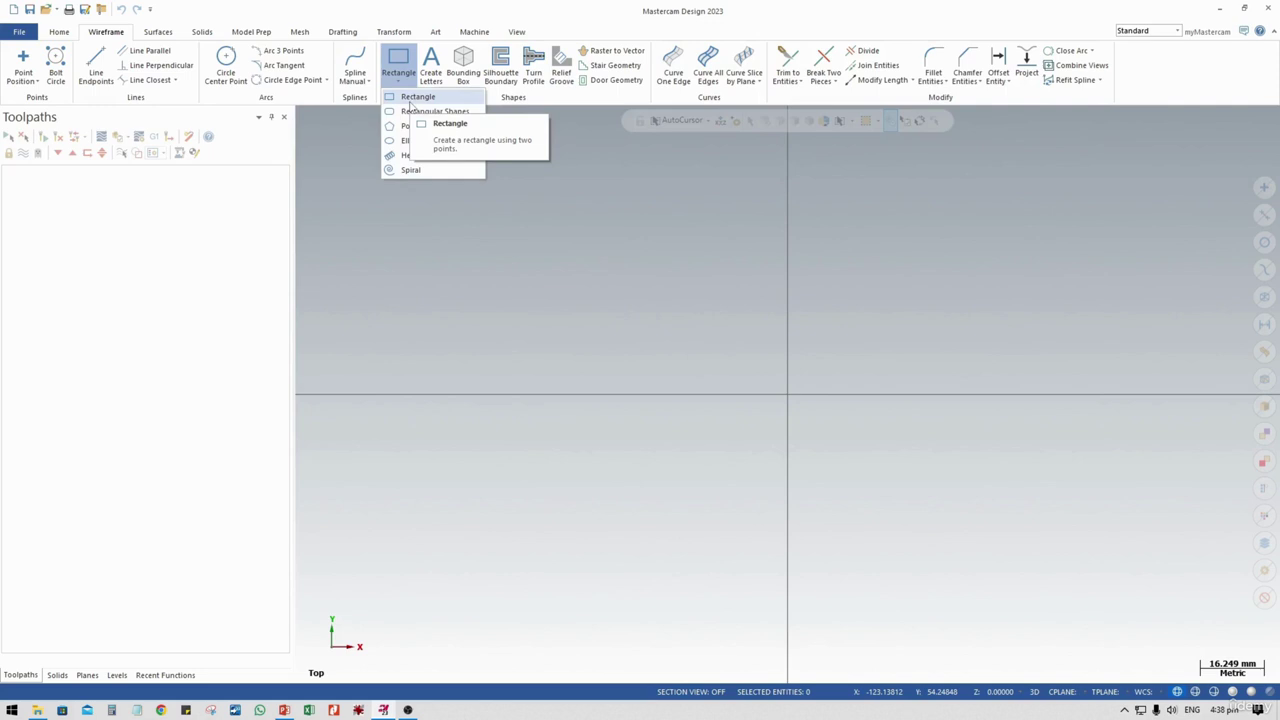
Draw a 300 by 100 mm rectangle anchored to its center at the origin
{"action": "left_click", "coordinate": [410, 103]}
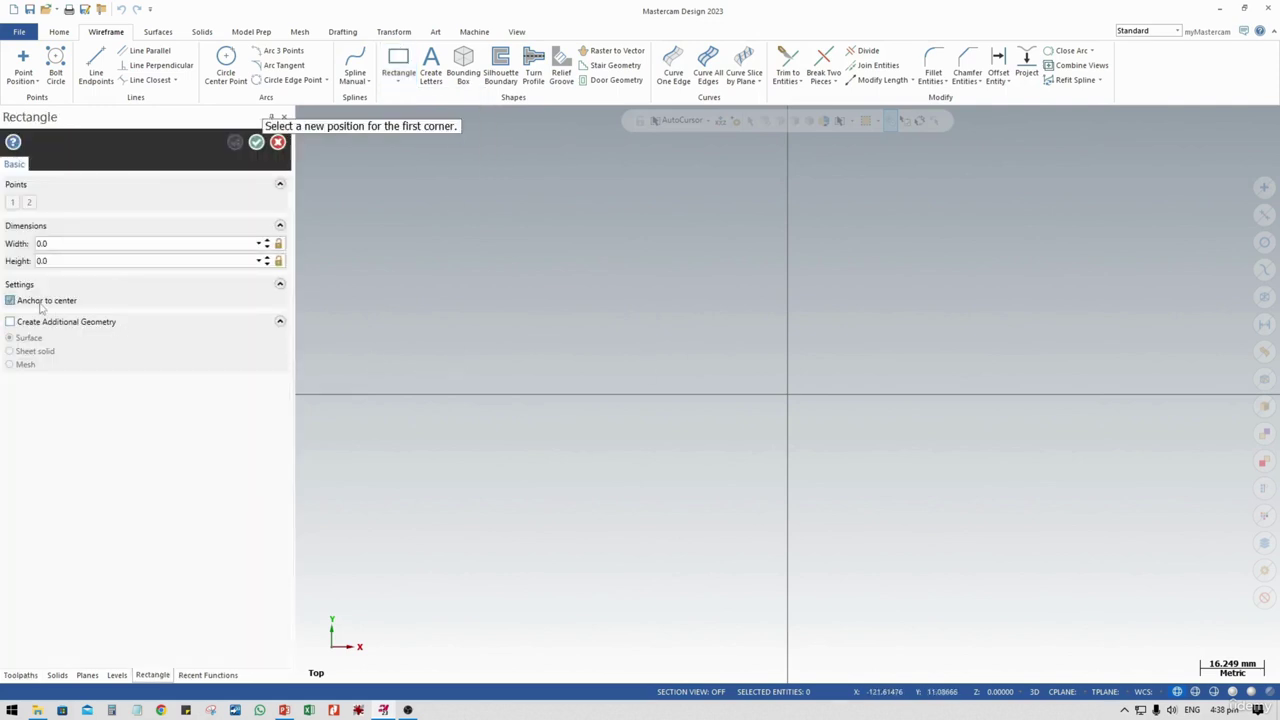
{"action": "left_click", "coordinate": [790, 395]}
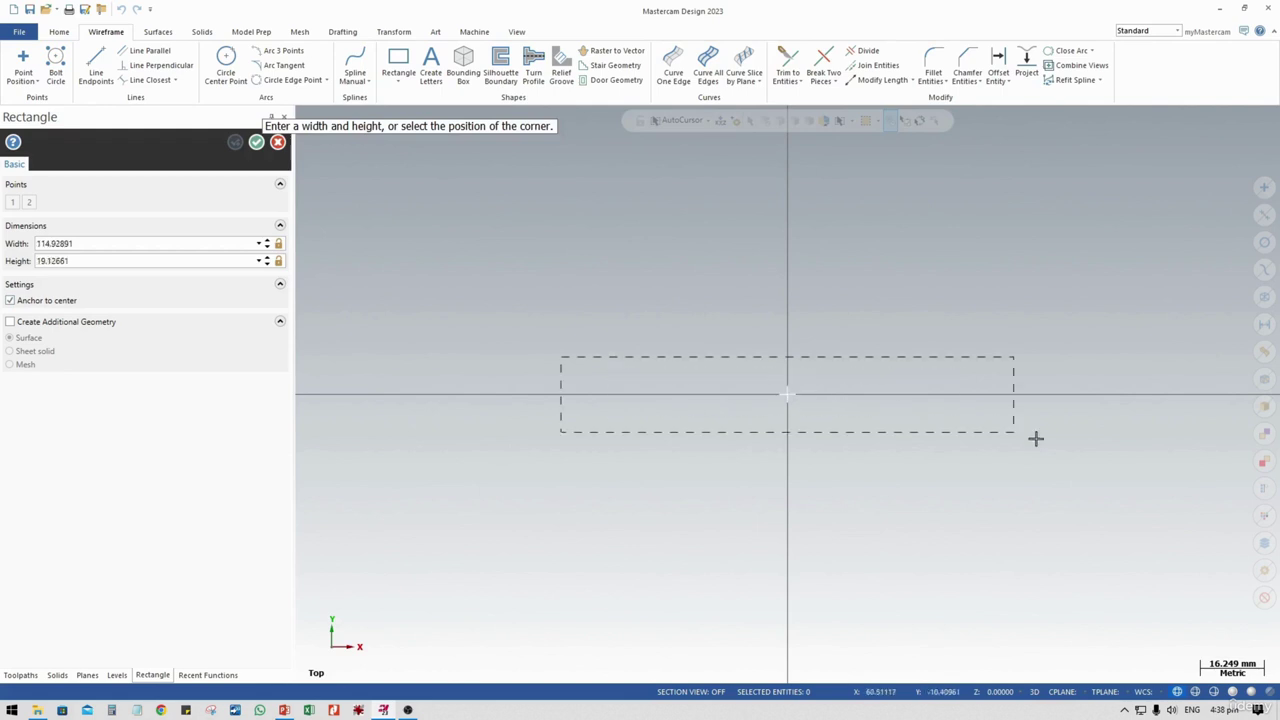
{"action": "left_click", "coordinate": [1207, 574]}
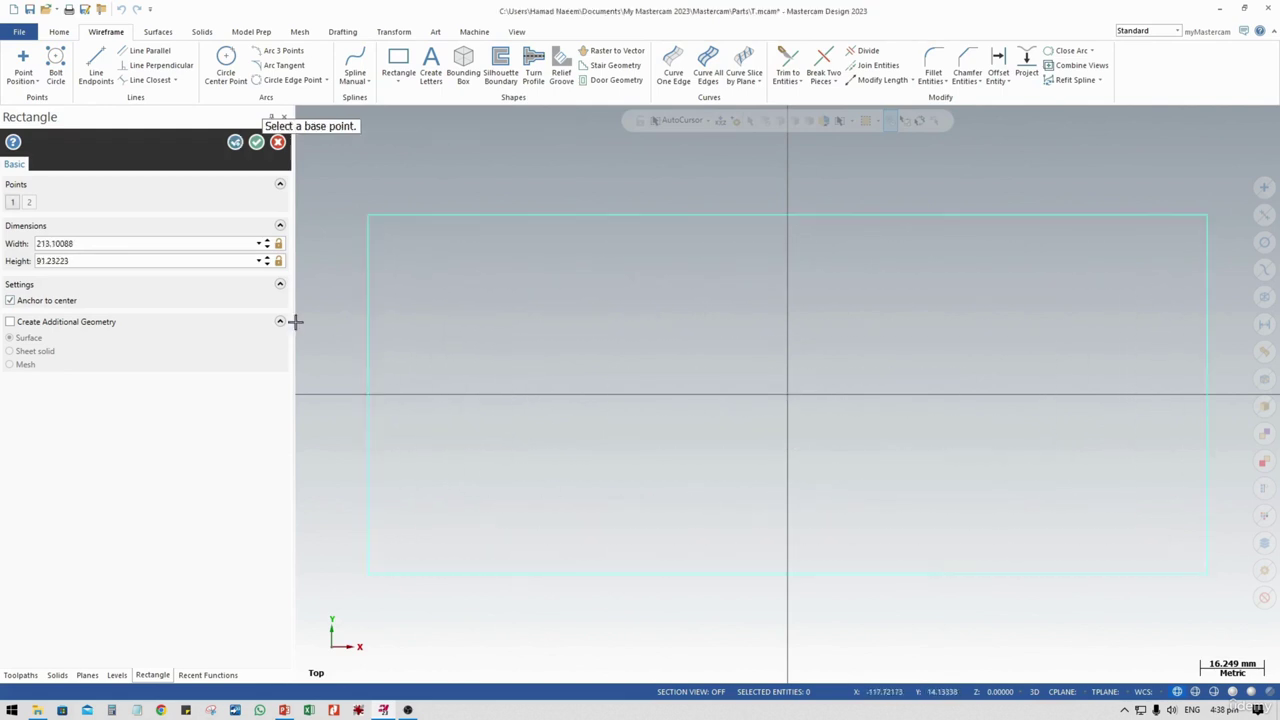
{"action": "left_click", "coordinate": [113, 244]}
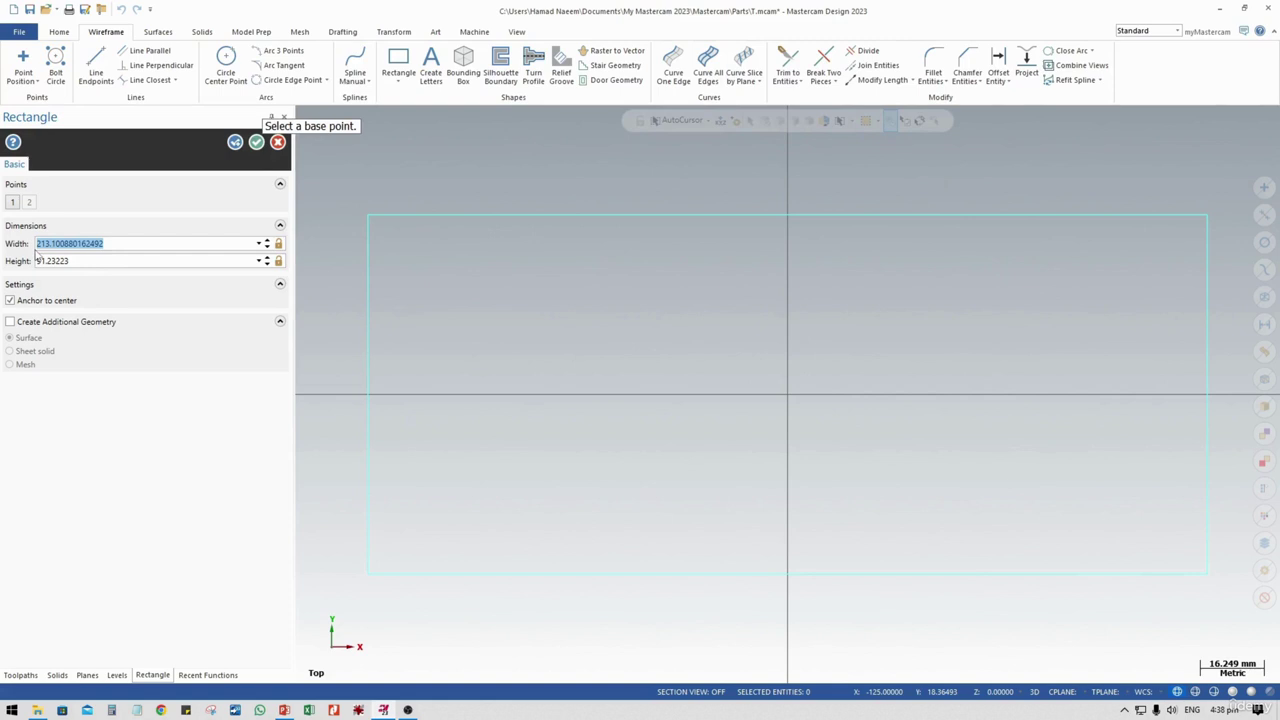
{"action": "type", "text": "300"}
{"action": "key", "text": "Return"}
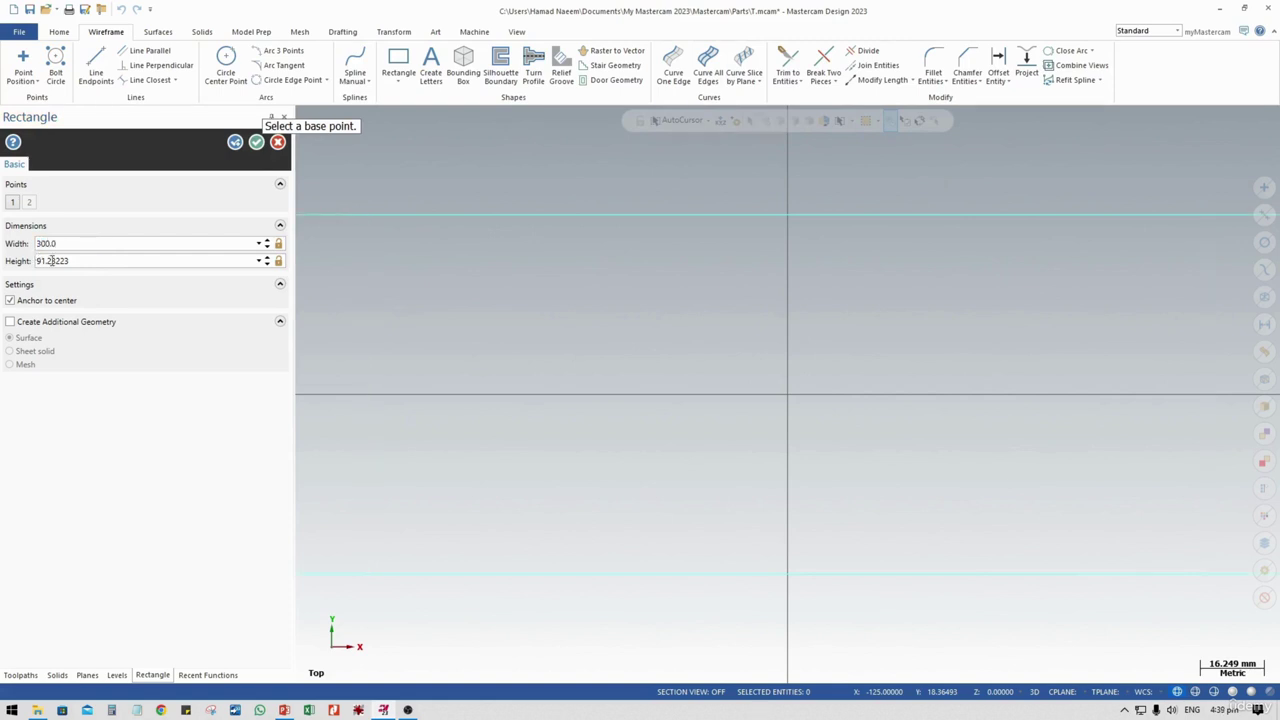
{"action": "left_click", "coordinate": [52, 260]}
{"action": "type", "text": "100"}
{"action": "key", "text": "Return"}
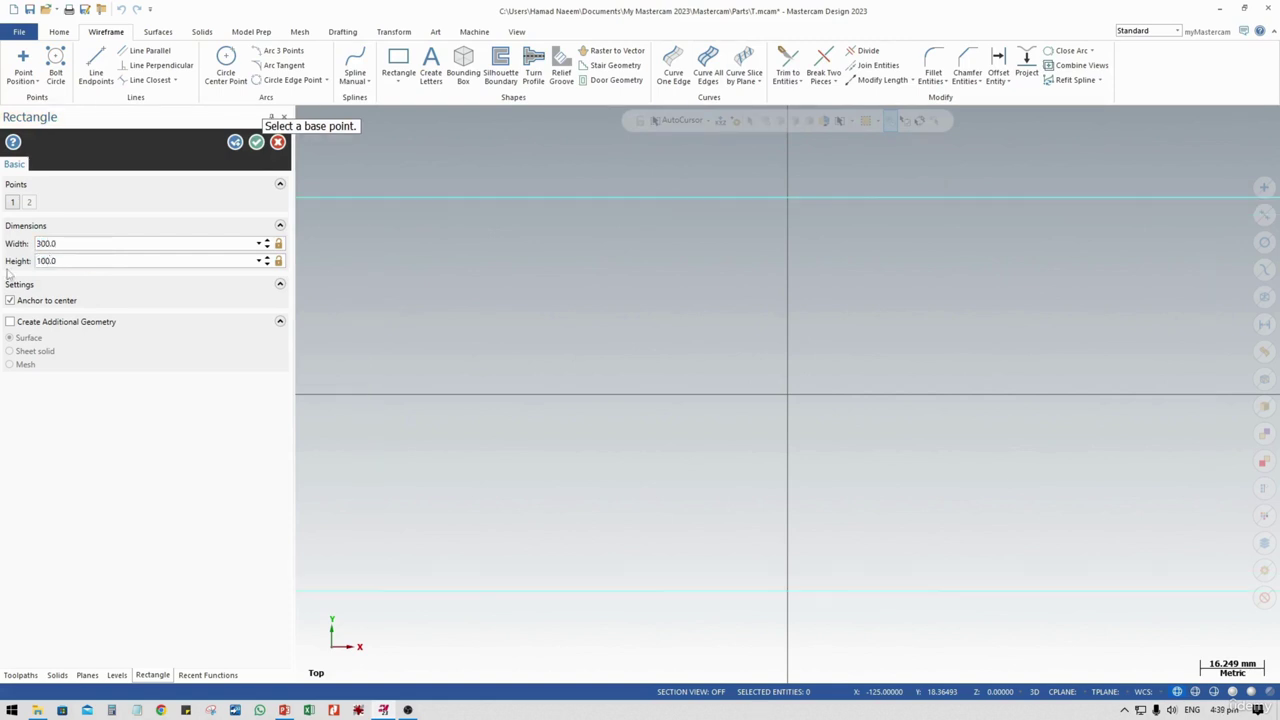
{"action": "left_click", "coordinate": [256, 143]}
Start a solid extrude that creates a body from the rectangle's chain with a distance of 50 mm
{"action": "scroll", "coordinate": [756, 321], "scroll_direction": "down", "scroll_amount": 5}
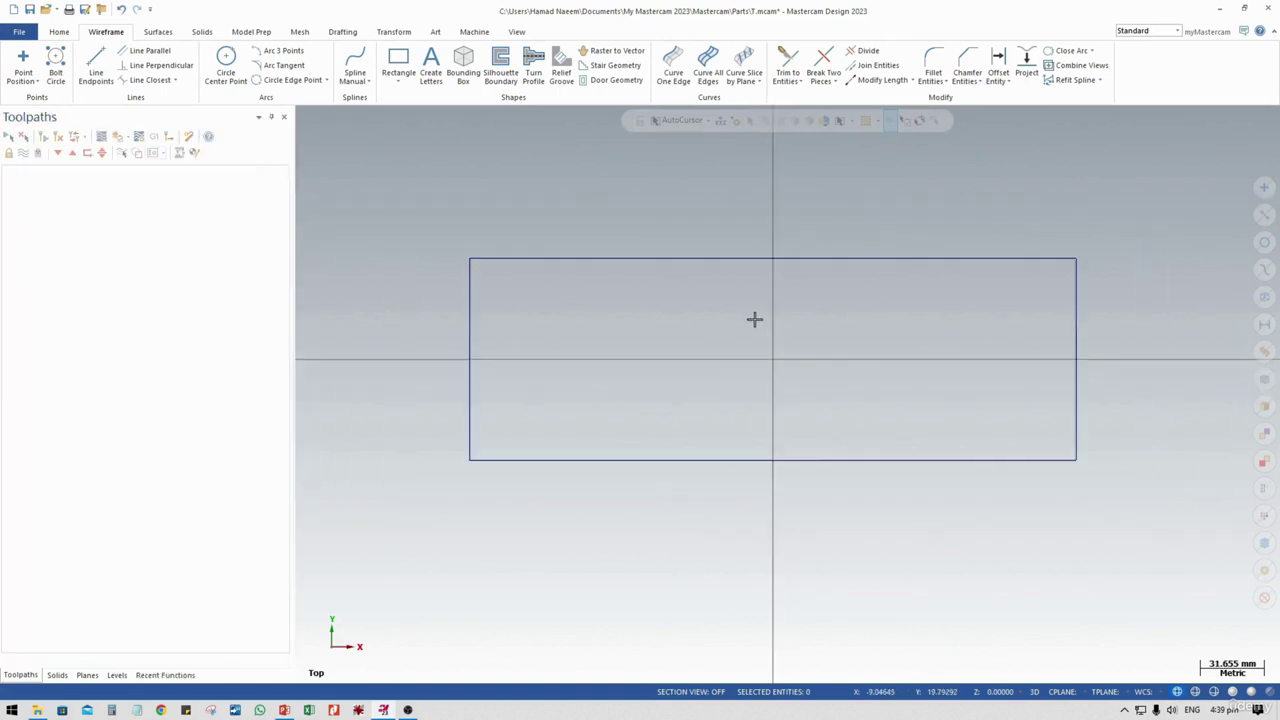
{"action": "middle_click_drag", "start_coordinate": [745, 341], "coordinate": [643, 345]}
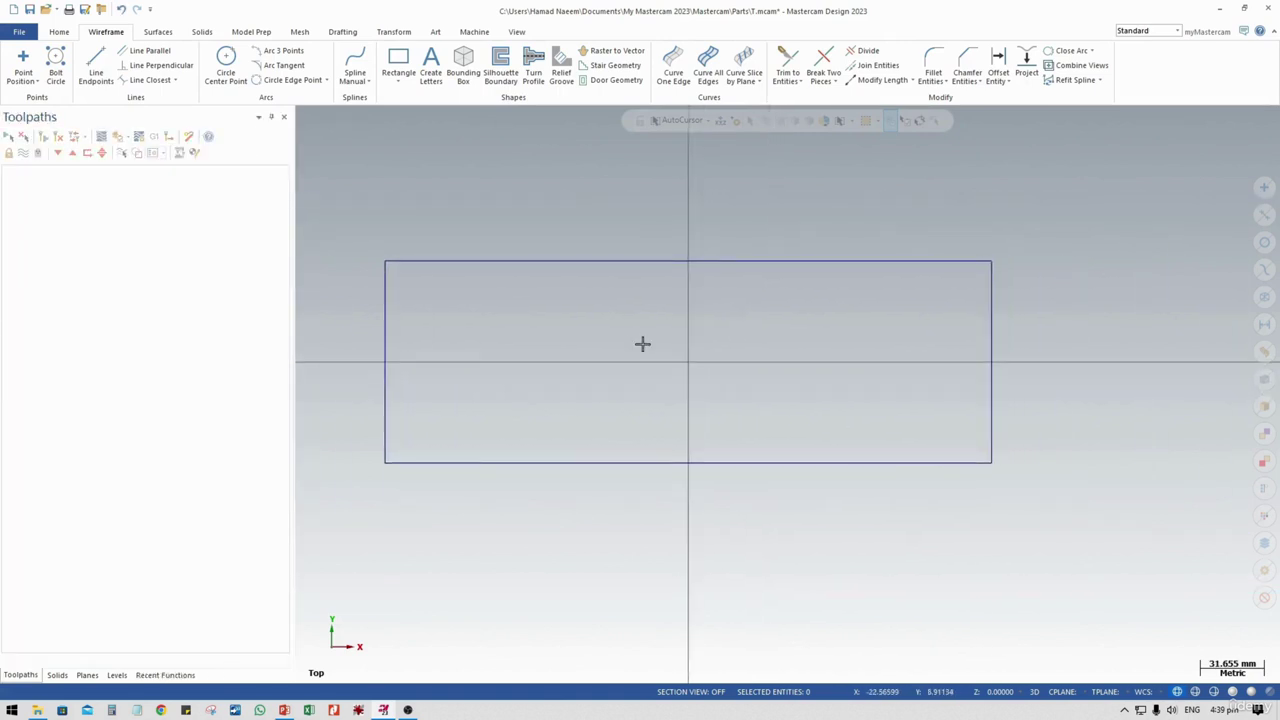
{"action": "left_click", "coordinate": [200, 32]}
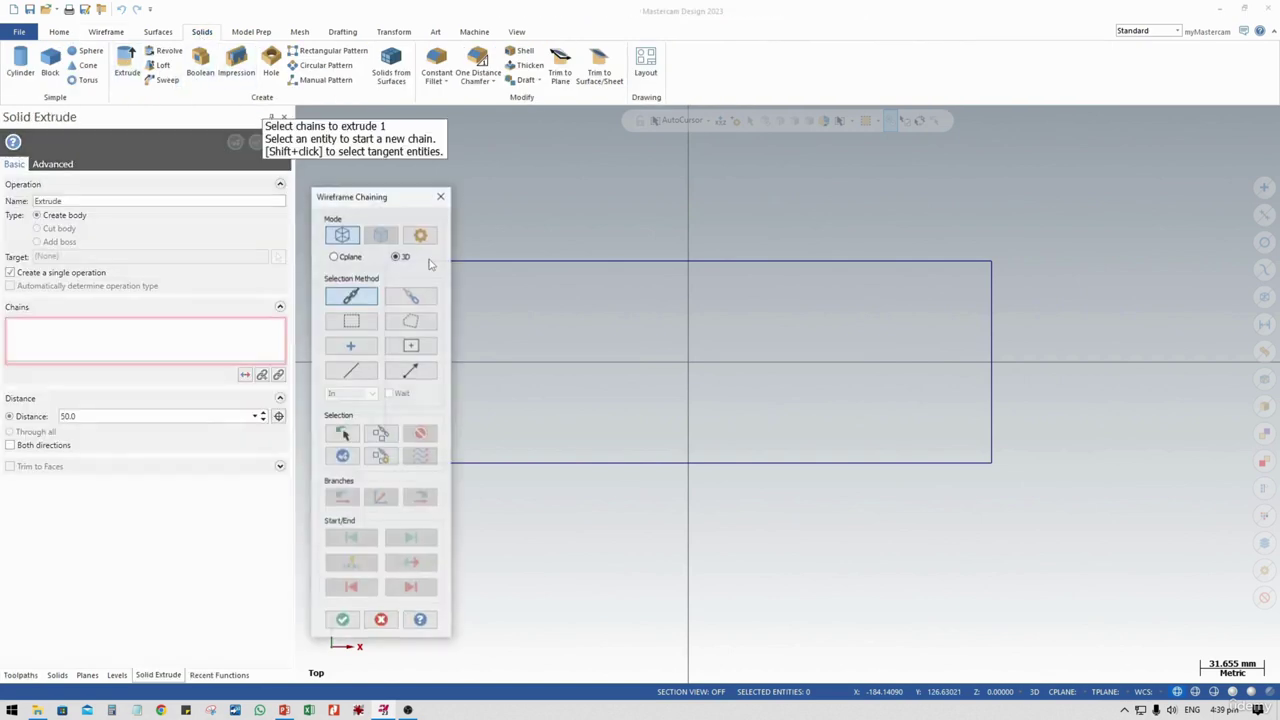
{"action": "left_click", "coordinate": [628, 267]}
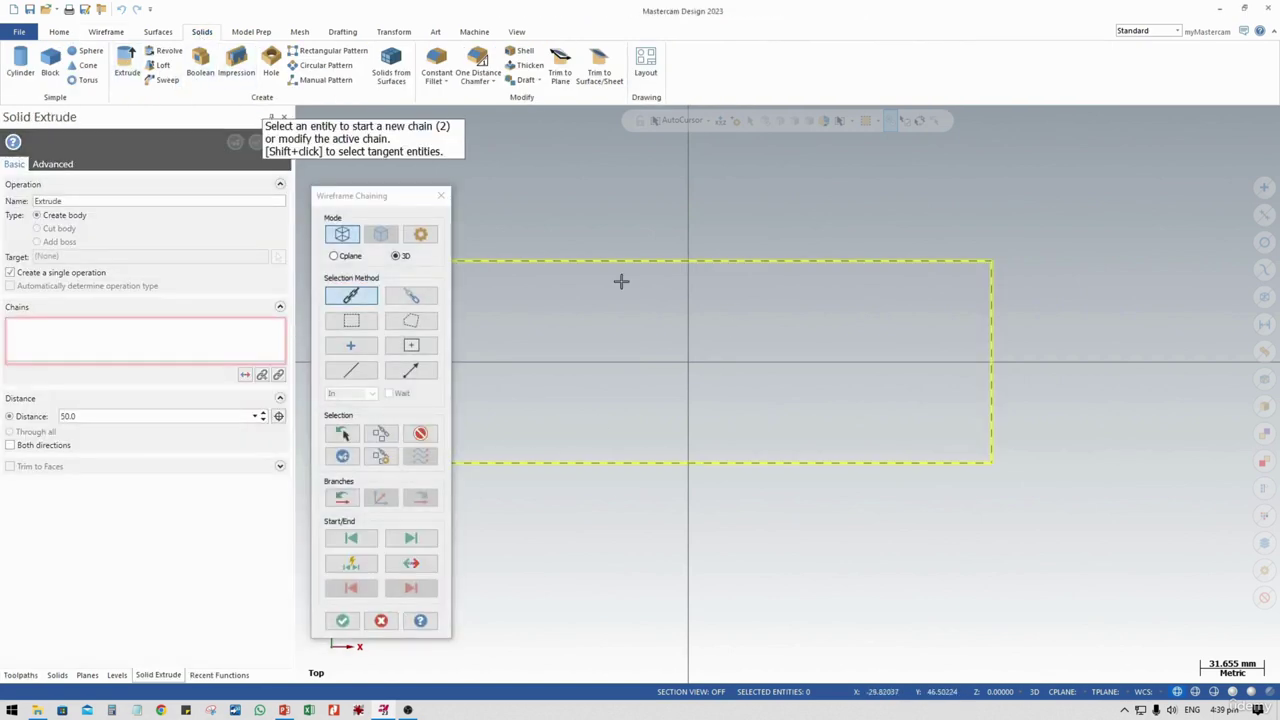
{"action": "left_click", "coordinate": [342, 621]}
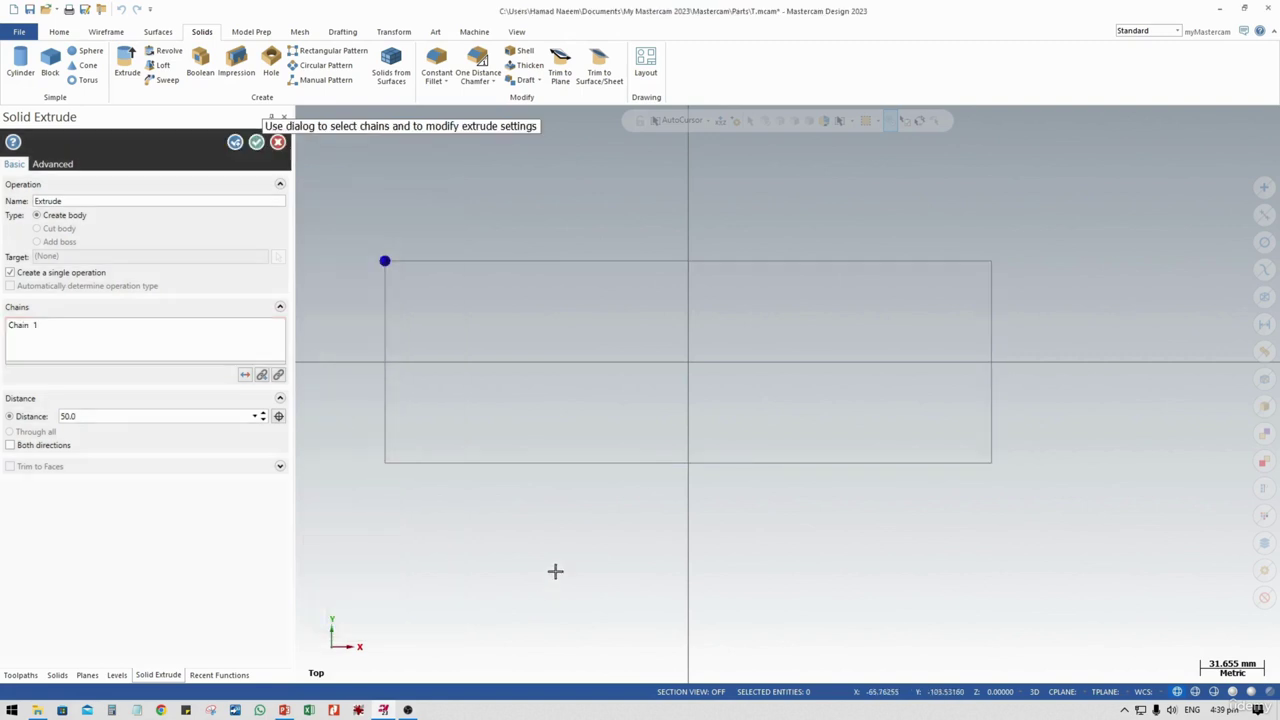
Try the shaded and translucent displays on the extrude preview and end with the opaque Outline Shaded display
{"action": "mouse_move", "coordinate": [550, 522]}
{"action": "middle_mouse_down"}
{"action": "mouse_move", "coordinate": [563, 434]}
{"action": "mouse_move", "coordinate": [517, 403]}
{"action": "mouse_move", "coordinate": [528, 357]}
{"action": "mouse_move", "coordinate": [583, 380]}
{"action": "mouse_move", "coordinate": [386, 417]}
{"action": "middle_mouse_up"}
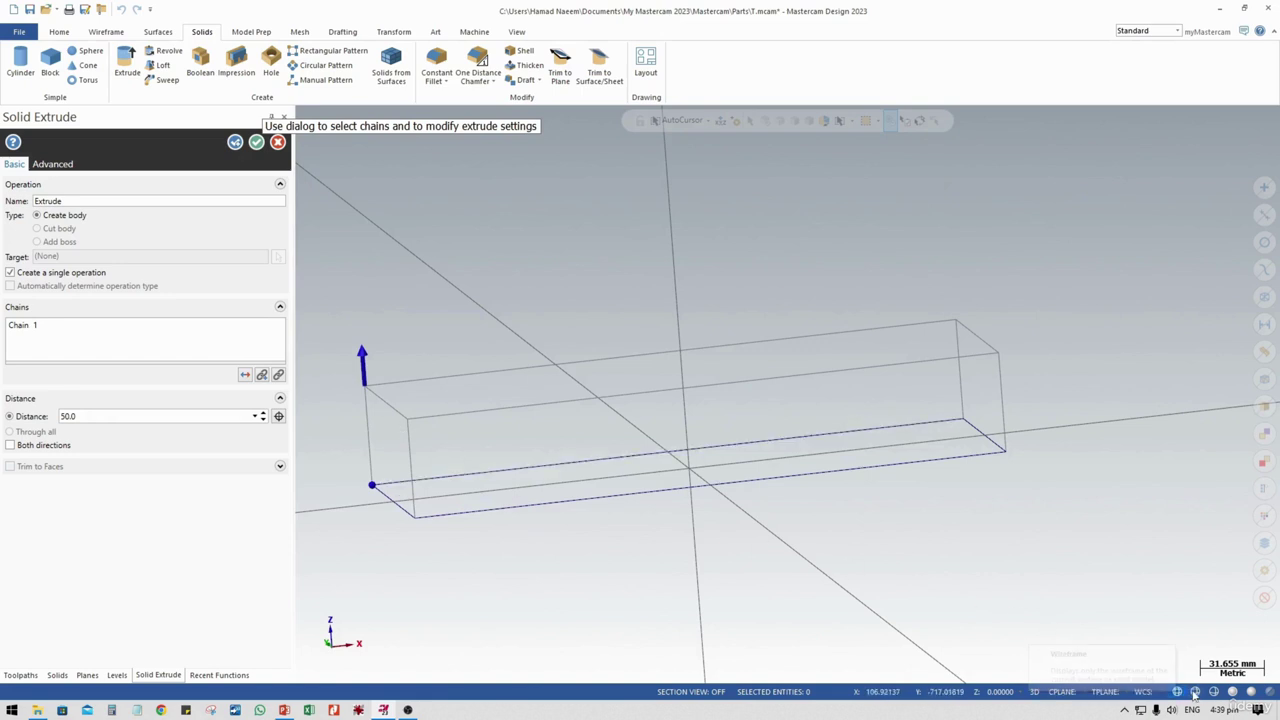
{"action": "left_click", "coordinate": [1233, 692]}
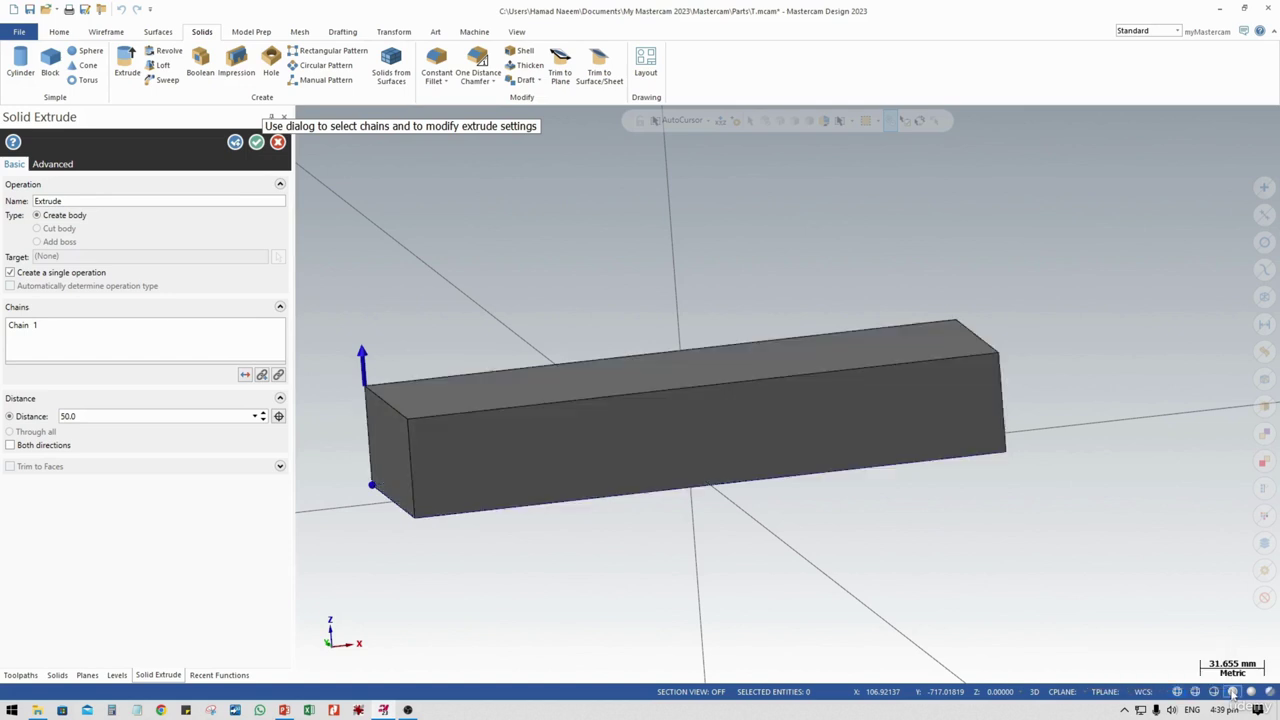
{"action": "left_click", "coordinate": [1251, 696]}
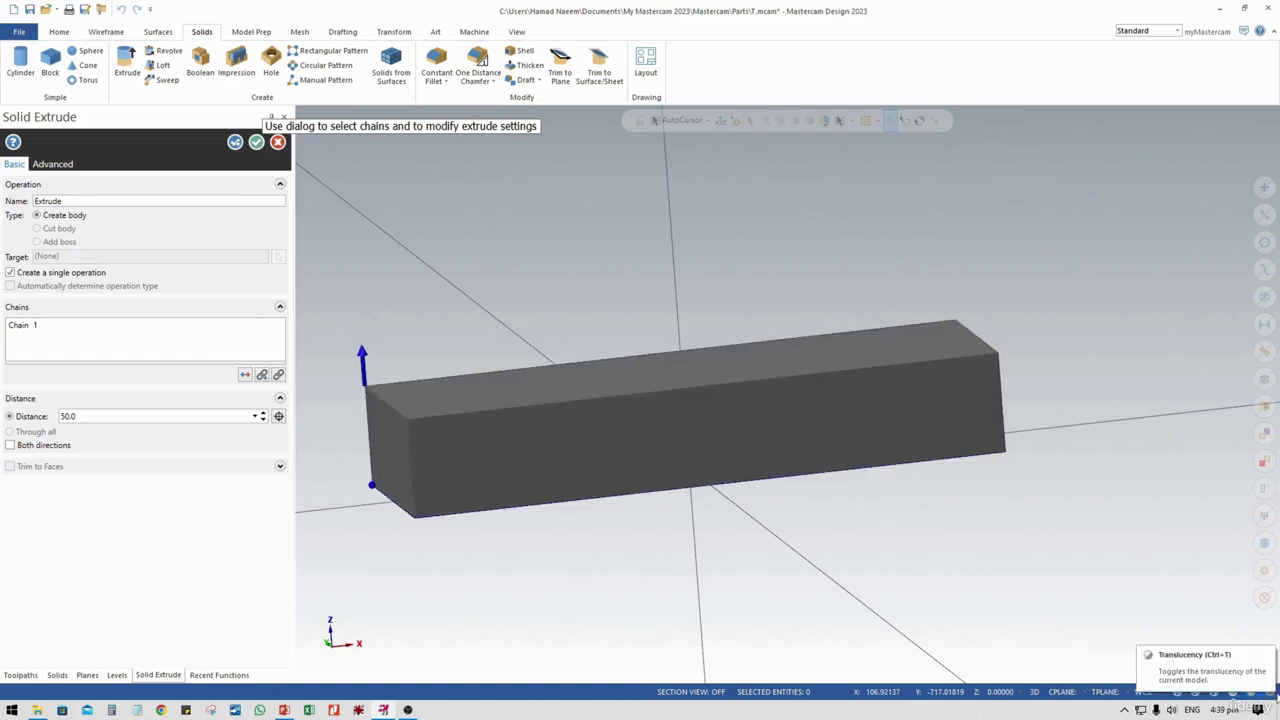
{"action": "left_click", "coordinate": [1271, 696]}
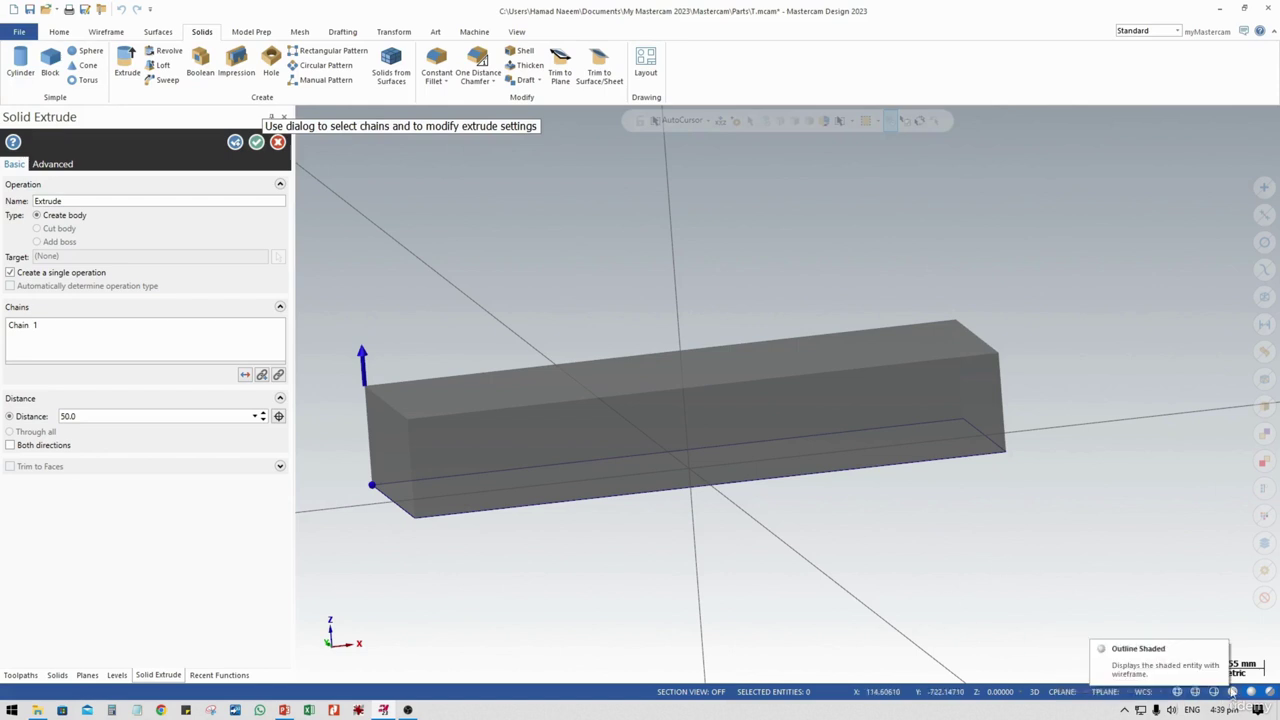
{"action": "left_click", "coordinate": [1234, 693]}
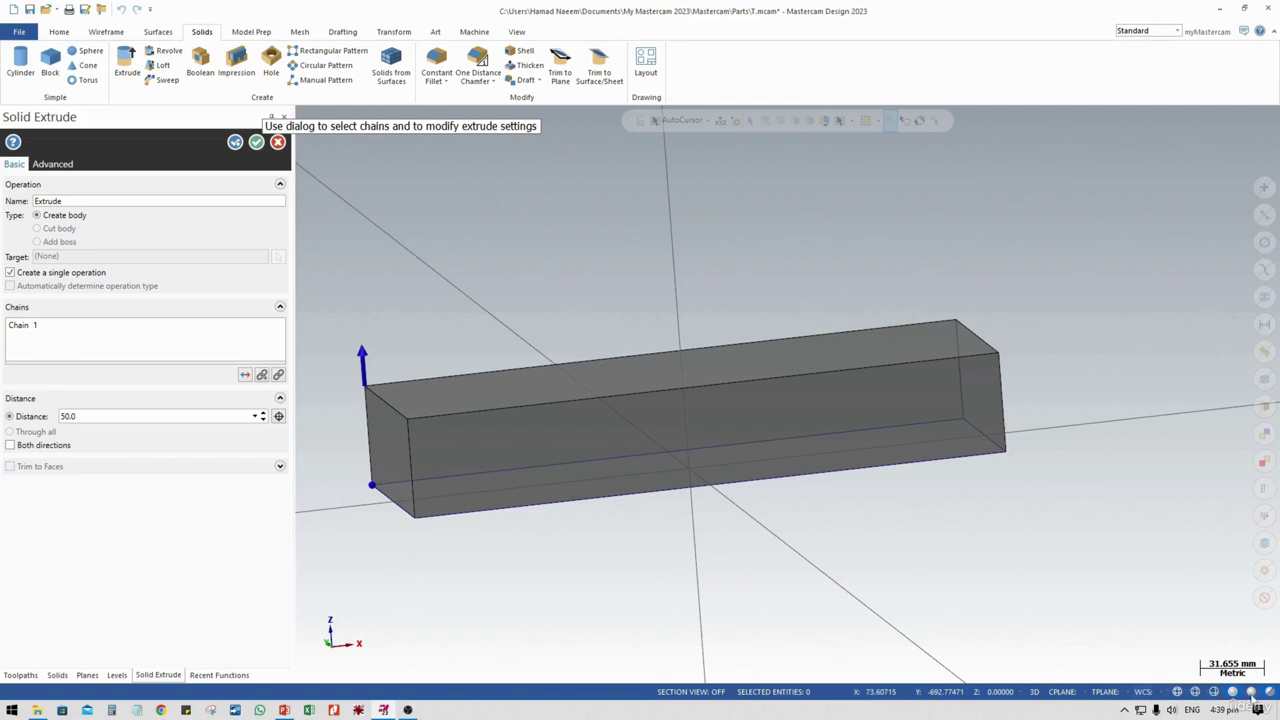
{"action": "left_click", "coordinate": [1251, 693]}
Reverse the extrude direction so the body goes below the rectangle, and create the 50 mm solid
{"action": "mouse_move", "coordinate": [572, 467]}
{"action": "middle_mouse_down"}
{"action": "mouse_move", "coordinate": [607, 480]}
{"action": "mouse_move", "coordinate": [380, 432]}
{"action": "middle_mouse_up"}
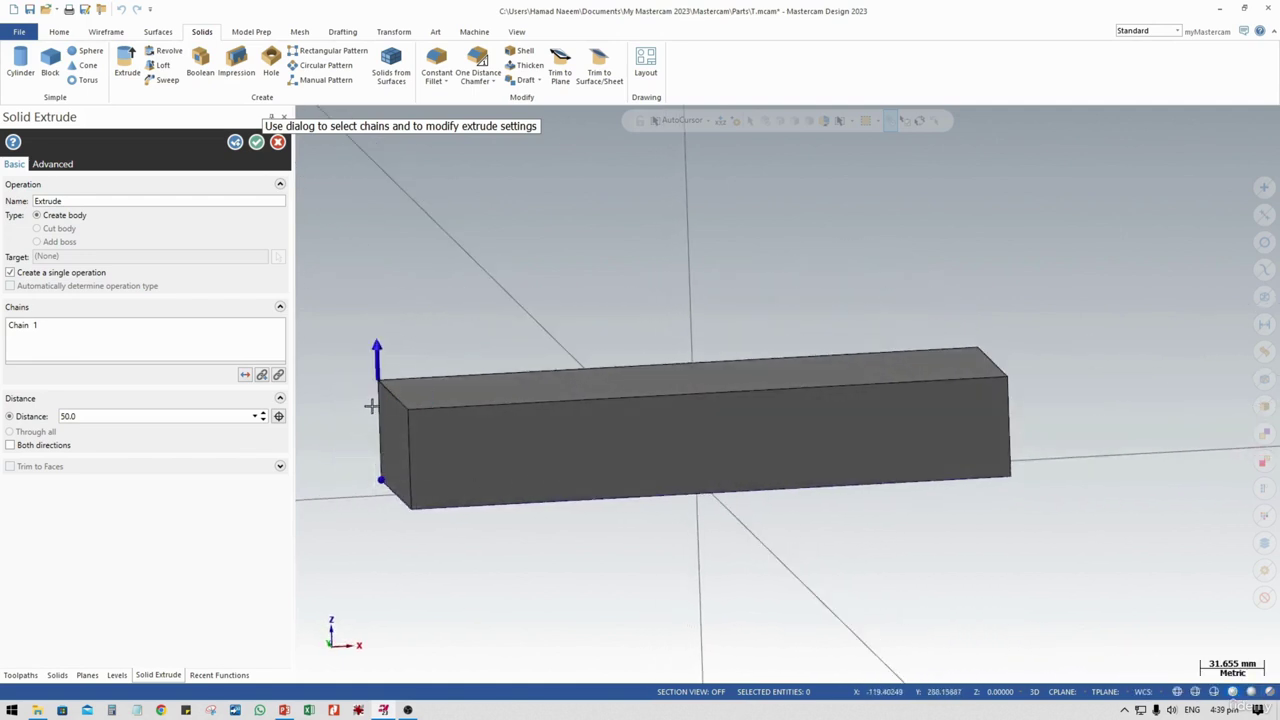
{"action": "left_click", "coordinate": [246, 377]}
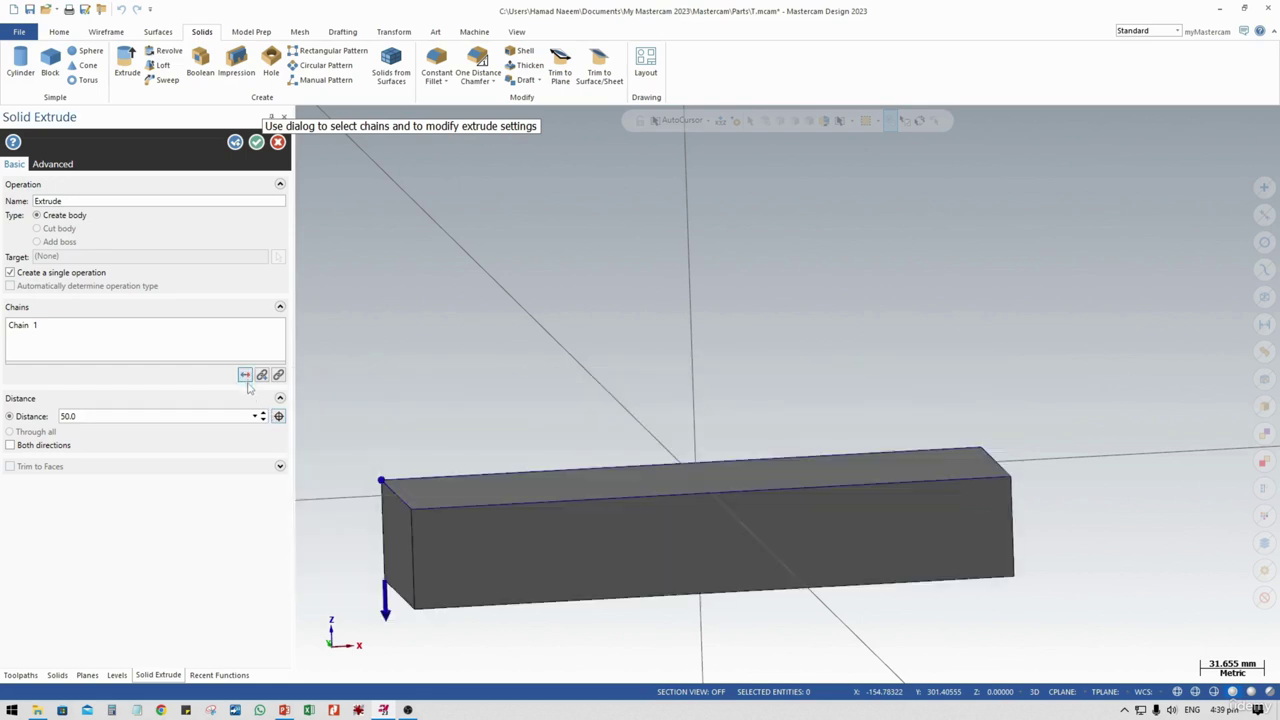
{"action": "left_click", "coordinate": [256, 142]}
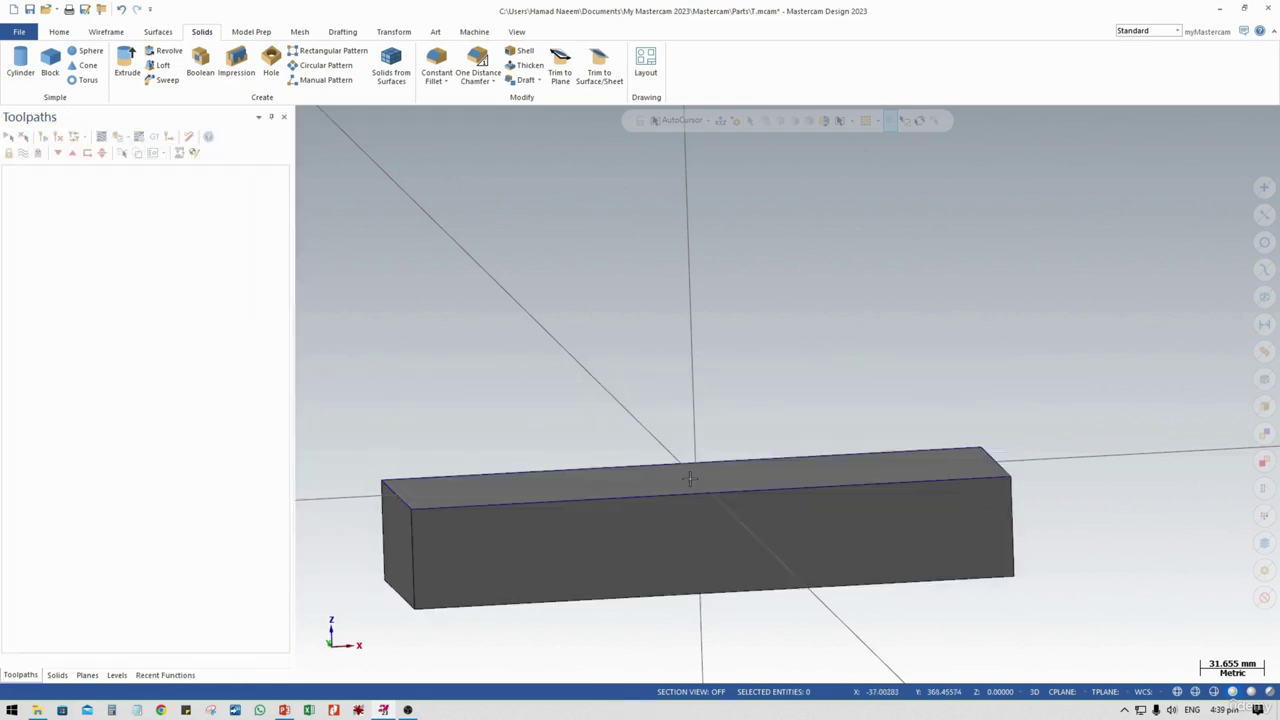
Draw a 50 mm diameter circle centered on the origin of the block's upper face
{"action": "middle_click_drag", "start_coordinate": [737, 409], "coordinate": [600, 443]}
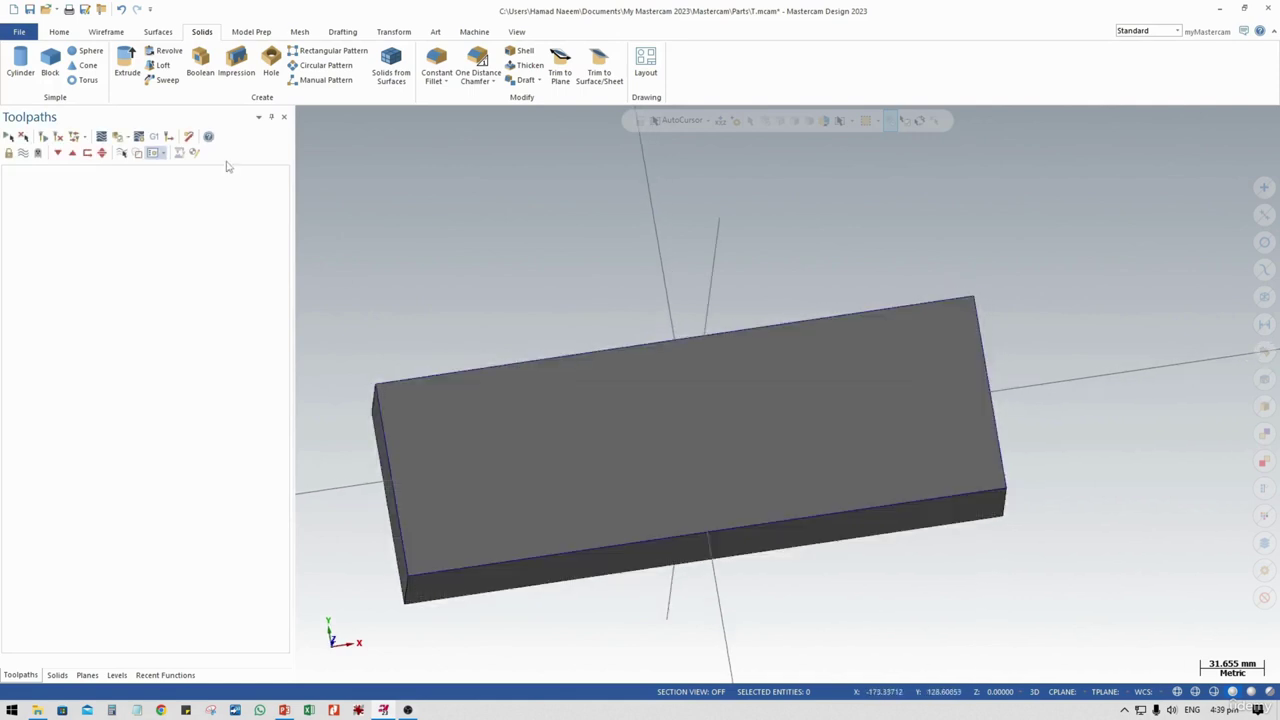
{"action": "left_click", "coordinate": [104, 32]}
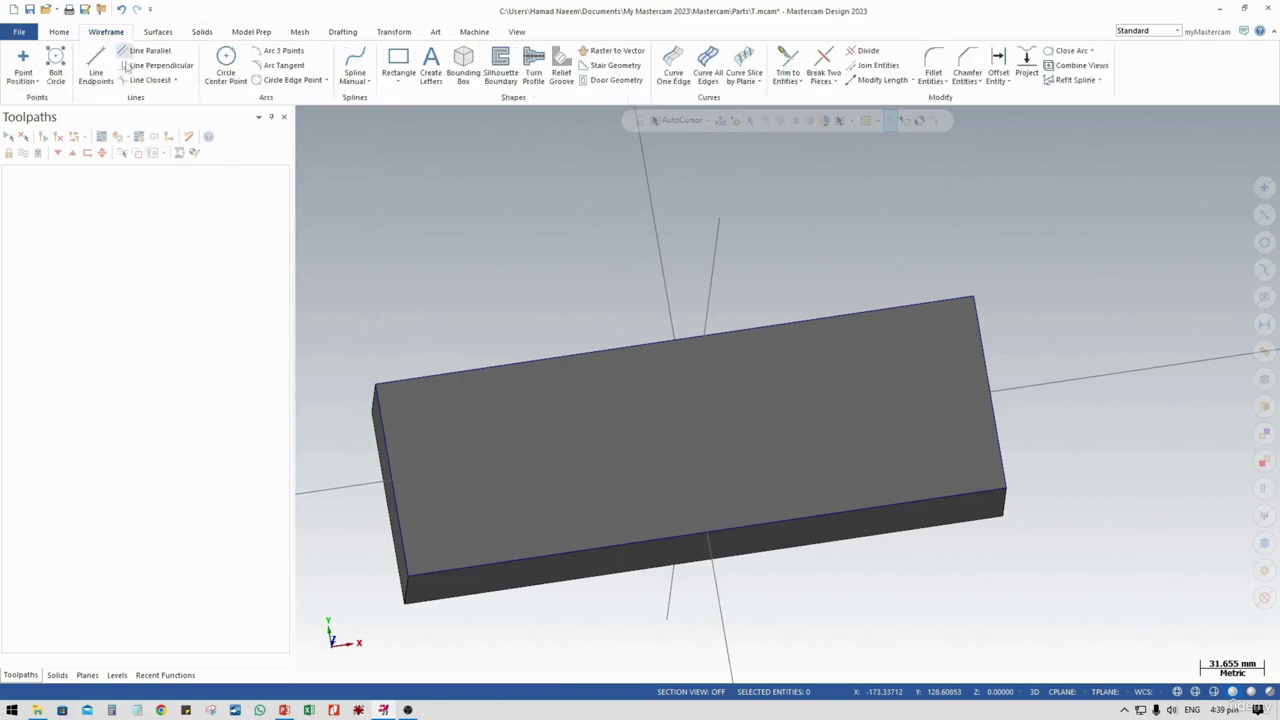
{"action": "left_click", "coordinate": [225, 66]}
{"action": "left_click", "coordinate": [690, 436]}
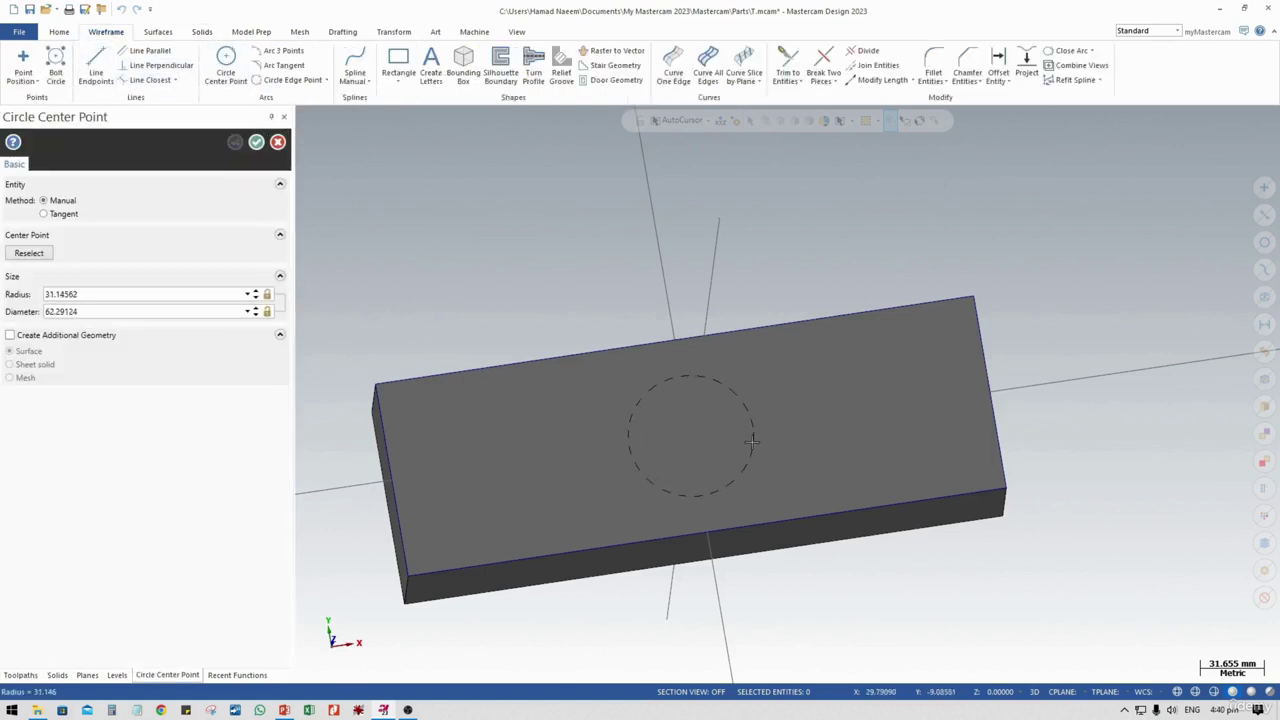
{"action": "left_click", "coordinate": [748, 437]}
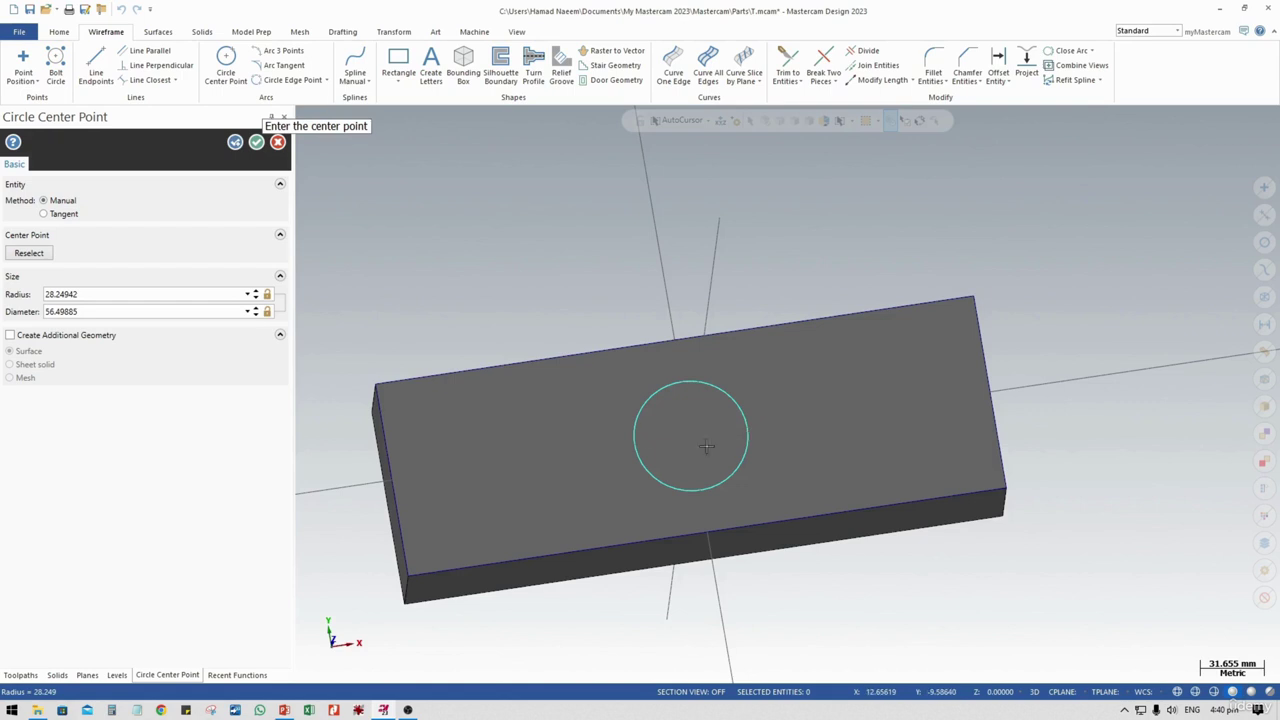
{"action": "left_click", "coordinate": [95, 312]}
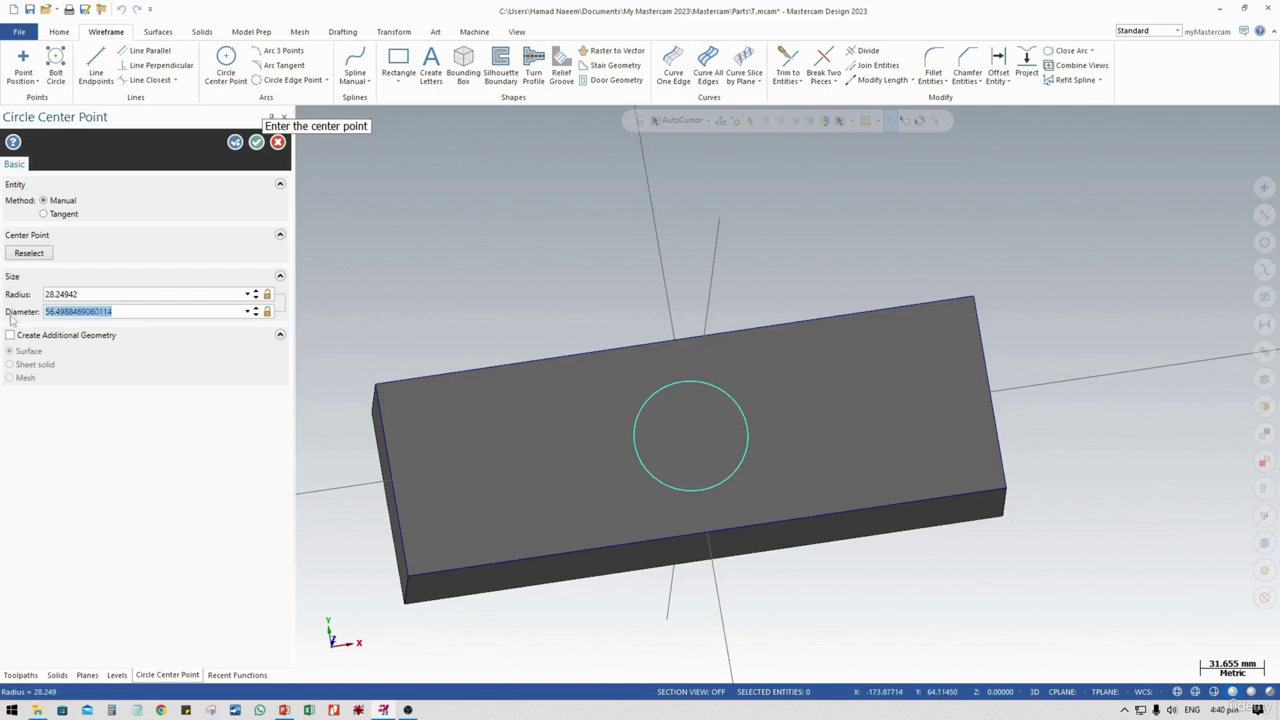
{"action": "type", "text": "50"}
{"action": "key", "text": "Return"}
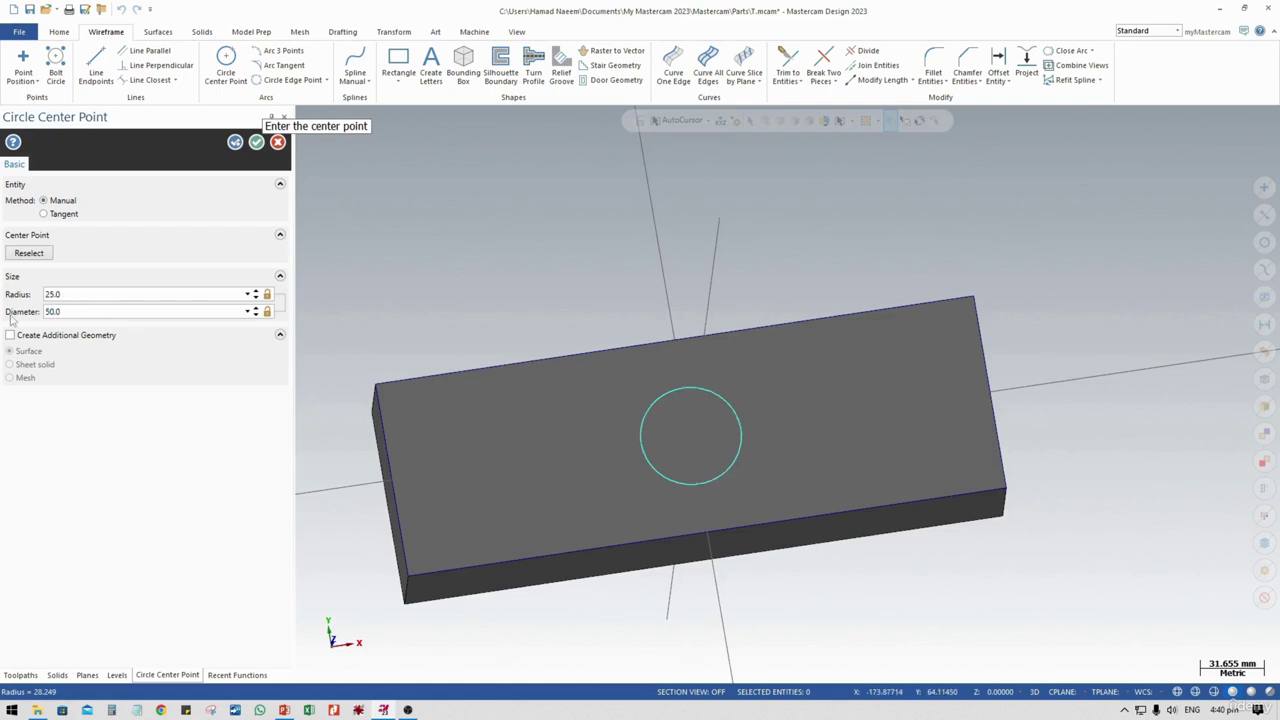
{"action": "left_click", "coordinate": [257, 143]}
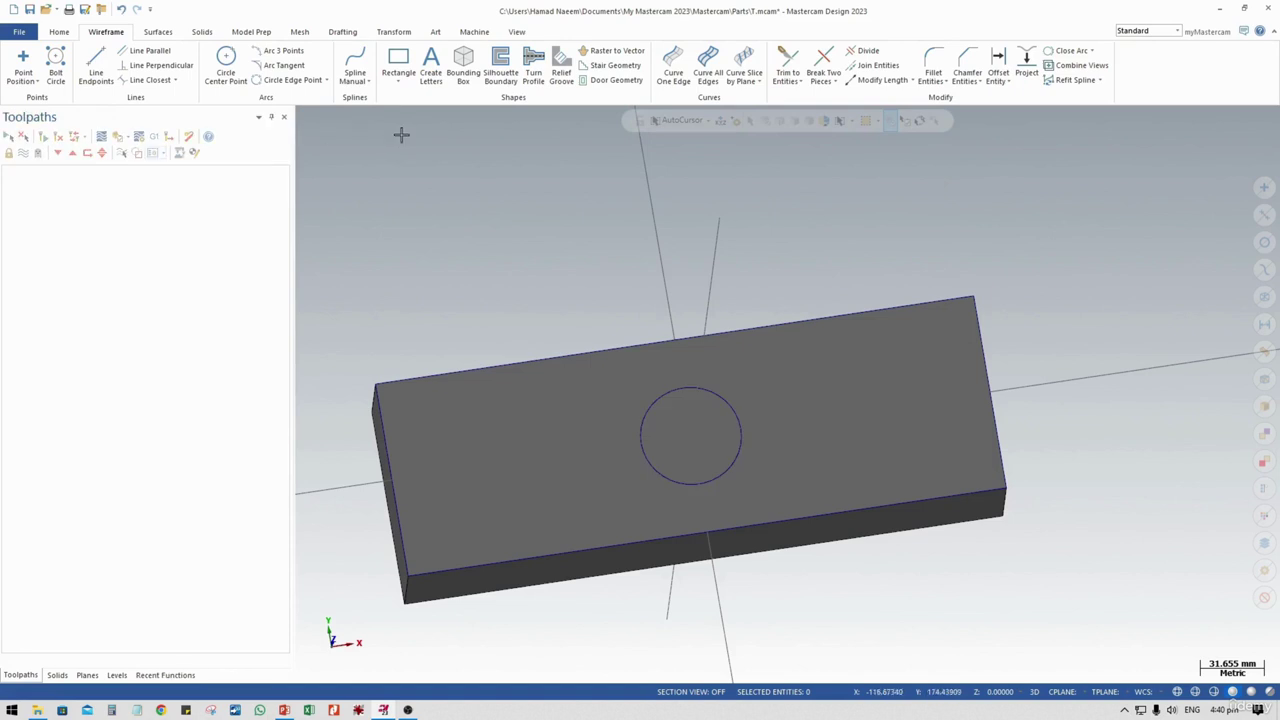
Draw a NURBS ellipse with radius A 30 and radius B 20 on the block's upper face, centered at about X -109, Y 1
{"action": "left_click", "coordinate": [400, 84]}
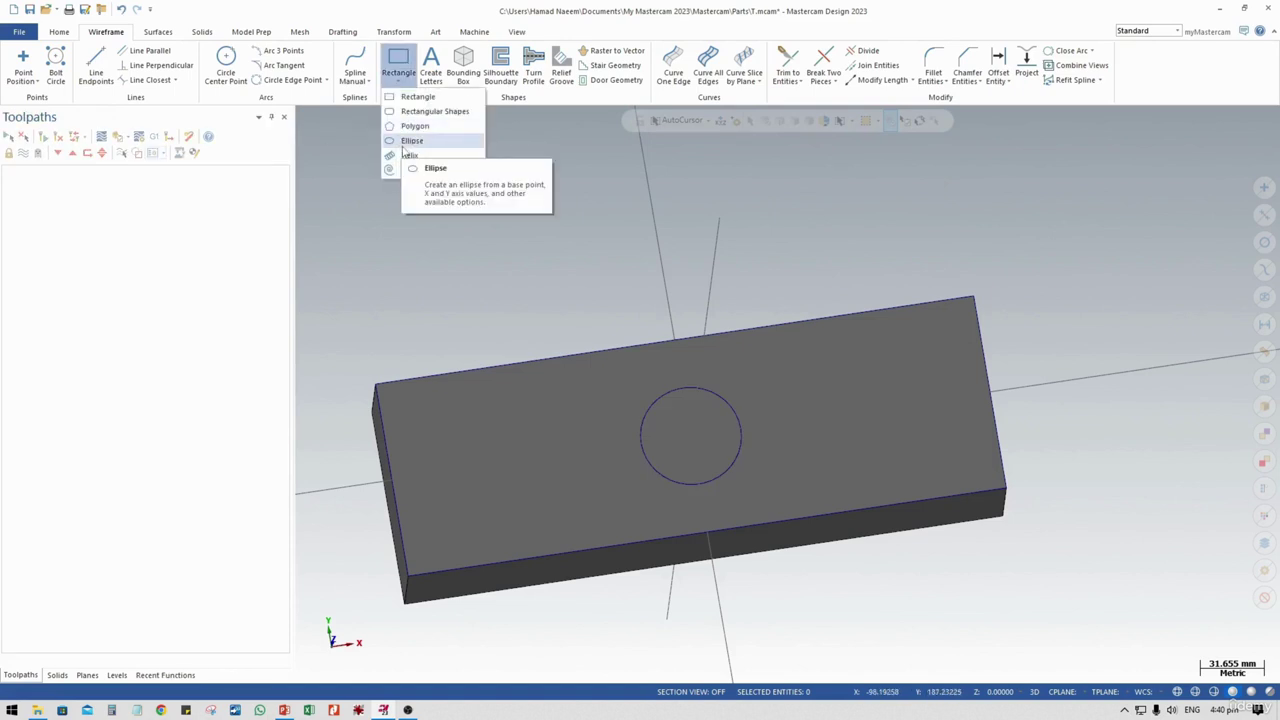
{"action": "left_click", "coordinate": [402, 143]}
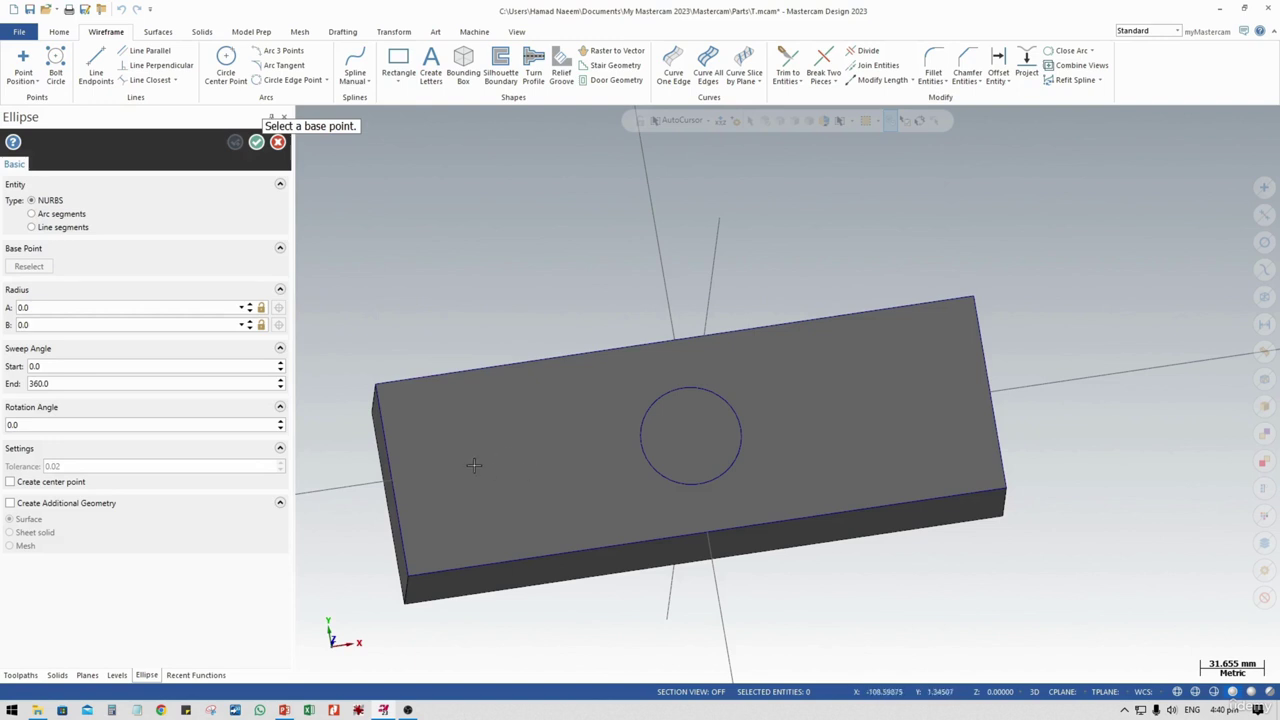
{"action": "left_click", "coordinate": [474, 465]}
{"action": "left_click", "coordinate": [530, 458]}
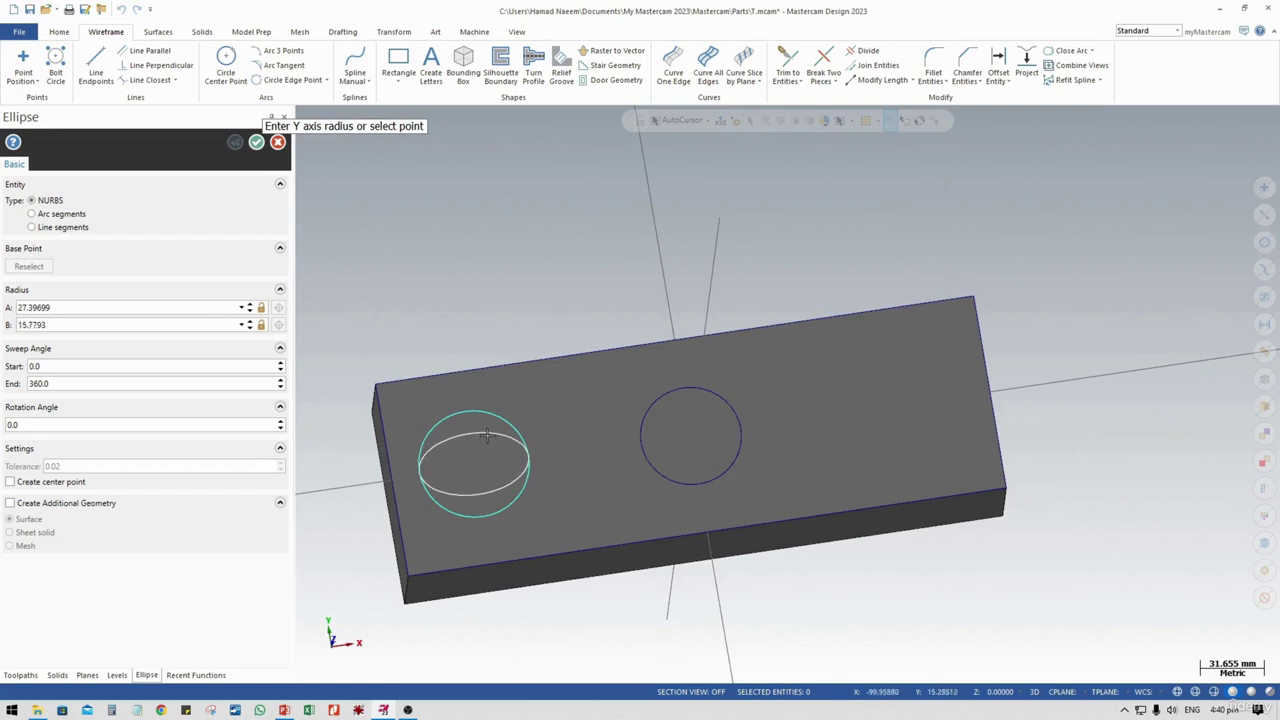
{"action": "left_click", "coordinate": [489, 426]}
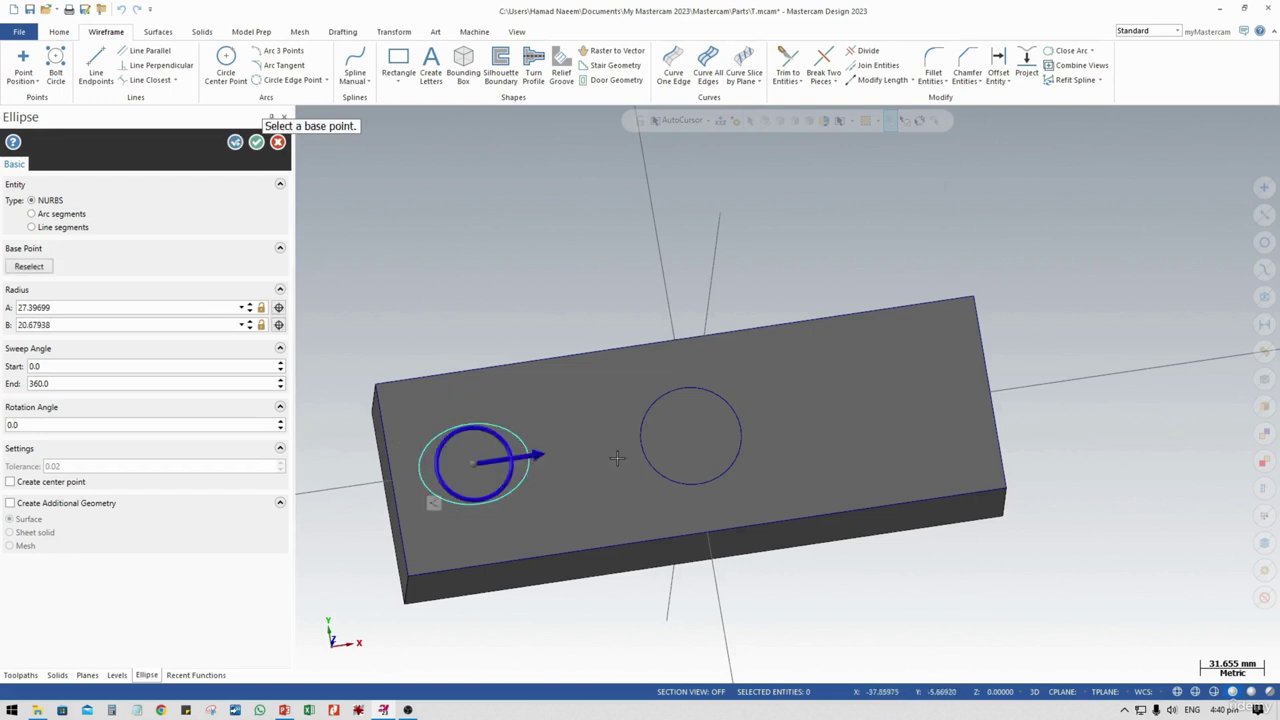
{"action": "left_click_drag", "start_coordinate": [100, 310], "coordinate": [17, 312]}
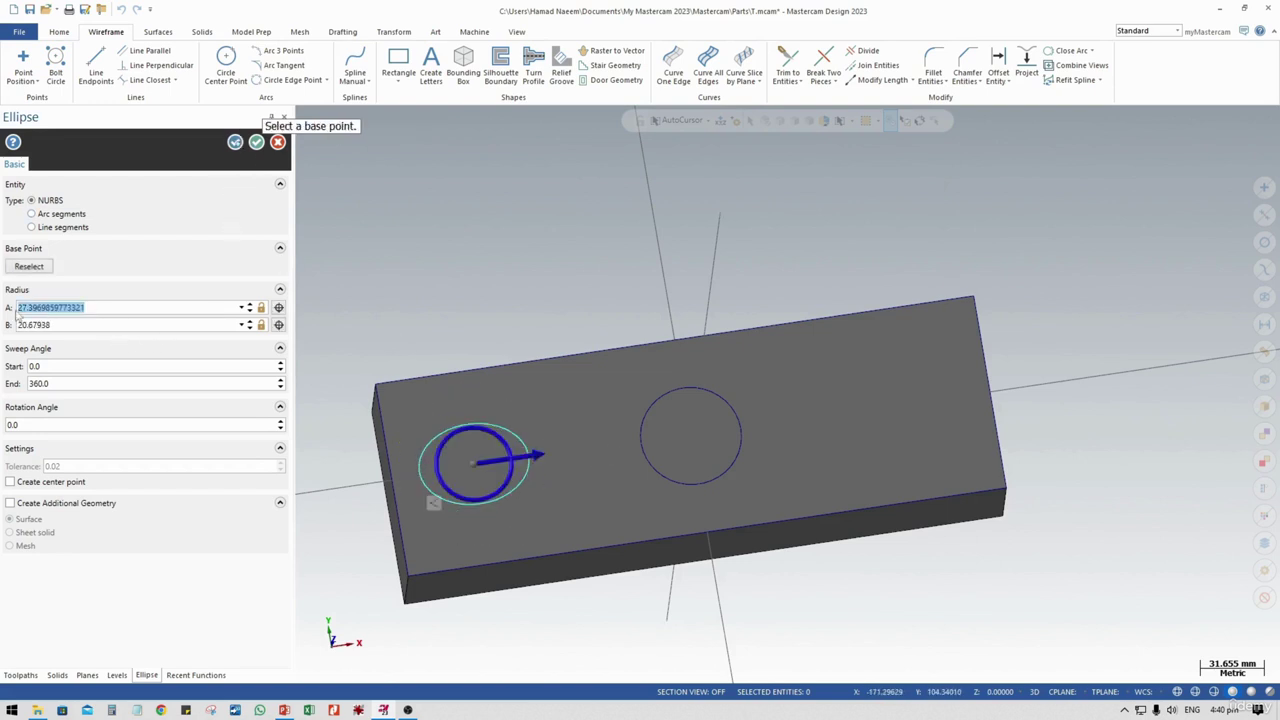
{"action": "type", "text": "30"}
{"action": "key", "text": "Tab"}
{"action": "type", "text": "20"}
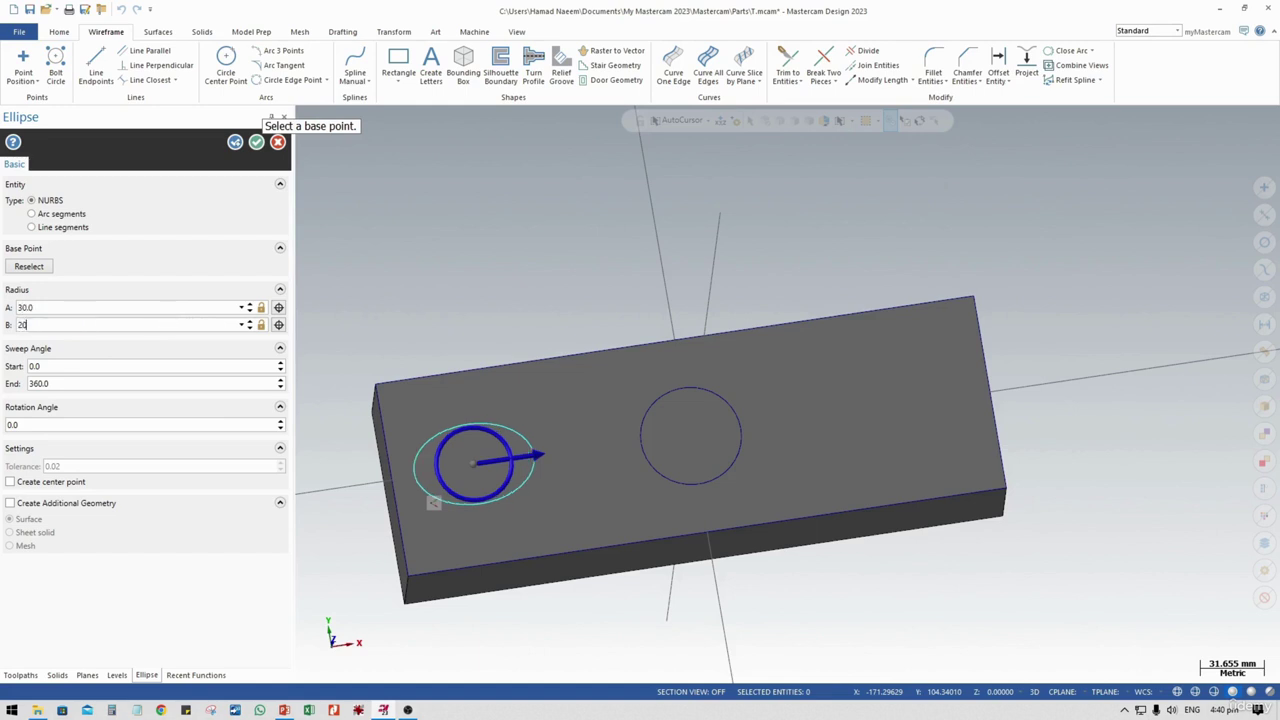
{"action": "left_click", "coordinate": [257, 143]}
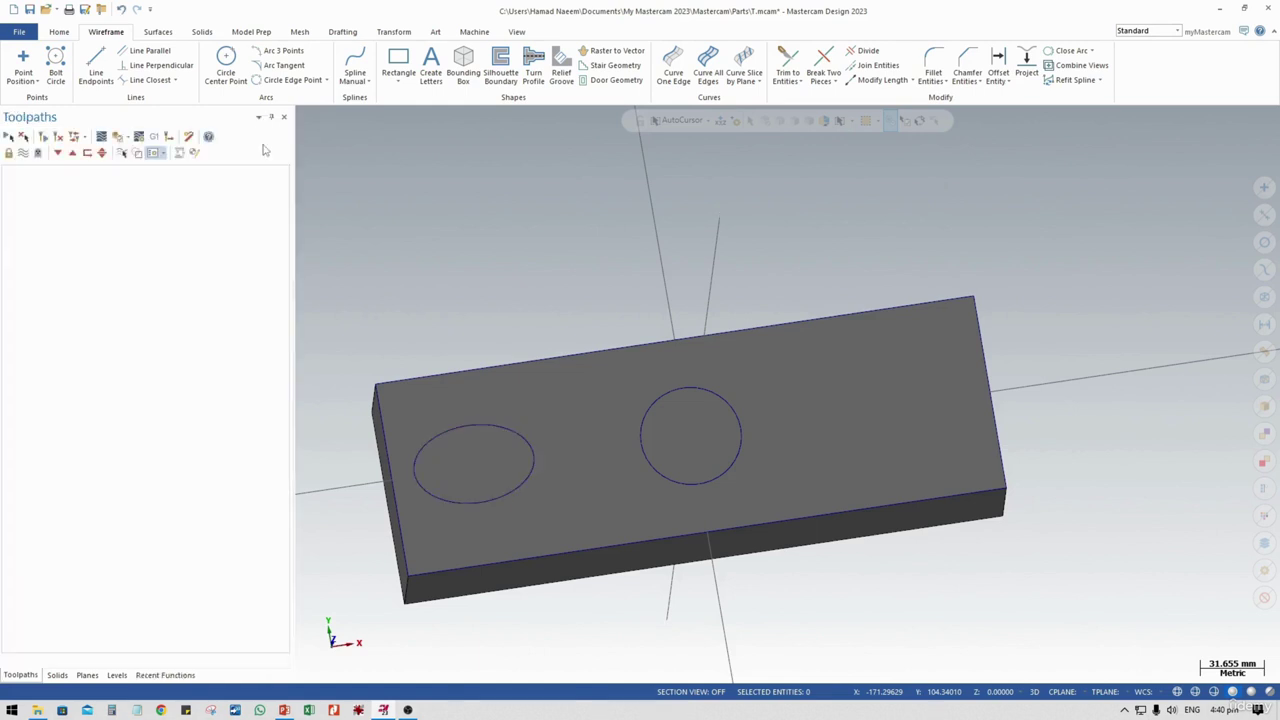
Draw a 300 mm line along the length of the block's upper face, joining the midpoints of its two short edges
{"action": "left_click", "coordinate": [97, 72]}
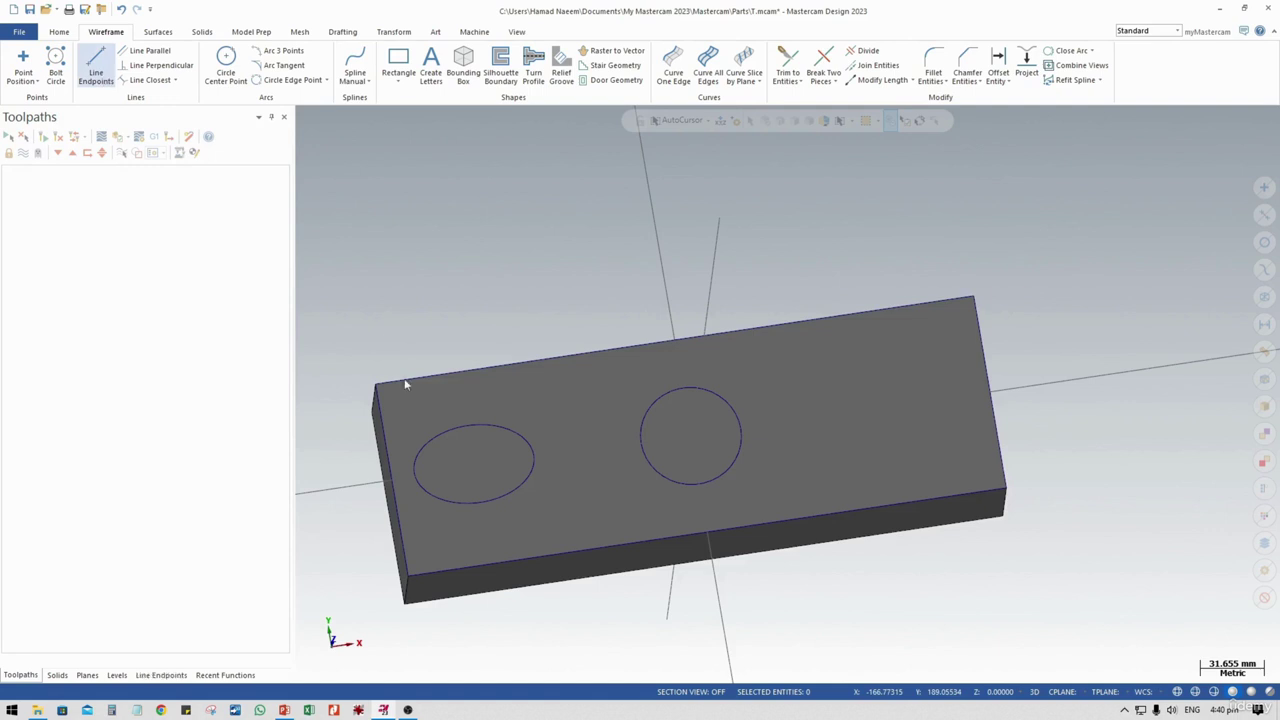
{"action": "left_click", "coordinate": [398, 479]}
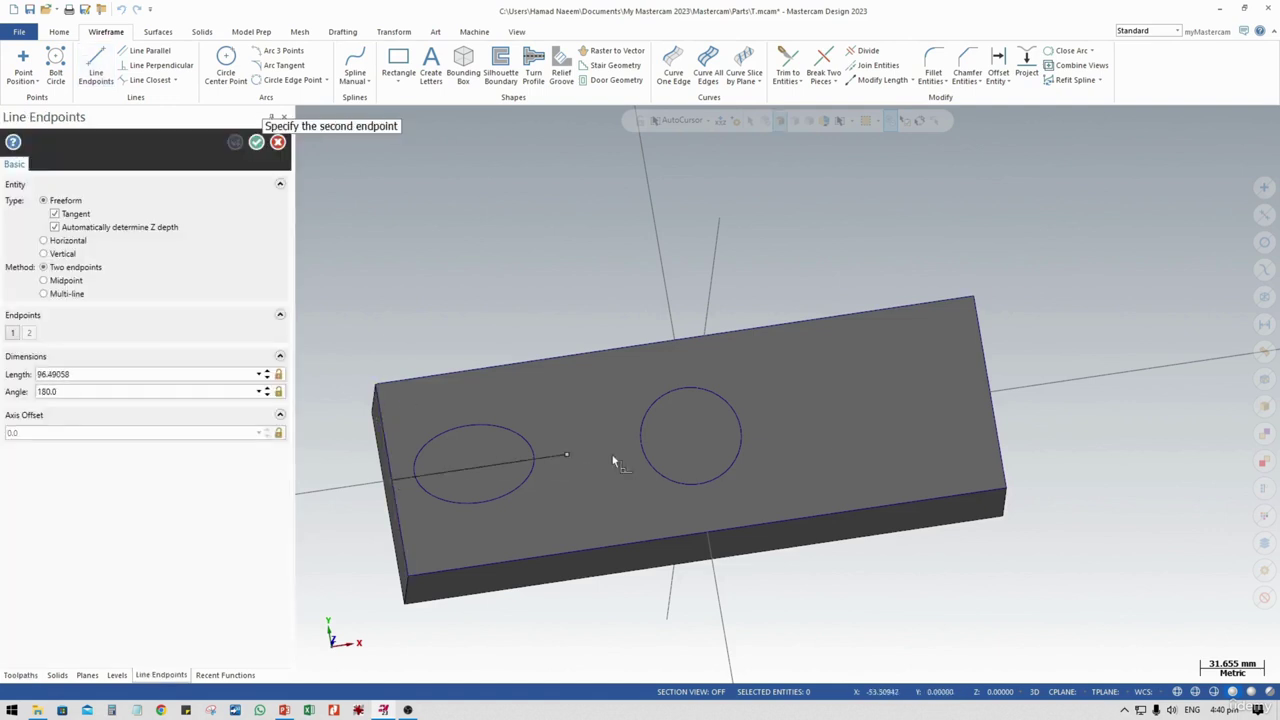
{"action": "left_click", "coordinate": [990, 394]}
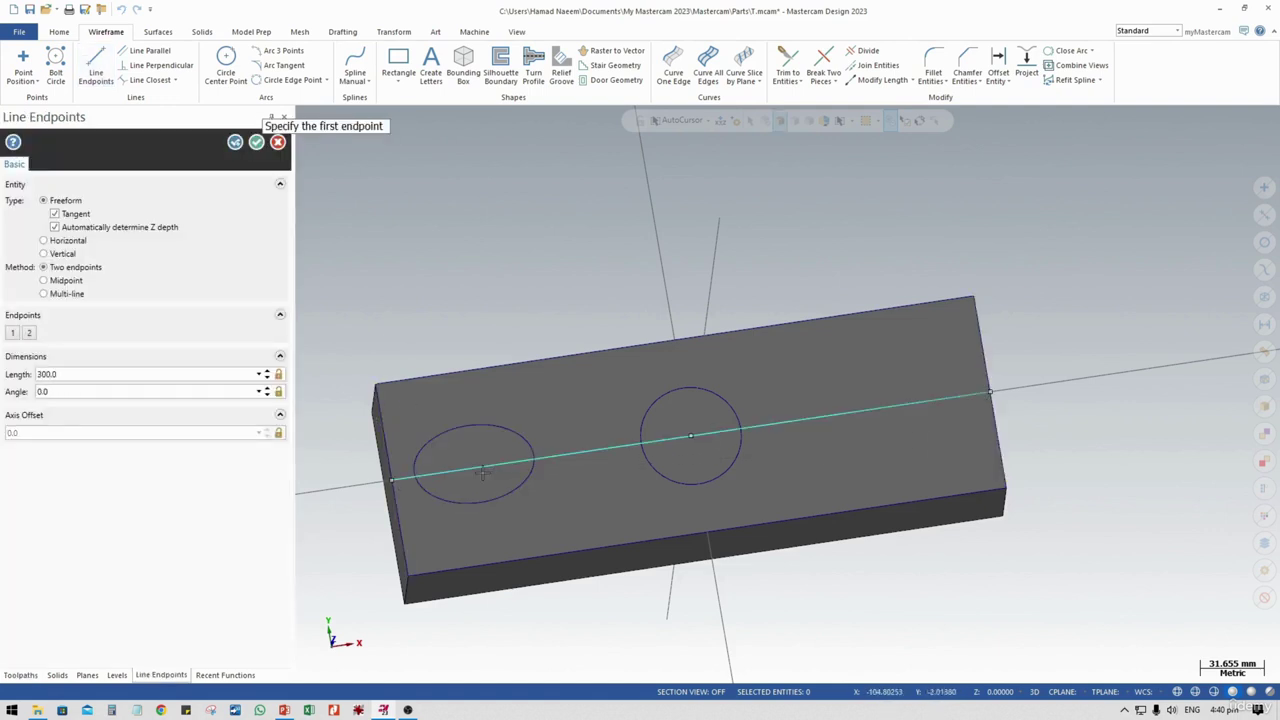
{"action": "left_click", "coordinate": [256, 142]}
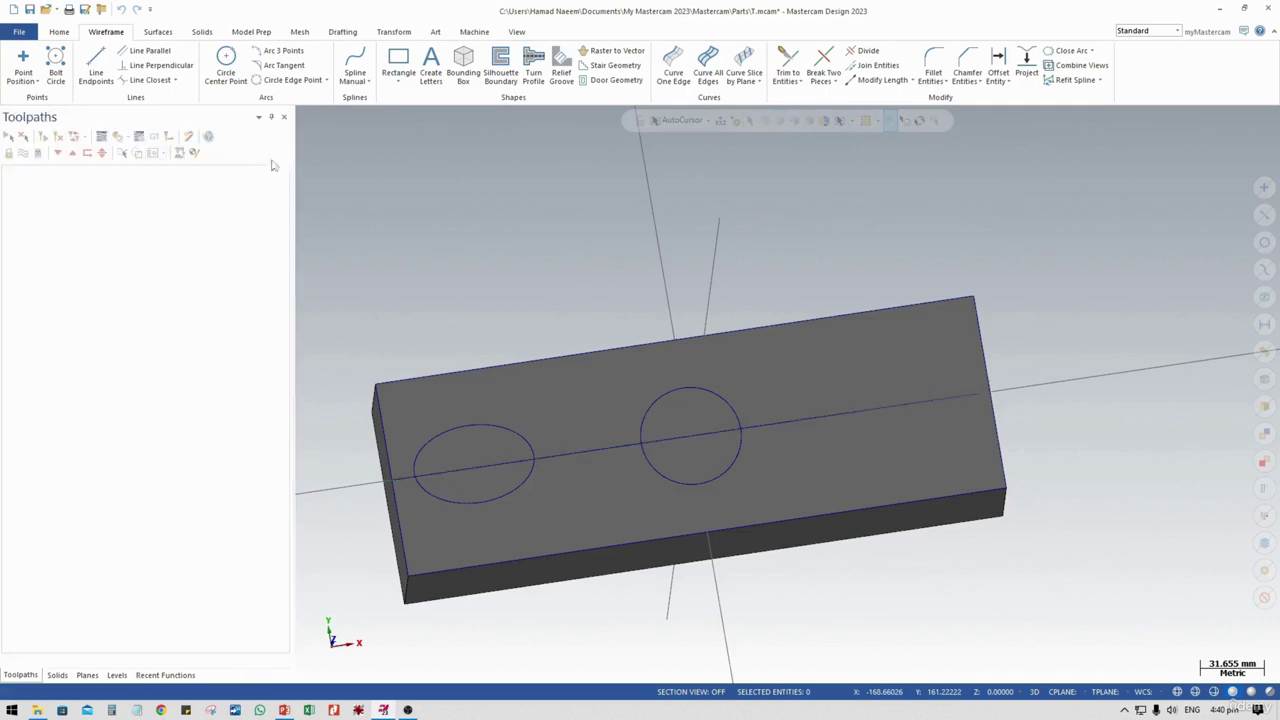
Set up a translation of the ellipse with the vector's first point at its -X end, using the Midpoint snap
{"action": "left_click", "coordinate": [438, 434]}
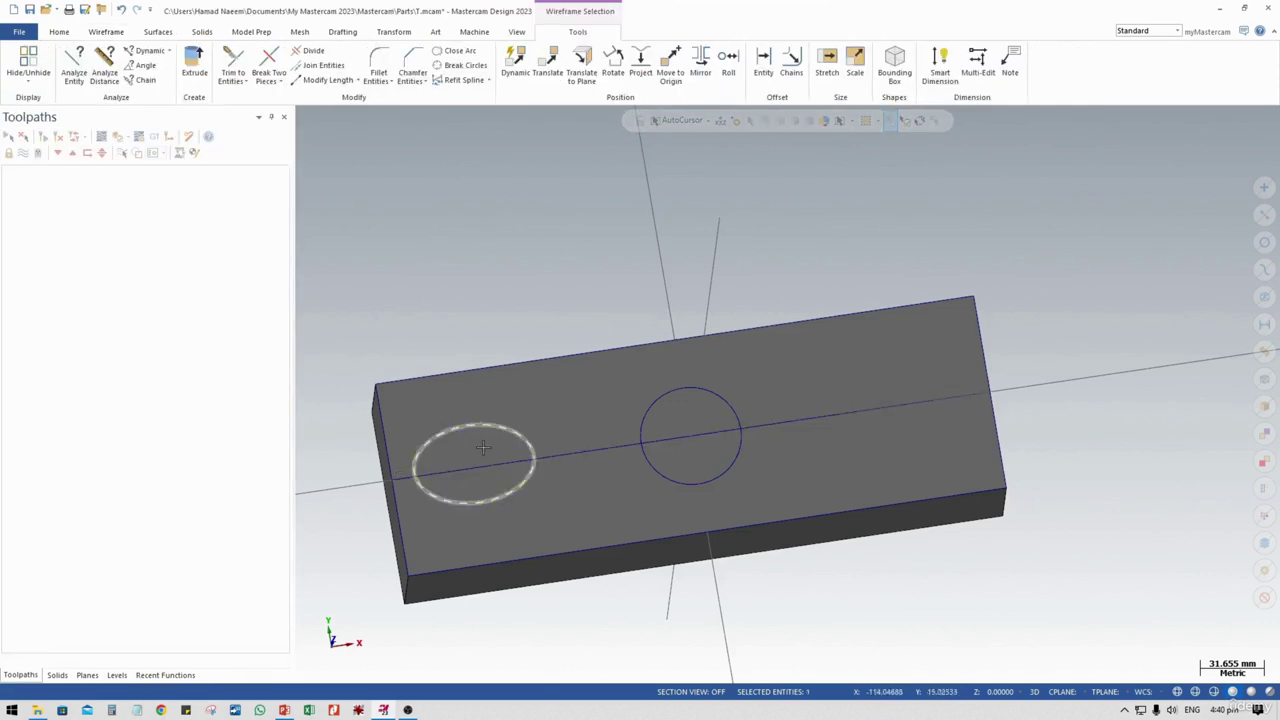
{"action": "left_click", "coordinate": [348, 34]}
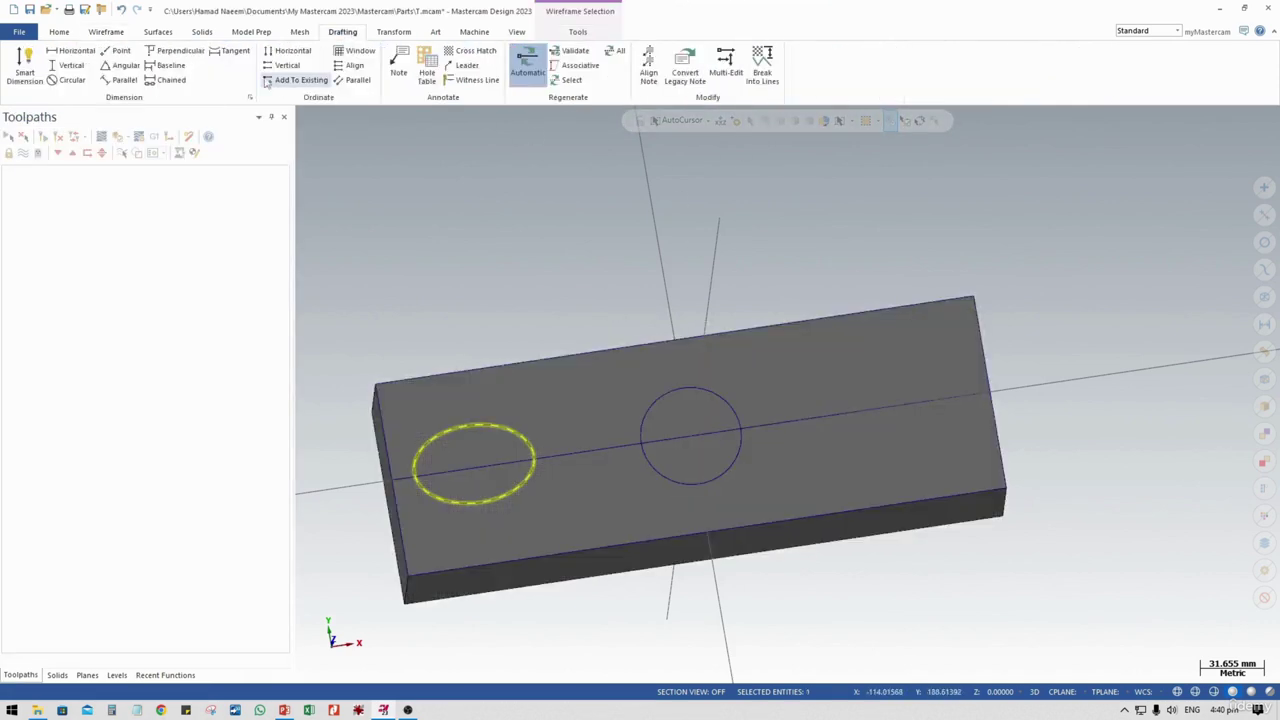
{"action": "left_click", "coordinate": [410, 33]}
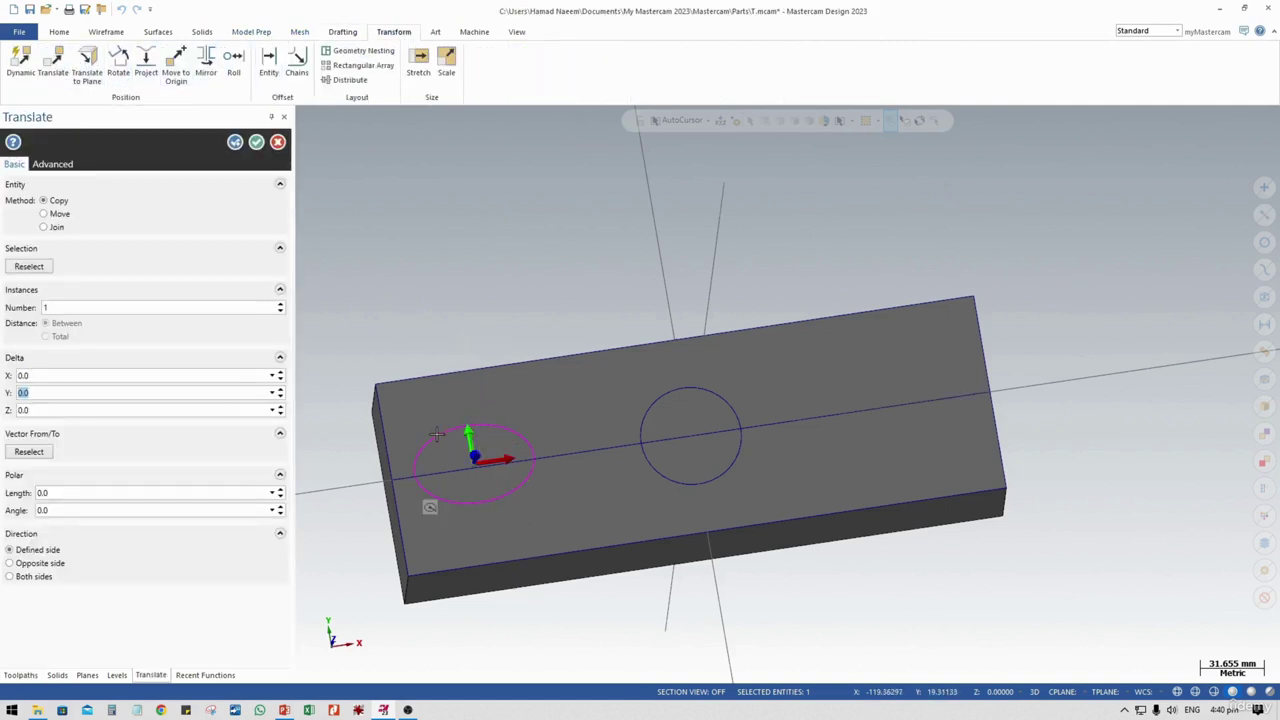
{"action": "left_click", "coordinate": [29, 452]}
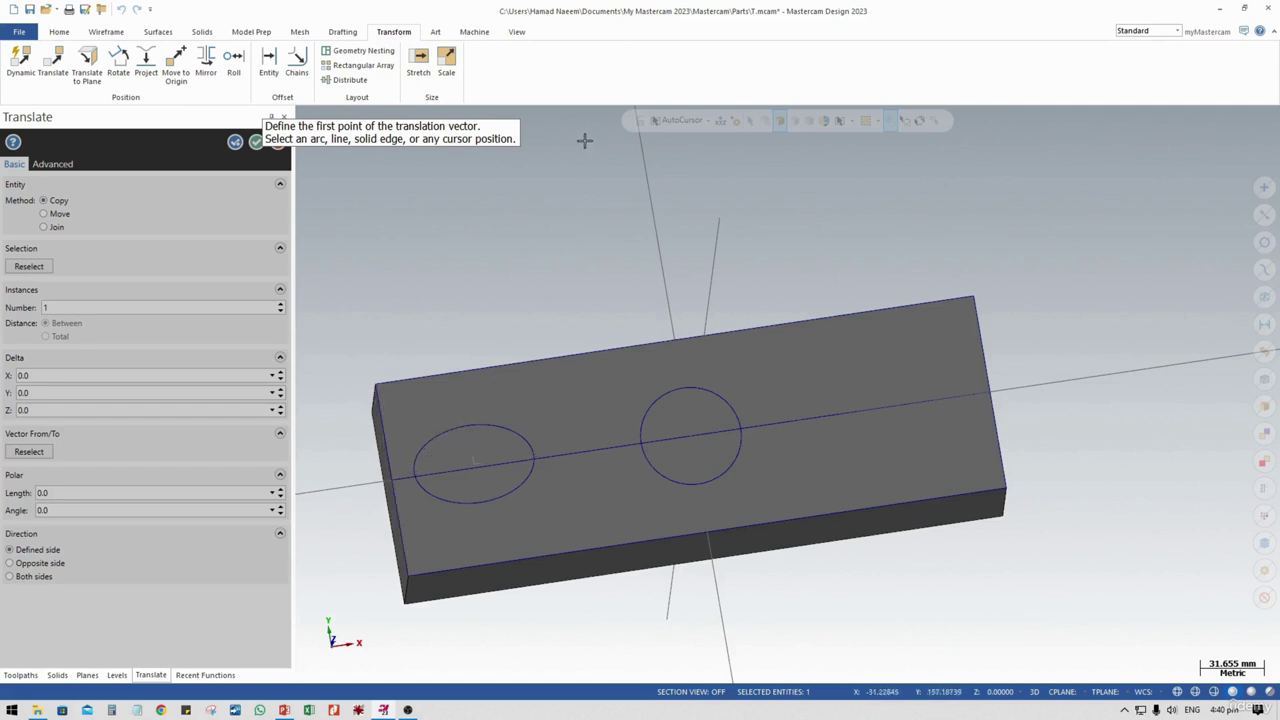
{"action": "left_click", "coordinate": [707, 120]}
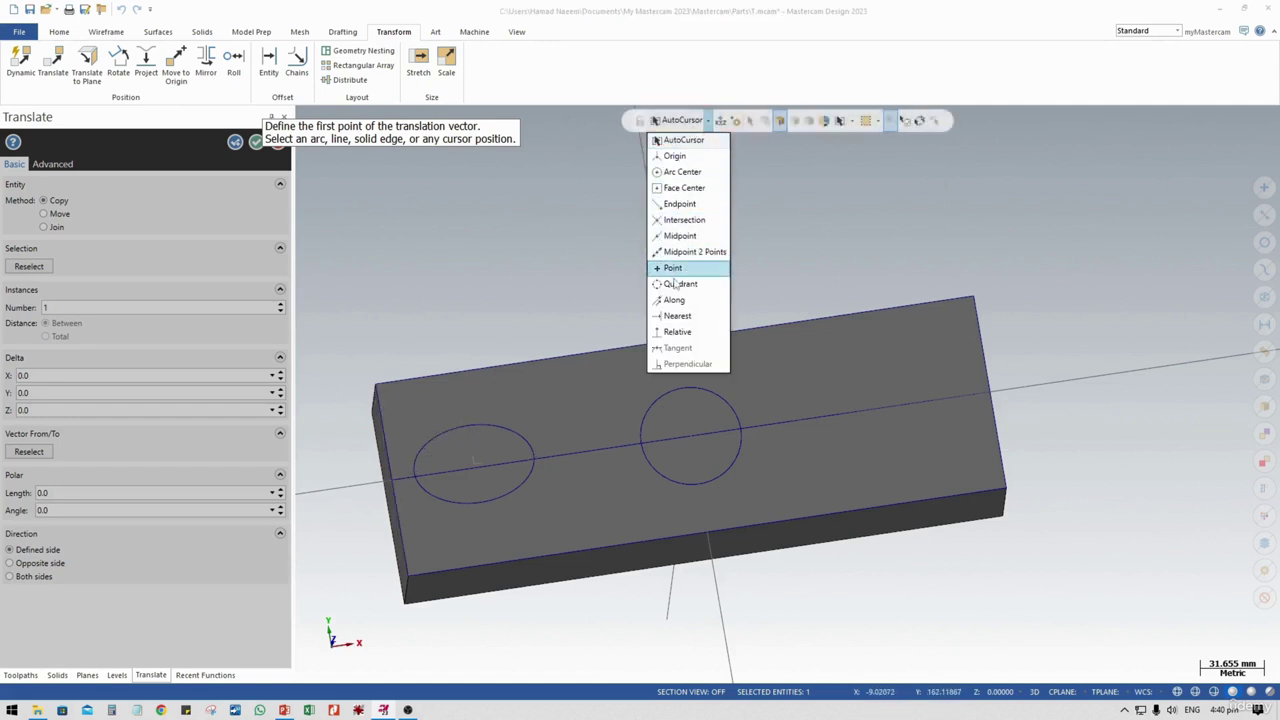
{"action": "left_click", "coordinate": [682, 172]}
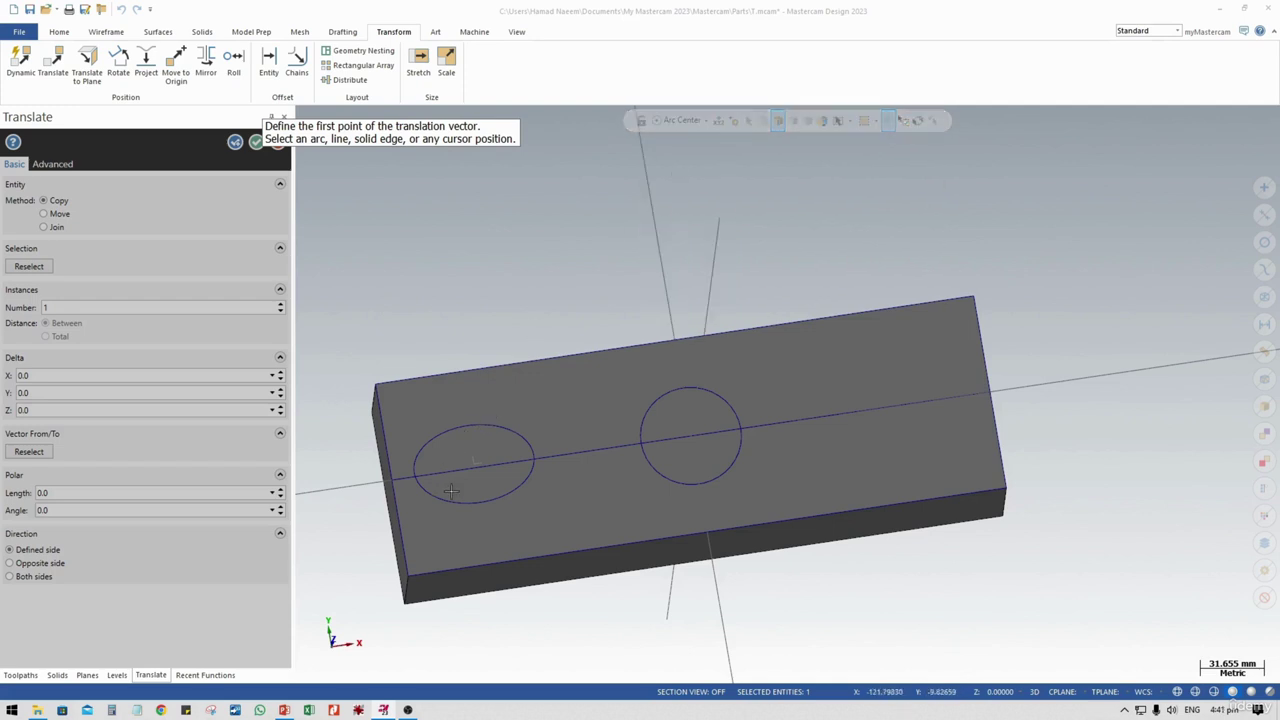
{"action": "left_click", "coordinate": [684, 121]}
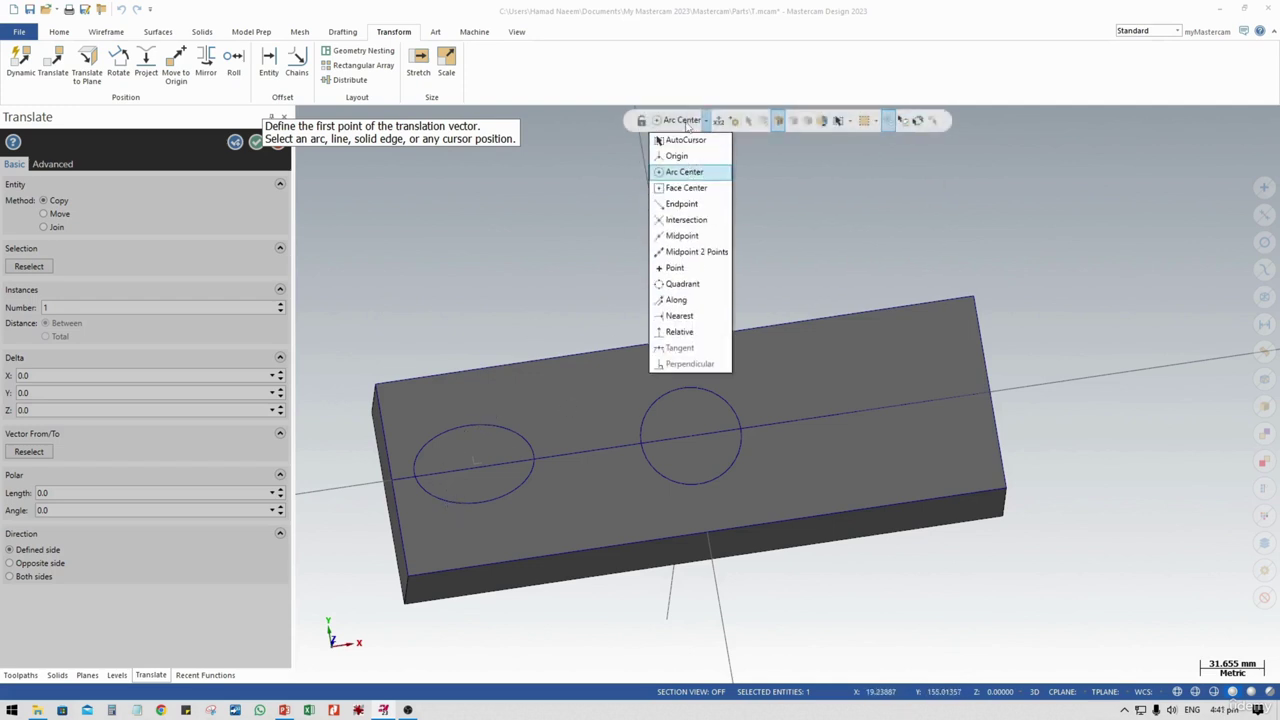
{"action": "left_click", "coordinate": [688, 284]}
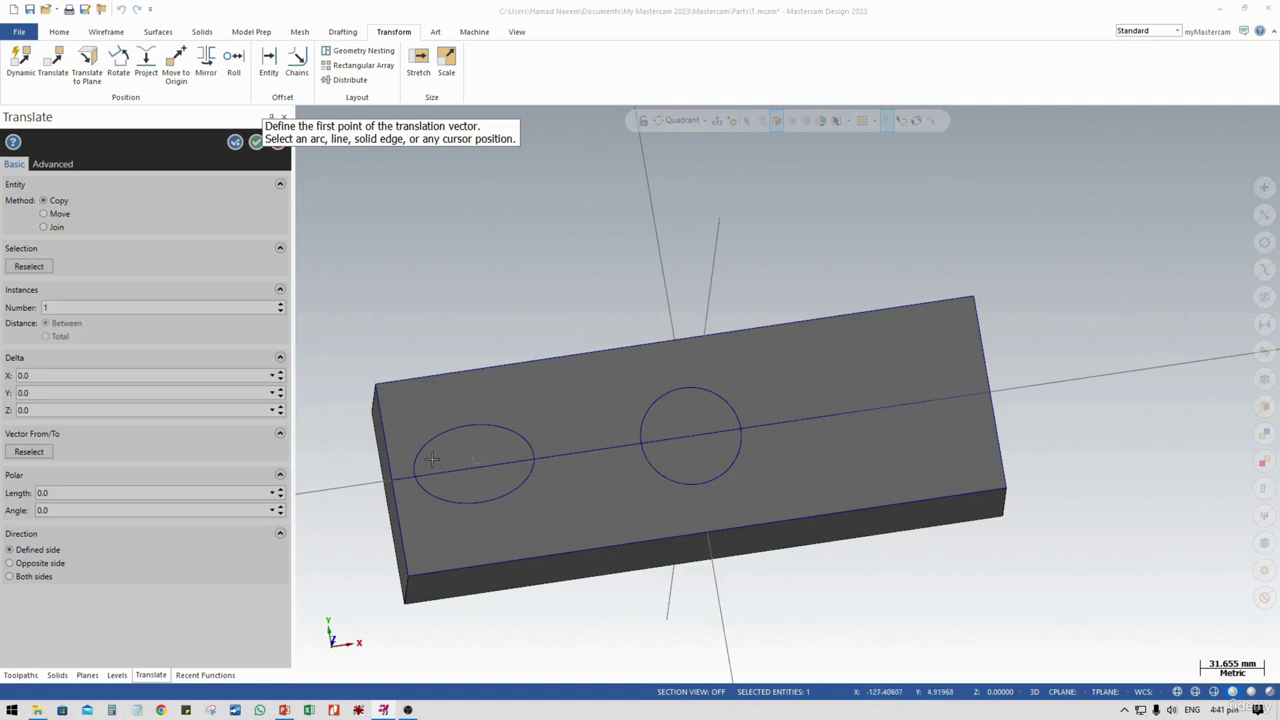
{"action": "left_click", "coordinate": [684, 120]}
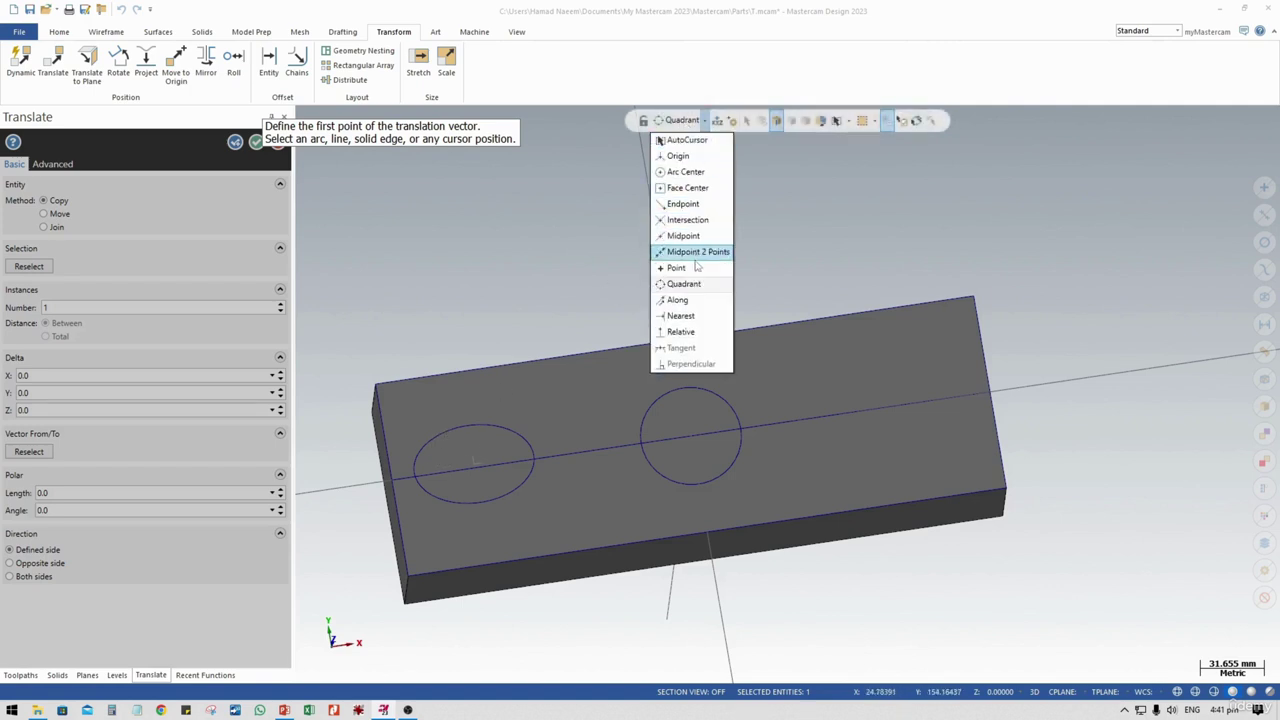
{"action": "left_click", "coordinate": [683, 236]}
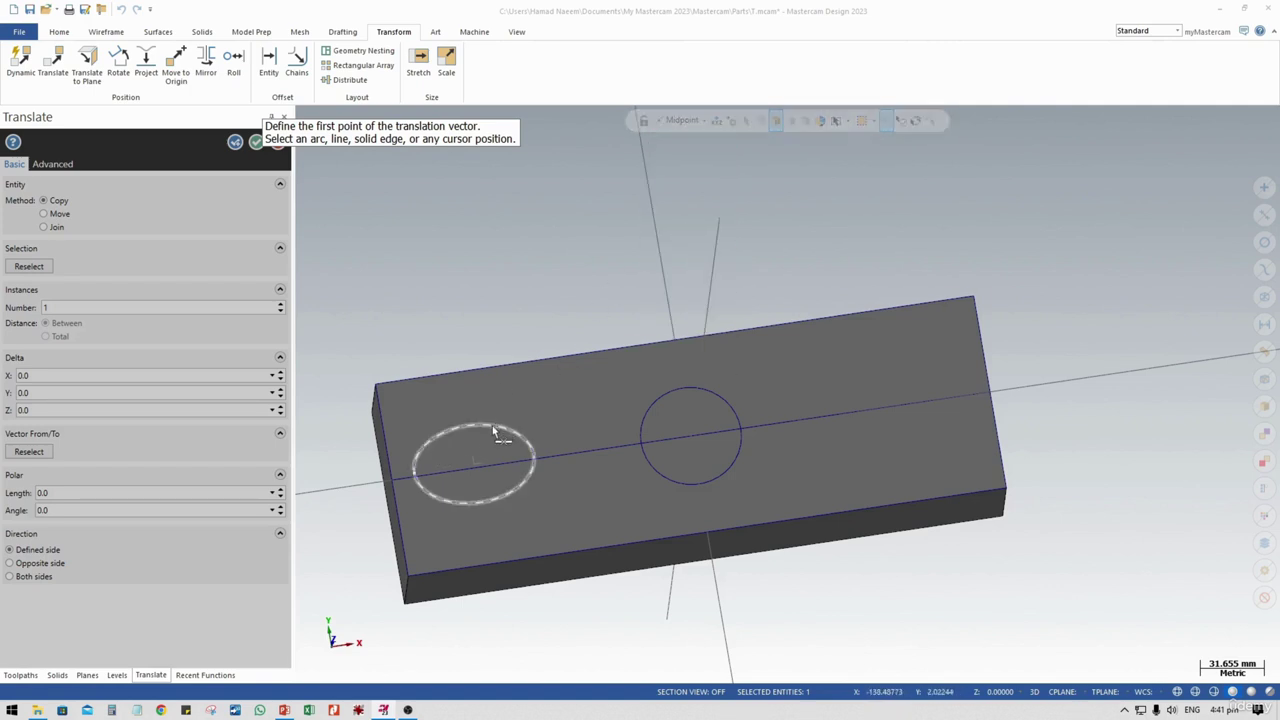
{"action": "left_click", "coordinate": [416, 478]}
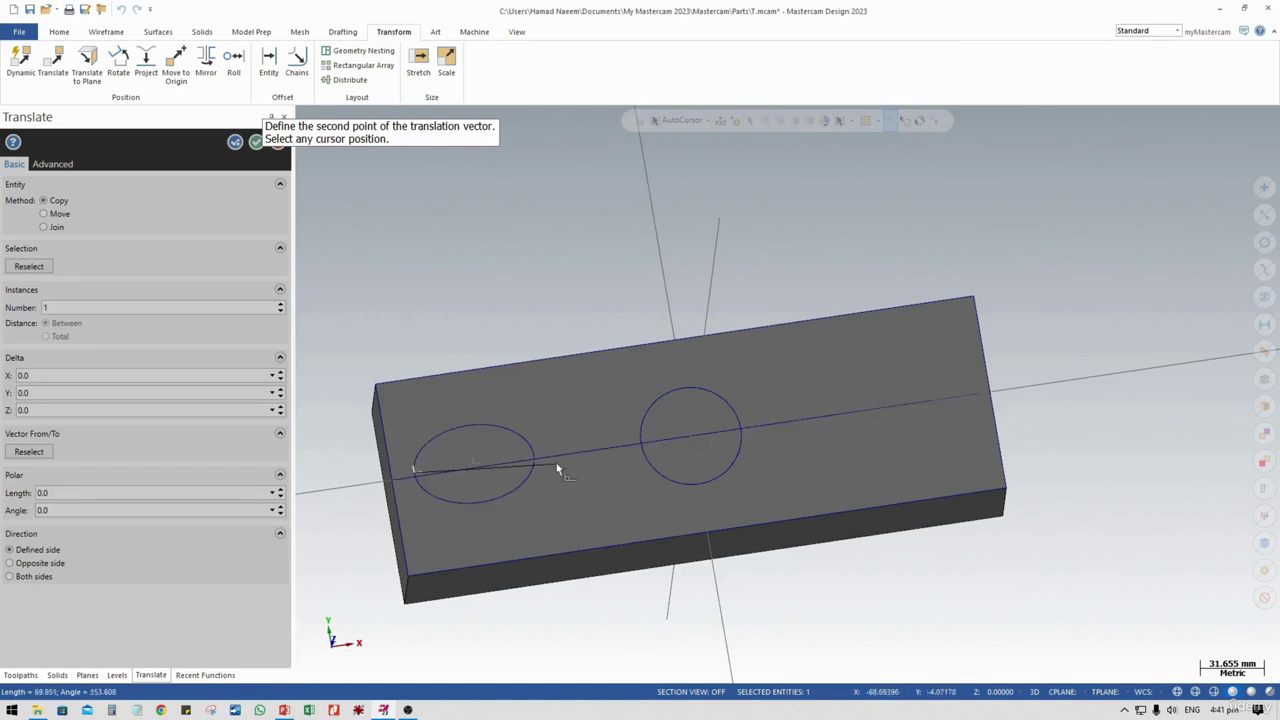
Move the ellipse by about 59.85 mm in X and -2.02 mm in Y, with the translation vector ending on the center line
{"action": "right_click", "coordinate": [583, 447]}
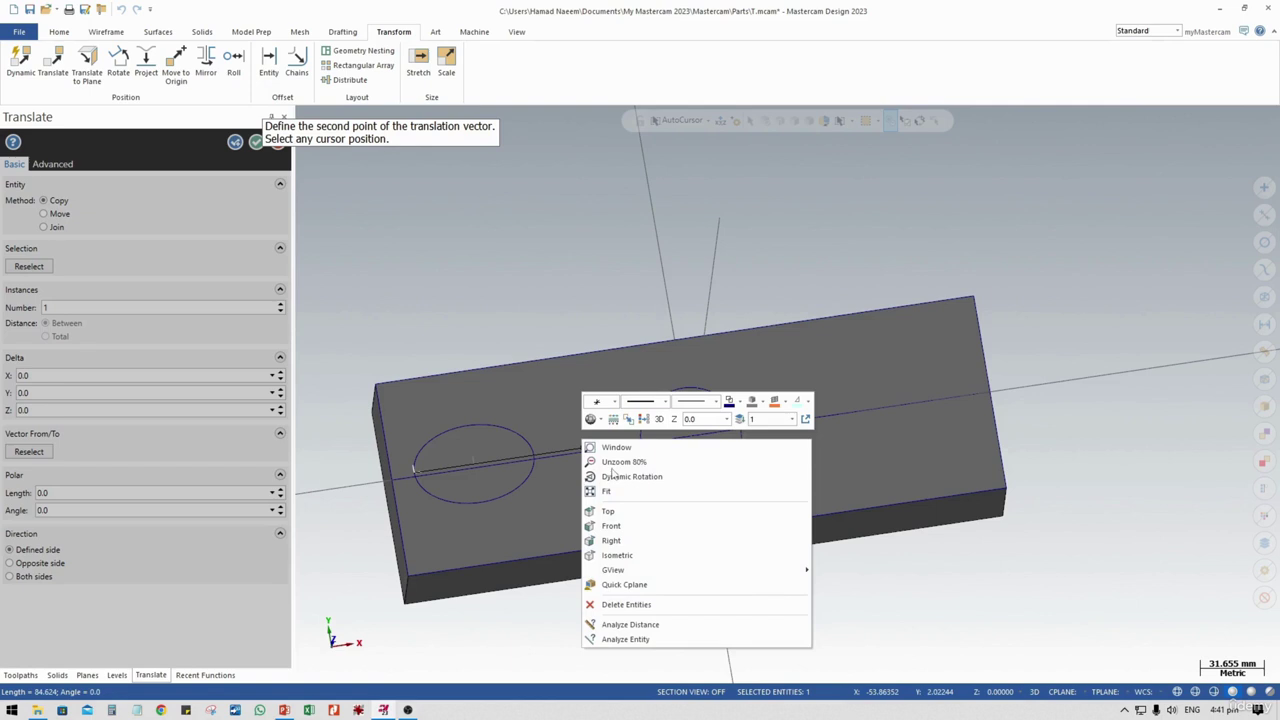
{"action": "left_click", "coordinate": [612, 520]}
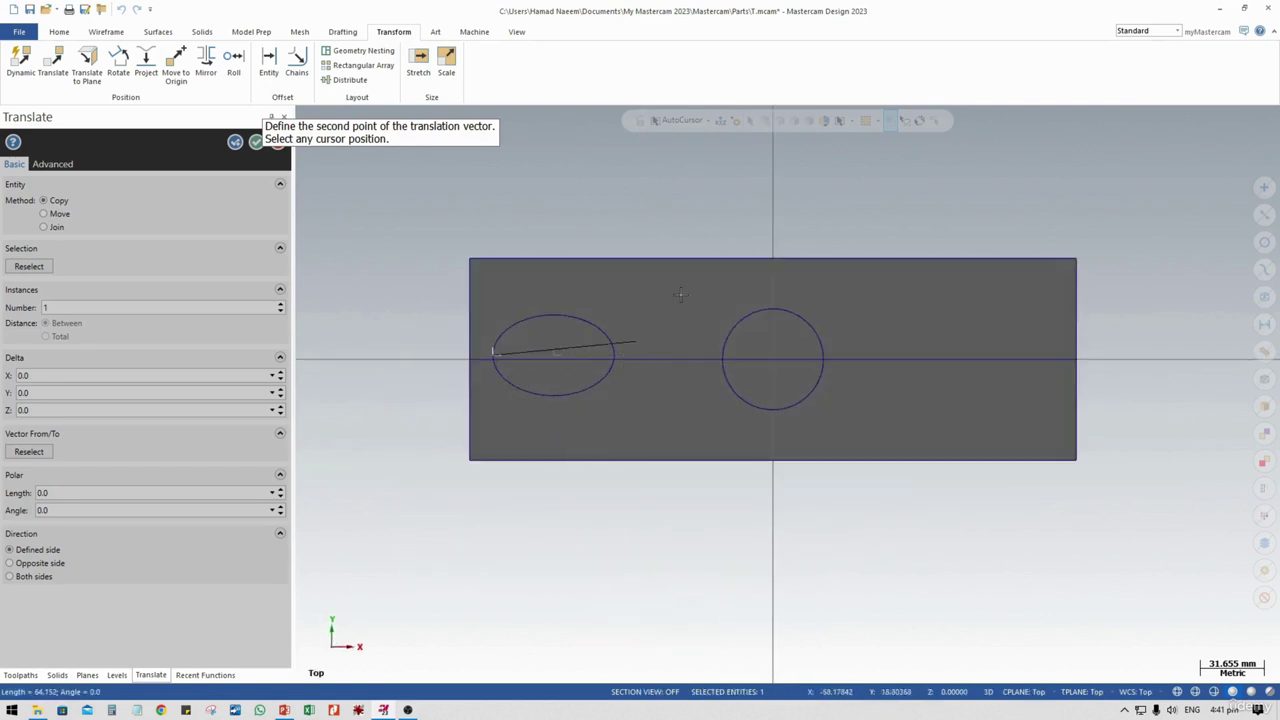
{"action": "left_click", "coordinate": [685, 121]}
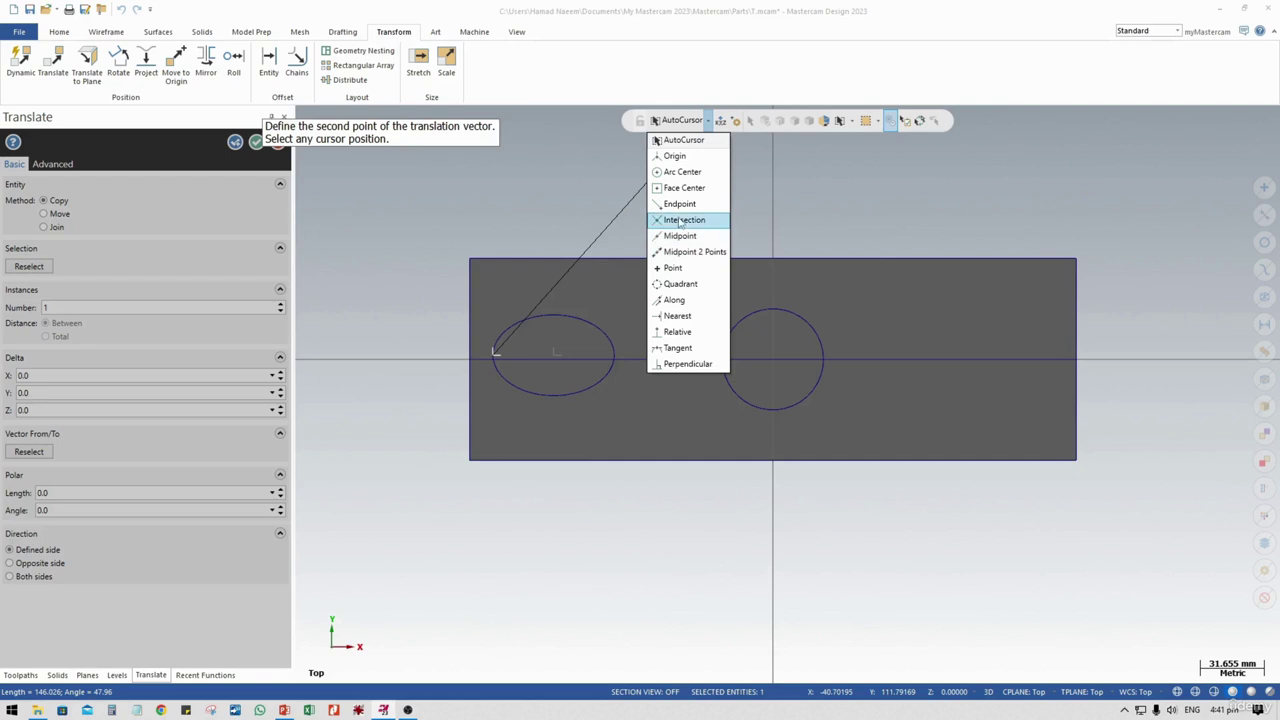
{"action": "left_click", "coordinate": [682, 220]}
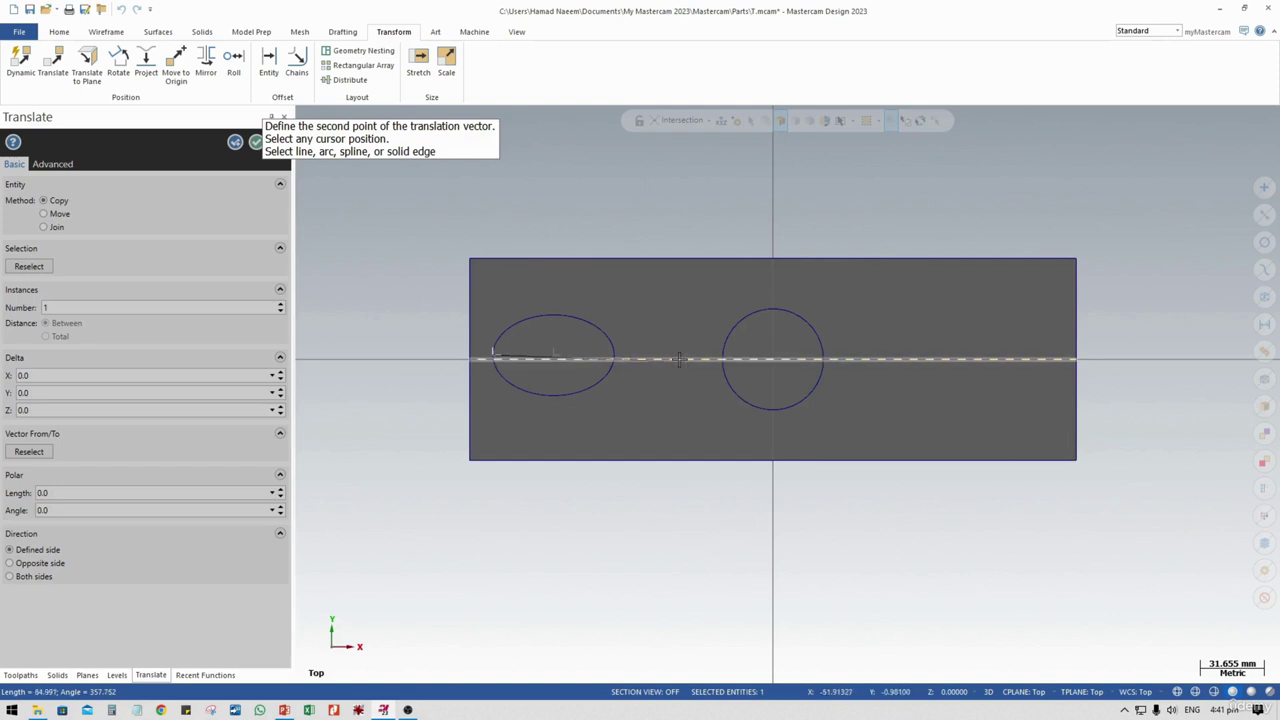
{"action": "left_click", "coordinate": [690, 121]}
{"action": "left_click", "coordinate": [684, 268]}
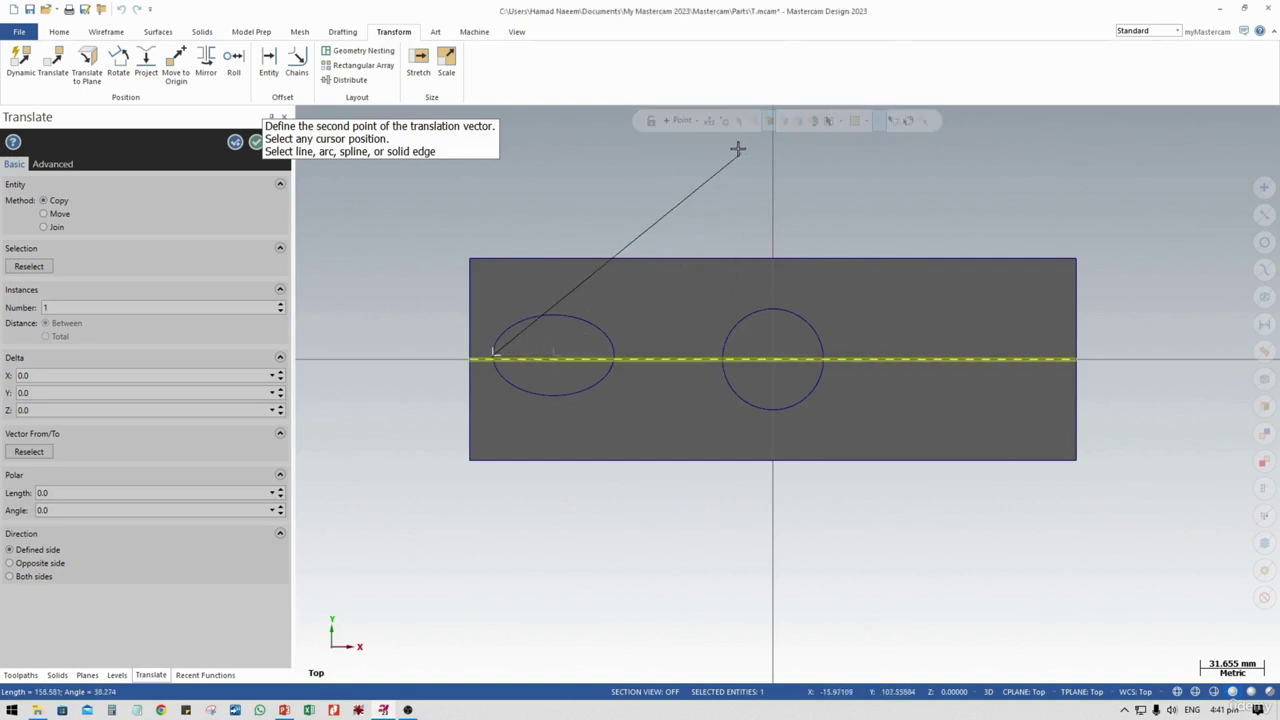
{"action": "left_click", "coordinate": [692, 121]}
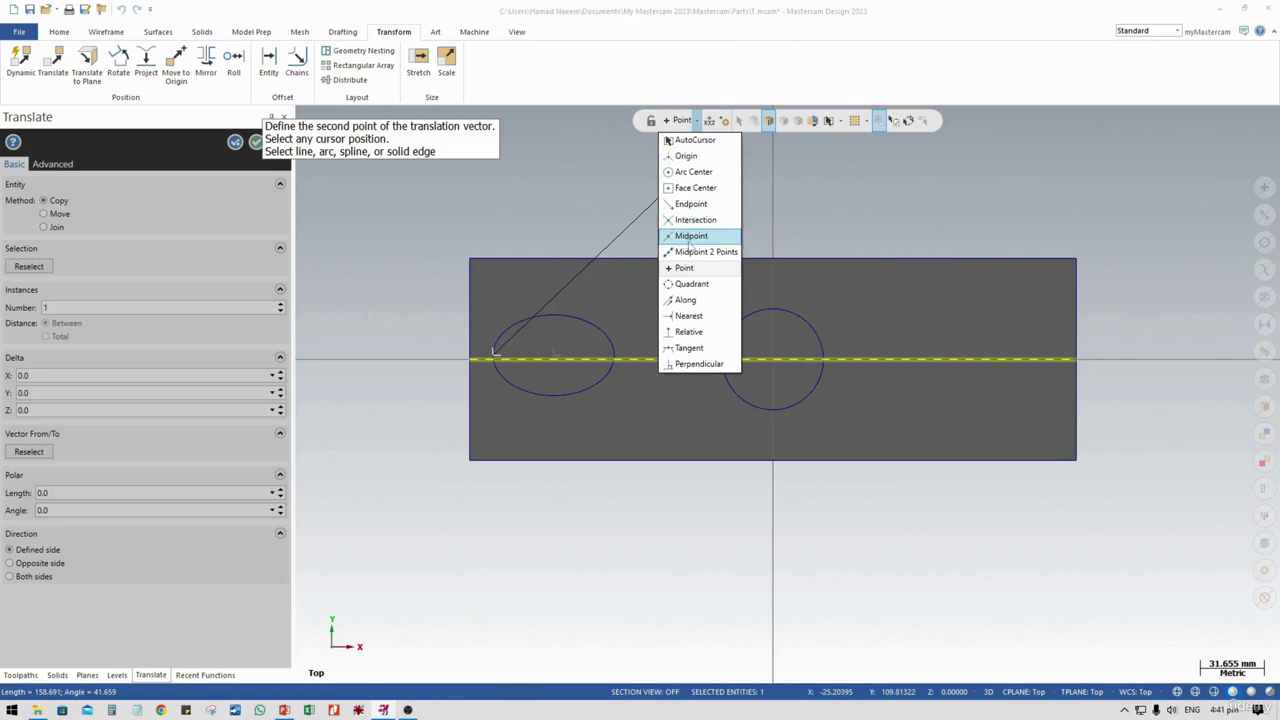
{"action": "left_click", "coordinate": [688, 316]}
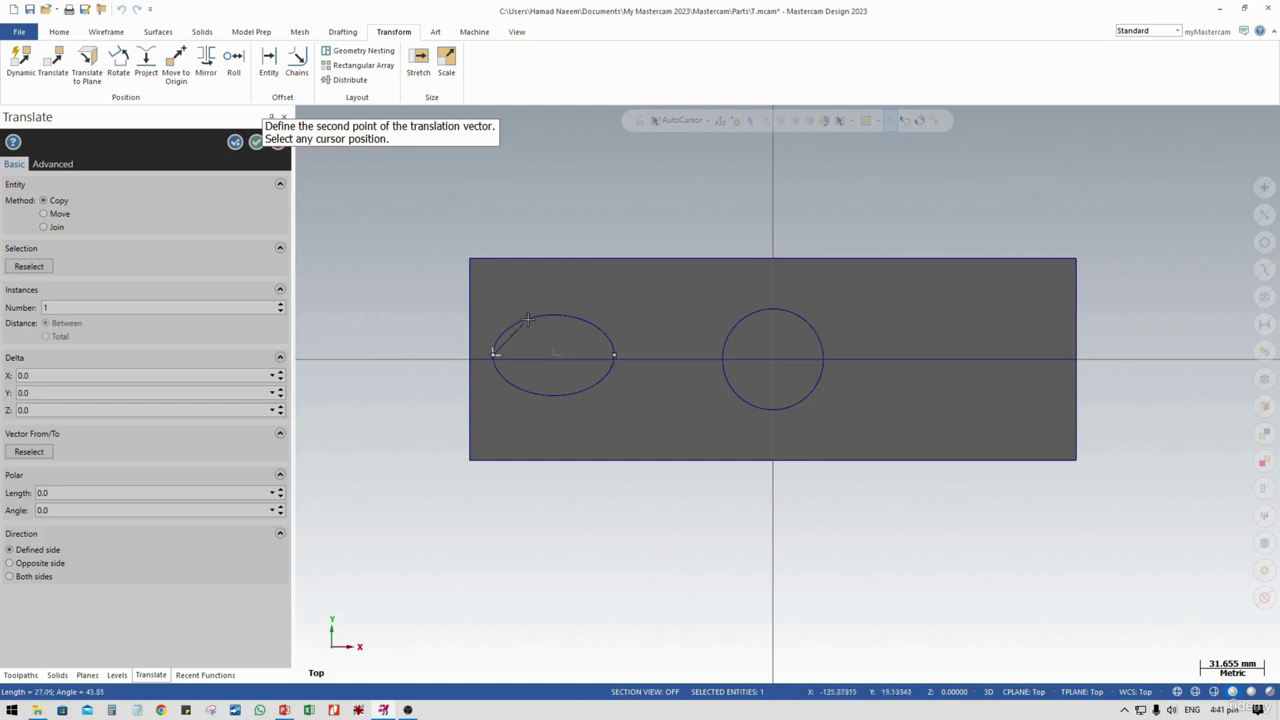
{"action": "left_click", "coordinate": [611, 369]}
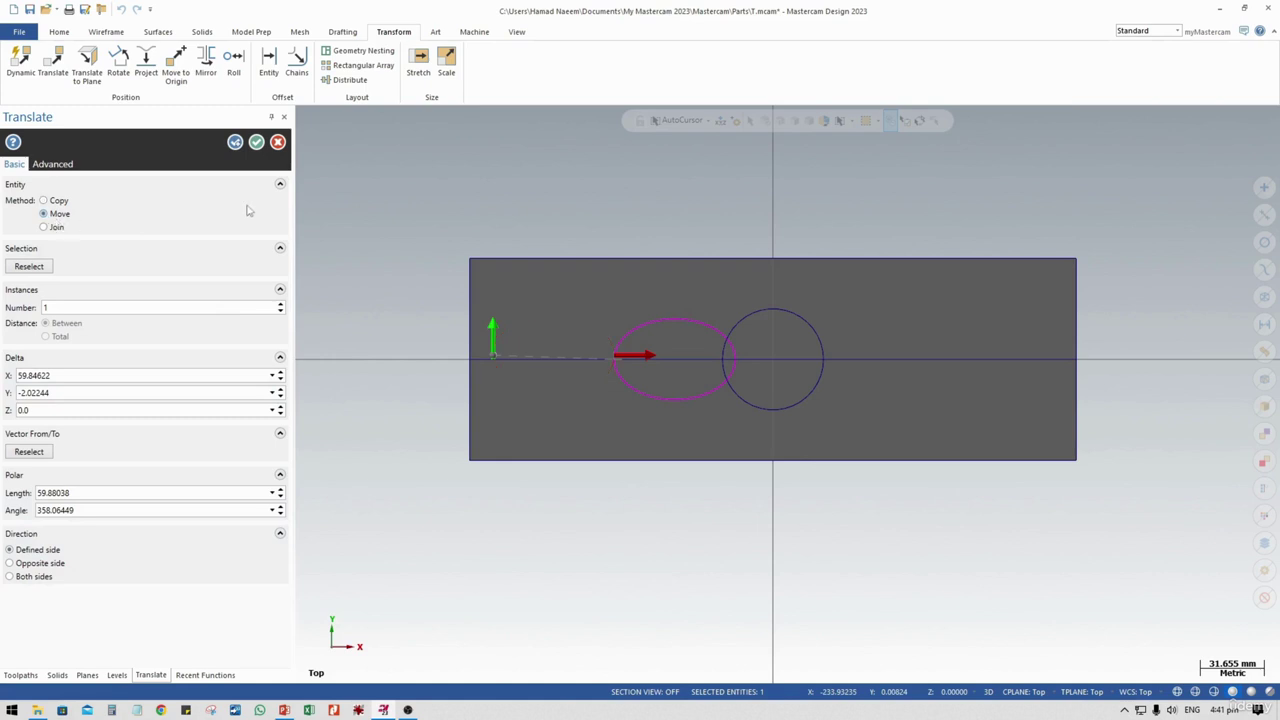
{"action": "left_click", "coordinate": [256, 143]}
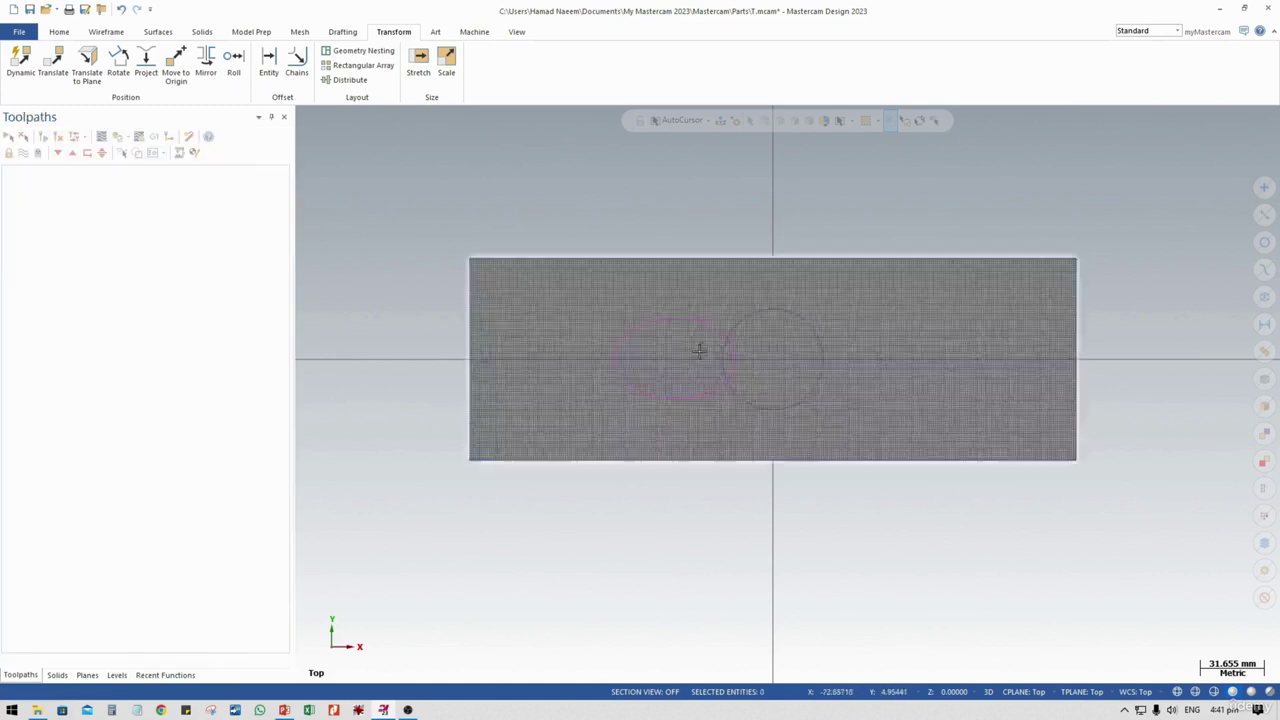
Trim the ellipse to the circle, removing the portion that lies inside the circle
{"action": "scroll", "coordinate": [740, 362], "scroll_direction": "up", "scroll_amount": 3}
{"action": "scroll", "coordinate": [735, 362], "scroll_direction": "up", "scroll_amount": 1}
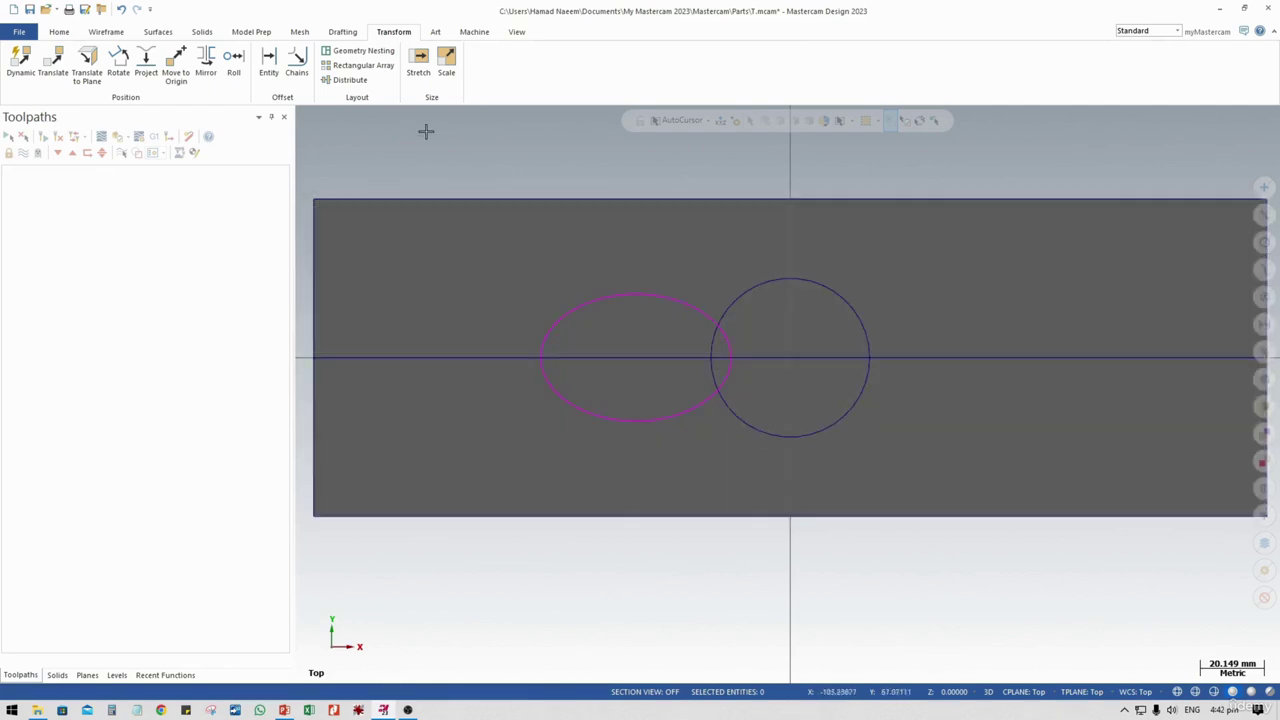
{"action": "left_click", "coordinate": [106, 31]}
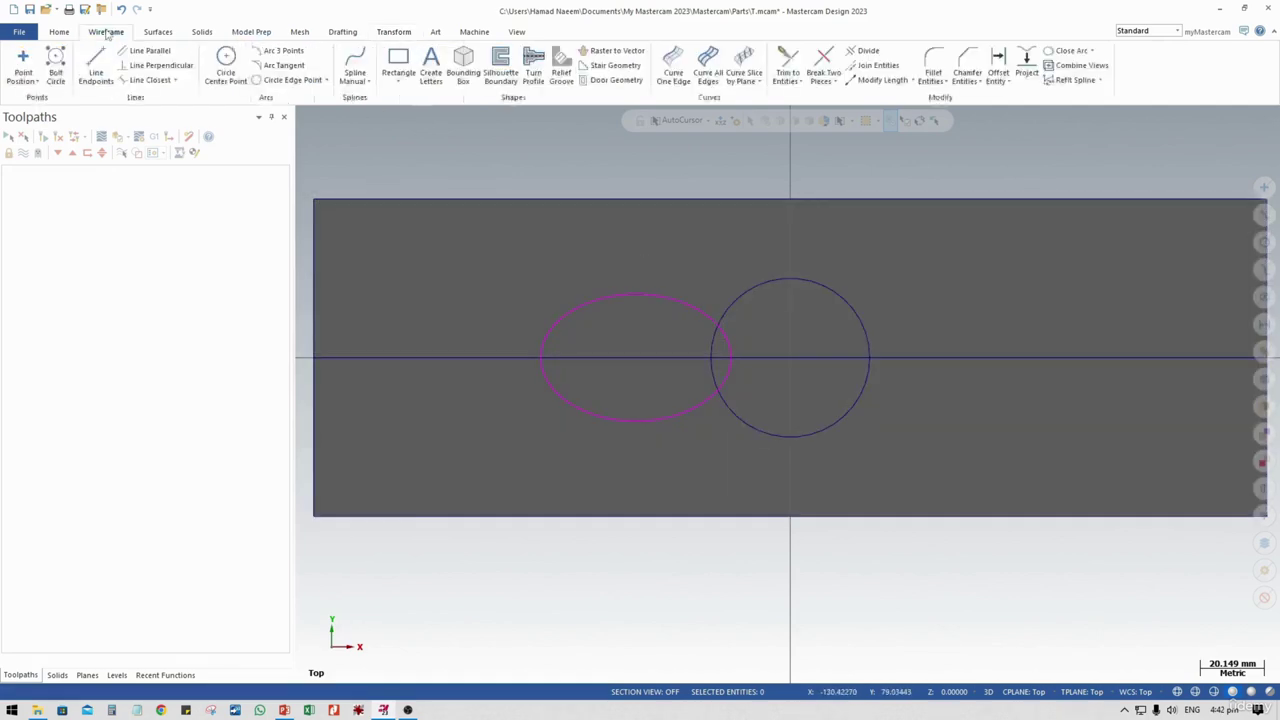
{"action": "left_click", "coordinate": [790, 62]}
{"action": "left_click", "coordinate": [745, 326]}
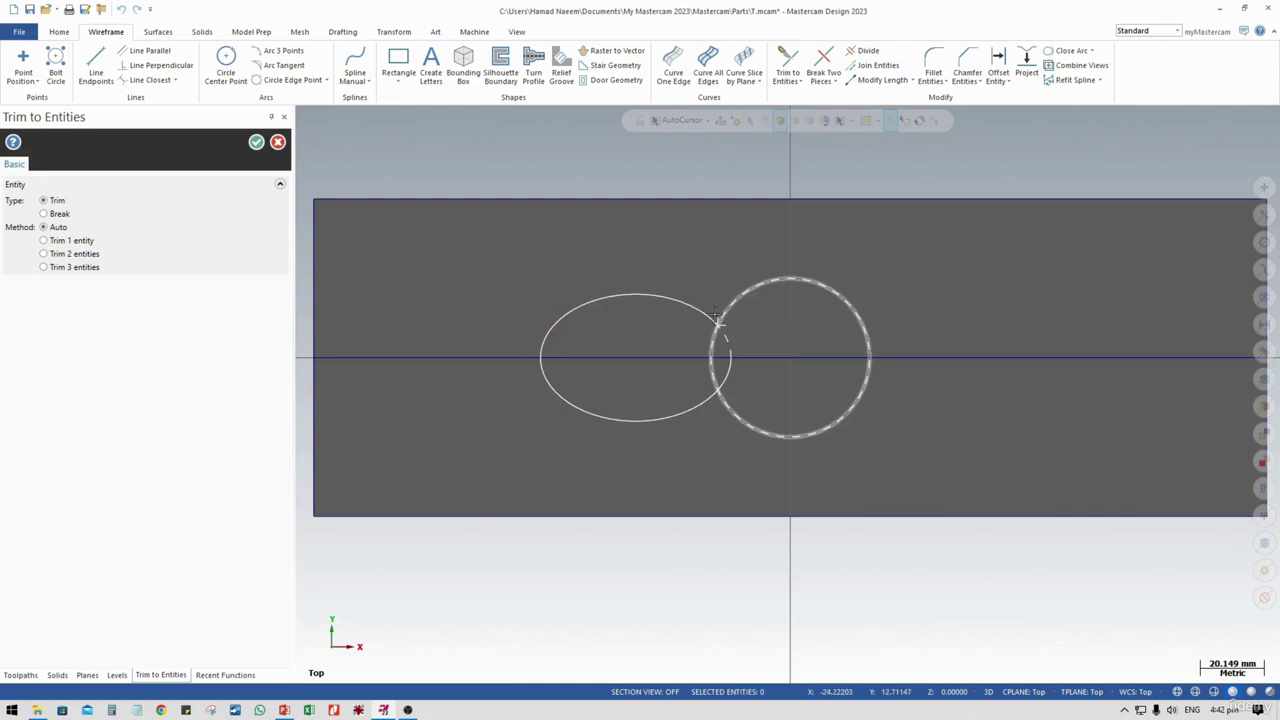
{"action": "left_click", "coordinate": [716, 318]}
Try to trim the circle against the ellipse, and undo that trim
{"action": "left_click", "coordinate": [727, 308]}
{"action": "left_click", "coordinate": [705, 309]}
{"action": "left_click", "coordinate": [713, 374]}
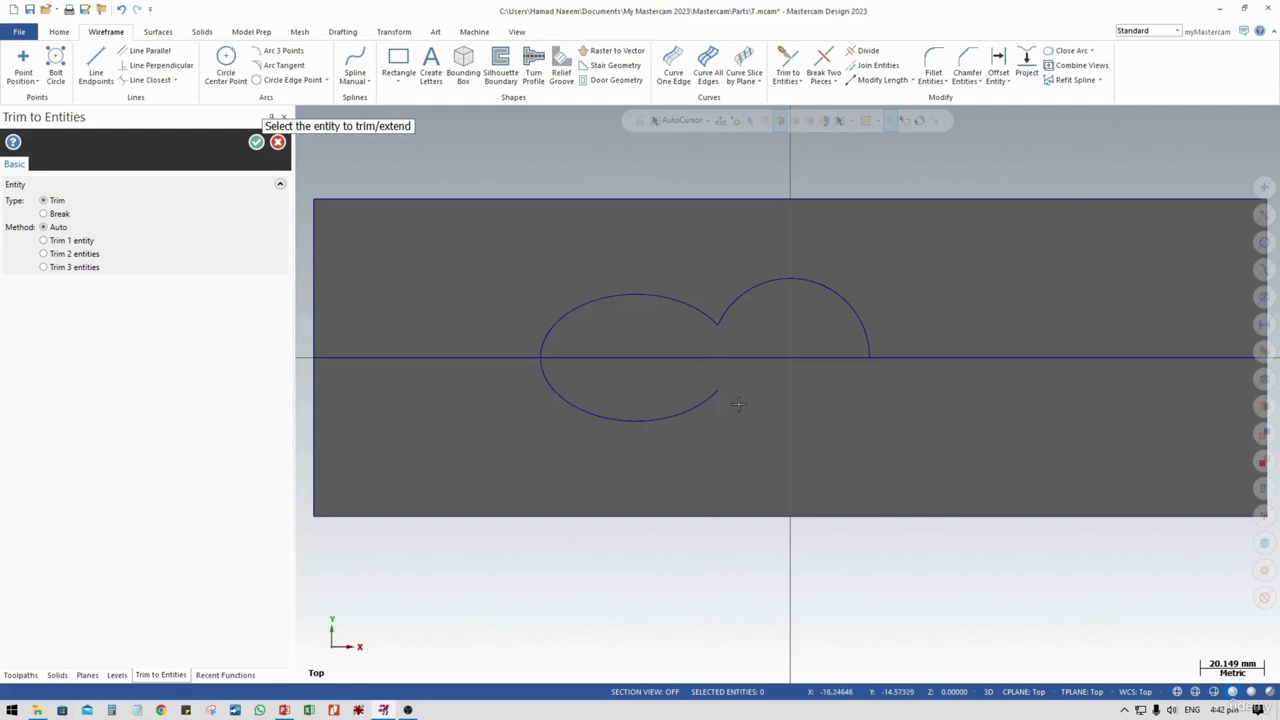
{"action": "key", "text": "ctrl+z"}
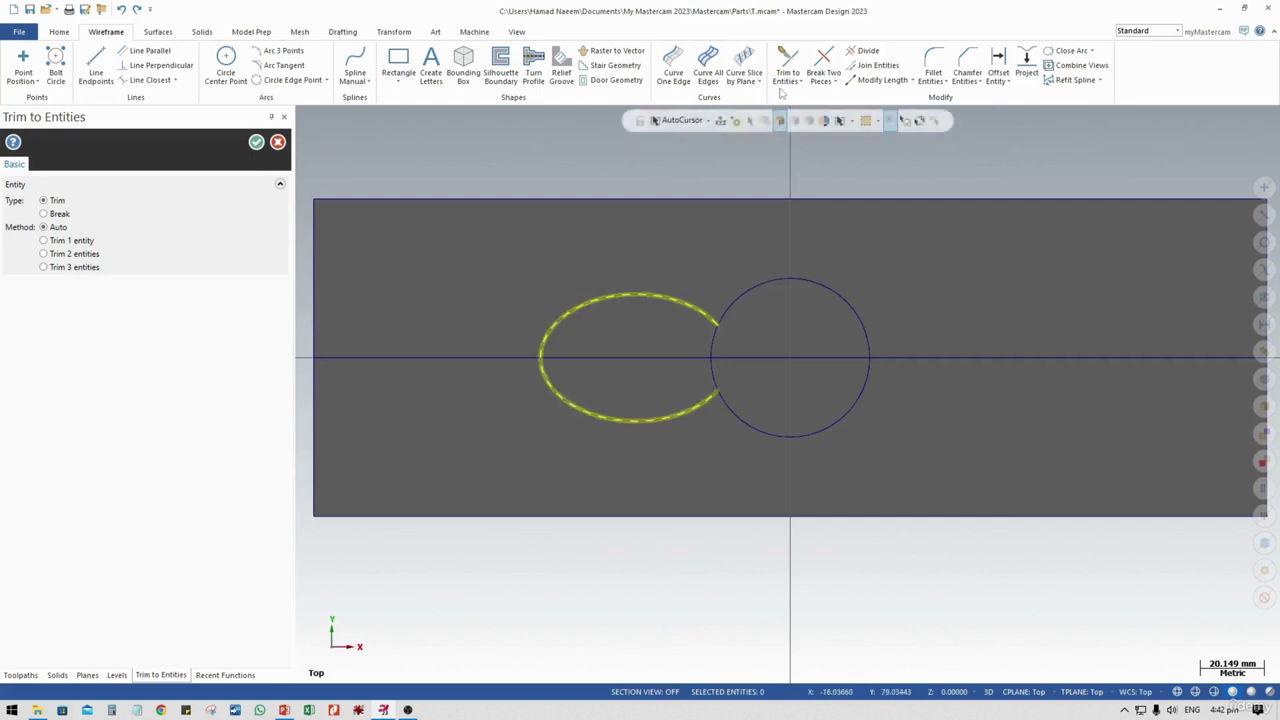
Break the circle at both ends of the trimmed ellipse and delete the short arc between the break points
{"action": "left_click", "coordinate": [823, 62]}
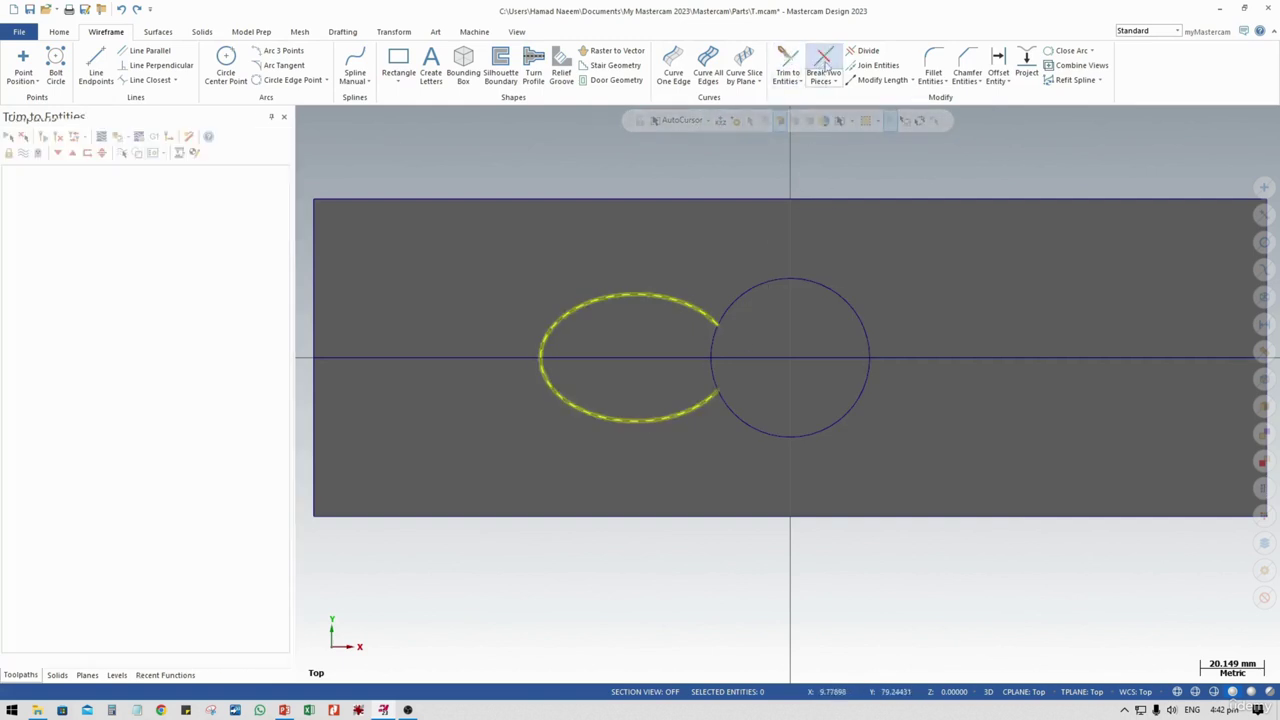
{"action": "left_click", "coordinate": [709, 355]}
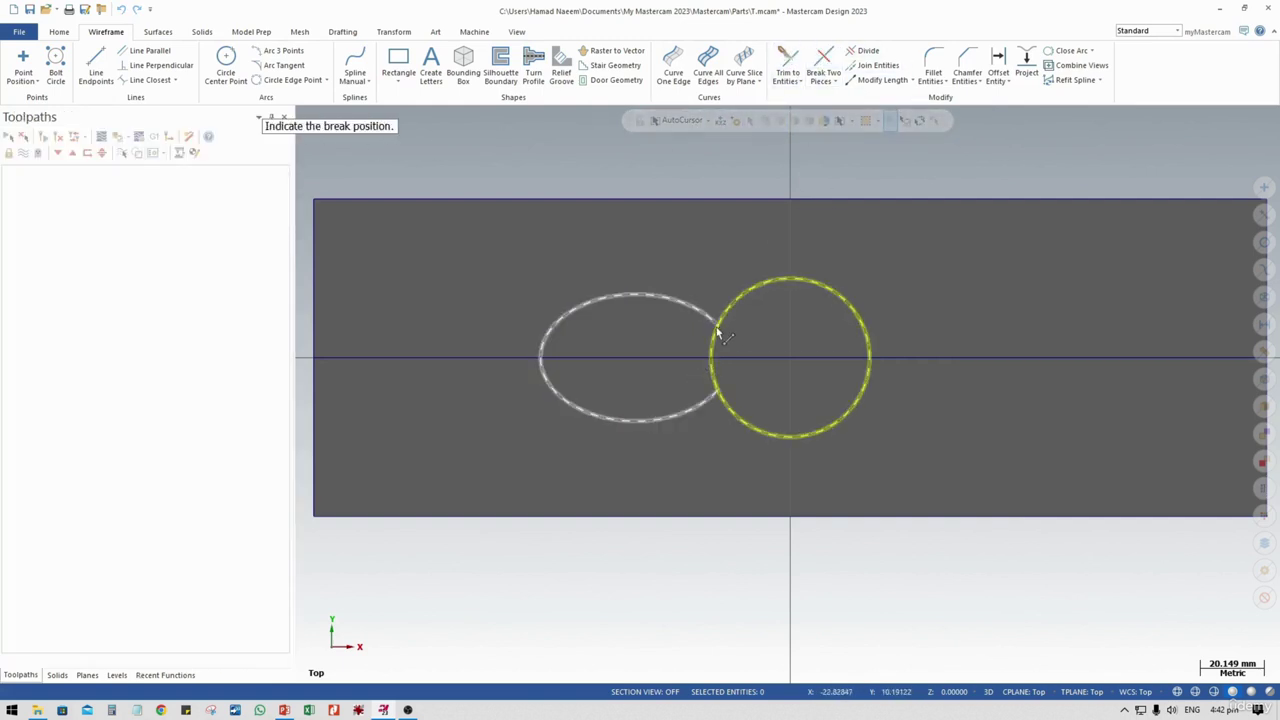
{"action": "left_click", "coordinate": [716, 325]}
{"action": "left_click", "coordinate": [722, 398]}
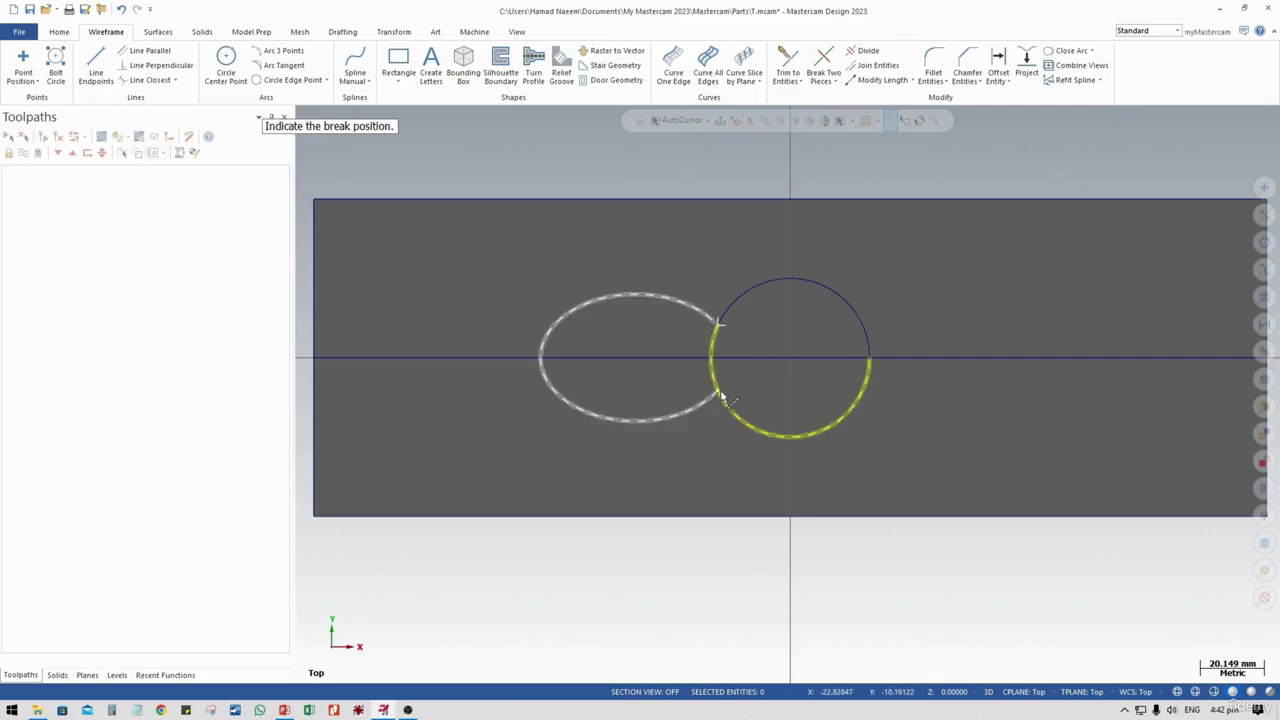
{"action": "left_click", "coordinate": [719, 384]}
{"action": "left_click", "coordinate": [713, 382]}
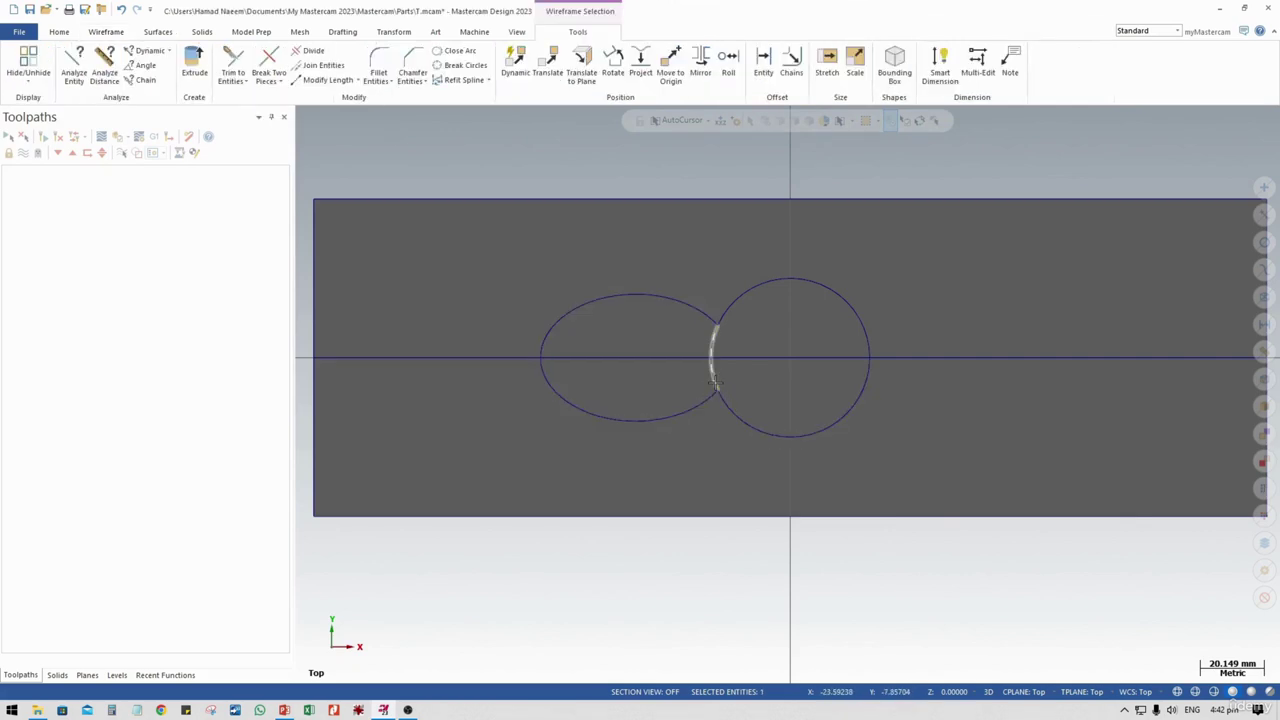
{"action": "key", "text": "Delete"}
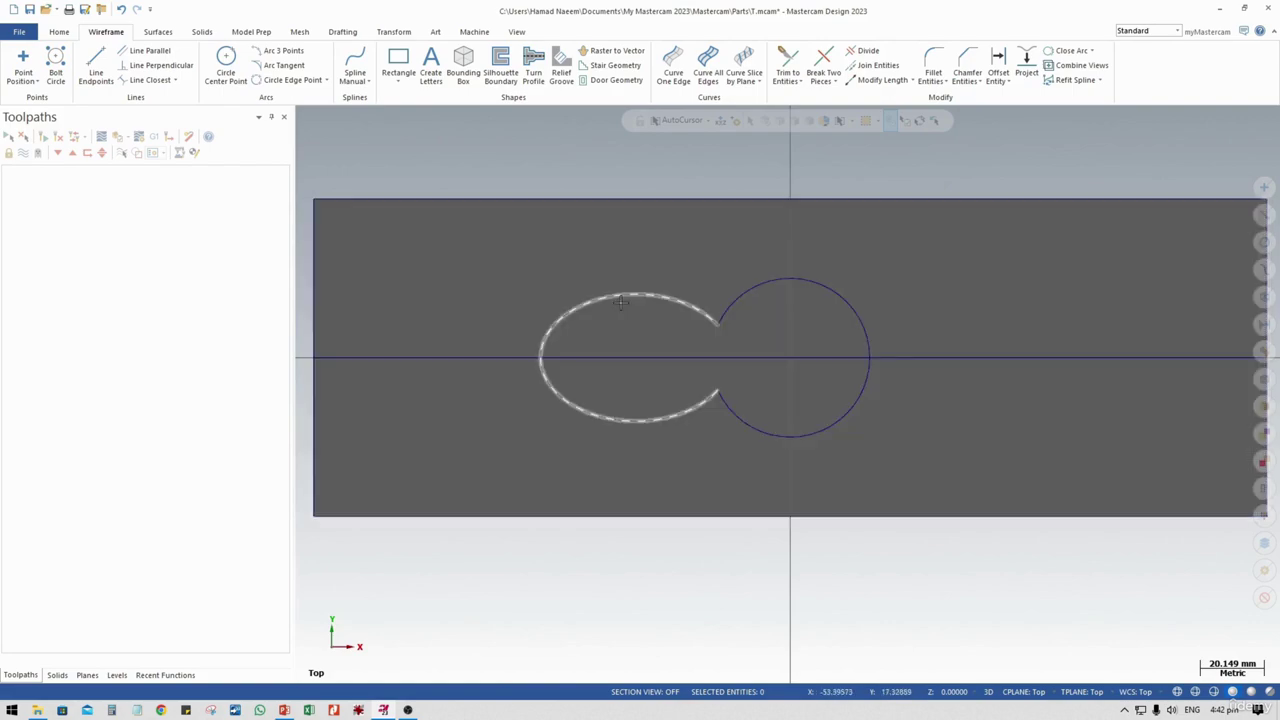
Mirror a copy of the trimmed ellipse about the Y axis with an X offset of 0.0
{"action": "left_click", "coordinate": [621, 298]}
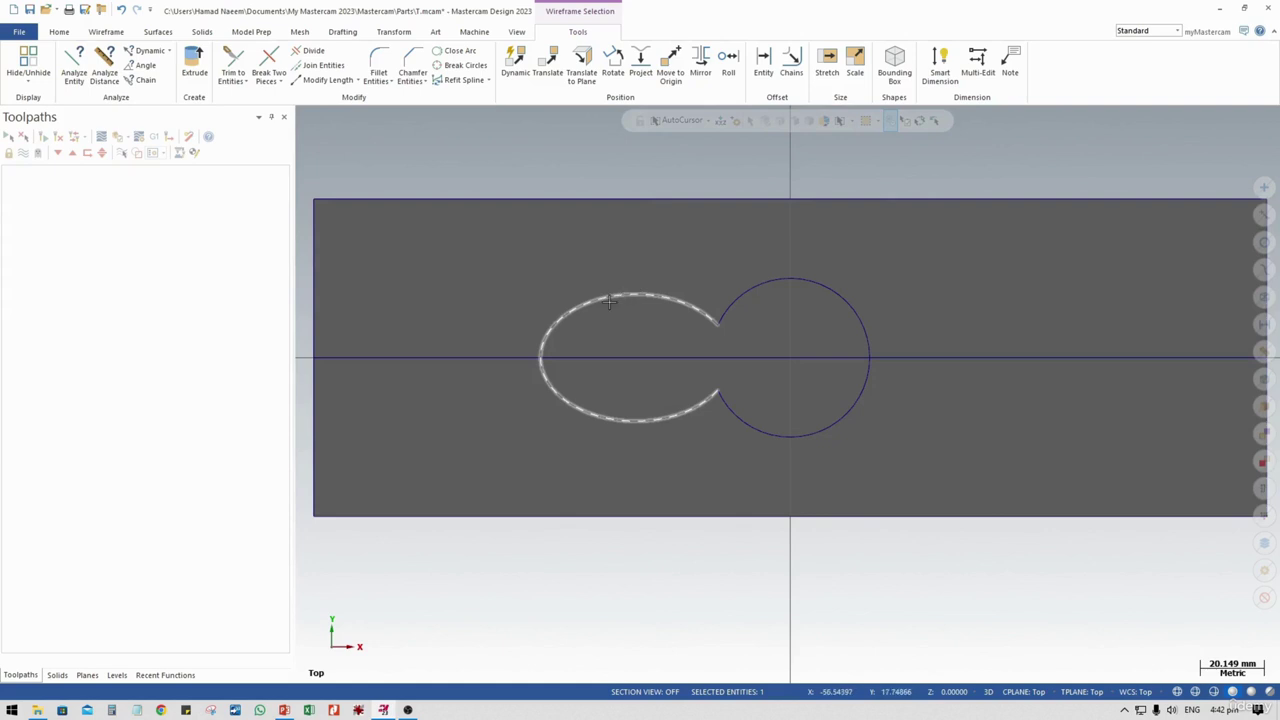
{"action": "left_click", "coordinate": [395, 34]}
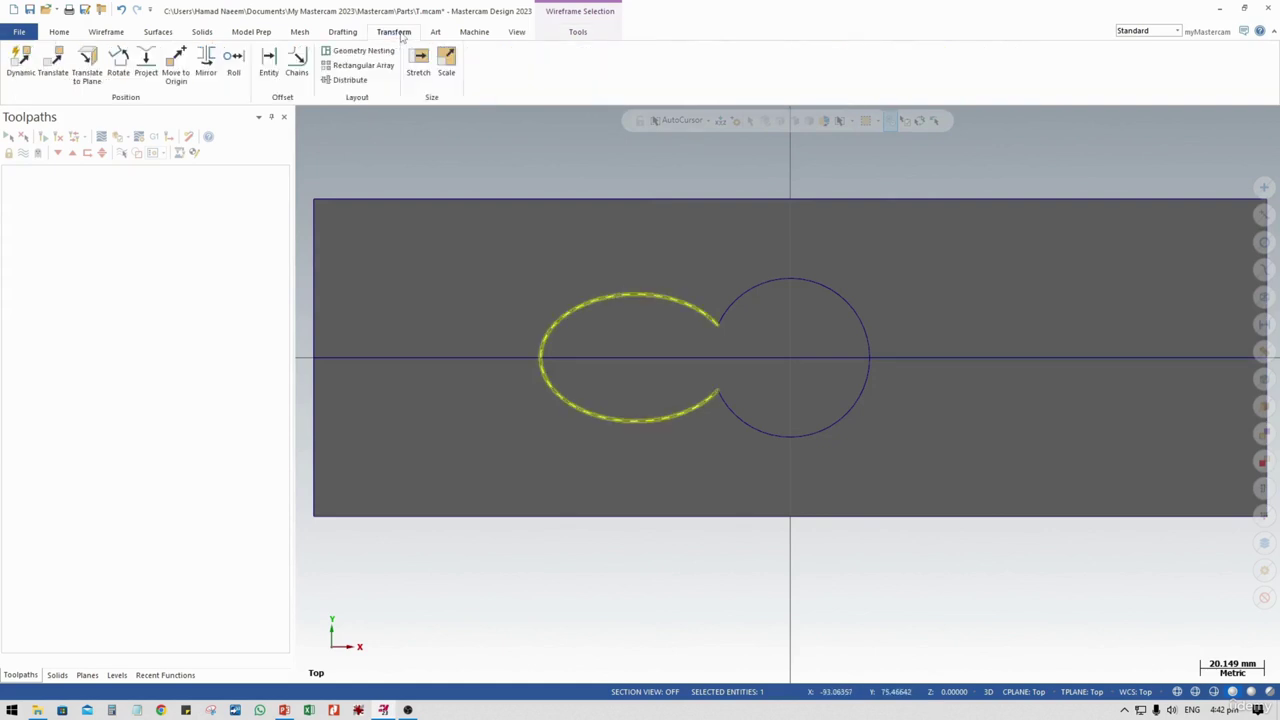
{"action": "left_click", "coordinate": [205, 62]}
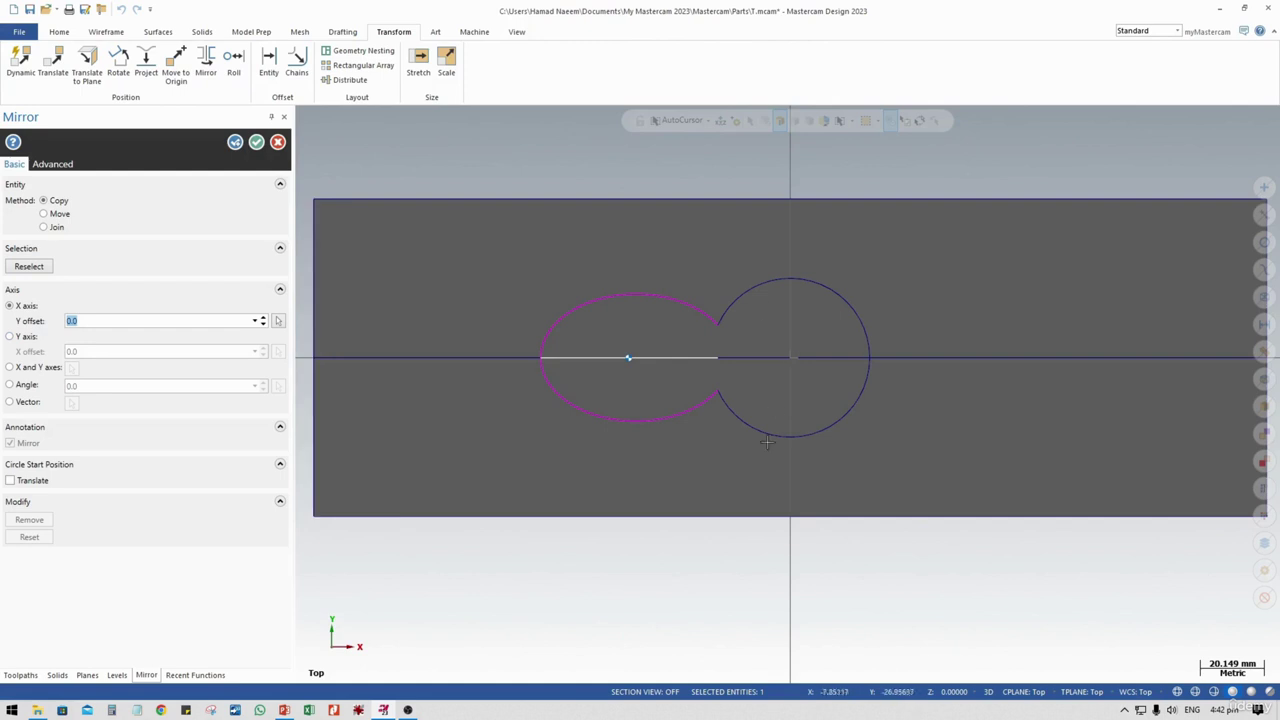
{"action": "left_click", "coordinate": [10, 337]}
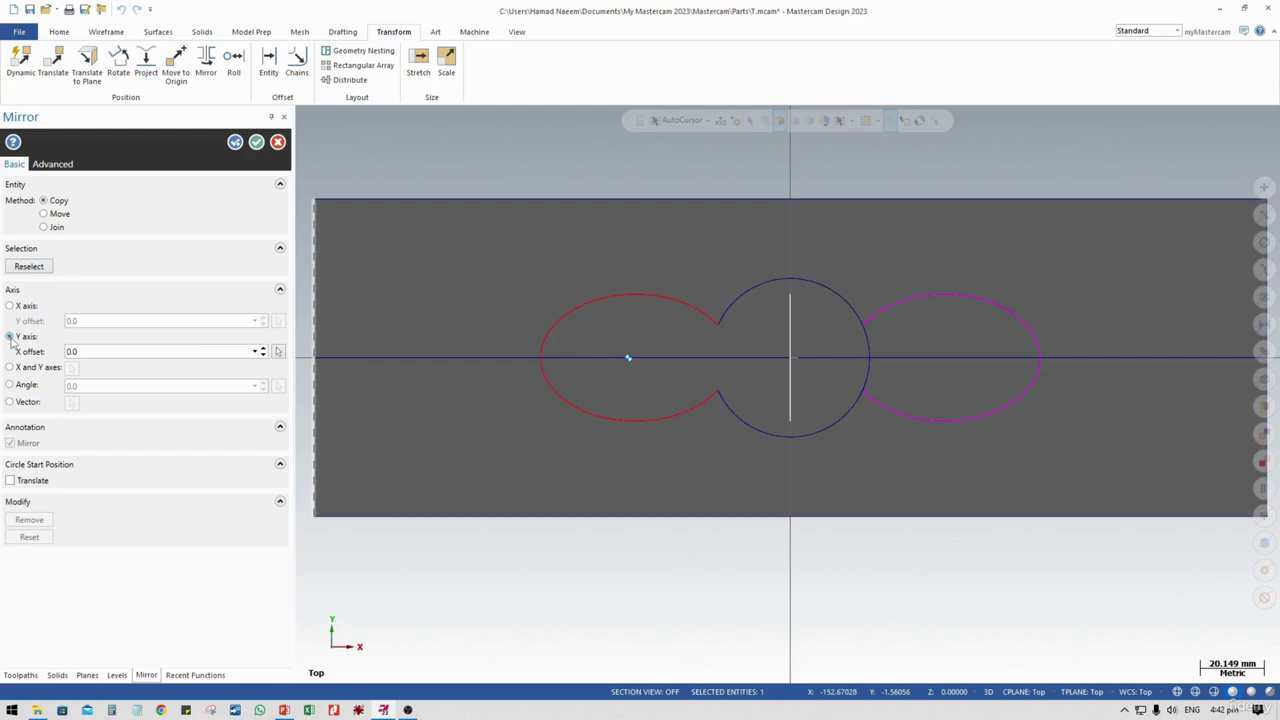
{"action": "left_click", "coordinate": [9, 306]}
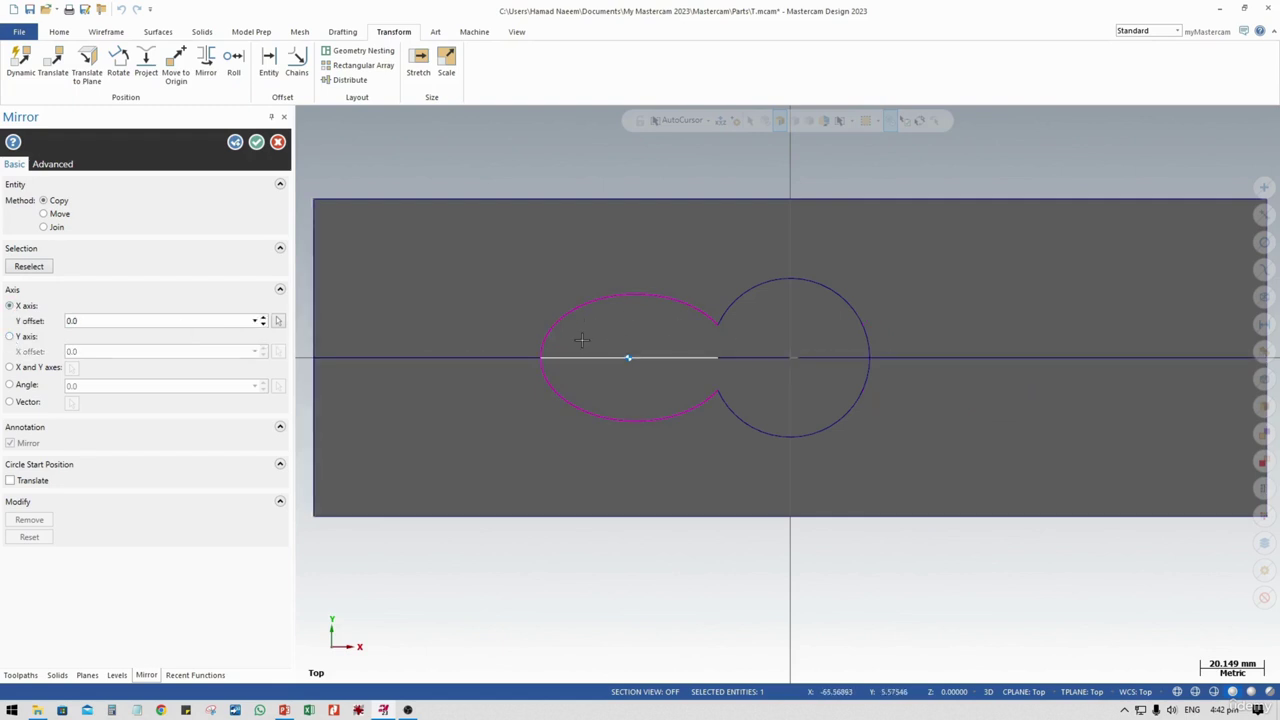
{"action": "left_click", "coordinate": [12, 338]}
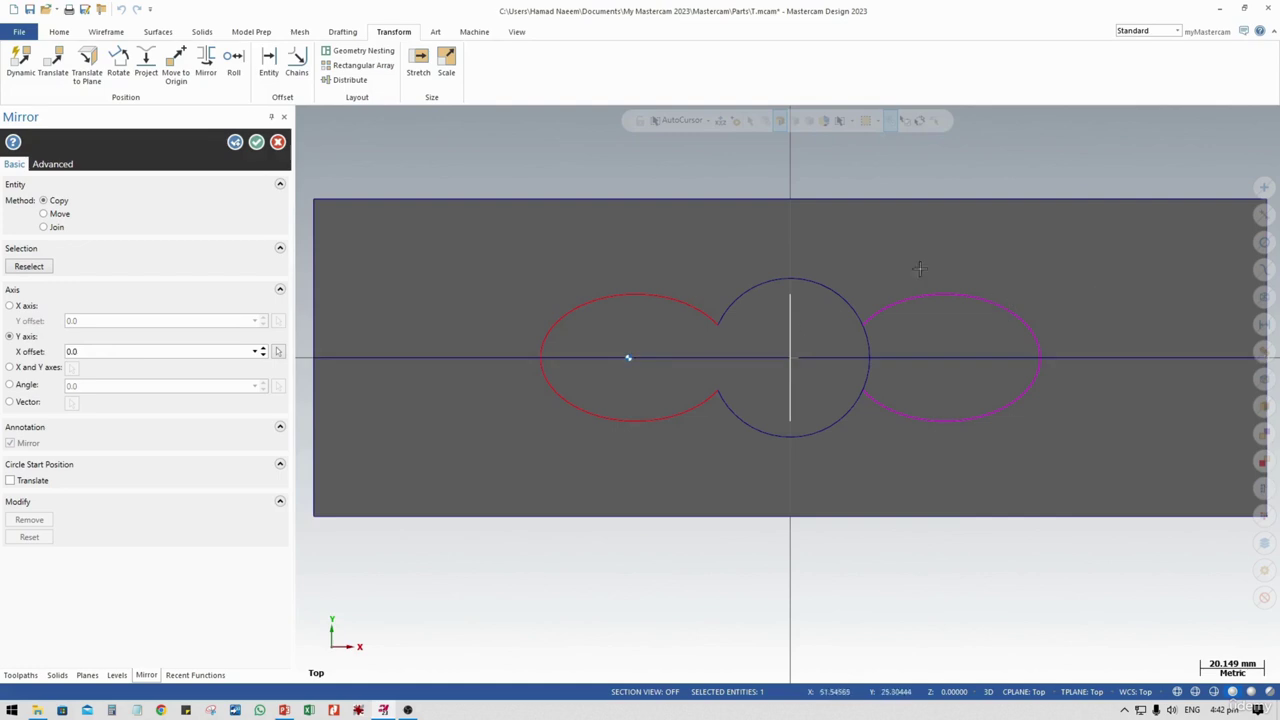
{"action": "key", "text": "Return"}
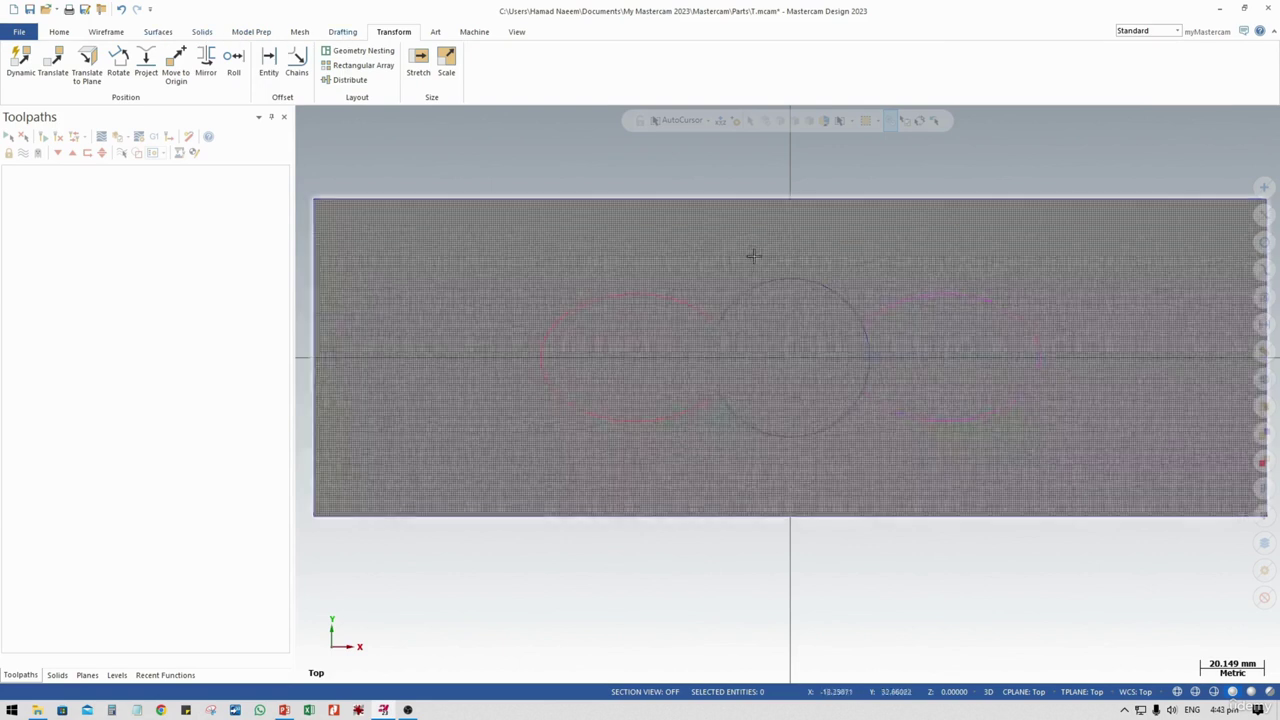
Break the circle's lower arc where it meets the lower end of the mirrored ellipse
{"action": "left_click", "coordinate": [760, 284]}
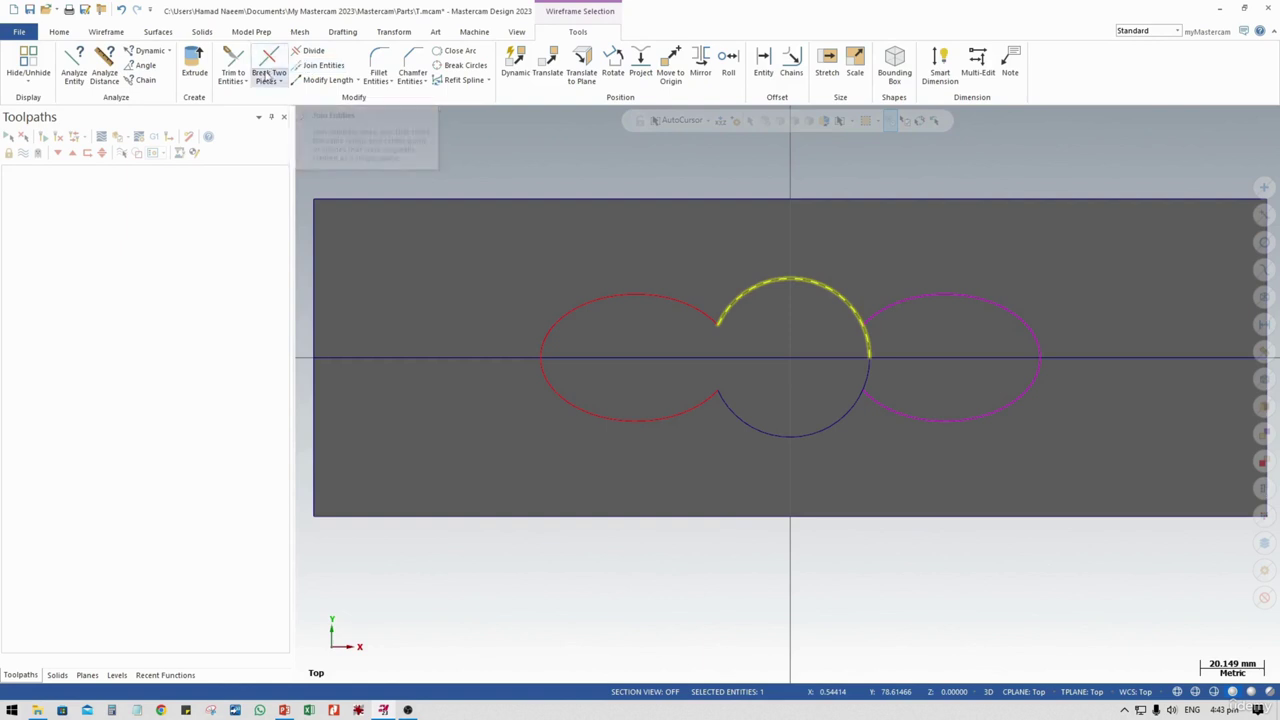
{"action": "left_click", "coordinate": [268, 62]}
{"action": "left_click", "coordinate": [861, 378]}
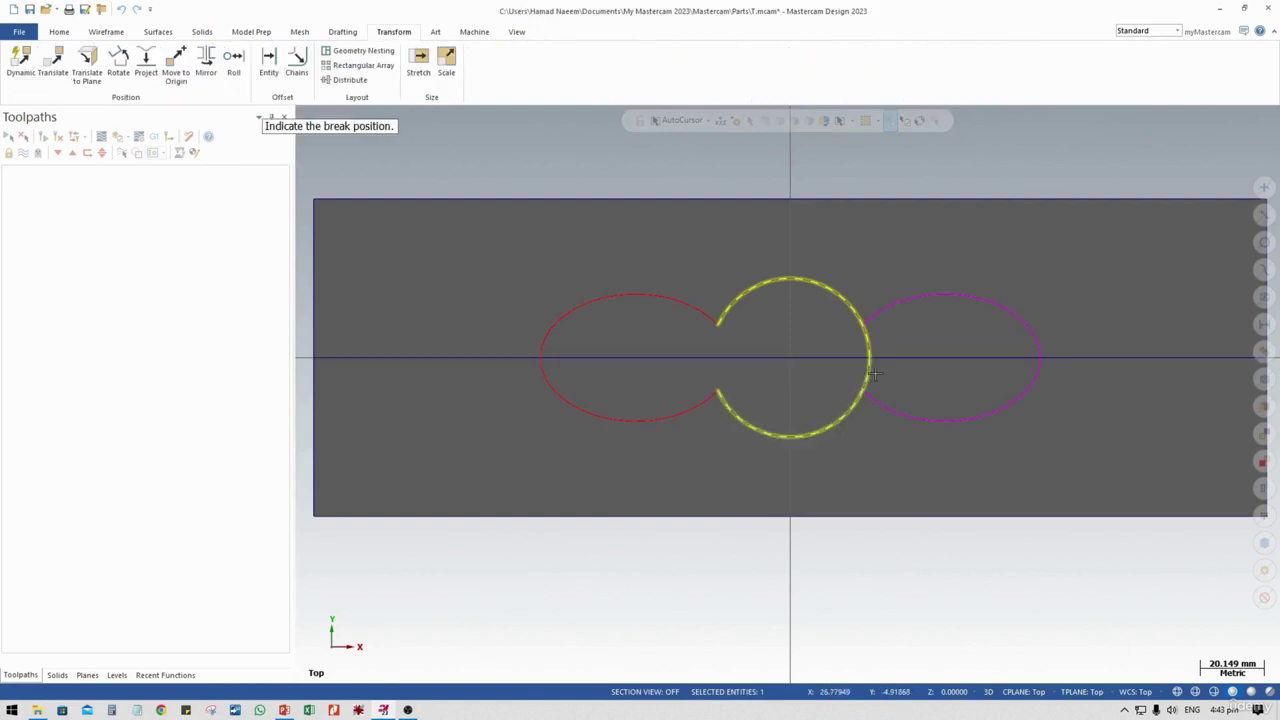
{"action": "left_click", "coordinate": [870, 357]}
{"action": "left_click", "coordinate": [866, 382]}
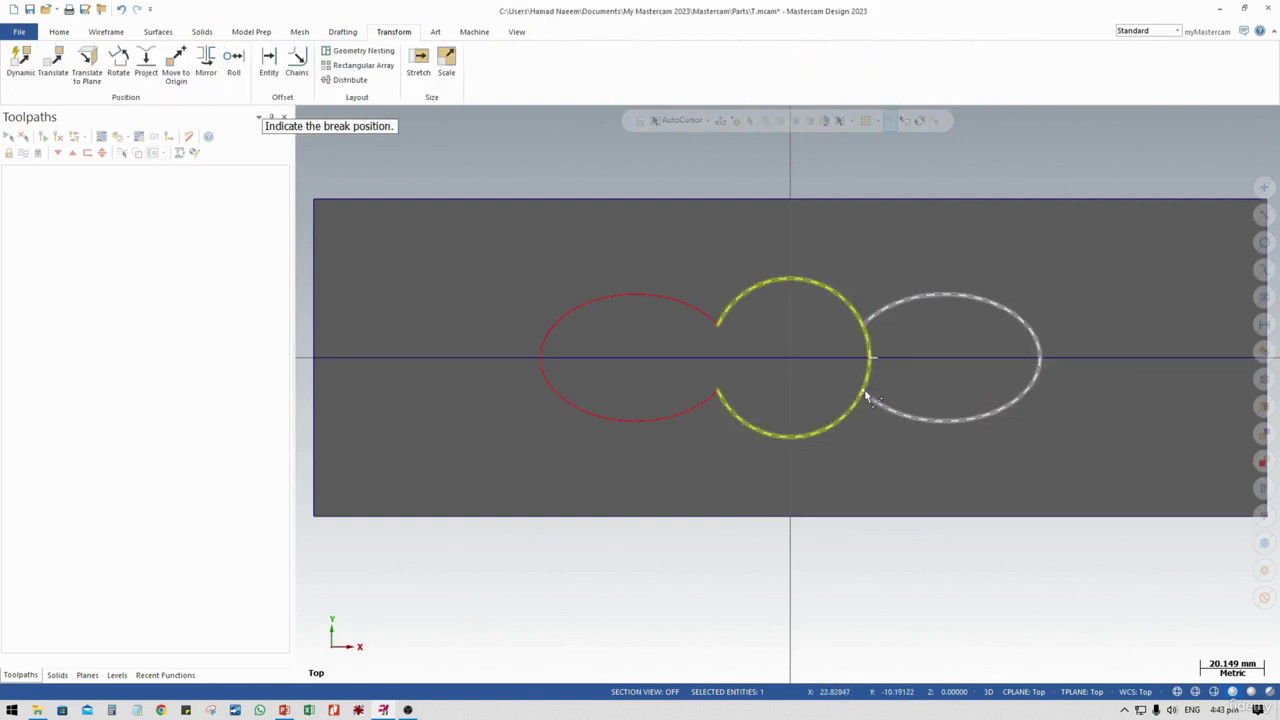
{"action": "left_click", "coordinate": [866, 381]}
{"action": "key", "text": "Escape"}
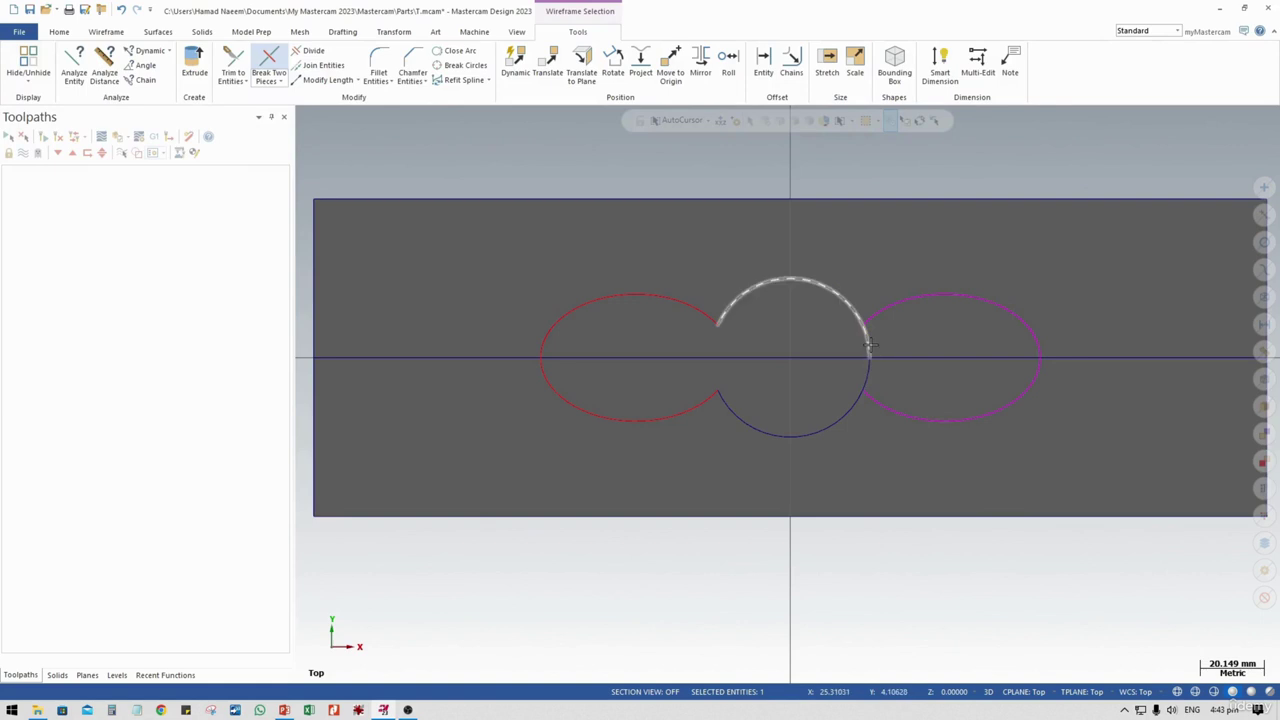
Break the circle's upper arc where it meets the upper end of the mirrored ellipse
{"action": "left_click", "coordinate": [869, 352]}
{"action": "left_click", "coordinate": [870, 344]}
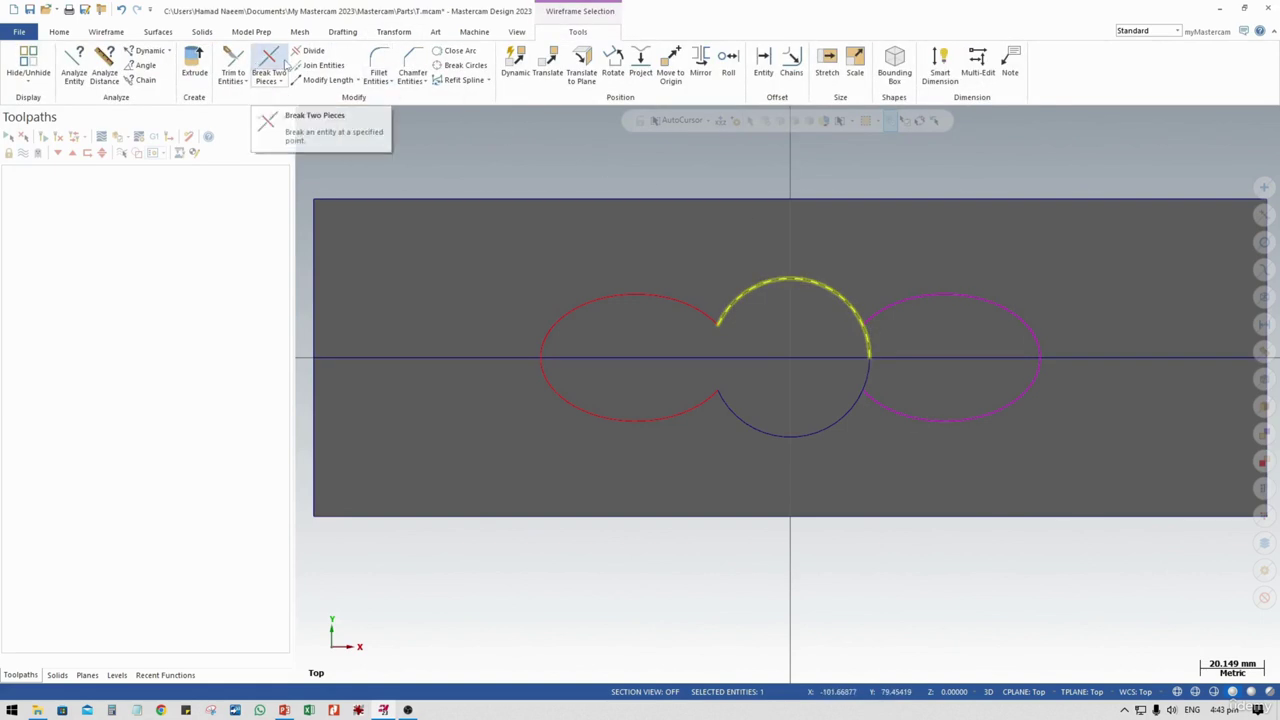
{"action": "left_click", "coordinate": [268, 62]}
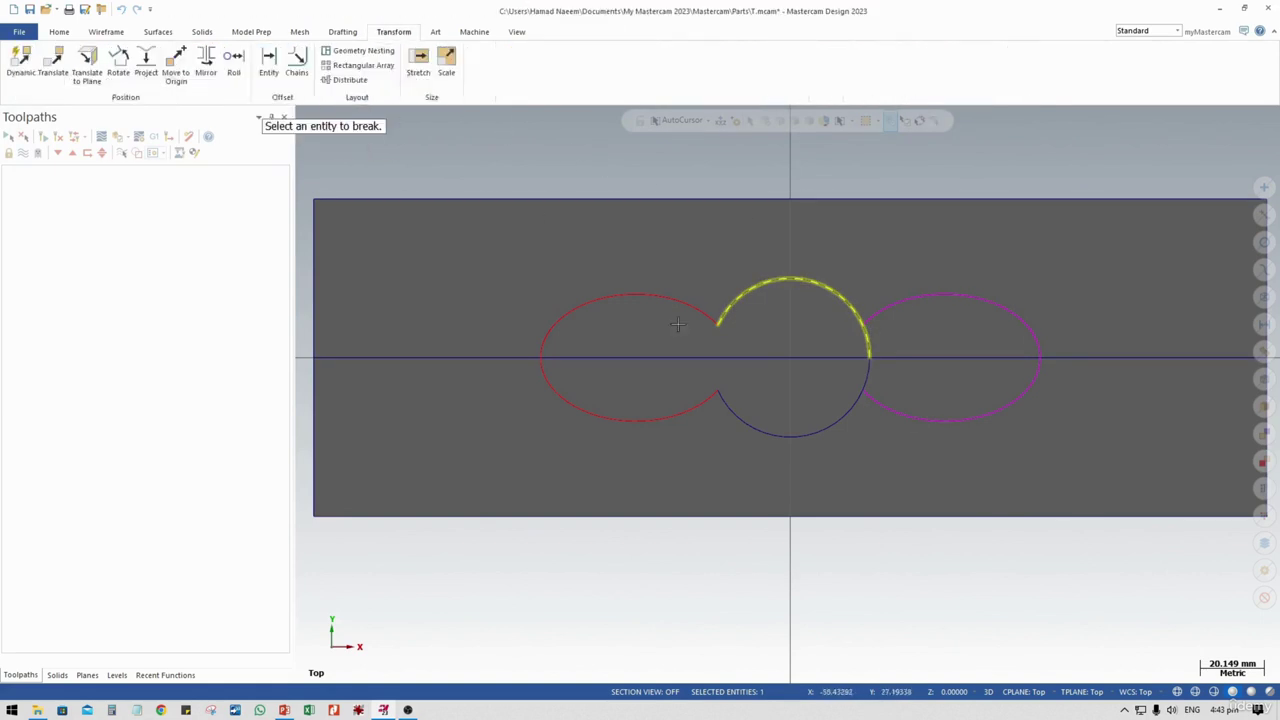
{"action": "left_click", "coordinate": [861, 325]}
{"action": "left_click", "coordinate": [862, 325]}
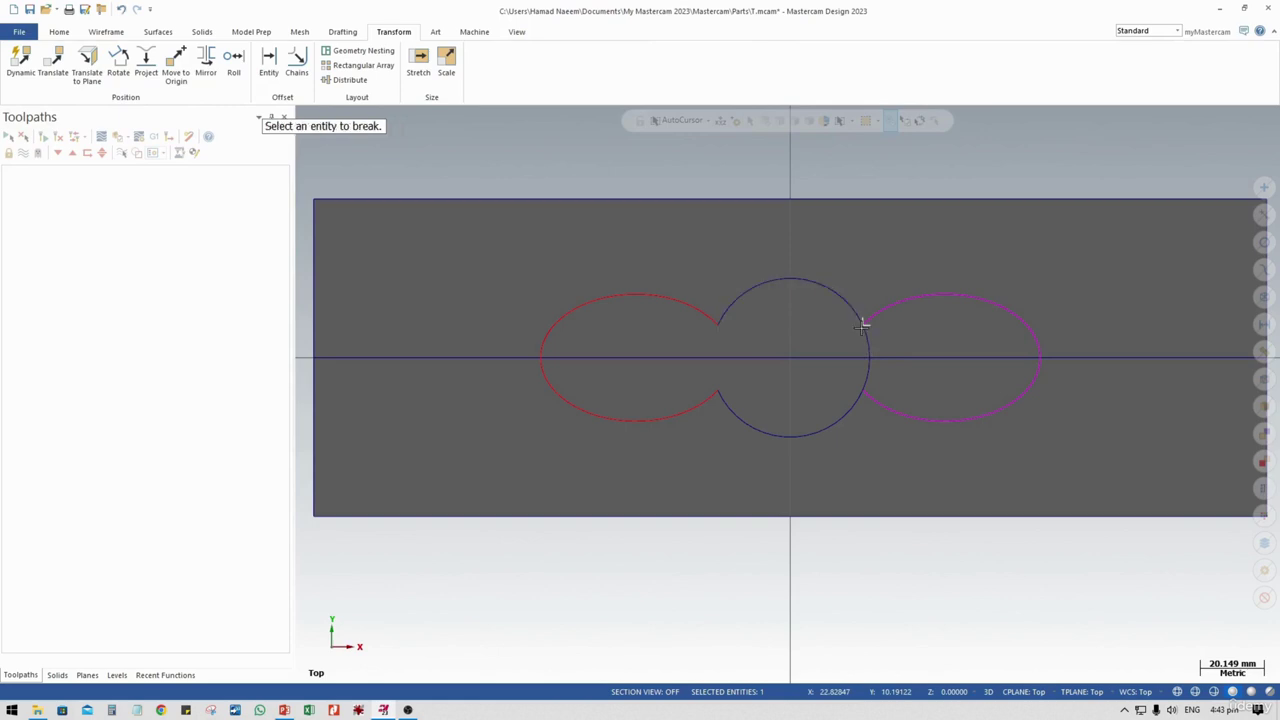
{"action": "key", "text": "Escape"}
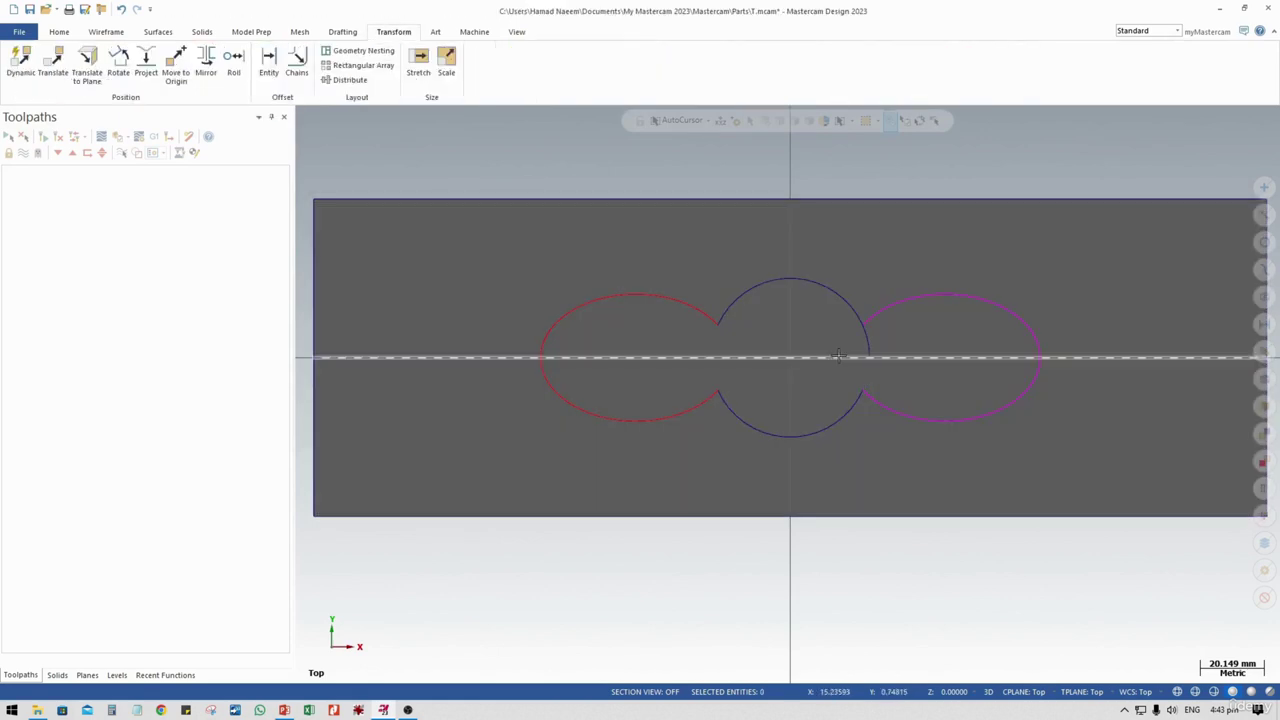
Delete the short arc pieces of the circle inside the mirrored ellipse's opening and the horizontal center line
{"action": "left_click", "coordinate": [870, 344]}
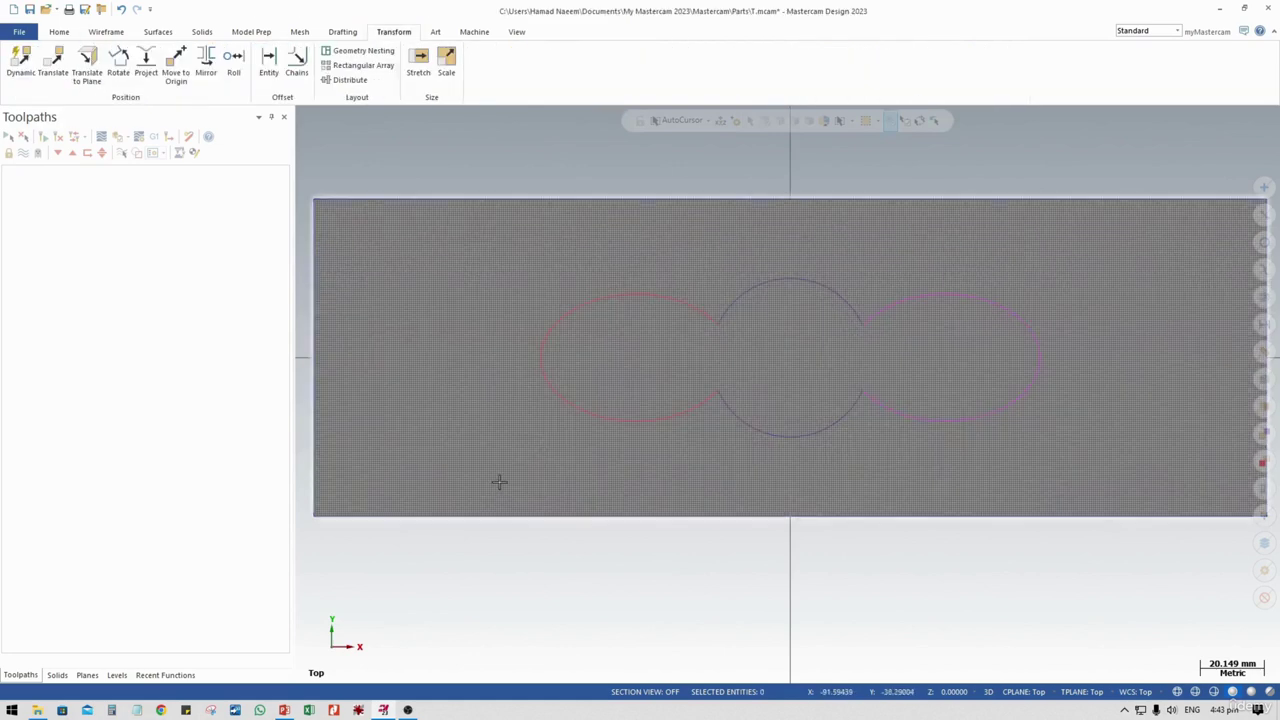
{"action": "left_click", "coordinate": [1016, 352]}
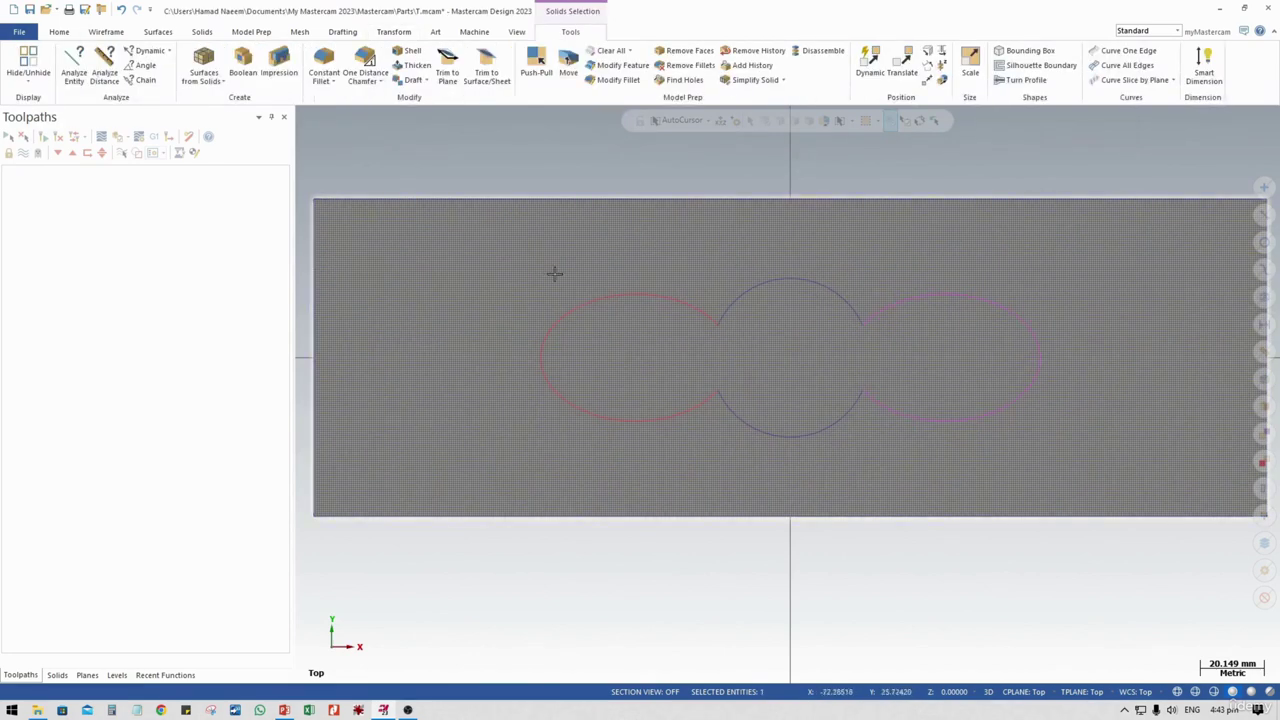
{"action": "key", "text": "Escape"}
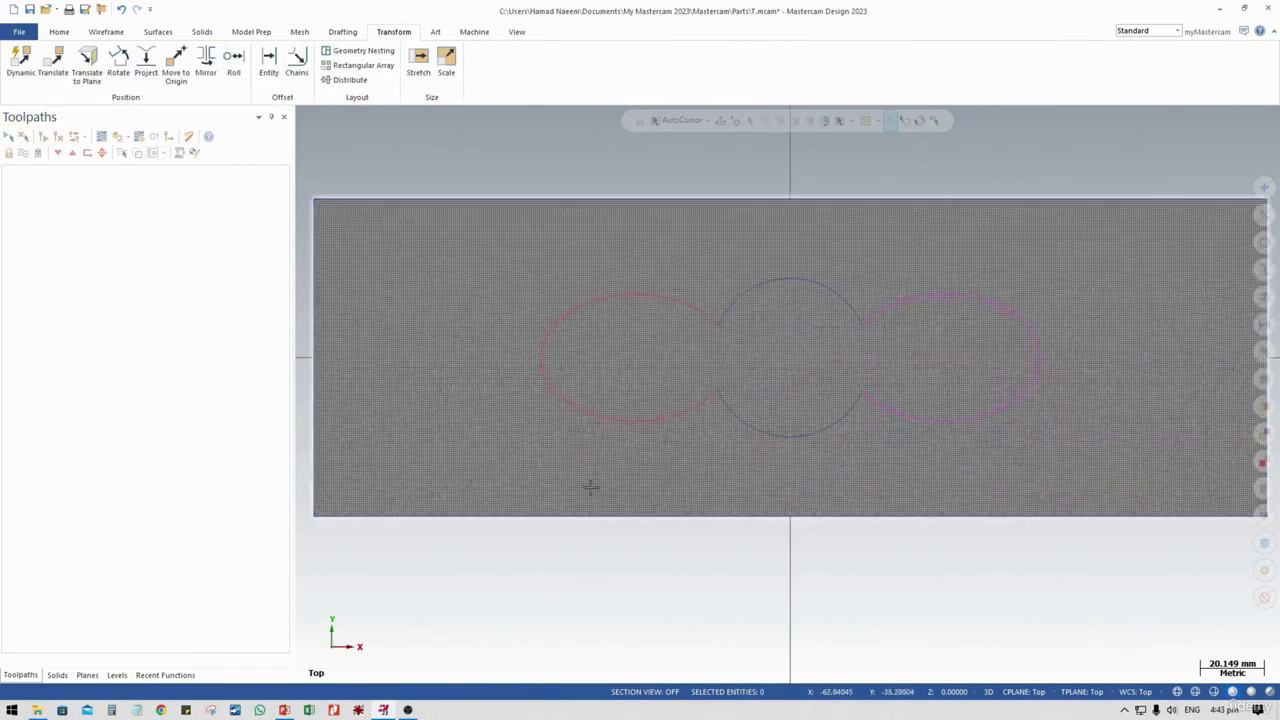
Try to join the four outline entities with Fill gaps enabled, and undo the join
{"action": "left_click_drag", "start_coordinate": [511, 553], "coordinate": [1156, 225]}
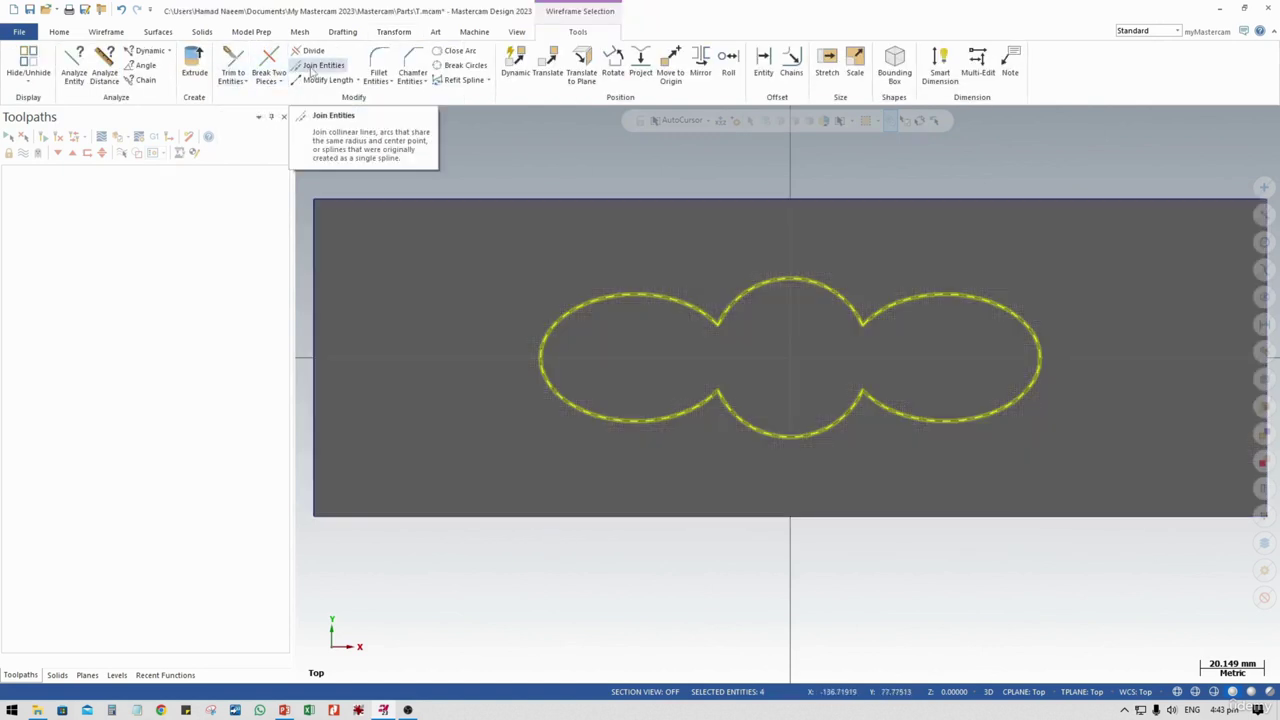
{"action": "left_click", "coordinate": [322, 65]}
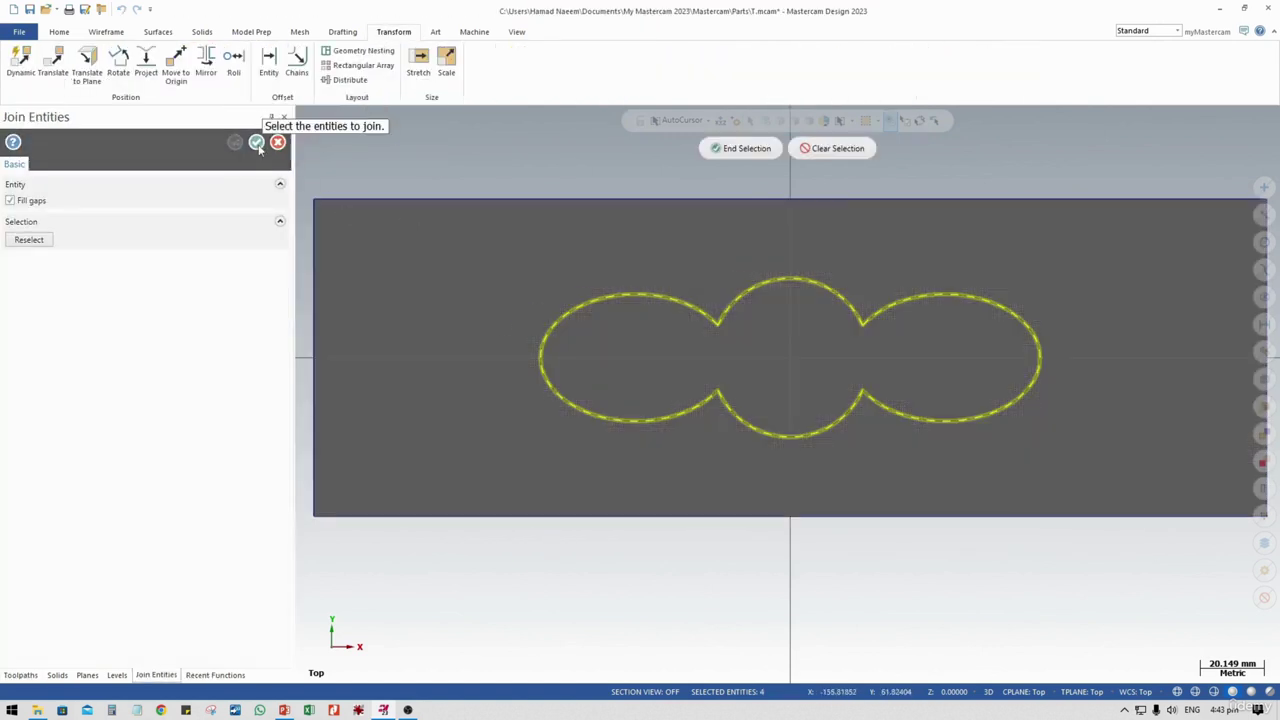
{"action": "left_click", "coordinate": [722, 146]}
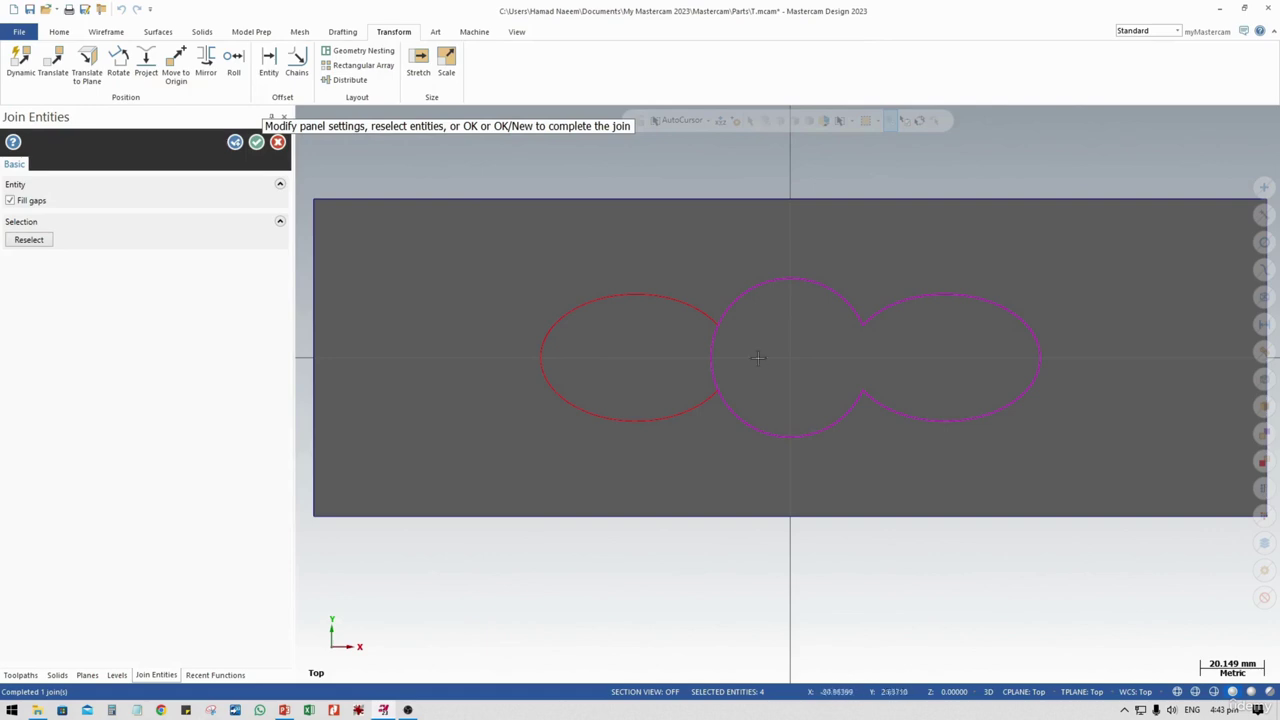
{"action": "scroll", "coordinate": [700, 335], "scroll_direction": "up", "scroll_amount": 3}
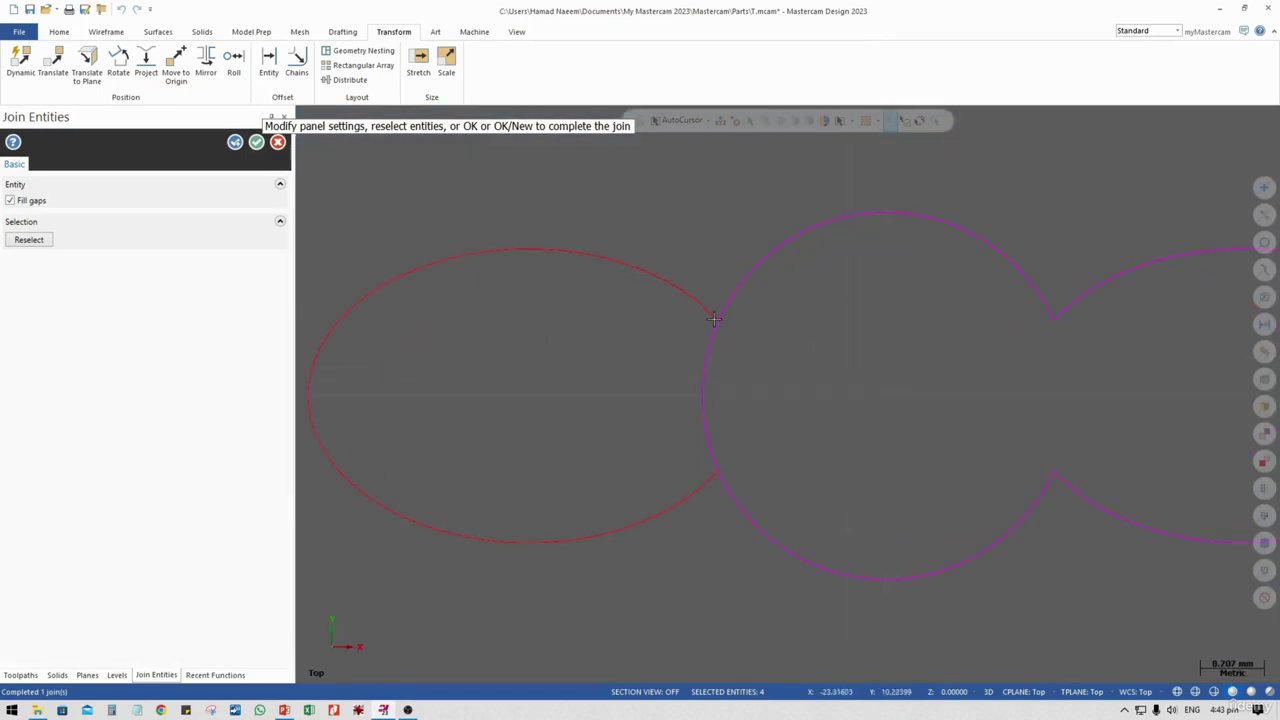
{"action": "left_click", "coordinate": [256, 143]}
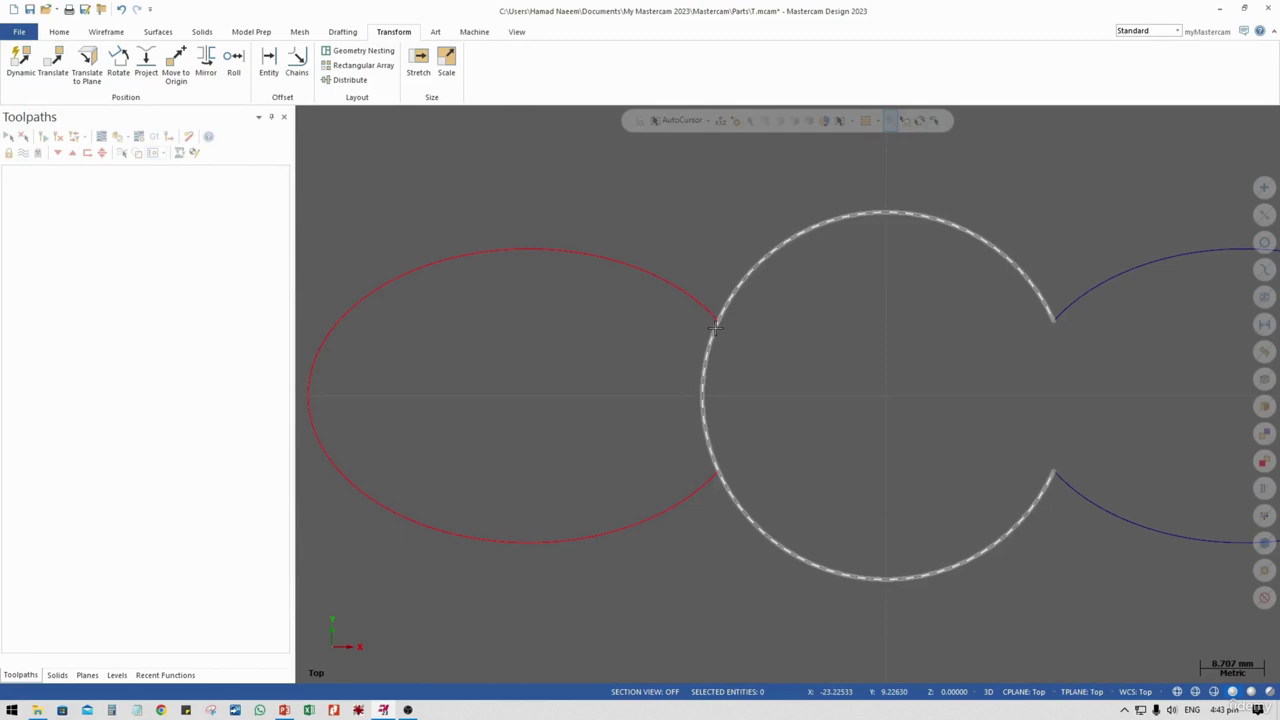
{"action": "left_click", "coordinate": [715, 327]}
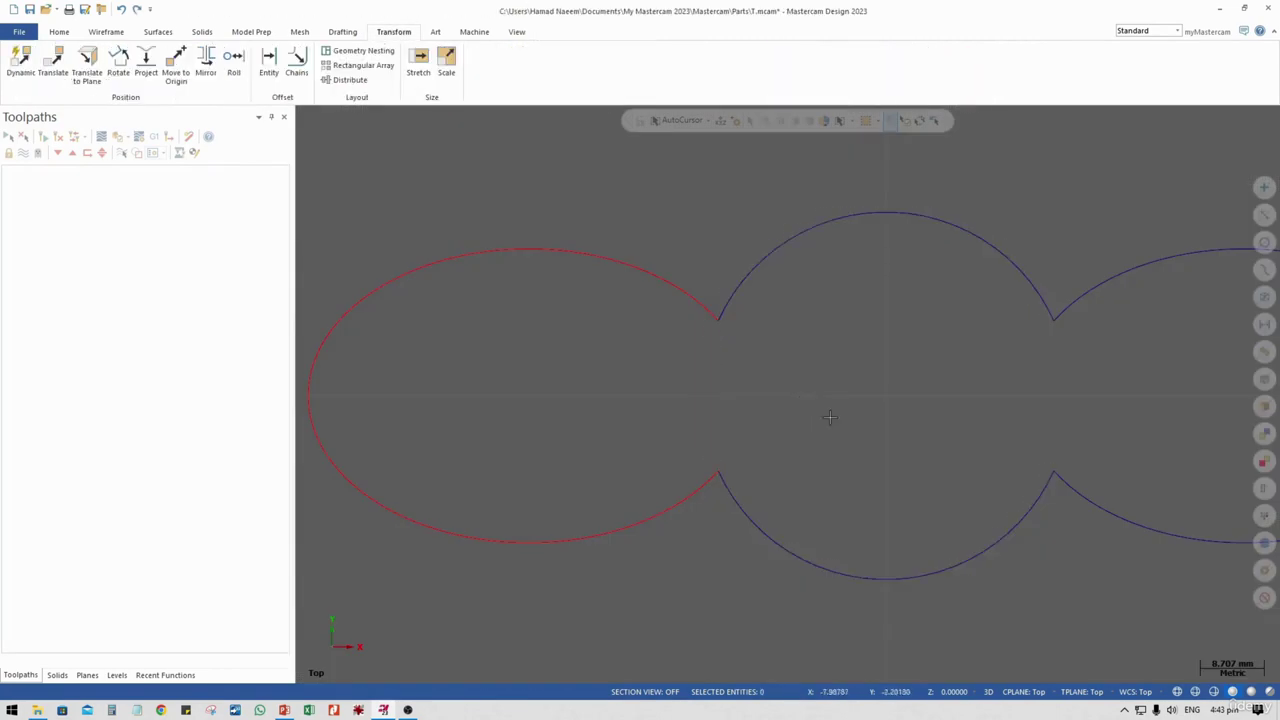
Extrude the closed outline of both ellipses and the circle as a cut body 20 mm into the block
{"action": "scroll", "coordinate": [986, 386], "scroll_direction": "down", "scroll_amount": 3}
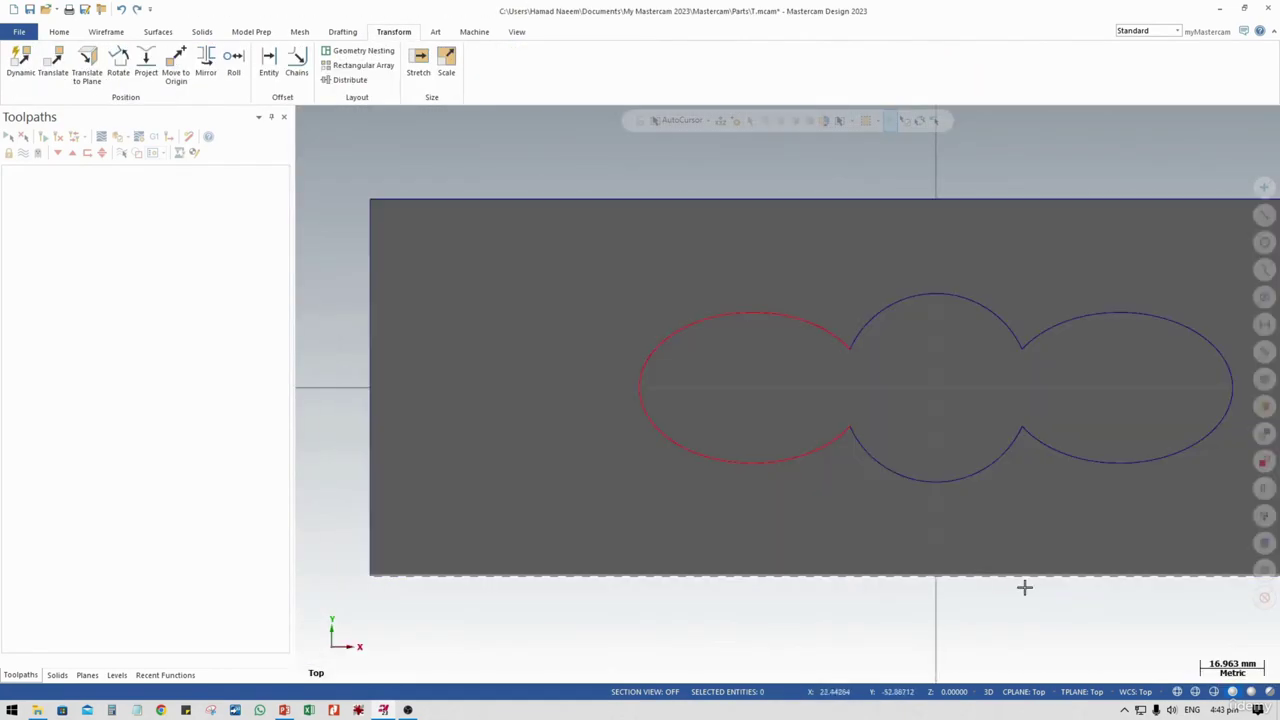
{"action": "mouse_move", "coordinate": [1024, 588]}
{"action": "middle_mouse_down"}
{"action": "mouse_move", "coordinate": [946, 470]}
{"action": "mouse_move", "coordinate": [960, 414]}
{"action": "middle_mouse_up"}
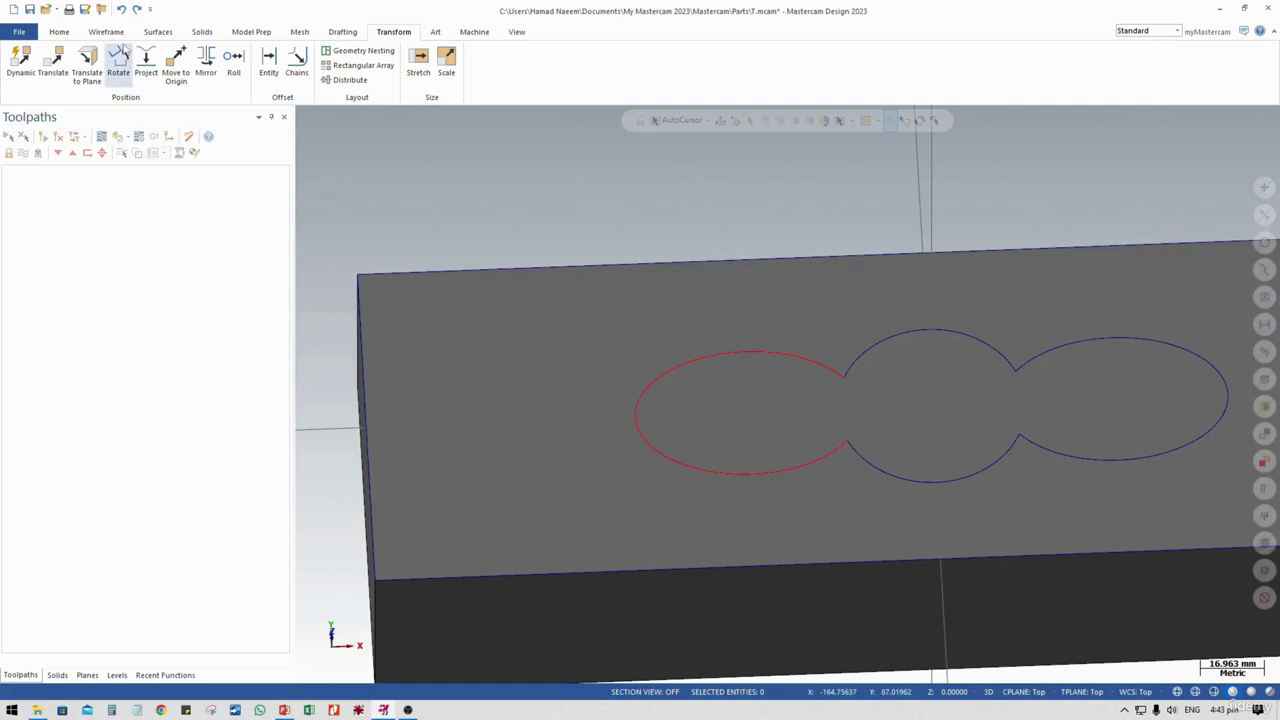
{"action": "left_click", "coordinate": [201, 31]}
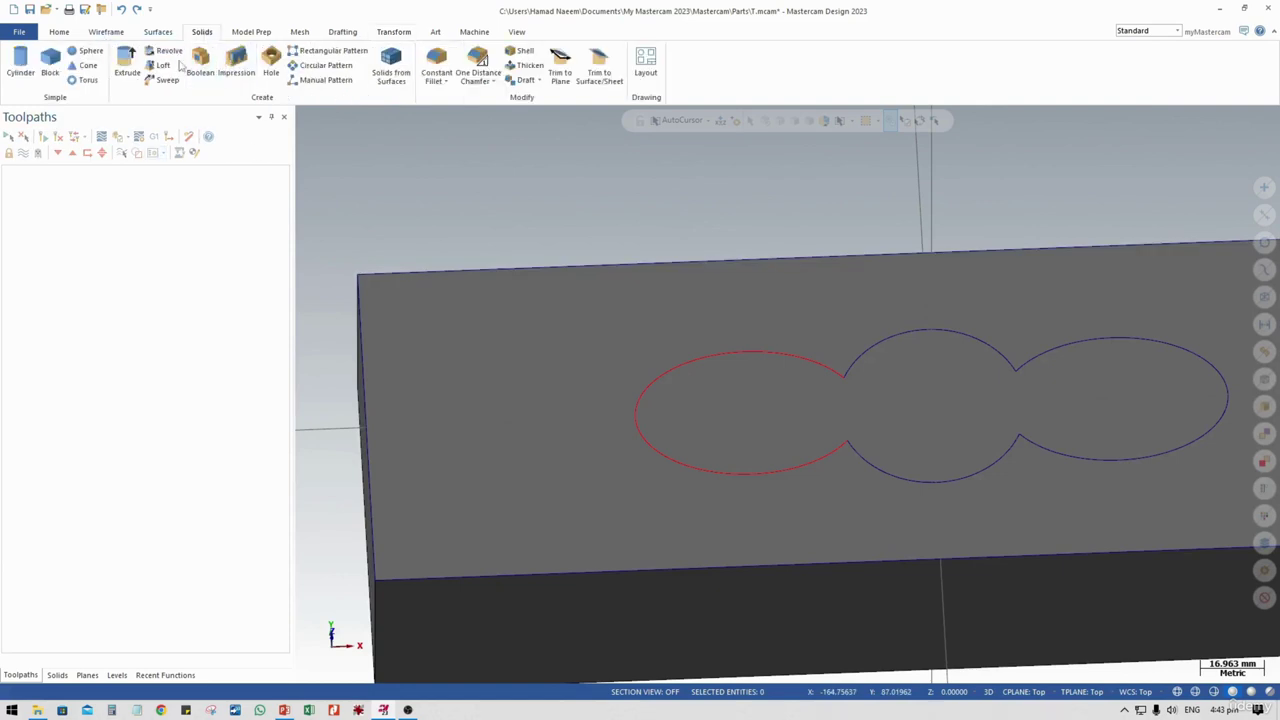
{"action": "left_click", "coordinate": [127, 64]}
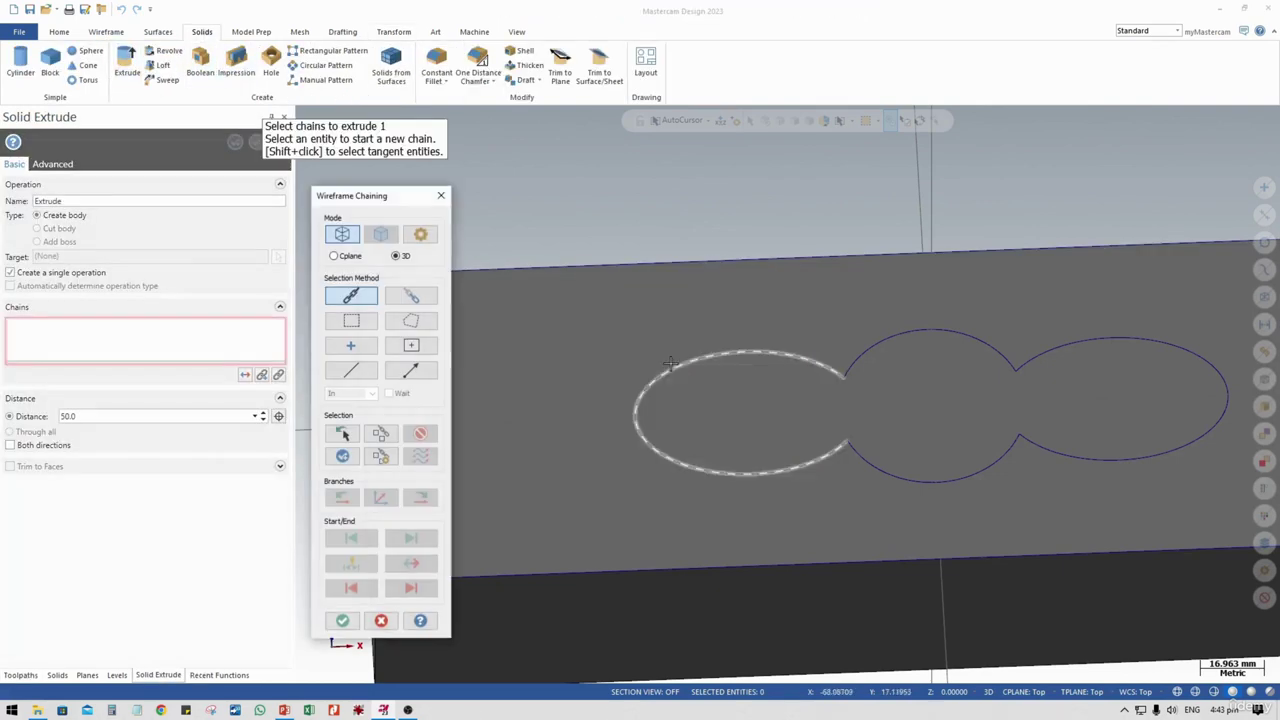
{"action": "left_click", "coordinate": [705, 360]}
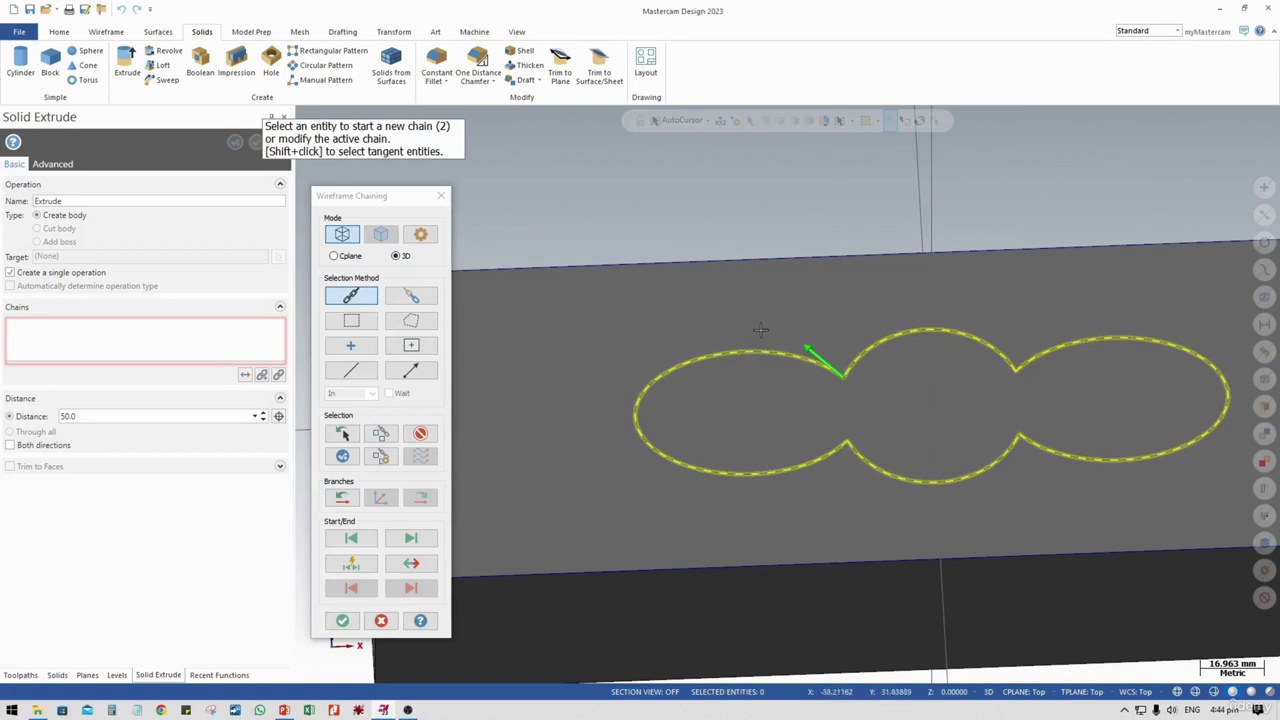
{"action": "left_click", "coordinate": [342, 621]}
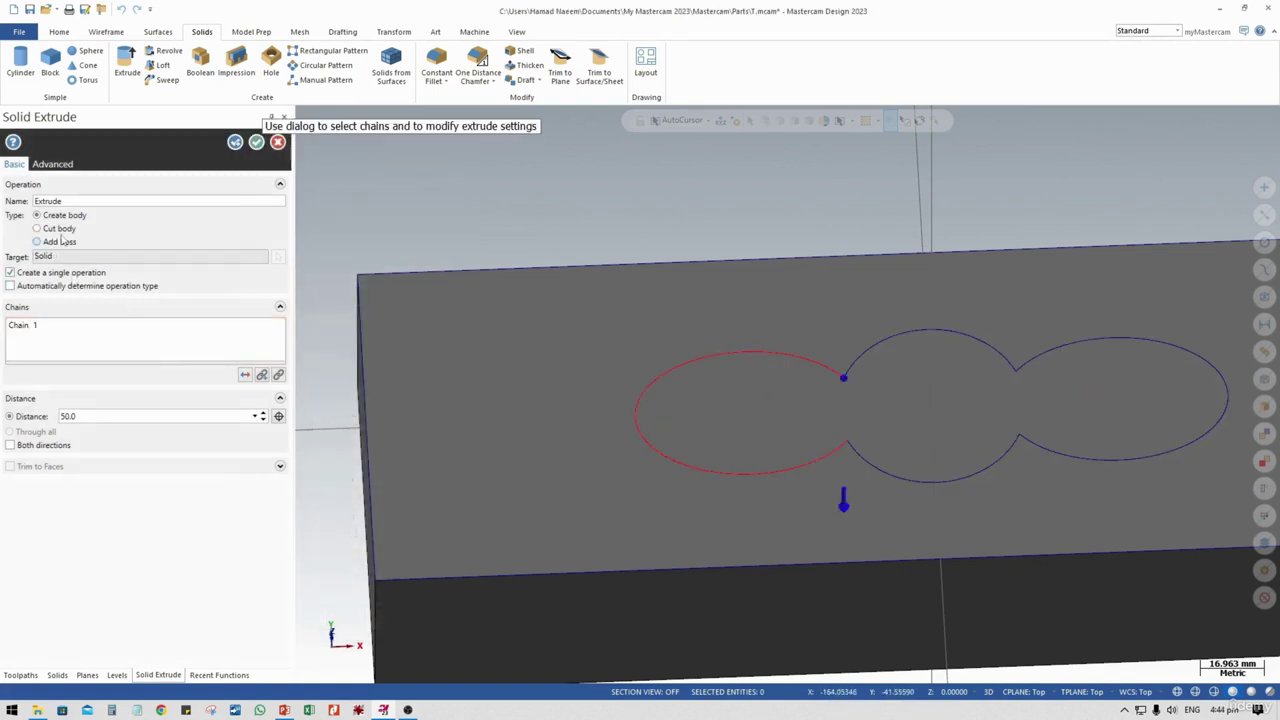
{"action": "left_click", "coordinate": [50, 228]}
{"action": "middle_click_drag", "start_coordinate": [851, 422], "coordinate": [881, 368]}
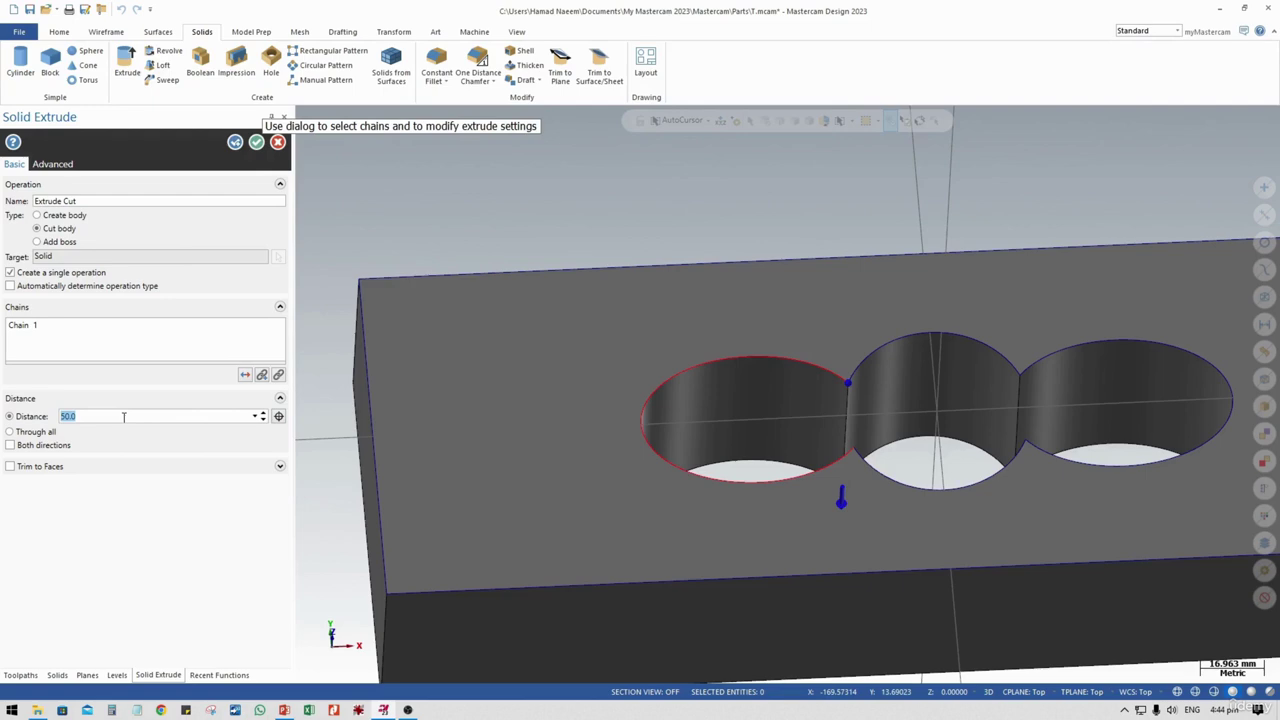
{"action": "key", "text": "Return"}
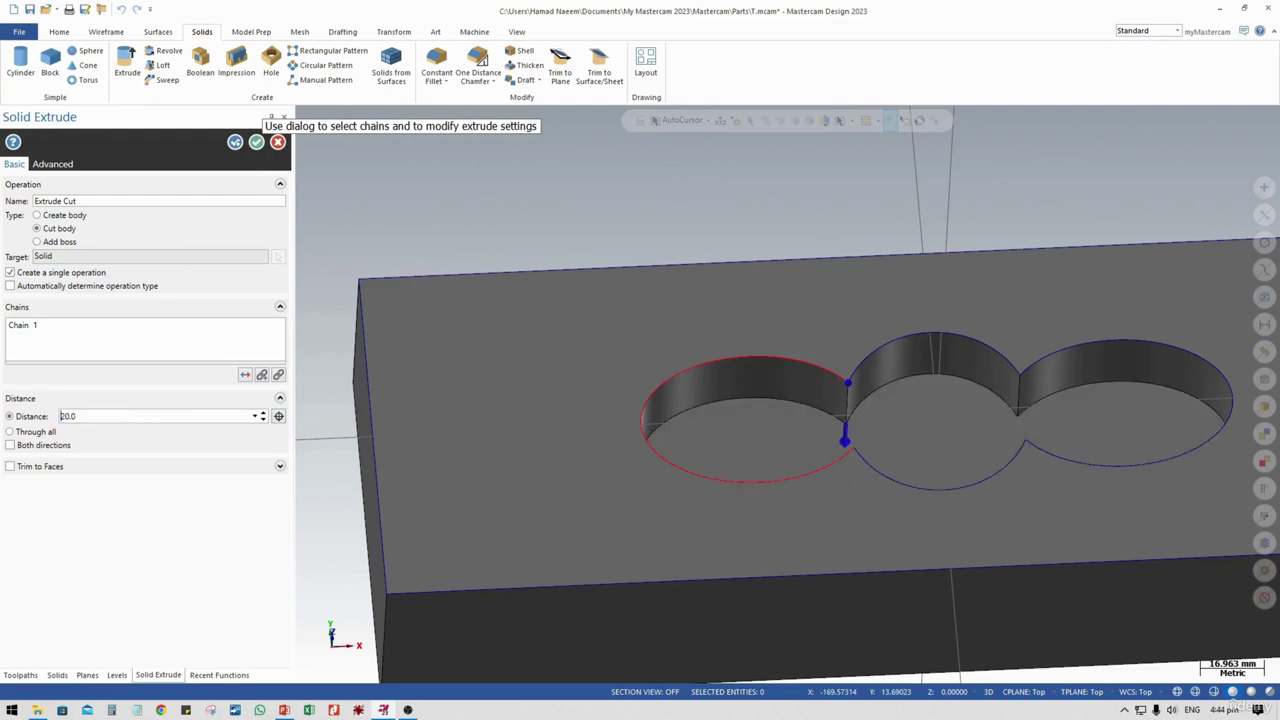
{"action": "left_click", "coordinate": [256, 142]}
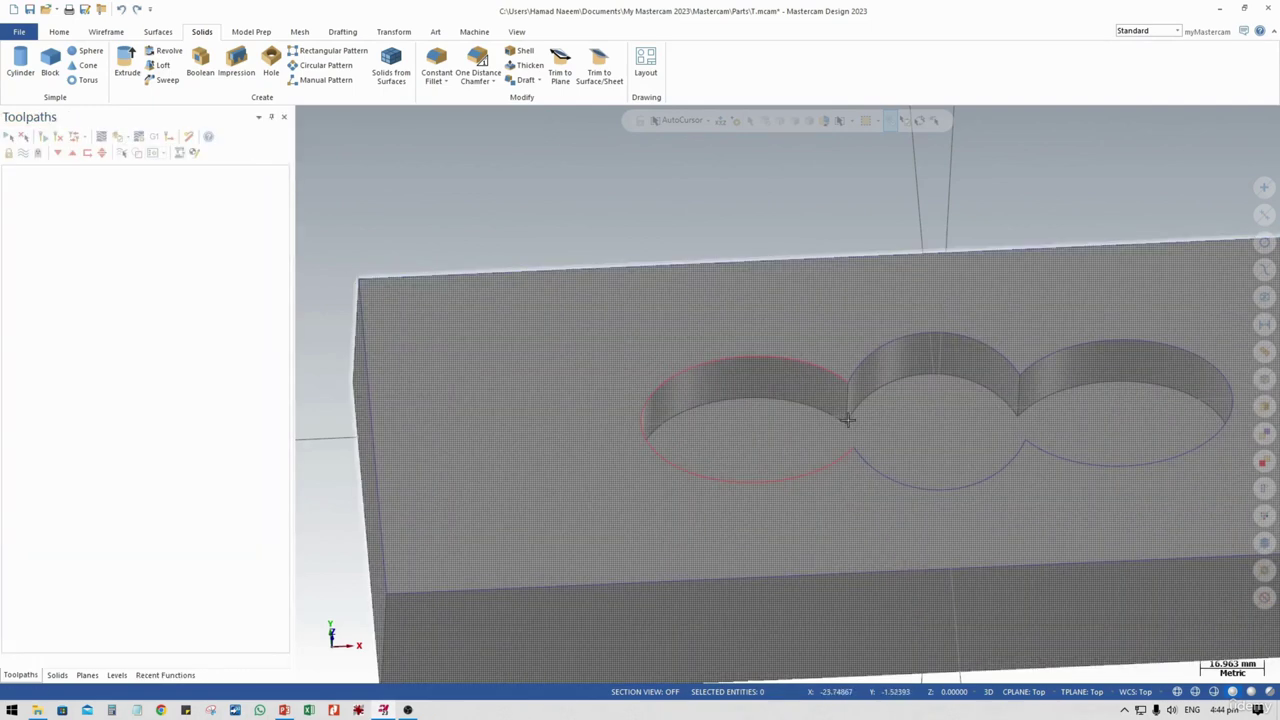
{"action": "mouse_move", "coordinate": [849, 420]}
{"action": "middle_mouse_down"}
{"action": "mouse_move", "coordinate": [740, 414]}
{"action": "mouse_move", "coordinate": [856, 458]}
{"action": "middle_mouse_up"}
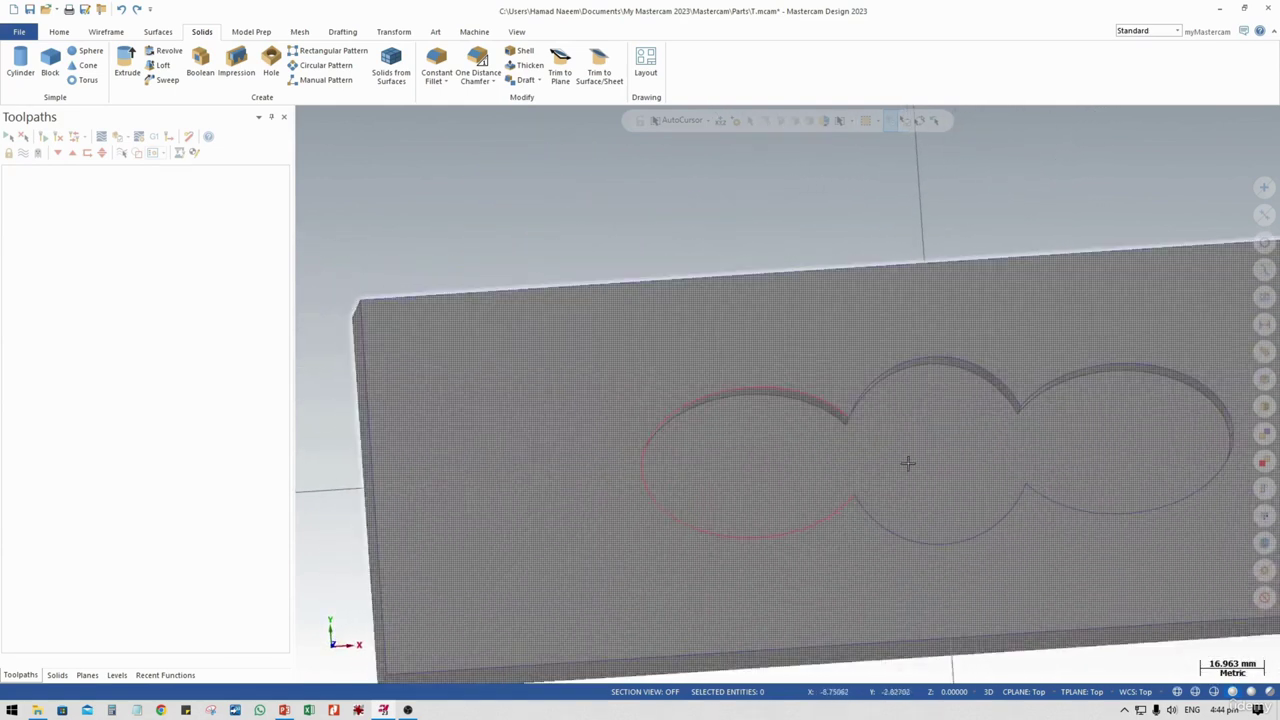
{"action": "scroll", "coordinate": [954, 479], "scroll_direction": "down", "scroll_amount": 2}
{"action": "middle_click_drag", "start_coordinate": [982, 484], "coordinate": [780, 457]}
{"action": "middle_click_drag", "start_coordinate": [986, 403], "coordinate": [1029, 383]}
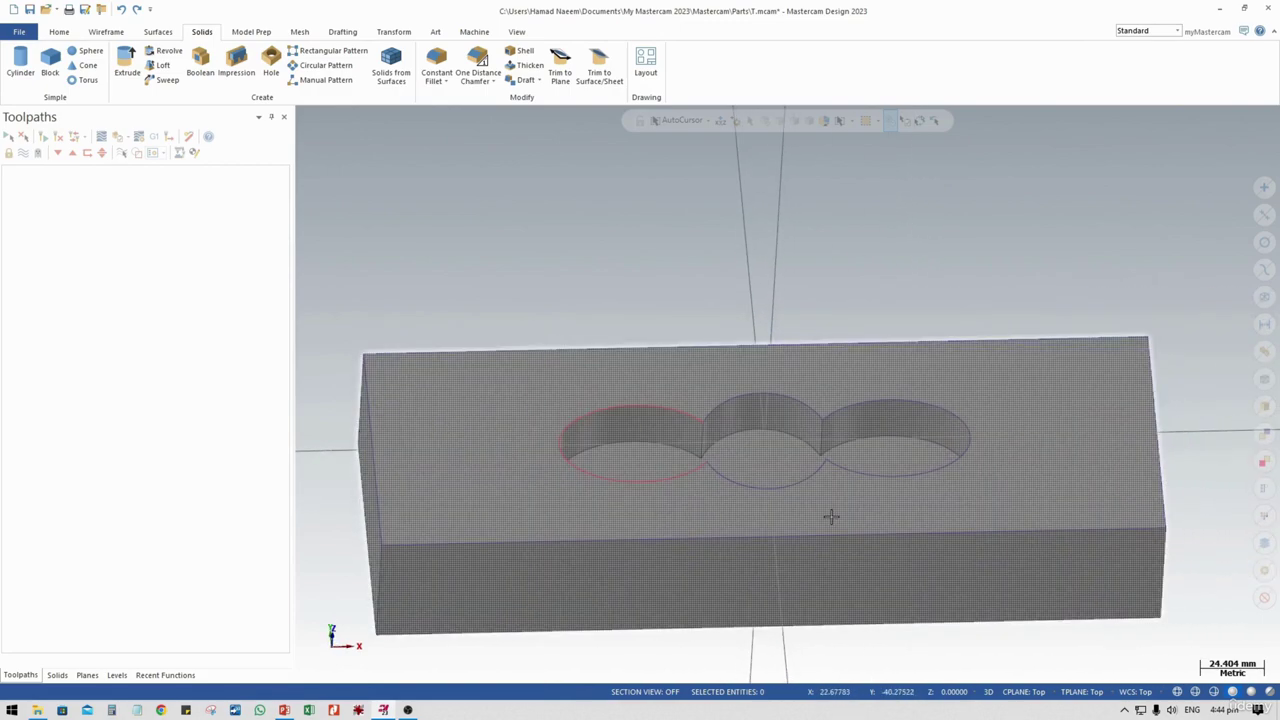
Draw a six-sided polygon of about 16.7 mm flat radius on the block's horizontal centerline, between its left end and the pocket
{"action": "left_click", "coordinate": [103, 33]}
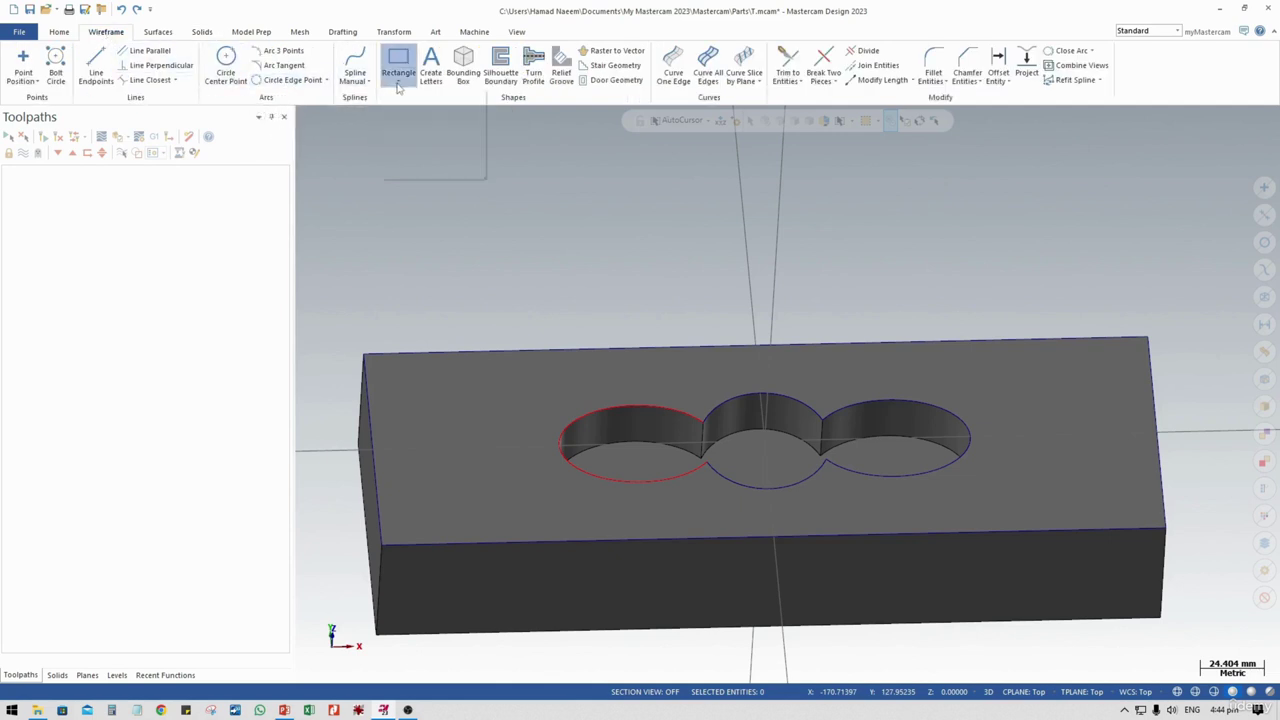
{"action": "left_click", "coordinate": [401, 84]}
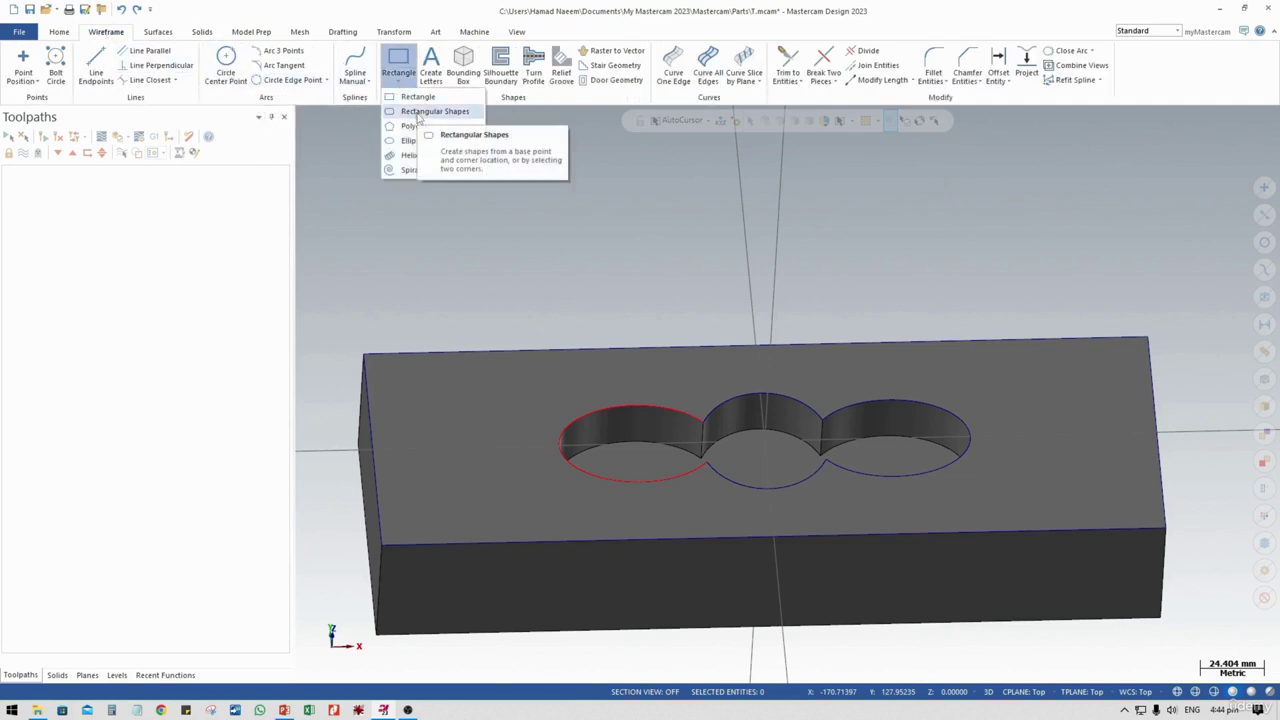
{"action": "left_click", "coordinate": [412, 126]}
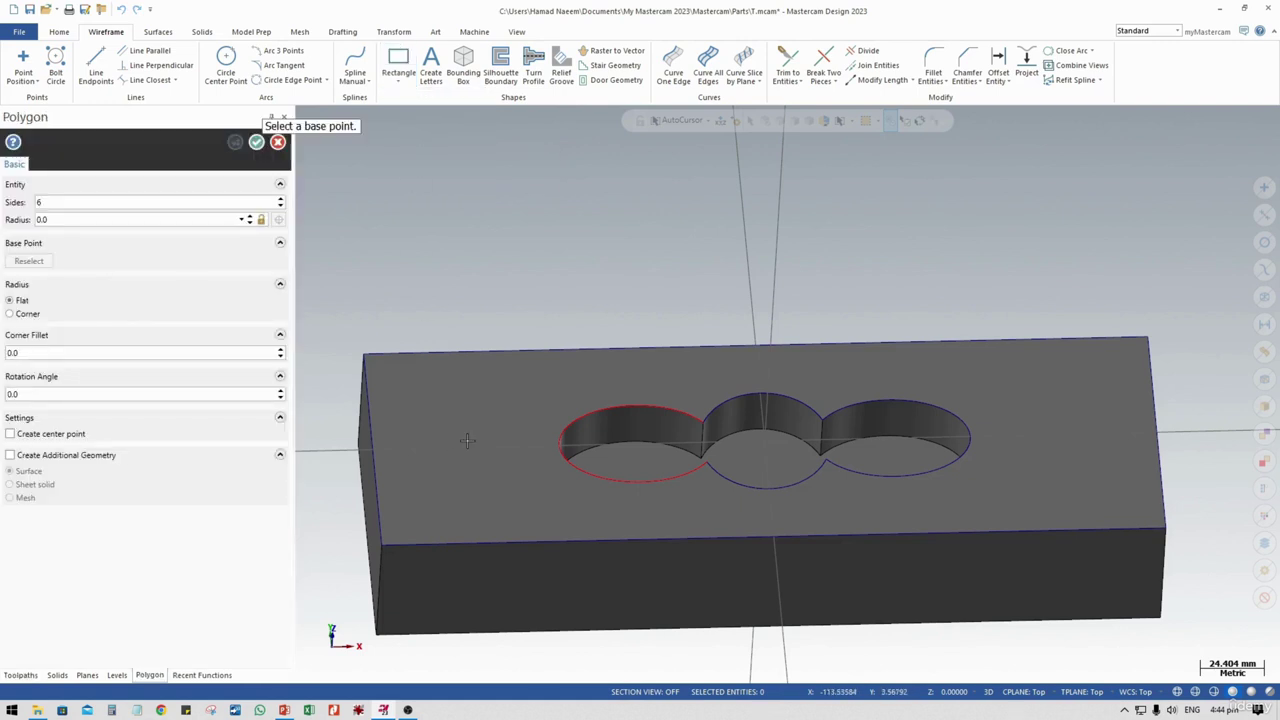
{"action": "right_click", "coordinate": [457, 369]}
{"action": "left_click", "coordinate": [490, 418]}
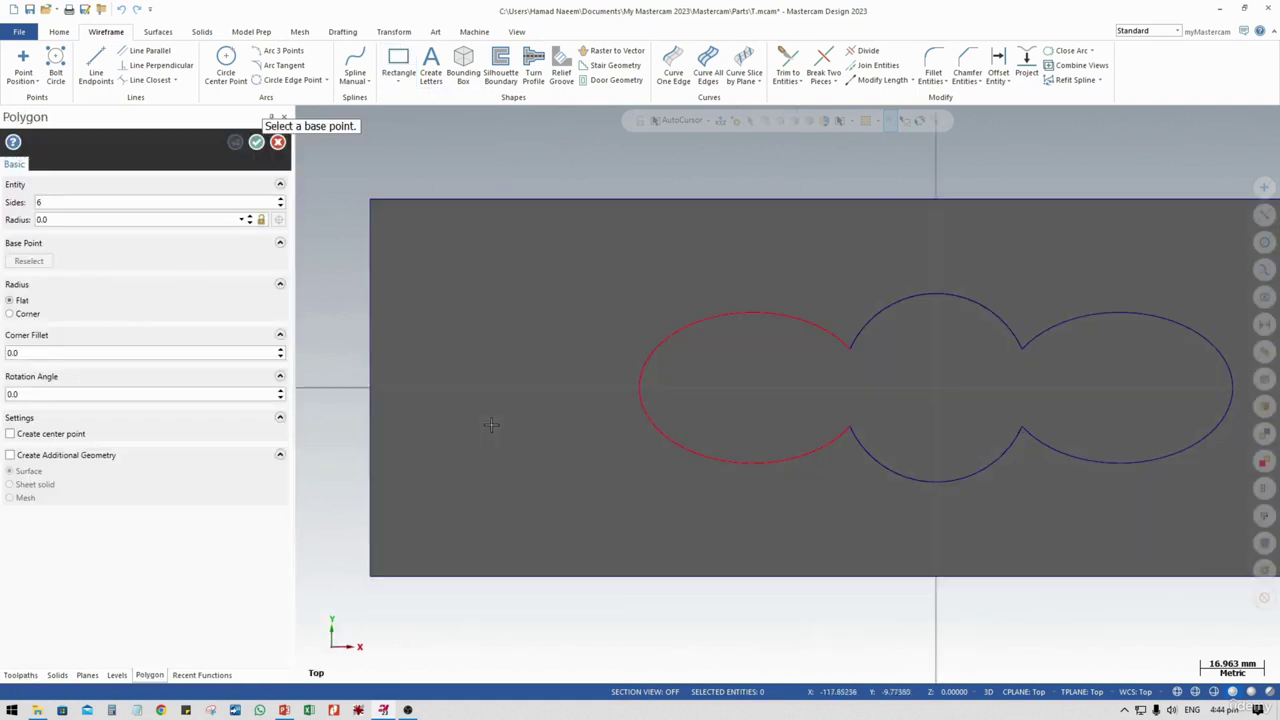
{"action": "left_click", "coordinate": [474, 388]}
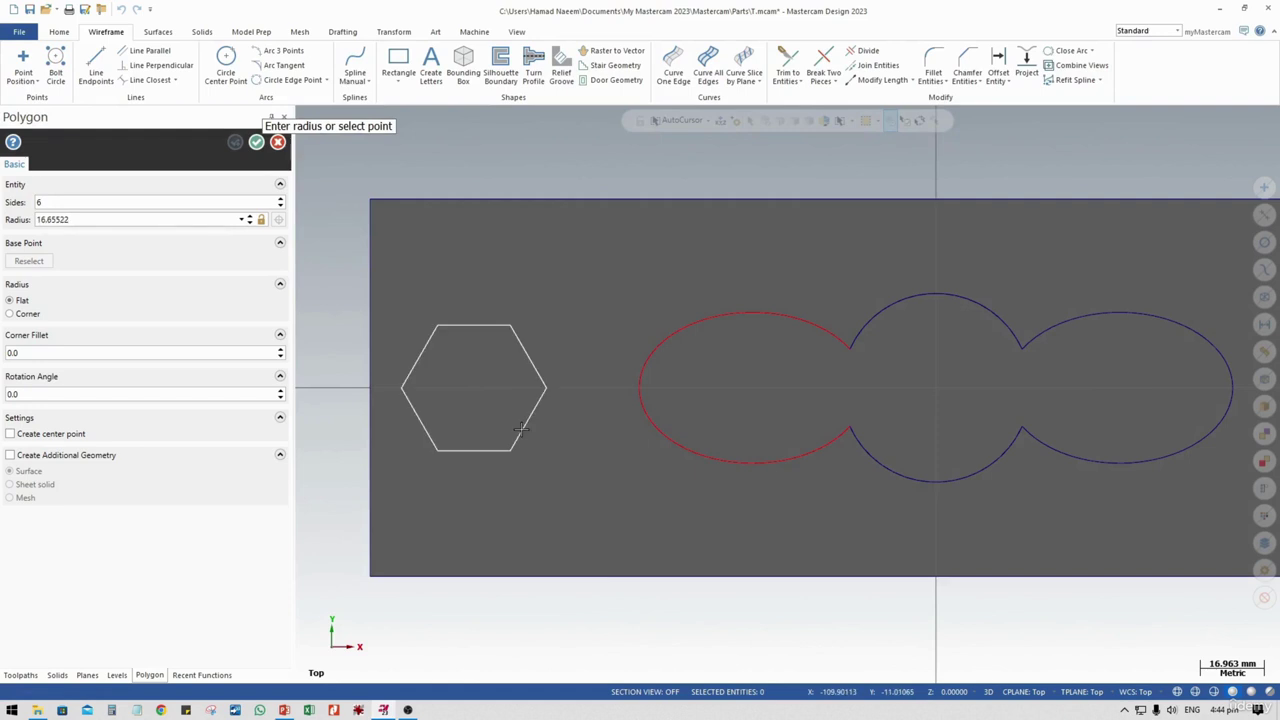
{"action": "left_click", "coordinate": [520, 430]}
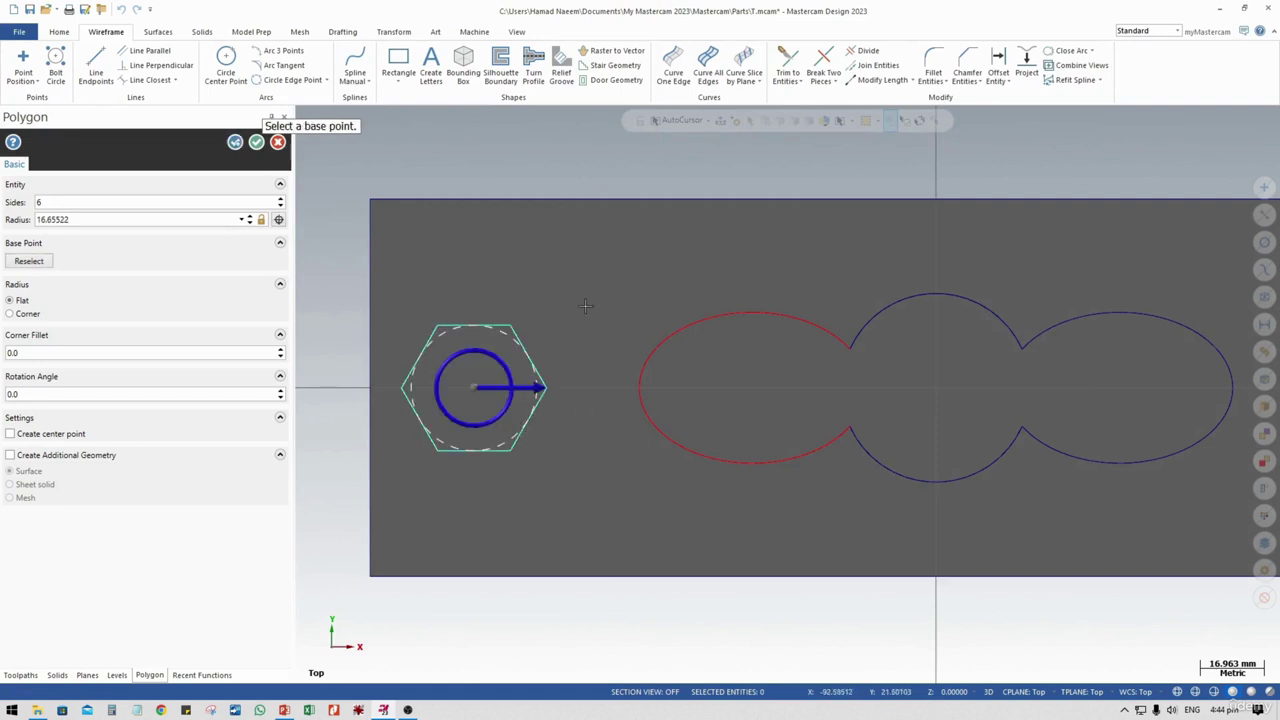
Add a smaller hexagon of about 13.1 mm radius above and right of the first one, and shift it slightly downward
{"action": "left_click", "coordinate": [577, 268]}
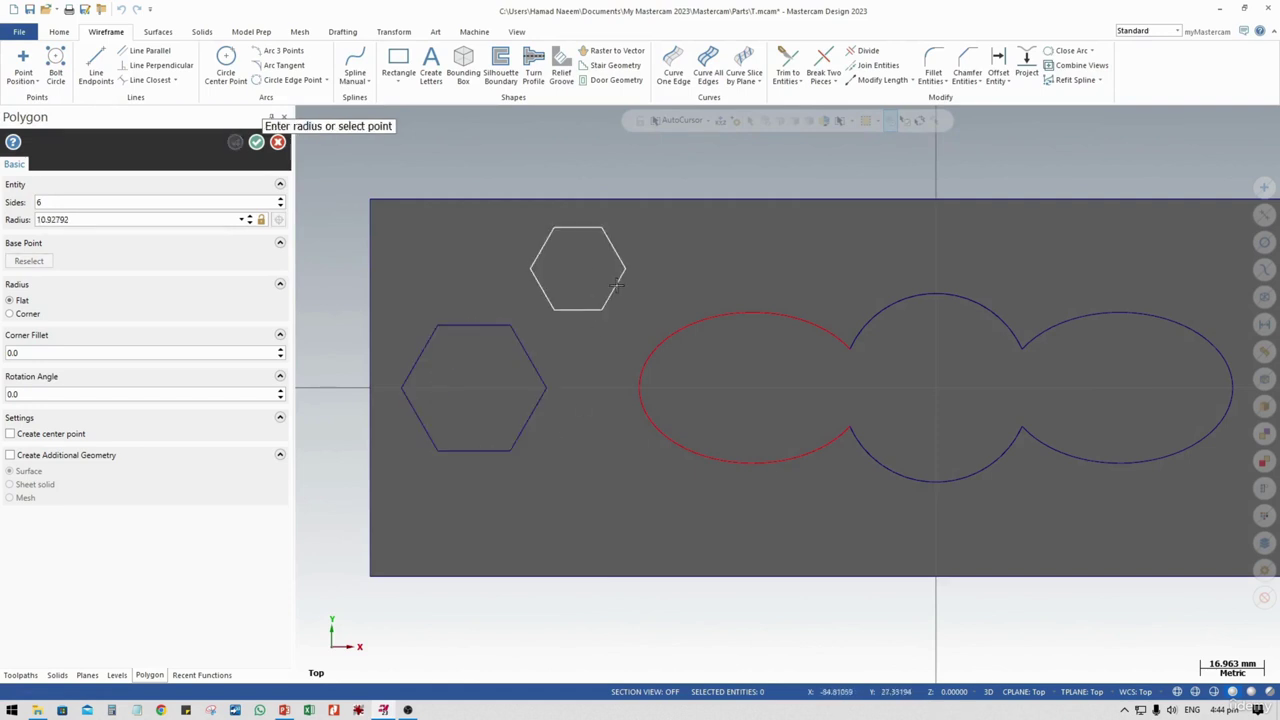
{"action": "left_click", "coordinate": [623, 287]}
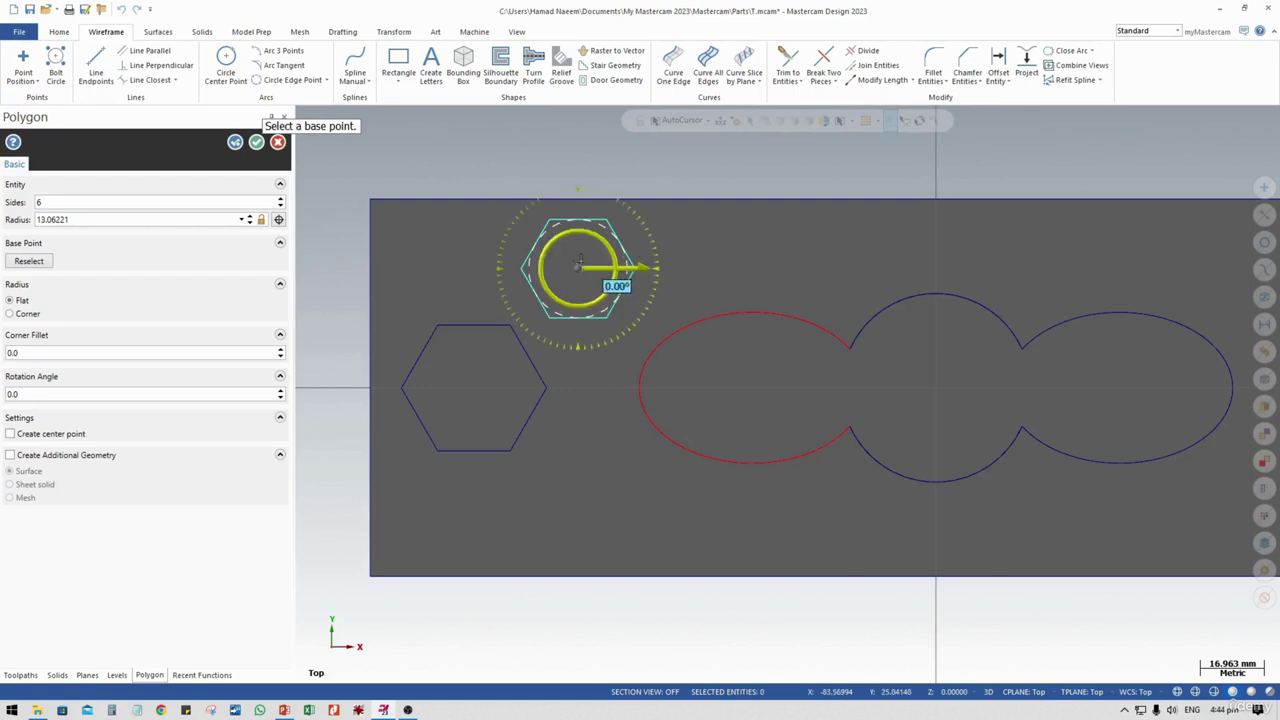
{"action": "left_click_drag", "start_coordinate": [577, 267], "coordinate": [578, 289]}
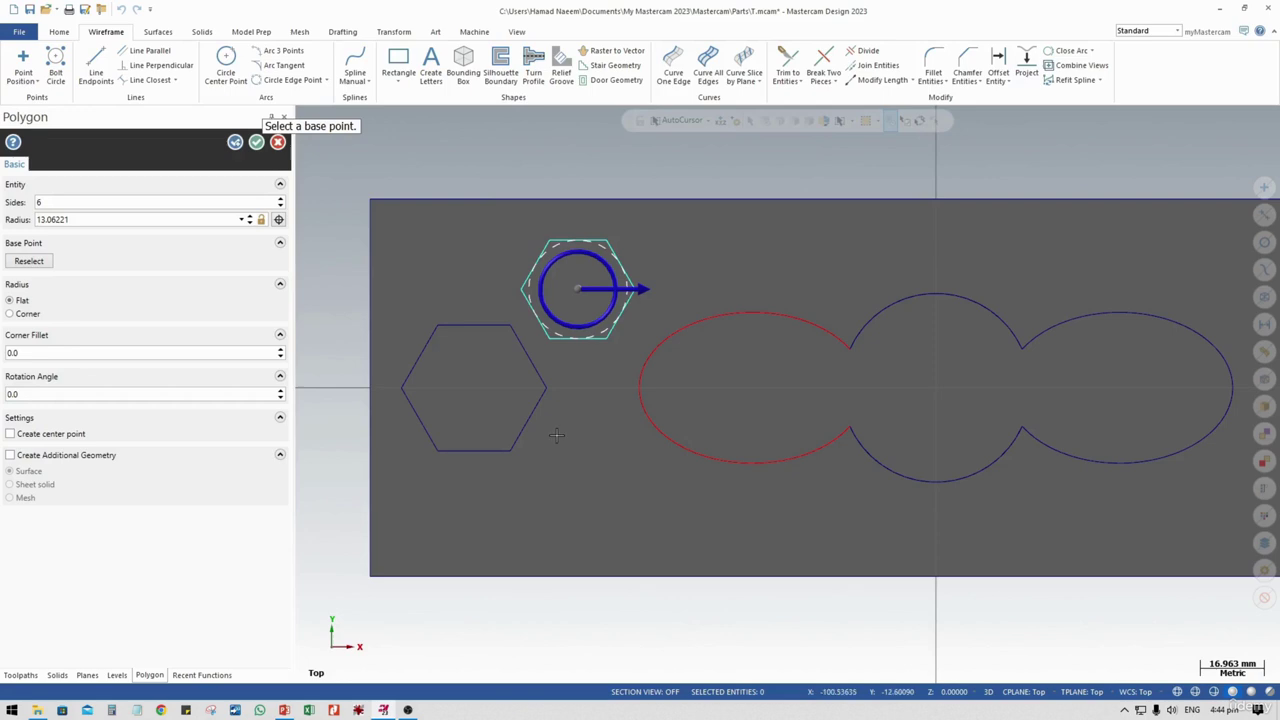
{"action": "left_click", "coordinate": [257, 143]}
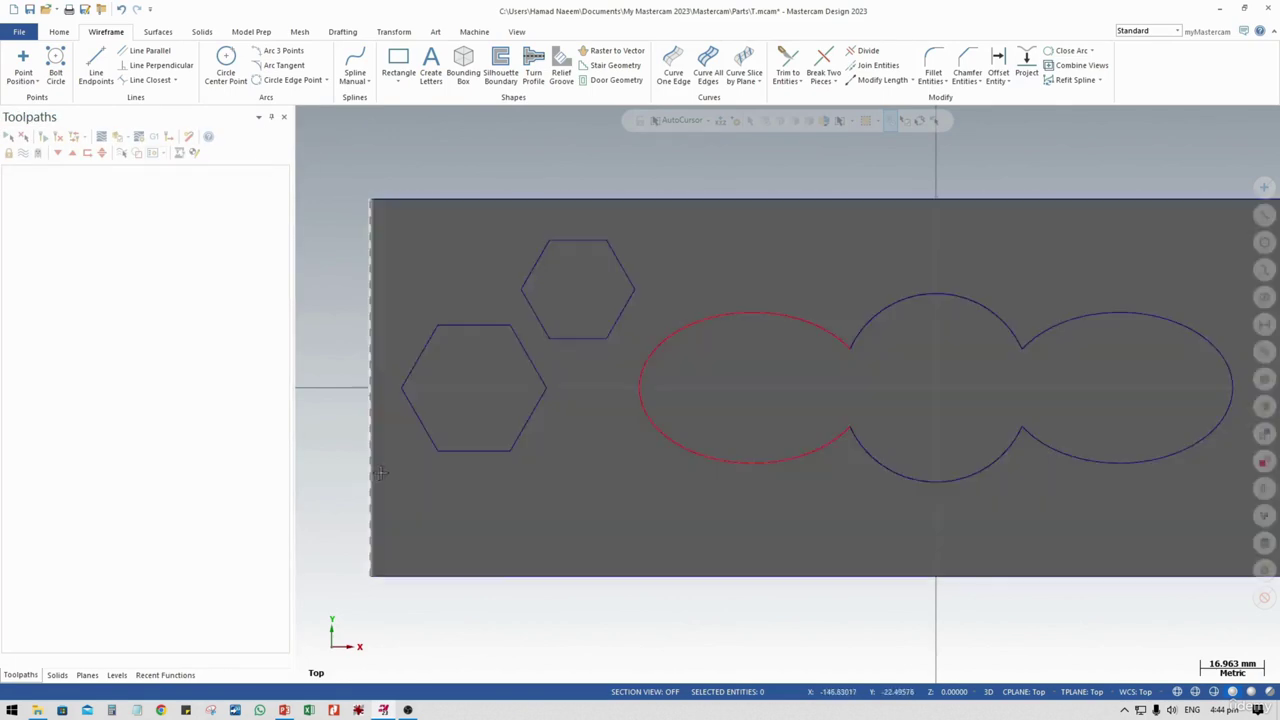
Mirror both hexagons about the Y axis as copies on the opposite end of the block
{"action": "left_click", "coordinate": [588, 238]}
{"action": "middle_click_drag", "start_coordinate": [588, 238], "coordinate": [597, 397]}
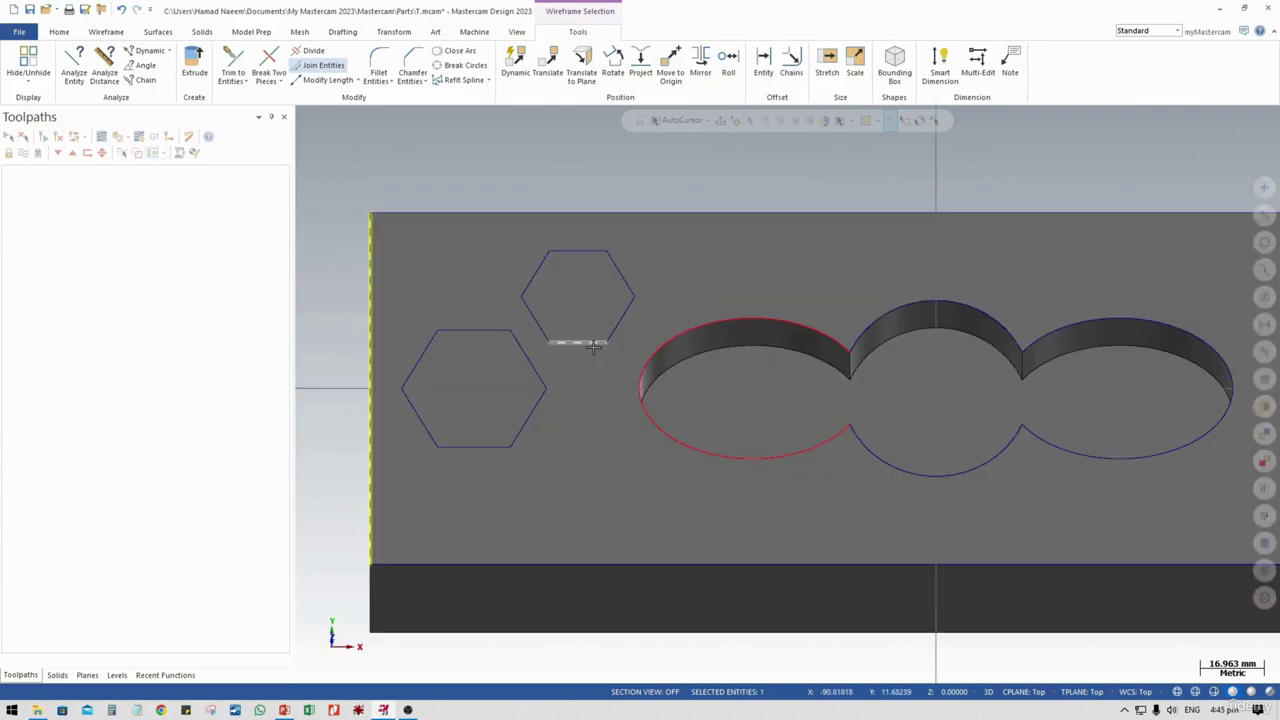
{"action": "left_click", "coordinate": [592, 343]}
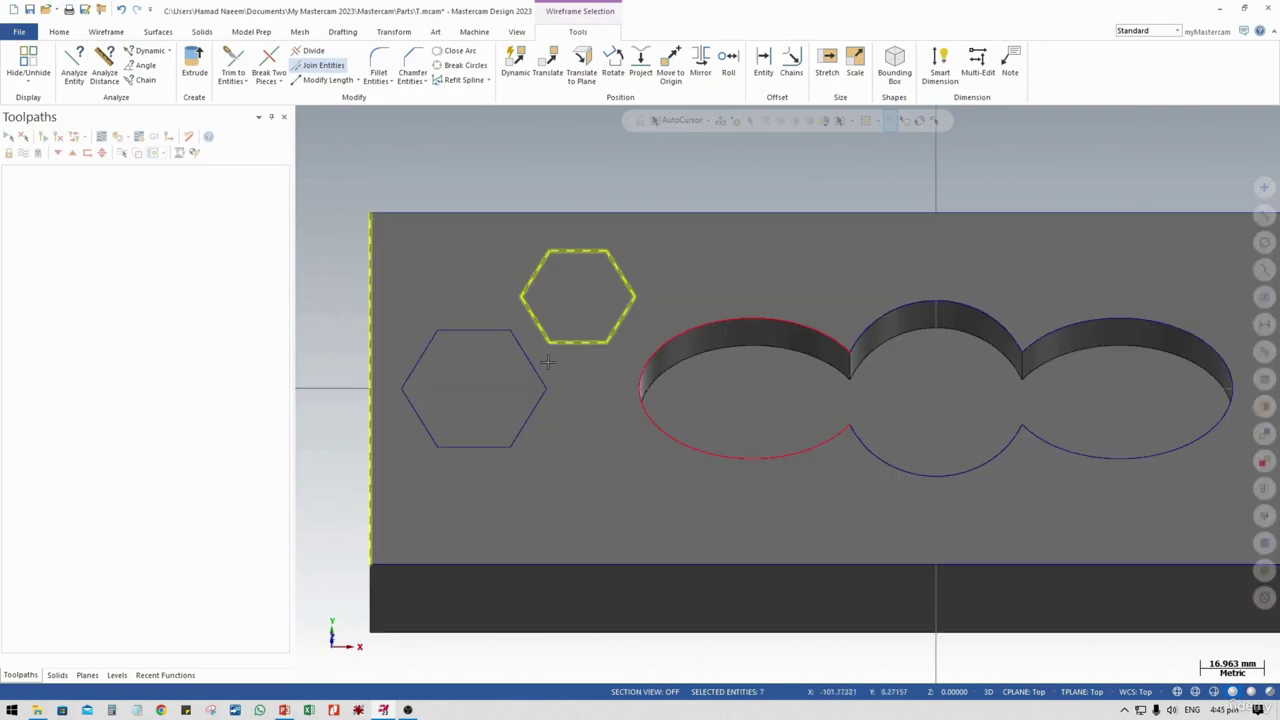
{"action": "left_click", "coordinate": [529, 358]}
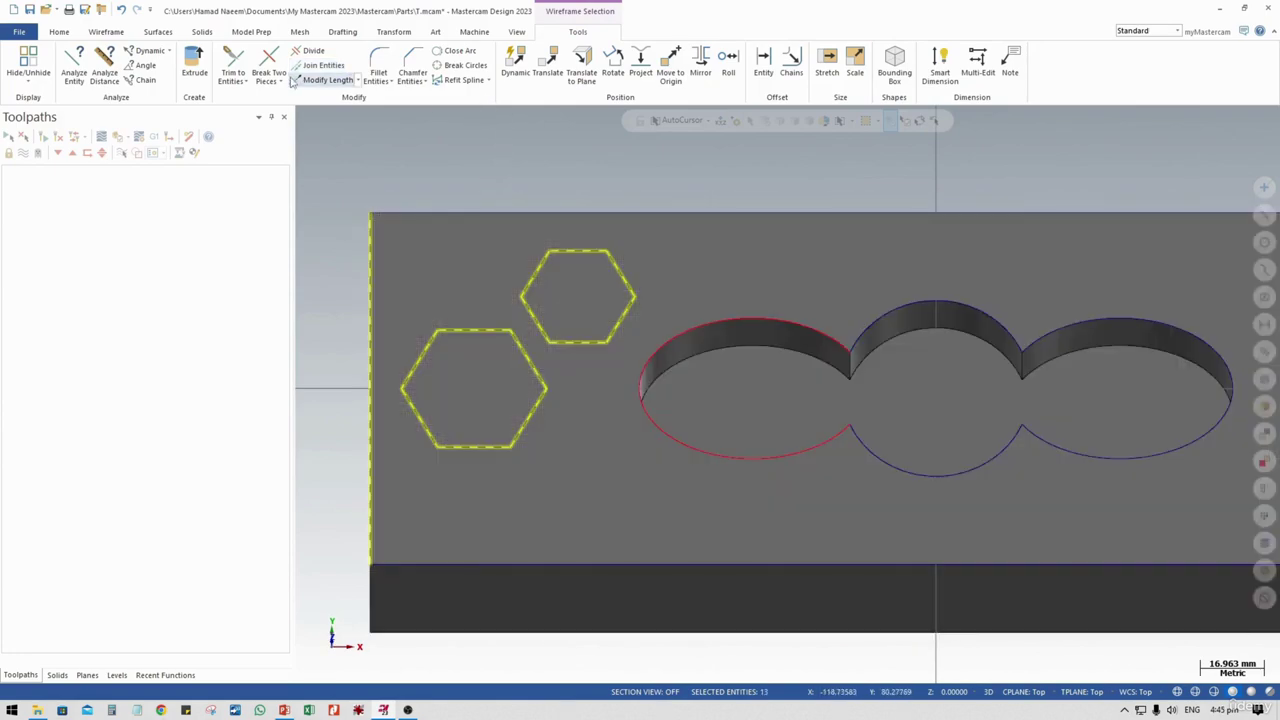
{"action": "left_click", "coordinate": [709, 73]}
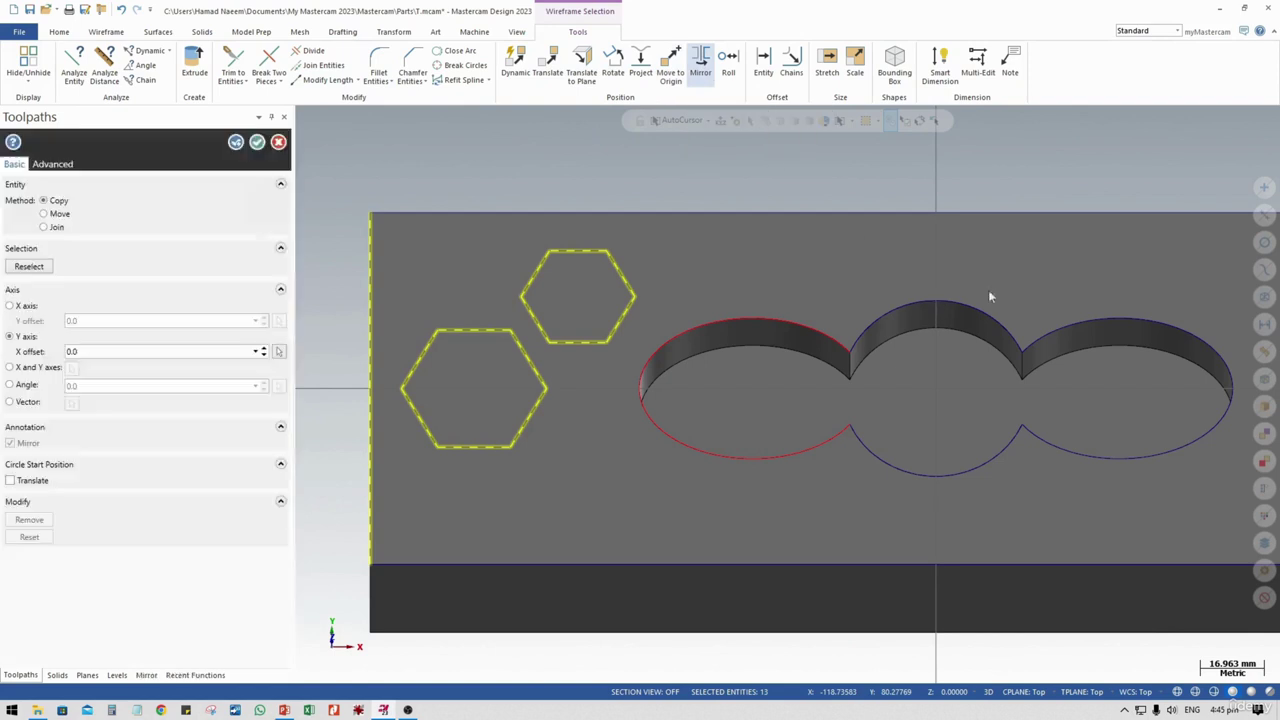
{"action": "left_click", "coordinate": [42, 368]}
{"action": "scroll", "coordinate": [440, 407], "scroll_direction": "down", "scroll_amount": 1}
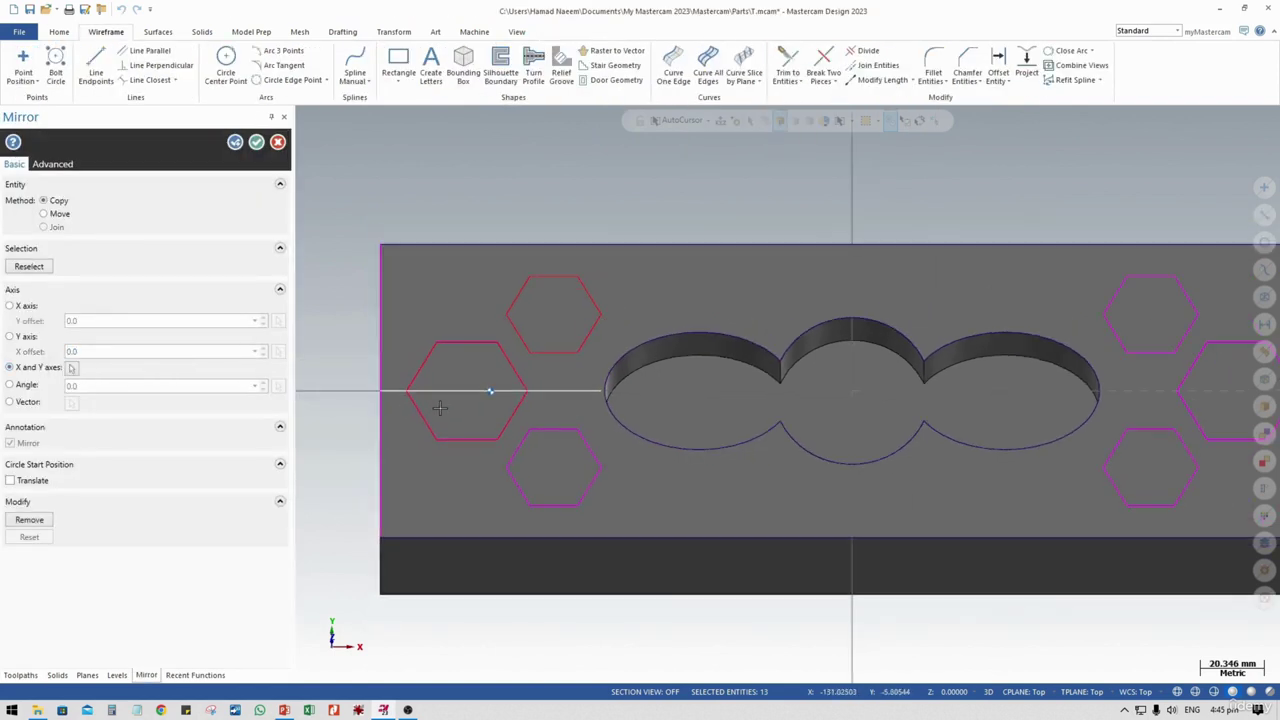
{"action": "middle_click_drag", "start_coordinate": [681, 437], "coordinate": [583, 433]}
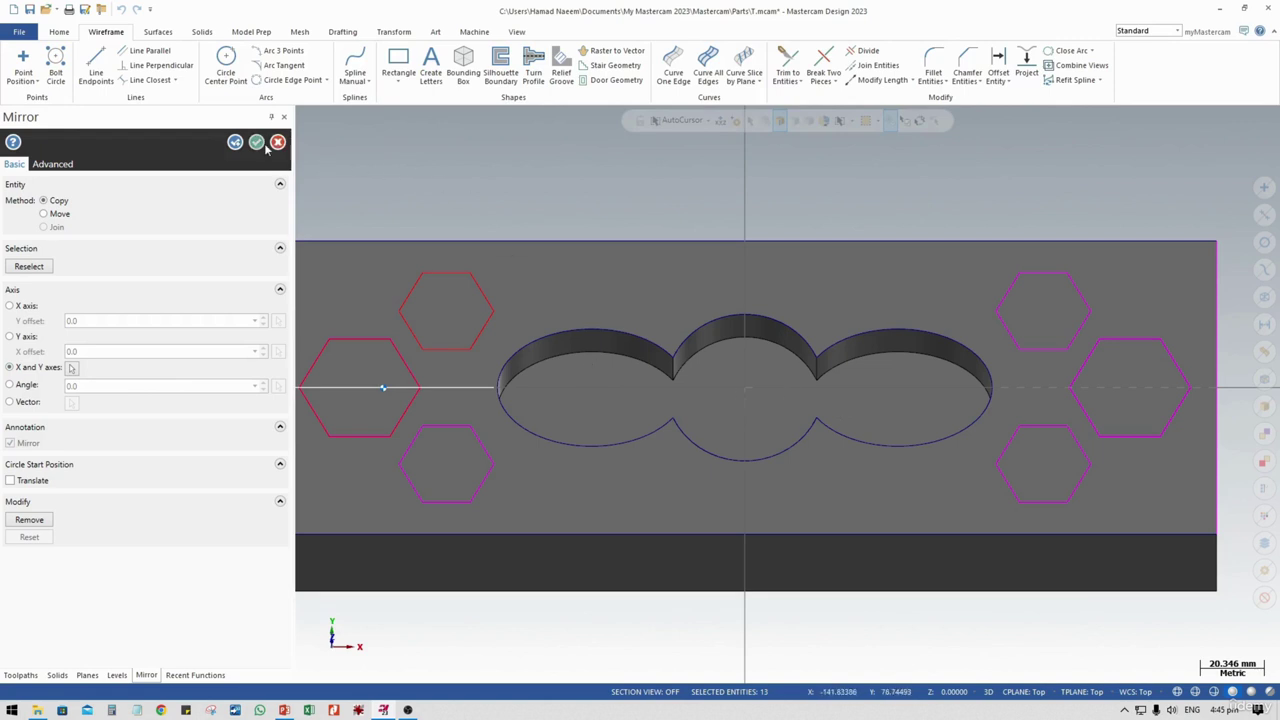
{"action": "left_click", "coordinate": [18, 340]}
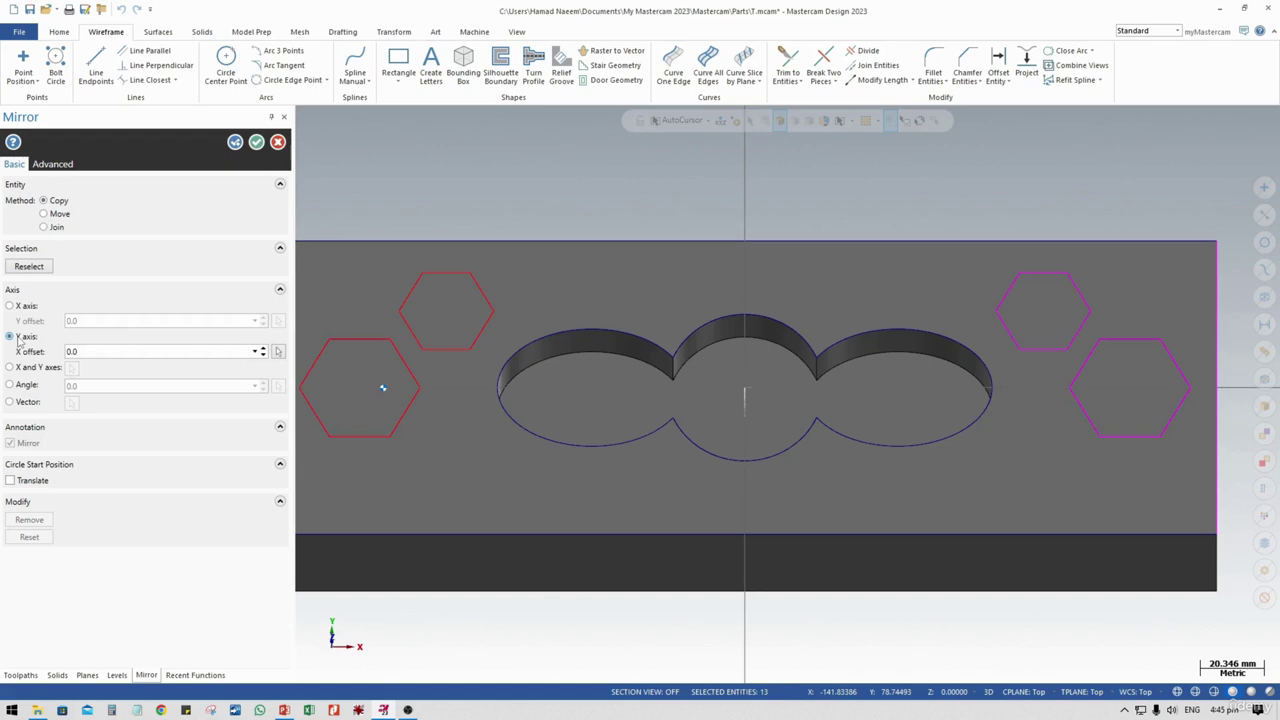
{"action": "left_click", "coordinate": [256, 142]}
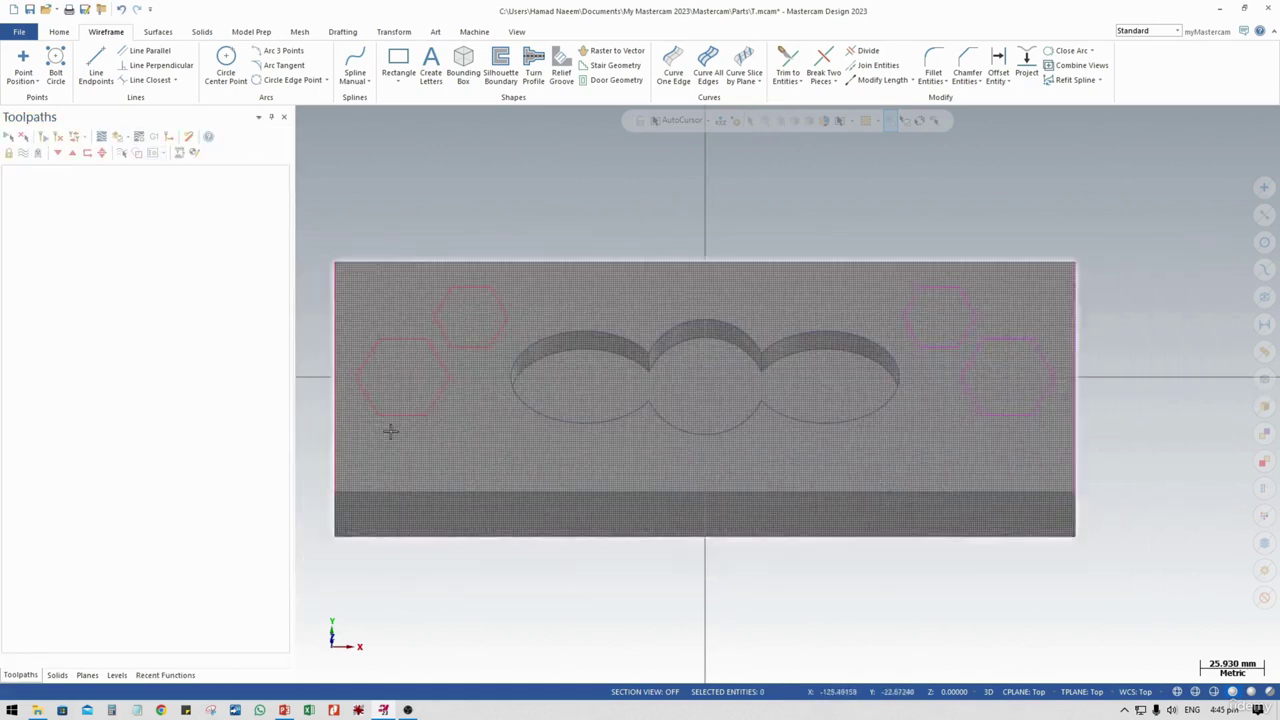
Set up a mirror copy of all four hexagons about the X axis
{"action": "left_click_drag", "start_coordinate": [317, 440], "coordinate": [511, 246]}
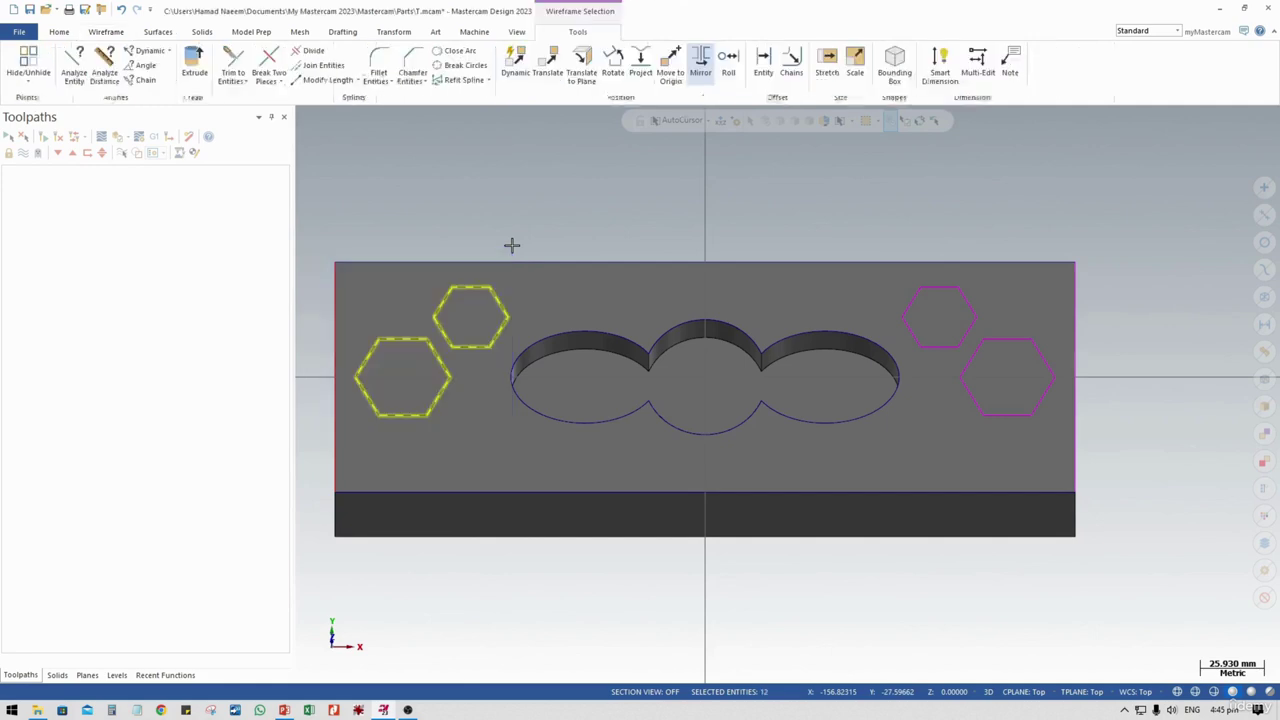
{"action": "left_click", "coordinate": [945, 287]}
{"action": "left_click", "coordinate": [1003, 339]}
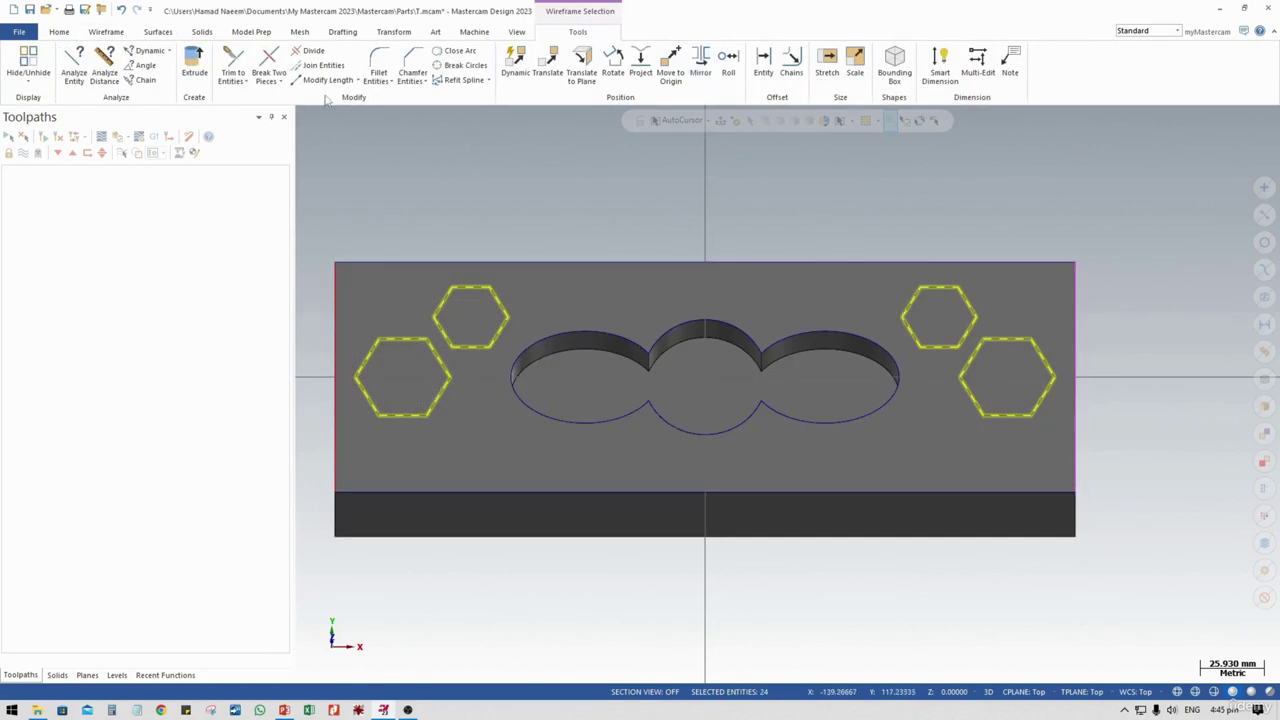
{"action": "left_click", "coordinate": [700, 66]}
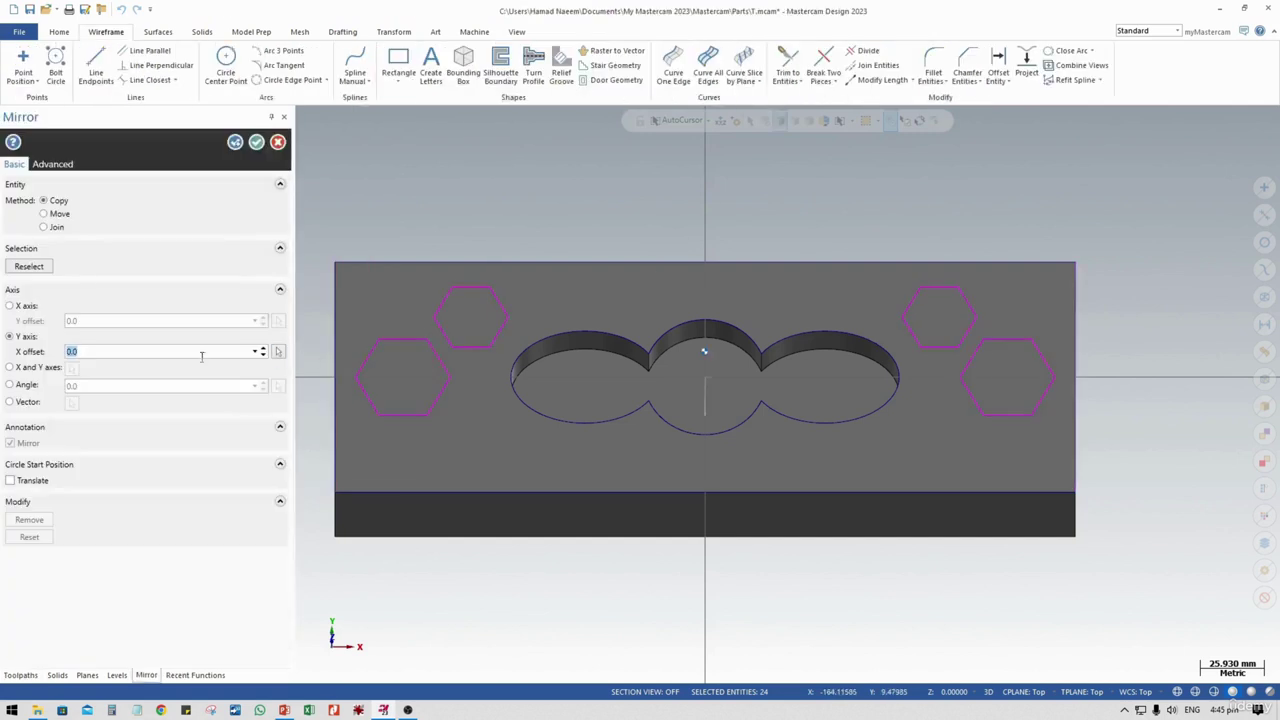
{"action": "left_click", "coordinate": [26, 306]}
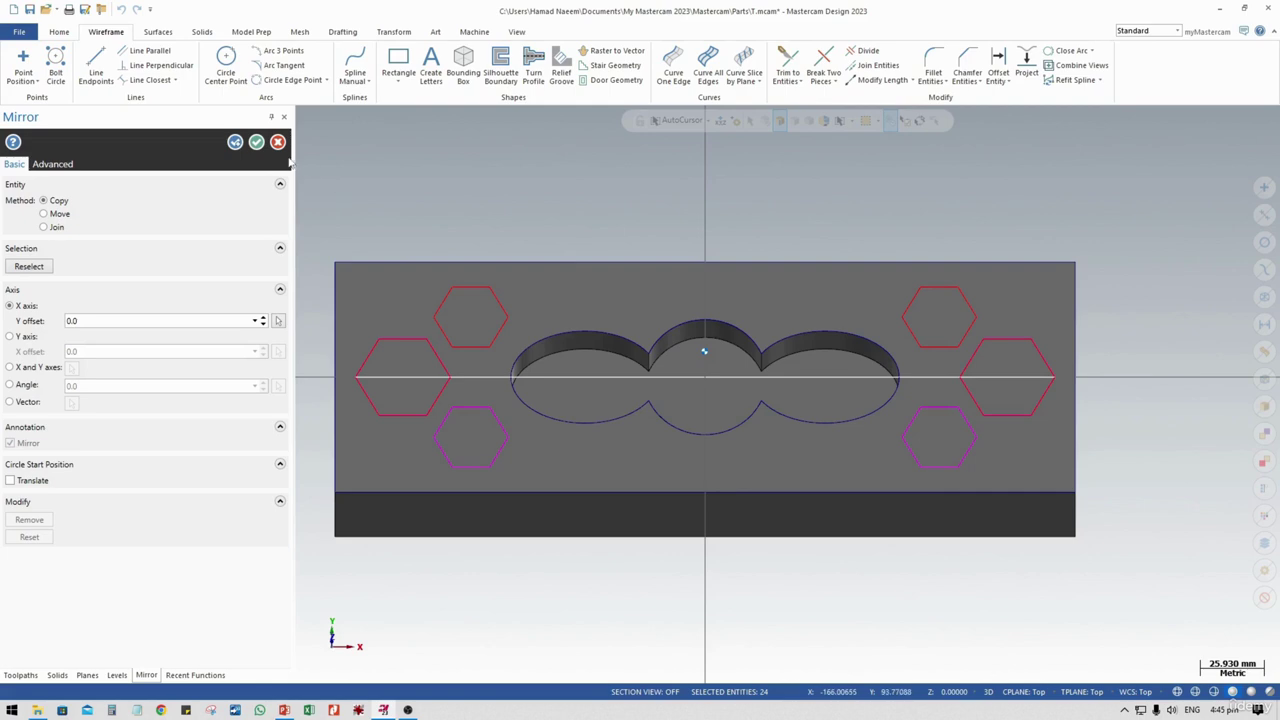
Remove the two large hexagons from the mirror selection and create copies of only the two small ones about the X axis
{"action": "left_click", "coordinate": [29, 266]}
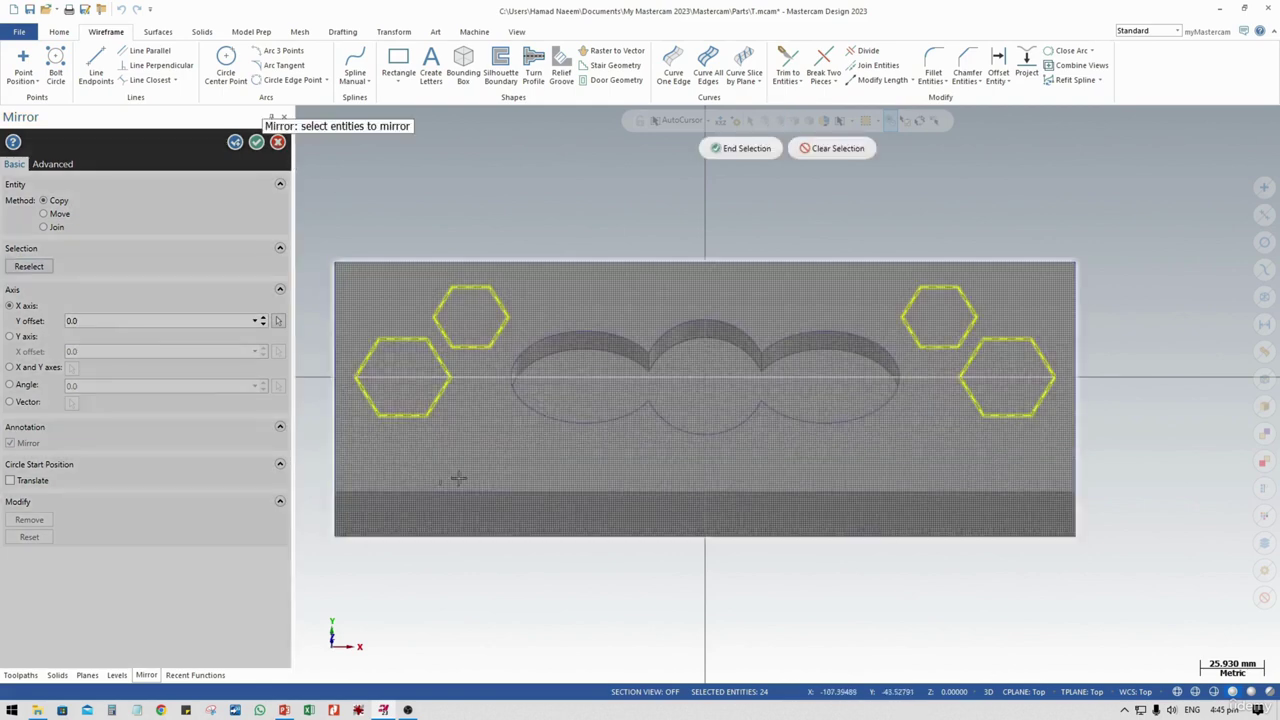
{"action": "left_click", "coordinate": [433, 360]}
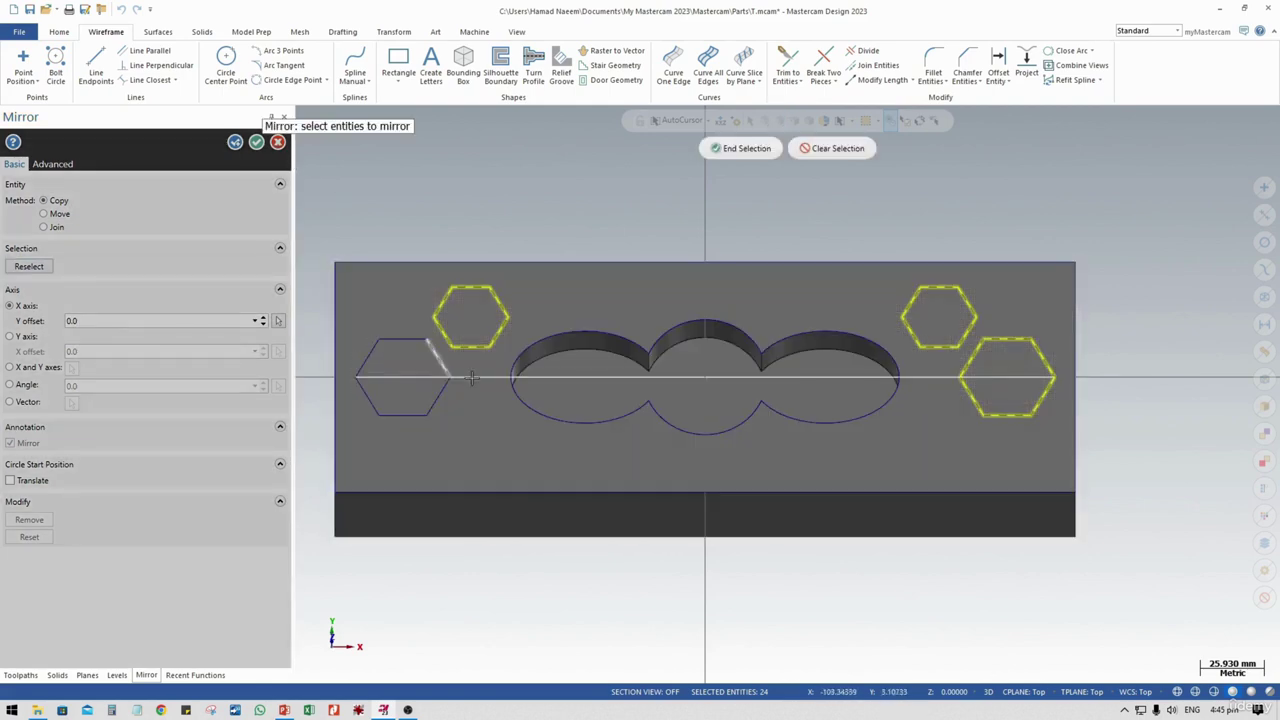
{"action": "left_click", "coordinate": [962, 362]}
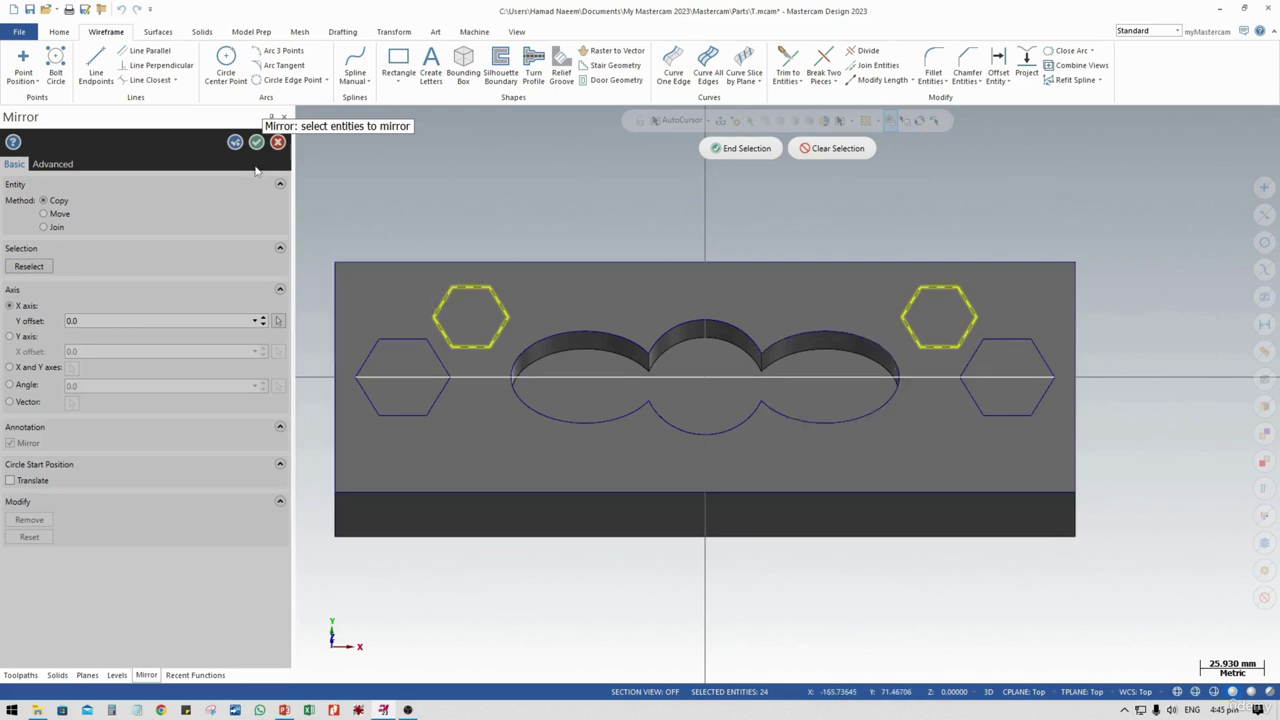
{"action": "left_click", "coordinate": [740, 148]}
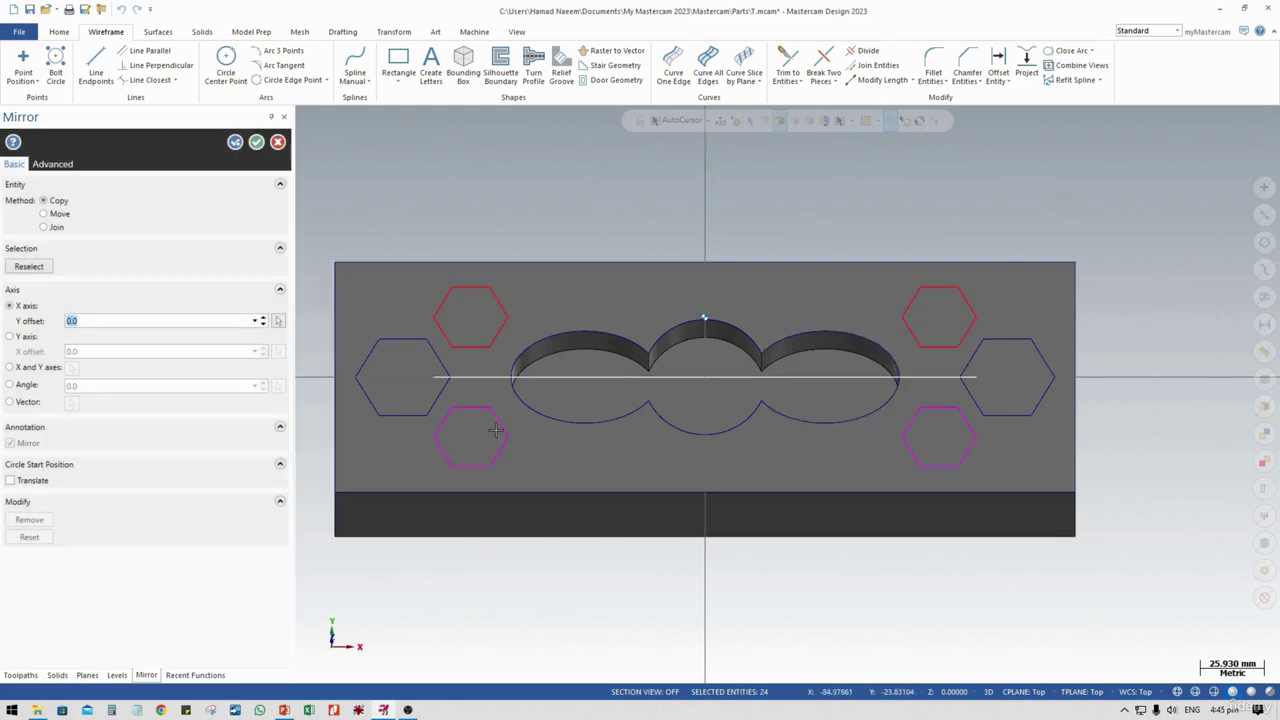
{"action": "left_click", "coordinate": [255, 144]}
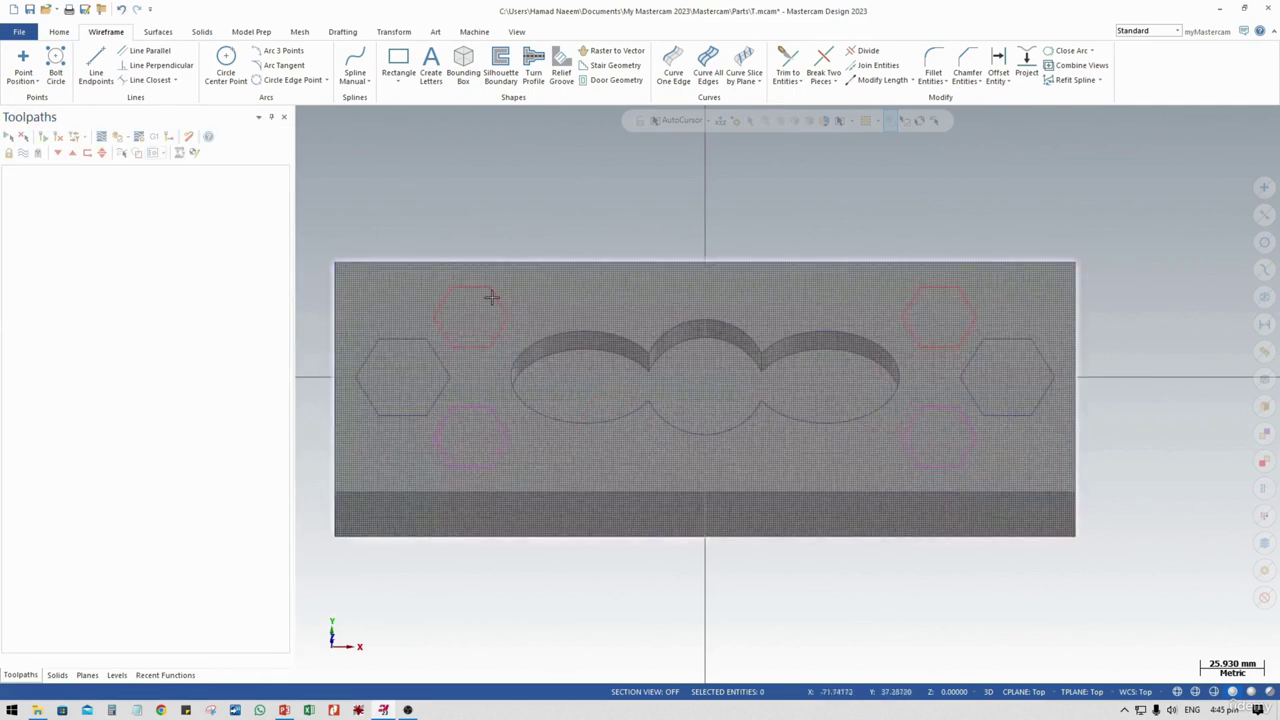
Start a solid Extrude and chain all six hexagons on the block's top face as its profiles
{"action": "middle_click_drag", "start_coordinate": [484, 386], "coordinate": [466, 346]}
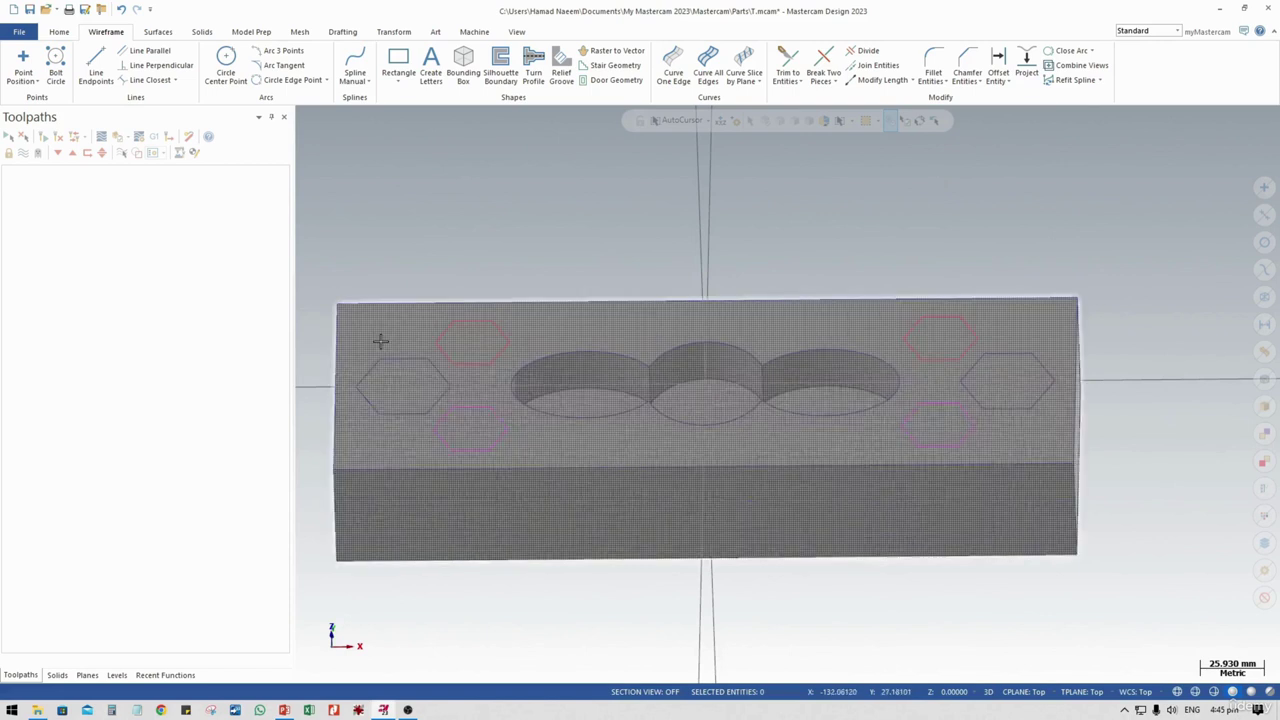
{"action": "left_click", "coordinate": [201, 31]}
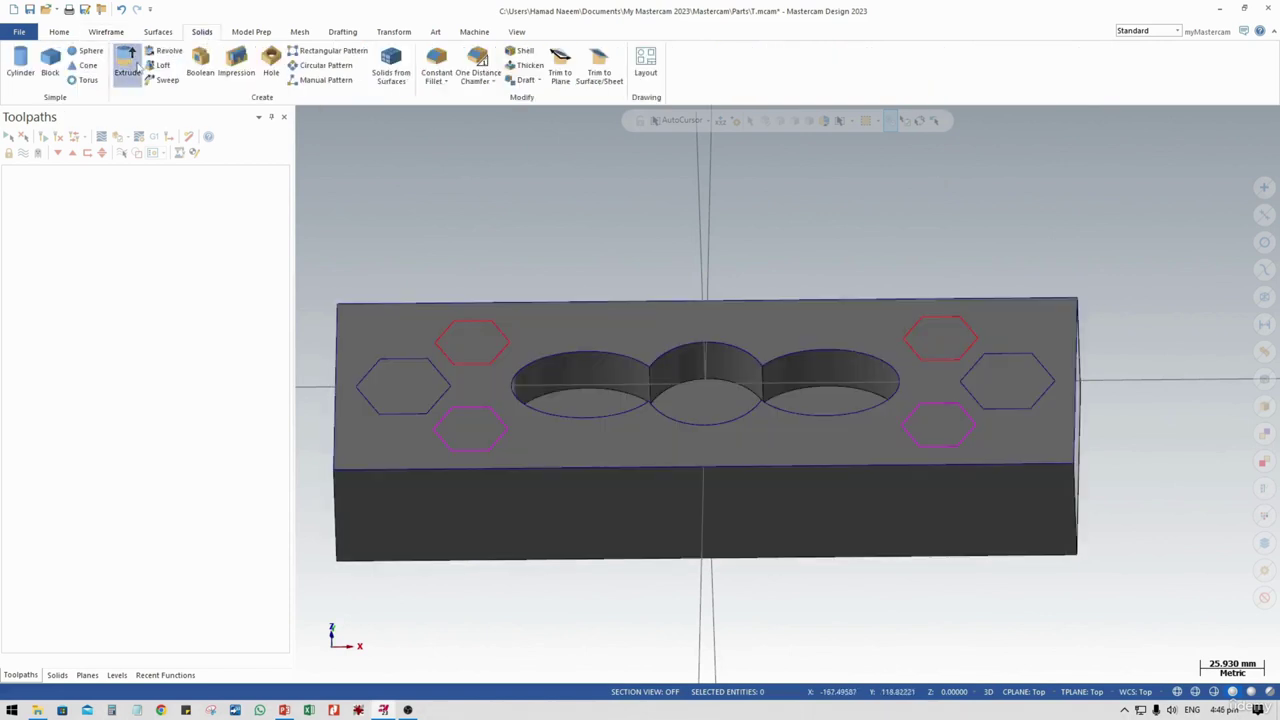
{"action": "left_click", "coordinate": [127, 66]}
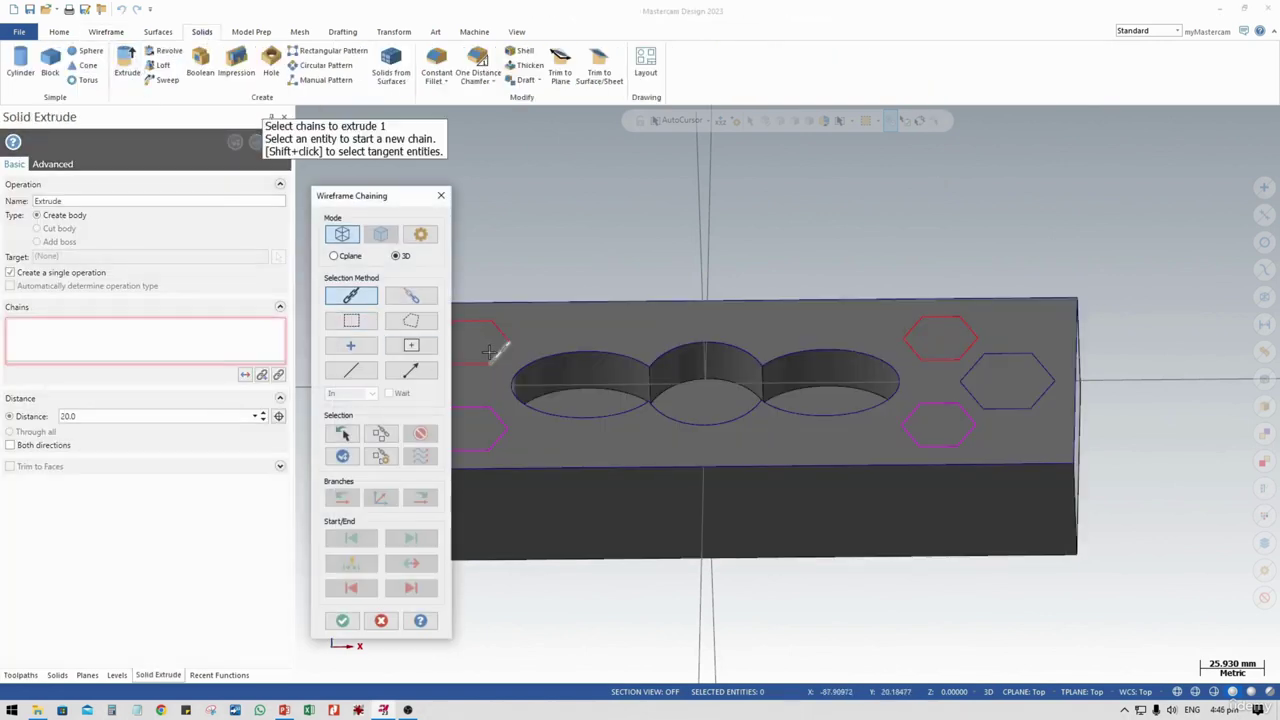
{"action": "left_click", "coordinate": [489, 351]}
{"action": "middle_click_drag", "start_coordinate": [587, 370], "coordinate": [723, 380]}
{"action": "left_click", "coordinate": [603, 383]}
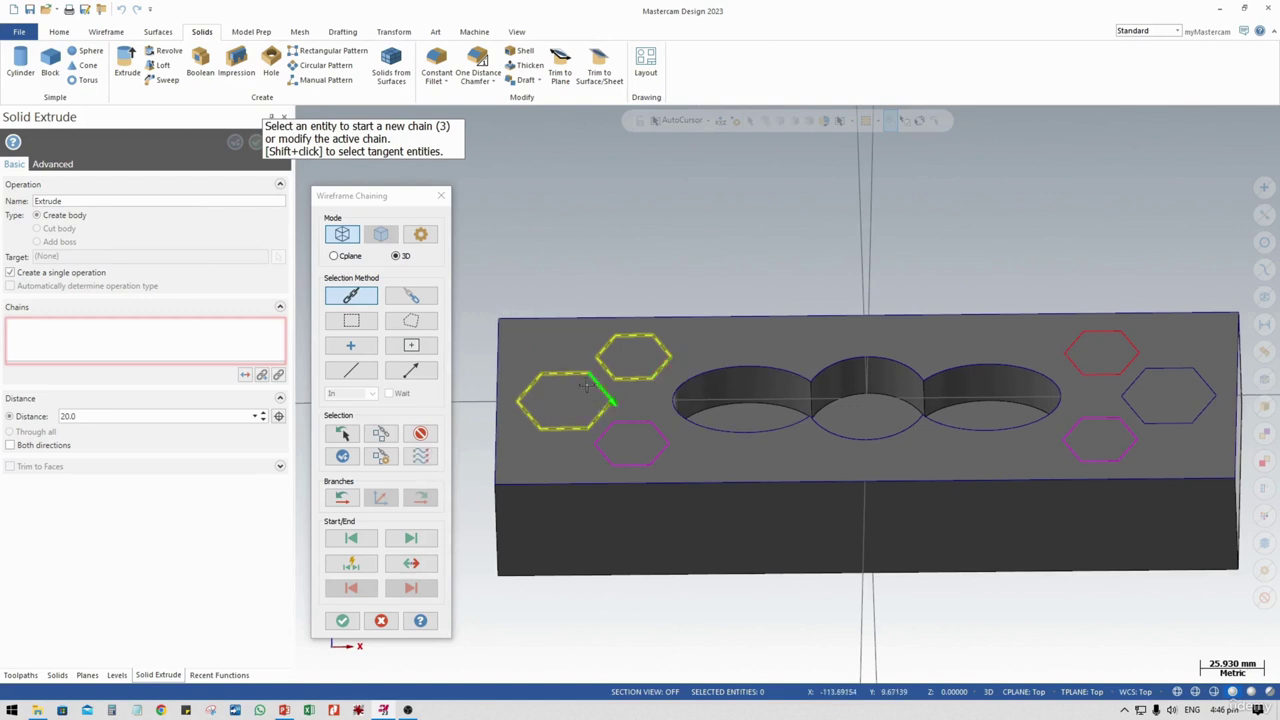
{"action": "left_click", "coordinate": [625, 424]}
{"action": "left_click", "coordinate": [1092, 373]}
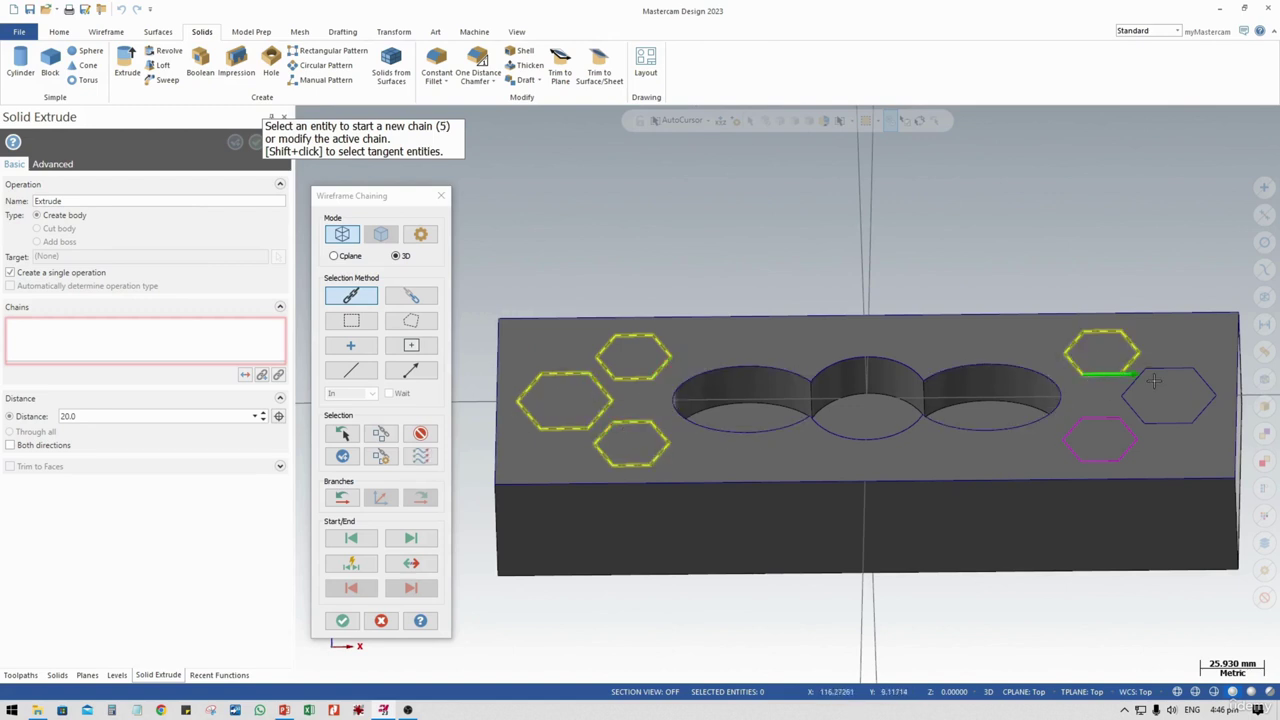
{"action": "left_click", "coordinate": [1140, 378]}
{"action": "left_click", "coordinate": [1120, 420]}
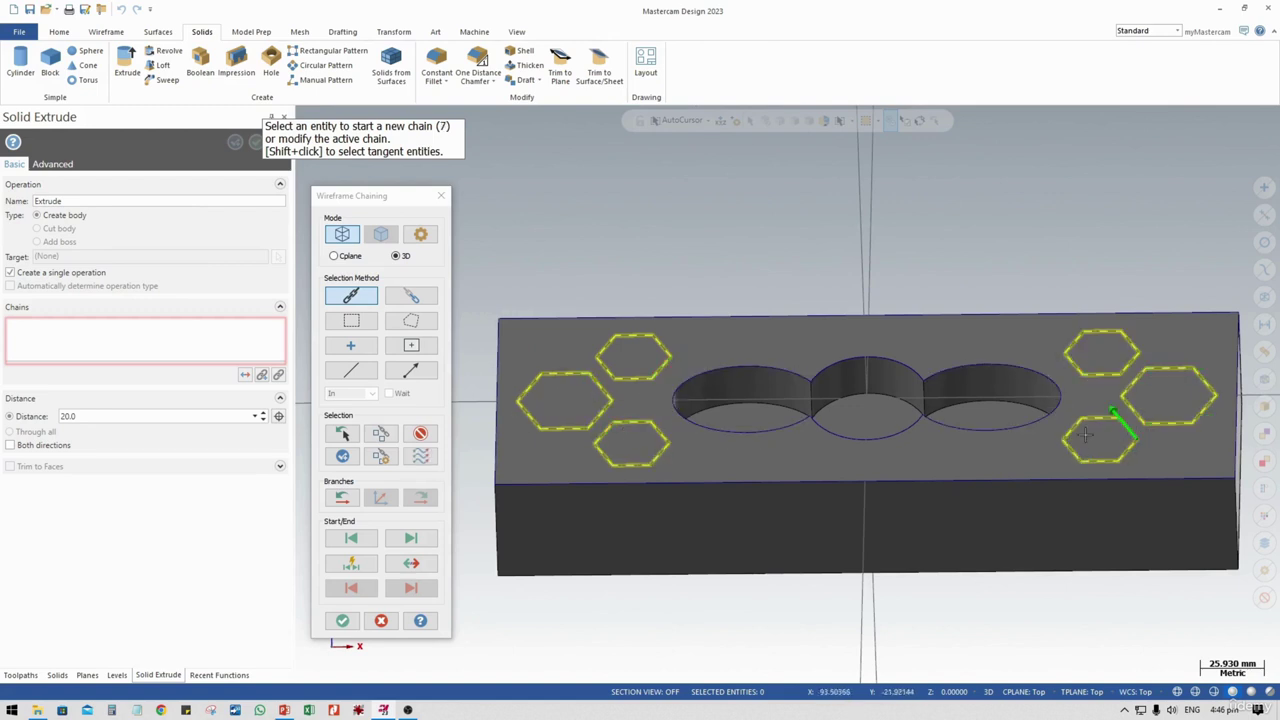
{"action": "left_click", "coordinate": [342, 621]}
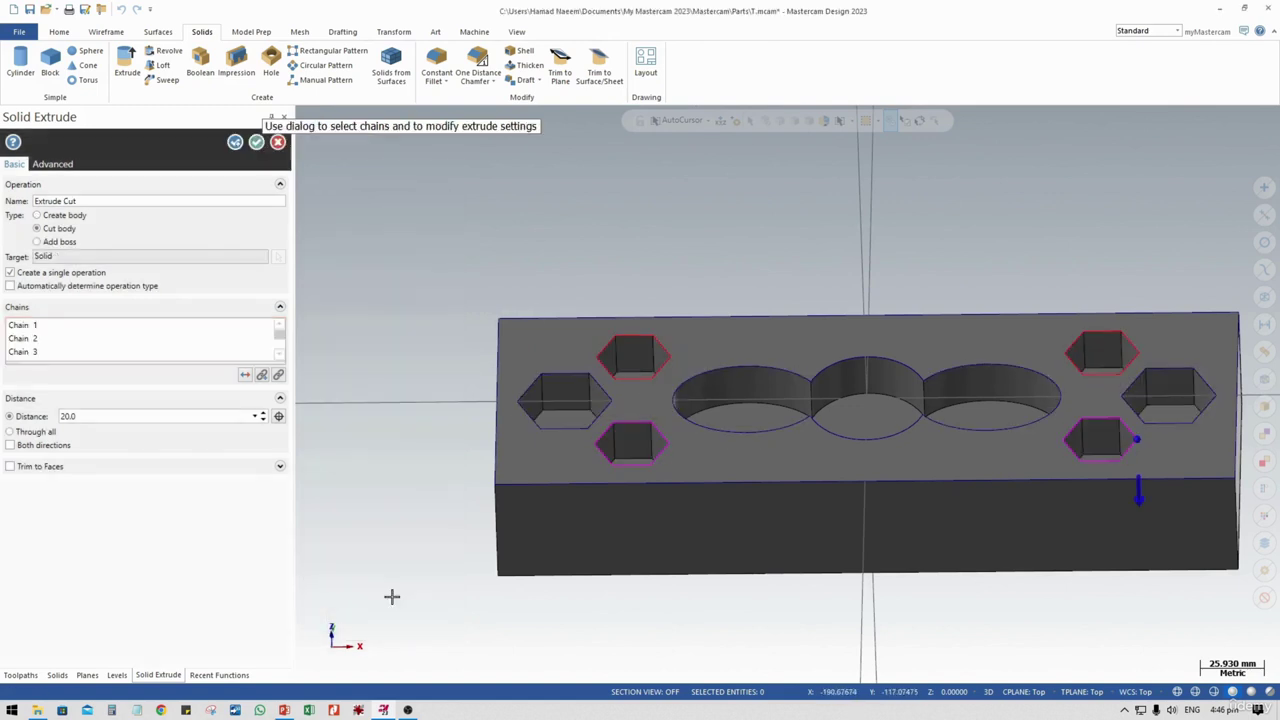
Extrude the six hexagons 10 mm upward from the block's top face as newly created bodies
{"action": "left_click", "coordinate": [48, 219]}
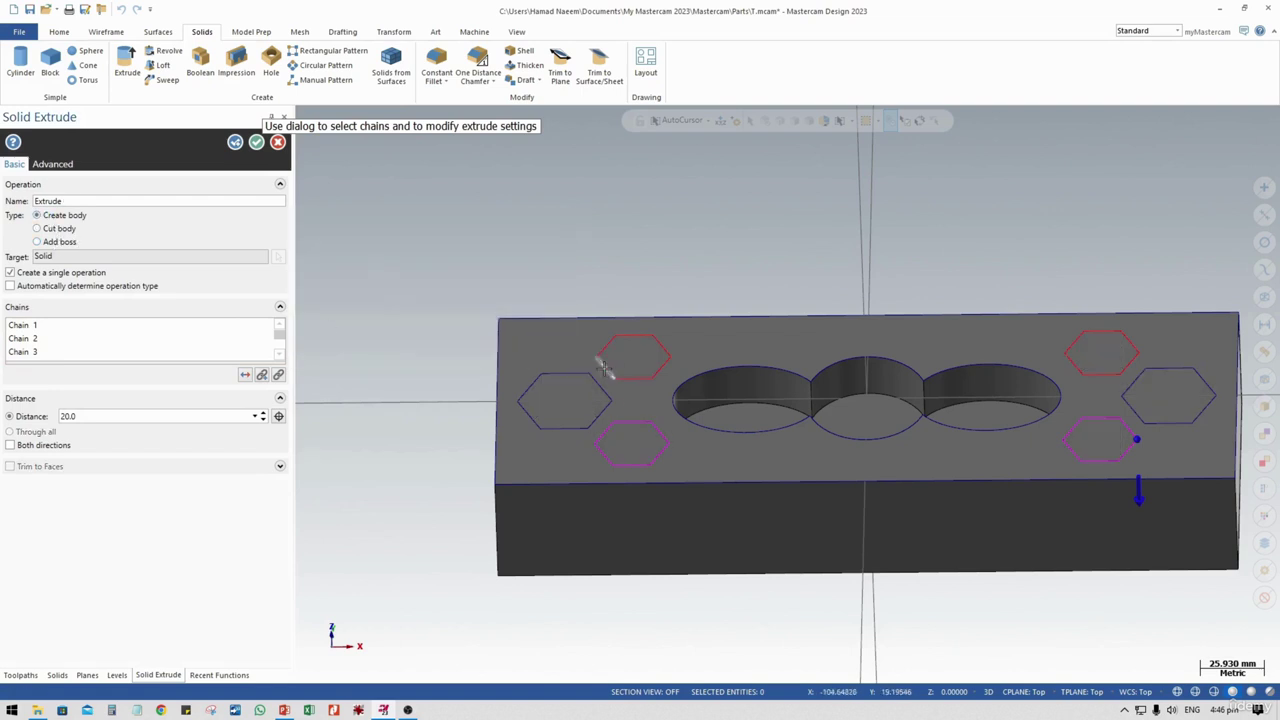
{"action": "left_click", "coordinate": [245, 374]}
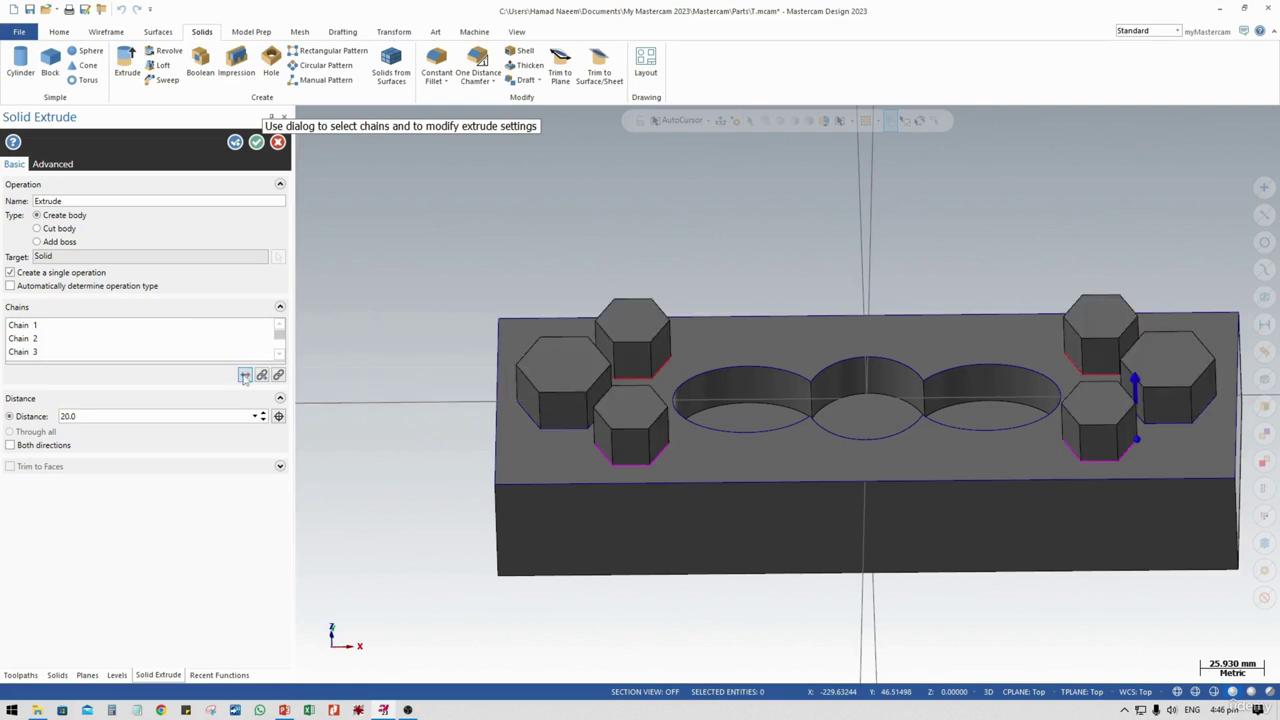
{"action": "left_click", "coordinate": [244, 375]}
{"action": "left_click", "coordinate": [244, 375]}
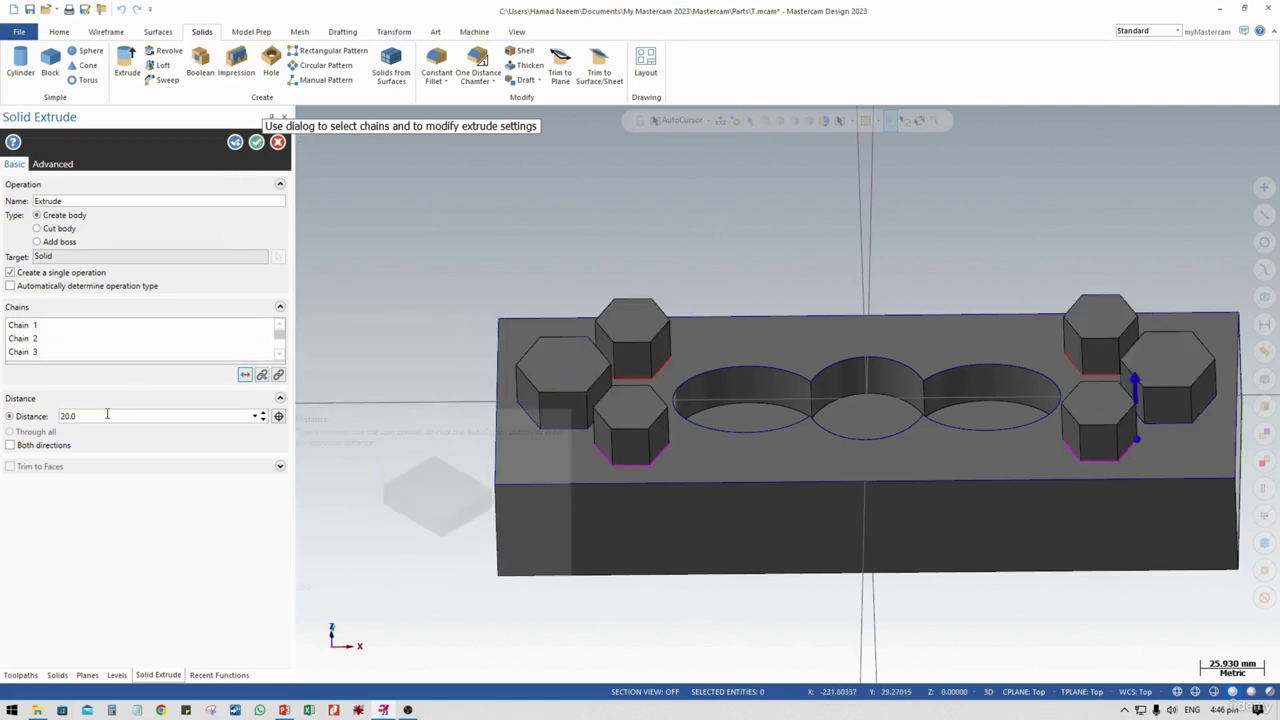
{"action": "left_click", "coordinate": [44, 419]}
{"action": "type", "text": "1"}
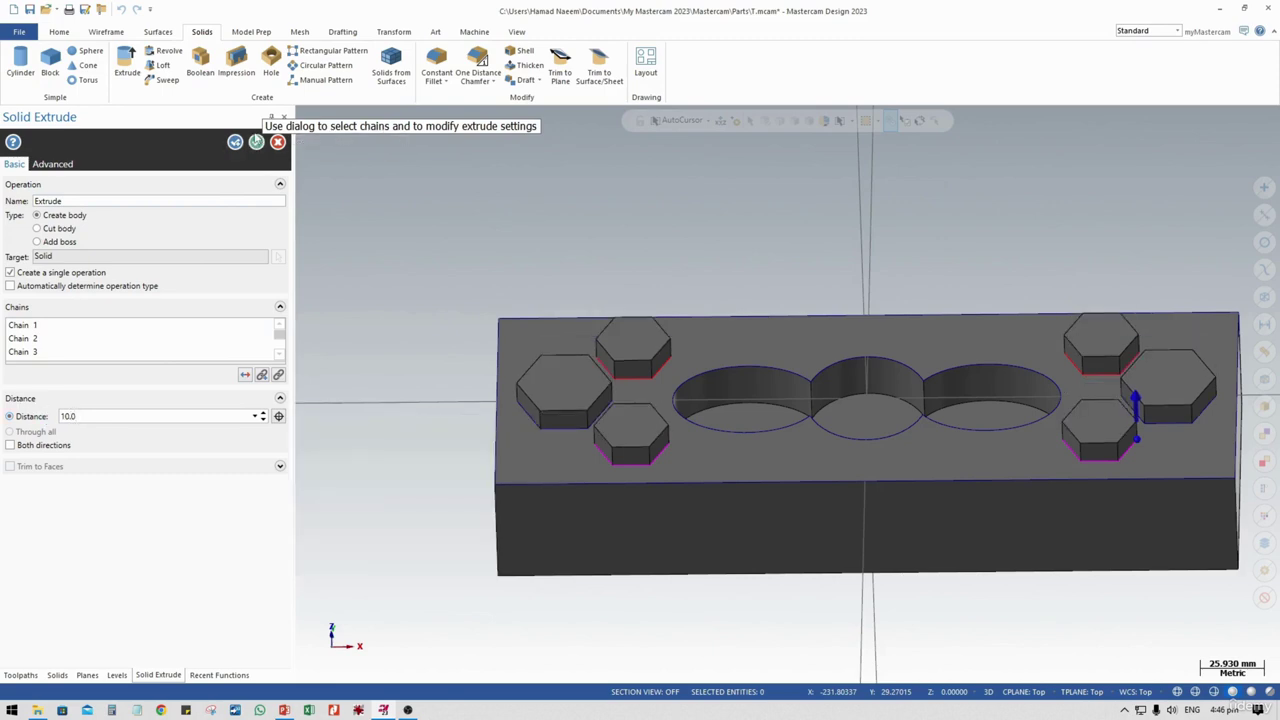
{"action": "left_click", "coordinate": [256, 141]}
For a One Distance Chamfer, restrict the selection to faces only and clear the entities picked by mistake
{"action": "middle_click_drag", "start_coordinate": [760, 431], "coordinate": [841, 446]}
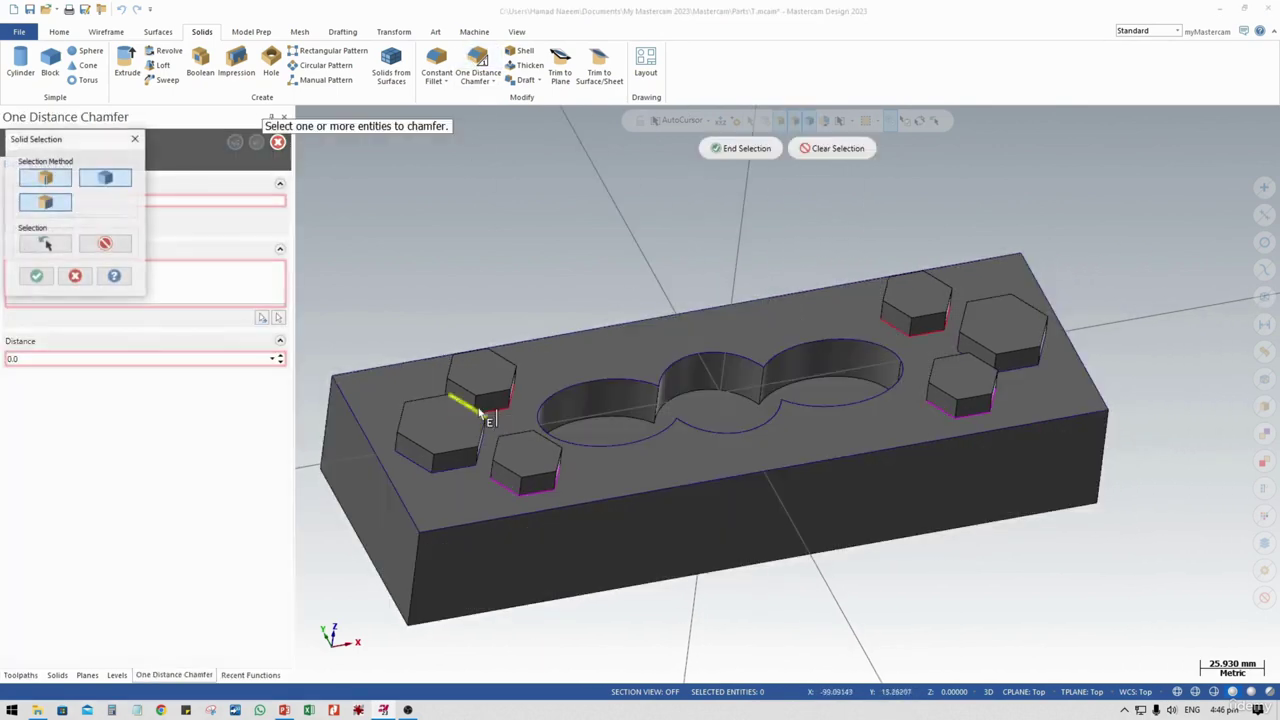
{"action": "left_click", "coordinate": [452, 372]}
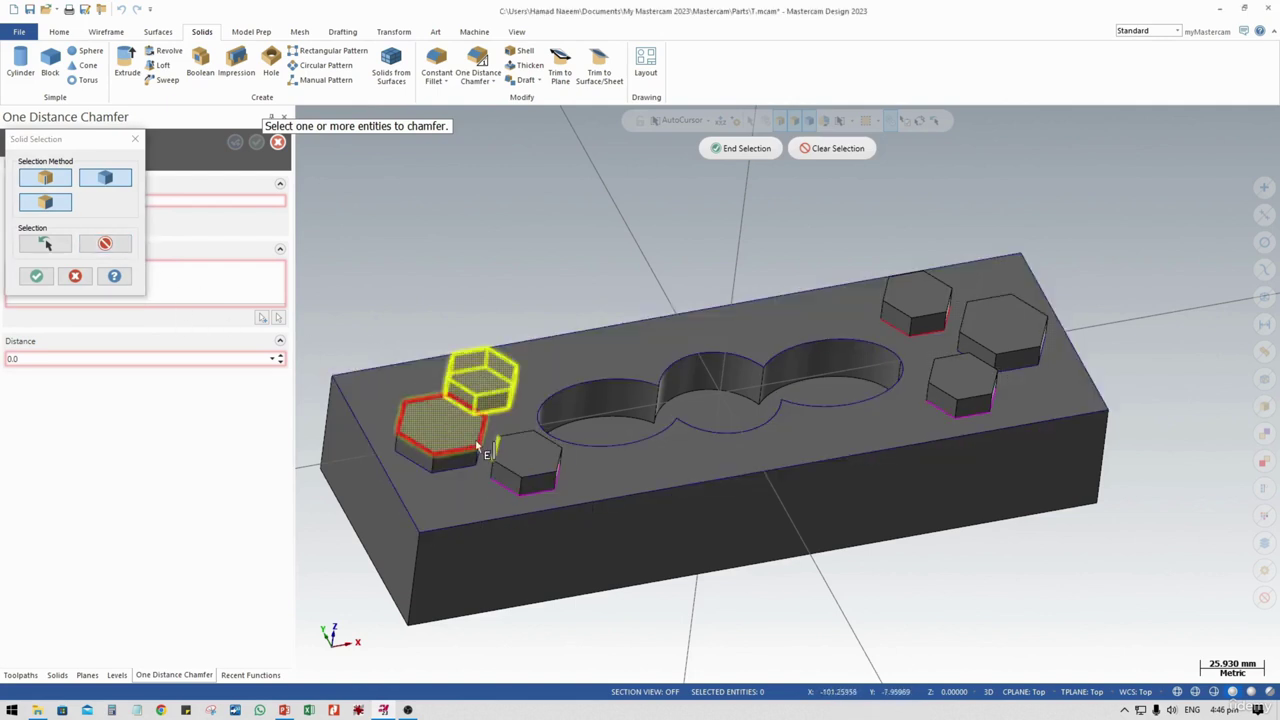
{"action": "left_click", "coordinate": [105, 187]}
{"action": "left_click", "coordinate": [50, 182]}
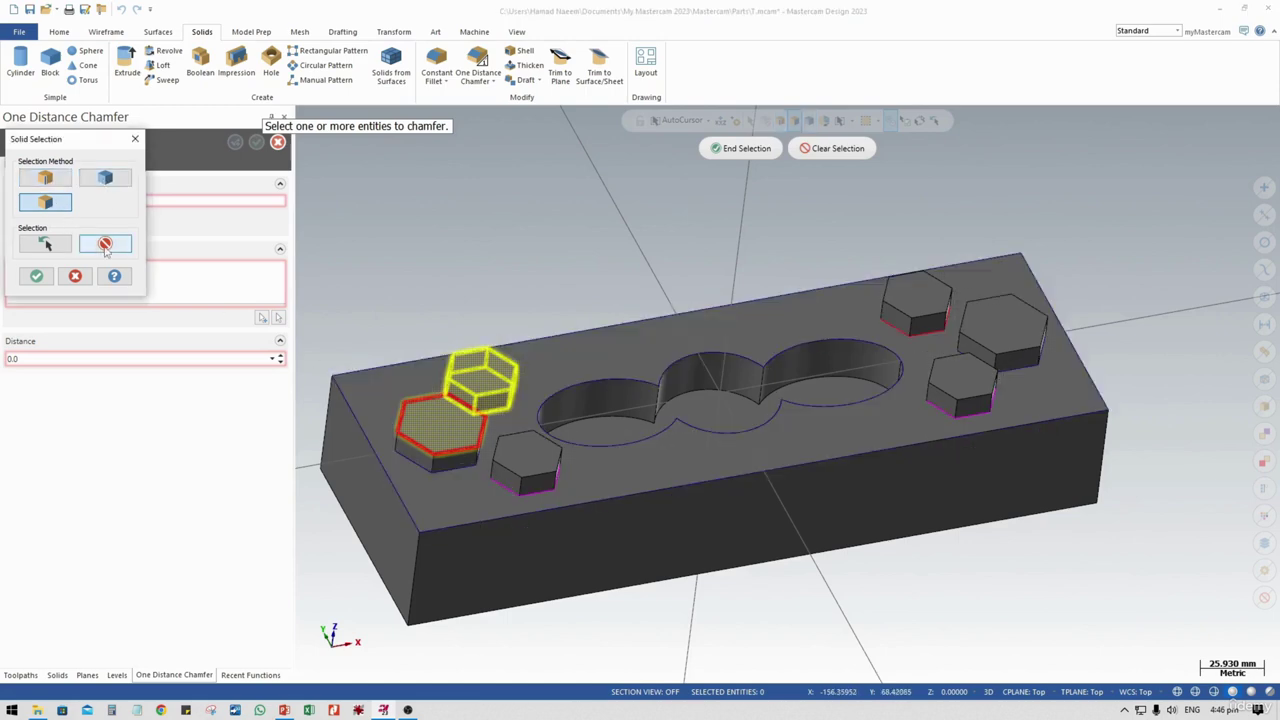
{"action": "left_click", "coordinate": [105, 245]}
Chamfer the top faces of all six hexagonal bosses with a distance of 2 mm
{"action": "left_click", "coordinate": [482, 370]}
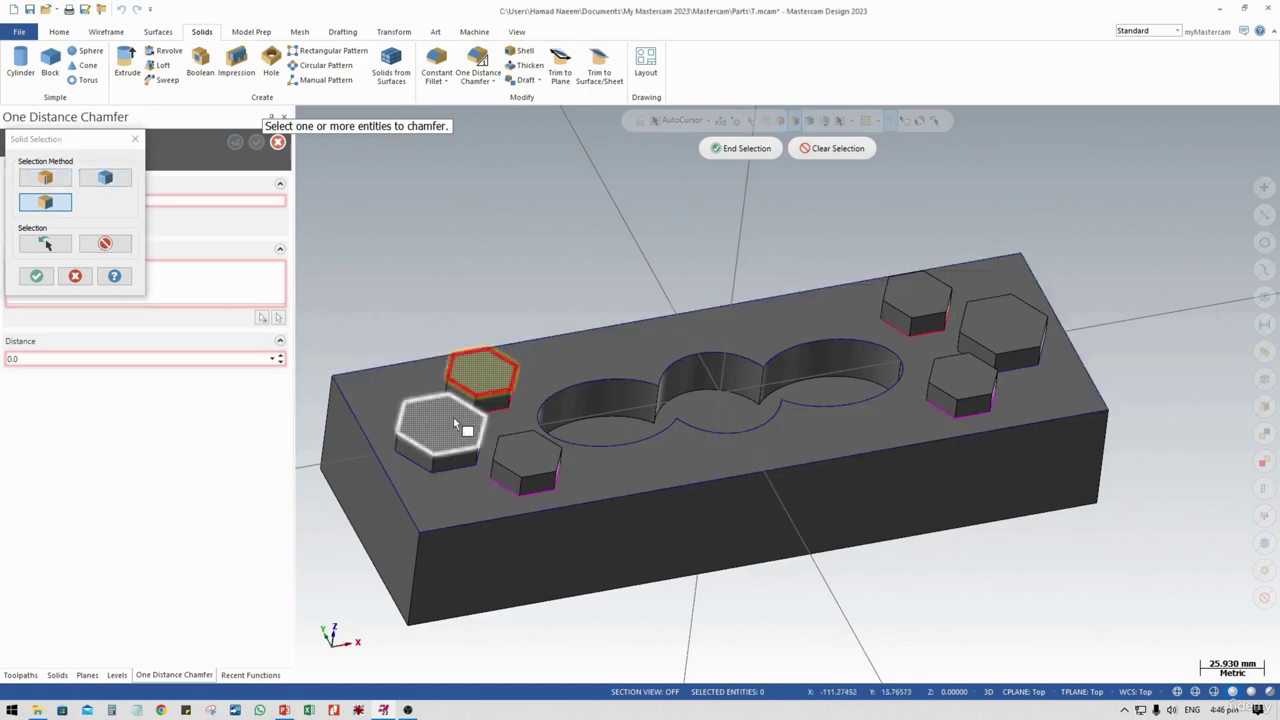
{"action": "left_click", "coordinate": [450, 422]}
{"action": "left_click", "coordinate": [520, 455]}
{"action": "left_click", "coordinate": [915, 295]}
{"action": "left_click", "coordinate": [1002, 325]}
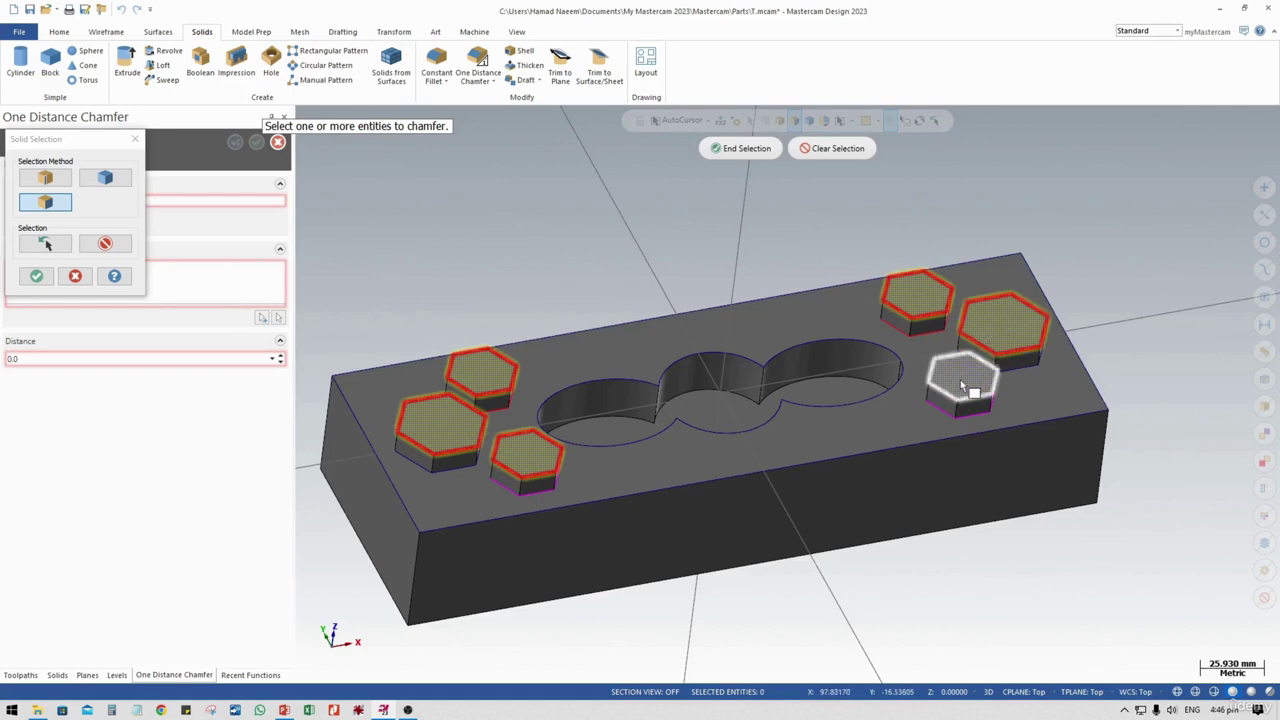
{"action": "left_click", "coordinate": [36, 276]}
{"action": "middle_click_drag", "start_coordinate": [622, 360], "coordinate": [876, 347]}
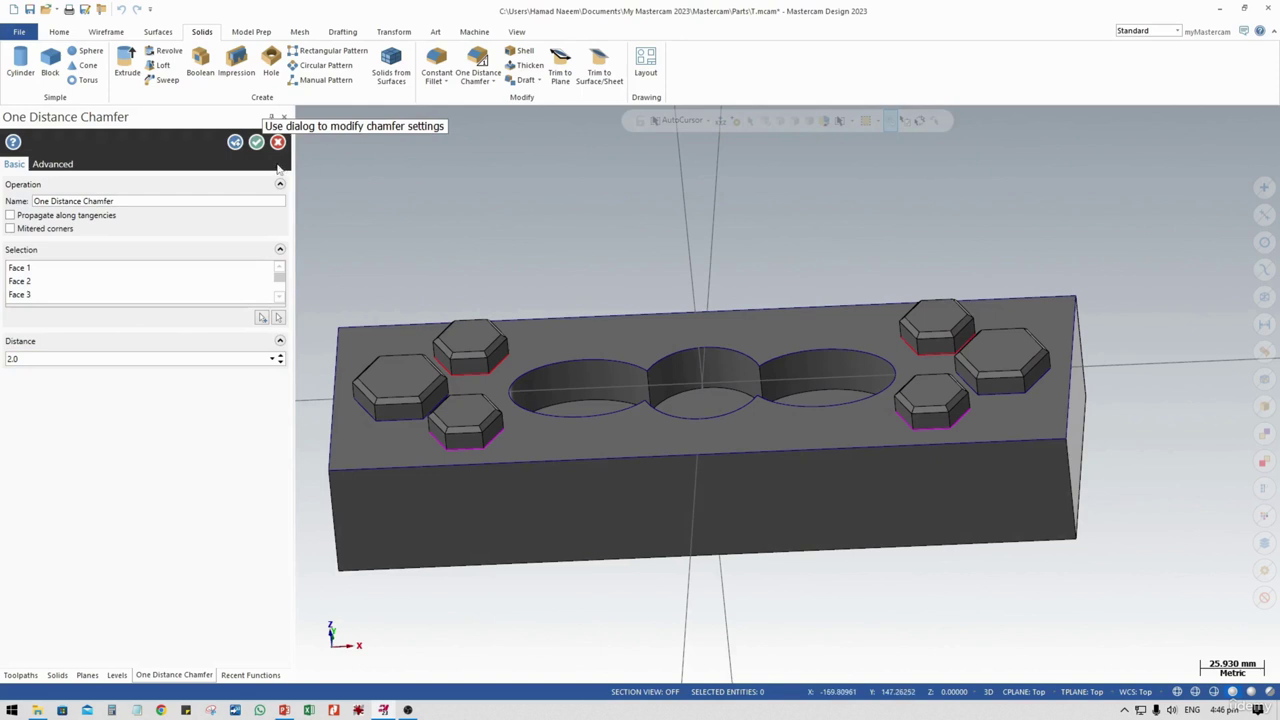
{"action": "left_click", "coordinate": [260, 143]}
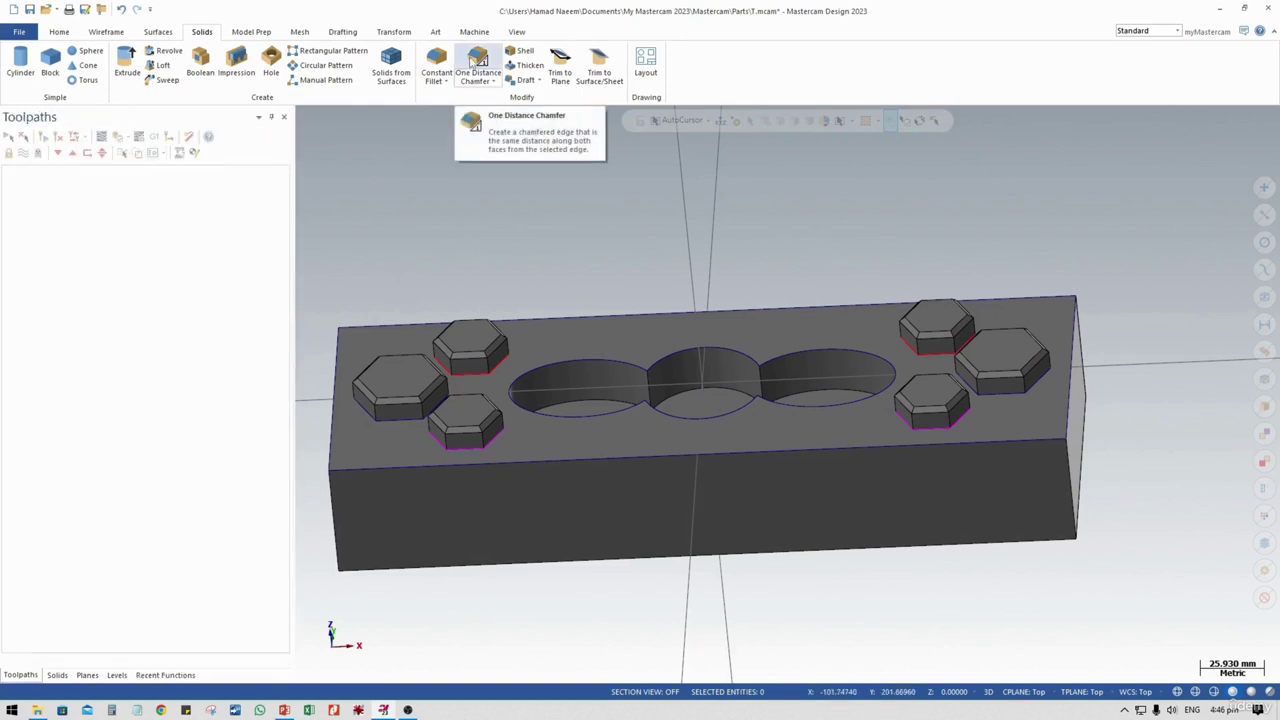
Start another One Distance Chamfer limited to edges and select the entire upper rim of the circle-and-ellipse pocket
{"action": "left_click", "coordinate": [479, 62]}
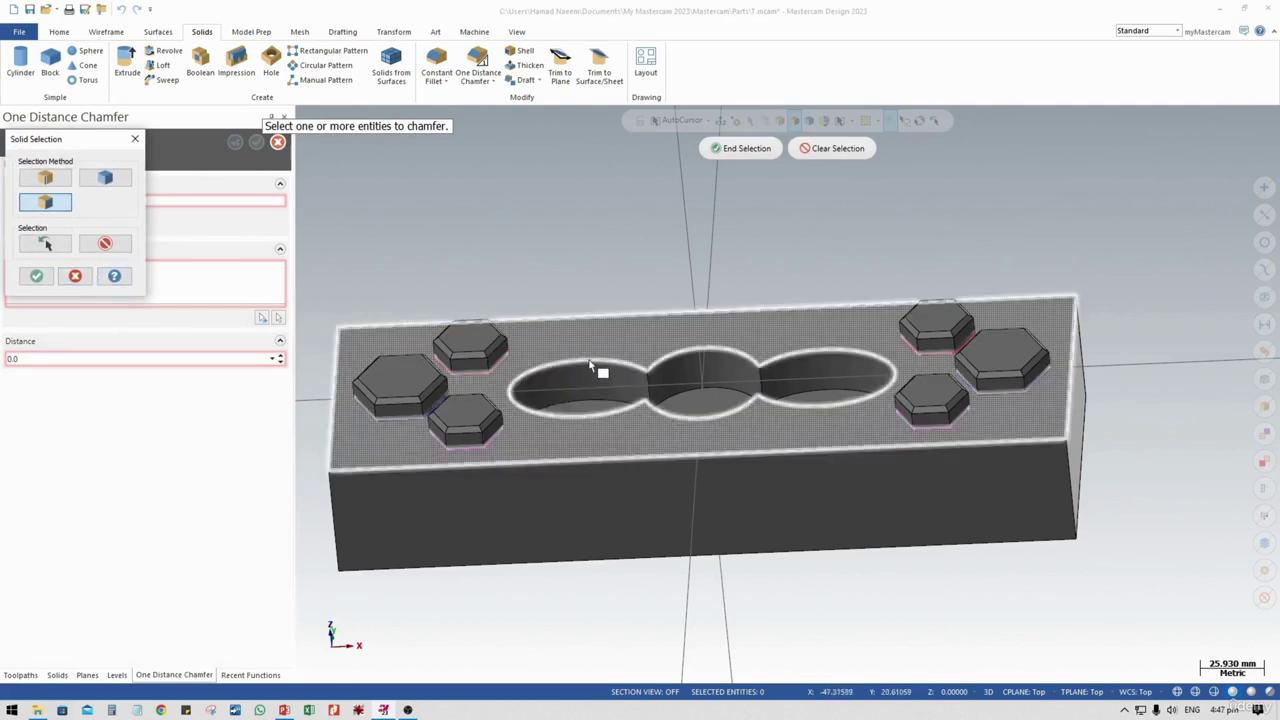
{"action": "left_click", "coordinate": [64, 186]}
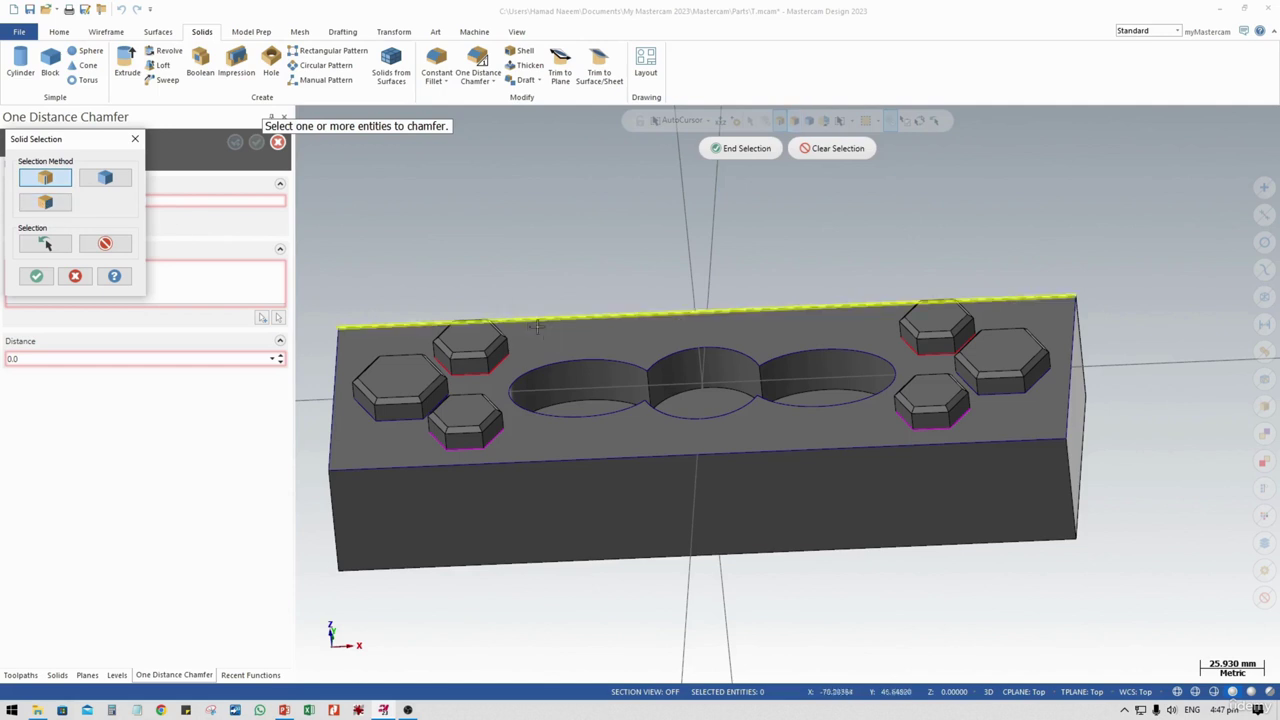
{"action": "left_click", "coordinate": [570, 420]}
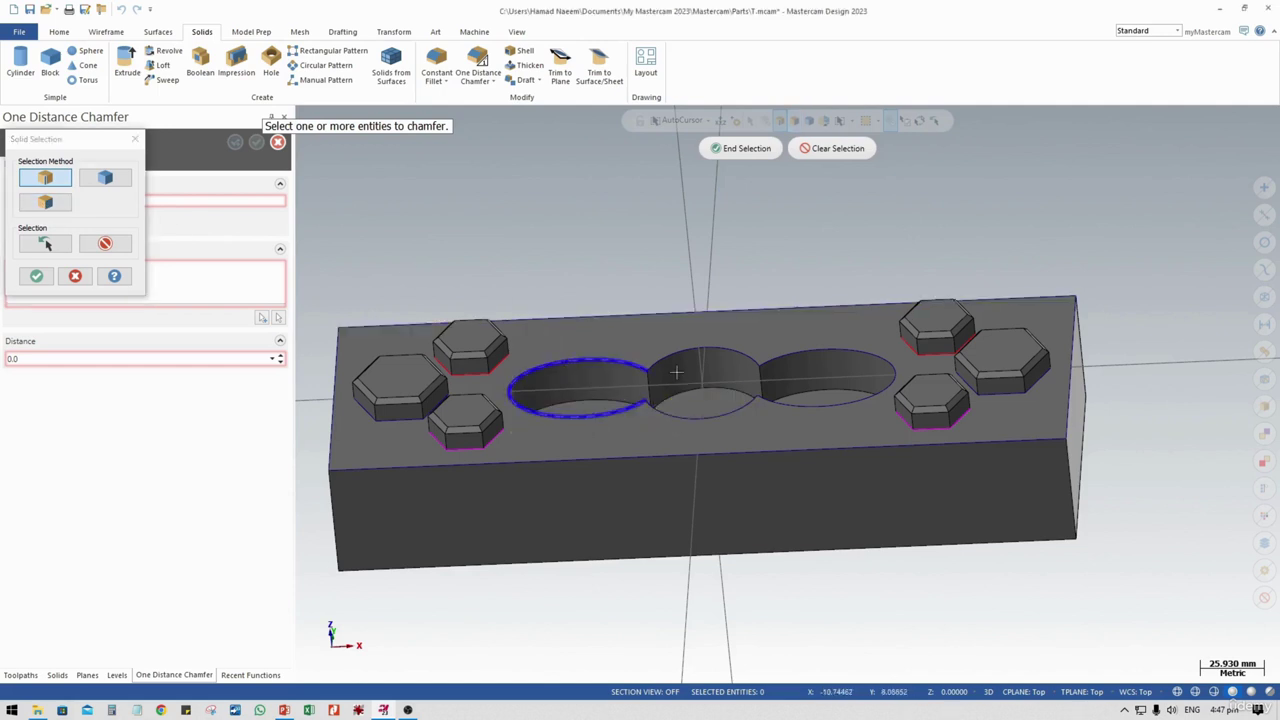
{"action": "left_click", "coordinate": [705, 350]}
{"action": "left_click", "coordinate": [814, 358]}
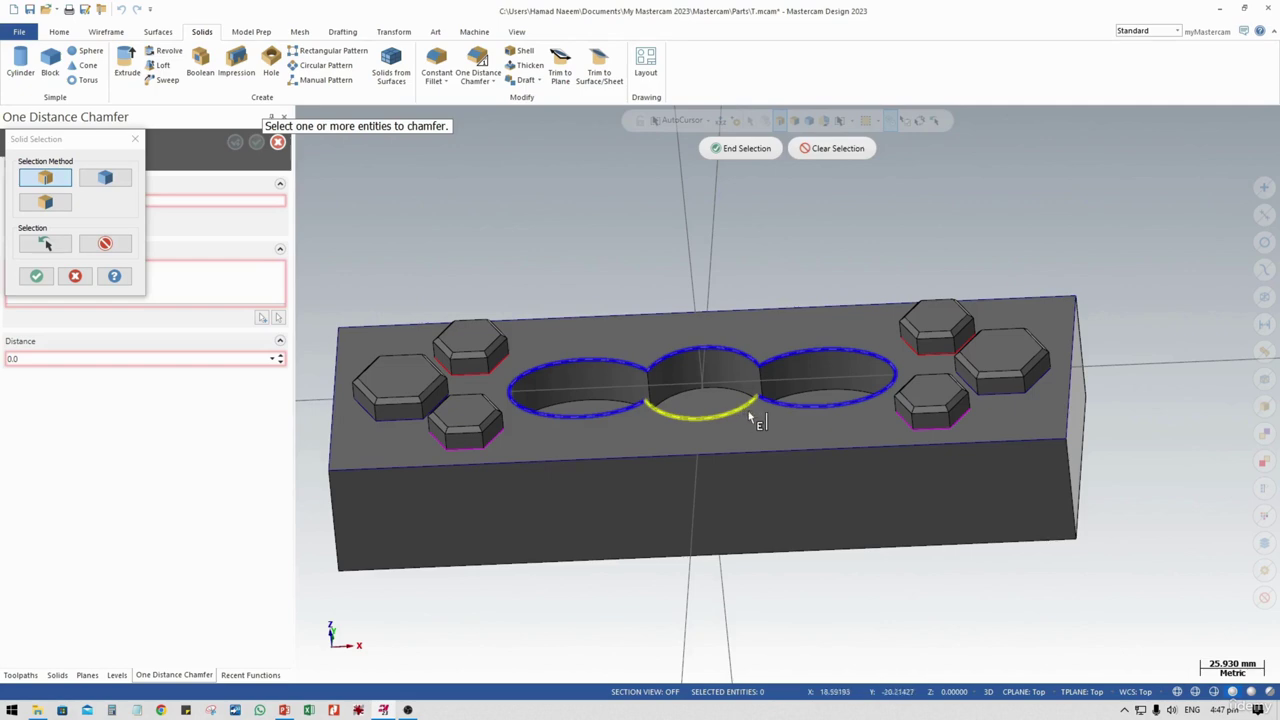
{"action": "left_click", "coordinate": [740, 149]}
Set the pocket rim's chamfer distance to 5 mm and apply it
{"action": "middle_click_drag", "start_coordinate": [681, 397], "coordinate": [655, 392]}
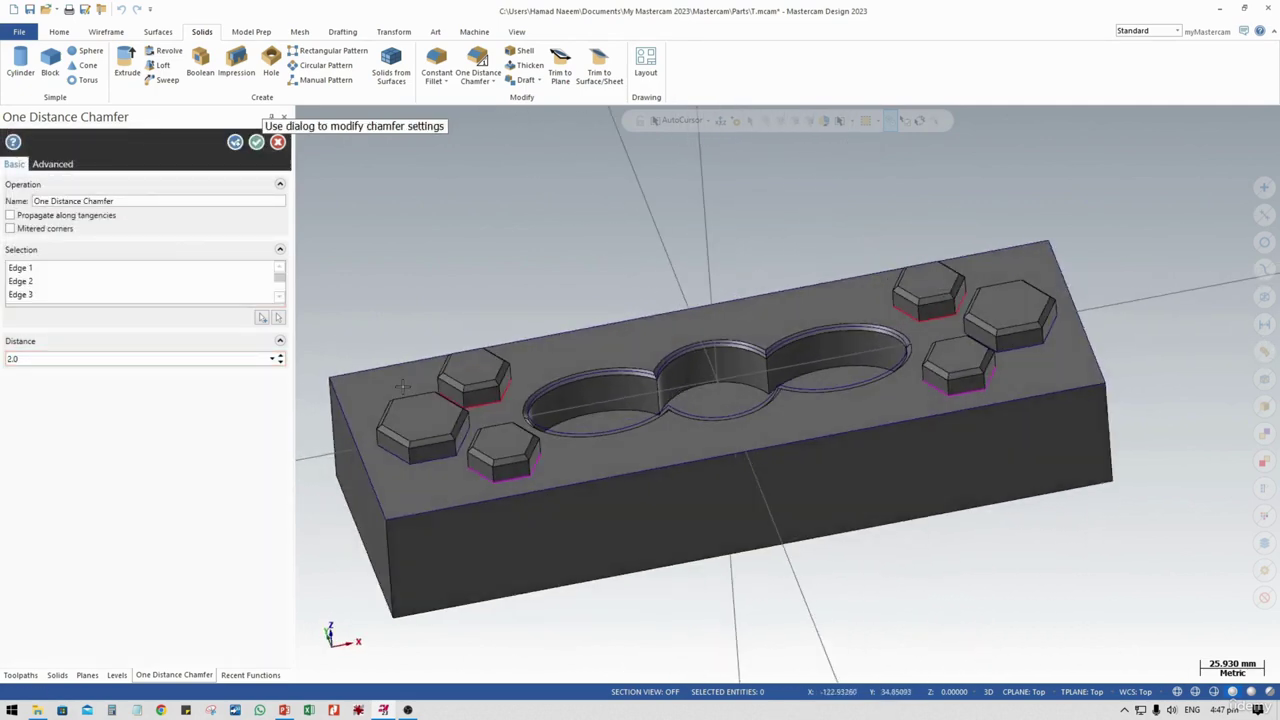
{"action": "left_click", "coordinate": [281, 357]}
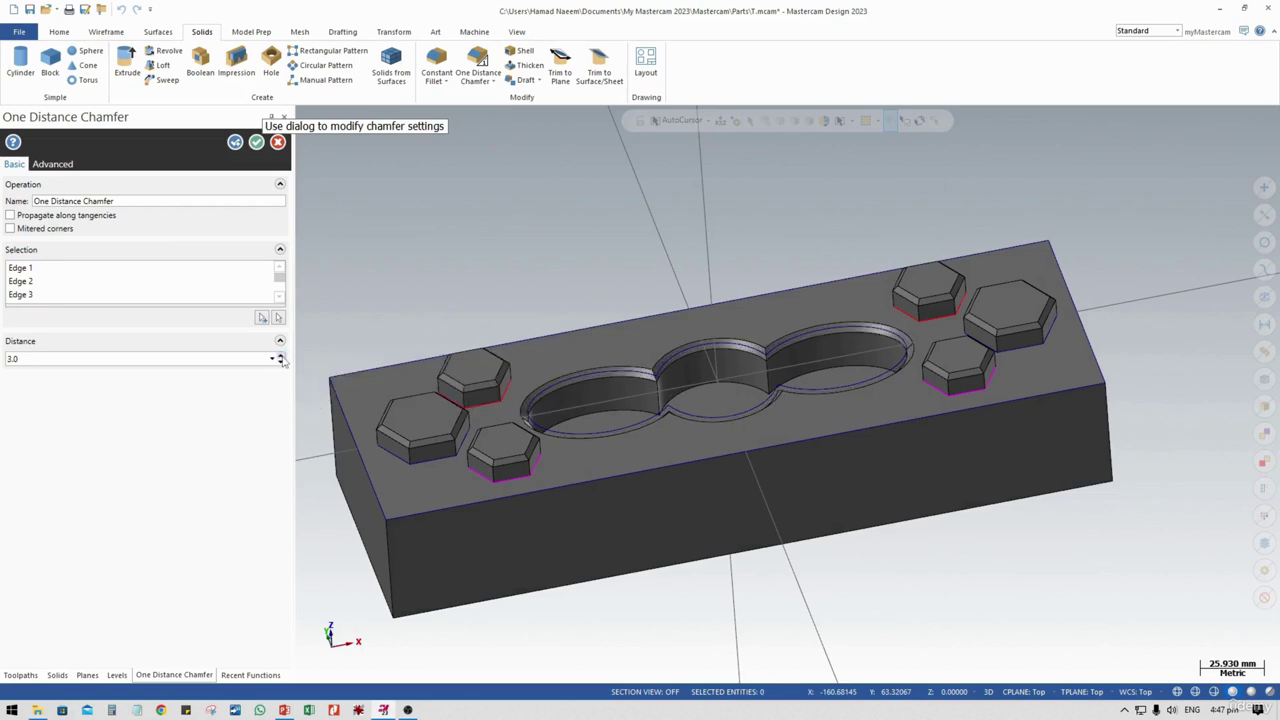
{"action": "left_click", "coordinate": [281, 357]}
{"action": "left_click", "coordinate": [281, 357]}
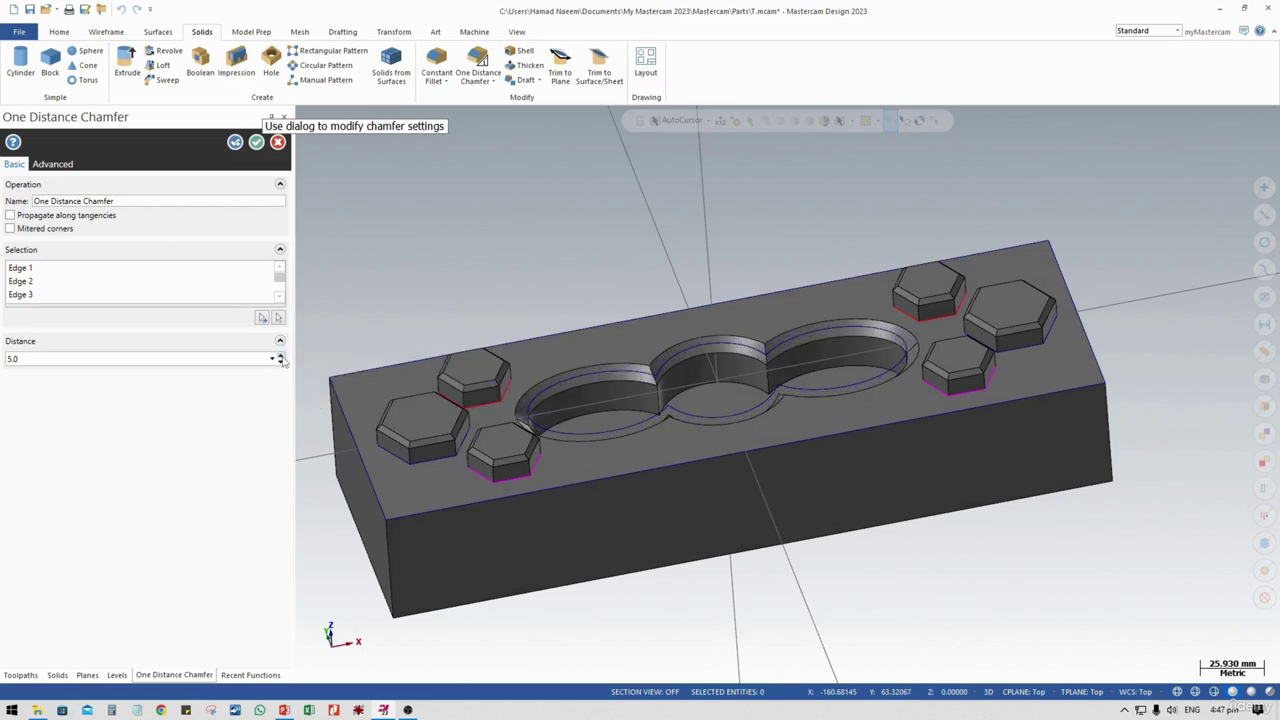
{"action": "middle_click_drag", "start_coordinate": [675, 412], "coordinate": [682, 465]}
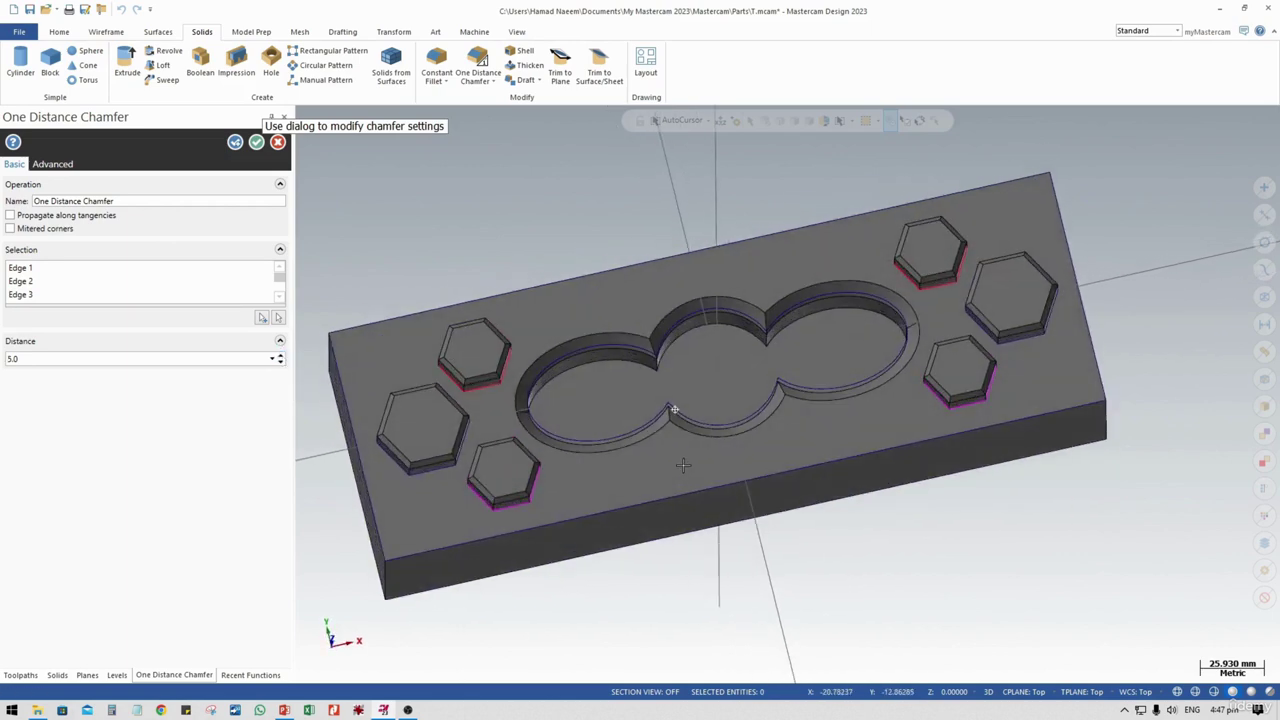
{"action": "left_click", "coordinate": [256, 142]}
Start a Constant Radius Fillet and select the four vertical corner edges of the block
{"action": "mouse_move", "coordinate": [680, 400]}
{"action": "middle_mouse_down"}
{"action": "mouse_move", "coordinate": [690, 420]}
{"action": "mouse_move", "coordinate": [685, 380]}
{"action": "middle_mouse_up"}
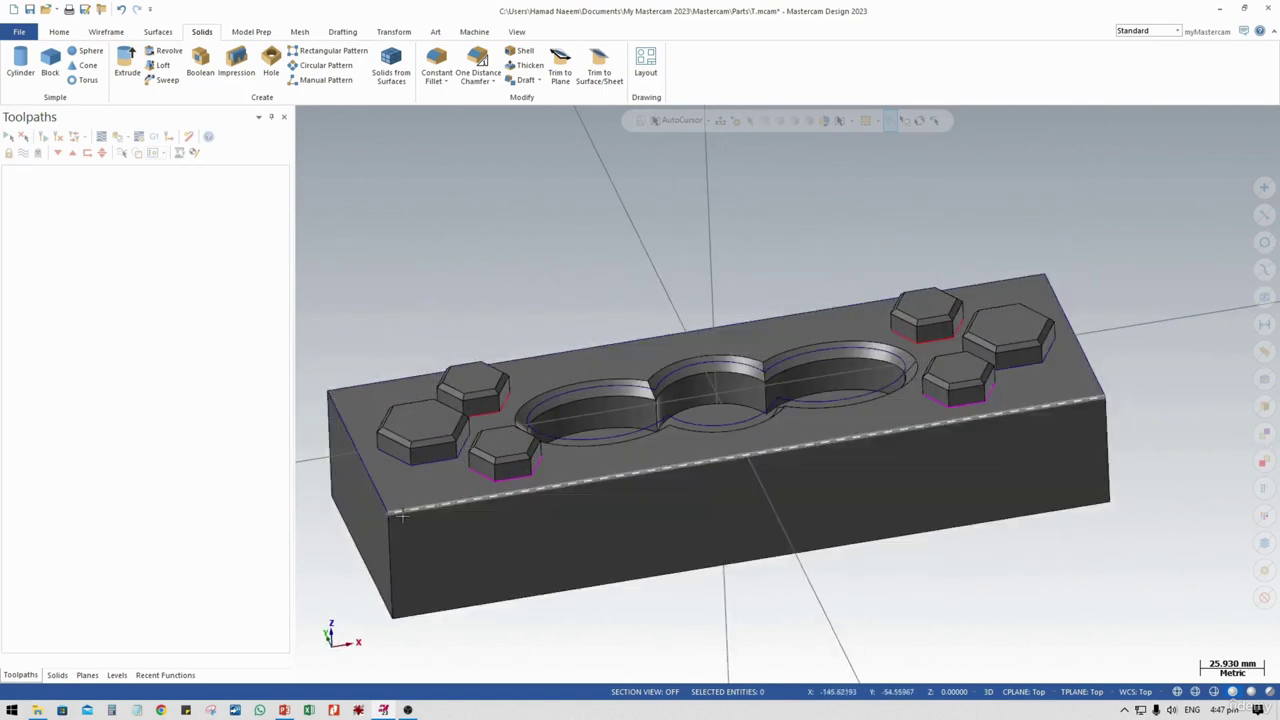
{"action": "middle_click_drag", "start_coordinate": [585, 476], "coordinate": [667, 454]}
{"action": "left_click", "coordinate": [438, 67]}
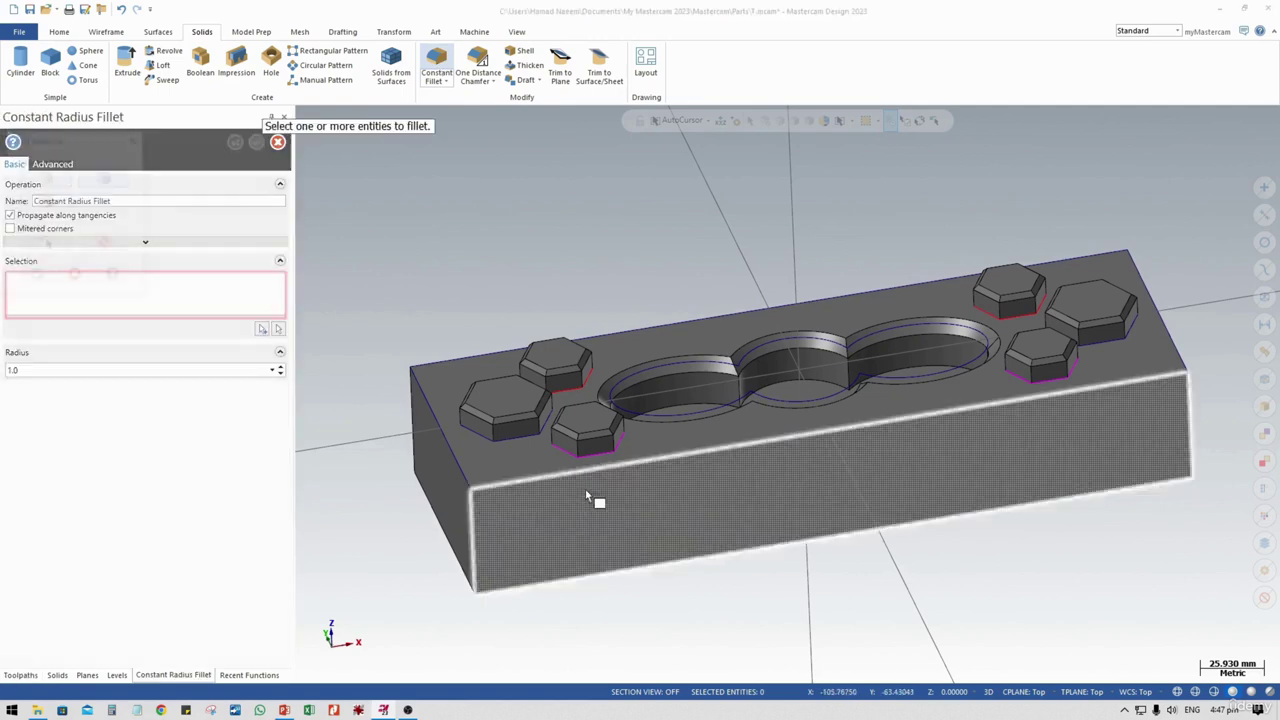
{"action": "left_click", "coordinate": [477, 530]}
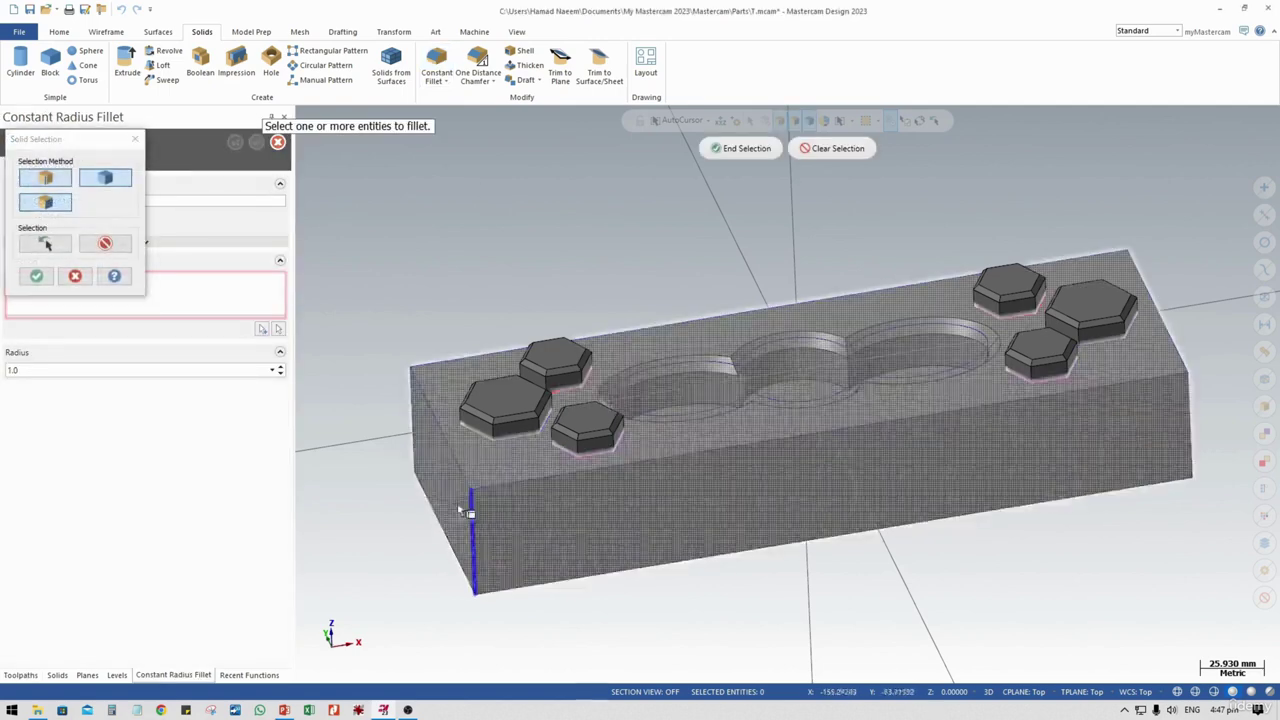
{"action": "left_click", "coordinate": [412, 420]}
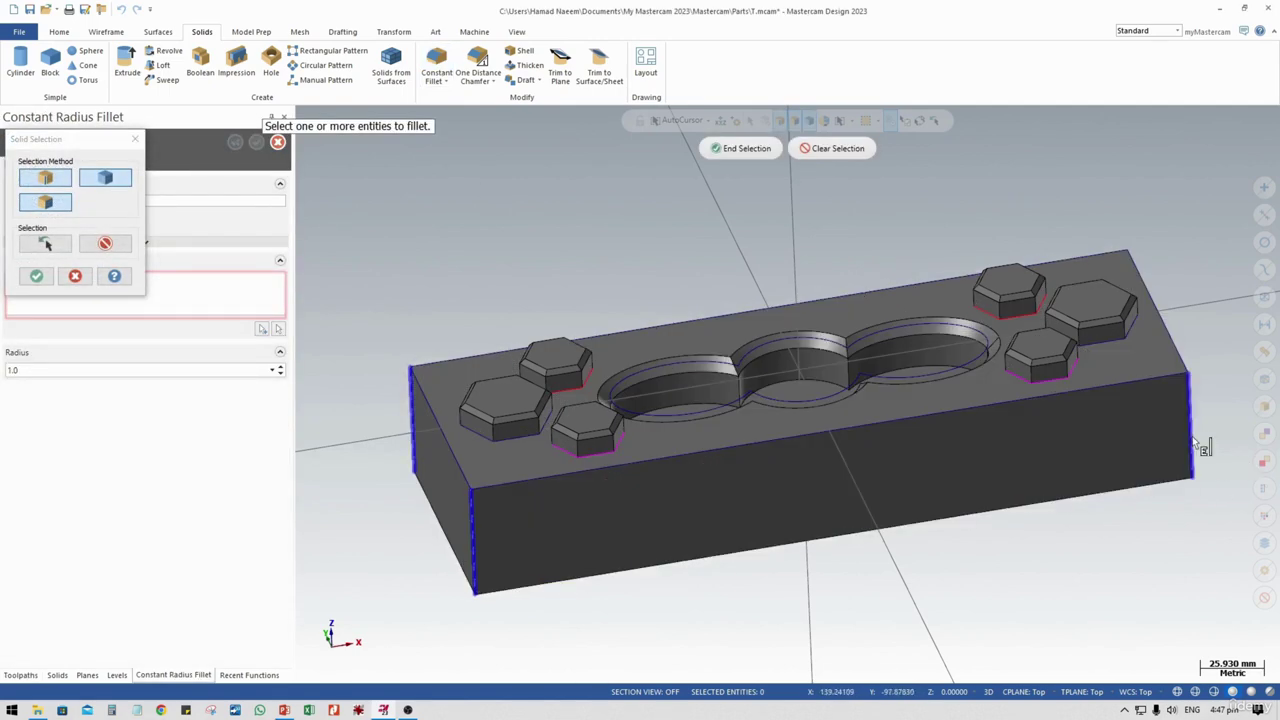
{"action": "key", "text": "alt+1"}
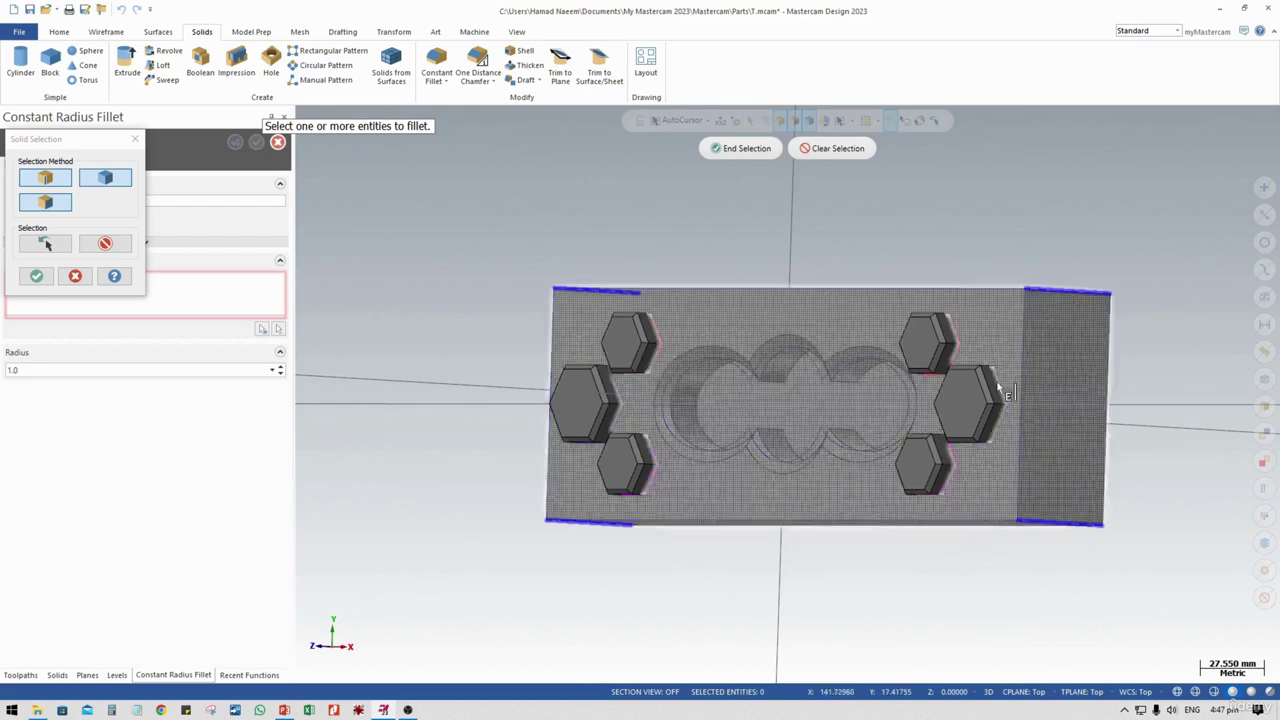
{"action": "middle_click_drag", "start_coordinate": [1000, 390], "coordinate": [590, 177]}
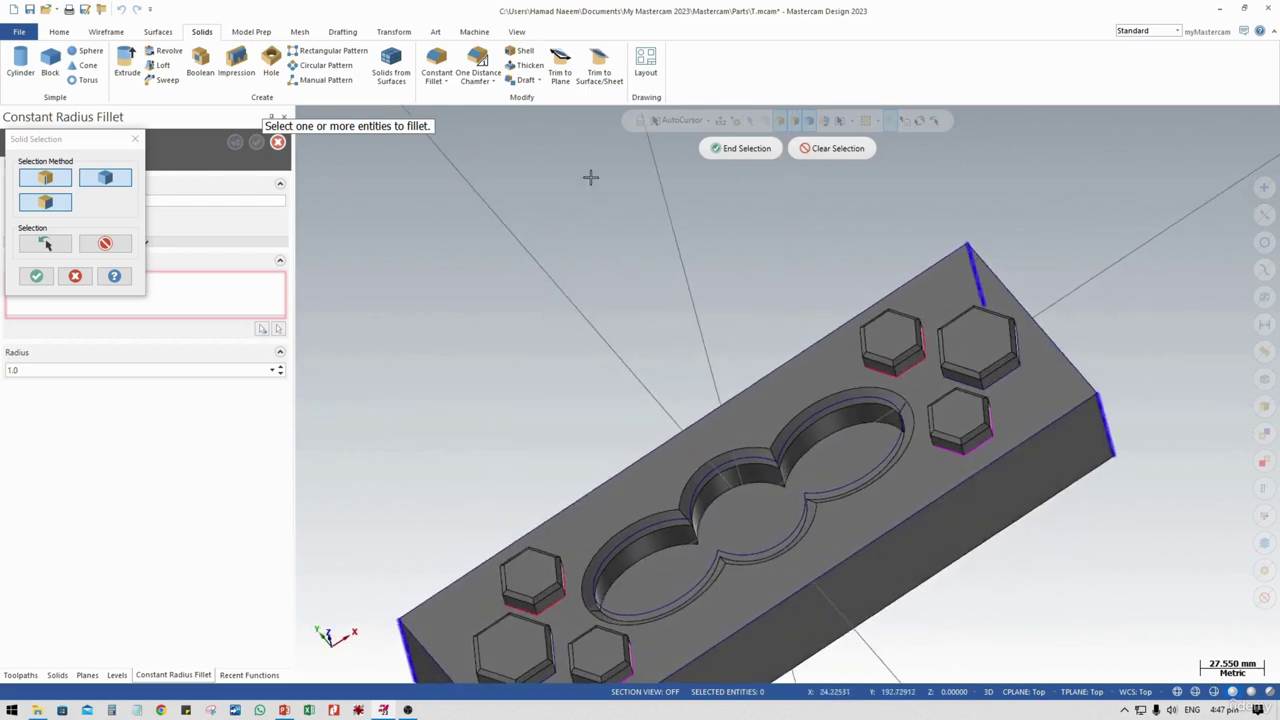
{"action": "left_click", "coordinate": [740, 148]}
{"action": "middle_click_drag", "start_coordinate": [651, 443], "coordinate": [729, 287]}
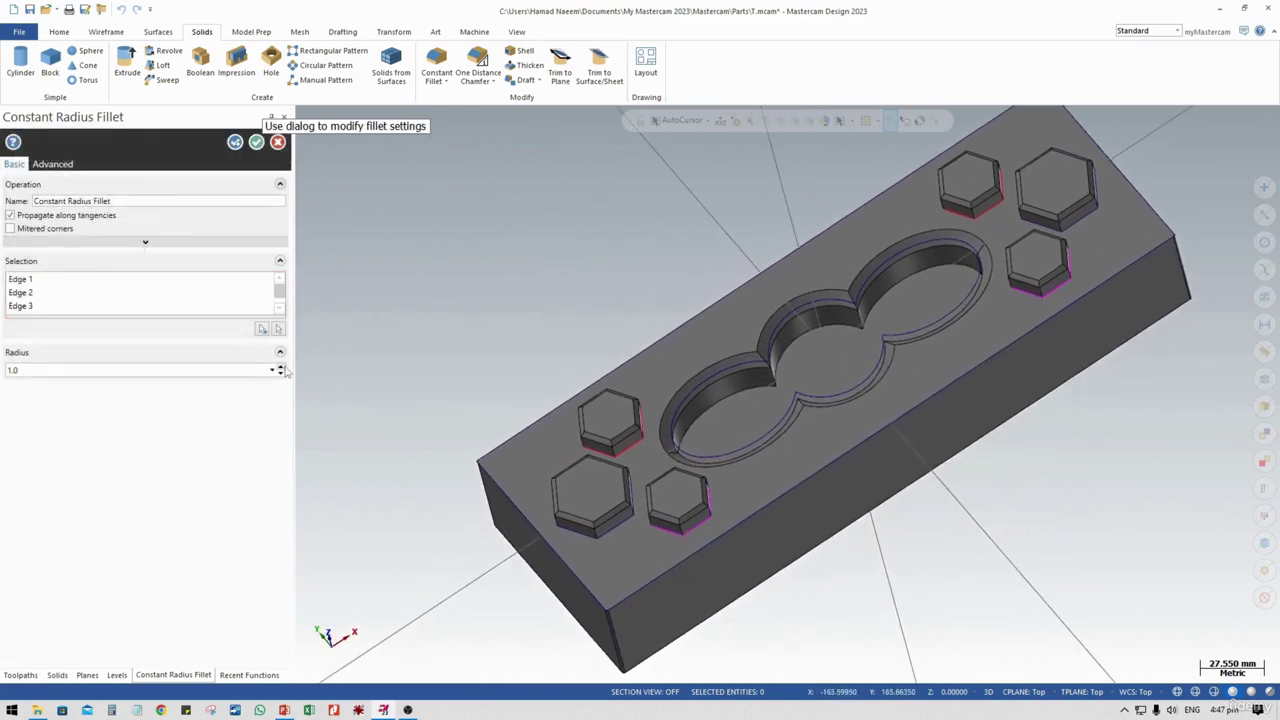
Set the fillet radius of the block's four vertical corner edges to 9 mm and apply it
{"action": "left_click", "coordinate": [284, 367]}
{"action": "left_click", "coordinate": [284, 367]}
{"action": "left_click", "coordinate": [284, 367]}
{"action": "left_click", "coordinate": [284, 367]}
{"action": "left_click", "coordinate": [284, 367]}
{"action": "left_click", "coordinate": [284, 367]}
{"action": "left_click", "coordinate": [284, 367]}
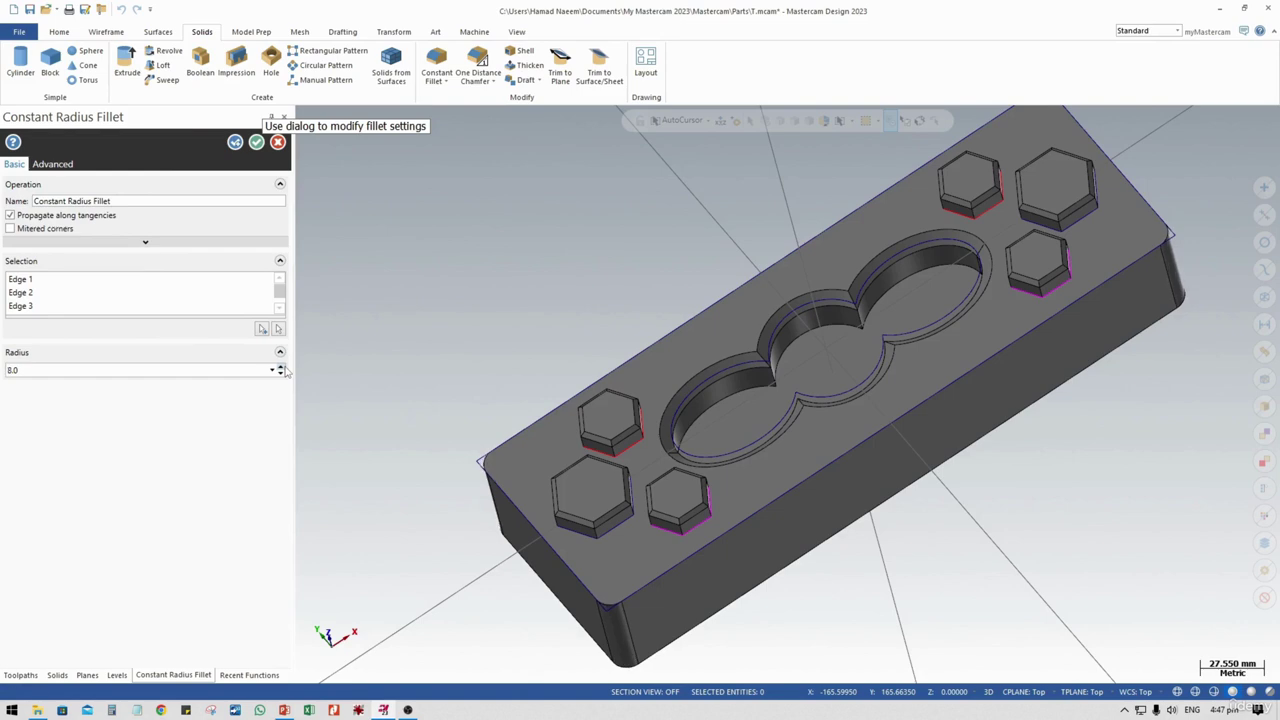
{"action": "left_click", "coordinate": [283, 374]}
{"action": "left_click", "coordinate": [284, 367]}
{"action": "left_click", "coordinate": [284, 367]}
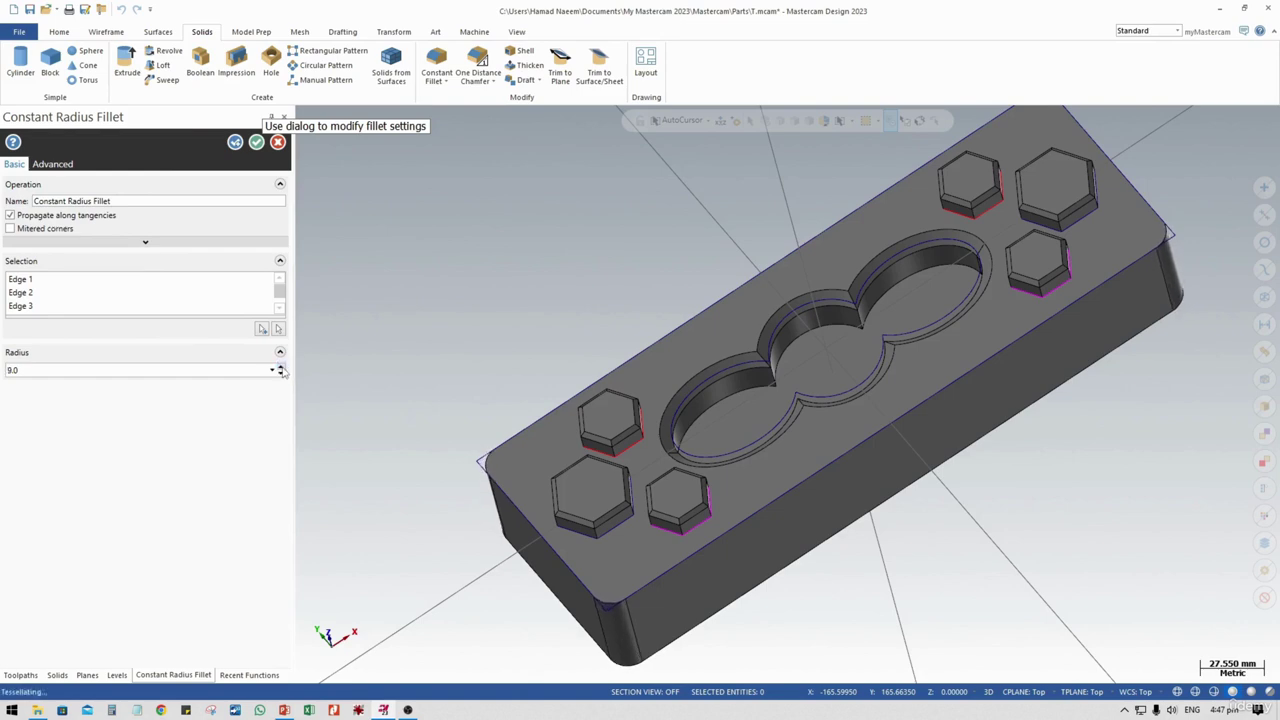
{"action": "left_click", "coordinate": [256, 143]}
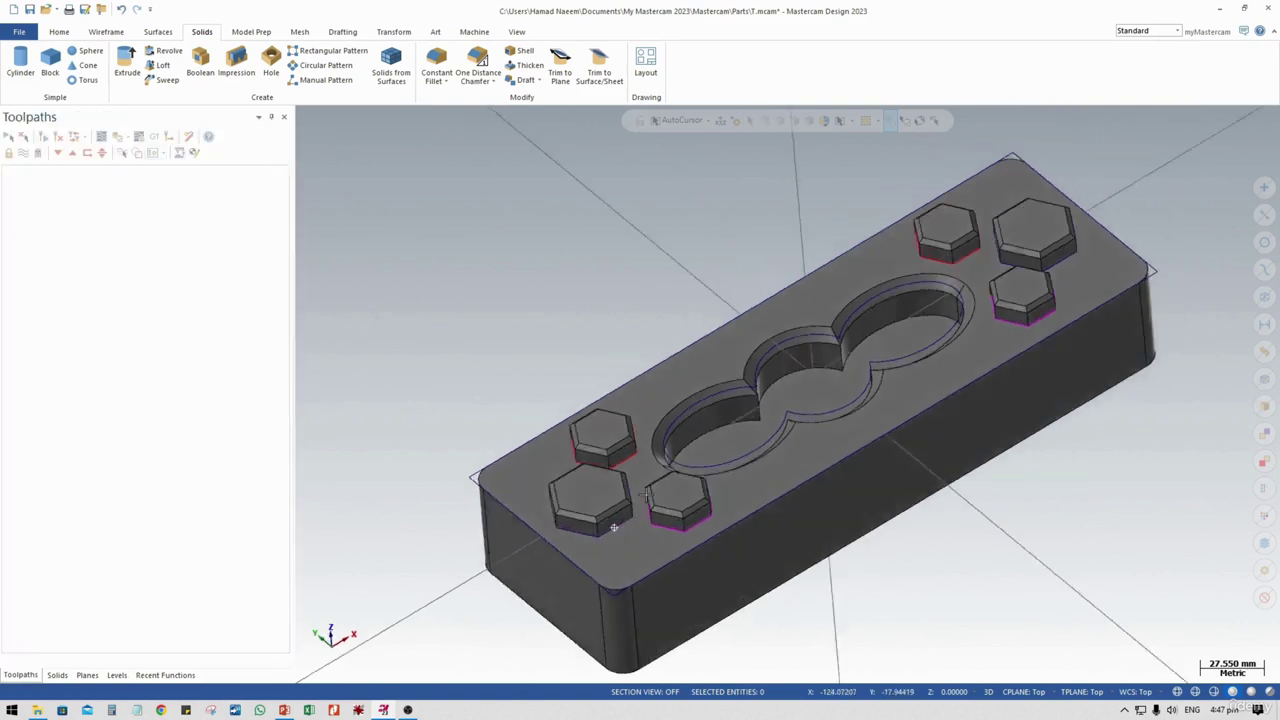
{"action": "middle_click_drag", "start_coordinate": [640, 400], "coordinate": [838, 387]}
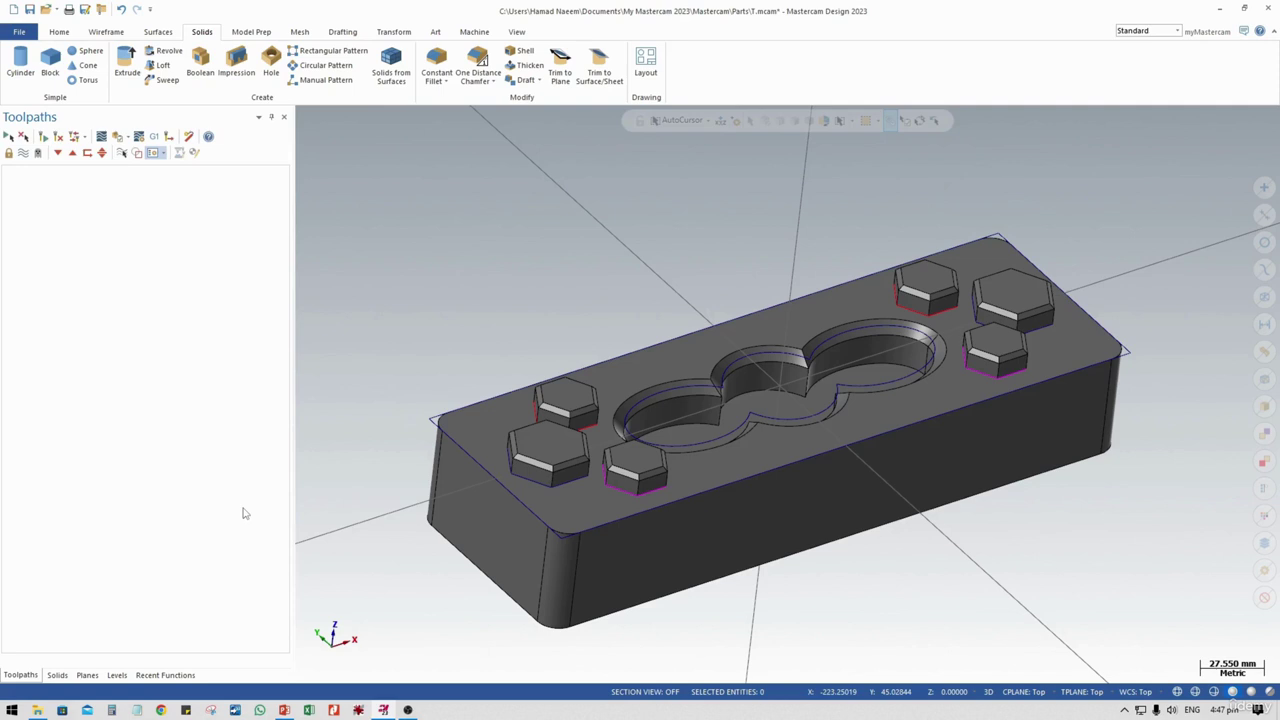
Add a machine group using the default mill machine
{"action": "left_click", "coordinate": [480, 33]}
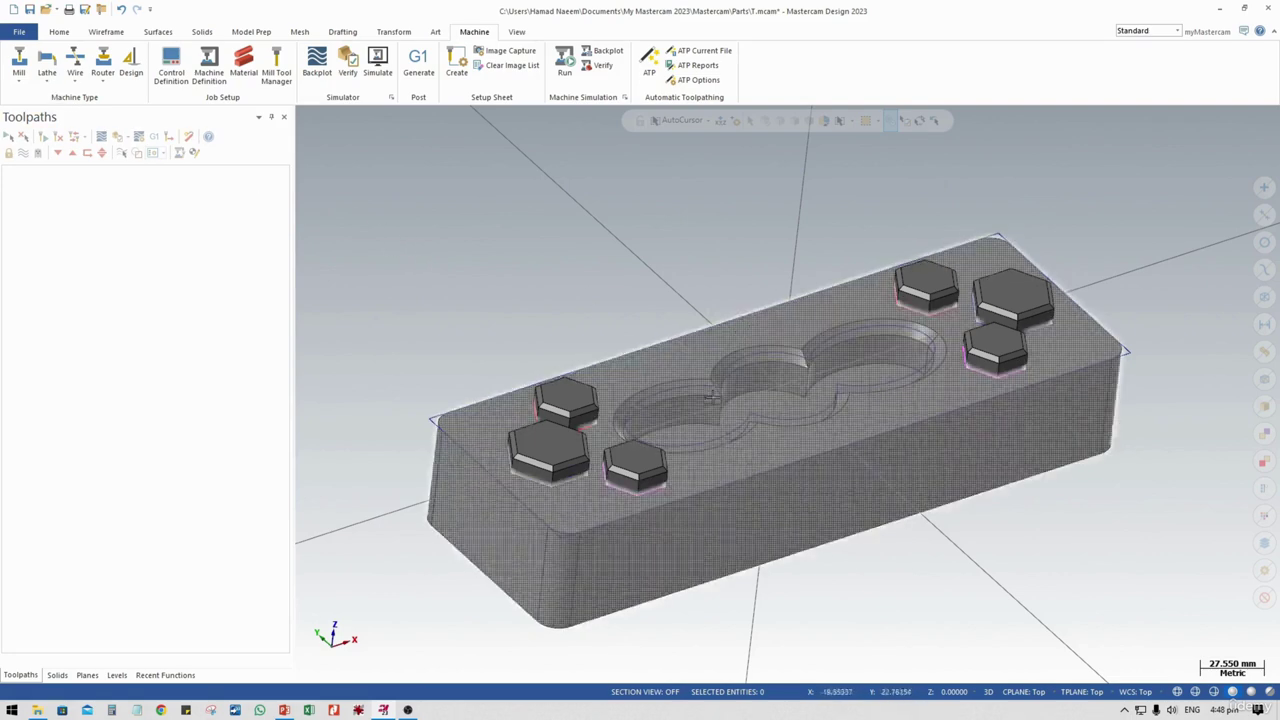
{"action": "middle_click_drag", "start_coordinate": [802, 438], "coordinate": [755, 460]}
{"action": "middle_click_drag", "start_coordinate": [676, 433], "coordinate": [745, 430]}
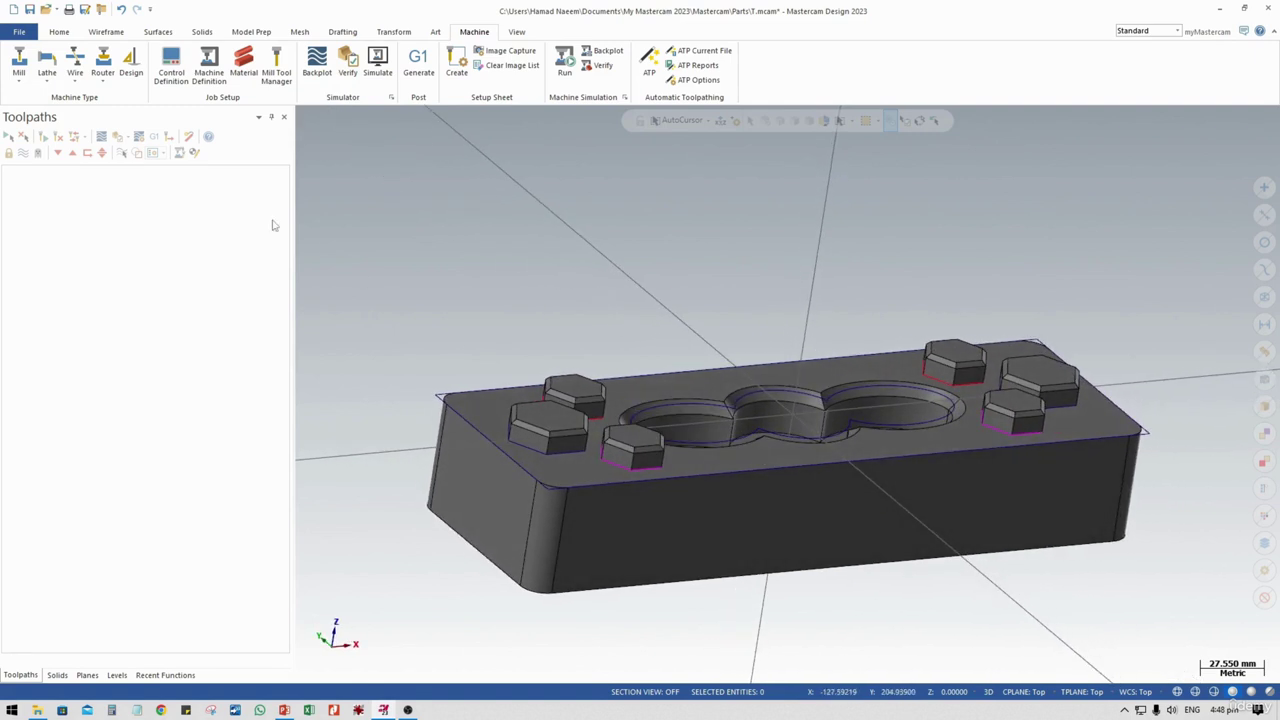
{"action": "left_click", "coordinate": [28, 86]}
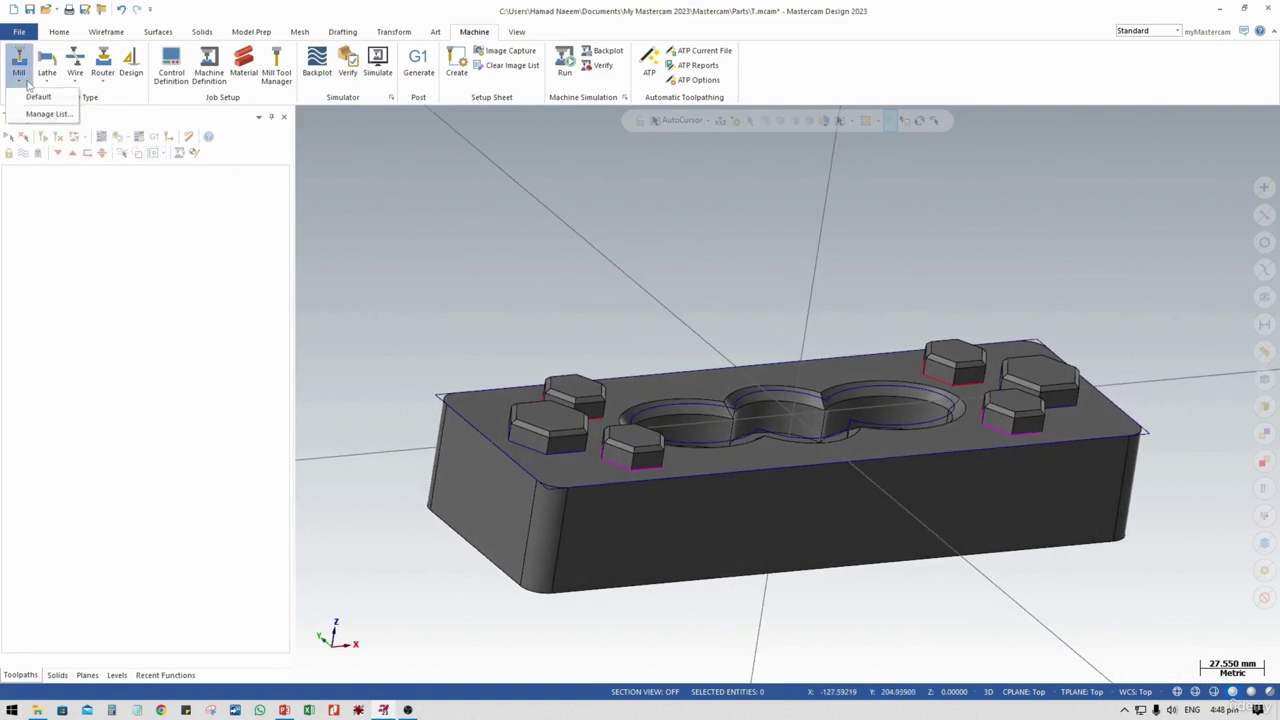
{"action": "left_click", "coordinate": [31, 97]}
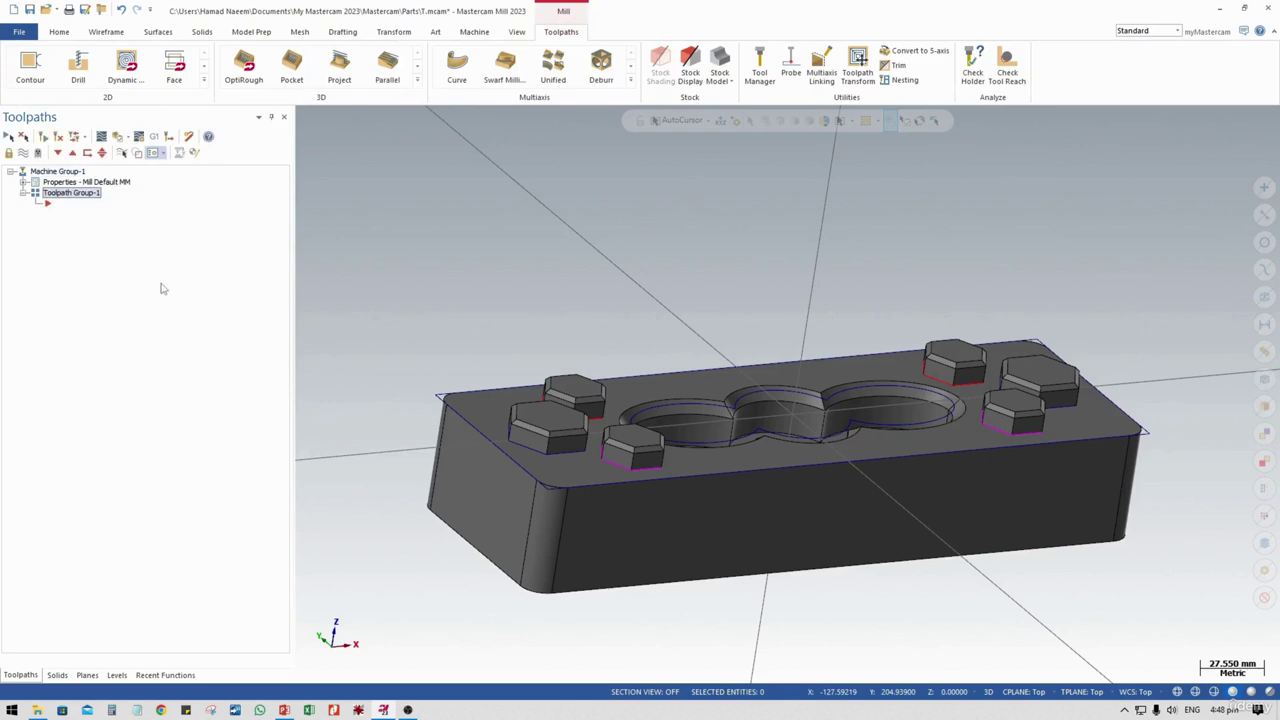
Start a 3D Dynamic OptiRough toolpath and move its settings dialog so it covers less of the part
{"action": "middle_click_drag", "start_coordinate": [690, 420], "coordinate": [695, 493]}
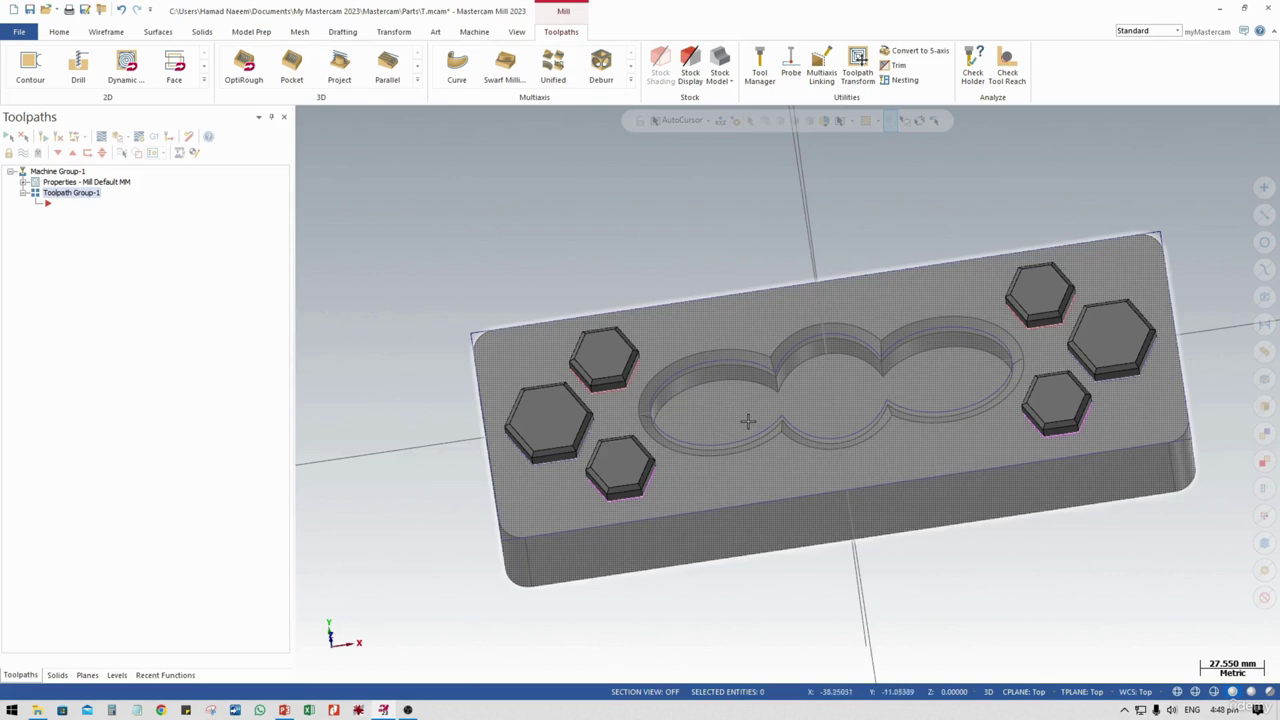
{"action": "middle_click_drag", "start_coordinate": [745, 421], "coordinate": [827, 394]}
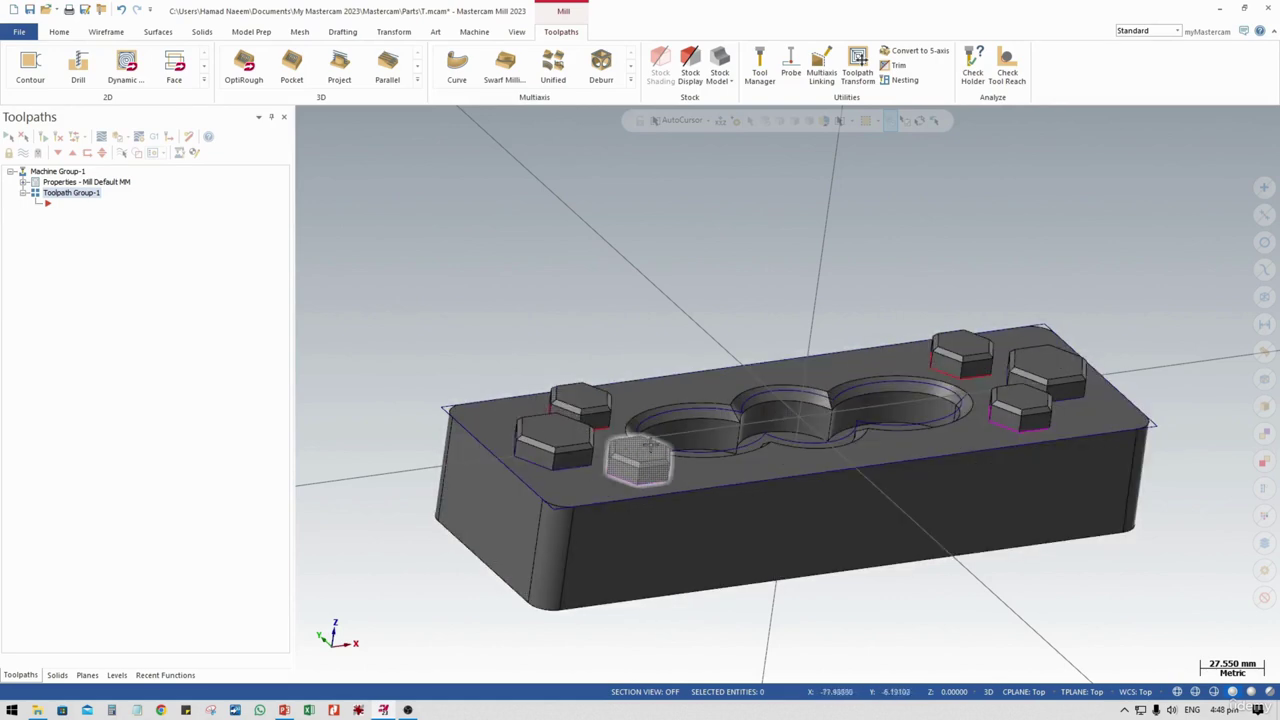
{"action": "middle_click_drag", "start_coordinate": [640, 445], "coordinate": [679, 440]}
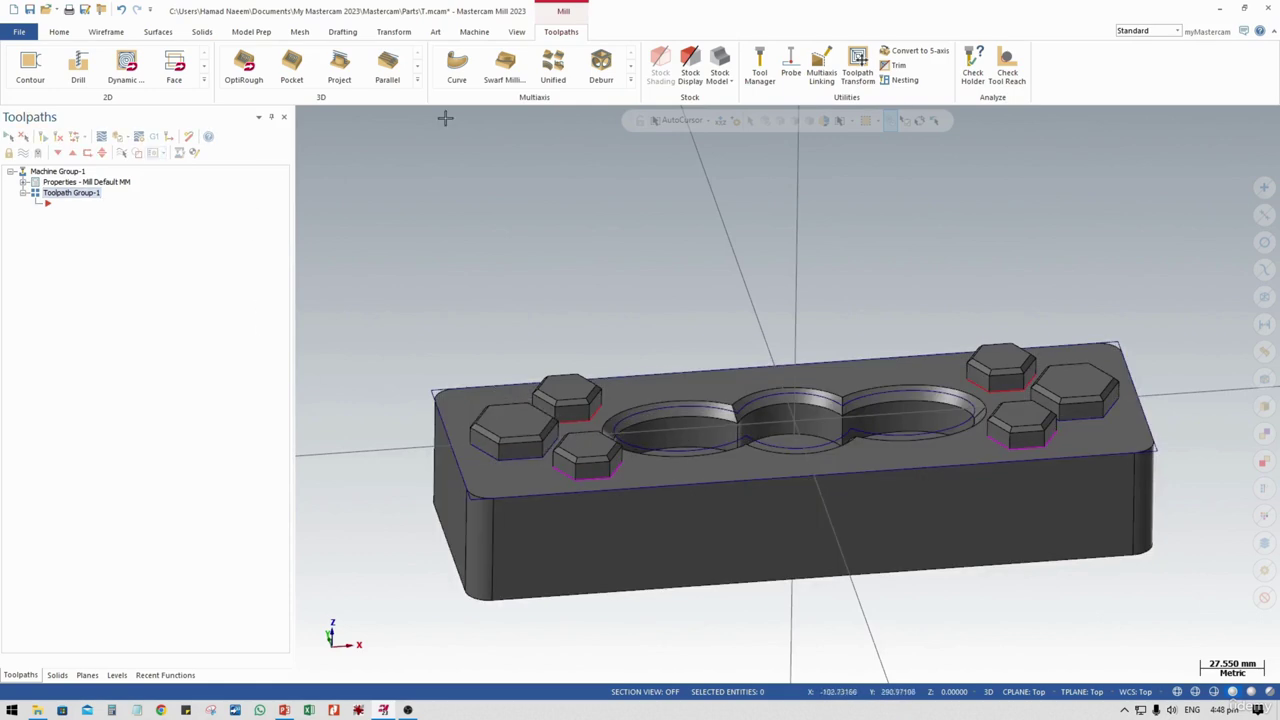
{"action": "left_click", "coordinate": [418, 81]}
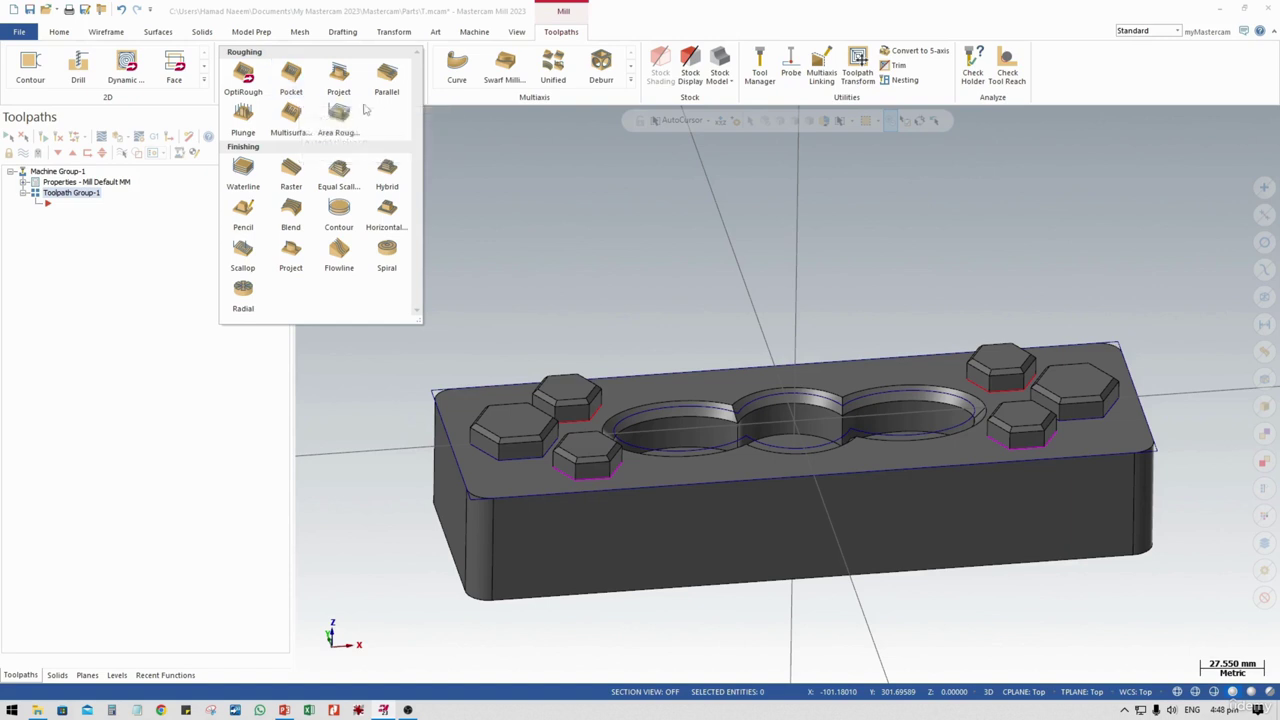
{"action": "left_click", "coordinate": [760, 424]}
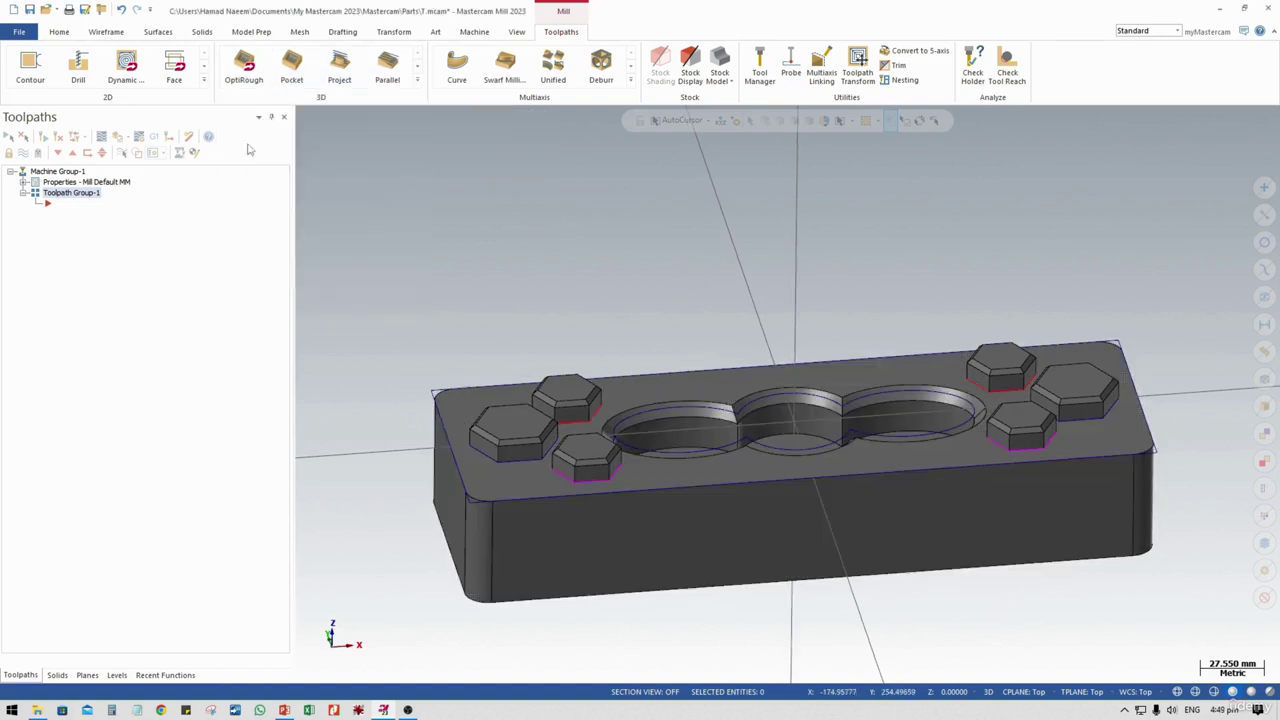
{"action": "left_click", "coordinate": [417, 80]}
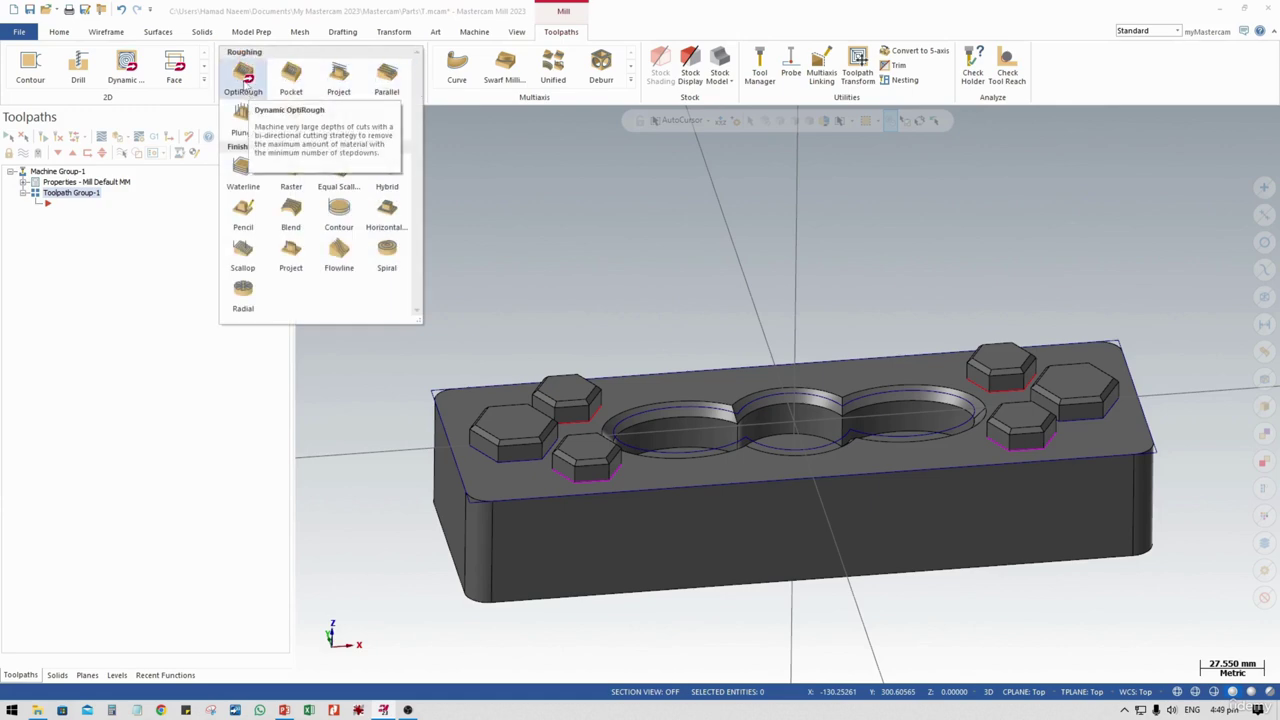
{"action": "left_click", "coordinate": [243, 76]}
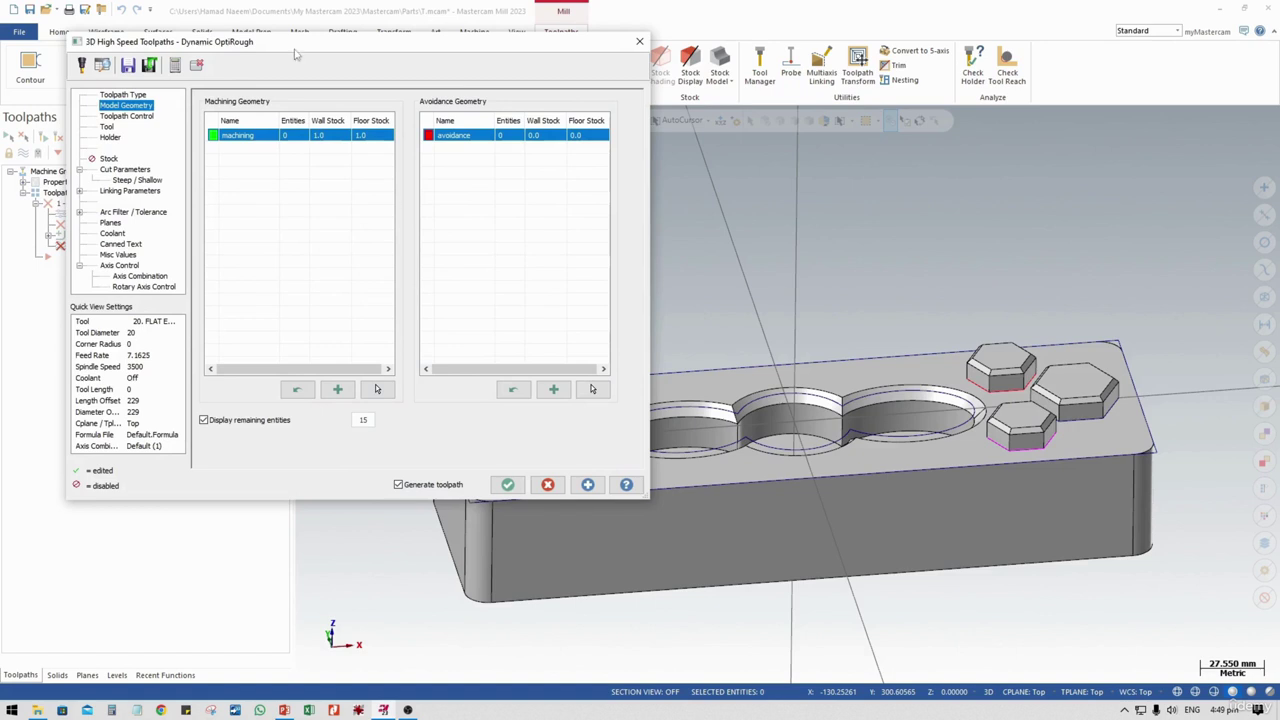
{"action": "left_click_drag", "start_coordinate": [290, 49], "coordinate": [410, 37]}
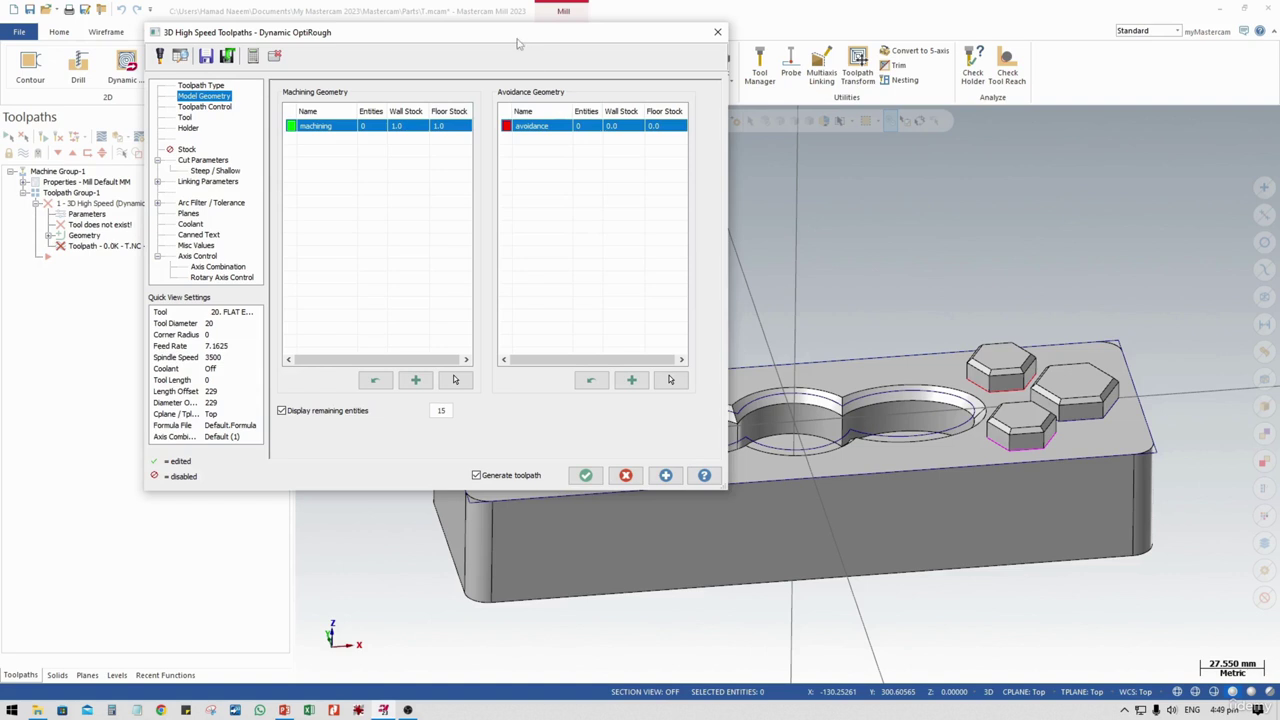
{"action": "left_click_drag", "start_coordinate": [518, 43], "coordinate": [470, 24]}
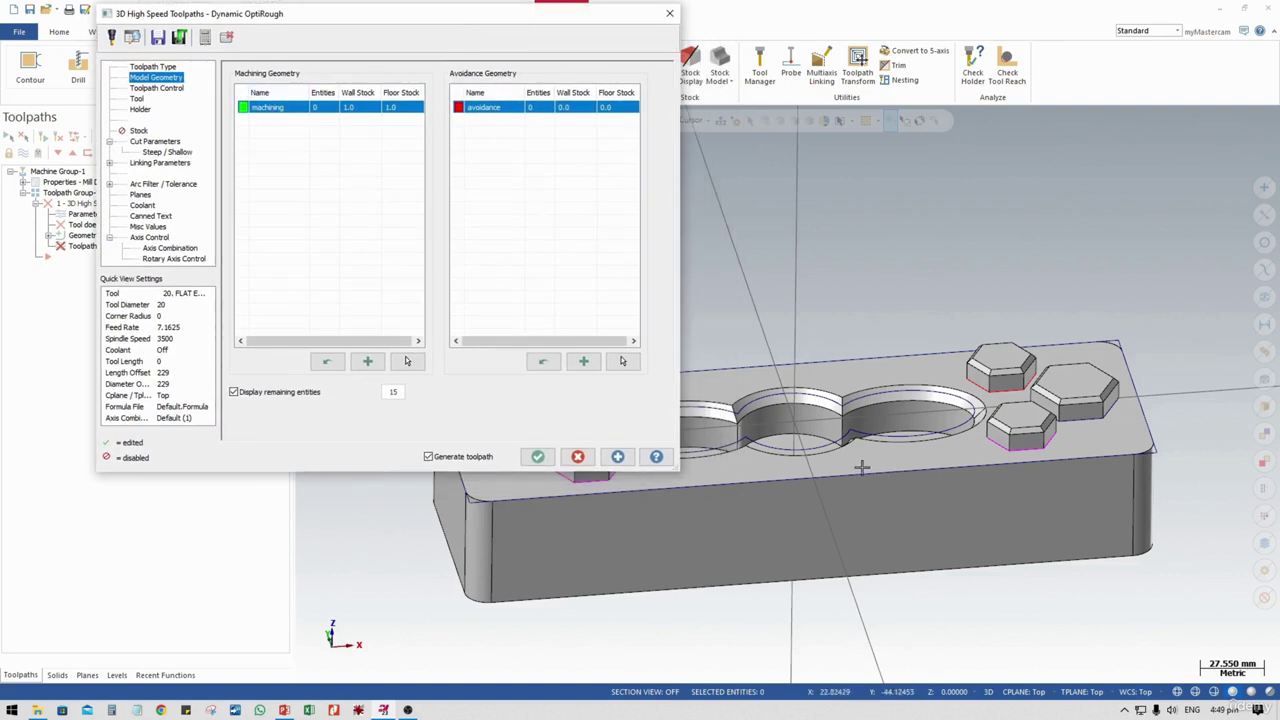
Select all faces of the entire solid part as the machining geometry of the OptiRough toolpath
{"action": "middle_click_drag", "start_coordinate": [862, 467], "coordinate": [984, 512]}
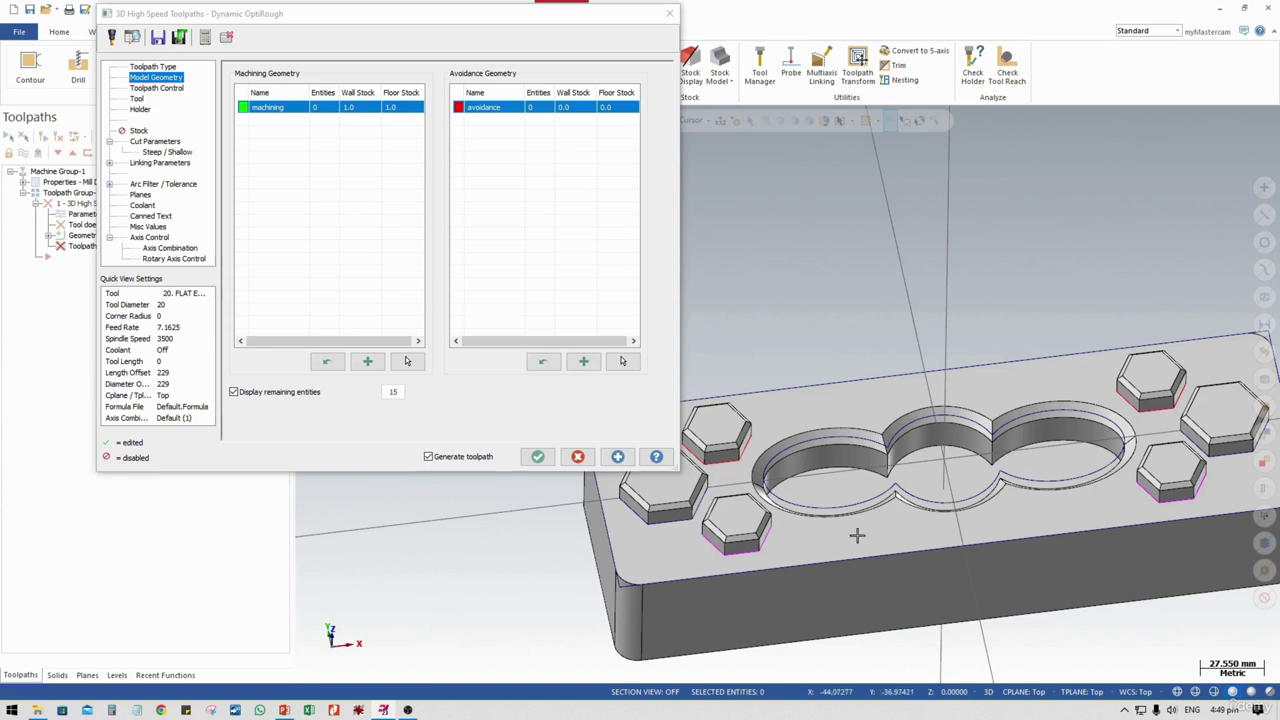
{"action": "middle_click_drag", "start_coordinate": [854, 531], "coordinate": [851, 496]}
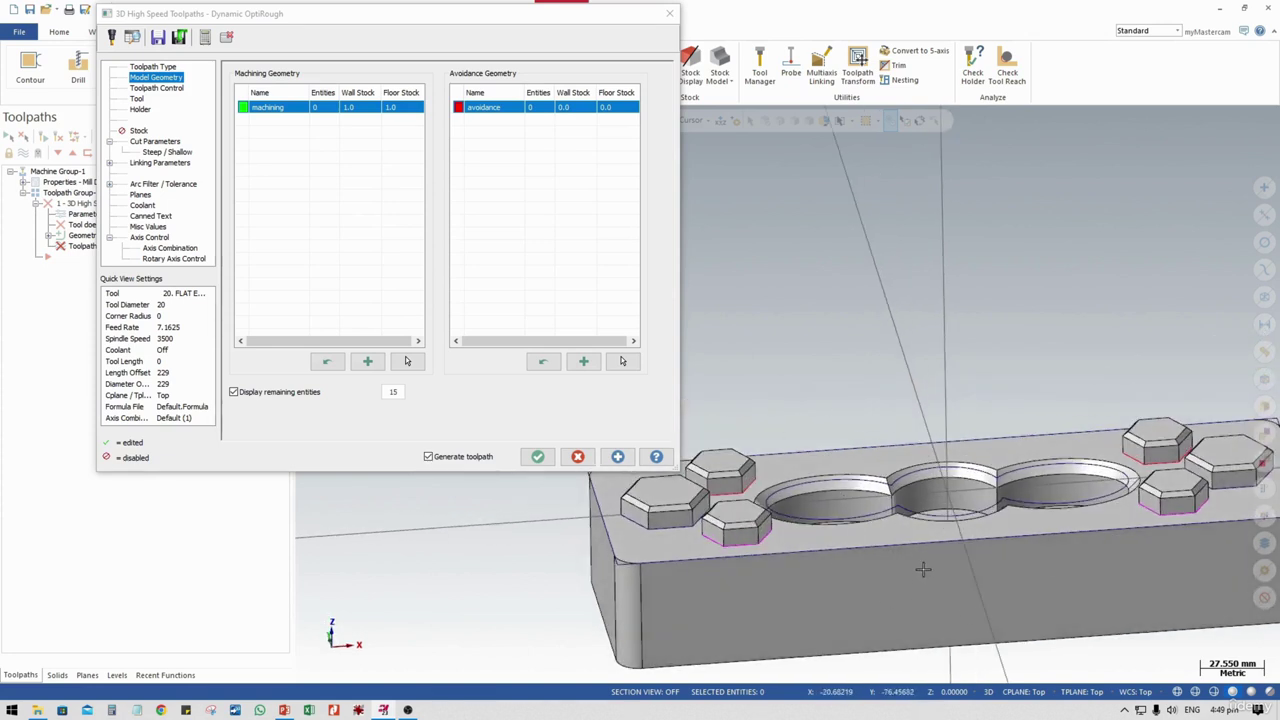
{"action": "middle_click_drag", "start_coordinate": [897, 551], "coordinate": [911, 527]}
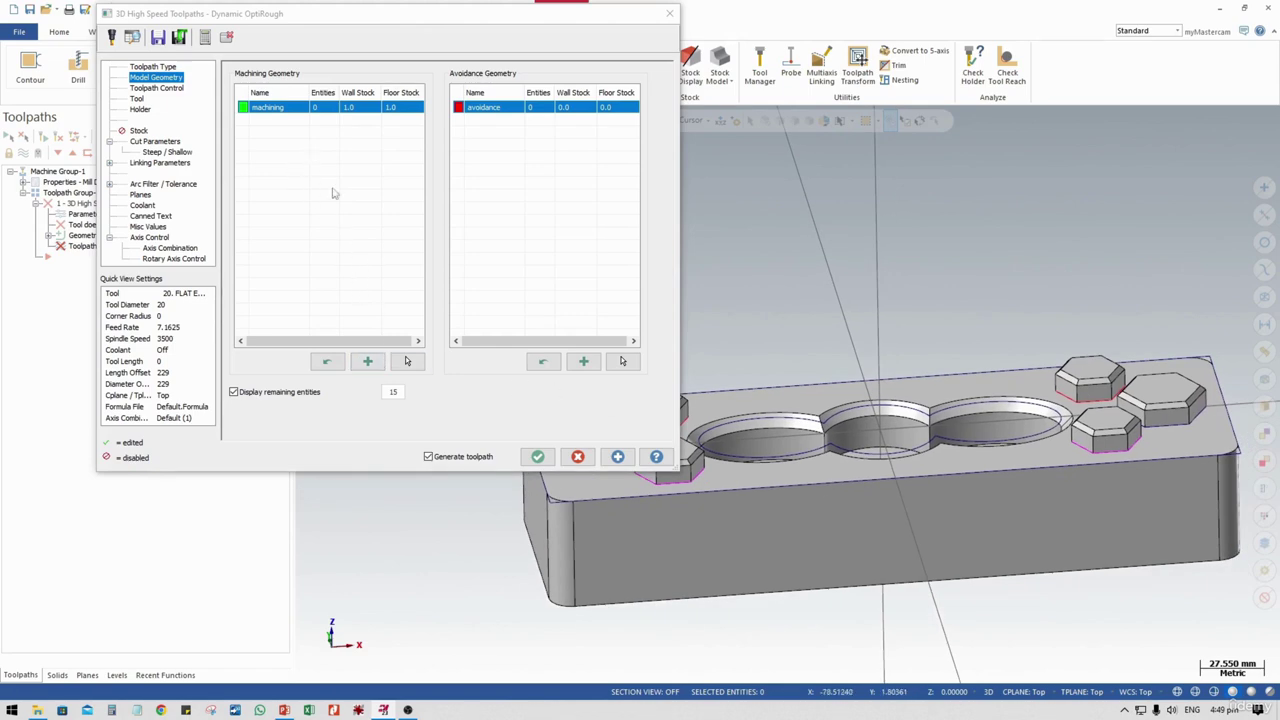
{"action": "left_click", "coordinate": [407, 361]}
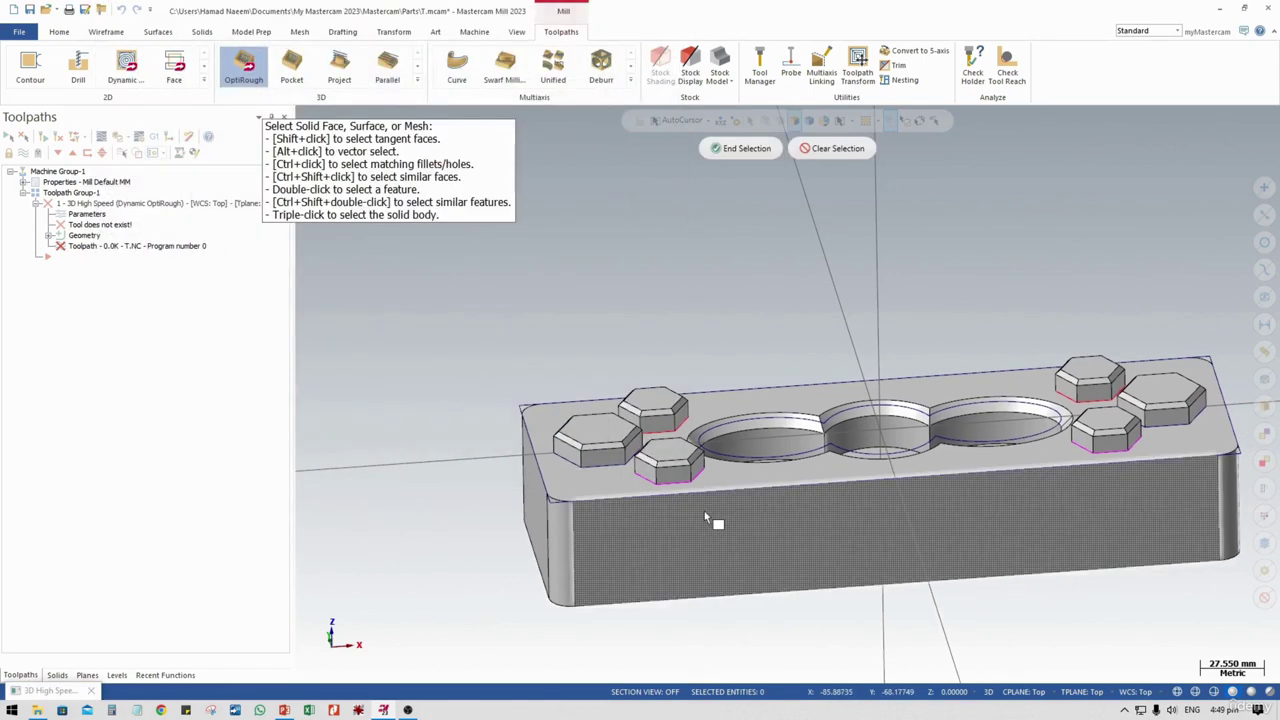
{"action": "scroll", "coordinate": [930, 428], "scroll_direction": "down", "scroll_amount": 1}
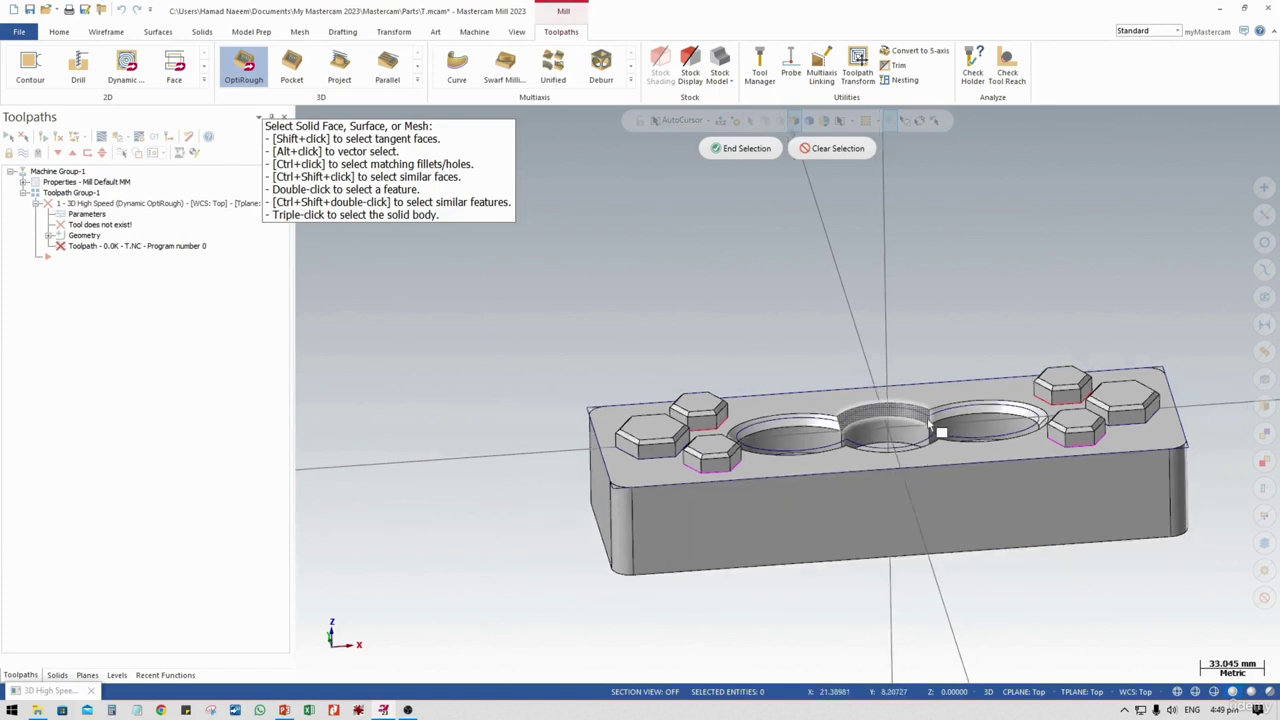
{"action": "left_click_drag", "start_coordinate": [536, 289], "coordinate": [1250, 621]}
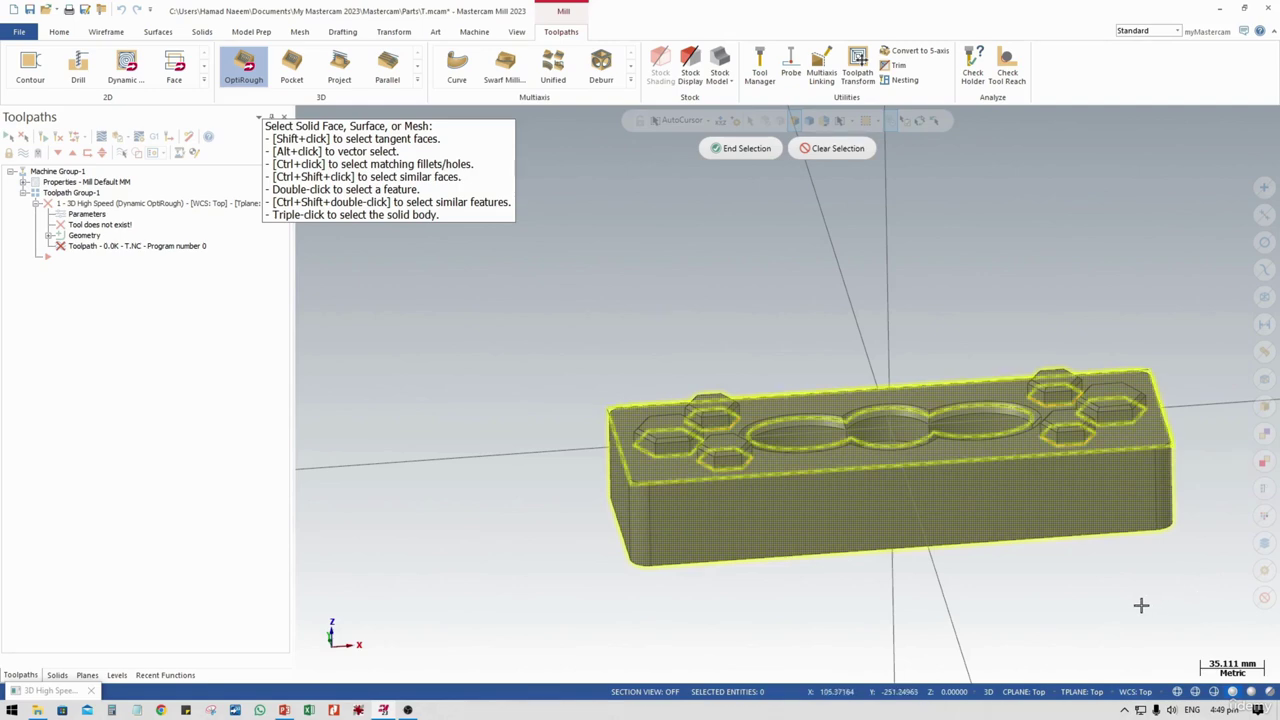
{"action": "left_click", "coordinate": [715, 149]}
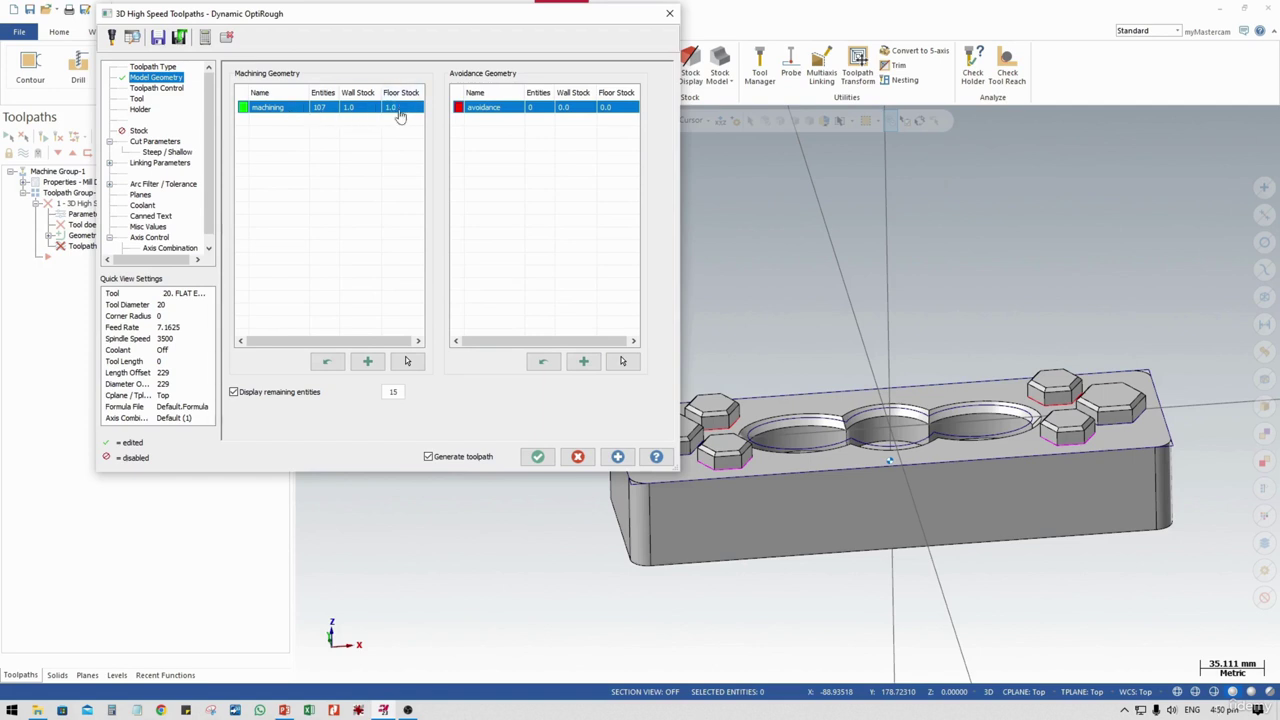
Set both the wall stock and the floor stock of the machining geometry to 0
{"action": "double_click", "coordinate": [359, 108]}
{"action": "type", "text": "0"}
{"action": "left_click", "coordinate": [404, 114]}
{"action": "double_click", "coordinate": [404, 110]}
{"action": "type", "text": "0."}
{"action": "left_click", "coordinate": [518, 133]}
Start chaining a containment boundary in the toolpath's Toolpath Control settings
{"action": "middle_click_drag", "start_coordinate": [934, 351], "coordinate": [1066, 430]}
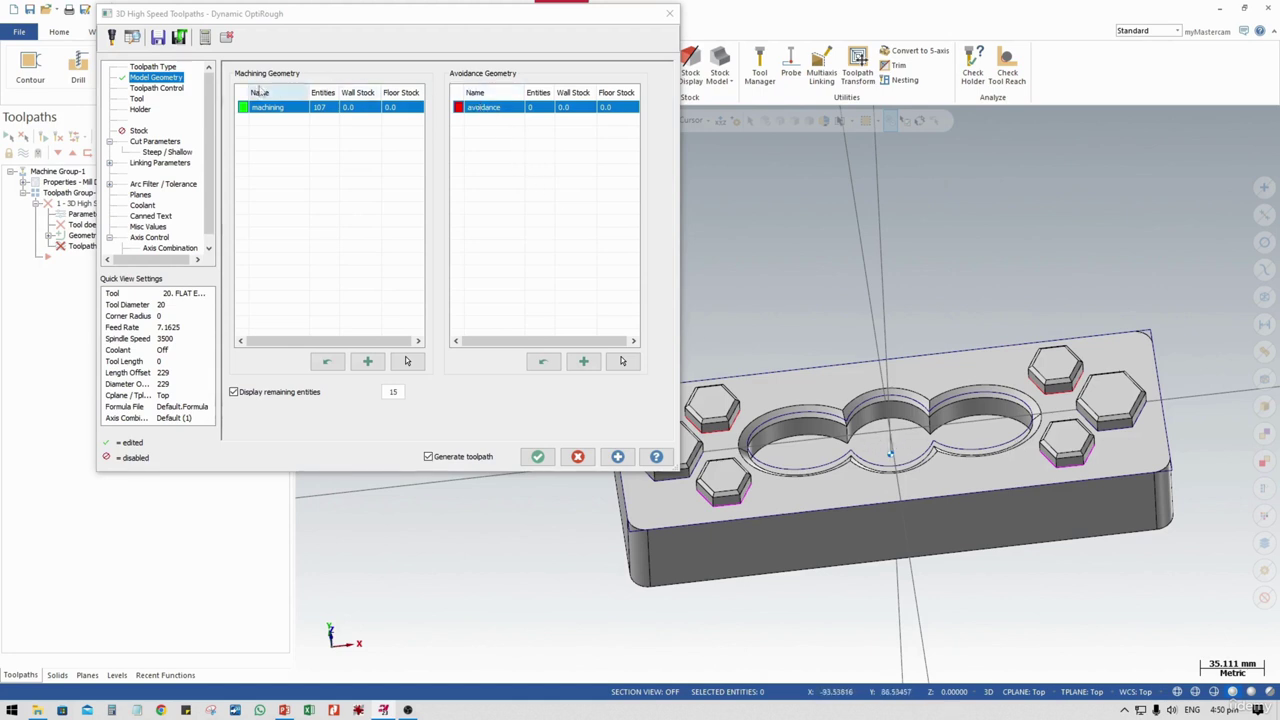
{"action": "left_click", "coordinate": [163, 89]}
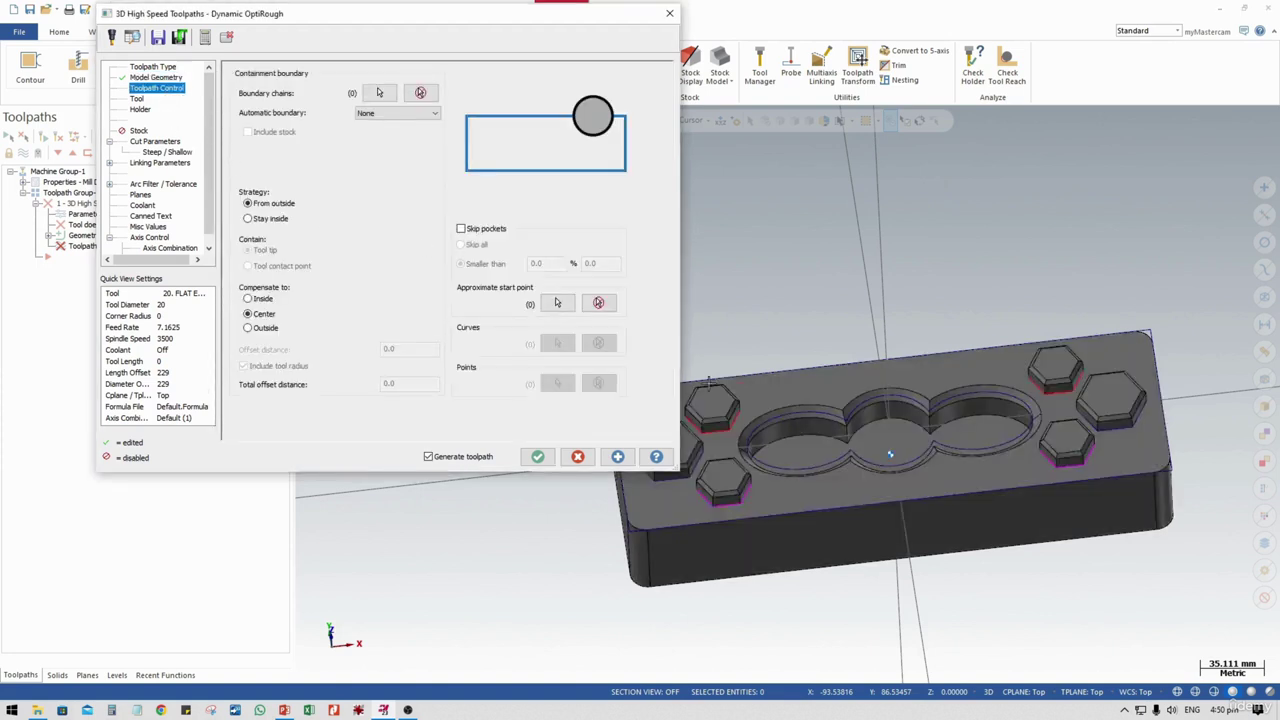
{"action": "middle_click_drag", "start_coordinate": [890, 455], "coordinate": [690, 312]}
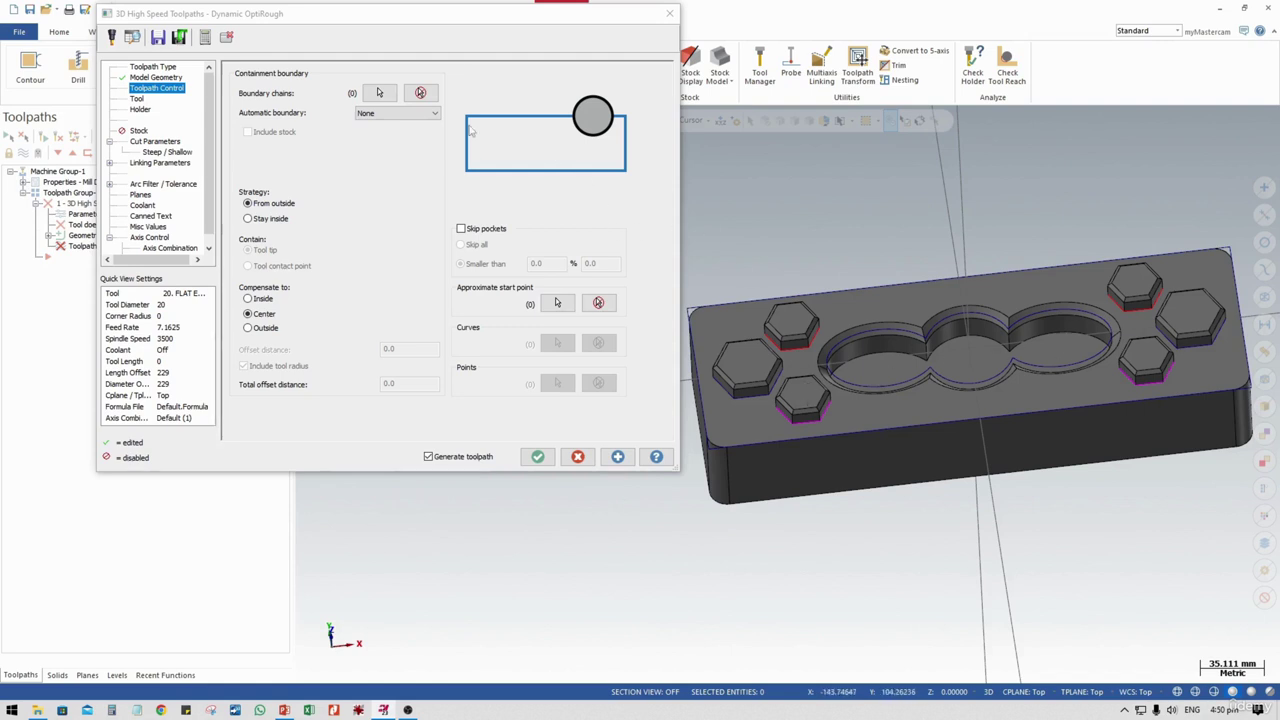
{"action": "left_click", "coordinate": [383, 93]}
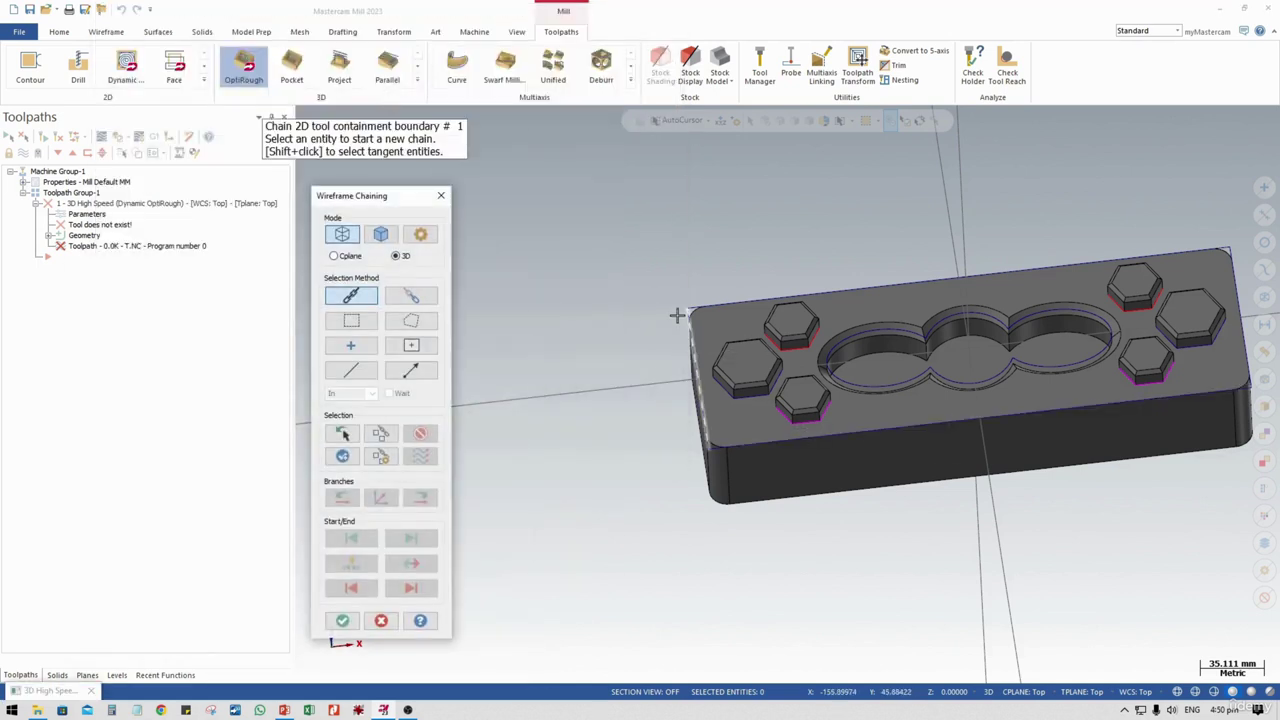
{"action": "middle_click_drag", "start_coordinate": [694, 294], "coordinate": [689, 323]}
{"action": "left_click", "coordinate": [688, 328]}
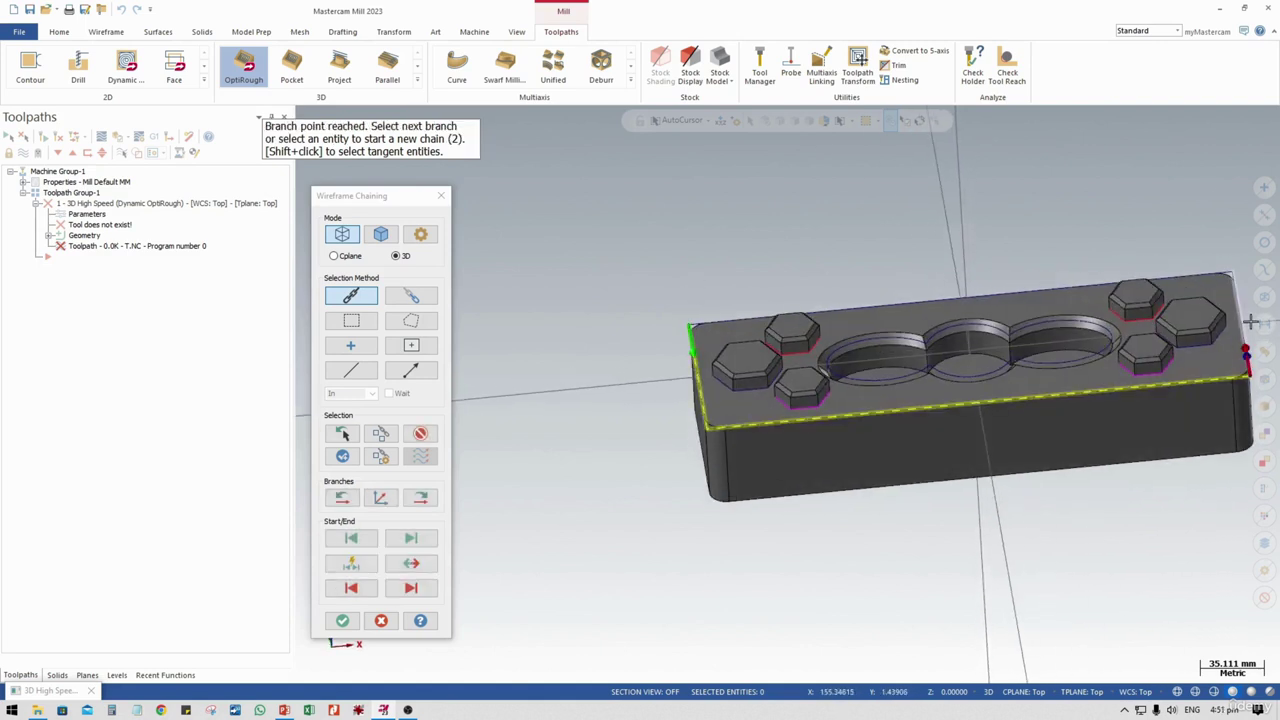
{"action": "left_click", "coordinate": [1157, 270]}
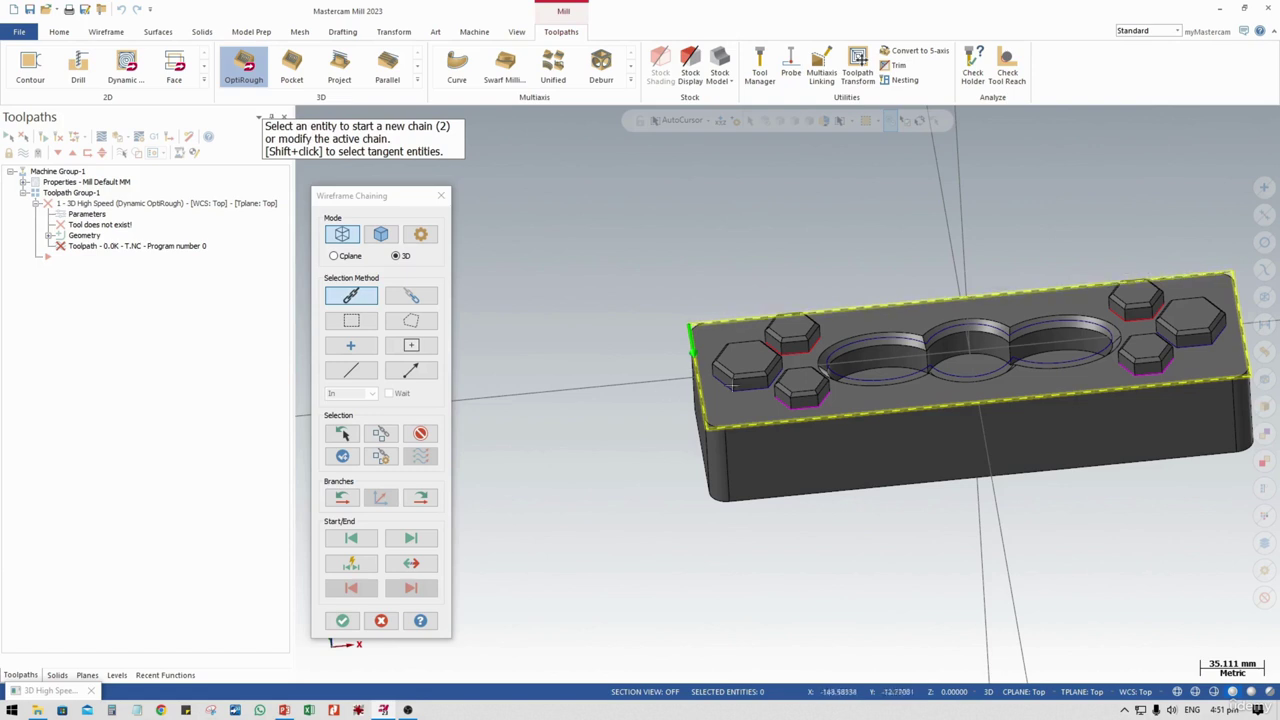
{"action": "middle_click_drag", "start_coordinate": [733, 385], "coordinate": [703, 337]}
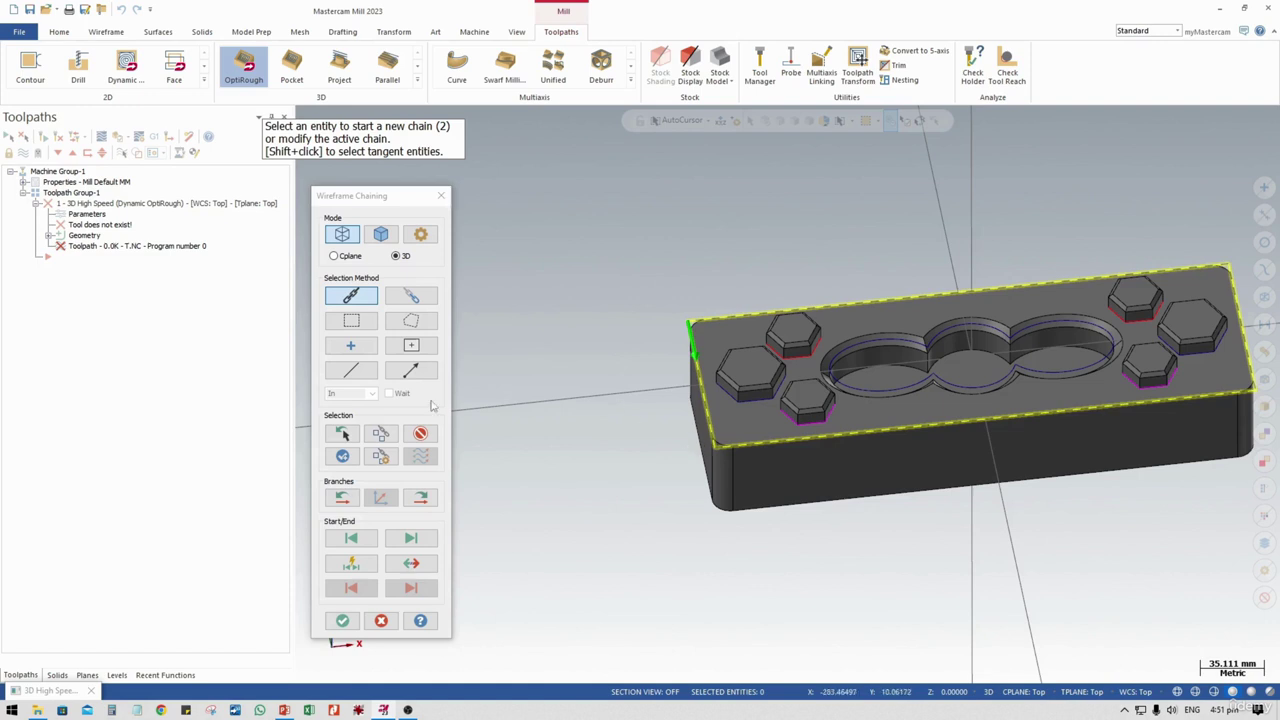
{"action": "left_click", "coordinate": [420, 433]}
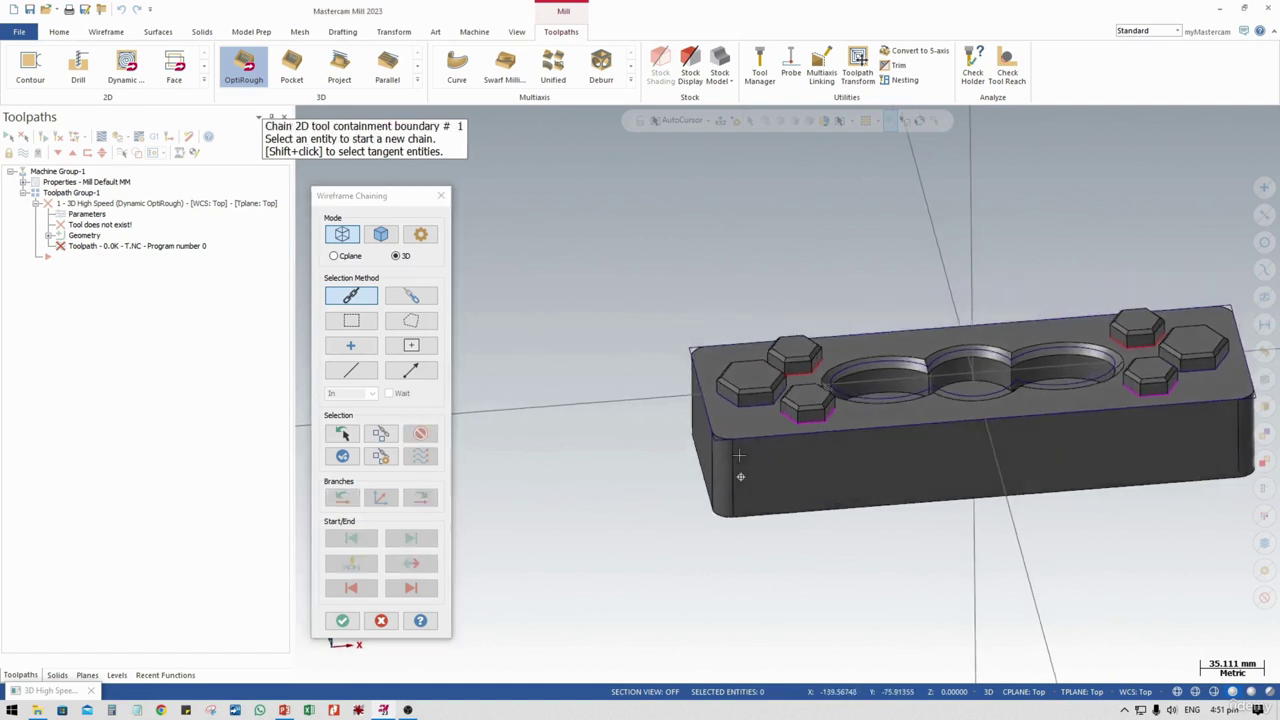
{"action": "middle_click_drag", "start_coordinate": [739, 455], "coordinate": [736, 447]}
{"action": "scroll", "coordinate": [722, 435], "scroll_direction": "up", "scroll_amount": 5}
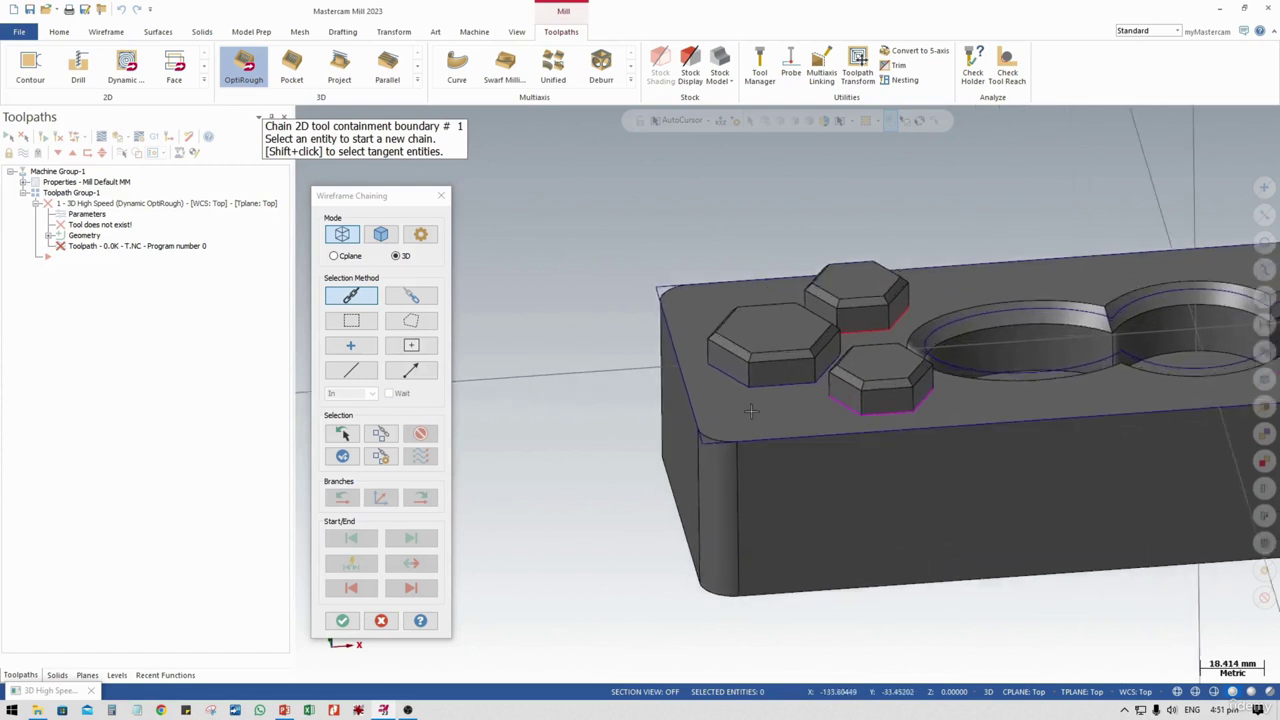
{"action": "scroll", "coordinate": [700, 441], "scroll_direction": "up", "scroll_amount": 3}
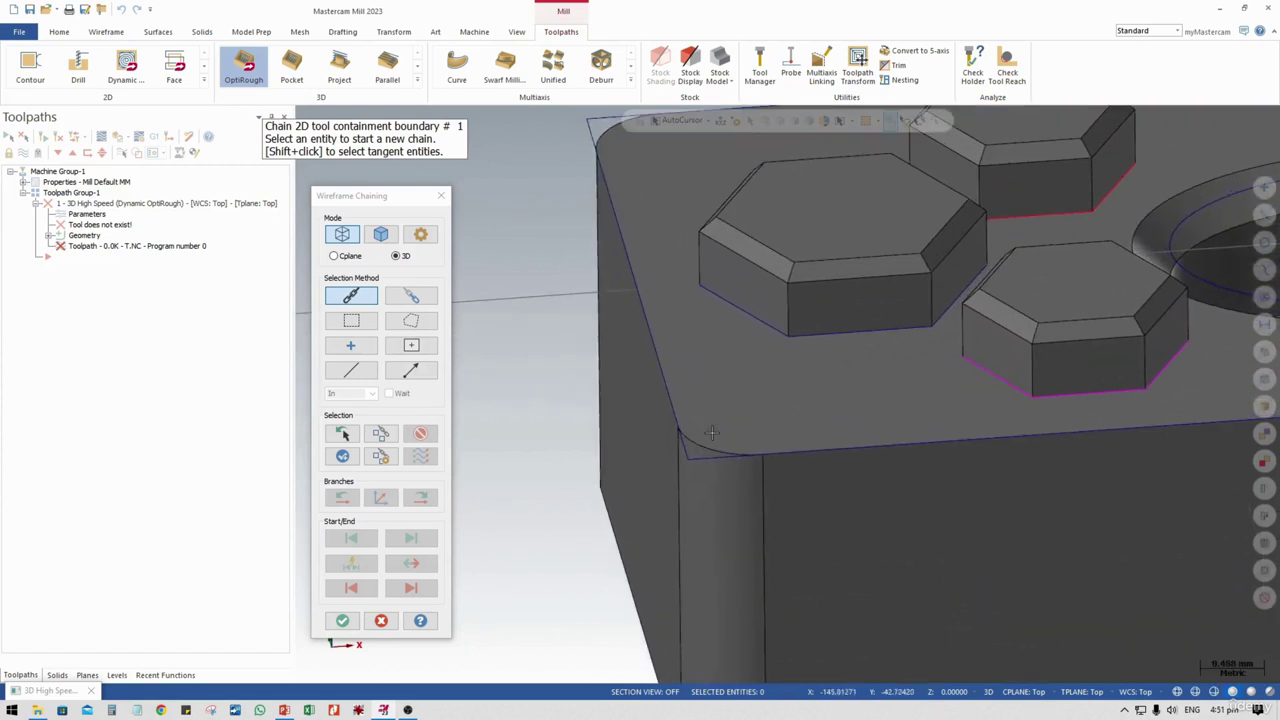
{"action": "left_click", "coordinate": [382, 236]}
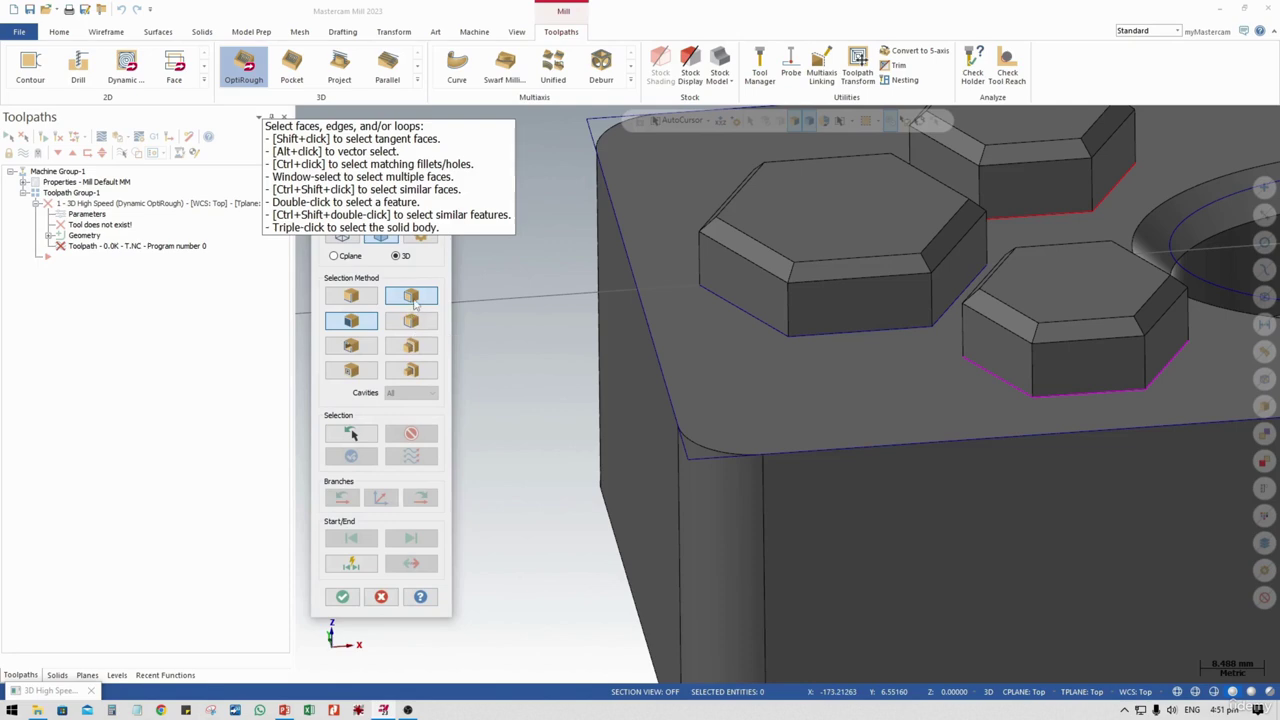
{"action": "left_click", "coordinate": [706, 447]}
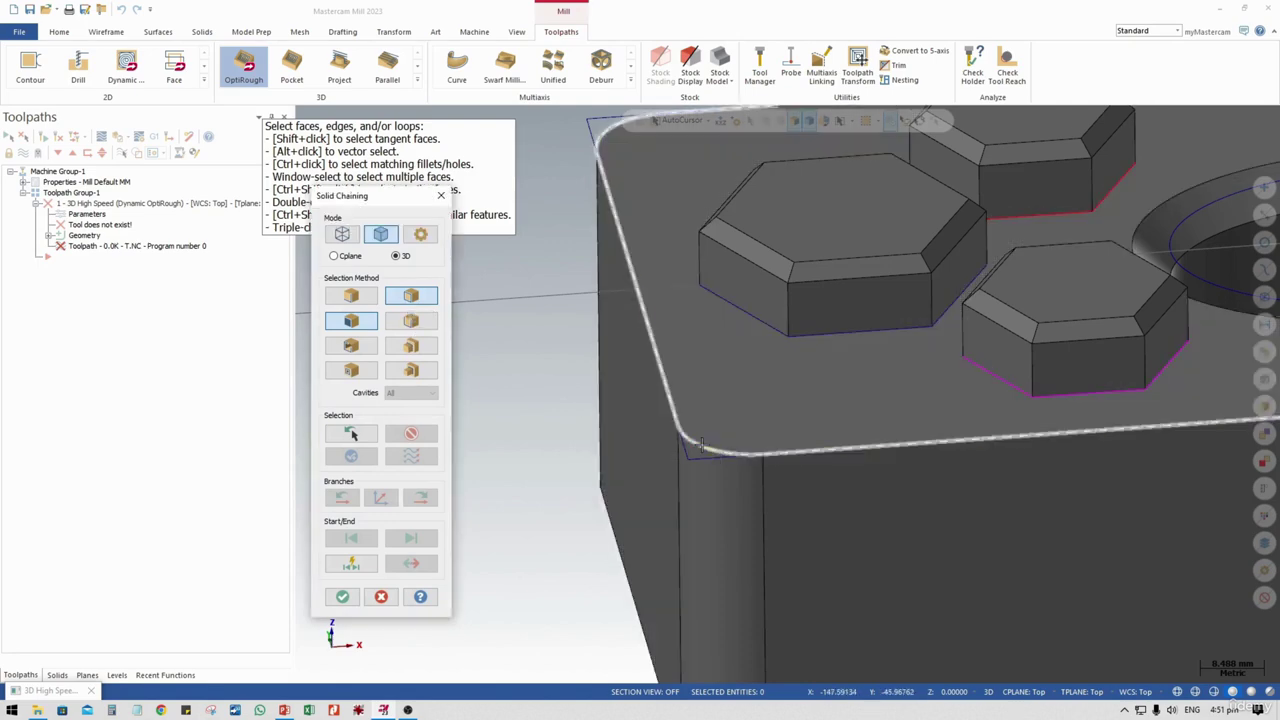
{"action": "scroll", "coordinate": [912, 428], "scroll_direction": "down", "scroll_amount": 2}
{"action": "scroll", "coordinate": [912, 428], "scroll_direction": "down", "scroll_amount": 2}
{"action": "middle_click_drag", "start_coordinate": [912, 428], "coordinate": [795, 415]}
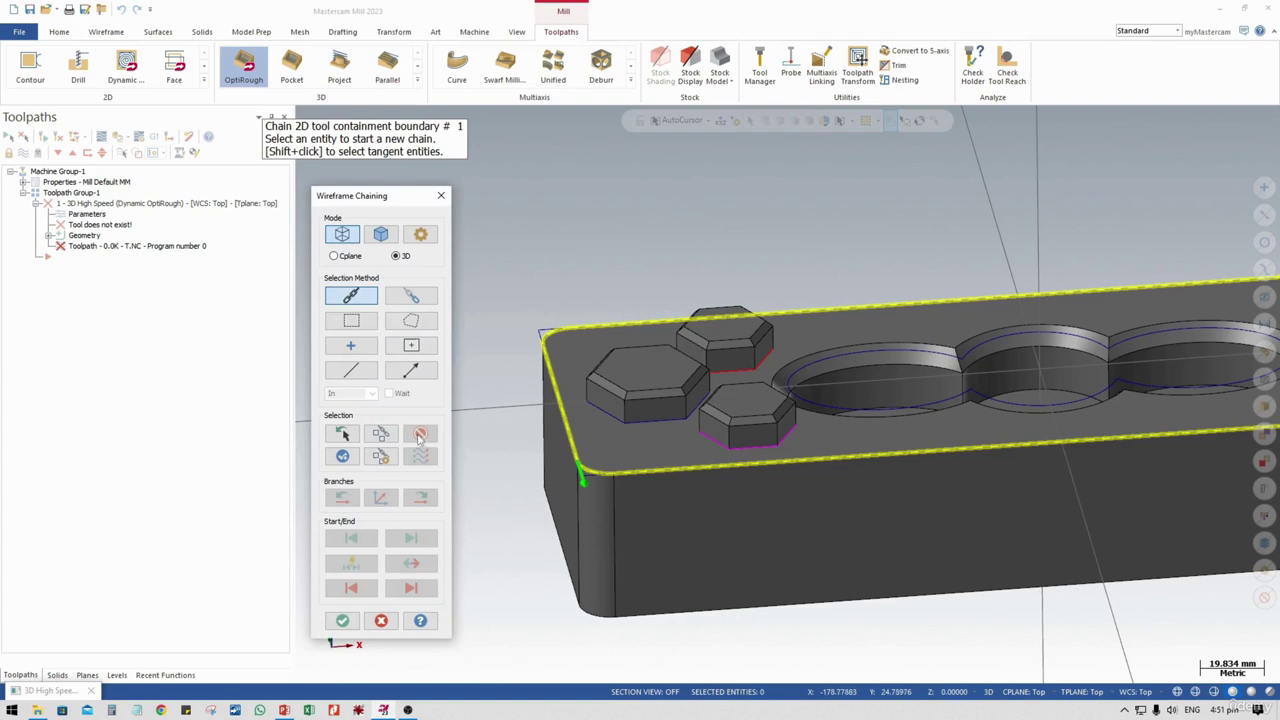
{"action": "left_click", "coordinate": [419, 436]}
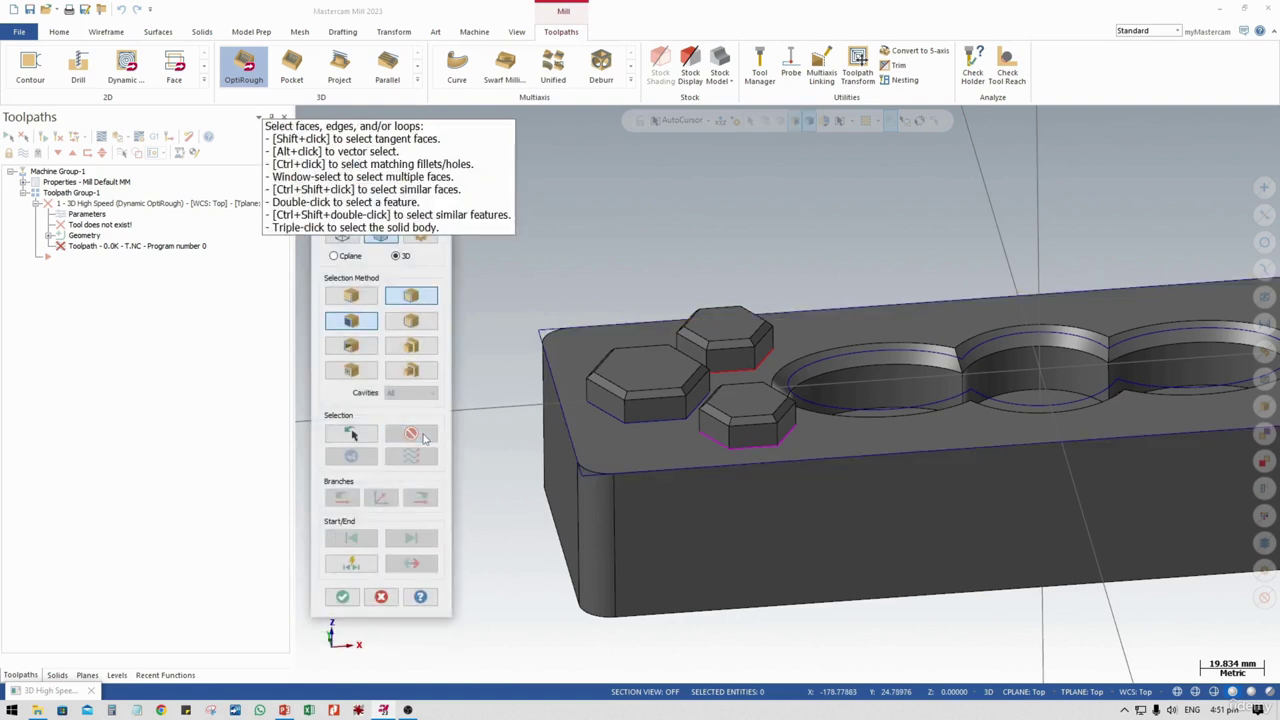
{"action": "left_click", "coordinate": [342, 240]}
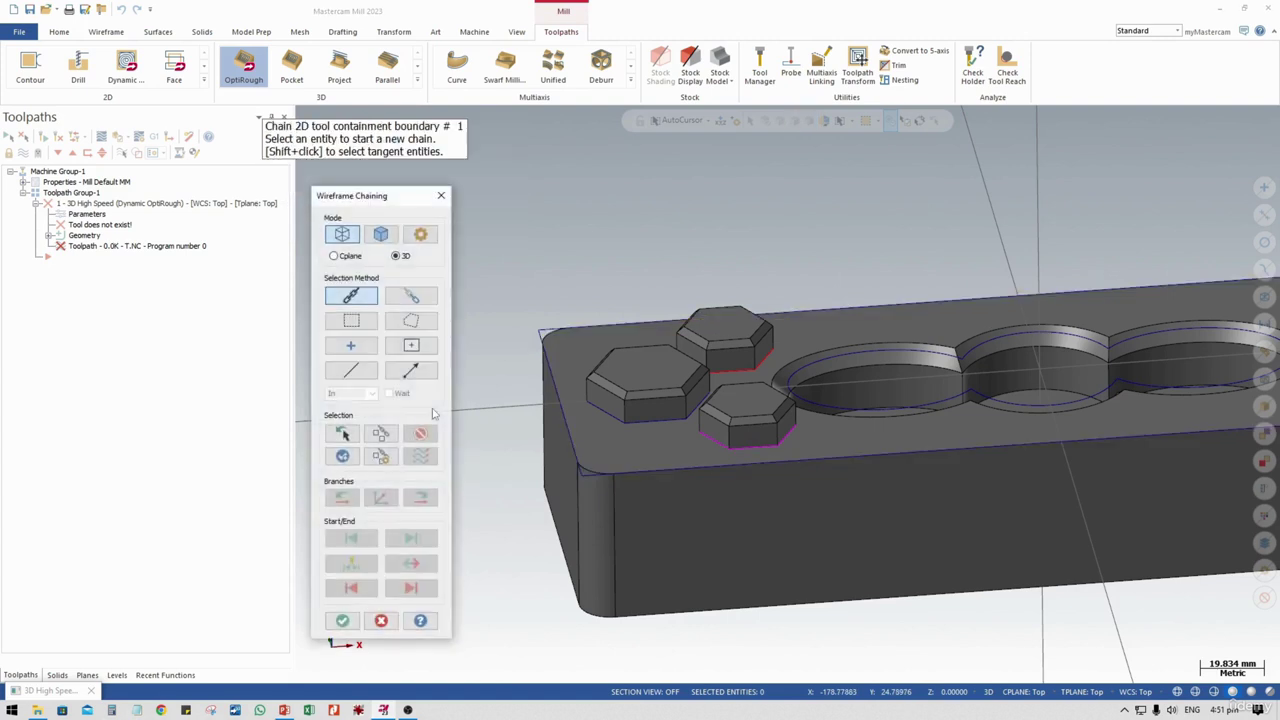
Chain the sharp-cornered wireframe rectangle around the block's top face as the toolpath's containment boundary
{"action": "left_click", "coordinate": [612, 476]}
{"action": "middle_click_drag", "start_coordinate": [612, 478], "coordinate": [928, 462]}
{"action": "left_click", "coordinate": [1005, 444]}
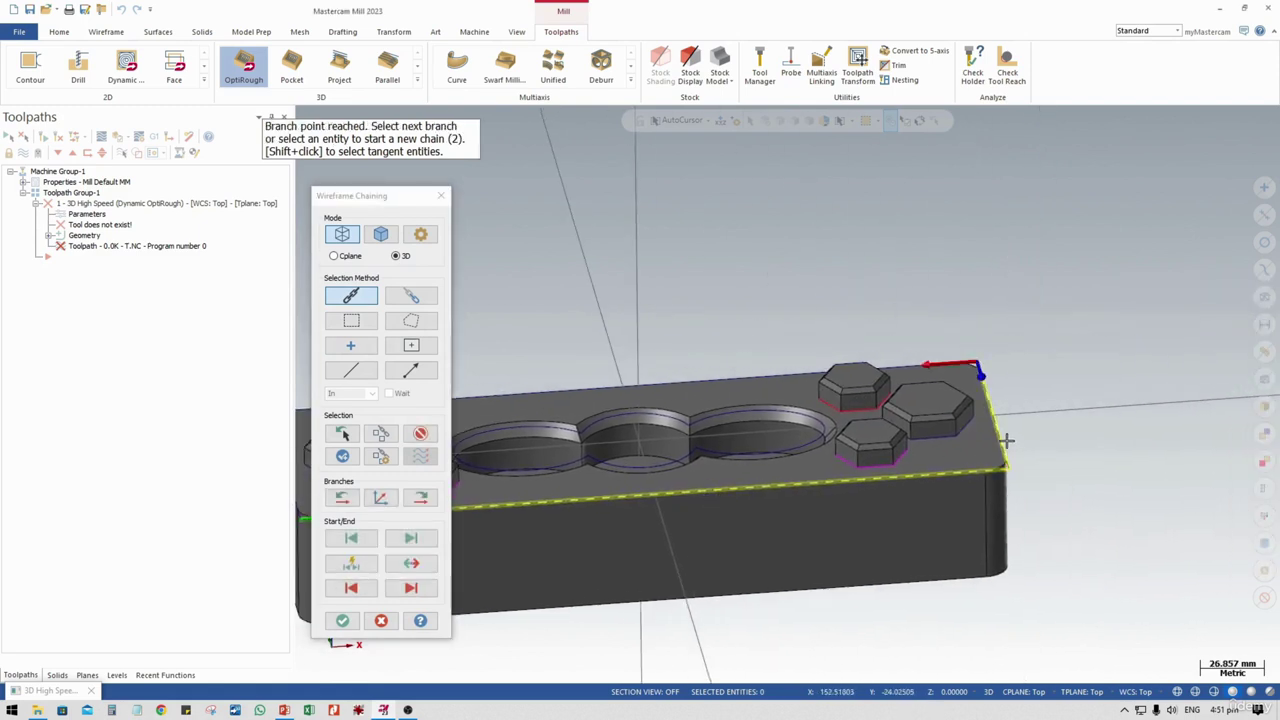
{"action": "left_click", "coordinate": [914, 372]}
{"action": "middle_click_drag", "start_coordinate": [914, 372], "coordinate": [845, 455]}
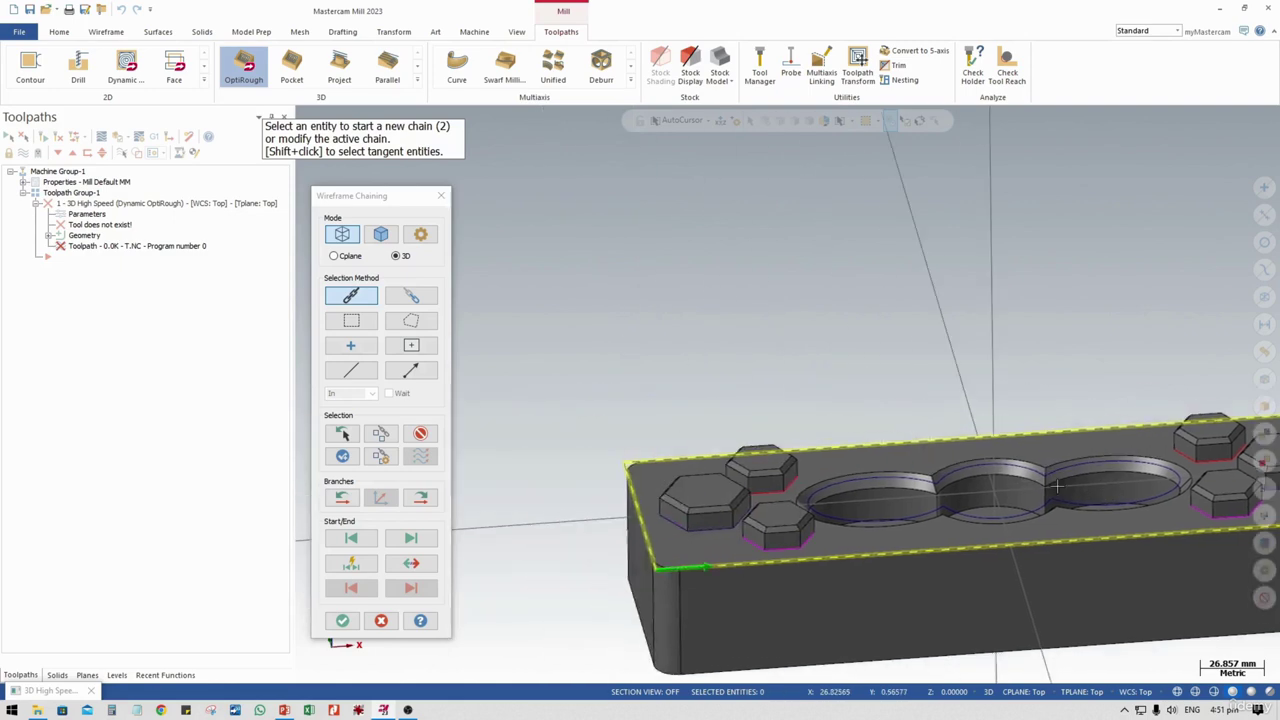
{"action": "scroll", "coordinate": [654, 455], "scroll_direction": "up", "scroll_amount": 3}
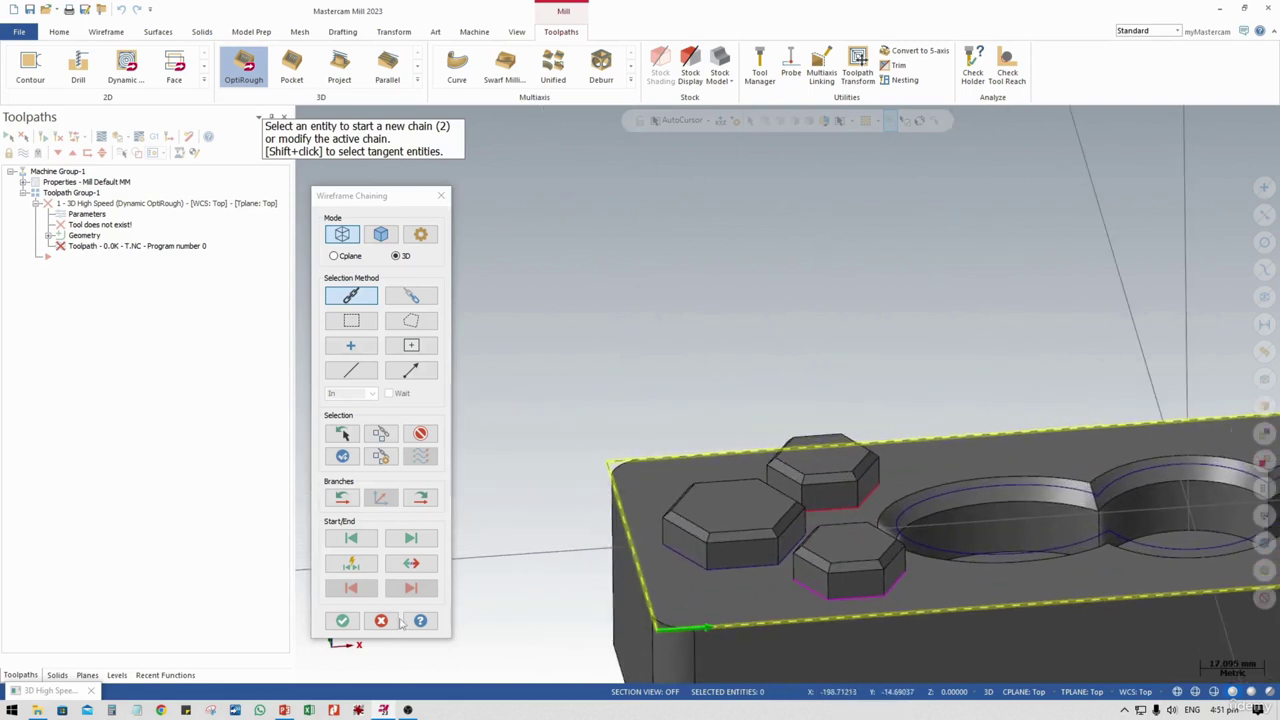
{"action": "left_click", "coordinate": [341, 622]}
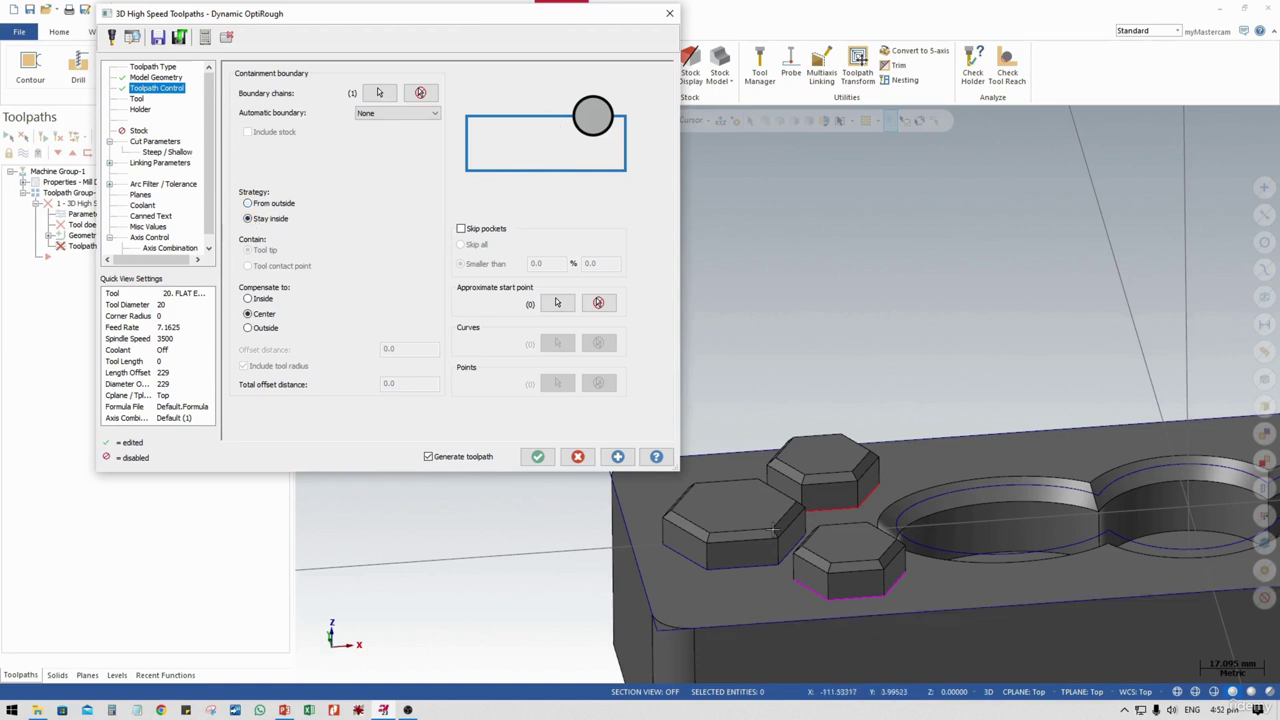
Set the containment strategy to From outside and compensate the tool to the inside of the boundary
{"action": "middle_click_drag", "start_coordinate": [995, 541], "coordinate": [888, 482]}
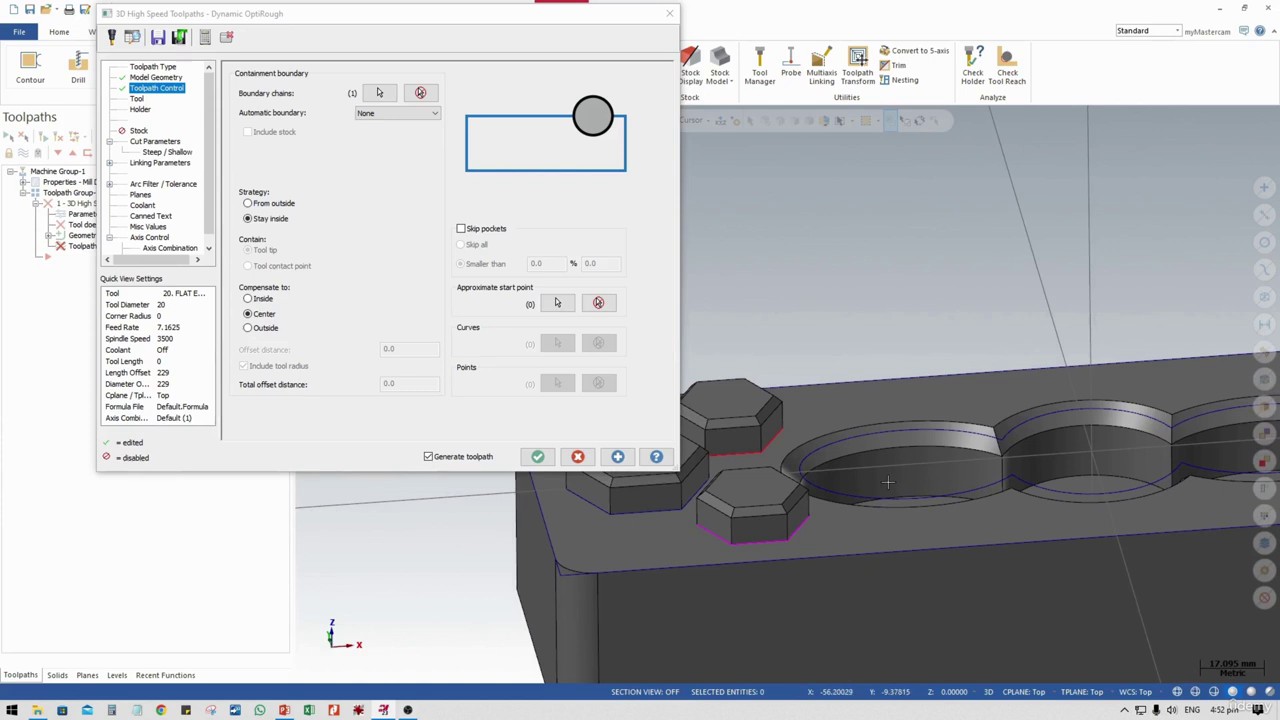
{"action": "left_click", "coordinate": [270, 205]}
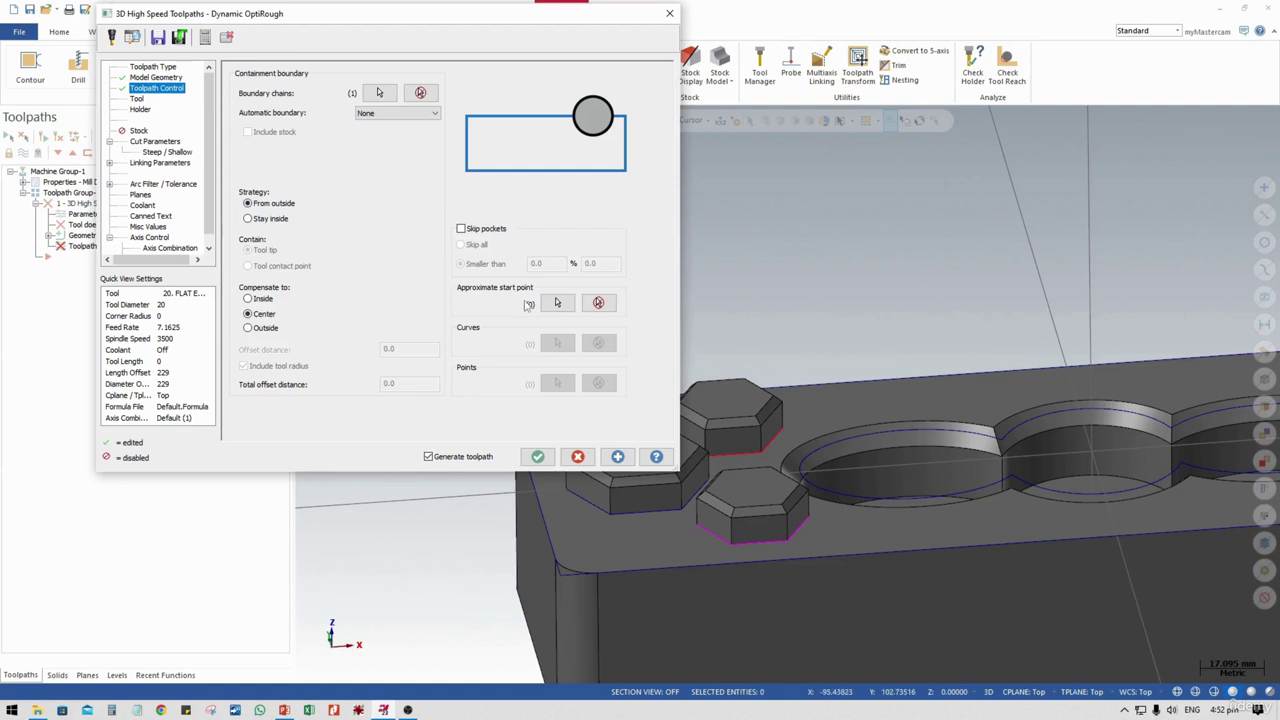
{"action": "middle_click_drag", "start_coordinate": [983, 415], "coordinate": [1046, 328]}
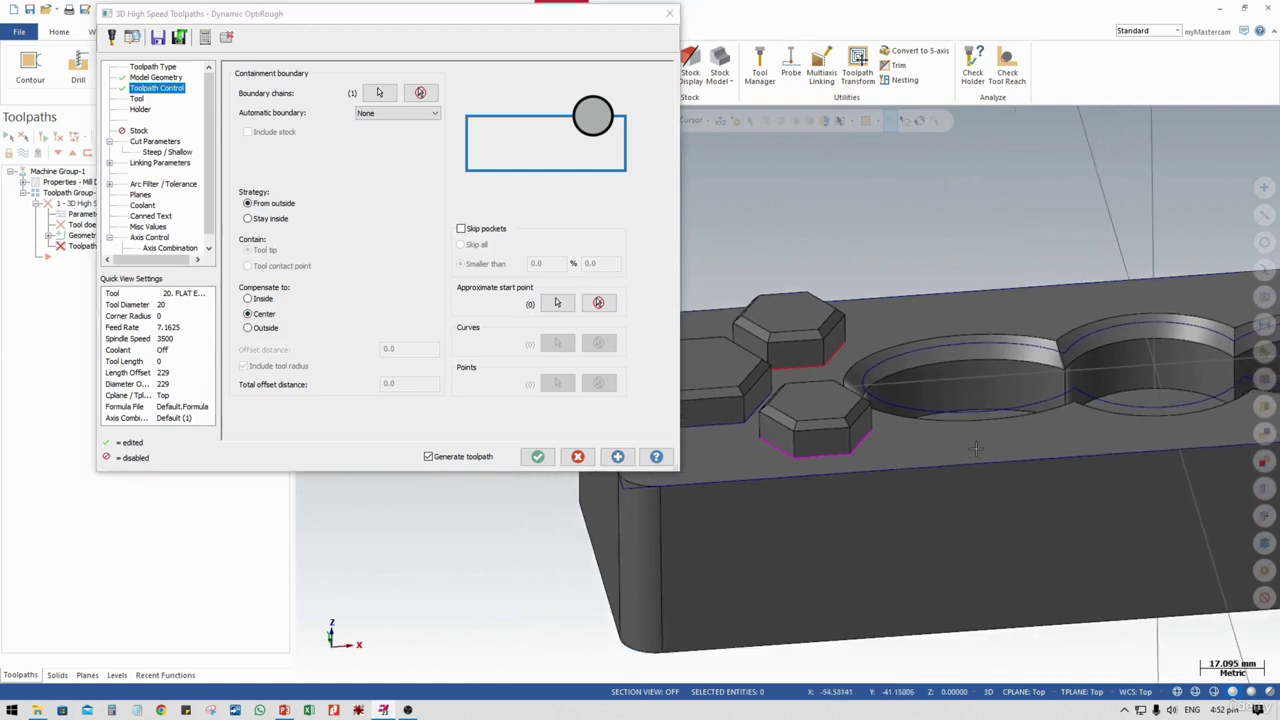
{"action": "mouse_move", "coordinate": [978, 448]}
{"action": "middle_mouse_down"}
{"action": "mouse_move", "coordinate": [989, 368]}
{"action": "mouse_move", "coordinate": [989, 425]}
{"action": "middle_mouse_up"}
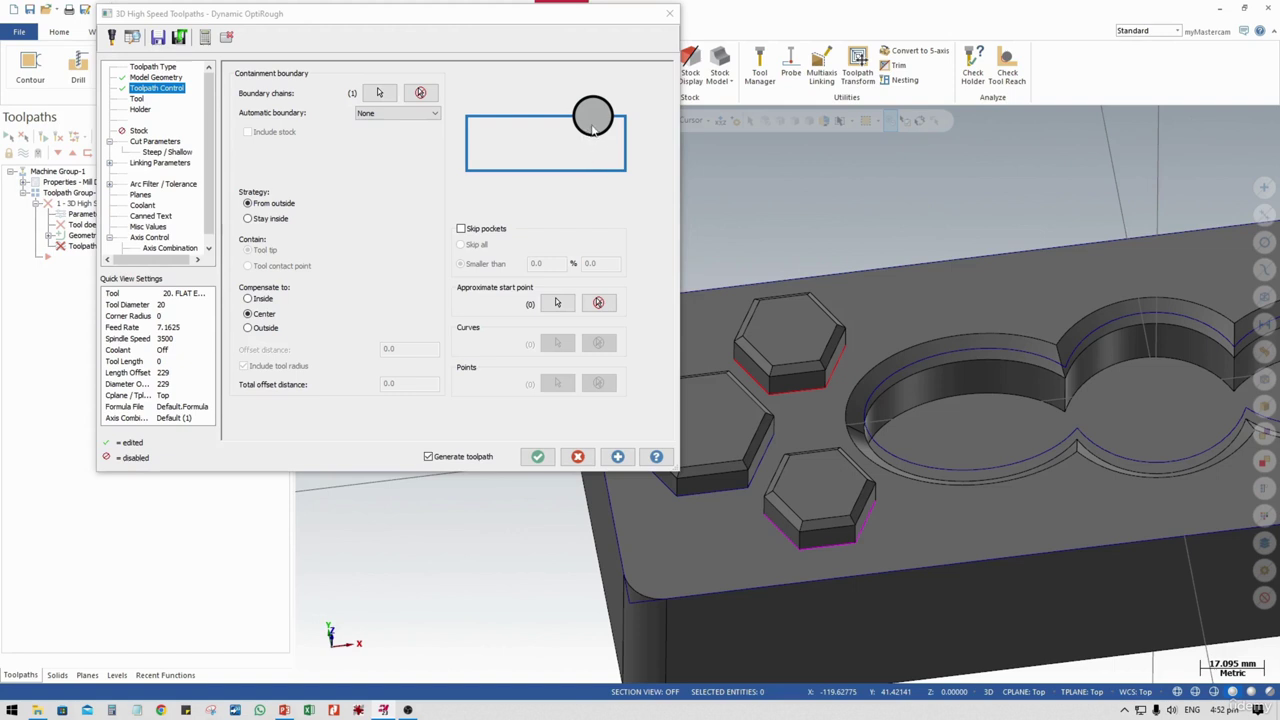
{"action": "left_click", "coordinate": [263, 300]}
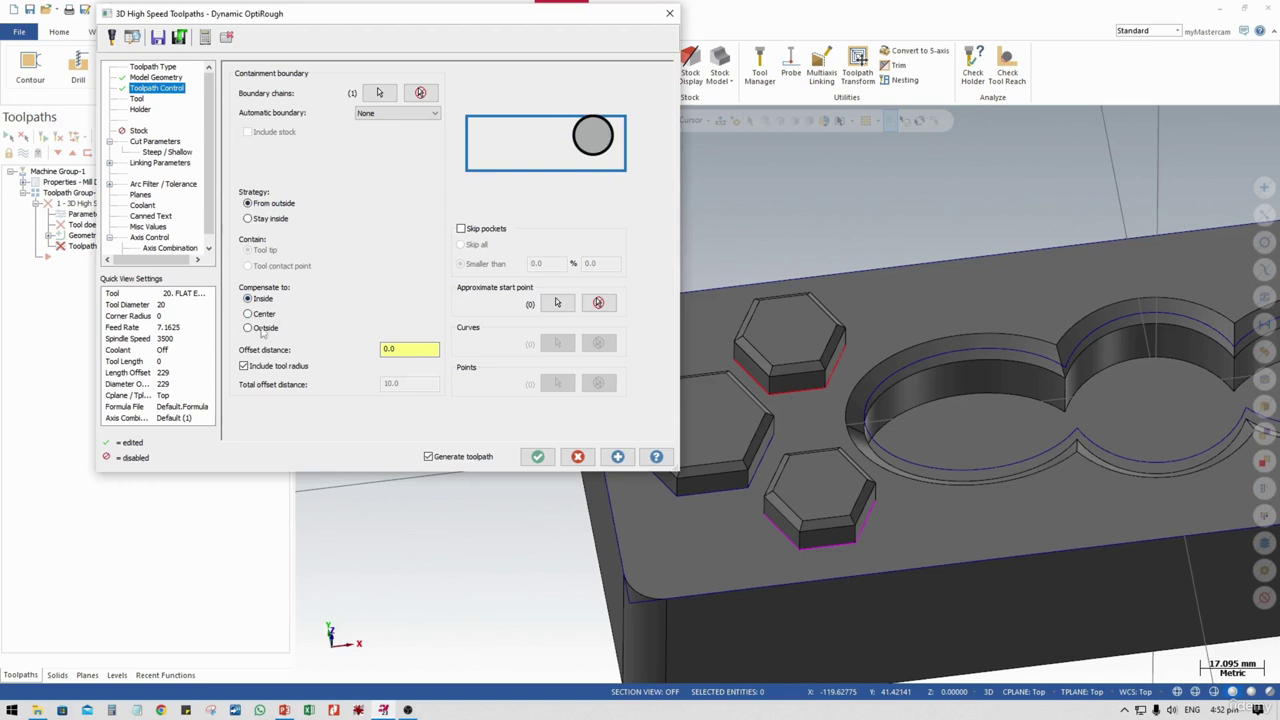
{"action": "left_click", "coordinate": [260, 329]}
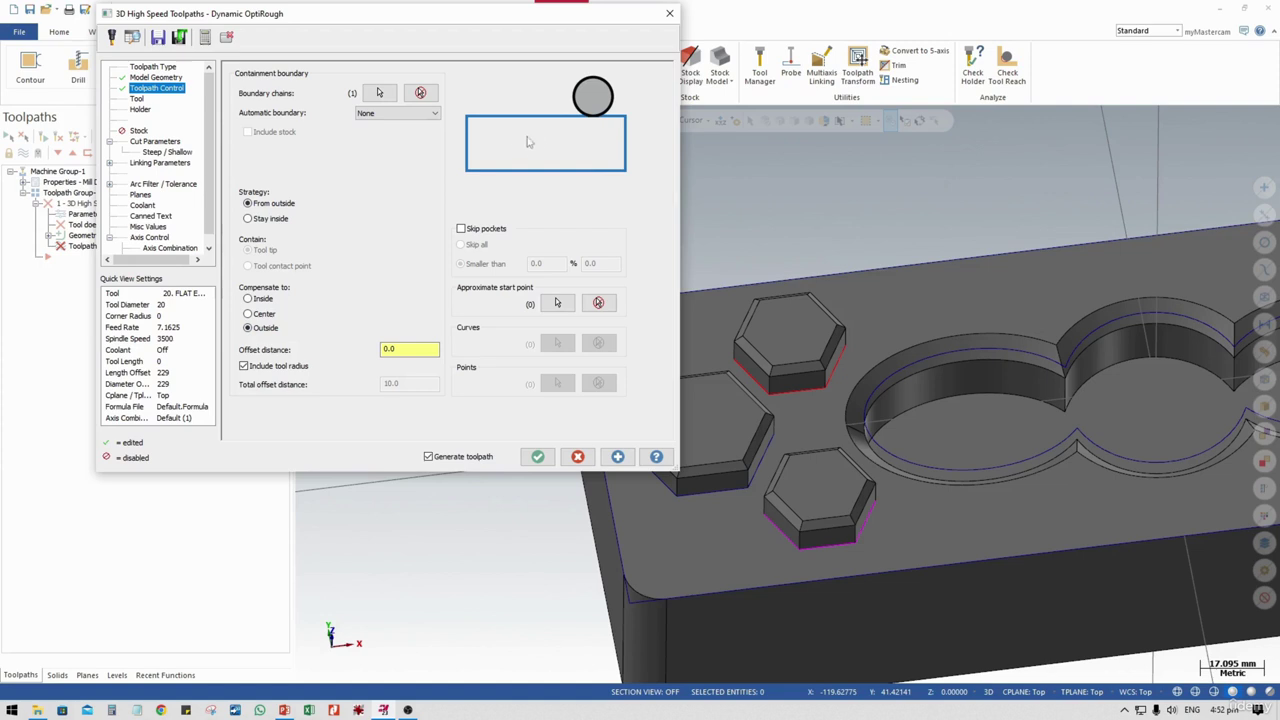
{"action": "left_click", "coordinate": [248, 299]}
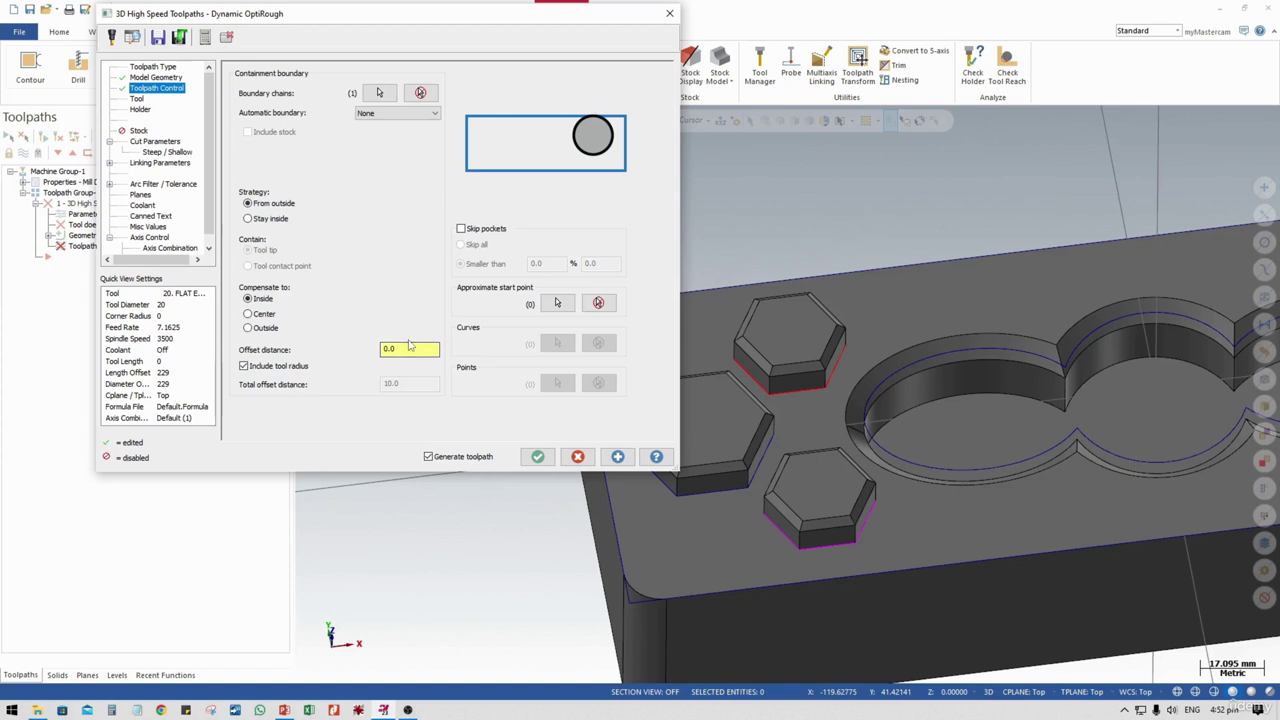
Open the tool list filter from the OptiRough toolpath's Tool settings
{"action": "left_click", "coordinate": [137, 99]}
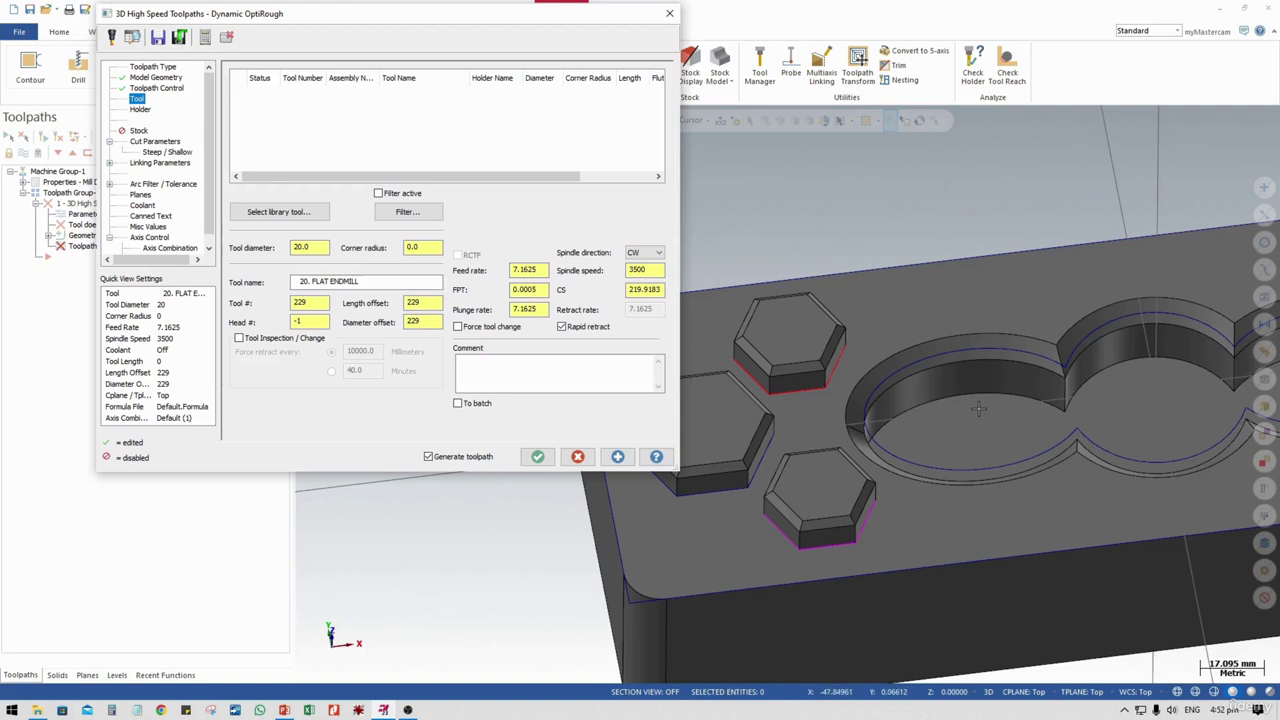
{"action": "scroll", "coordinate": [978, 408], "scroll_direction": "down", "scroll_amount": 1}
{"action": "scroll", "coordinate": [978, 408], "scroll_direction": "down", "scroll_amount": 1}
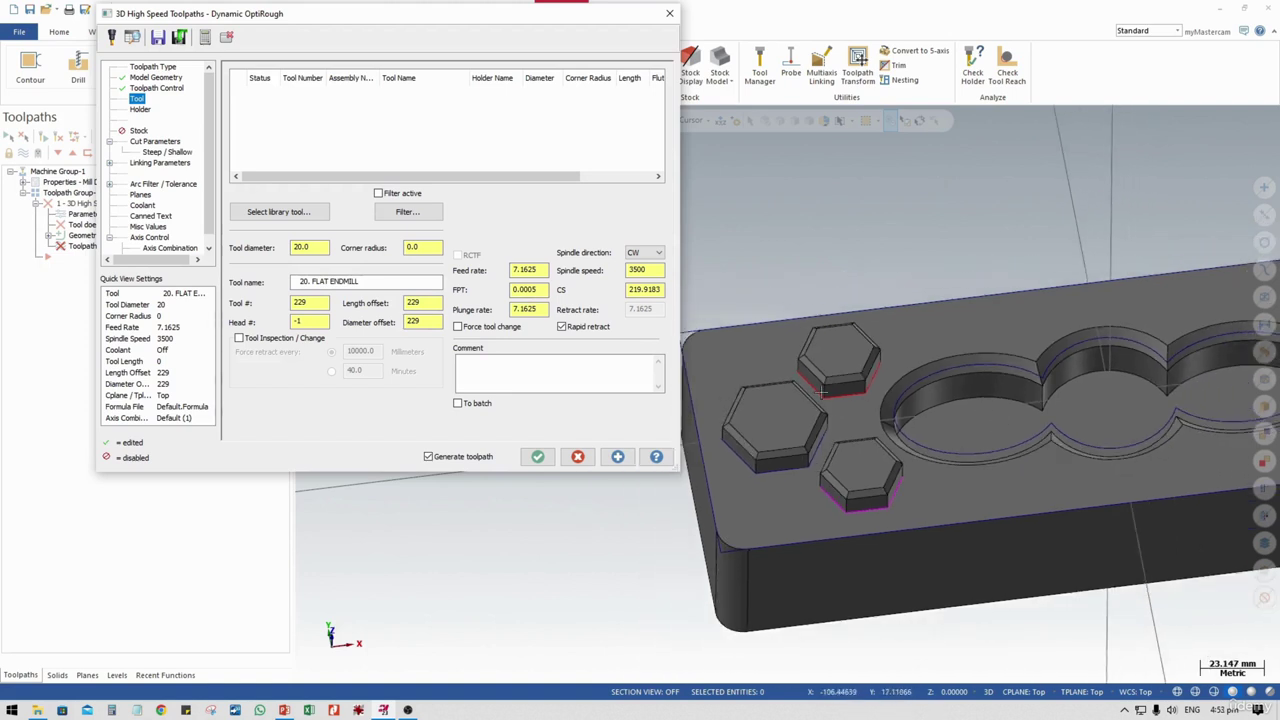
{"action": "middle_click_drag", "start_coordinate": [1038, 420], "coordinate": [977, 452]}
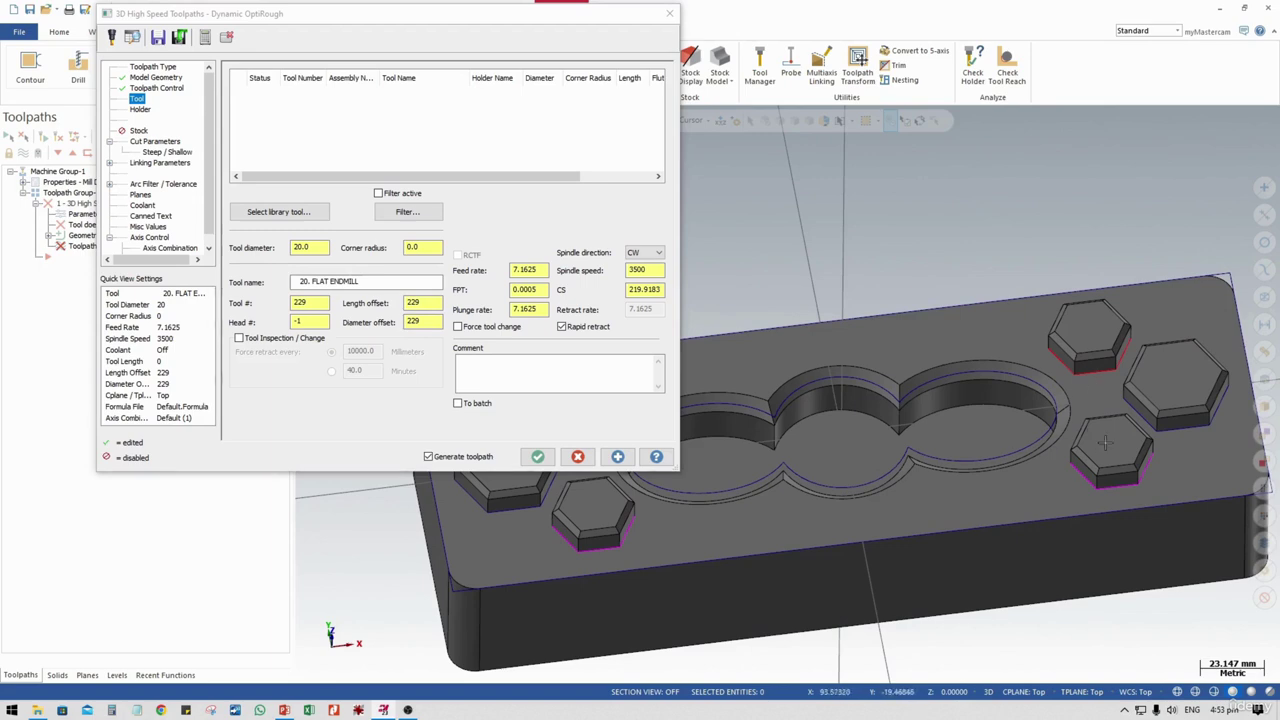
{"action": "middle_click_drag", "start_coordinate": [1137, 412], "coordinate": [1134, 420]}
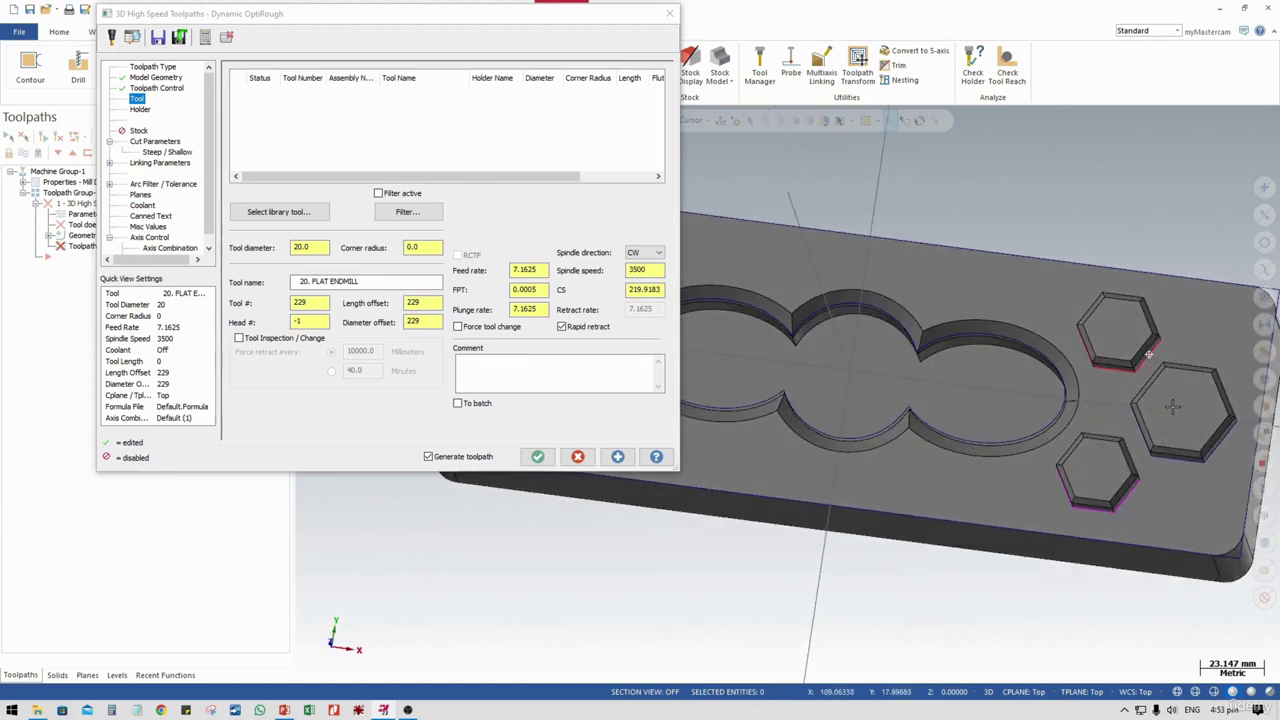
{"action": "middle_click_drag", "start_coordinate": [1153, 362], "coordinate": [1166, 400]}
{"action": "middle_click_drag", "start_coordinate": [1112, 384], "coordinate": [780, 410]}
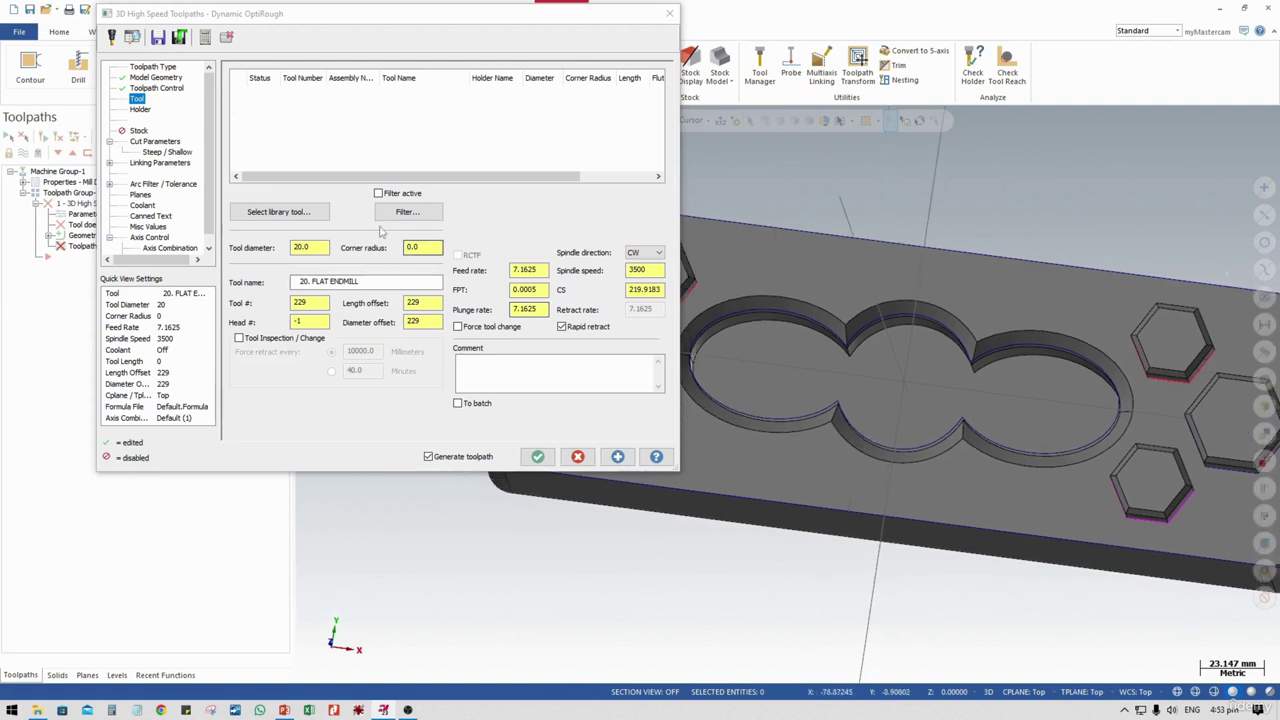
{"action": "left_click", "coordinate": [405, 212]}
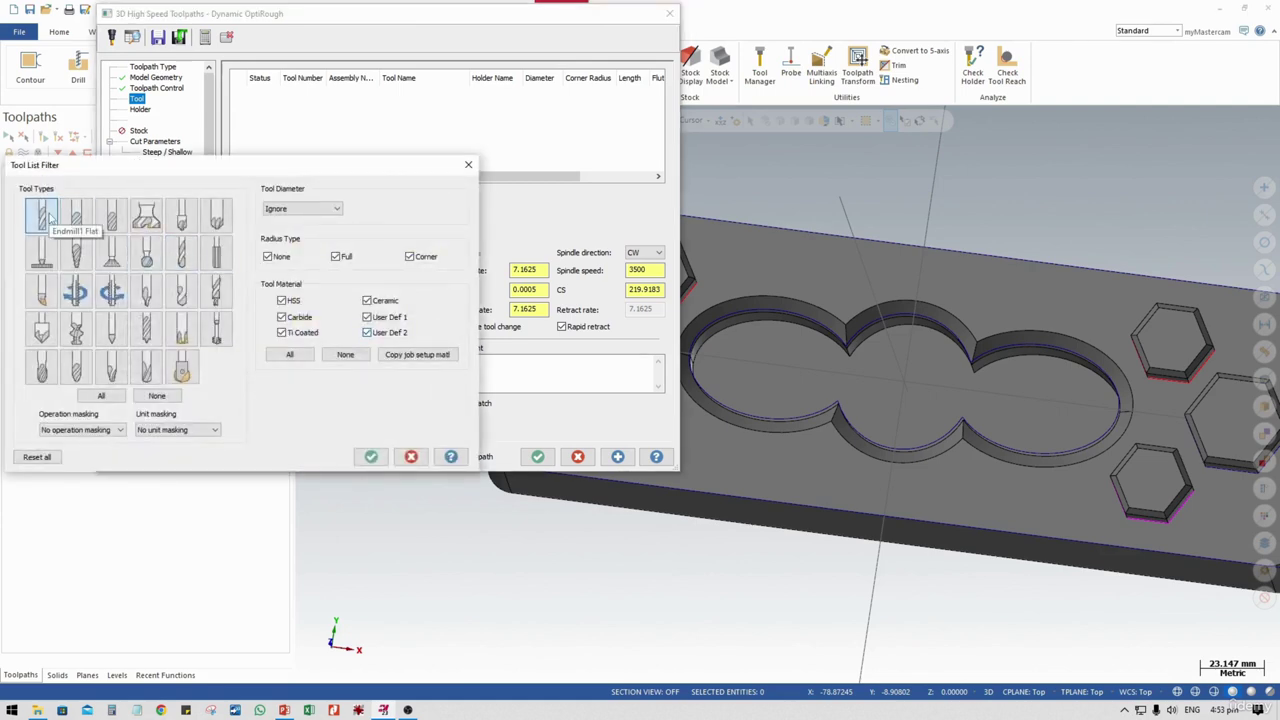
Filter the tool list to show only flat endmills of any diameter, radius type and material
{"action": "left_click", "coordinate": [372, 457]}
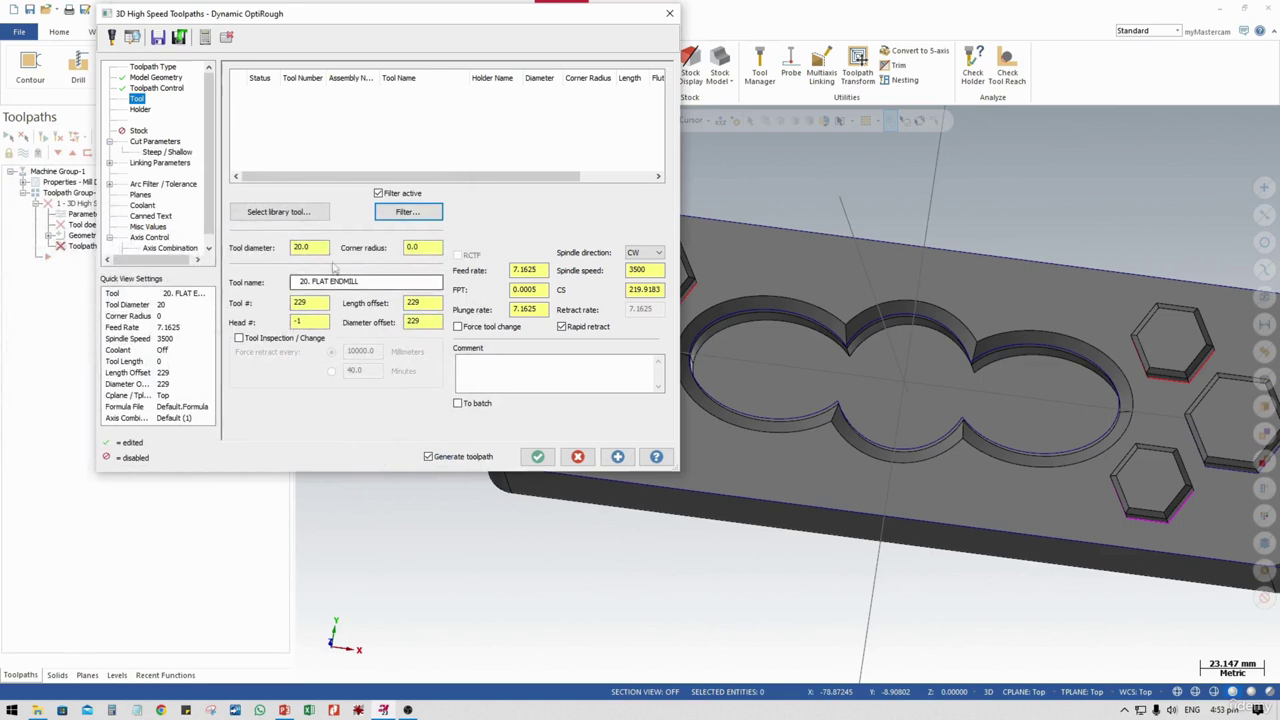
{"action": "left_click", "coordinate": [281, 212]}
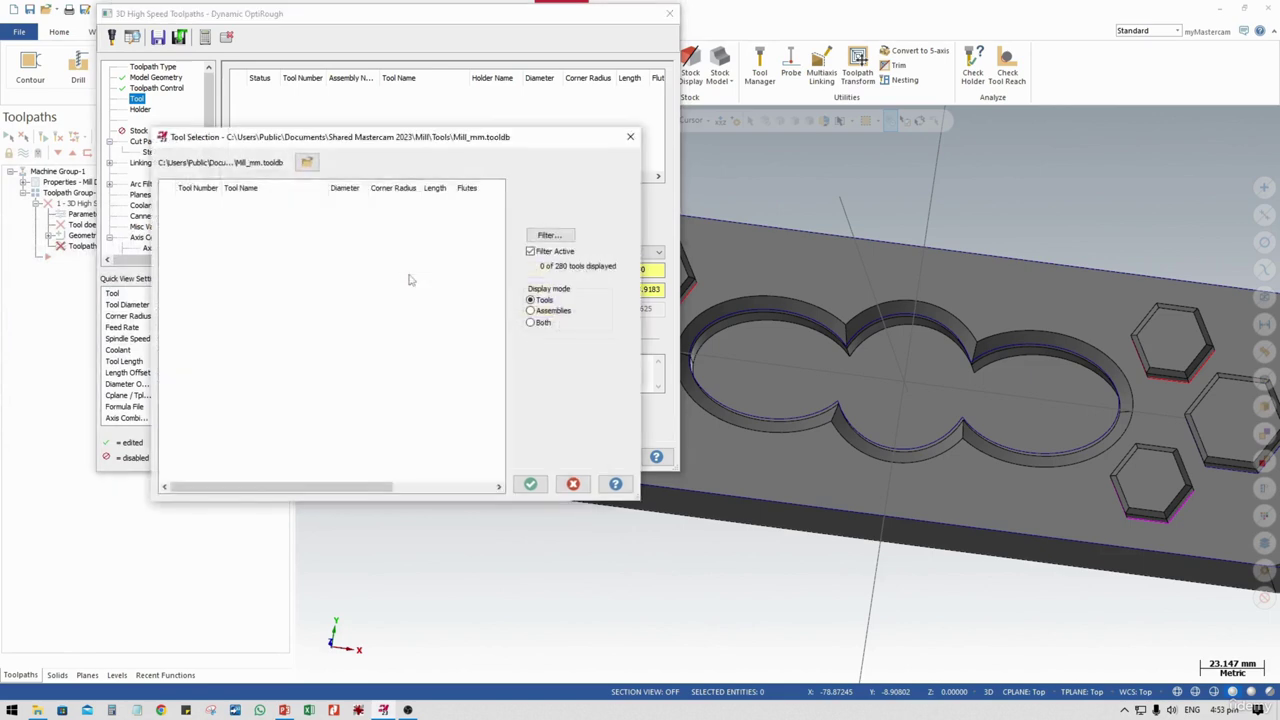
{"action": "left_click", "coordinate": [573, 484]}
{"action": "left_click", "coordinate": [408, 211]}
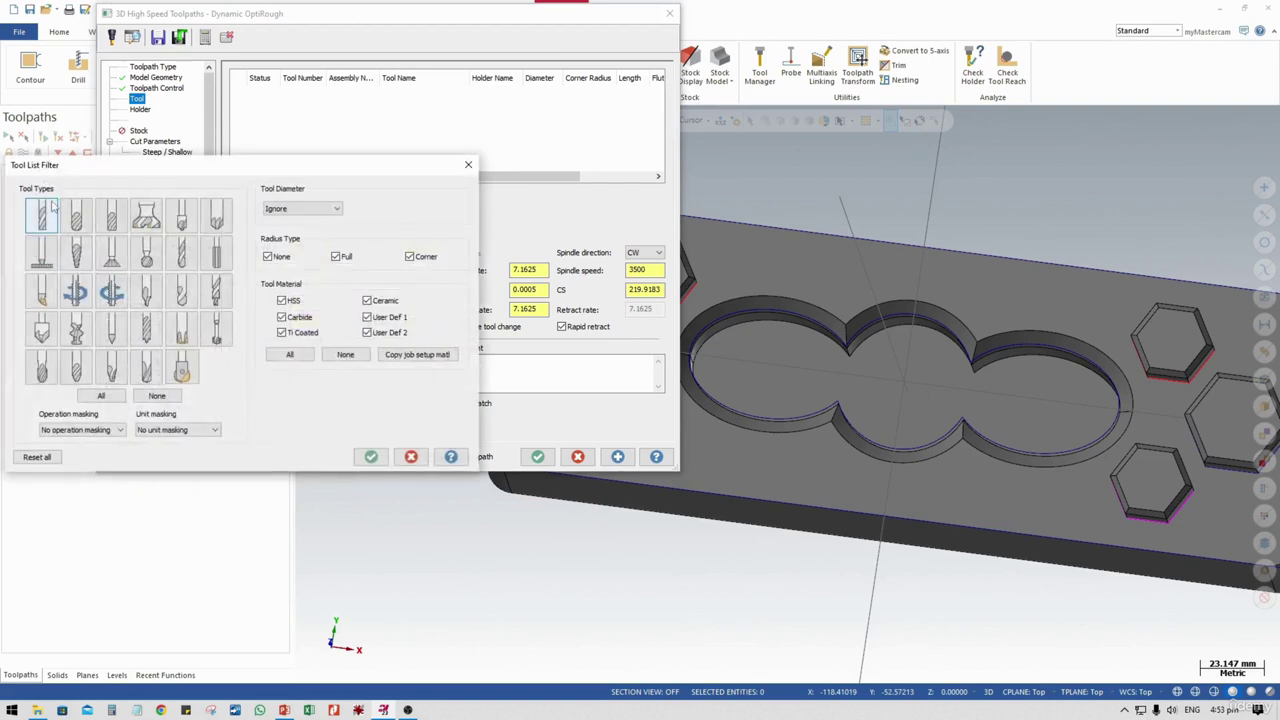
{"action": "left_click", "coordinate": [371, 456]}
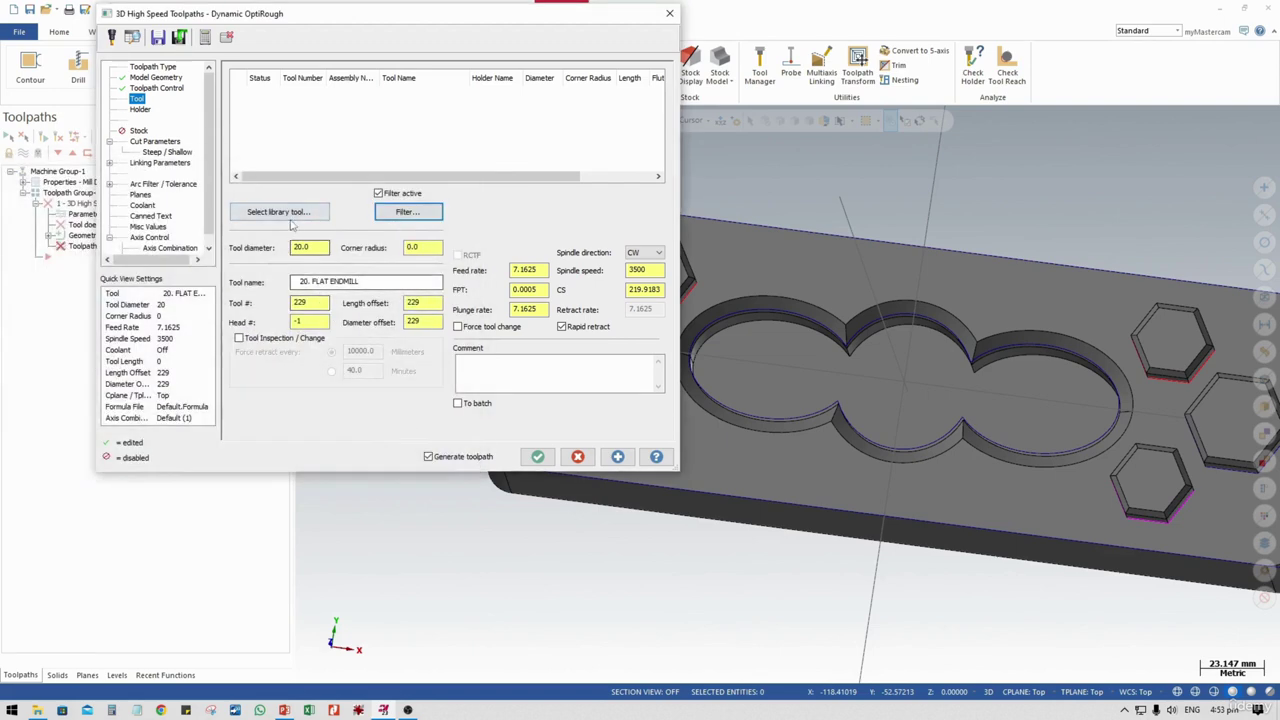
Add the library tool FLAT END MILL - 5 to the Dynamic OptiRough toolpath
{"action": "left_click", "coordinate": [262, 212]}
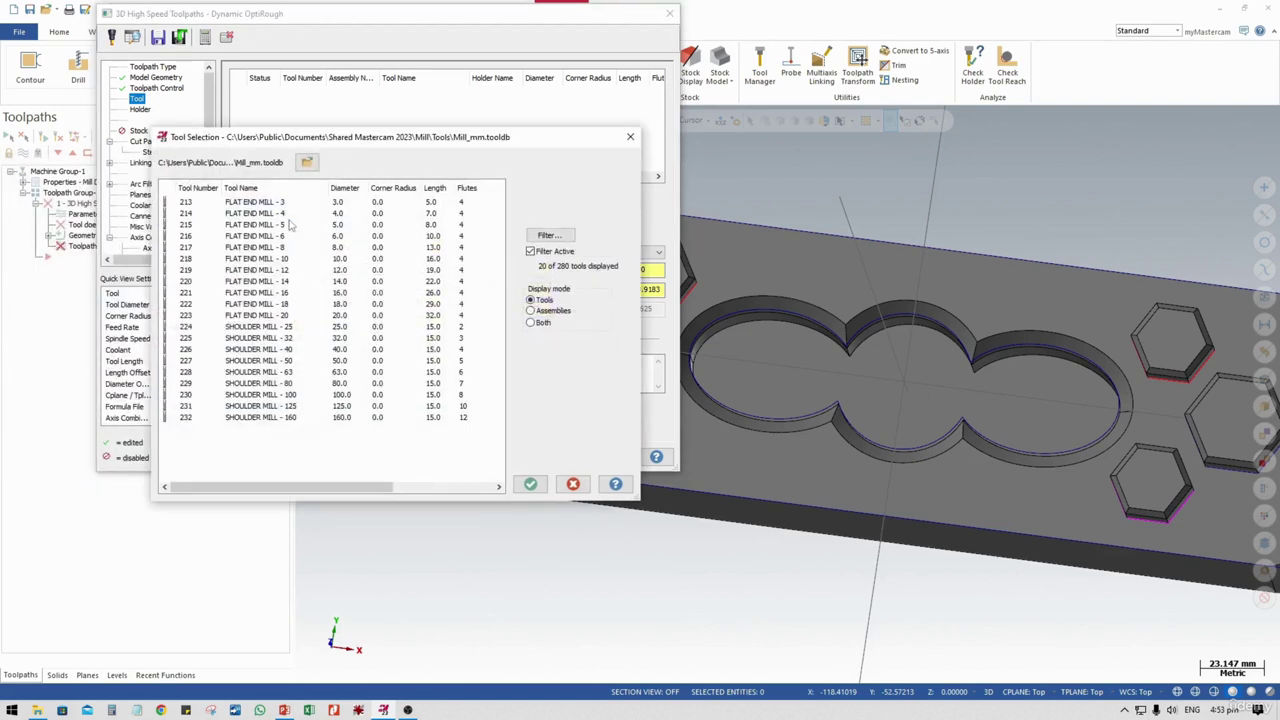
{"action": "left_click", "coordinate": [236, 226]}
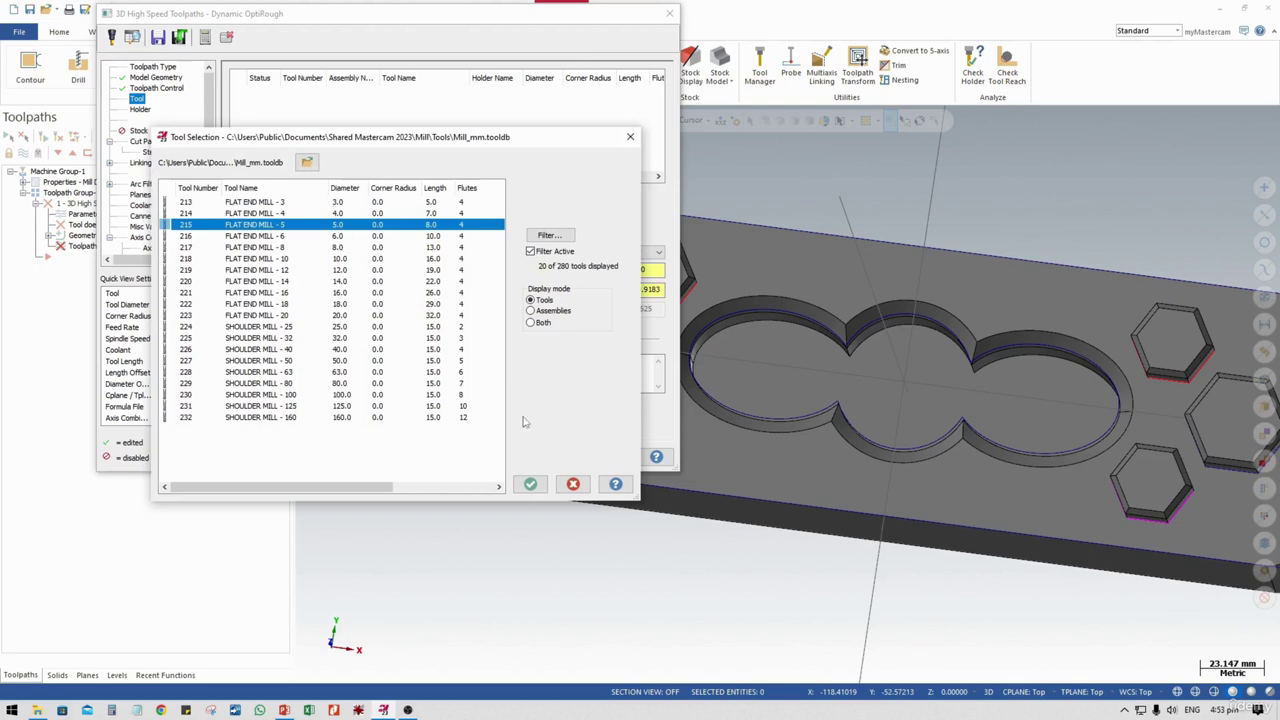
{"action": "left_click", "coordinate": [530, 484]}
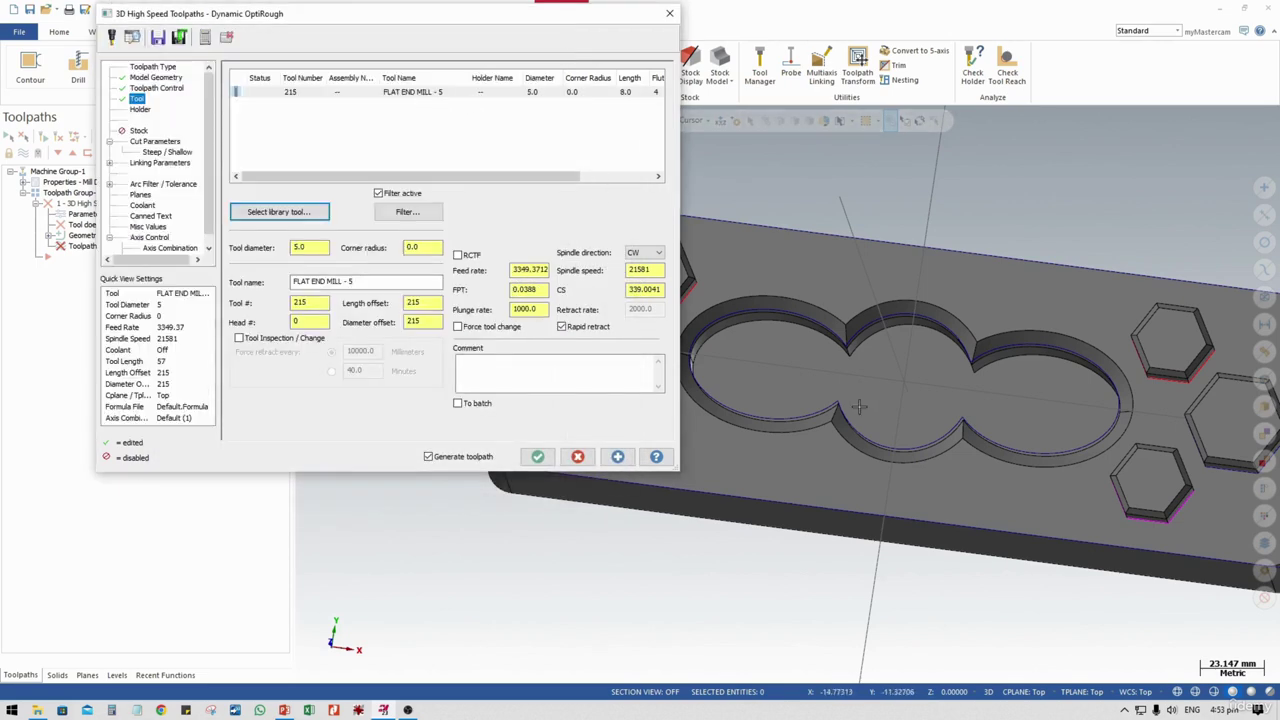
Edit the 5 mm flat end mill to a cutting length of 30 and an overall length of 80
{"action": "double_click", "coordinate": [408, 92]}
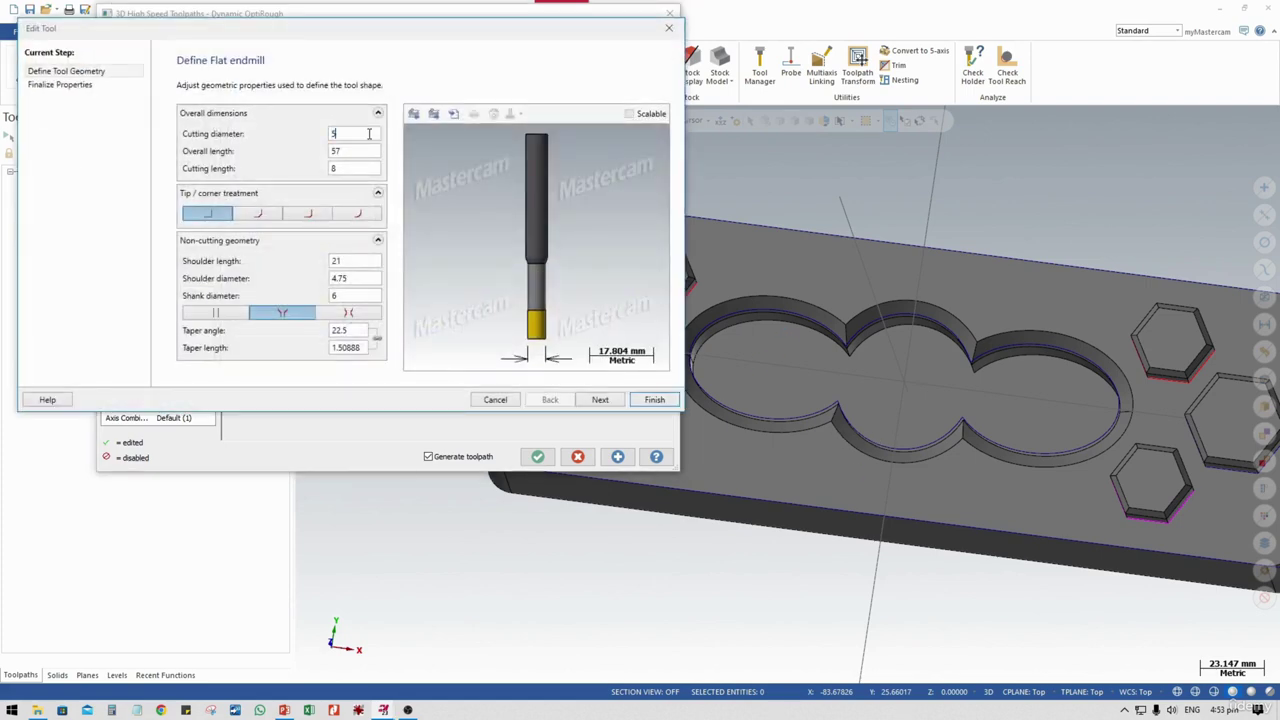
{"action": "left_click", "coordinate": [362, 168]}
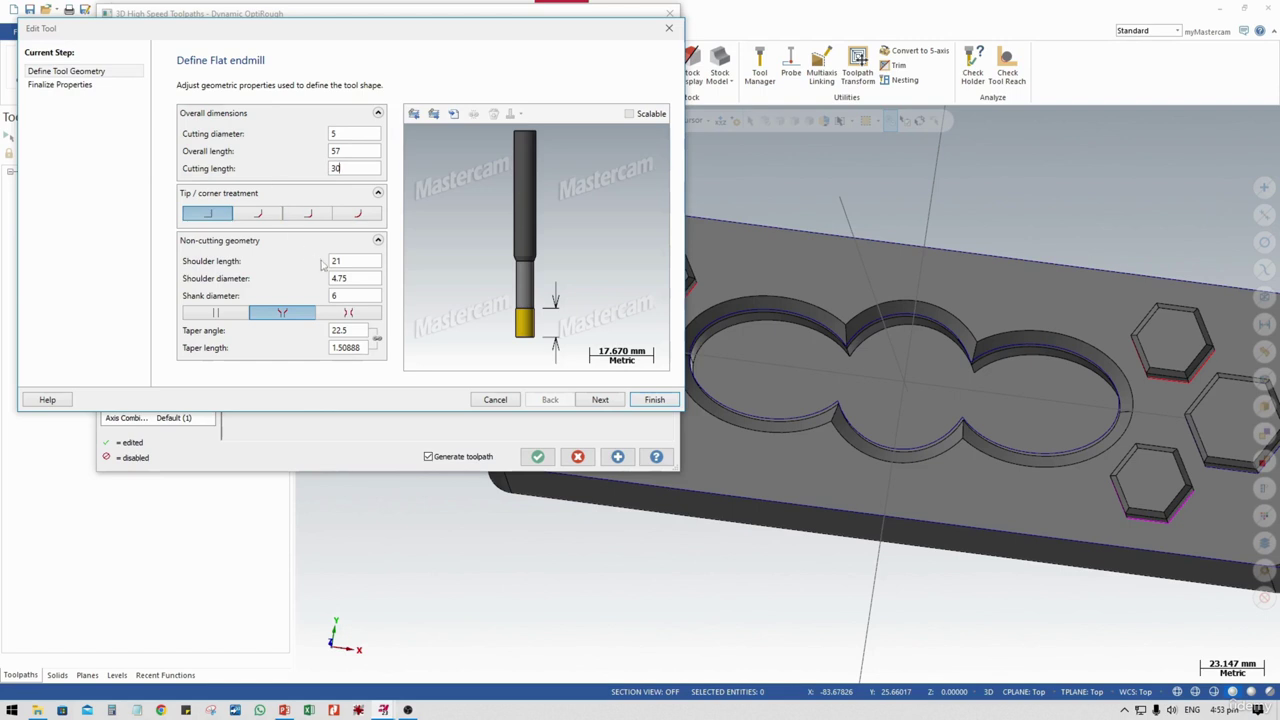
{"action": "left_click", "coordinate": [351, 139]}
{"action": "left_click", "coordinate": [350, 151]}
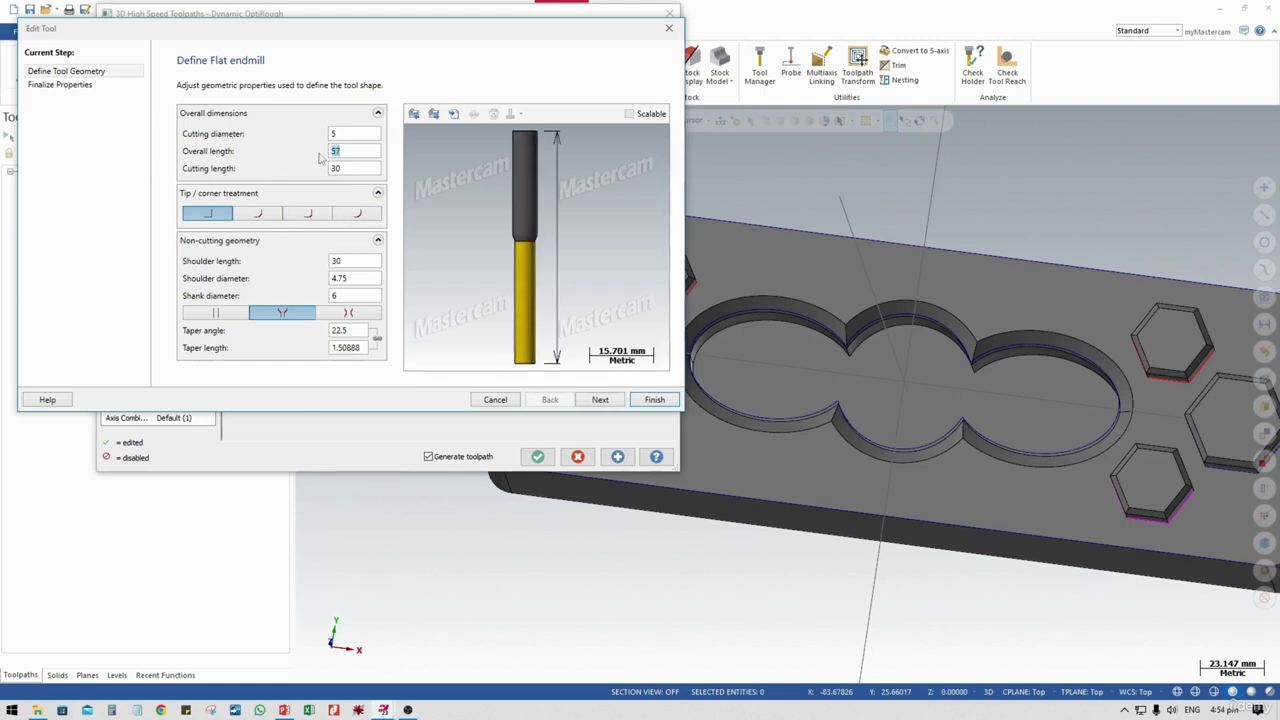
{"action": "type", "text": "80"}
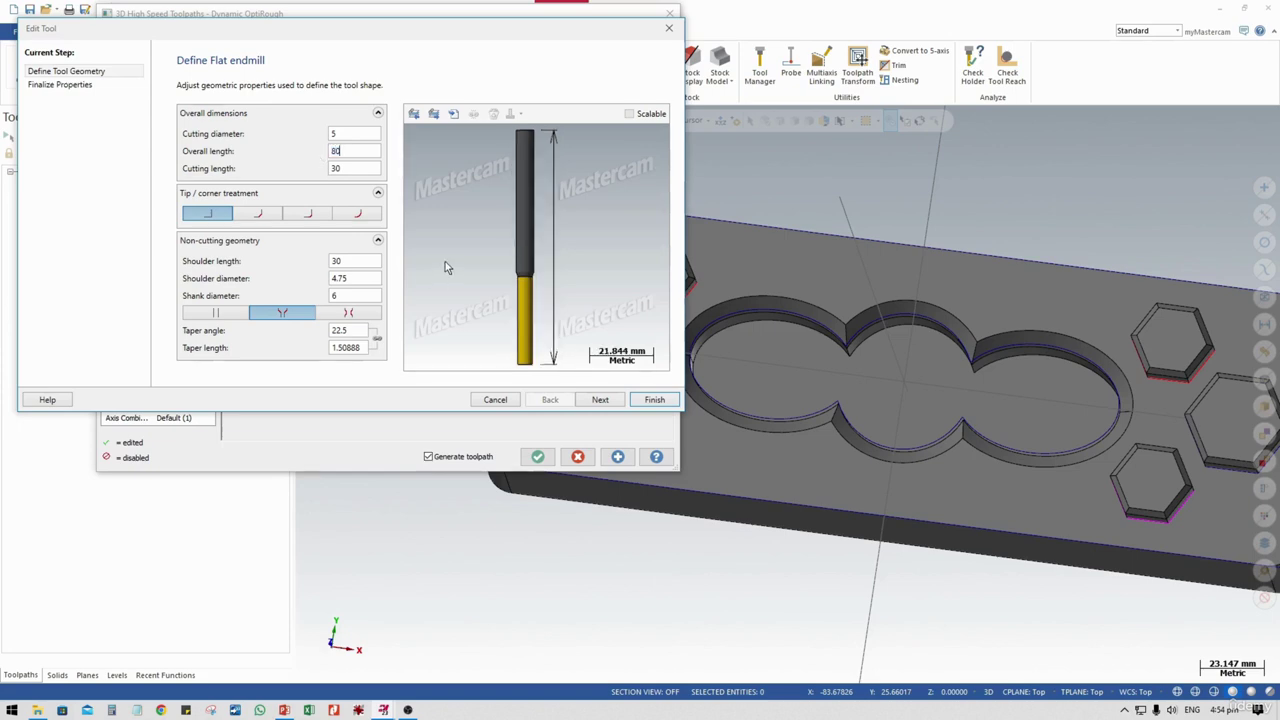
{"action": "left_click", "coordinate": [654, 399]}
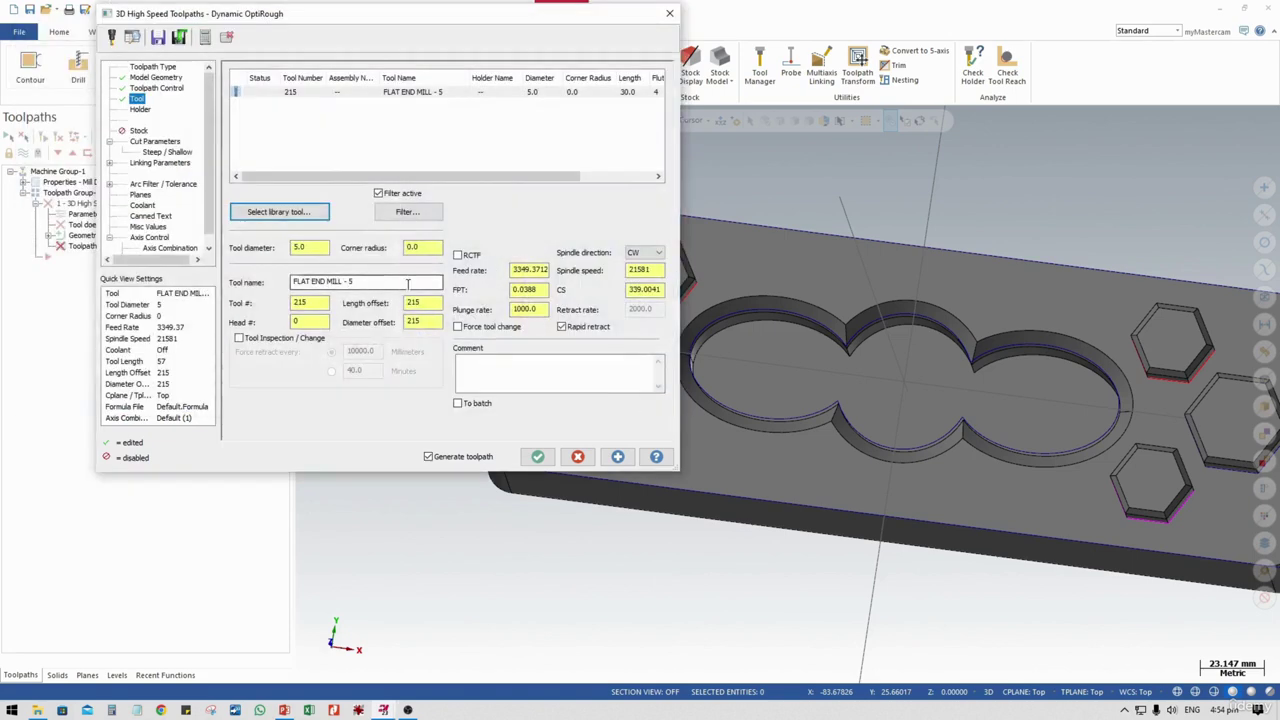
Set the spindle speed to 10000, the feed rate to 3000 and the plunge rate to 300
{"action": "double_click", "coordinate": [640, 270]}
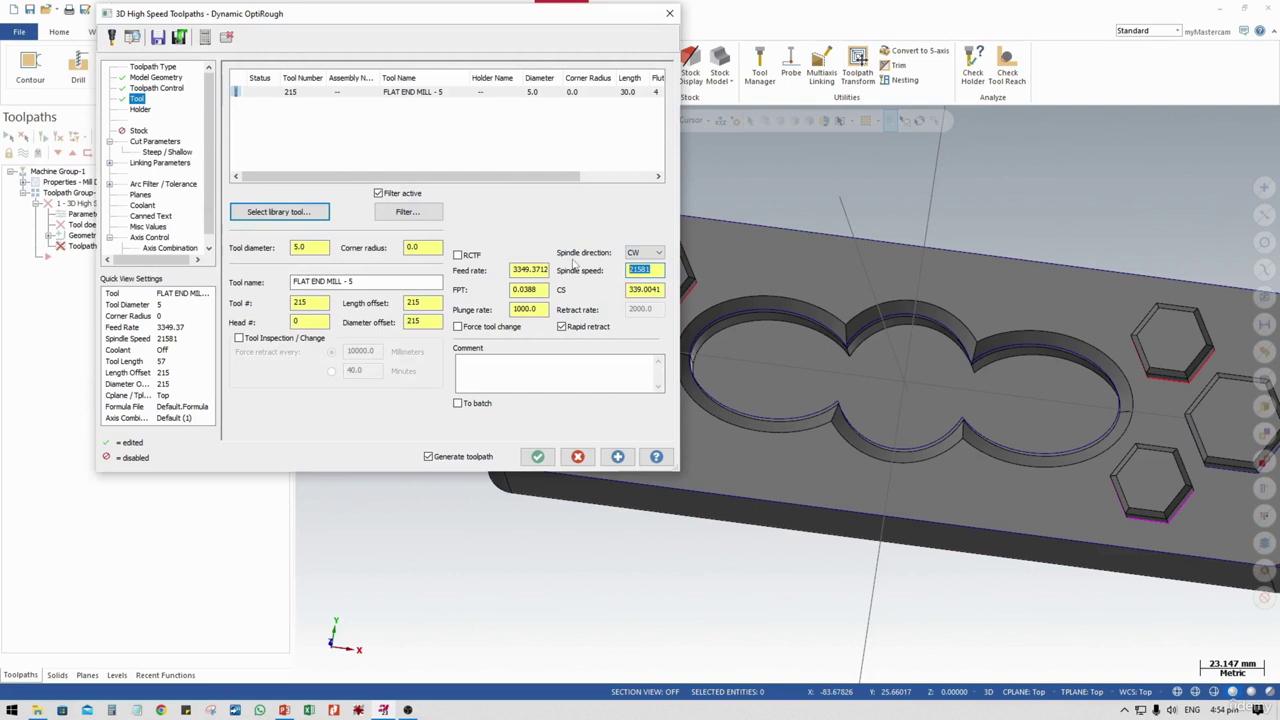
{"action": "type", "text": "10000"}
{"action": "double_click", "coordinate": [517, 266]}
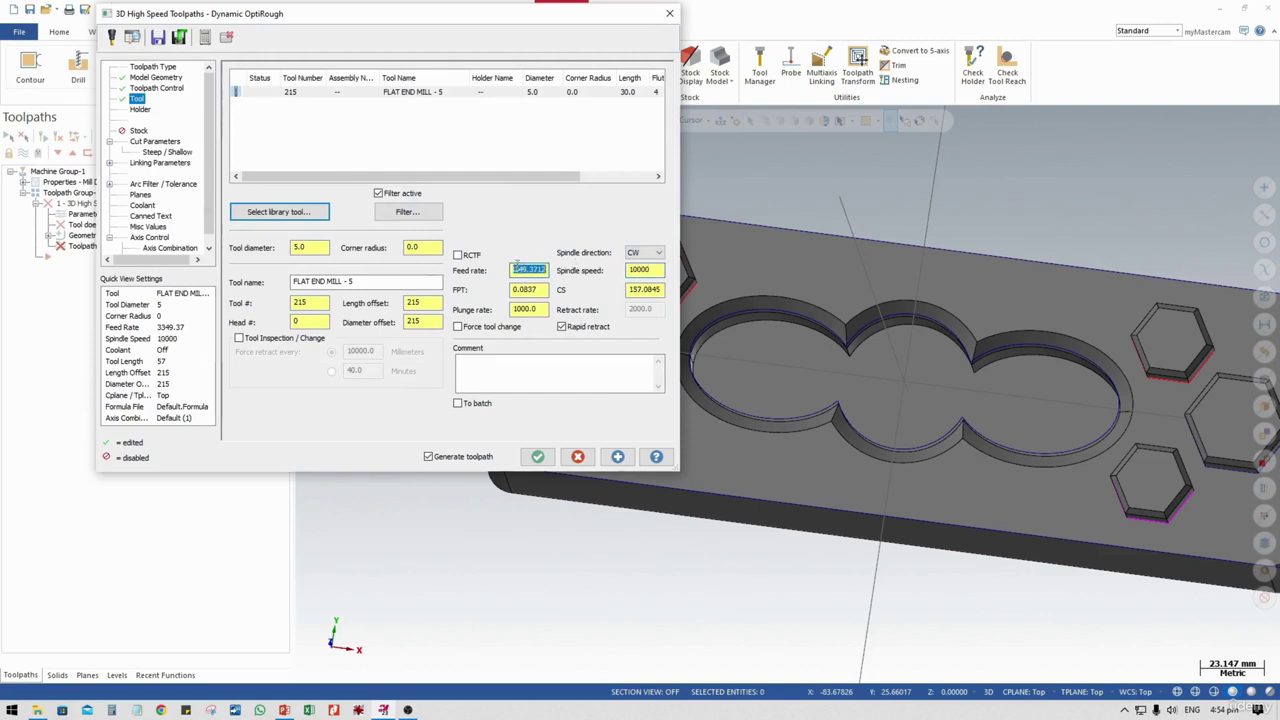
{"action": "type", "text": "30000"}
{"action": "left_click", "coordinate": [540, 309]}
{"action": "type", "text": "300"}
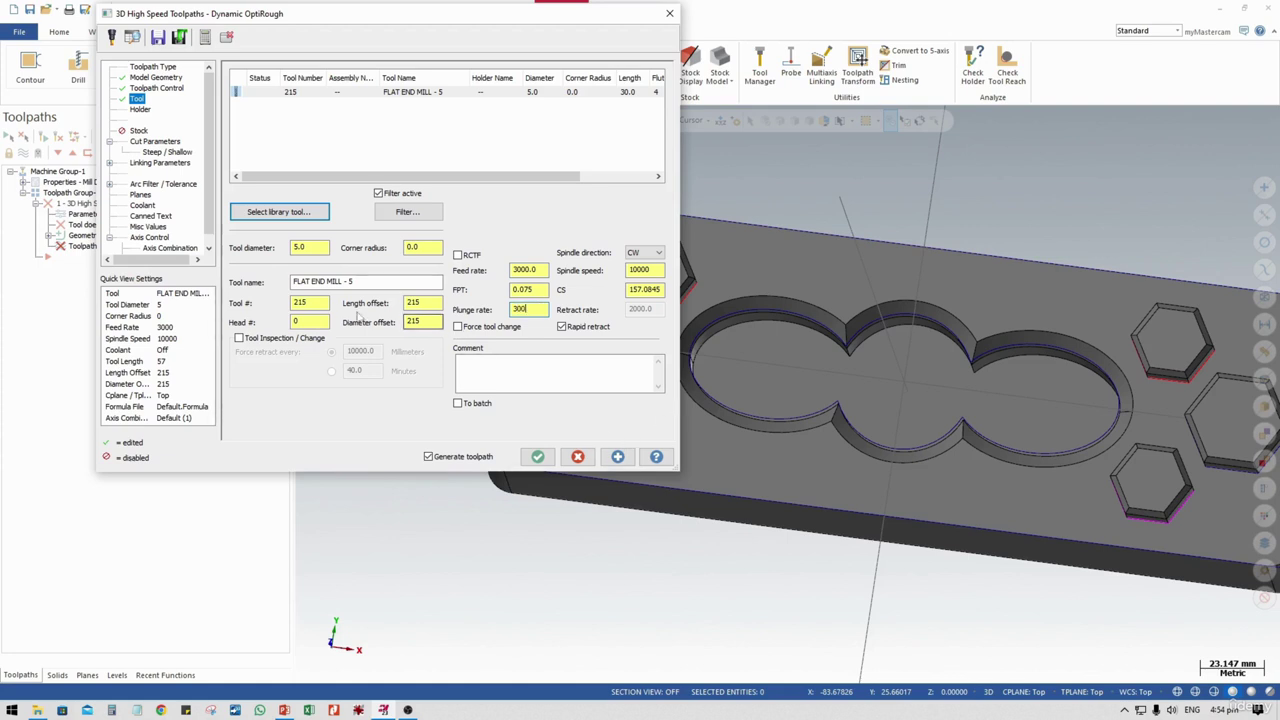
Set the tool number, length offset and diameter offset of the flat end mill to 1
{"action": "left_click", "coordinate": [325, 303]}
{"action": "double_click", "coordinate": [325, 303]}
{"action": "type", "text": "1"}
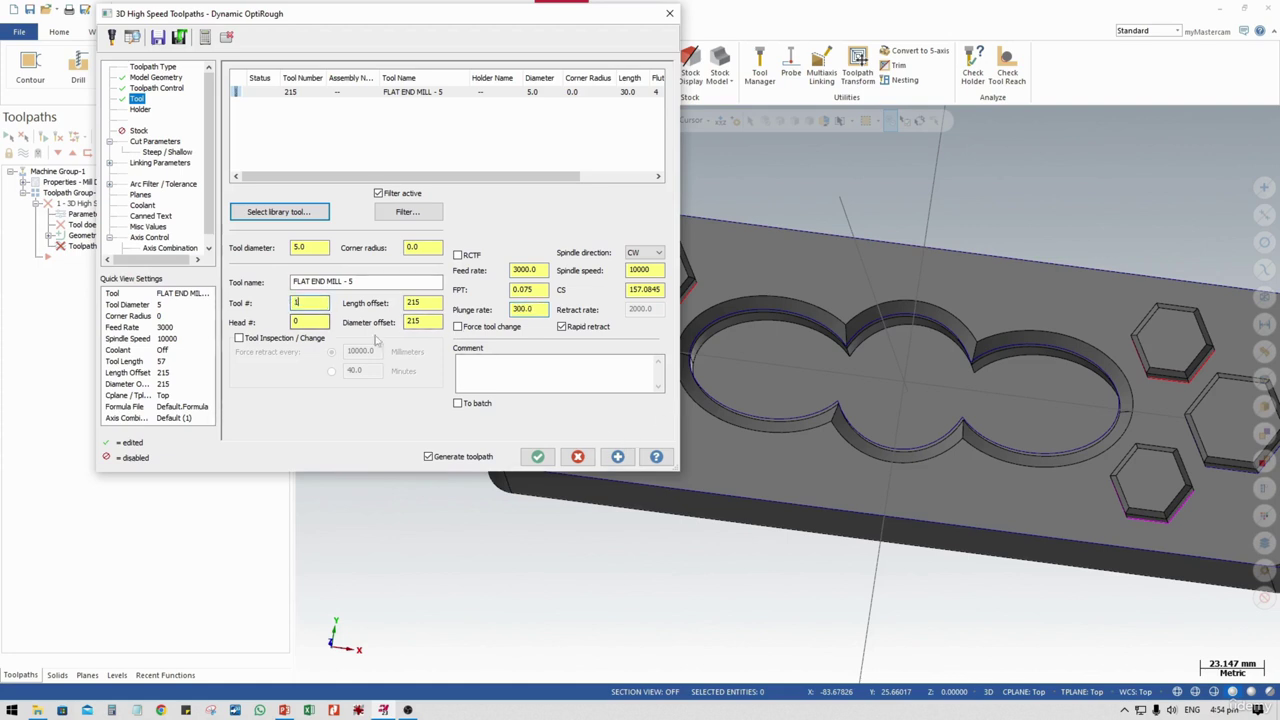
{"action": "left_click", "coordinate": [432, 321]}
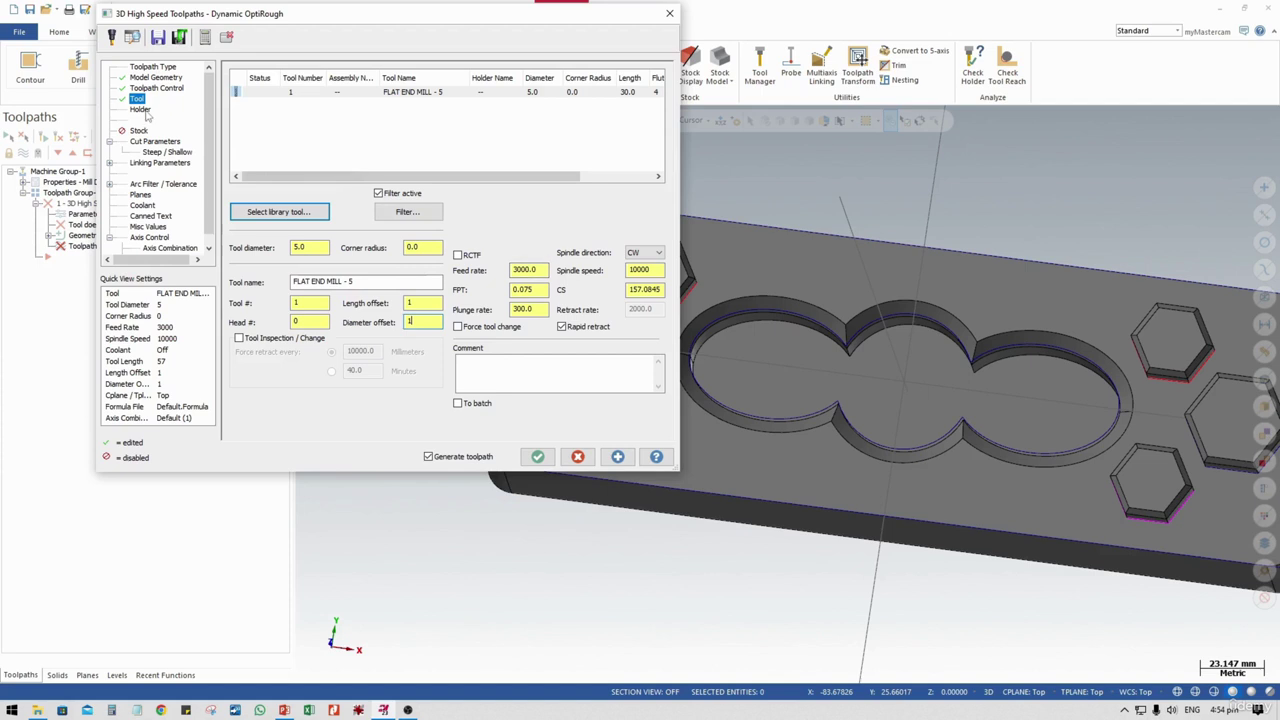
Examine the stepover distance and stepdown settings in the toolpath's cut parameters
{"action": "left_click", "coordinate": [150, 142]}
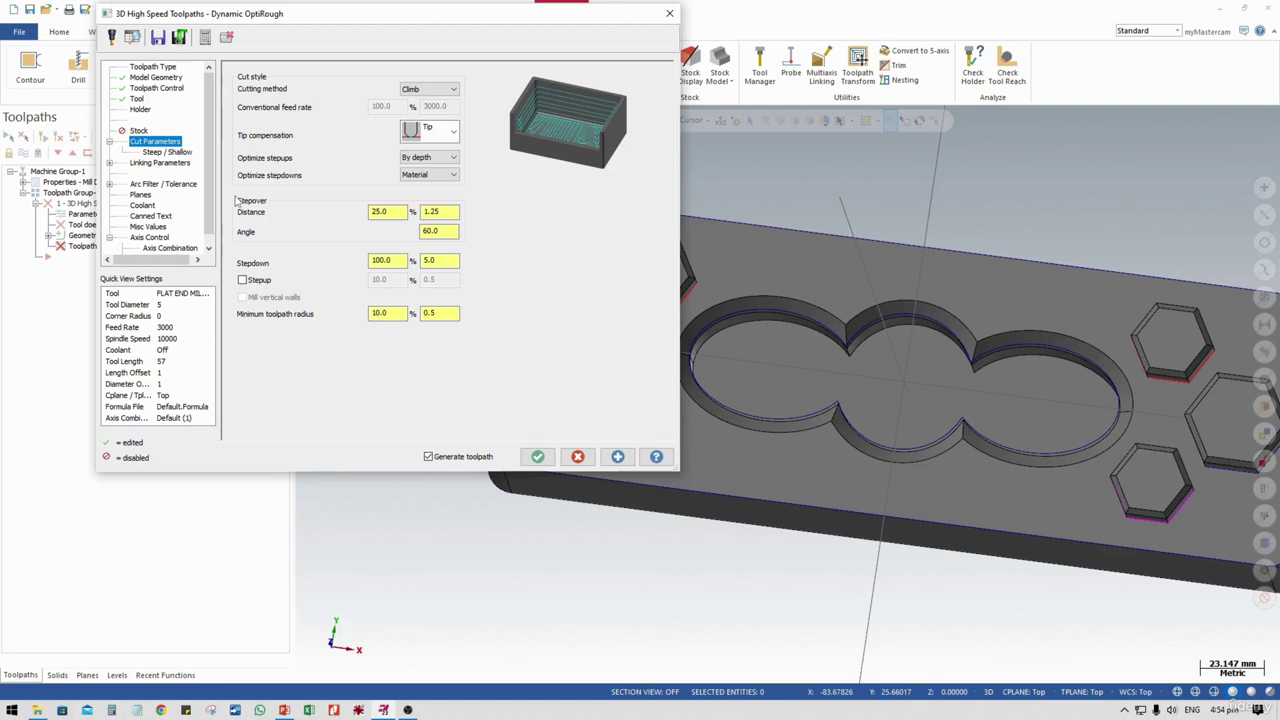
{"action": "left_click", "coordinate": [440, 211]}
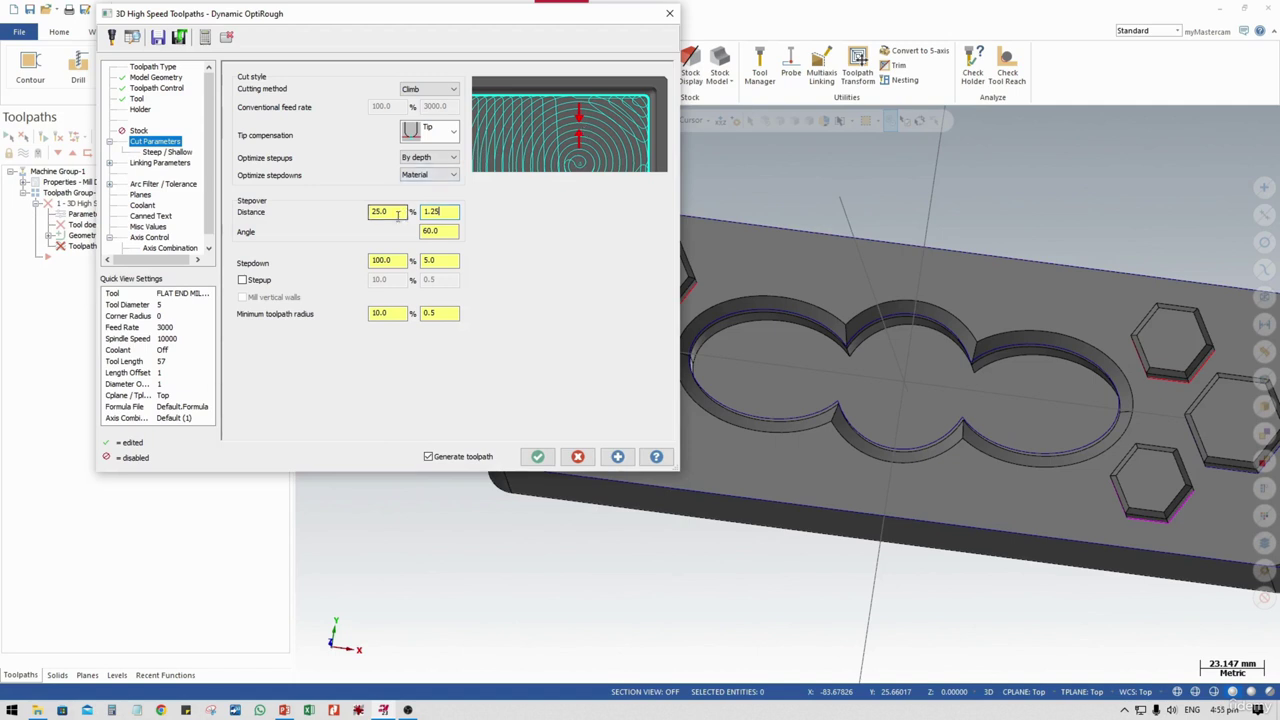
{"action": "left_click_drag", "start_coordinate": [450, 213], "coordinate": [421, 212]}
{"action": "left_click", "coordinate": [395, 260]}
{"action": "left_click_drag", "start_coordinate": [442, 263], "coordinate": [421, 265]}
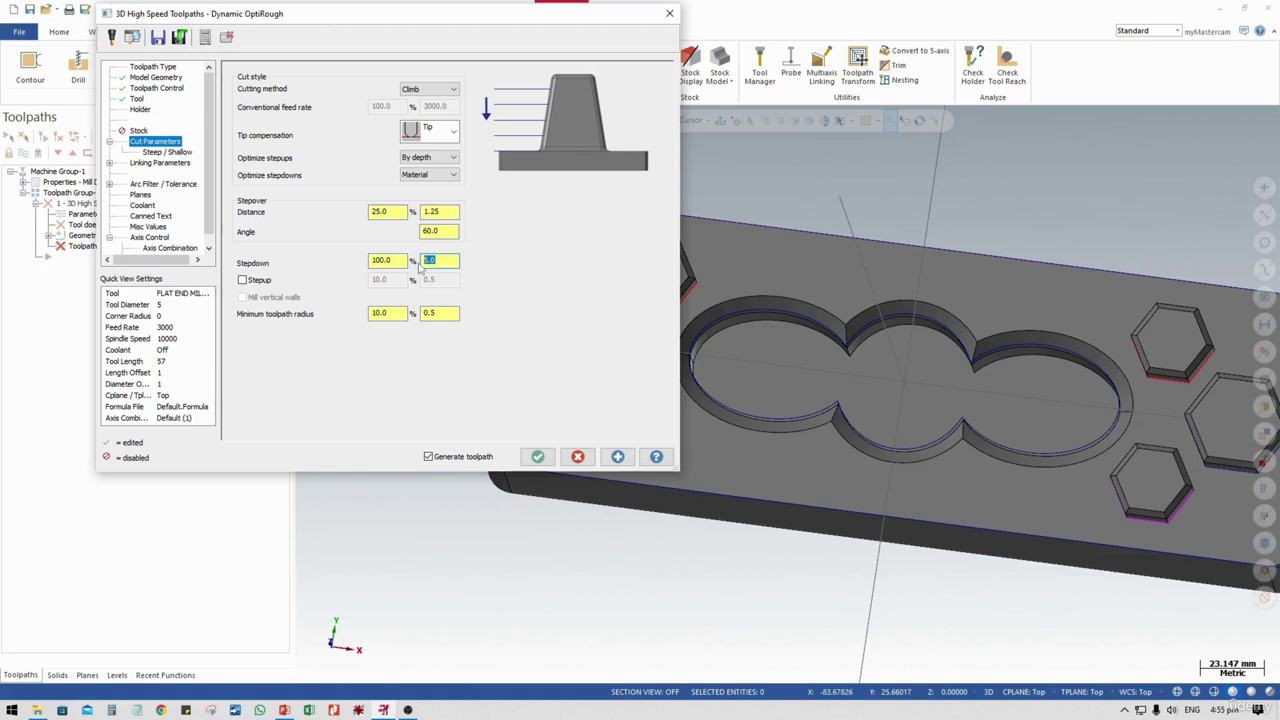
{"action": "type", "text": "5"}
{"action": "left_click", "coordinate": [383, 262]}
{"action": "double_click", "coordinate": [383, 262]}
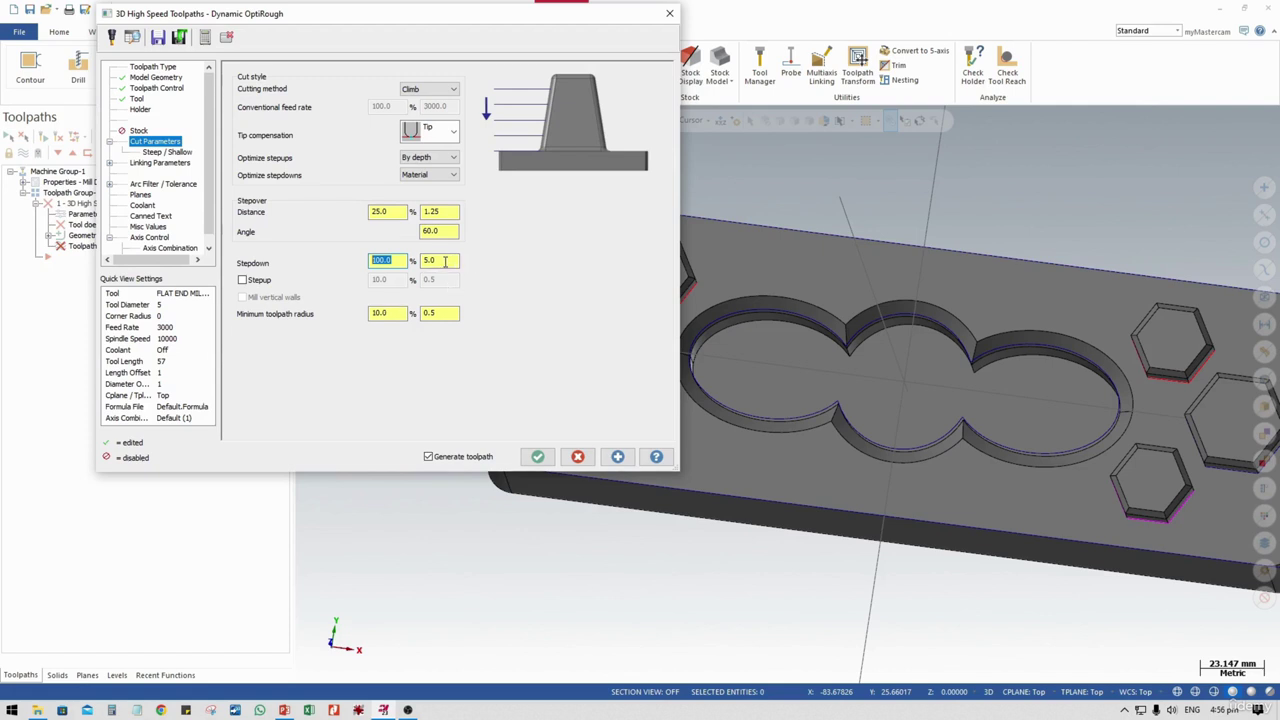
Set the stepdown to 2.0 mm and enable the stepup option
{"action": "left_click", "coordinate": [443, 261]}
{"action": "left_click_drag", "start_coordinate": [443, 261], "coordinate": [418, 262]}
{"action": "type", "text": "2.0"}
{"action": "left_click", "coordinate": [257, 280]}
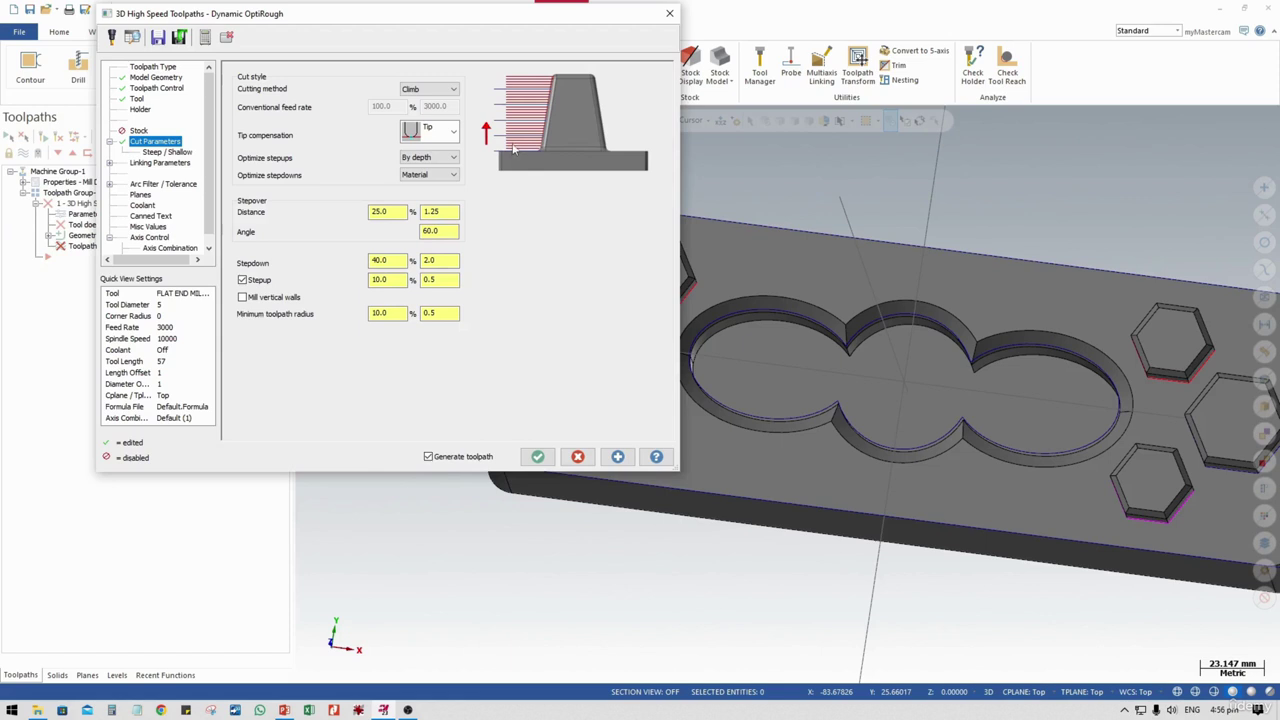
{"action": "left_click", "coordinate": [445, 260]}
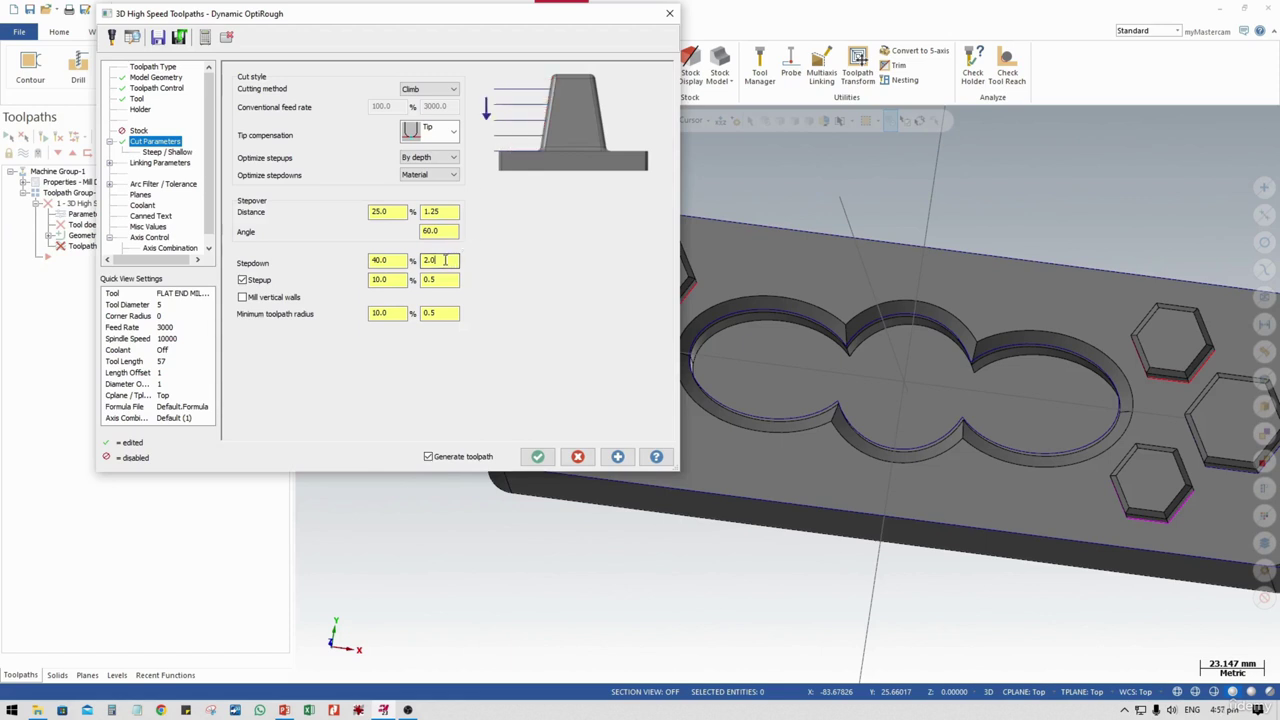
{"action": "double_click", "coordinate": [445, 260]}
{"action": "left_click", "coordinate": [448, 281]}
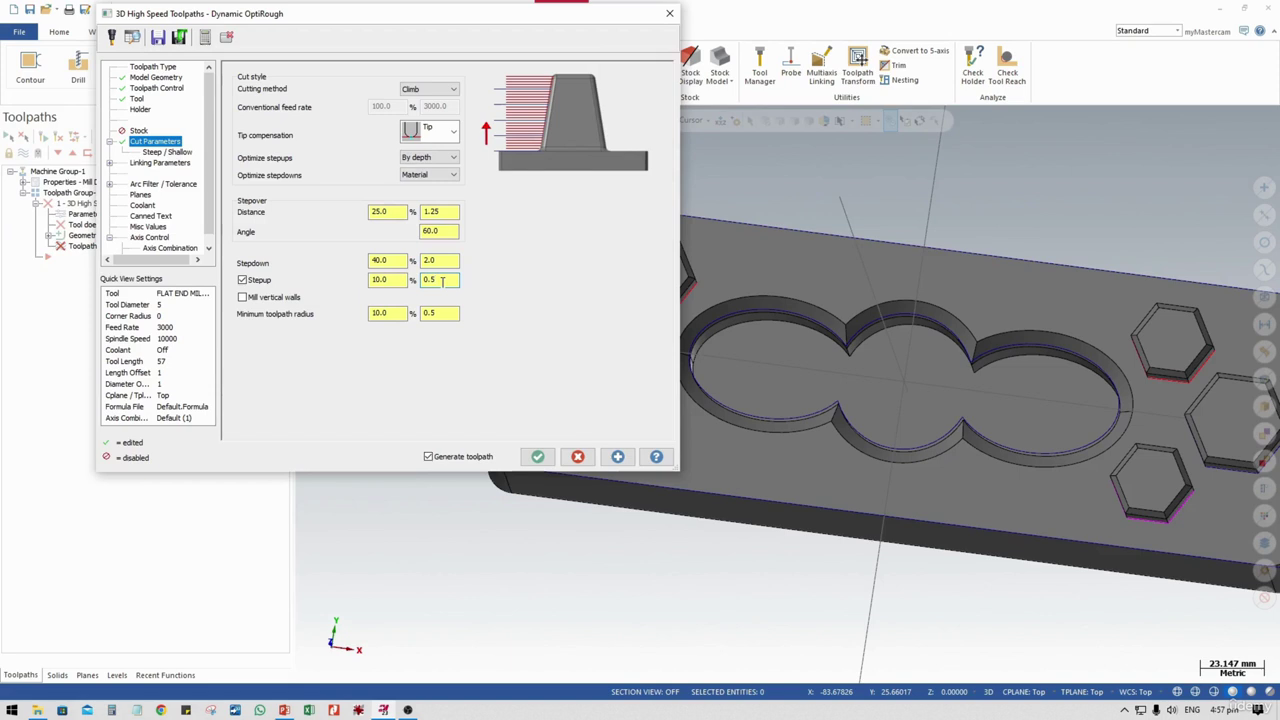
{"action": "left_click_drag", "start_coordinate": [442, 281], "coordinate": [401, 283]}
Examine the steep/shallow Z depth options against the raised hexagons and the pocket on the part
{"action": "left_click", "coordinate": [172, 153]}
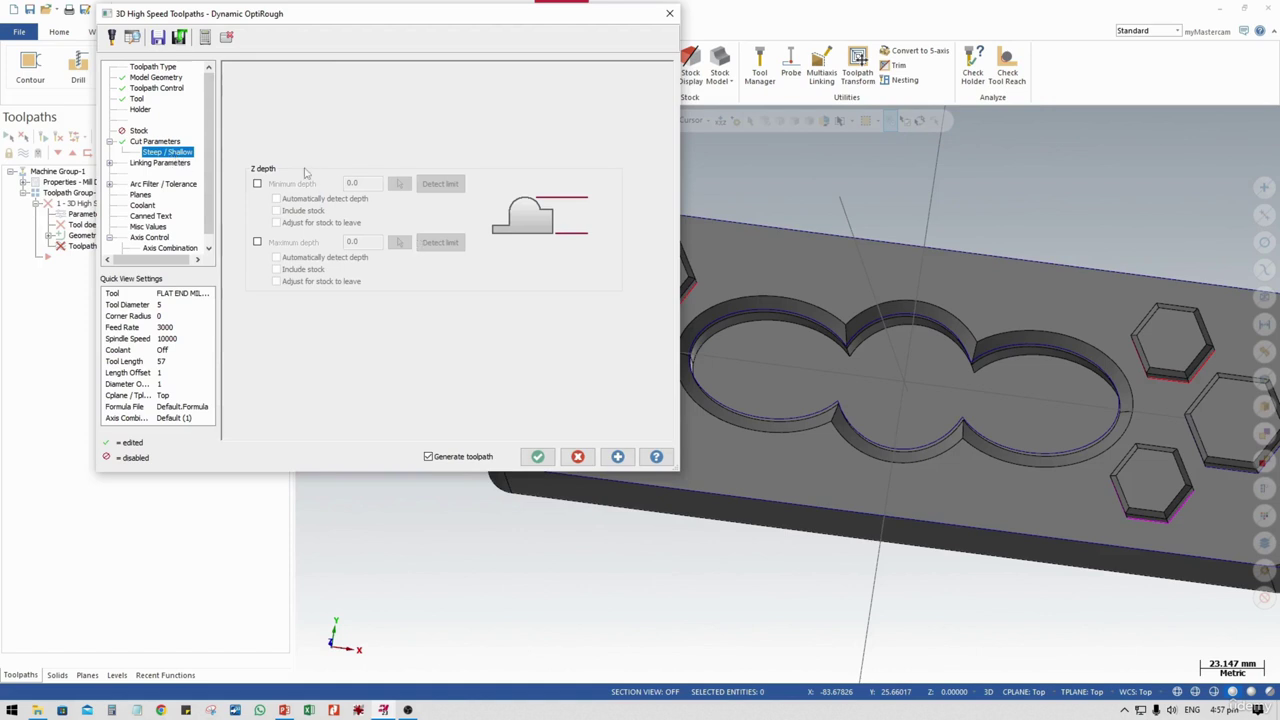
{"action": "mouse_move", "coordinate": [843, 397]}
{"action": "middle_mouse_down"}
{"action": "mouse_move", "coordinate": [857, 342]}
{"action": "mouse_move", "coordinate": [894, 366]}
{"action": "mouse_move", "coordinate": [1020, 366]}
{"action": "mouse_move", "coordinate": [962, 384]}
{"action": "middle_mouse_up"}
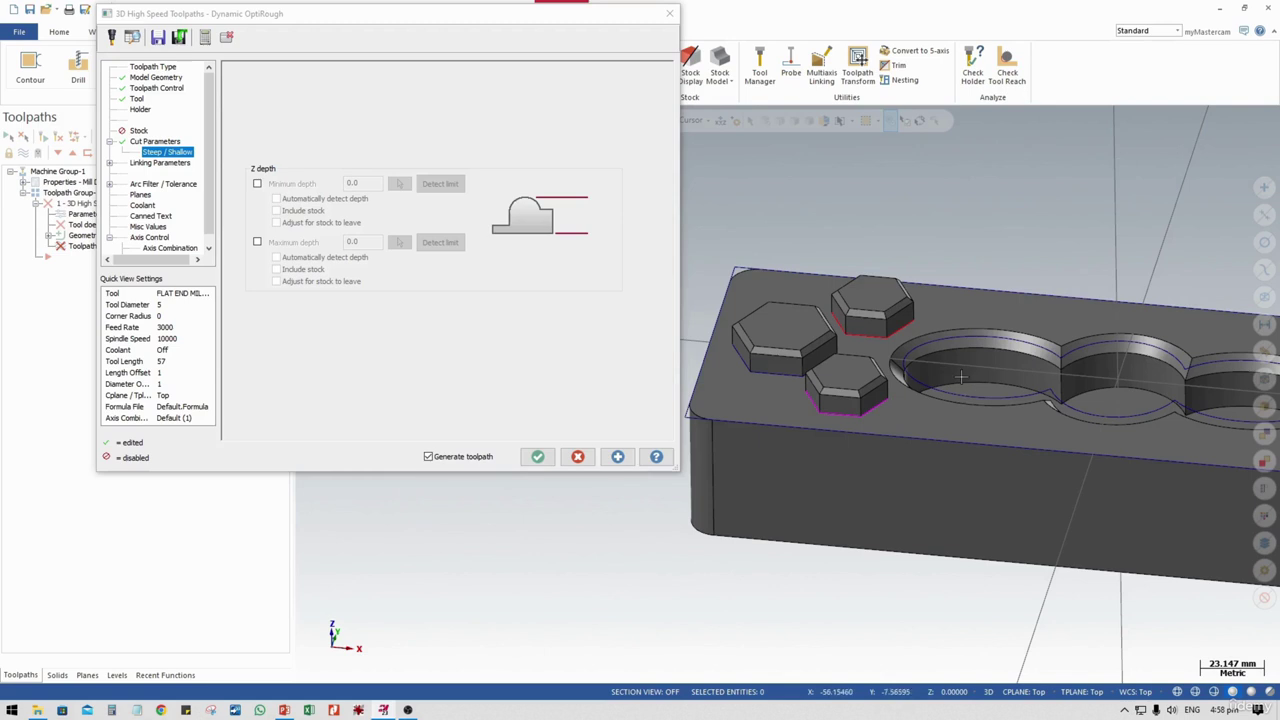
Examine the clearance plane setting in the linking parameters against the height of the part's raised hexagons
{"action": "left_click", "coordinate": [145, 163]}
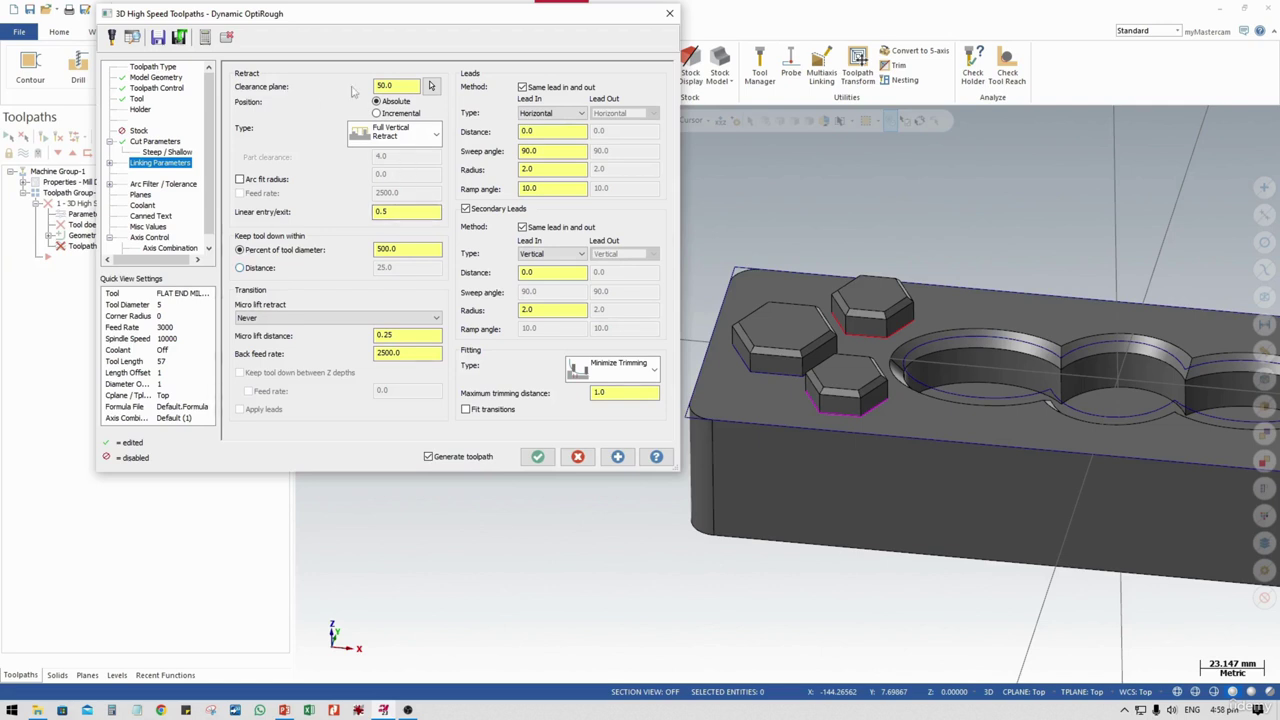
{"action": "double_click", "coordinate": [398, 86]}
{"action": "scroll", "coordinate": [1020, 298], "scroll_direction": "down", "scroll_amount": 2}
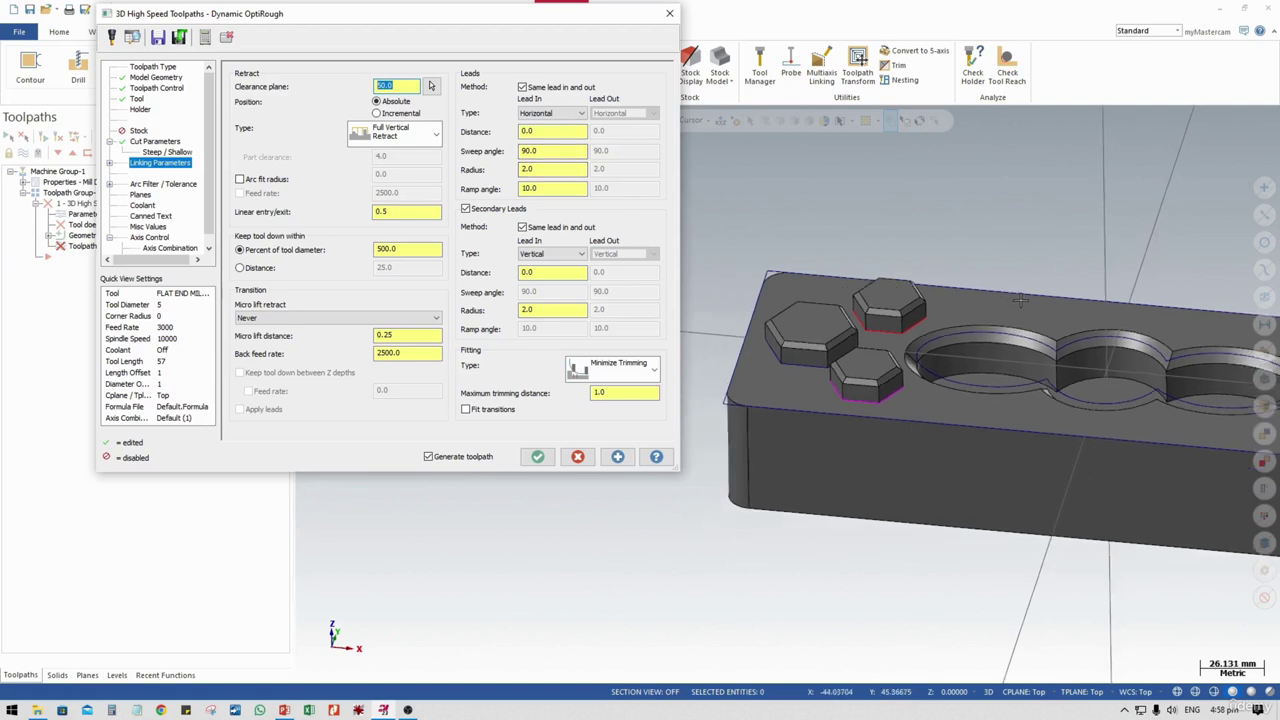
{"action": "middle_click_drag", "start_coordinate": [1020, 300], "coordinate": [948, 368]}
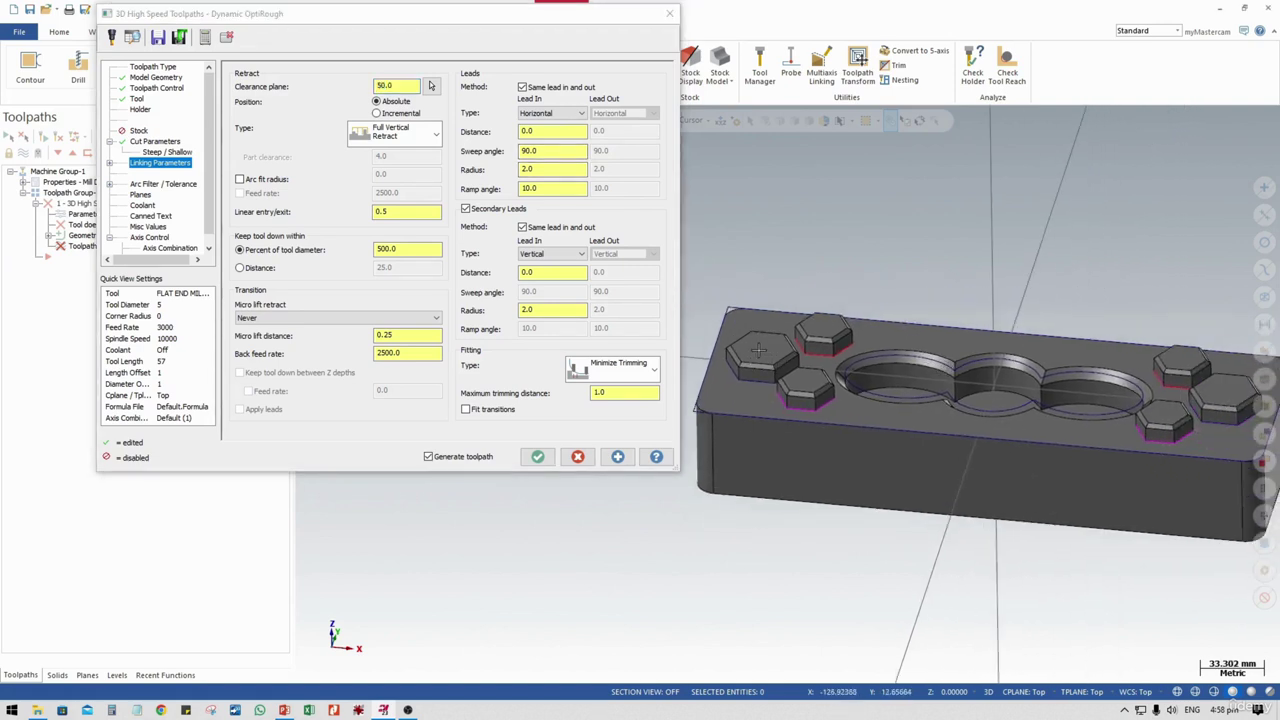
{"action": "mouse_move", "coordinate": [762, 351]}
{"action": "middle_mouse_down"}
{"action": "mouse_move", "coordinate": [760, 300]}
{"action": "mouse_move", "coordinate": [790, 297]}
{"action": "middle_mouse_up"}
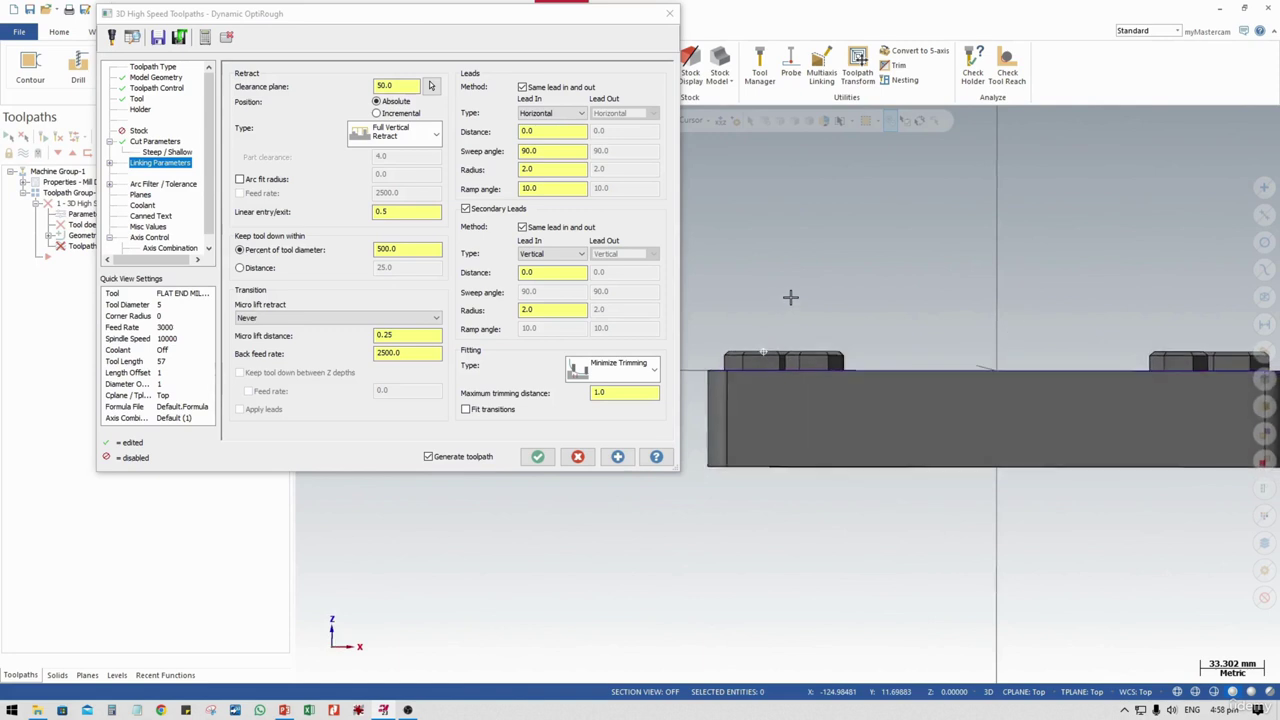
{"action": "middle_click_drag", "start_coordinate": [995, 370], "coordinate": [998, 370]}
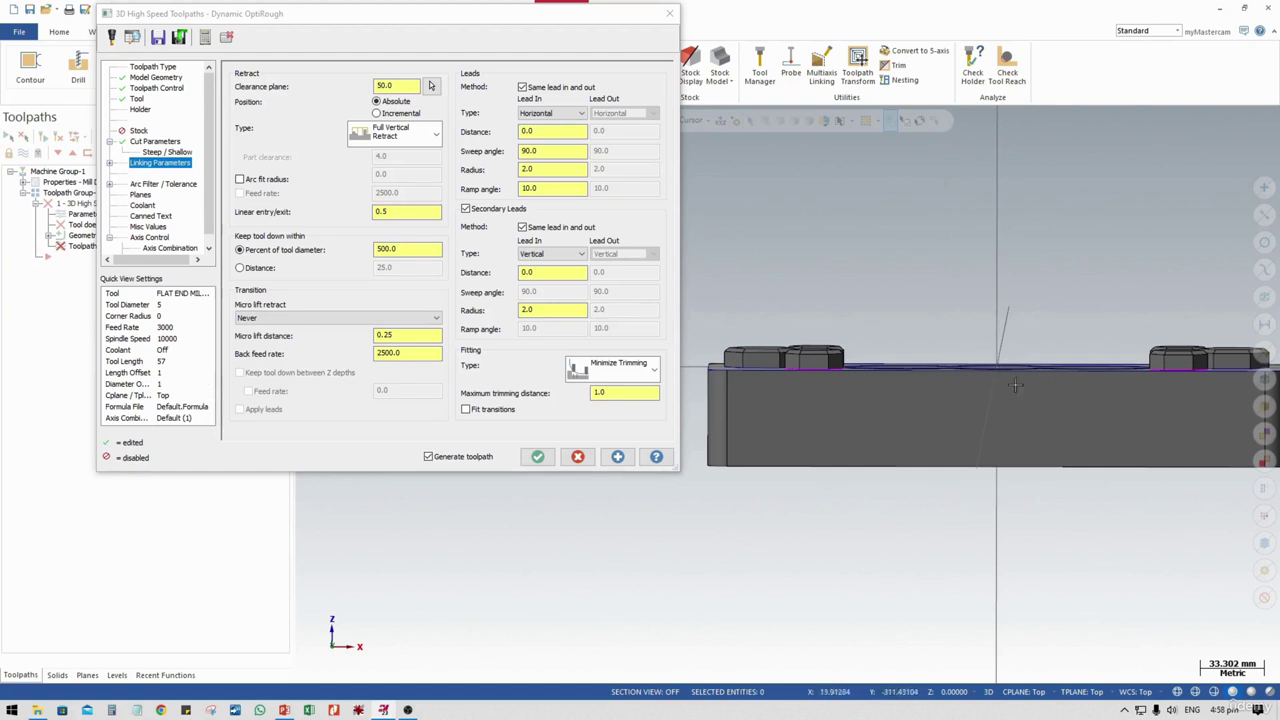
{"action": "middle_click_drag", "start_coordinate": [980, 381], "coordinate": [979, 403]}
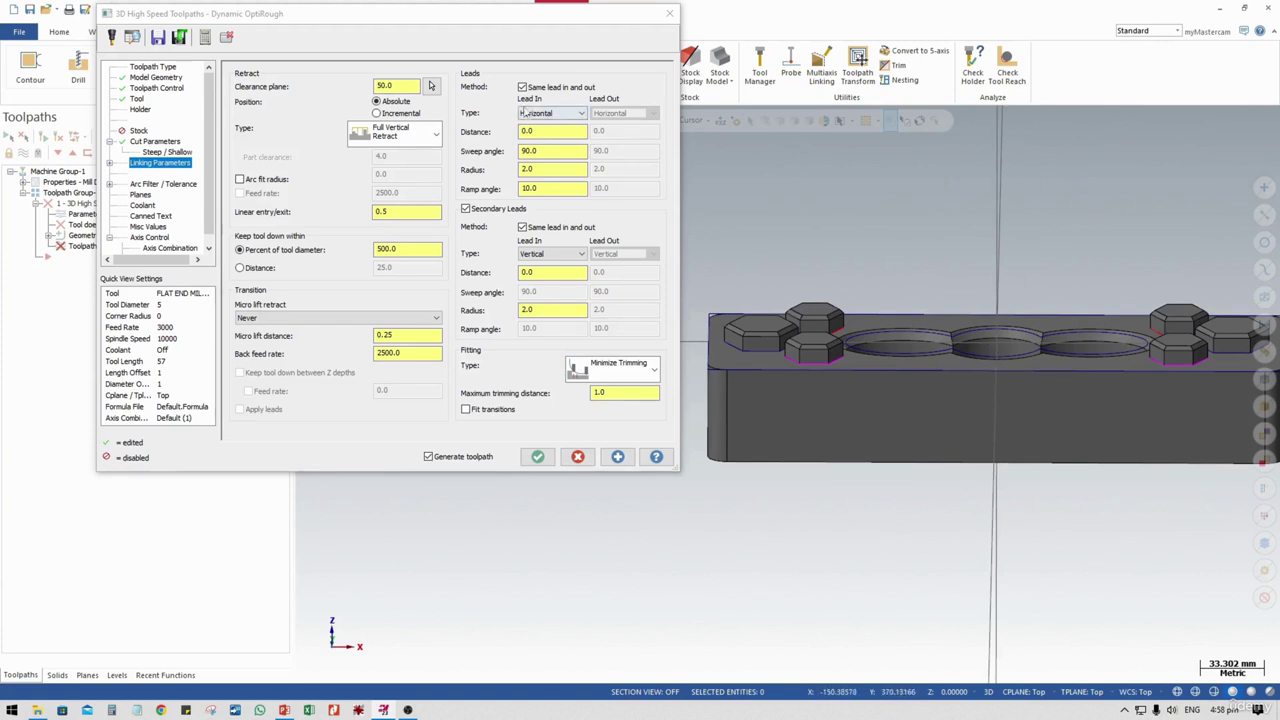
{"action": "middle_click_drag", "start_coordinate": [976, 188], "coordinate": [1012, 250]}
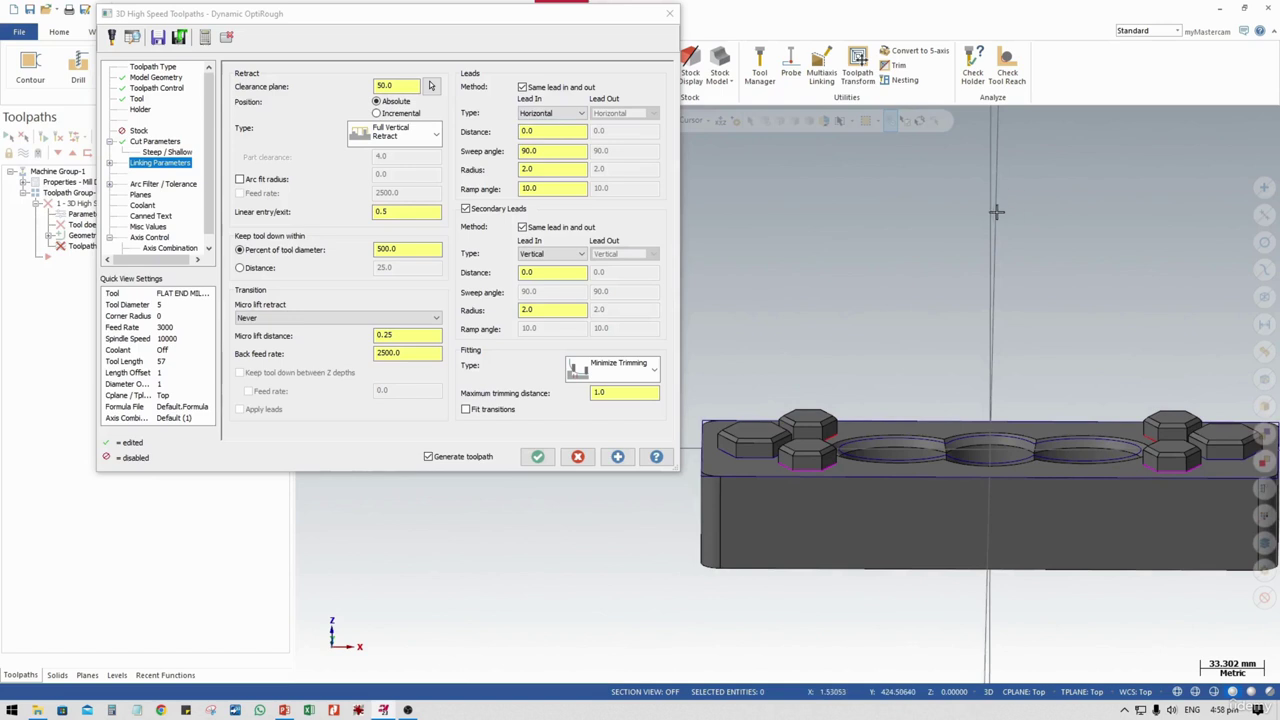
{"action": "double_click", "coordinate": [385, 86]}
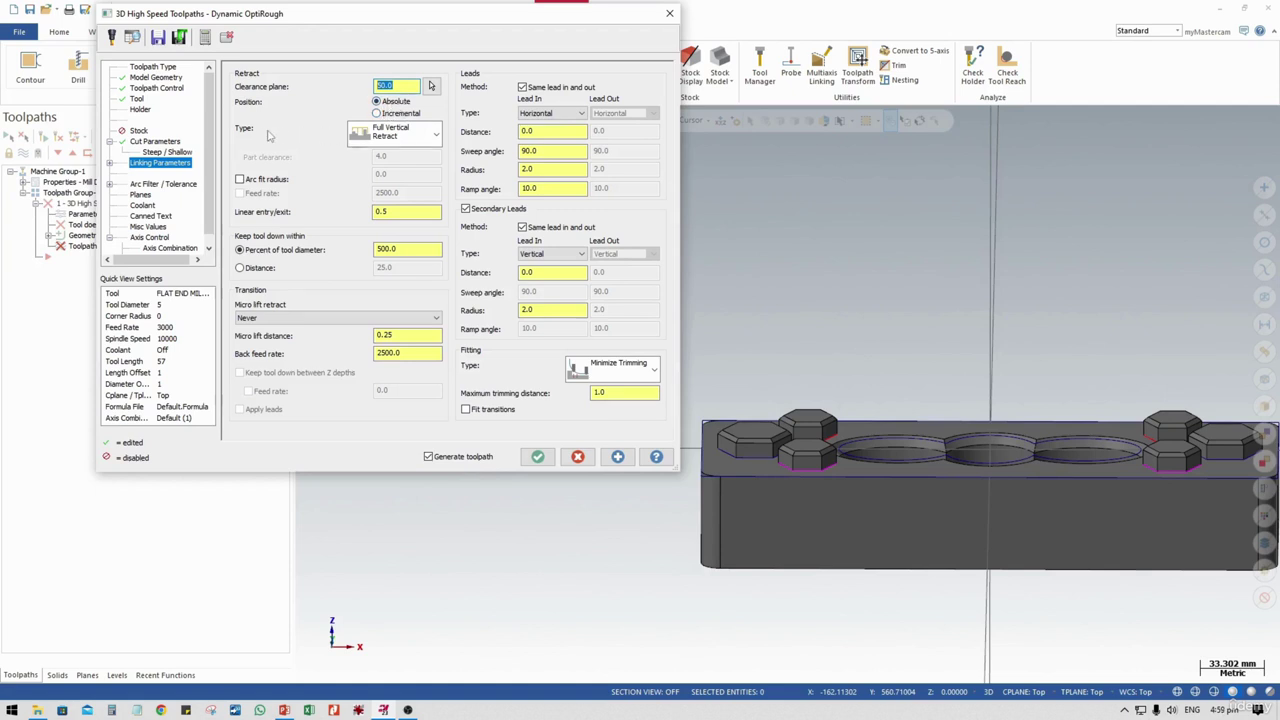
Set the retract type in the linking parameters to Minimum Vertical Retract
{"action": "left_click", "coordinate": [428, 140]}
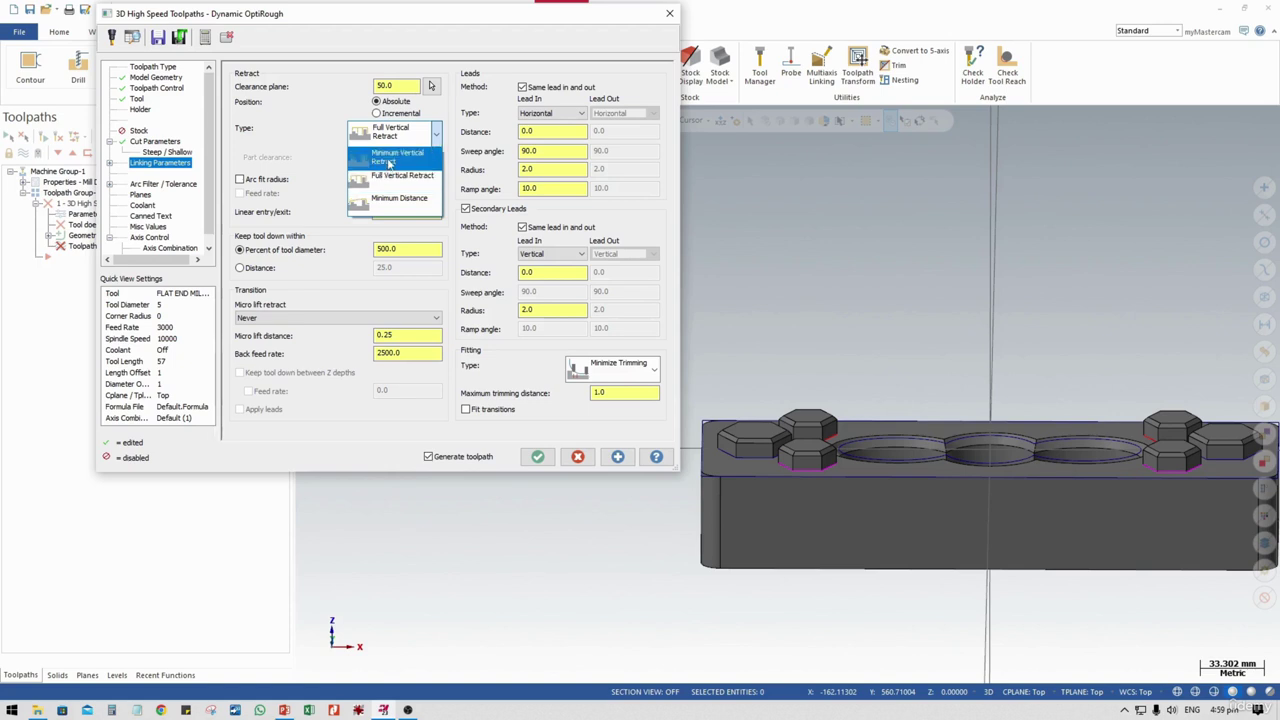
{"action": "left_click", "coordinate": [881, 414]}
{"action": "middle_click_drag", "start_coordinate": [905, 420], "coordinate": [900, 409]}
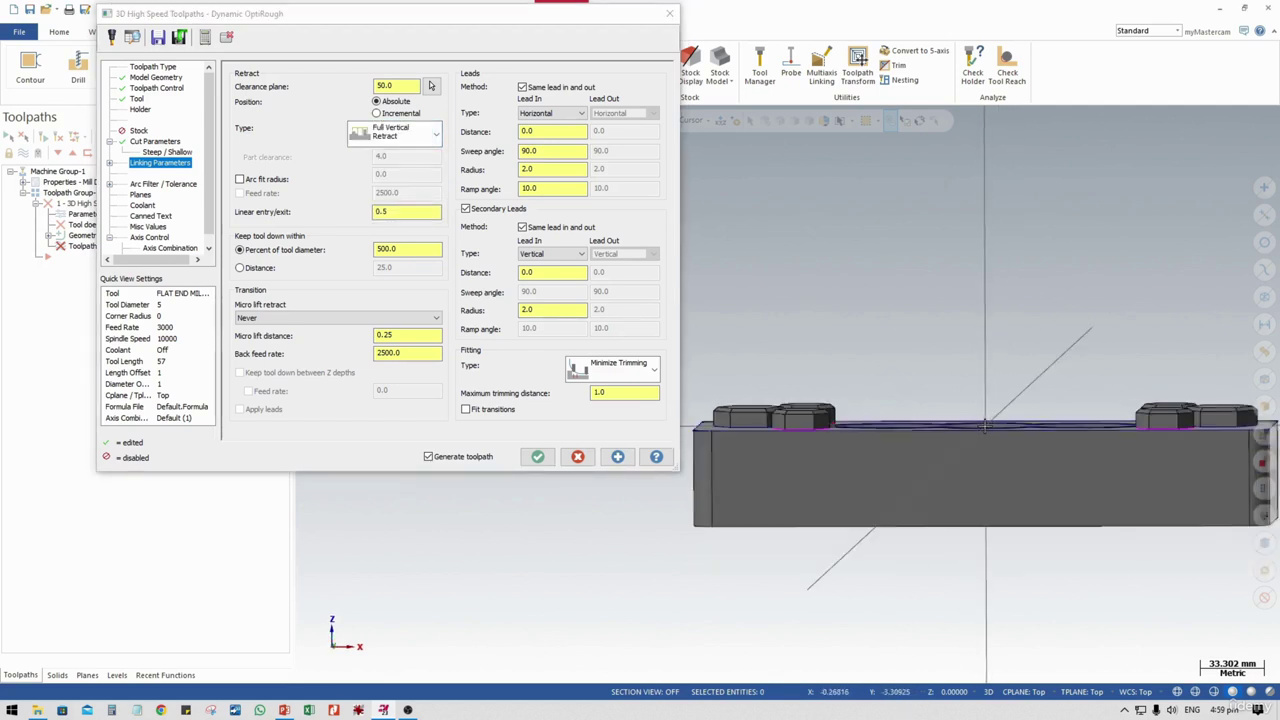
{"action": "middle_click_drag", "start_coordinate": [985, 425], "coordinate": [985, 434]}
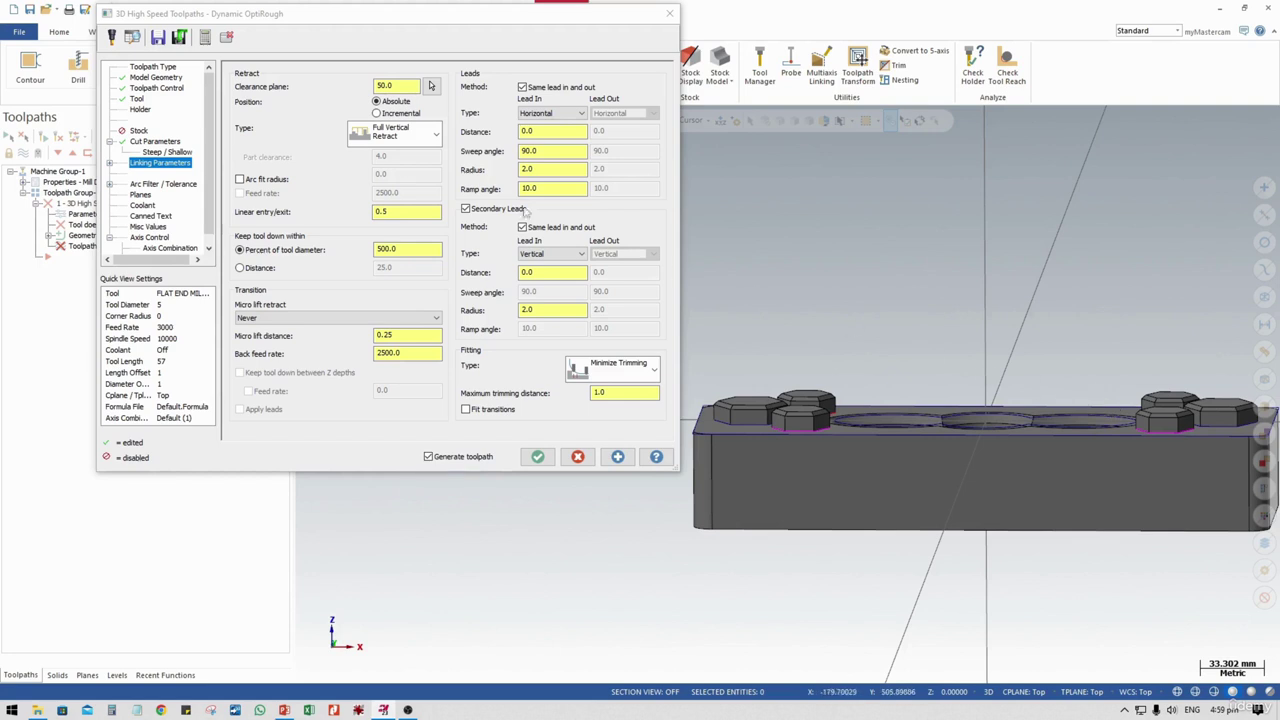
{"action": "left_click", "coordinate": [395, 132]}
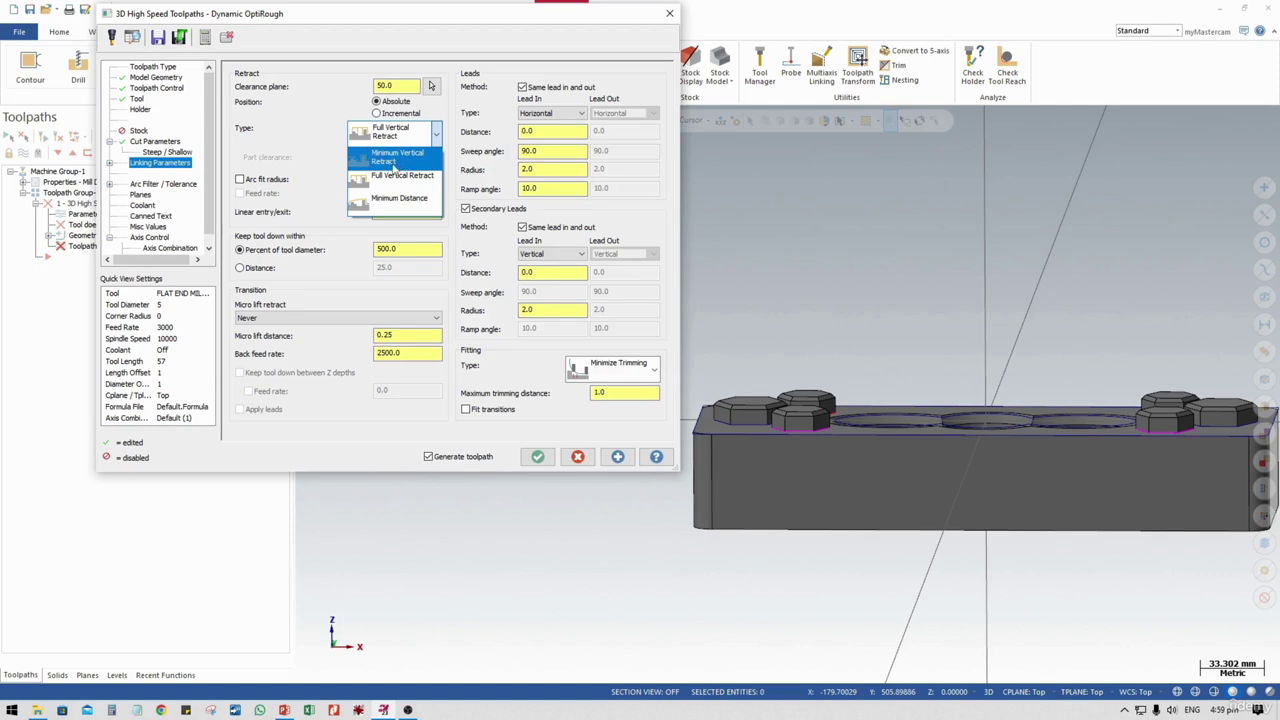
{"action": "left_click", "coordinate": [394, 166]}
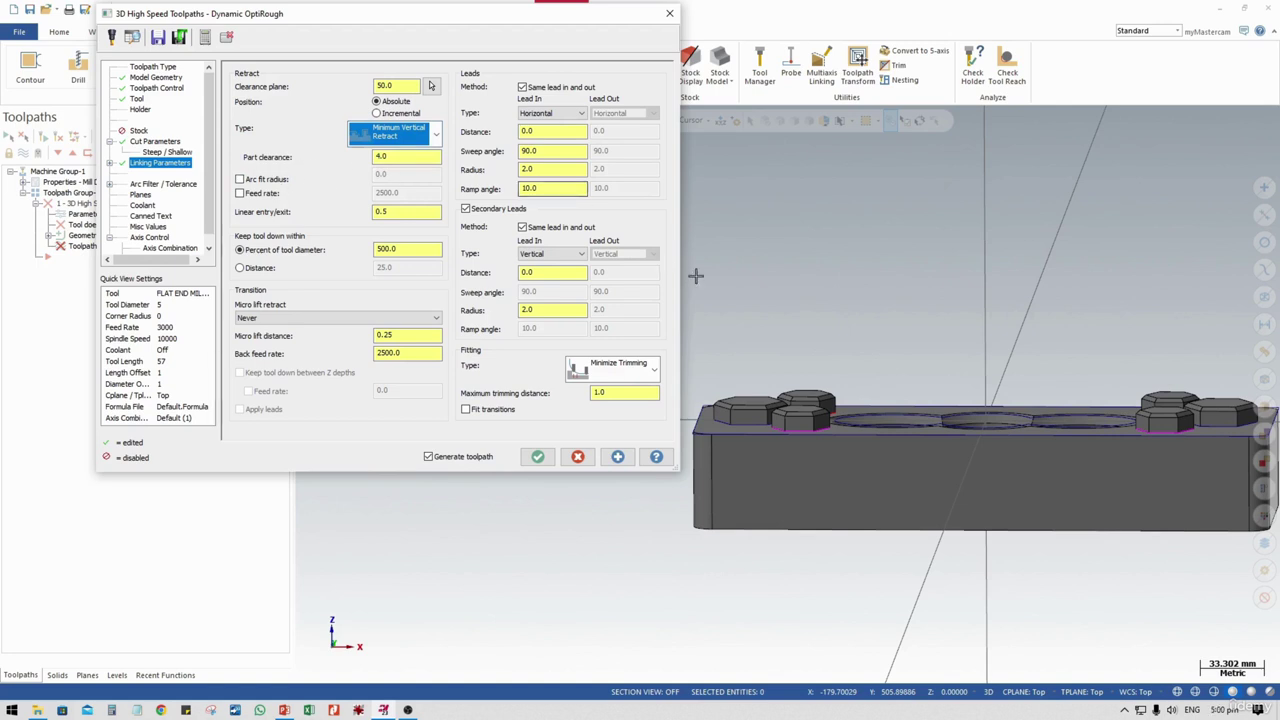
Set the part clearance for the minimum vertical retract to 2 mm
{"action": "left_click", "coordinate": [802, 413]}
{"action": "mouse_move", "coordinate": [801, 413]}
{"action": "middle_mouse_down"}
{"action": "mouse_move", "coordinate": [803, 392]}
{"action": "mouse_move", "coordinate": [803, 404]}
{"action": "middle_mouse_up"}
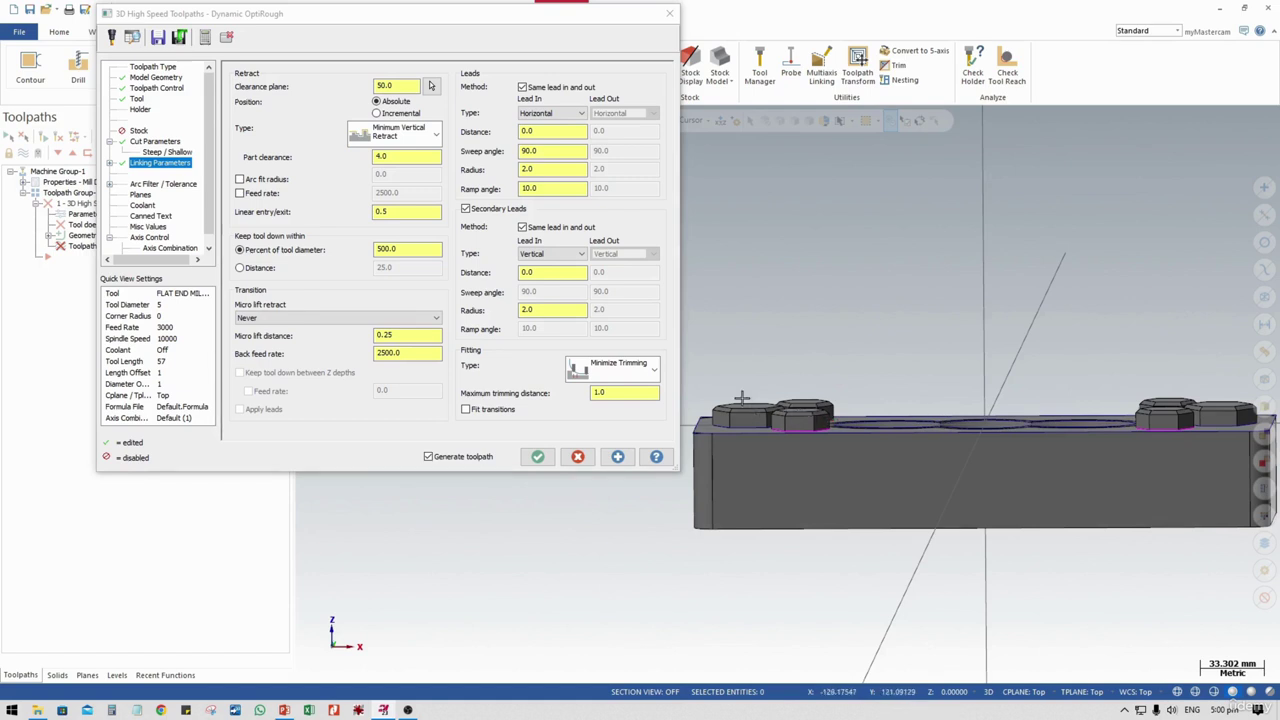
{"action": "left_click", "coordinate": [400, 157]}
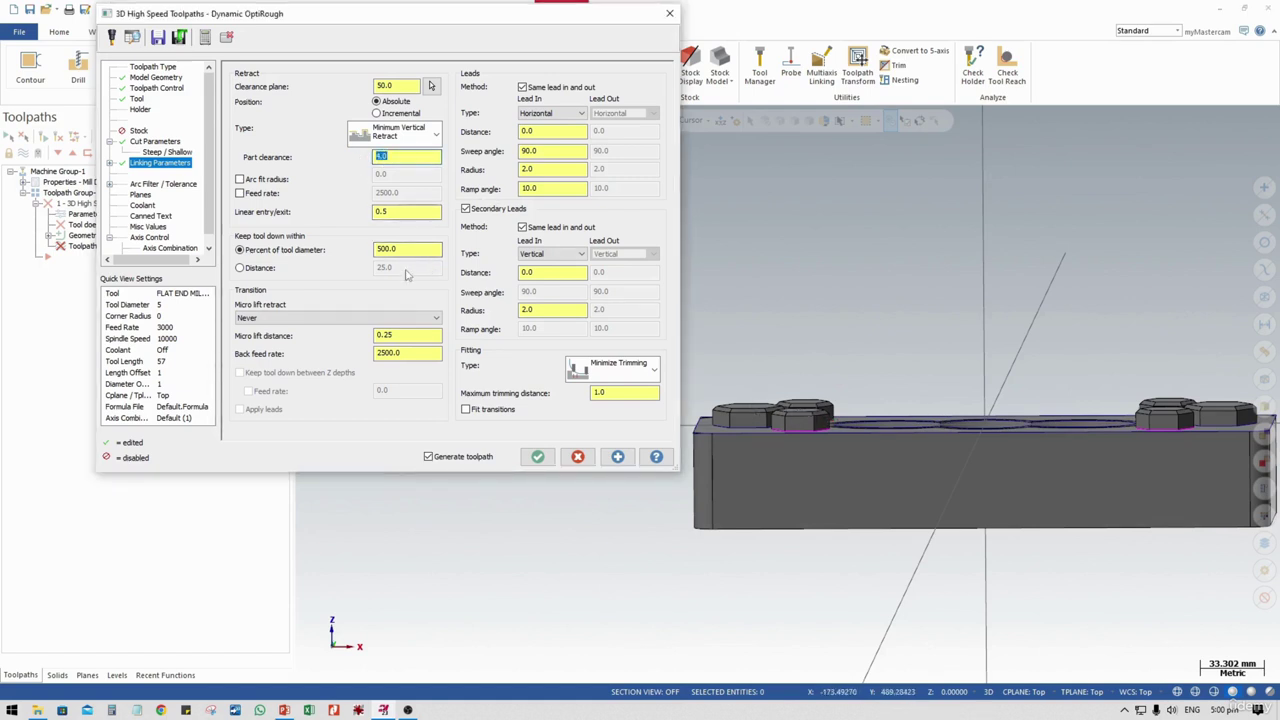
{"action": "type", "text": "2"}
{"action": "left_click", "coordinate": [557, 133]}
{"action": "left_click", "coordinate": [565, 149]}
Turn flood coolant on and accept the parameters to generate the Dynamic OptiRough toolpath
{"action": "left_click", "coordinate": [142, 207]}
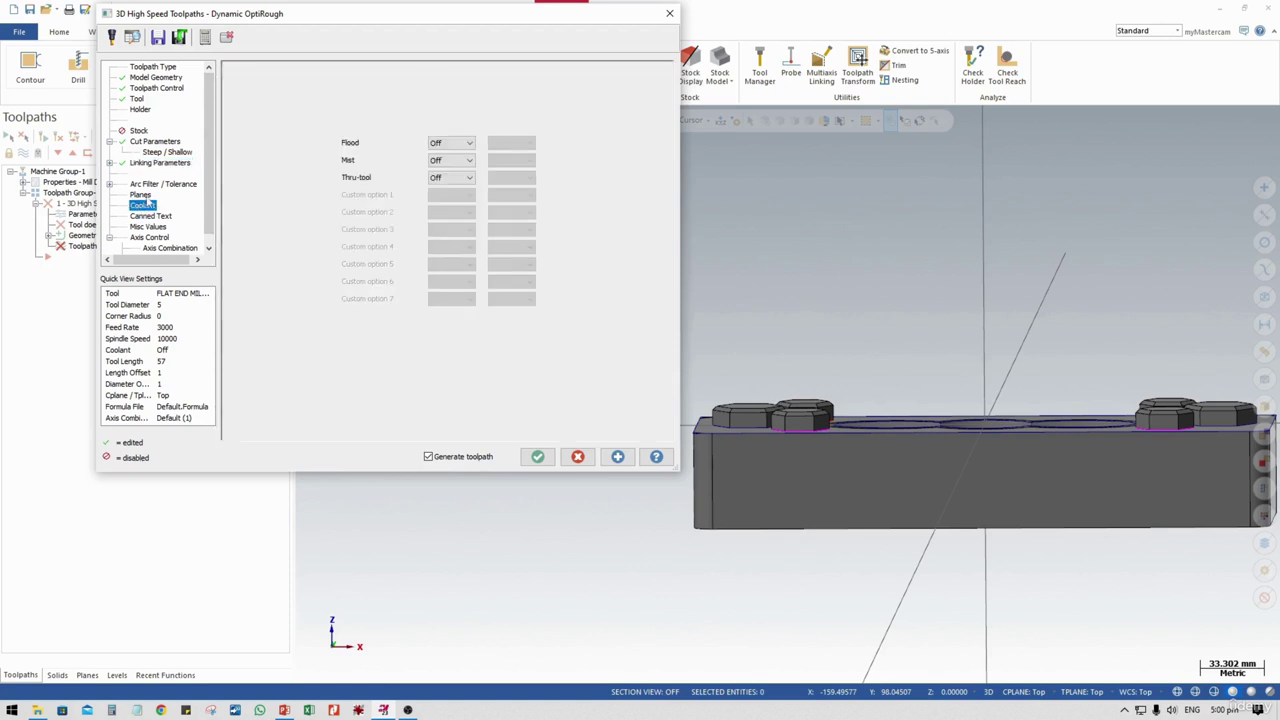
{"action": "left_click", "coordinate": [141, 196]}
{"action": "middle_click_drag", "start_coordinate": [914, 409], "coordinate": [400, 610]}
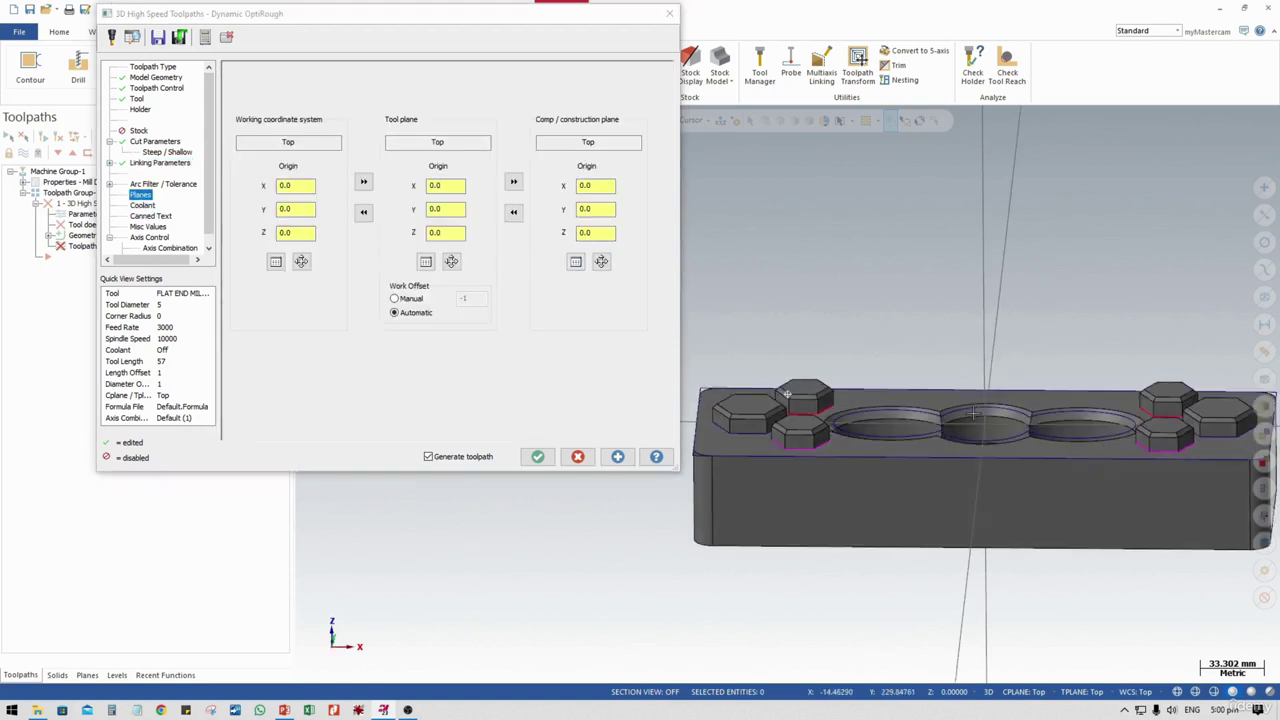
{"action": "left_click", "coordinate": [142, 205]}
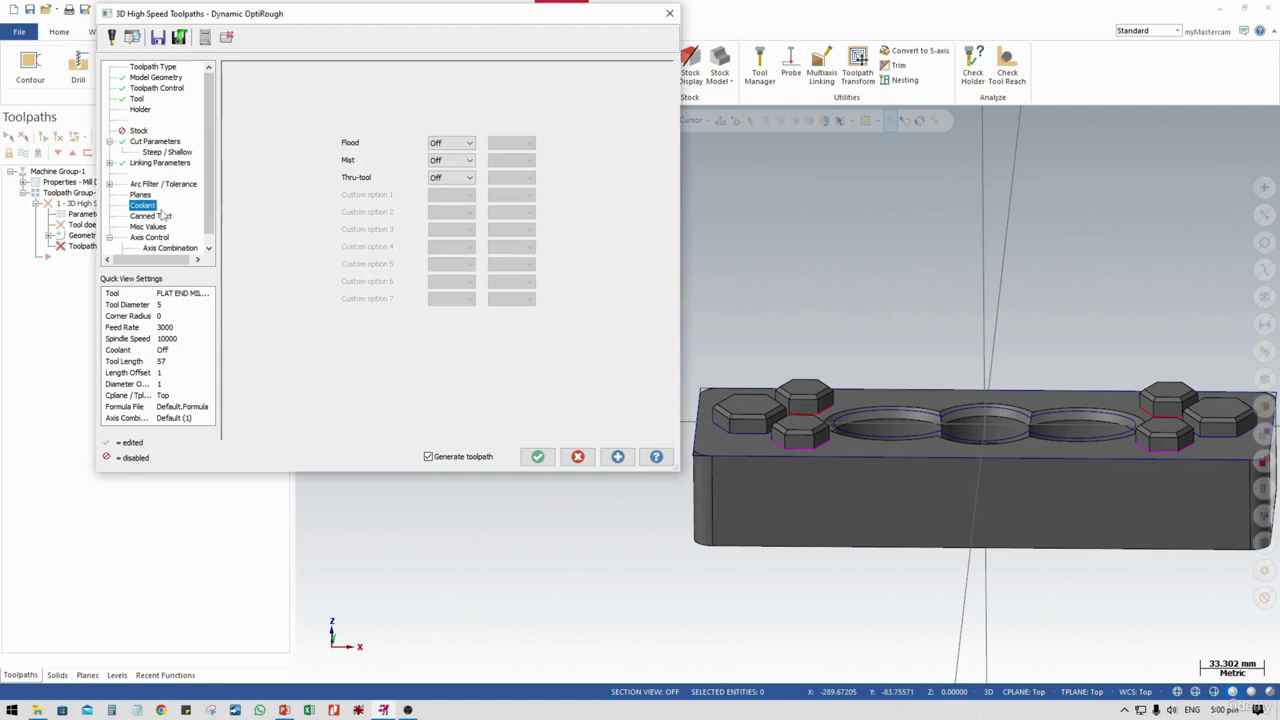
{"action": "left_click", "coordinate": [447, 146]}
{"action": "left_click", "coordinate": [447, 159]}
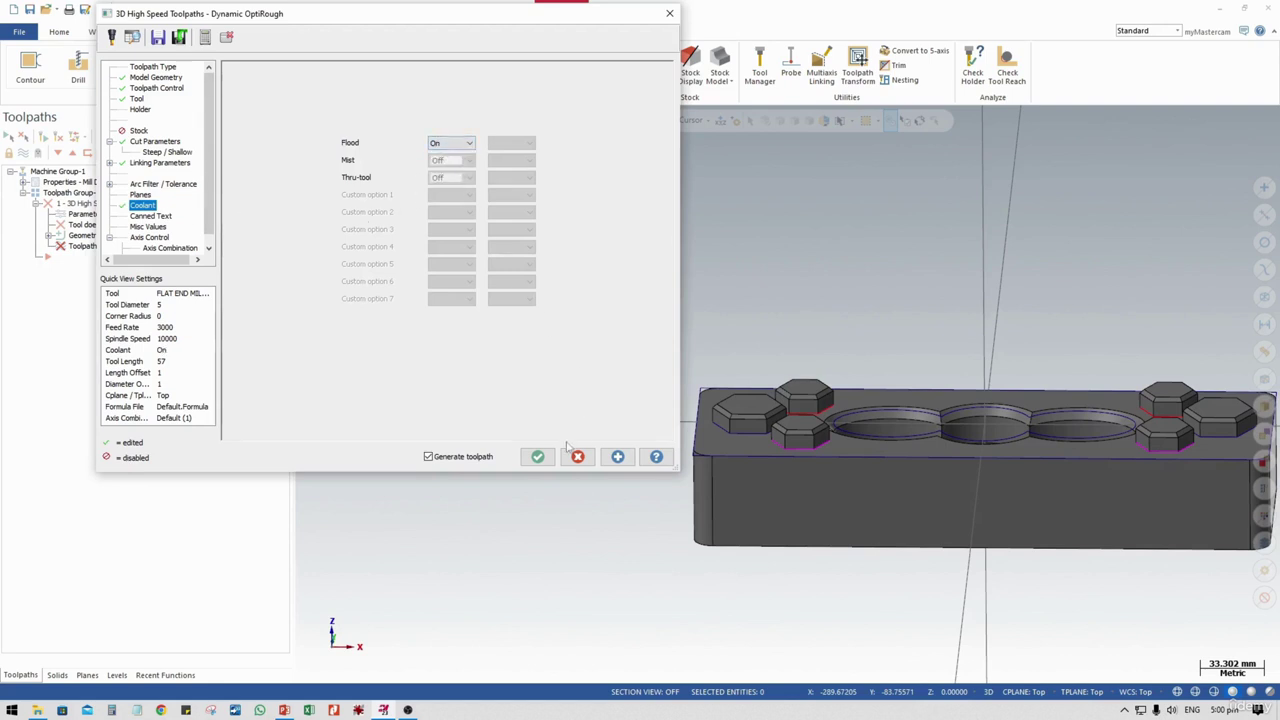
{"action": "left_click", "coordinate": [538, 457]}
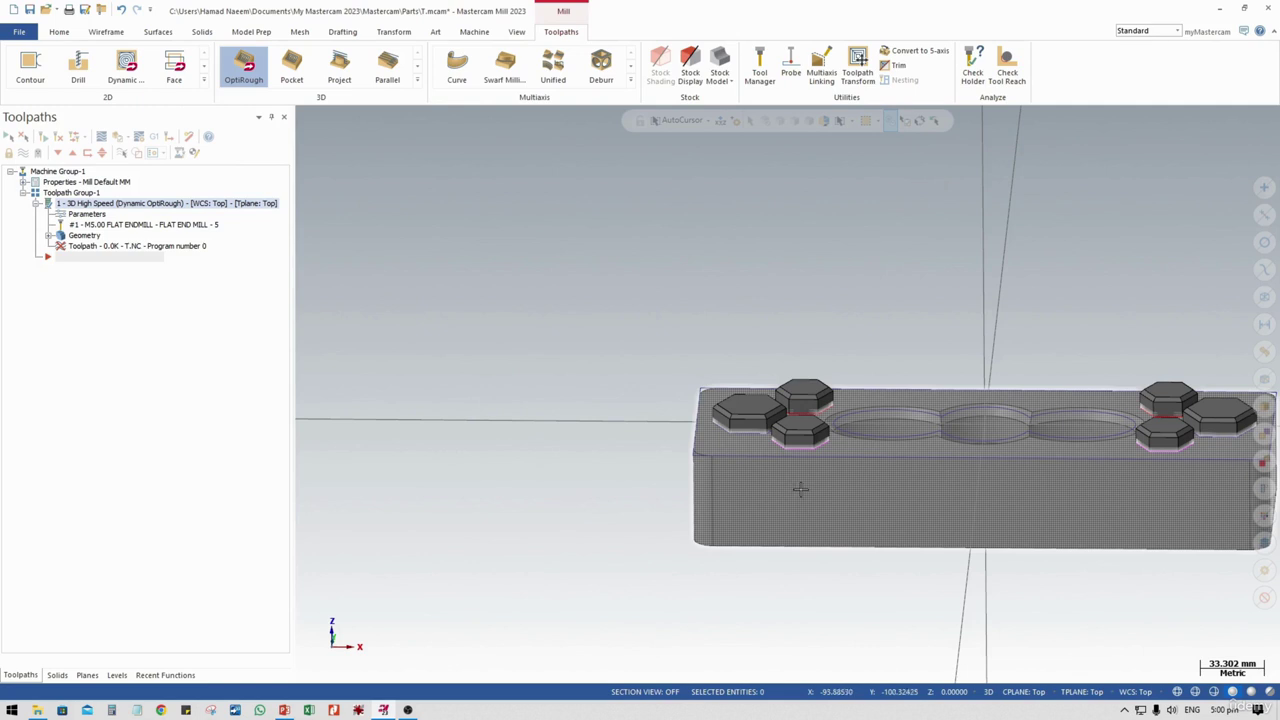
{"action": "mouse_move", "coordinate": [908, 466]}
{"action": "middle_mouse_down"}
{"action": "mouse_move", "coordinate": [645, 476]}
{"action": "mouse_move", "coordinate": [640, 488]}
{"action": "mouse_move", "coordinate": [701, 492]}
{"action": "mouse_move", "coordinate": [677, 485]}
{"action": "mouse_move", "coordinate": [754, 424]}
{"action": "middle_mouse_up"}
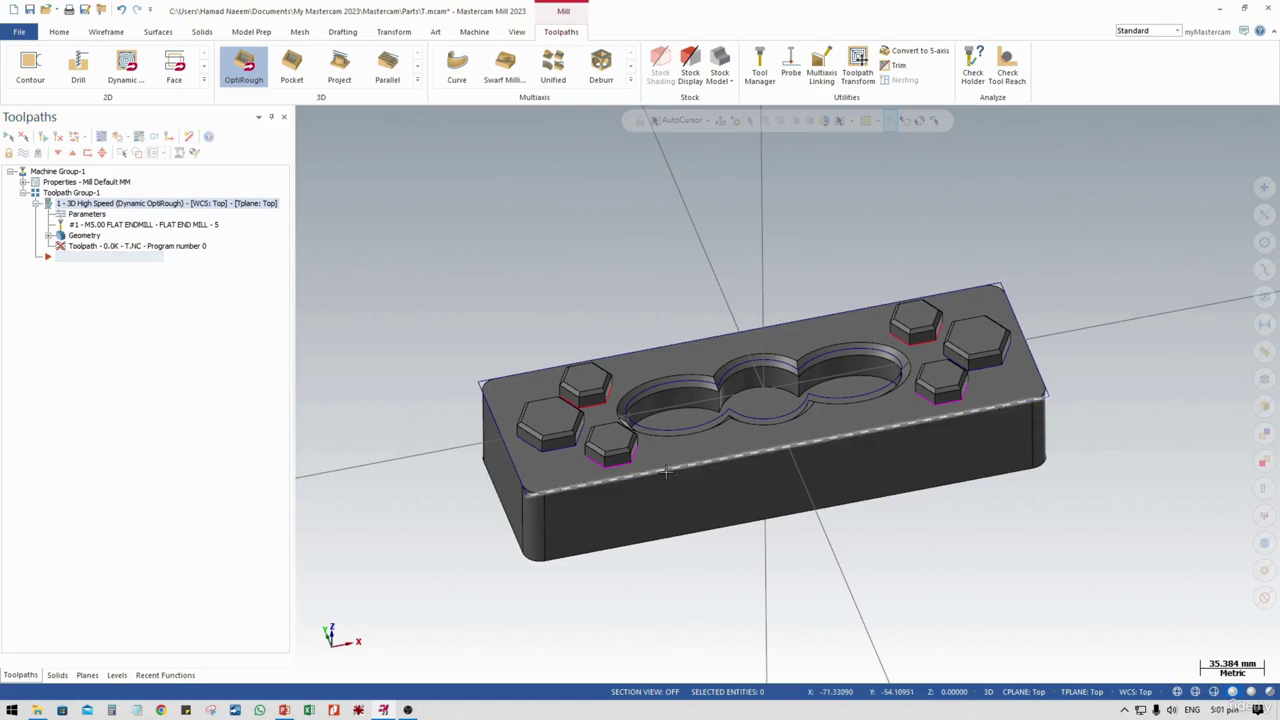
{"action": "middle_click_drag", "start_coordinate": [665, 520], "coordinate": [664, 468]}
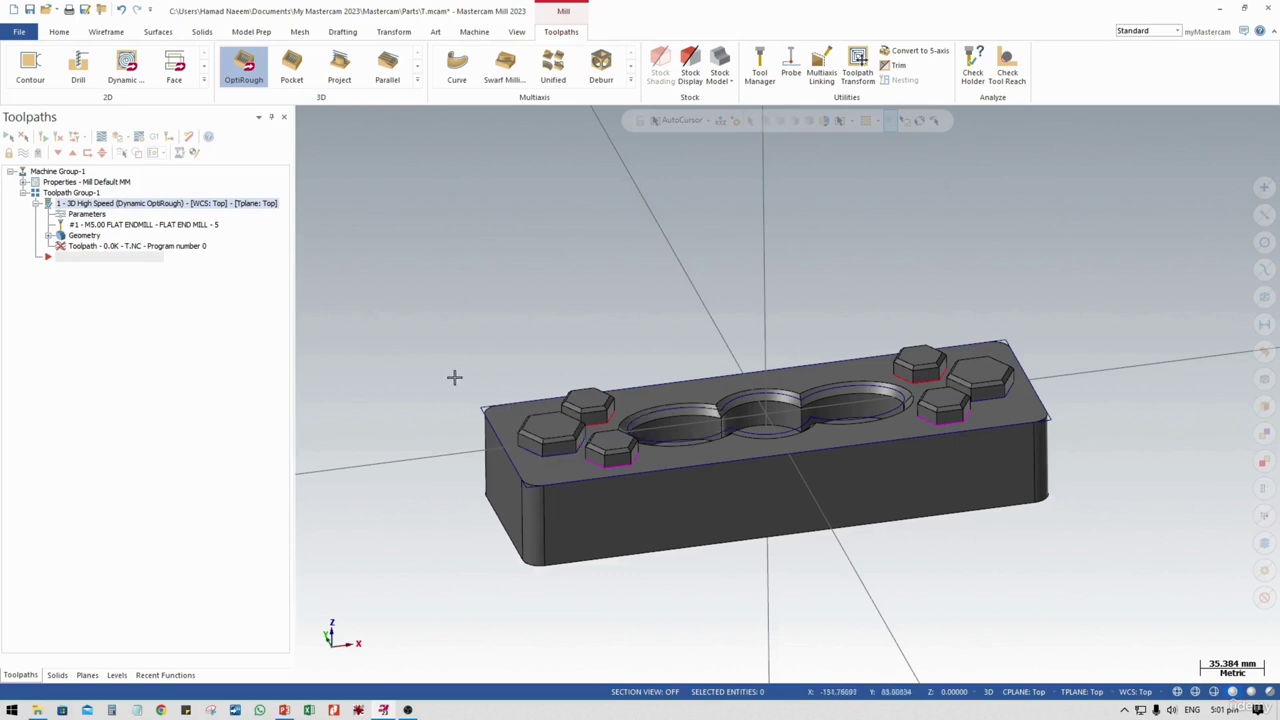
{"action": "left_click", "coordinate": [115, 256]}
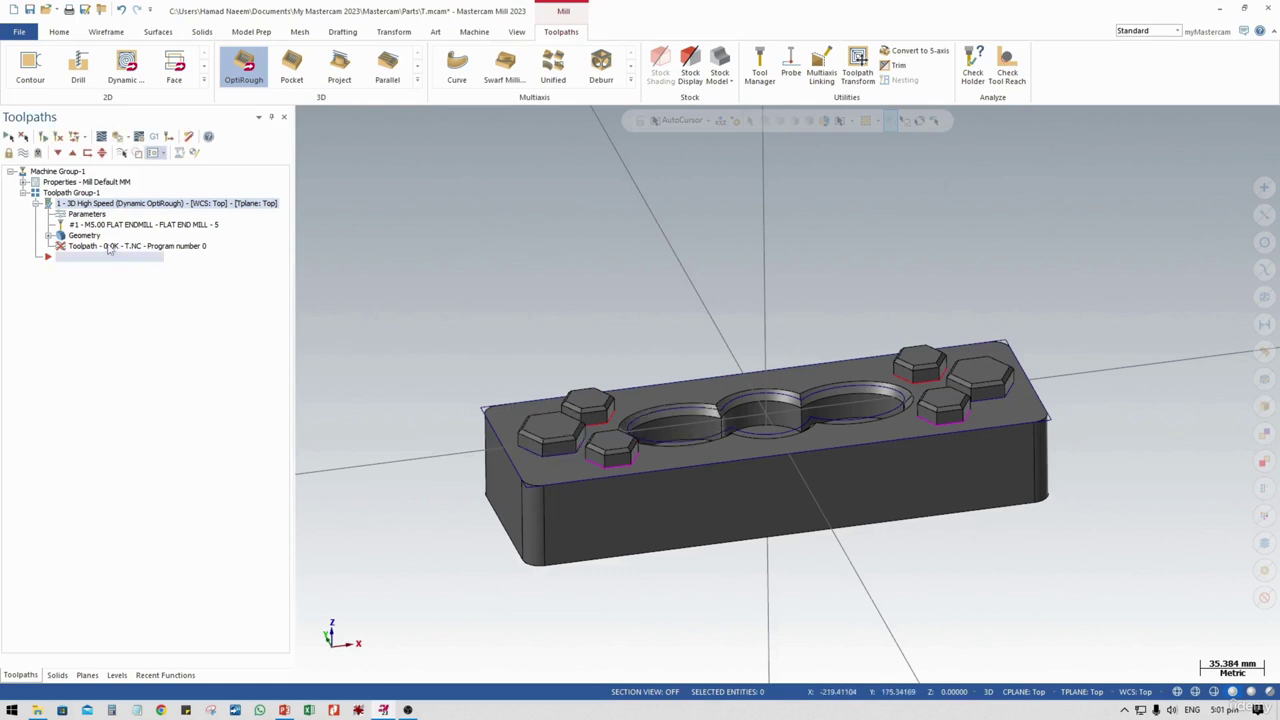
{"action": "left_click", "coordinate": [110, 247]}
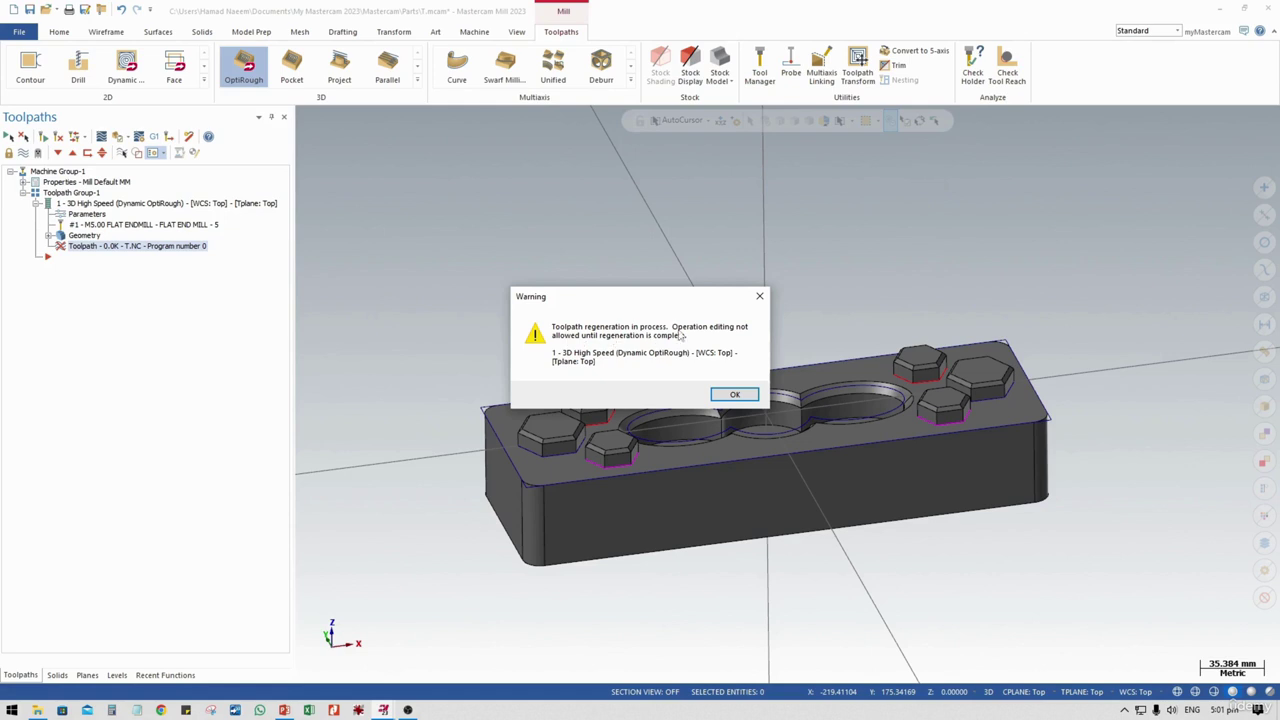
{"action": "left_click", "coordinate": [733, 396]}
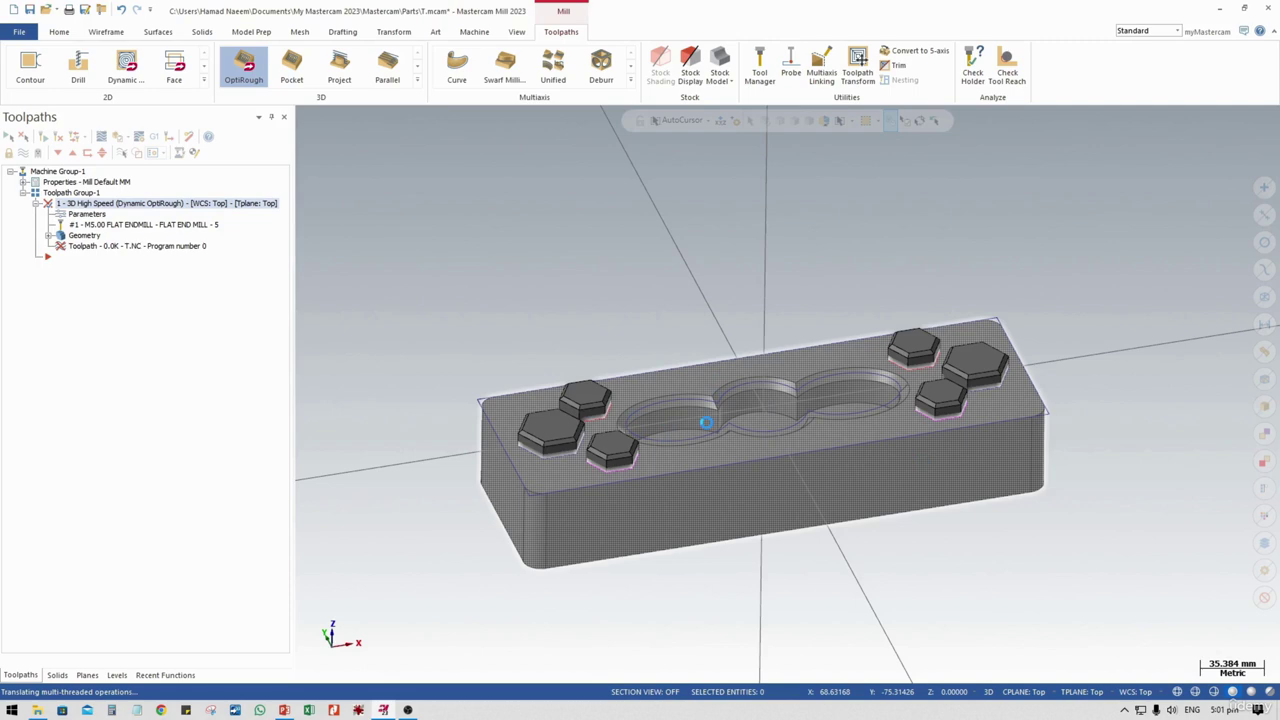
Examine the generated roughing toolpath's depth passes and retract moves around the raised hexagons, the pocket and the block's outer walls
{"action": "middle_click_drag", "start_coordinate": [712, 428], "coordinate": [558, 478]}
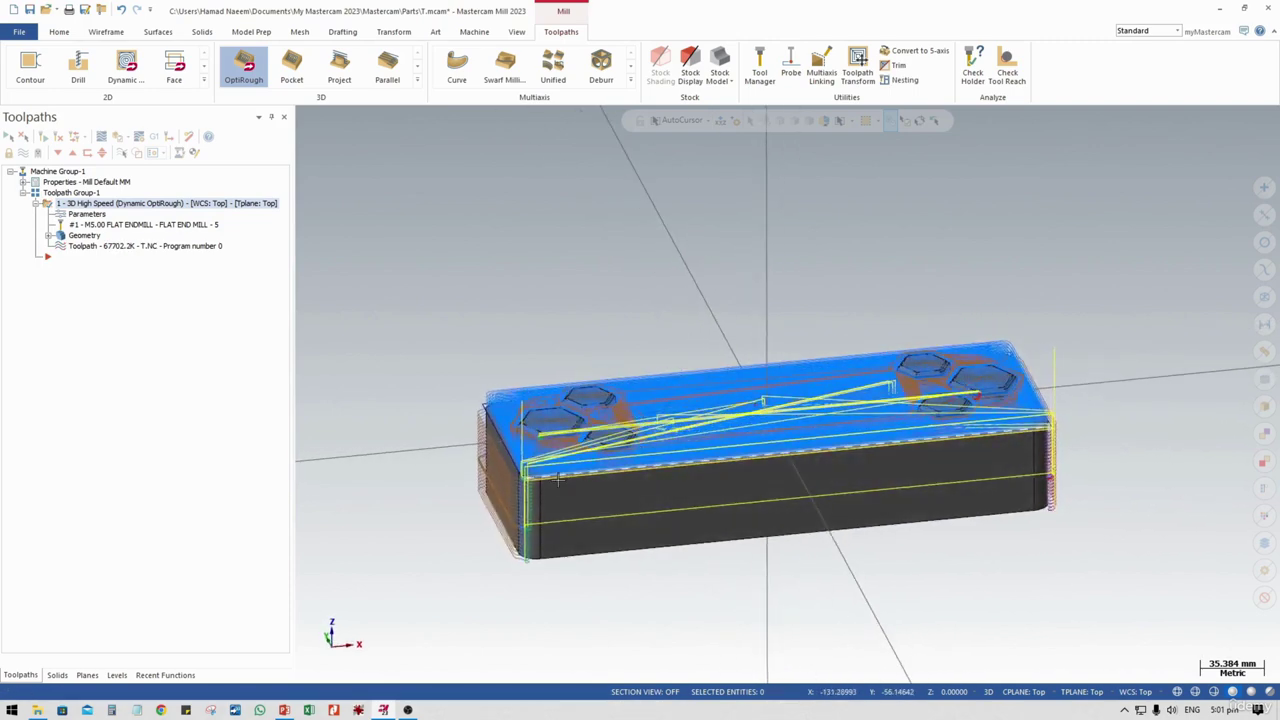
{"action": "scroll", "coordinate": [558, 478], "scroll_direction": "up", "scroll_amount": 5}
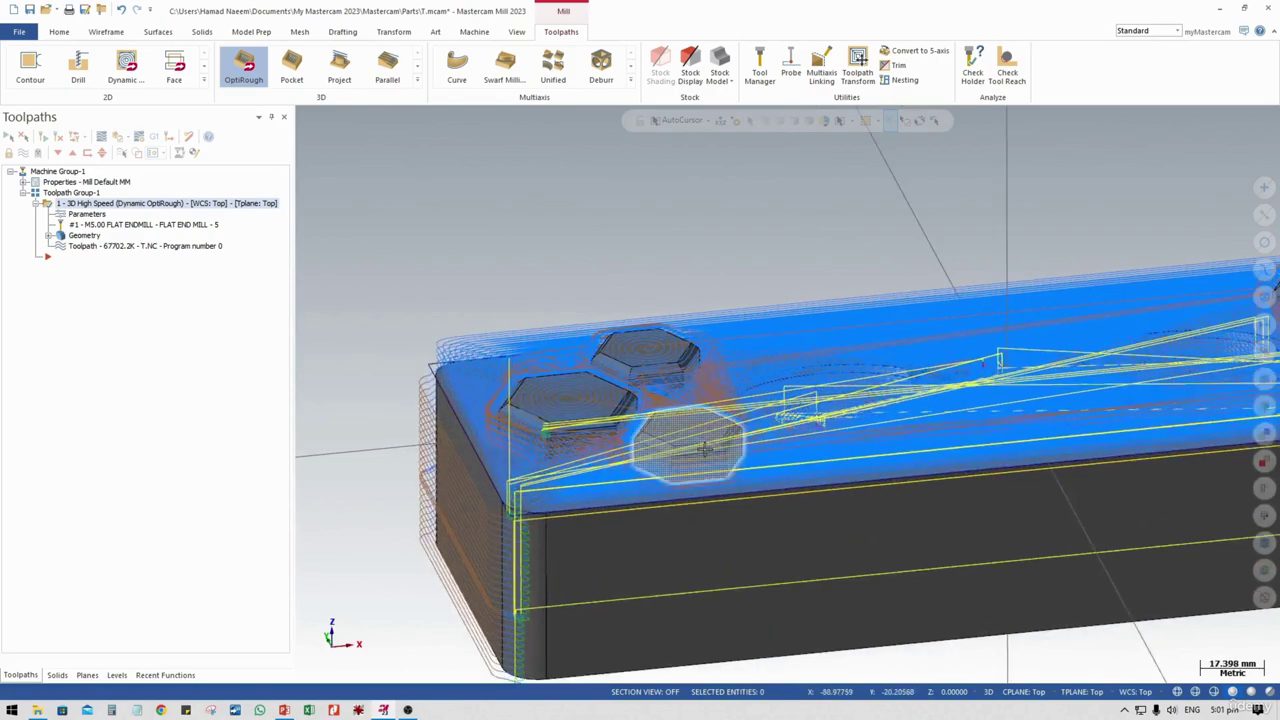
{"action": "middle_click_drag", "start_coordinate": [705, 450], "coordinate": [694, 506]}
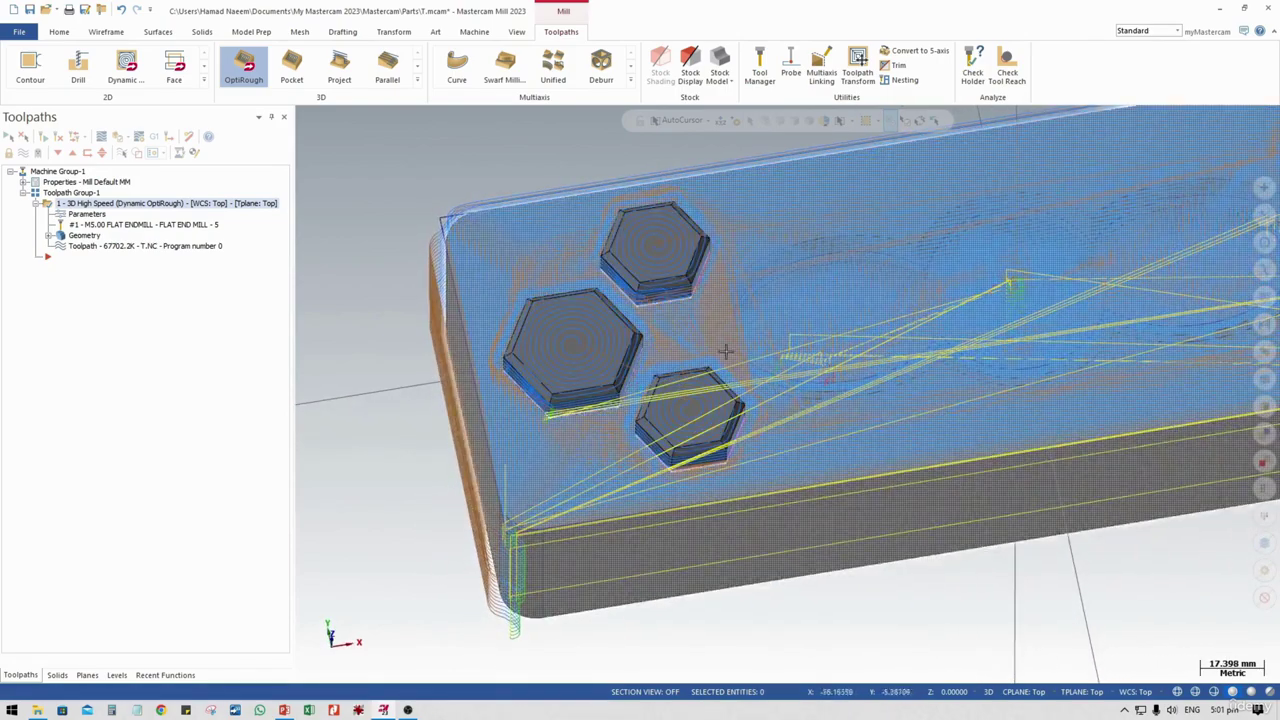
{"action": "middle_click_drag", "start_coordinate": [726, 351], "coordinate": [588, 259]}
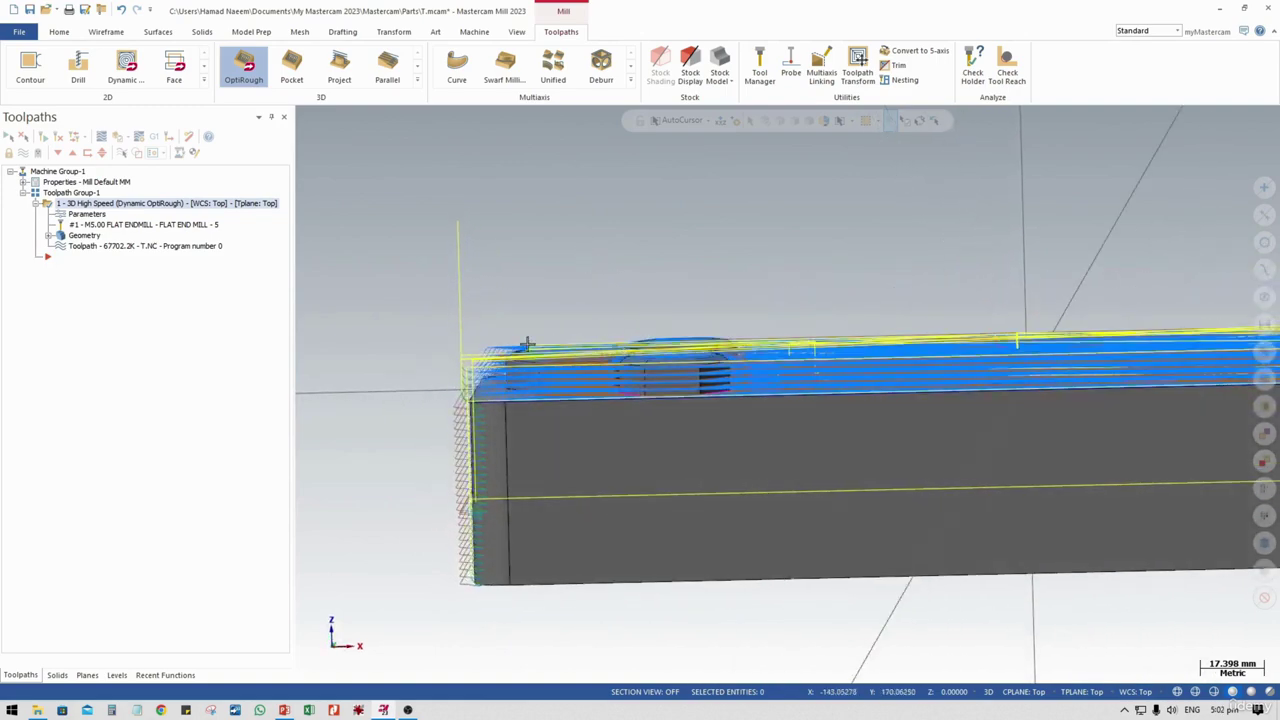
{"action": "scroll", "coordinate": [502, 380], "scroll_direction": "up", "scroll_amount": 4}
{"action": "middle_click_drag", "start_coordinate": [502, 384], "coordinate": [506, 334]}
{"action": "scroll", "coordinate": [497, 316], "scroll_direction": "up", "scroll_amount": 3}
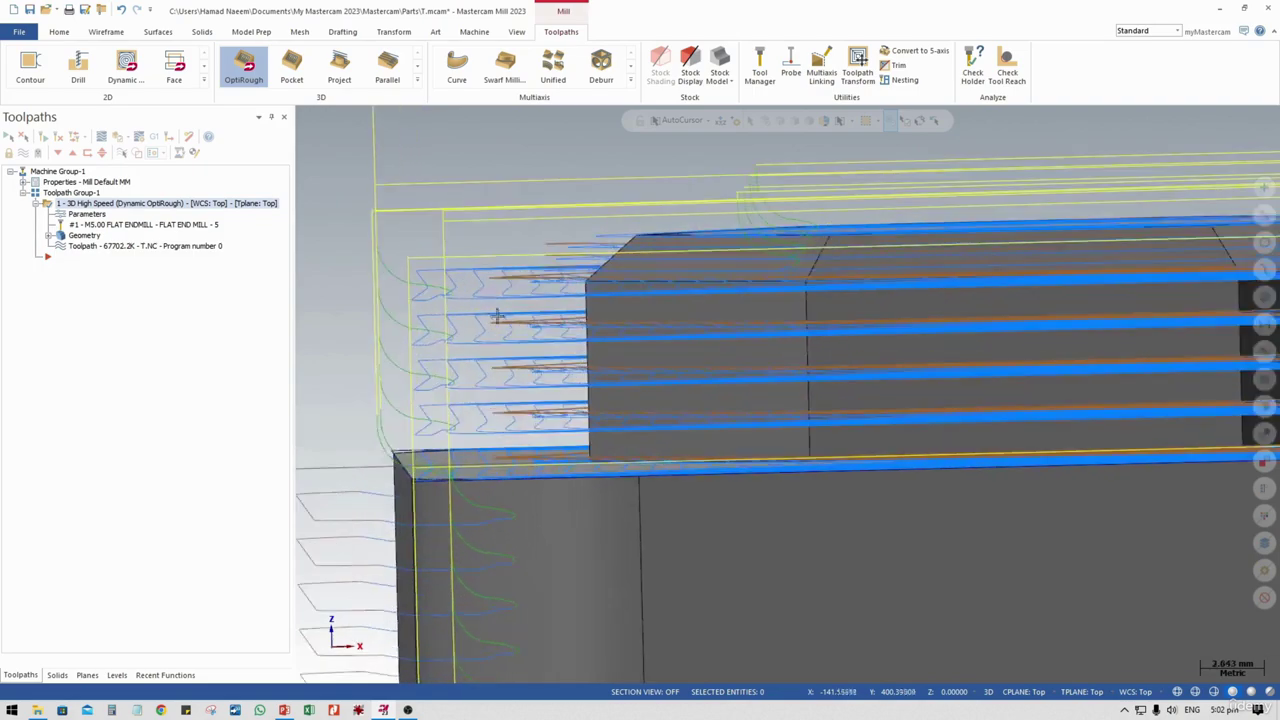
{"action": "scroll", "coordinate": [485, 320], "scroll_direction": "up", "scroll_amount": 3}
{"action": "scroll", "coordinate": [522, 331], "scroll_direction": "down", "scroll_amount": 8}
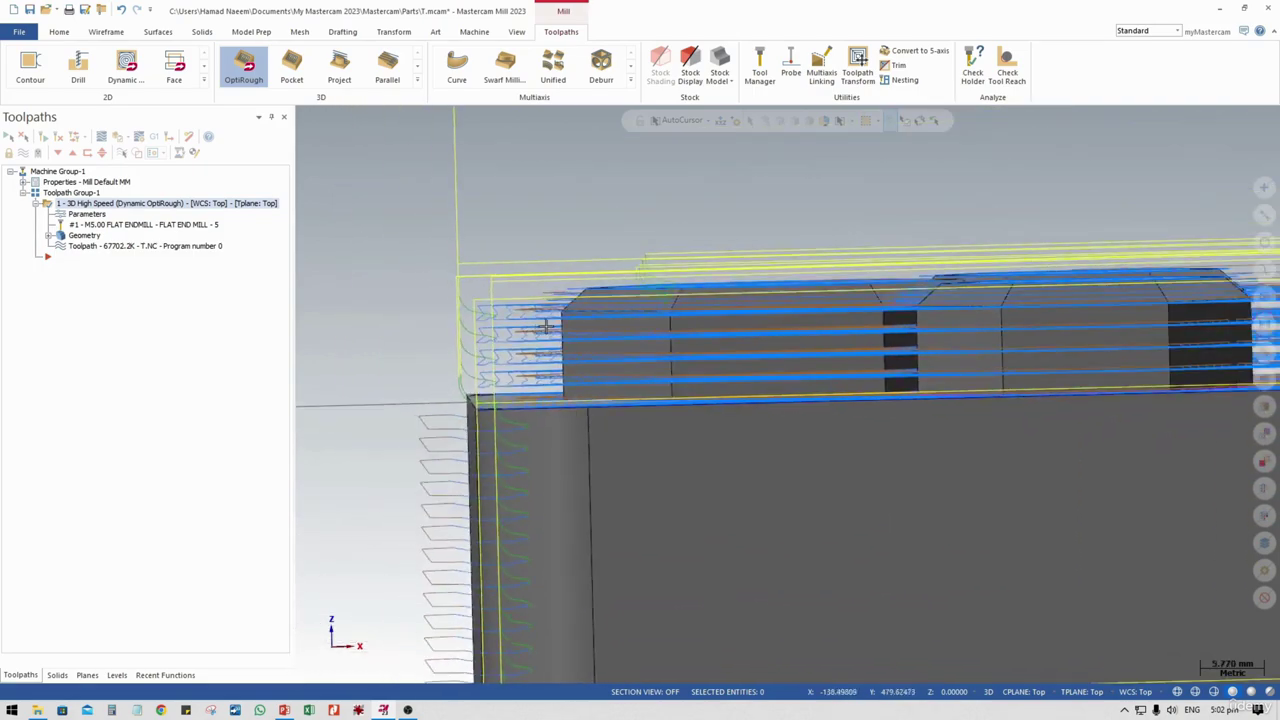
{"action": "middle_click_drag", "start_coordinate": [750, 352], "coordinate": [1020, 343]}
{"action": "middle_click_drag", "start_coordinate": [1007, 408], "coordinate": [1067, 283]}
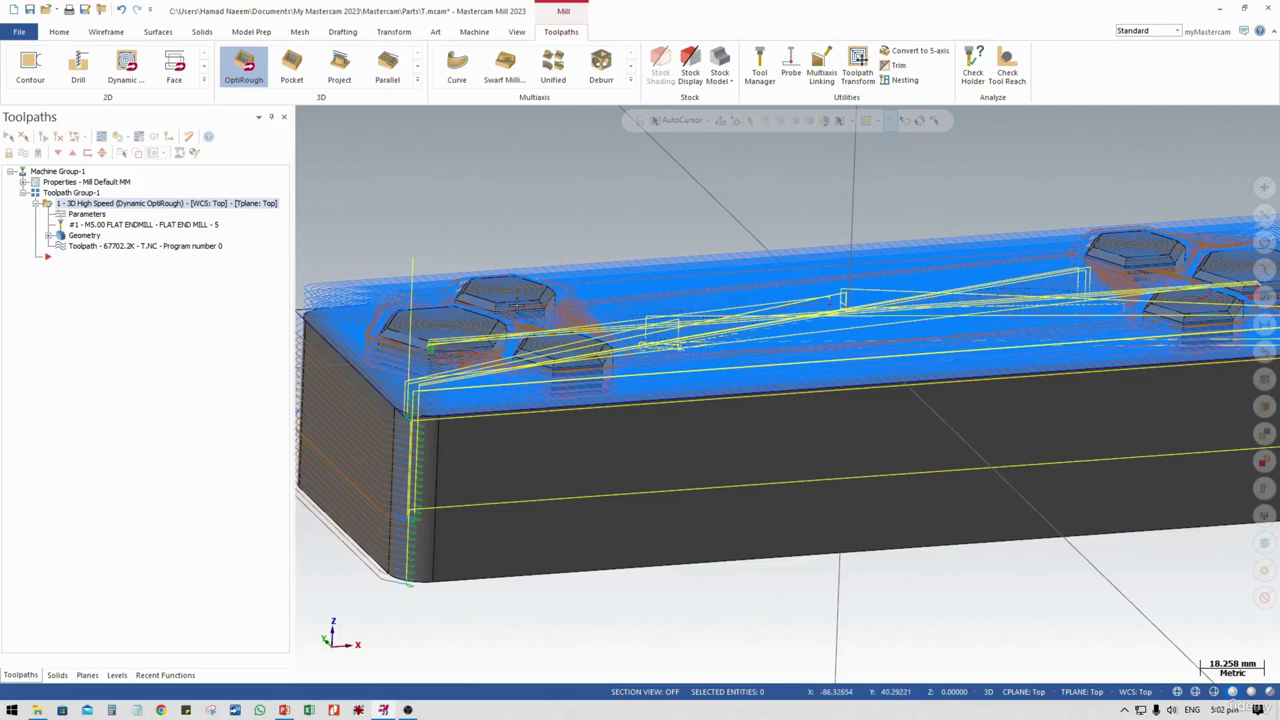
{"action": "middle_click_drag", "start_coordinate": [575, 268], "coordinate": [541, 347]}
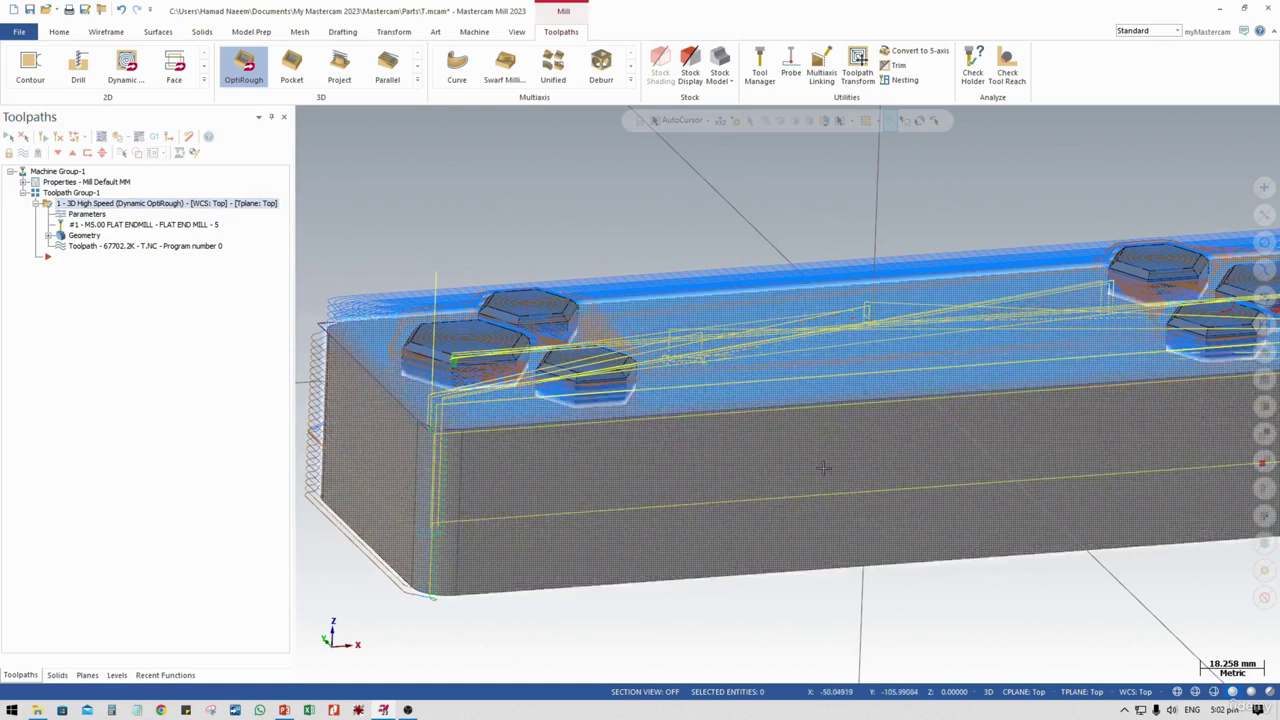
{"action": "scroll", "coordinate": [855, 458], "scroll_direction": "down", "scroll_amount": 3}
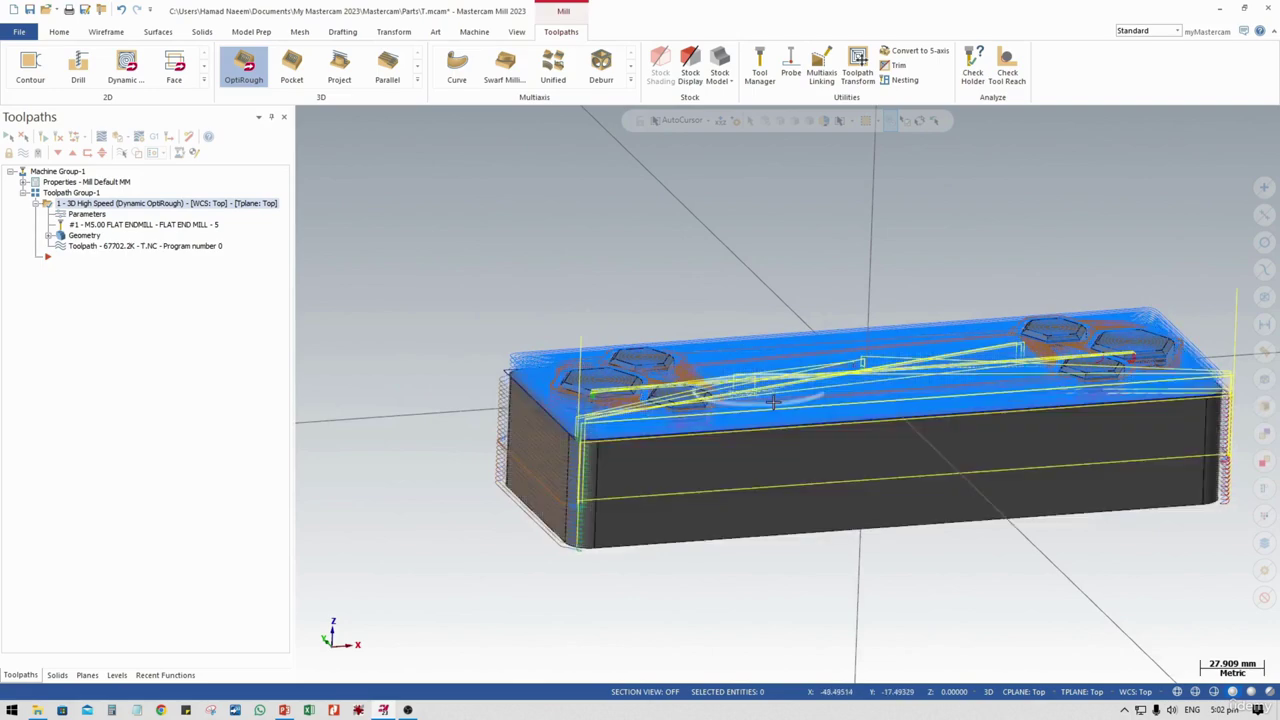
{"action": "scroll", "coordinate": [586, 520], "scroll_direction": "up", "scroll_amount": 3}
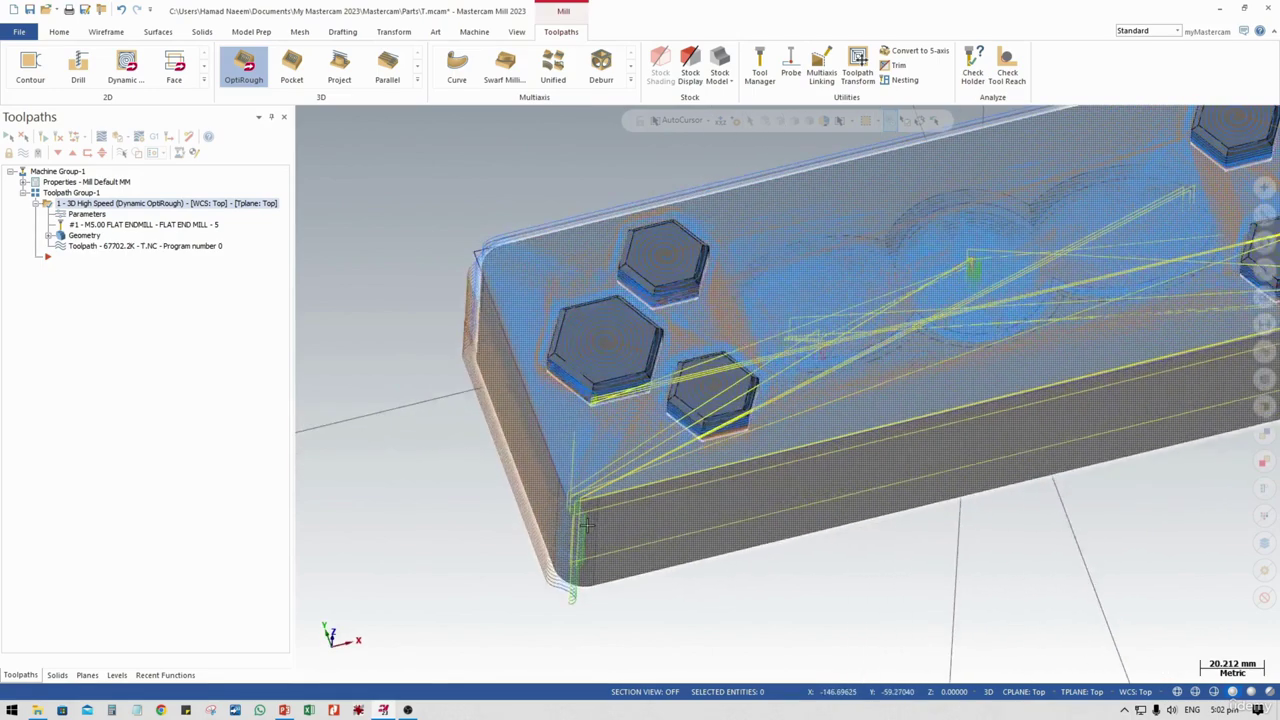
Check the OptiRough operation's cut parameters and its containment boundary strategy, and accept the parameters to regenerate the toolpath
{"action": "scroll", "coordinate": [587, 519], "scroll_direction": "up", "scroll_amount": 2}
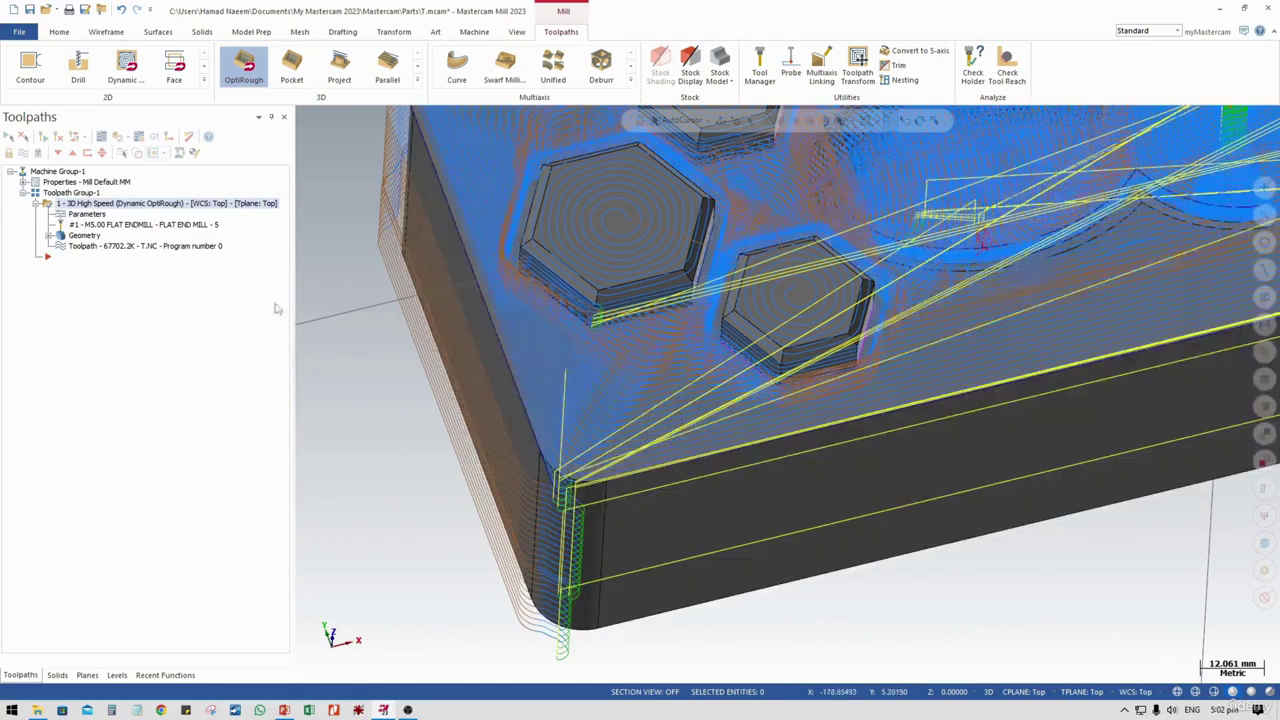
{"action": "left_click", "coordinate": [86, 214]}
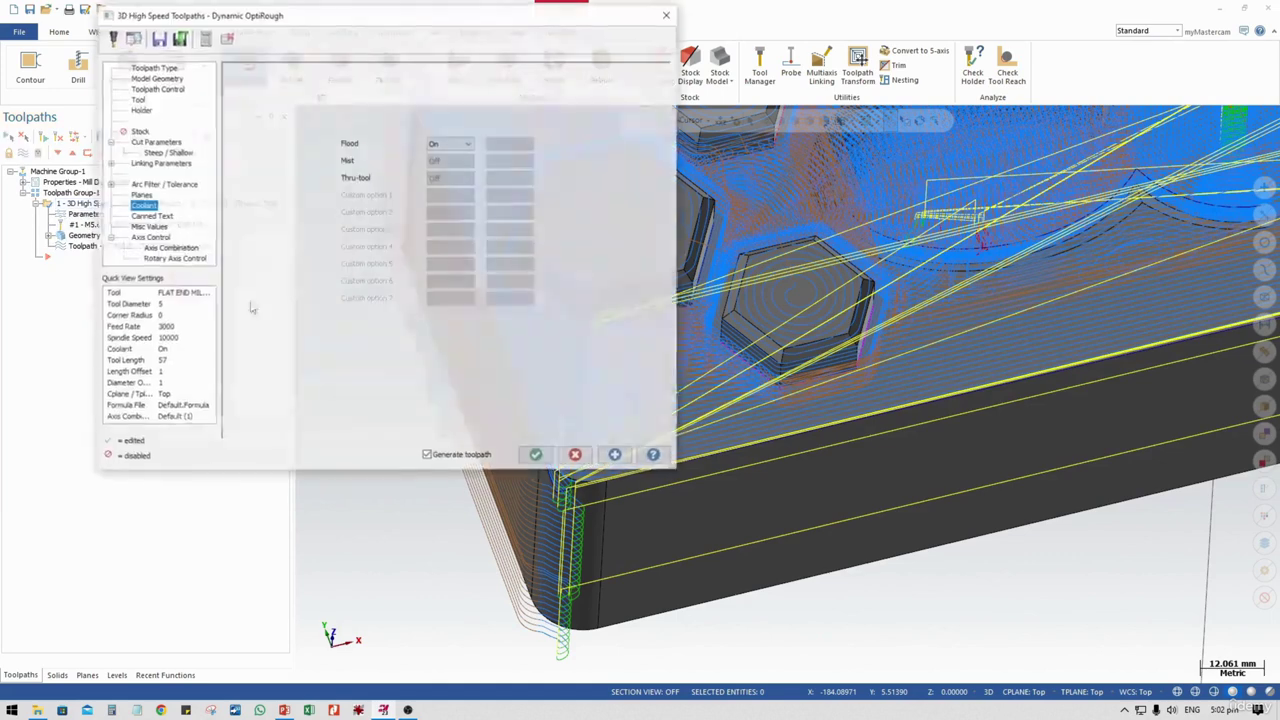
{"action": "left_click", "coordinate": [152, 142]}
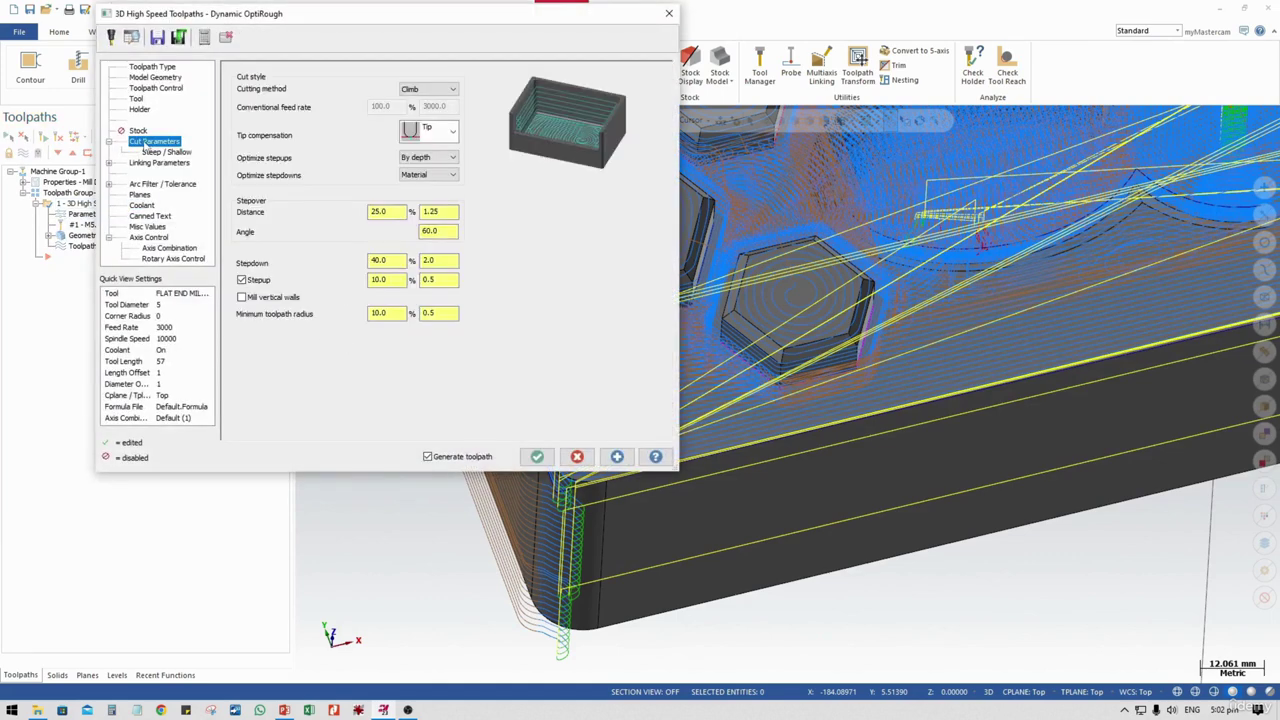
{"action": "left_click", "coordinate": [155, 88]}
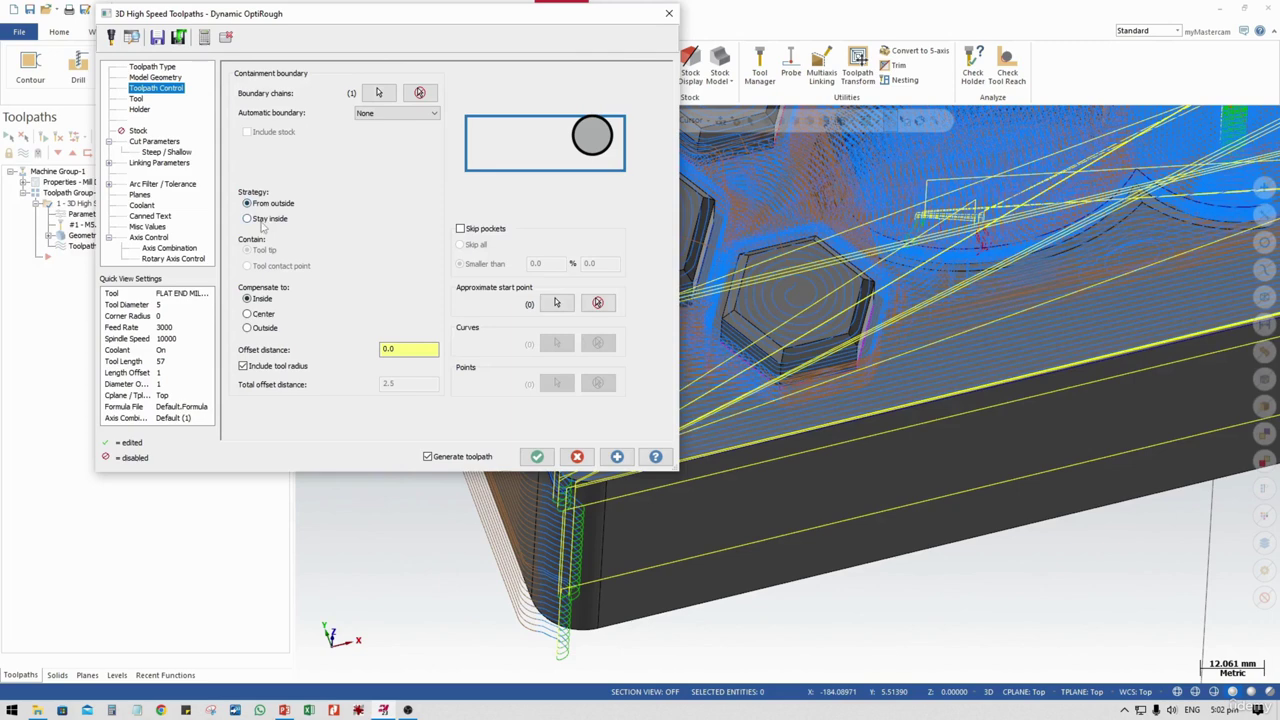
{"action": "left_click", "coordinate": [548, 461]}
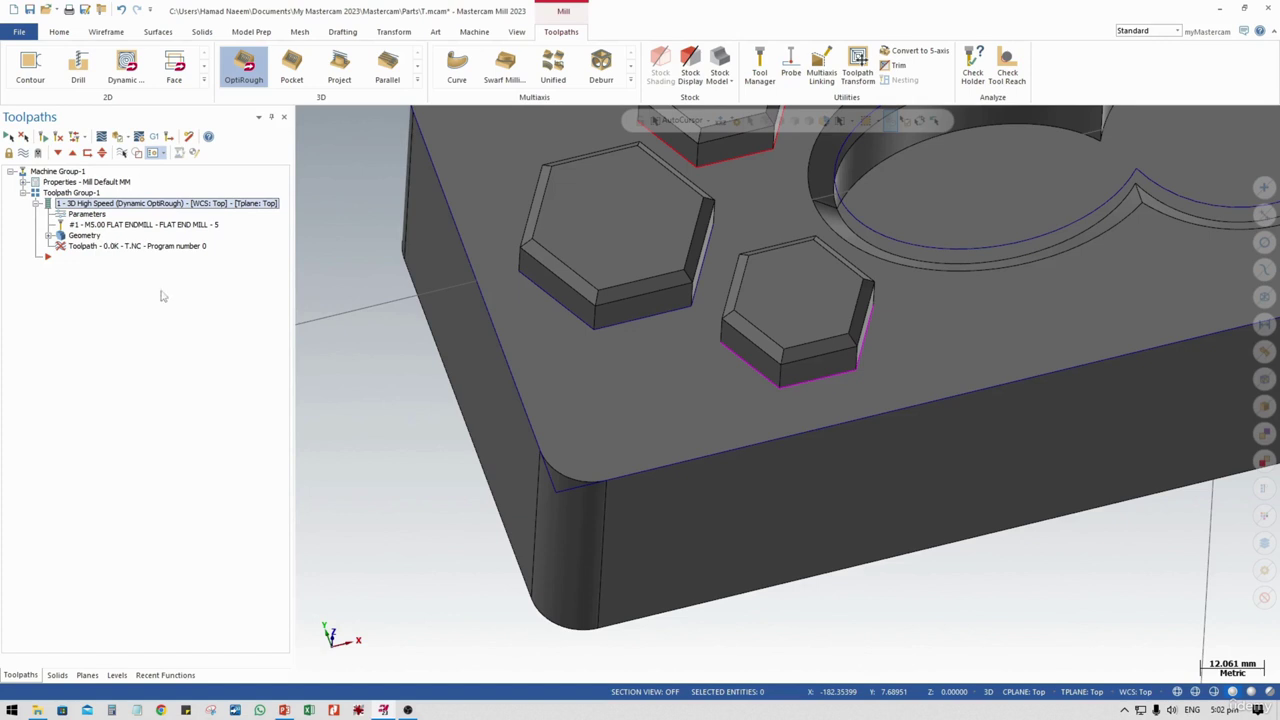
{"action": "scroll", "coordinate": [826, 428], "scroll_direction": "down", "scroll_amount": 5}
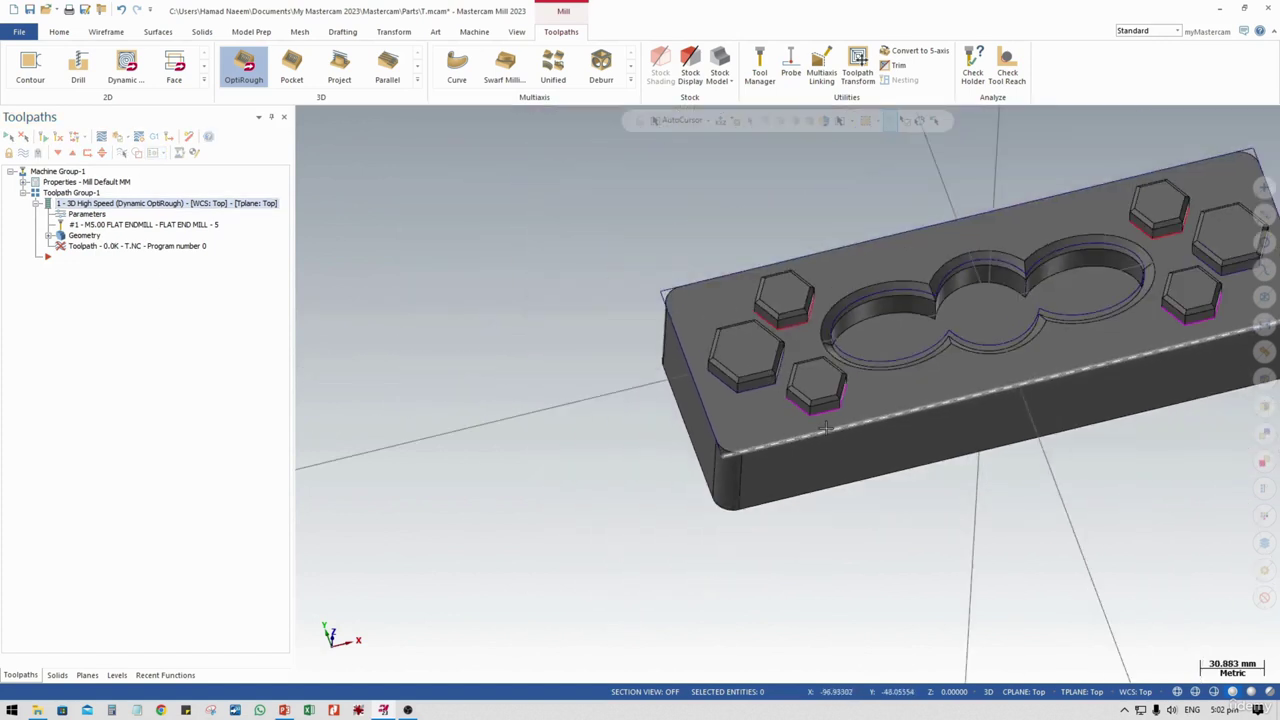
{"action": "middle_click_drag", "start_coordinate": [885, 430], "coordinate": [658, 517]}
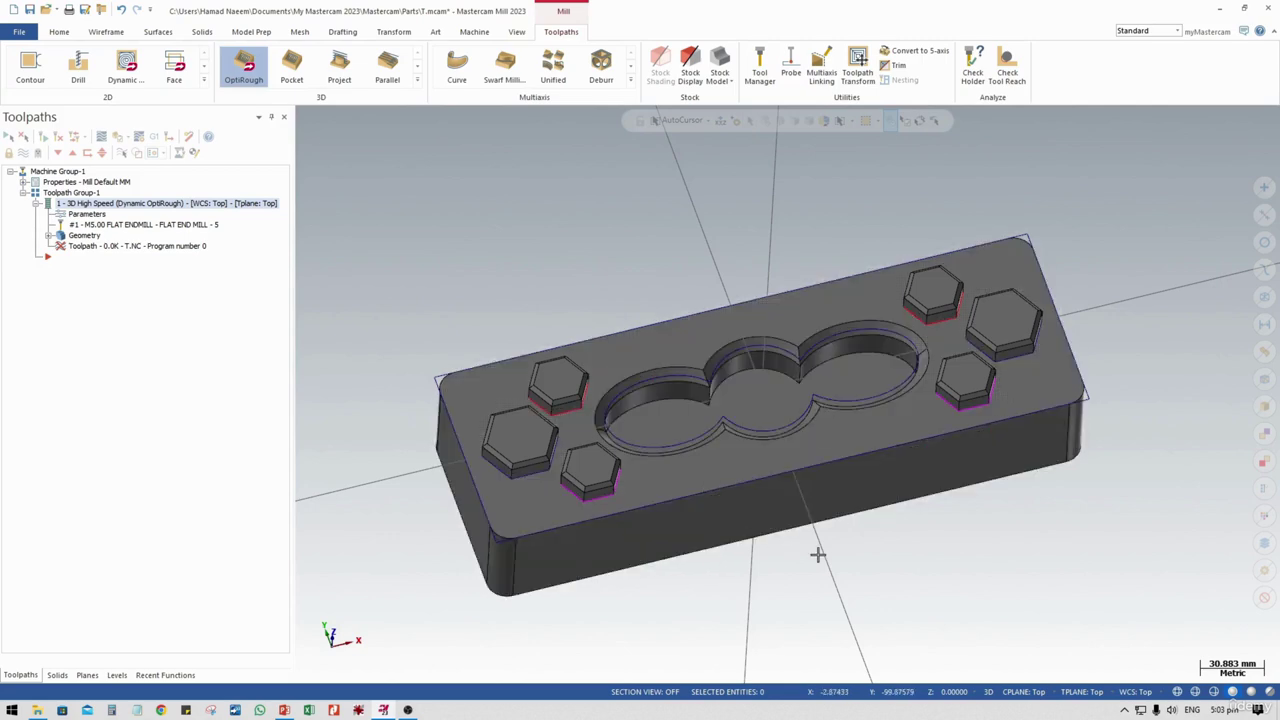
{"action": "middle_click_drag", "start_coordinate": [823, 549], "coordinate": [571, 434]}
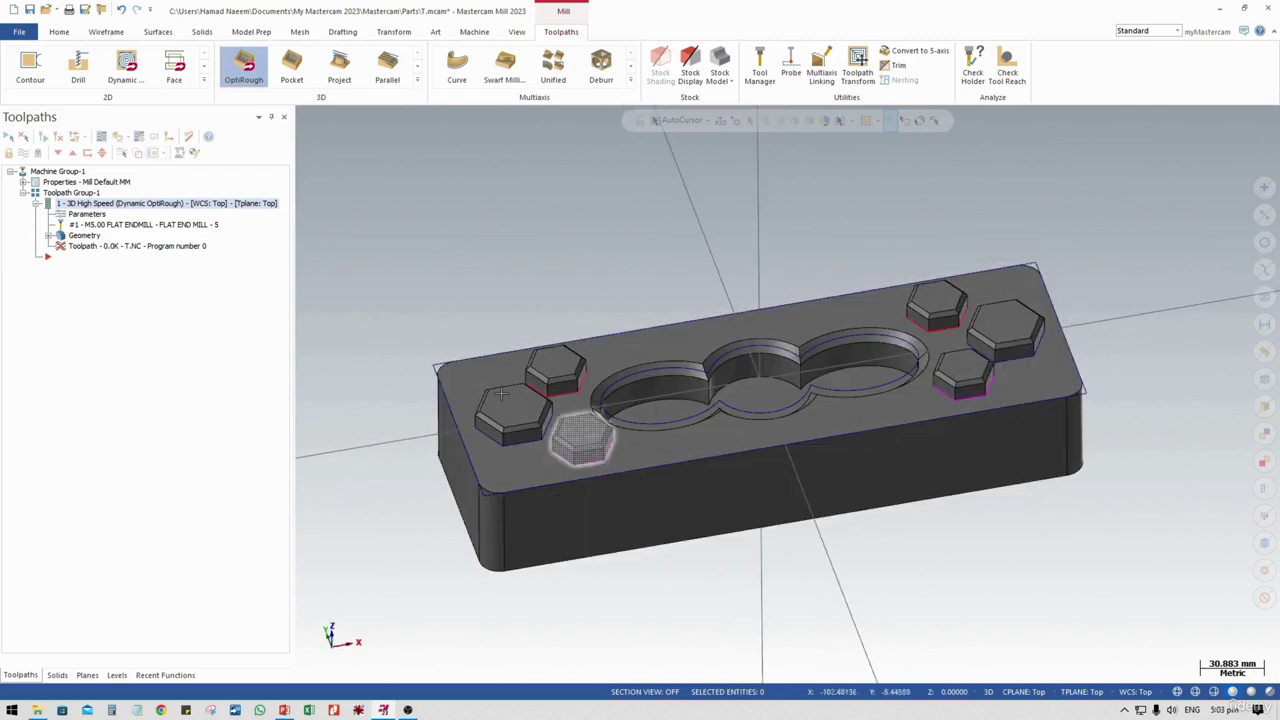
{"action": "left_click", "coordinate": [119, 252]}
{"action": "left_click", "coordinate": [718, 394]}
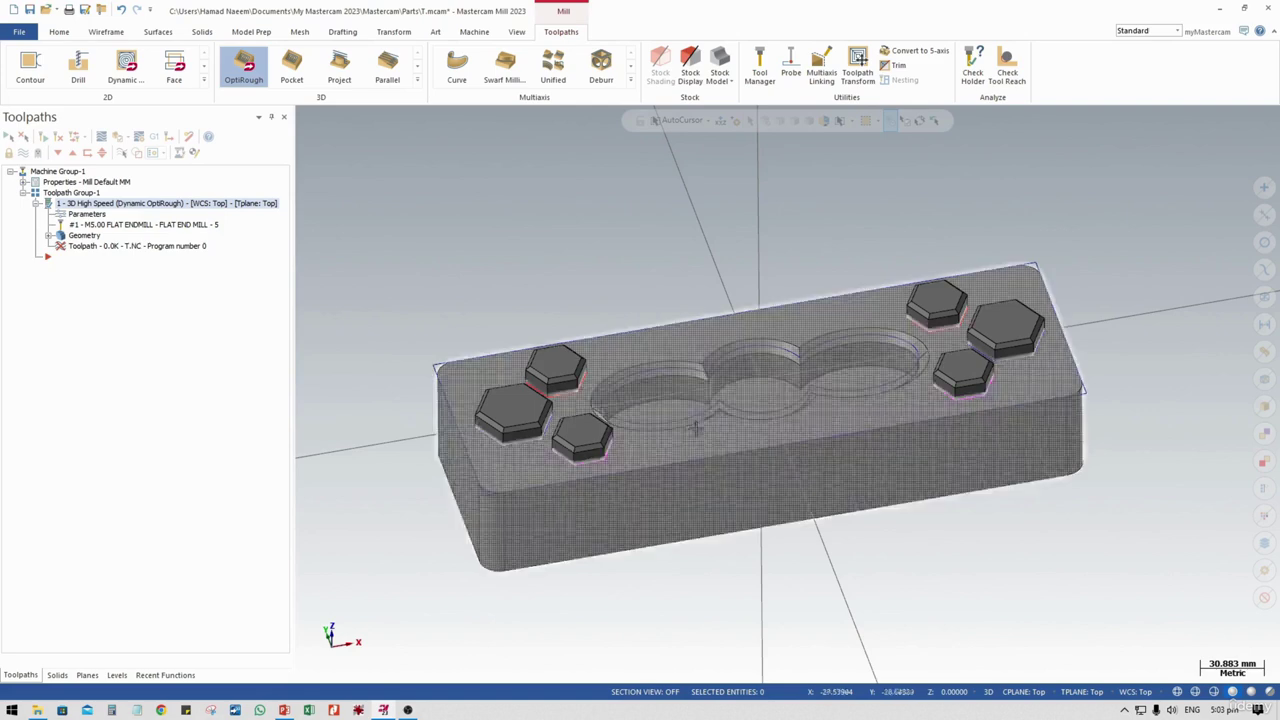
{"action": "mouse_move", "coordinate": [714, 543]}
{"action": "middle_mouse_down"}
{"action": "mouse_move", "coordinate": [736, 541]}
{"action": "mouse_move", "coordinate": [746, 517]}
{"action": "mouse_move", "coordinate": [740, 531]}
{"action": "mouse_move", "coordinate": [863, 531]}
{"action": "mouse_move", "coordinate": [790, 543]}
{"action": "middle_mouse_up"}
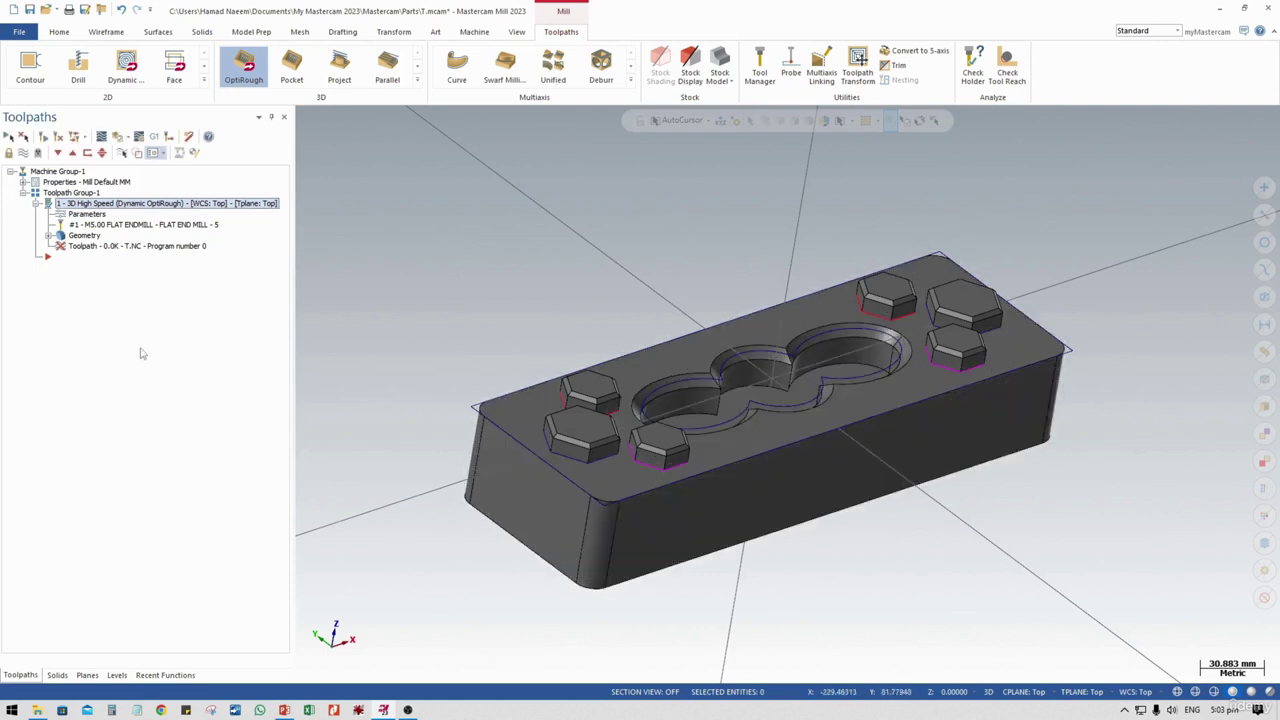
{"action": "right_click", "coordinate": [111, 336]}
{"action": "mouse_move", "coordinate": [143, 352]}
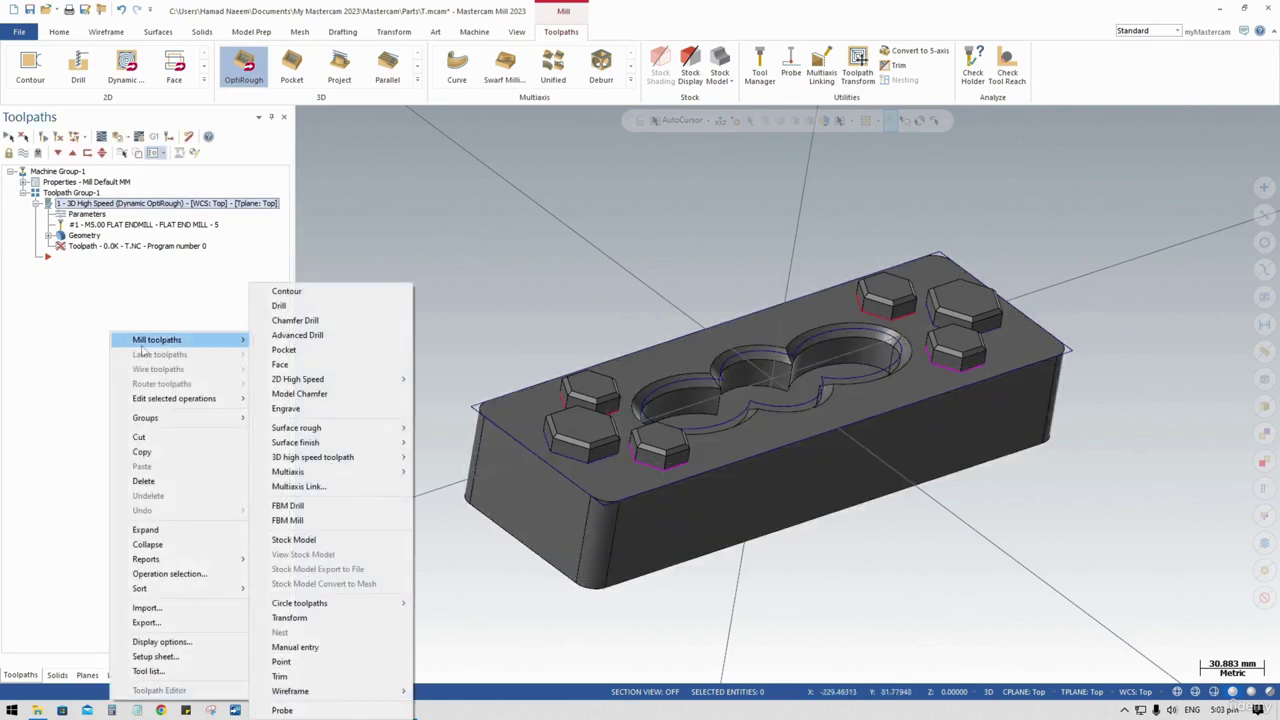
{"action": "left_click", "coordinate": [166, 298]}
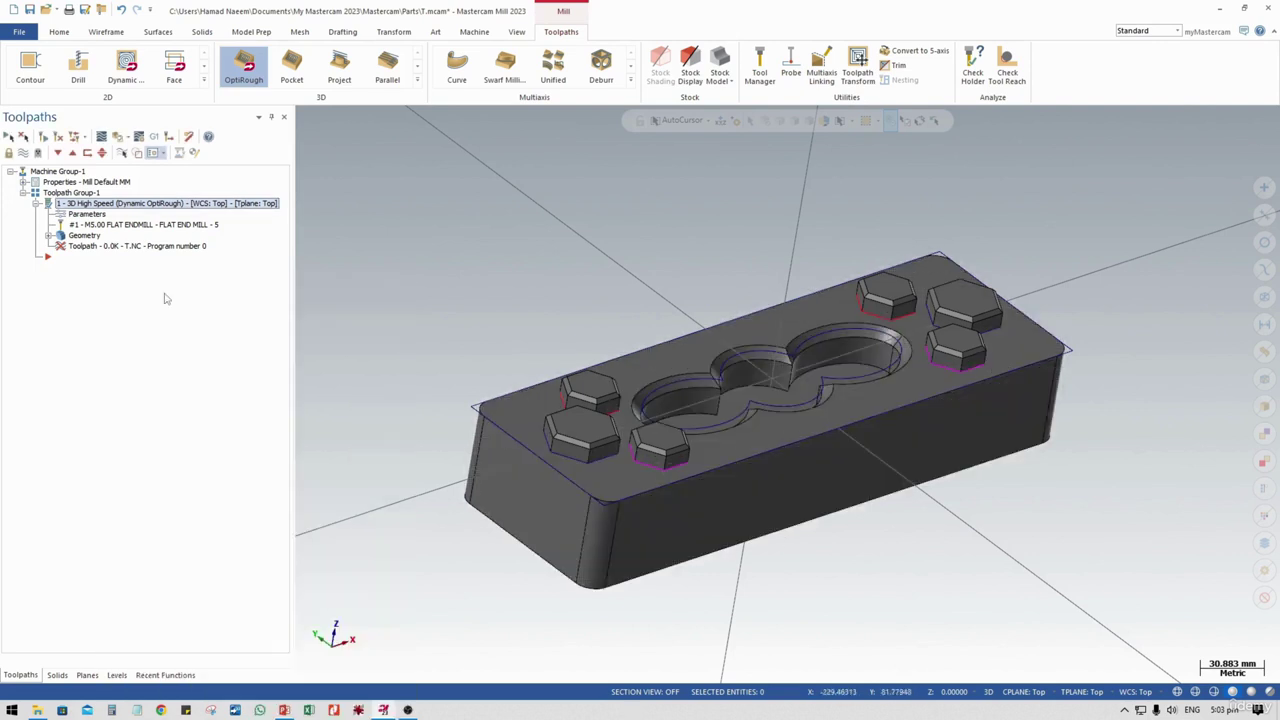
{"action": "left_click", "coordinate": [166, 298]}
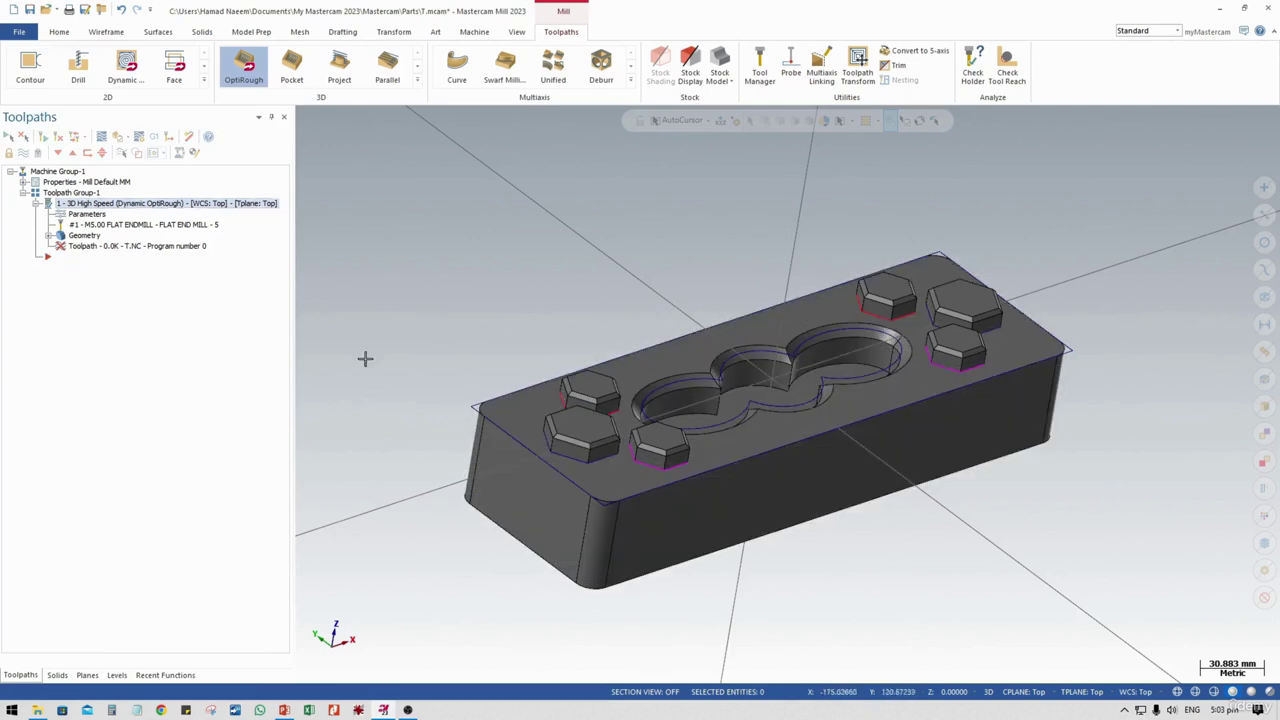
Start a Surface Finish Contour toolpath with the block's four outer walls and four rounded corner faces as drive surfaces
{"action": "middle_click_drag", "start_coordinate": [676, 468], "coordinate": [660, 408]}
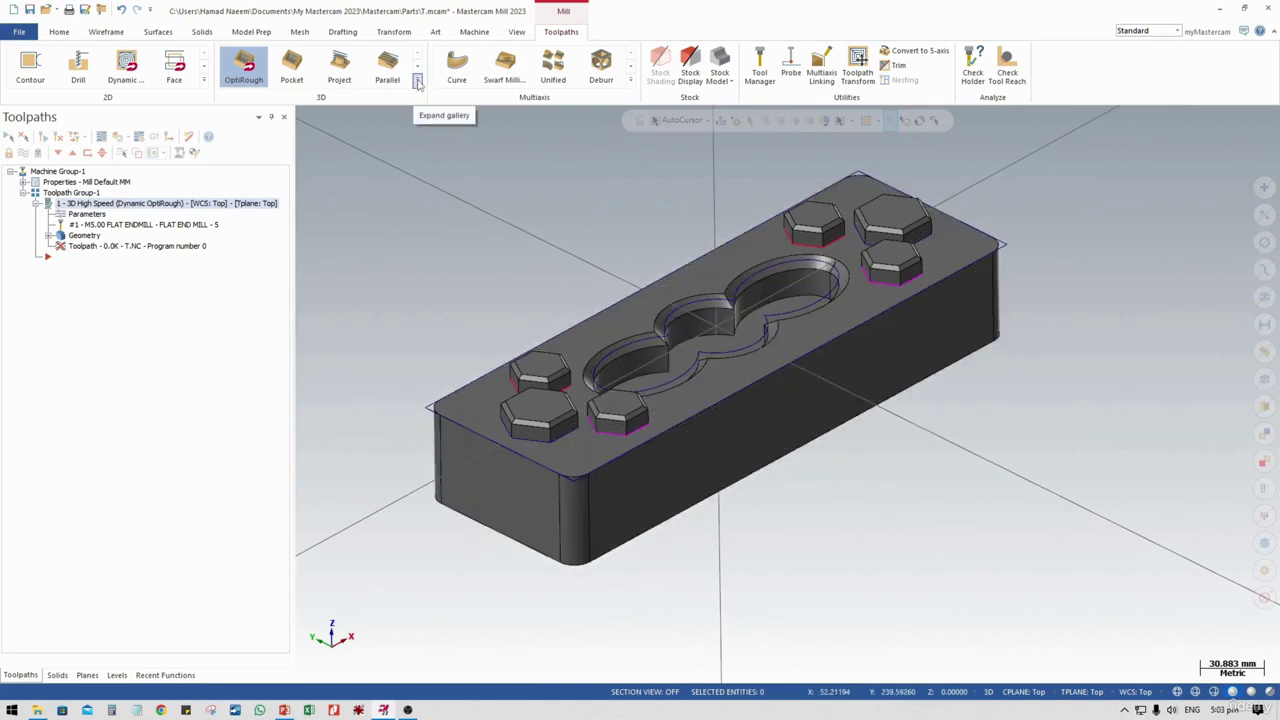
{"action": "left_click", "coordinate": [418, 81]}
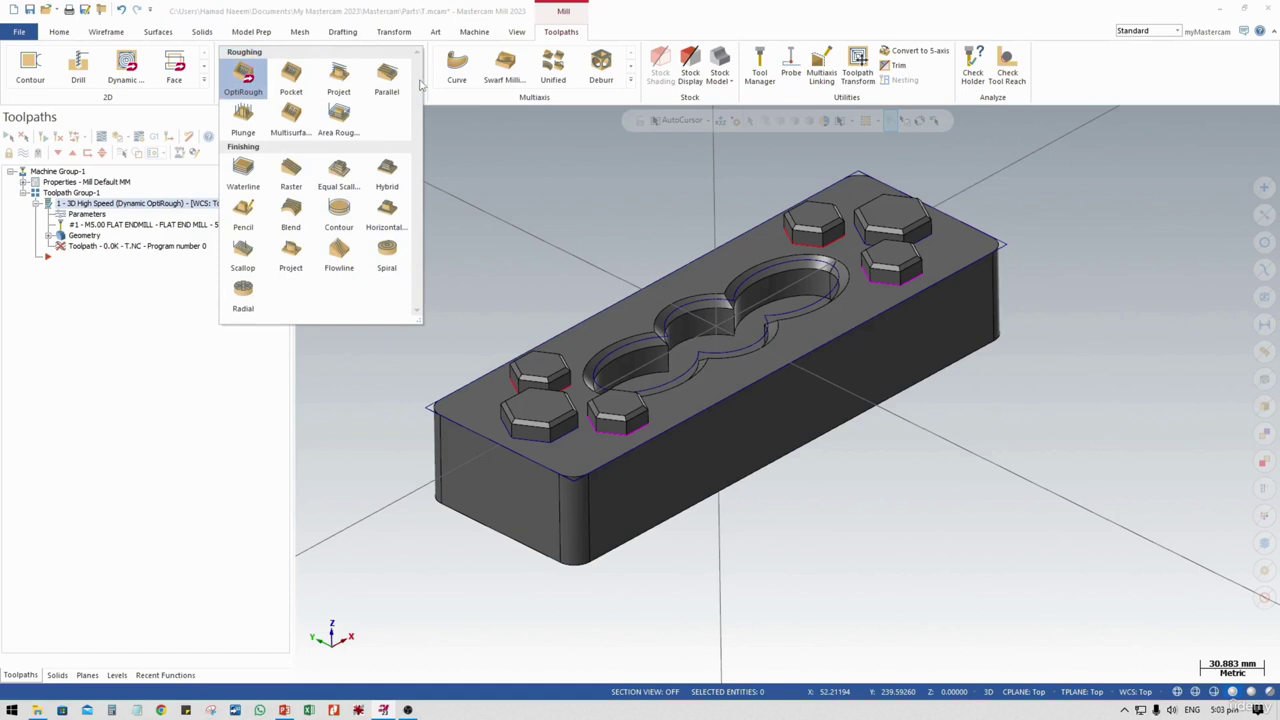
{"action": "left_click", "coordinate": [340, 222]}
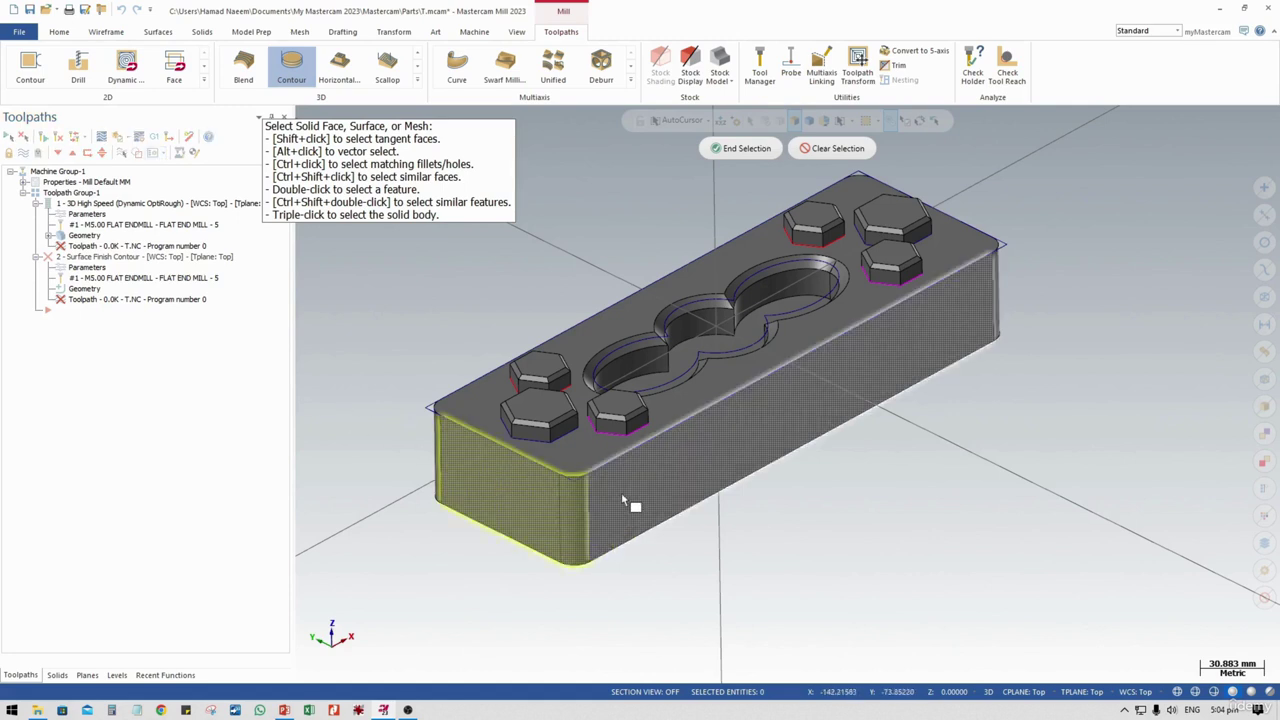
{"action": "middle_click_drag", "start_coordinate": [1056, 266], "coordinate": [977, 331]}
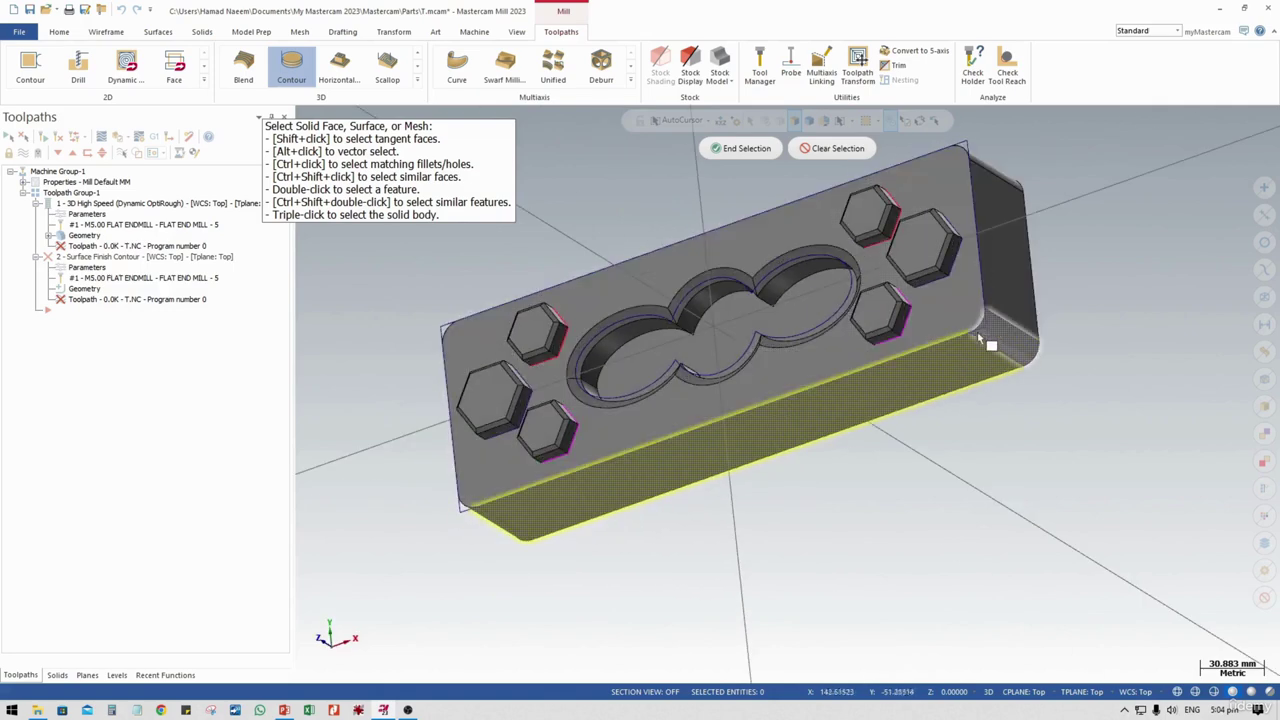
{"action": "middle_click_drag", "start_coordinate": [940, 193], "coordinate": [988, 159]}
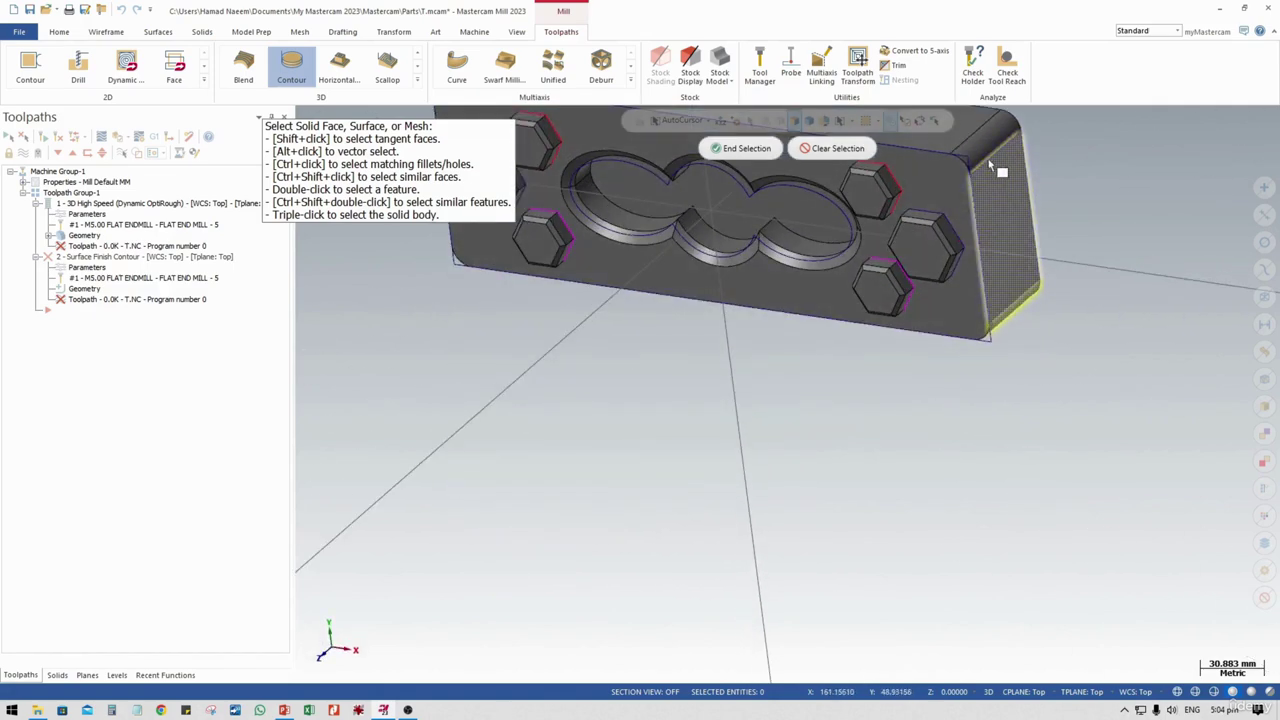
{"action": "scroll", "coordinate": [840, 285], "scroll_direction": "down", "scroll_amount": 5}
{"action": "middle_click_drag", "start_coordinate": [714, 320], "coordinate": [557, 430]}
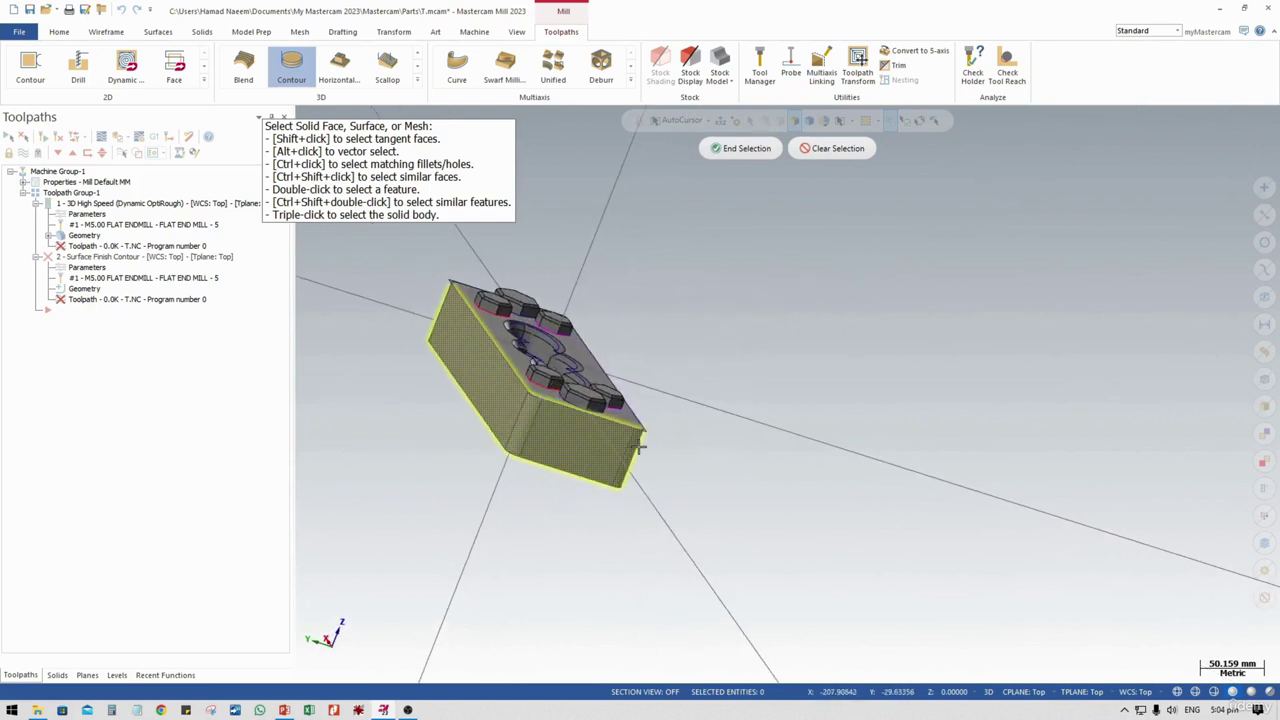
{"action": "middle_click_drag", "start_coordinate": [634, 434], "coordinate": [721, 165]}
{"action": "left_click", "coordinate": [740, 148]}
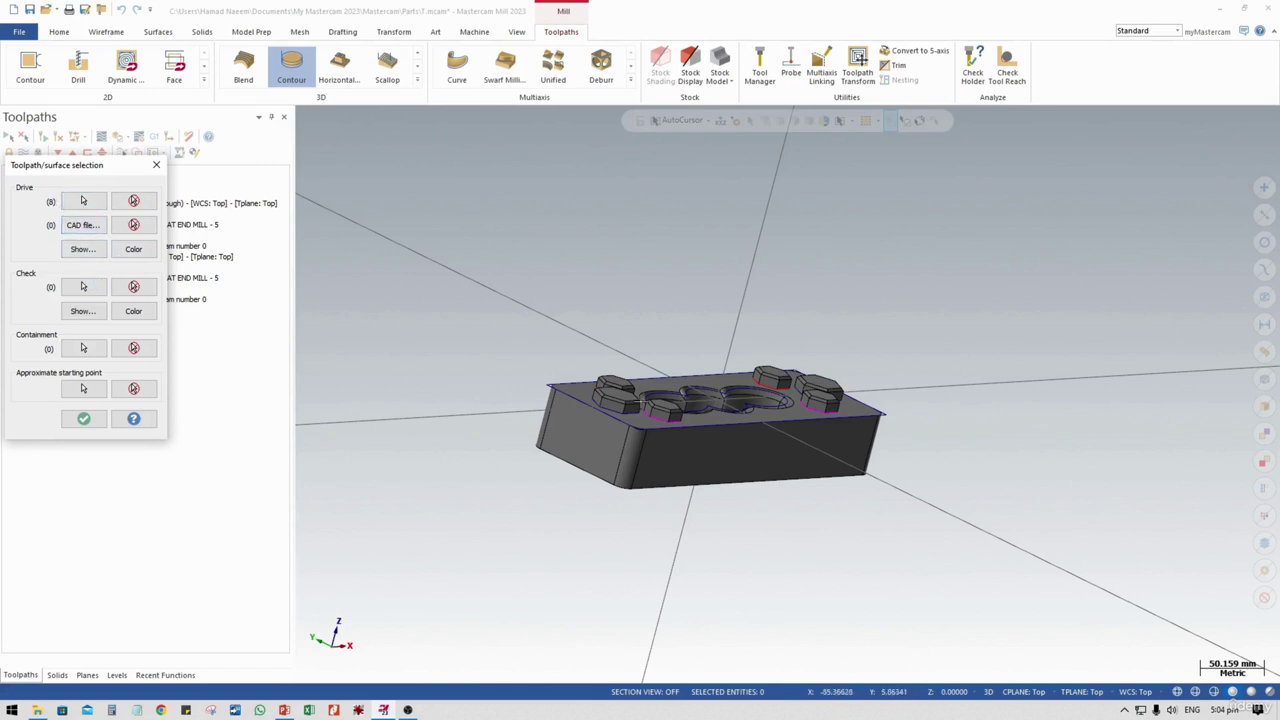
{"action": "middle_click_drag", "start_coordinate": [640, 500], "coordinate": [471, 420]}
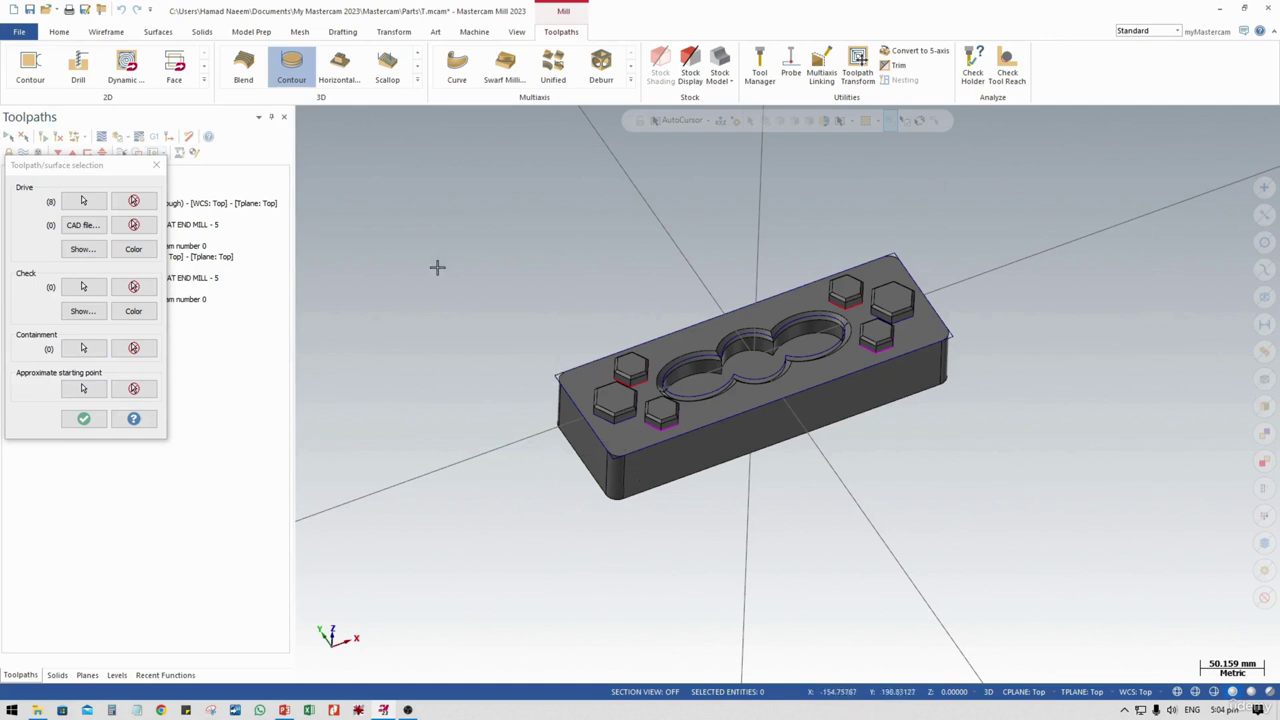
{"action": "left_click", "coordinate": [84, 419]}
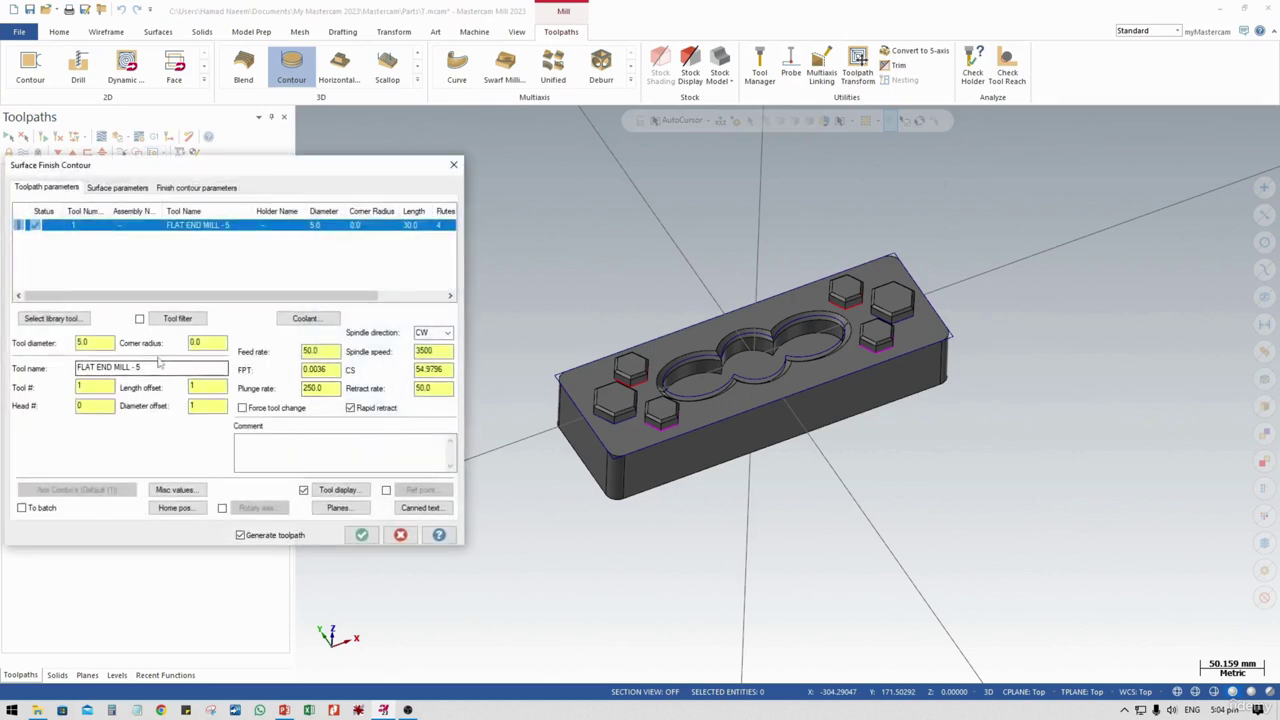
Limit the tool list filter to flat end mills only for the finish contour operation
{"action": "left_click", "coordinate": [48, 324]}
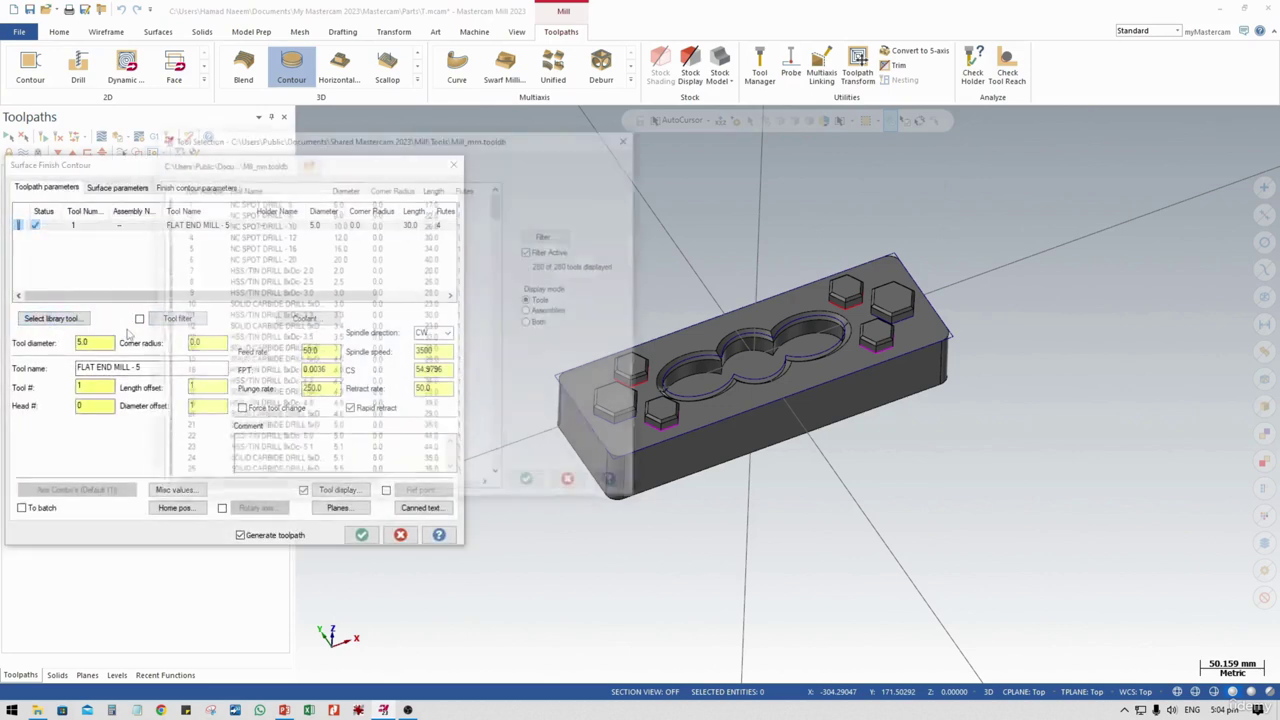
{"action": "left_click", "coordinate": [573, 484]}
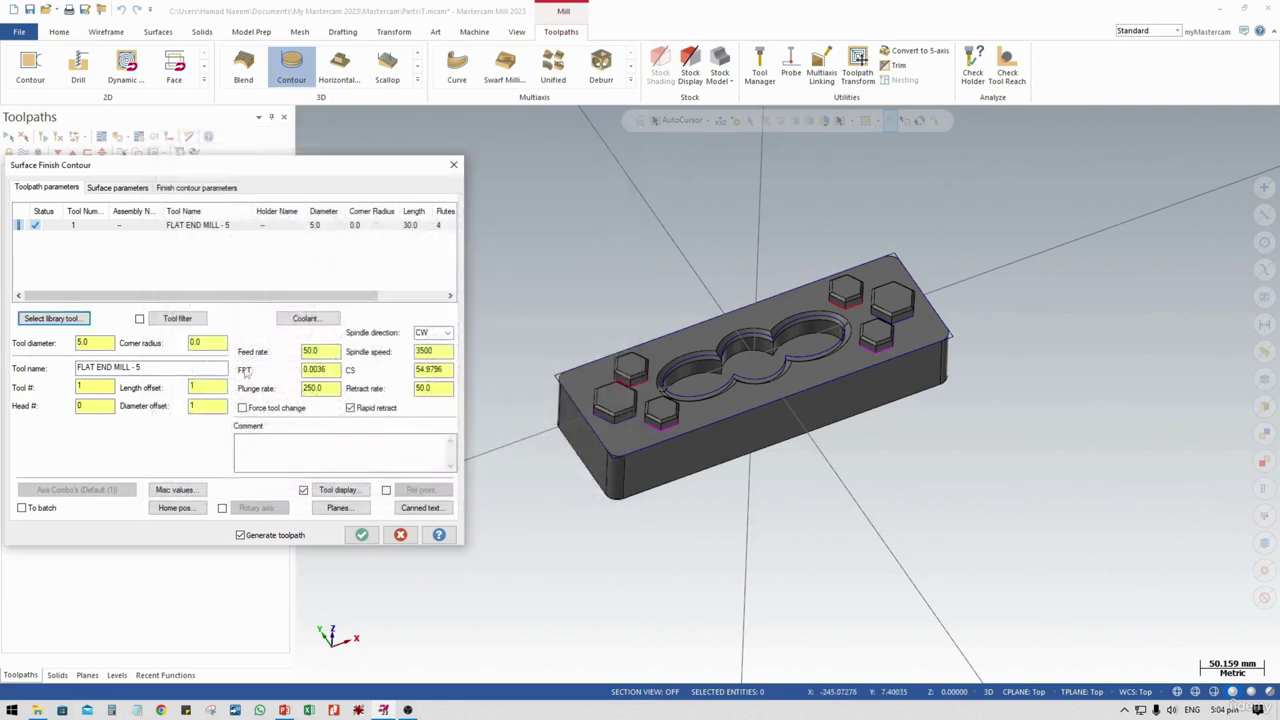
{"action": "left_click", "coordinate": [180, 319]}
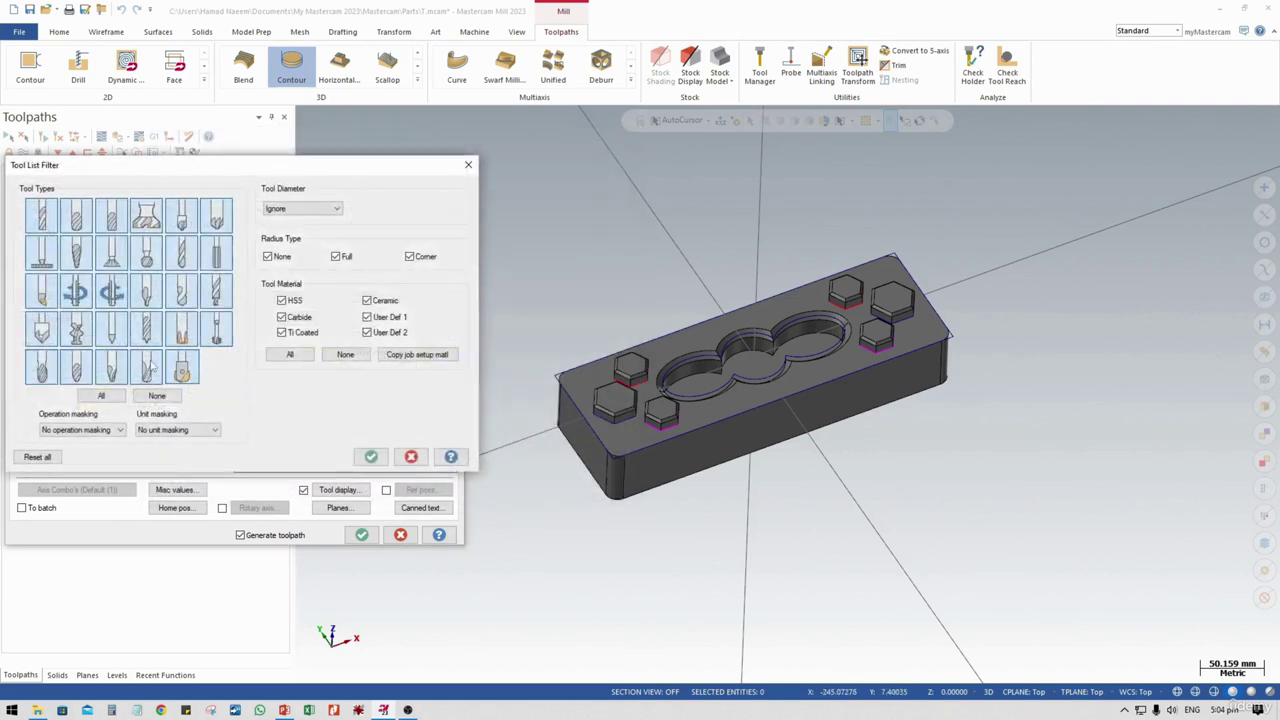
{"action": "left_click", "coordinate": [157, 395]}
{"action": "left_click", "coordinate": [41, 214]}
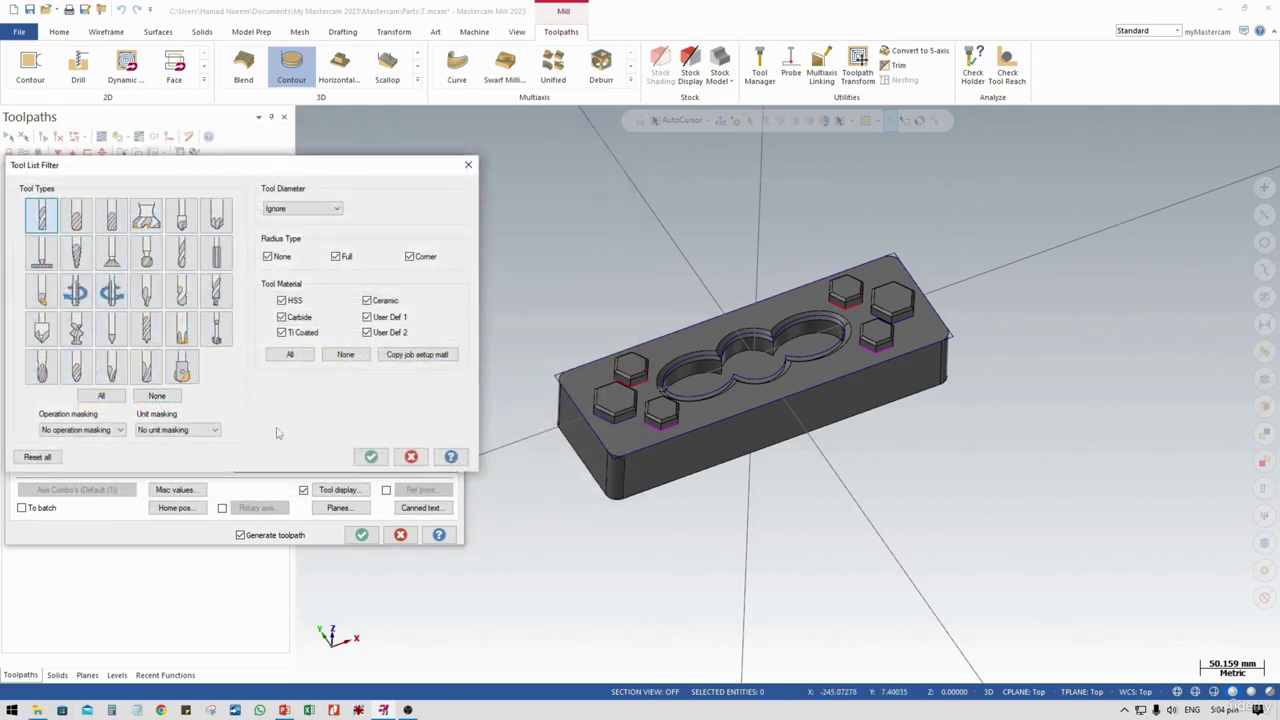
{"action": "left_click", "coordinate": [368, 457]}
Add FLAT END MILL - 10 from the tool library to the finish contour operation
{"action": "left_click", "coordinate": [52, 318]}
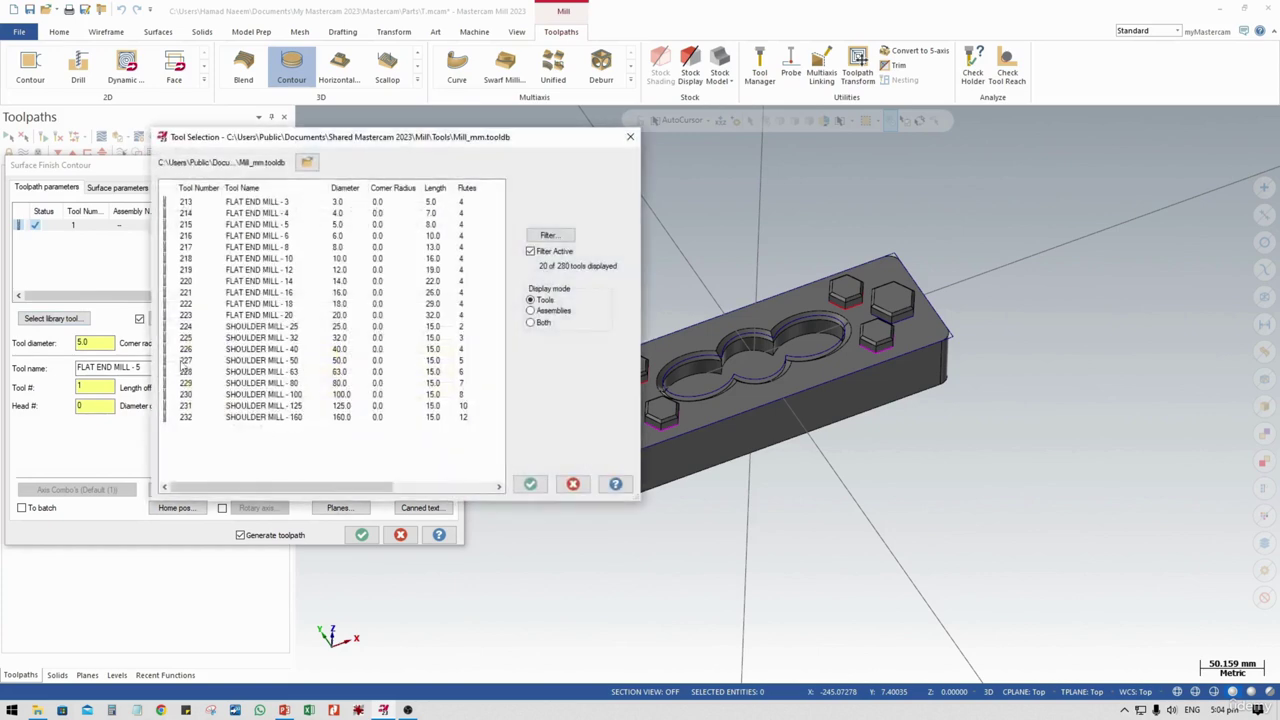
{"action": "left_click", "coordinate": [262, 262]}
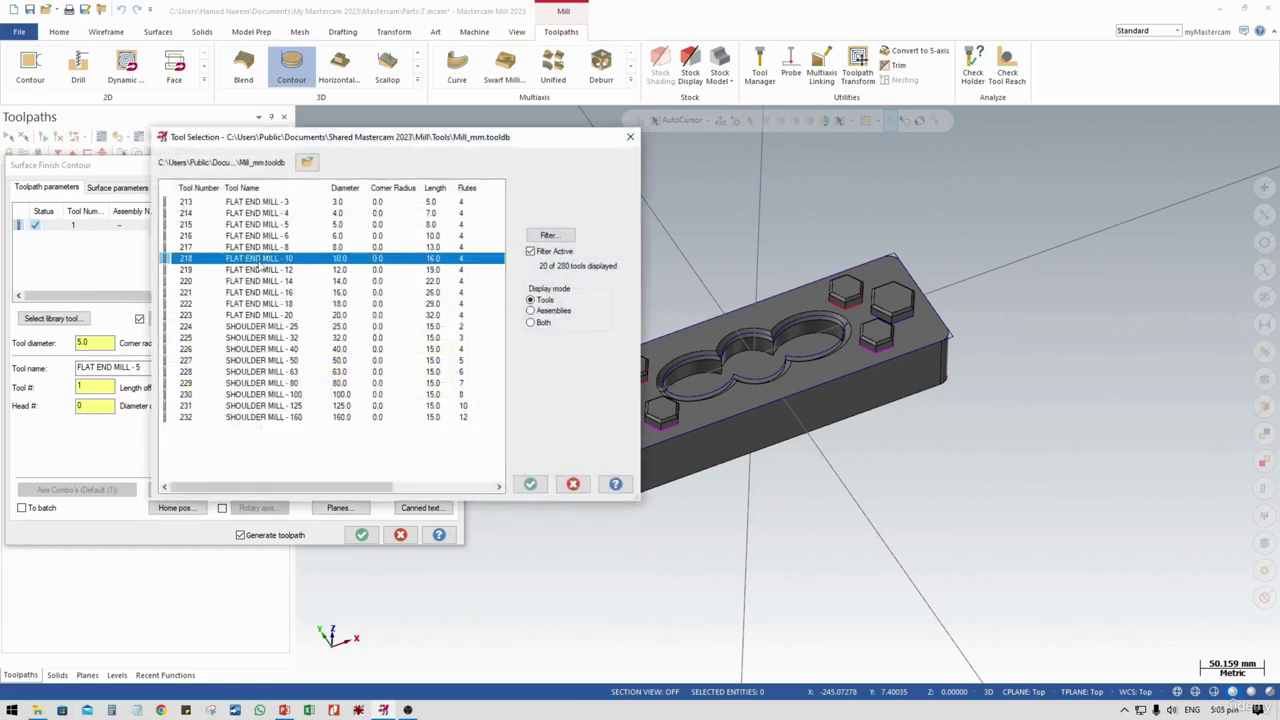
{"action": "left_click", "coordinate": [530, 484]}
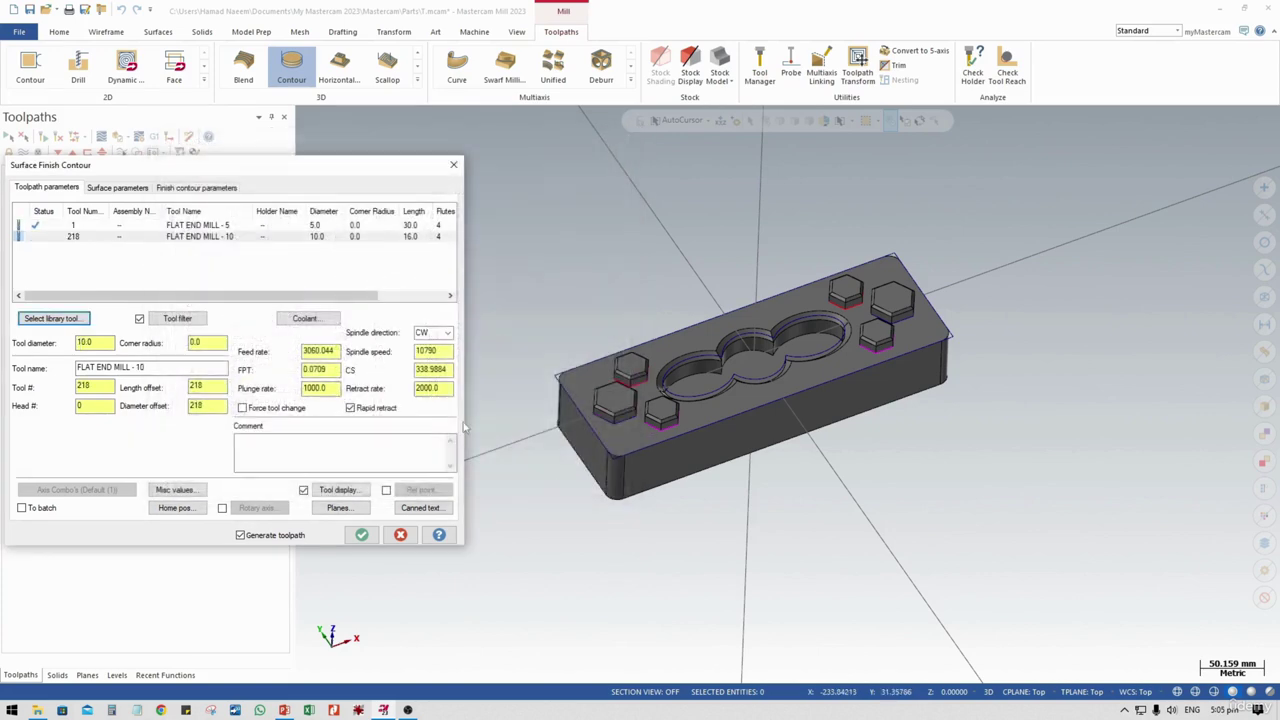
Edit the 10 mm flat end mill to a cutting length of 50 mm and an overall length of 150 mm
{"action": "double_click", "coordinate": [318, 237]}
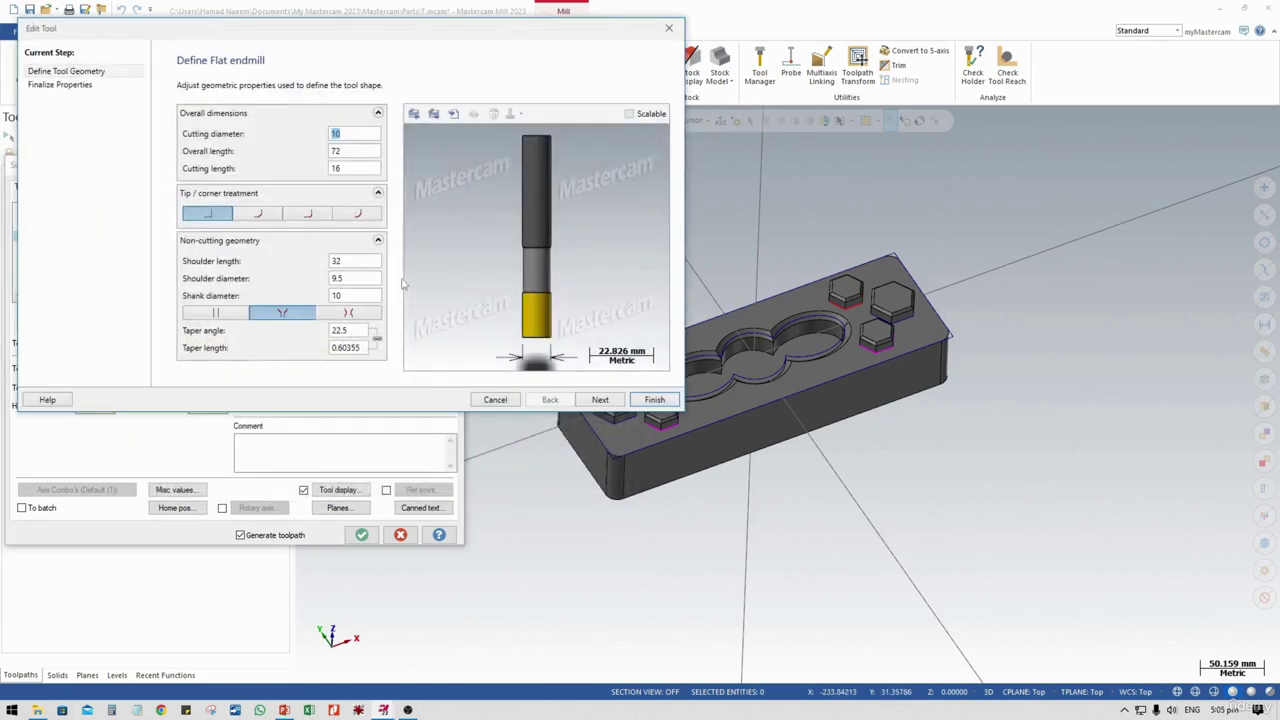
{"action": "left_click", "coordinate": [352, 170]}
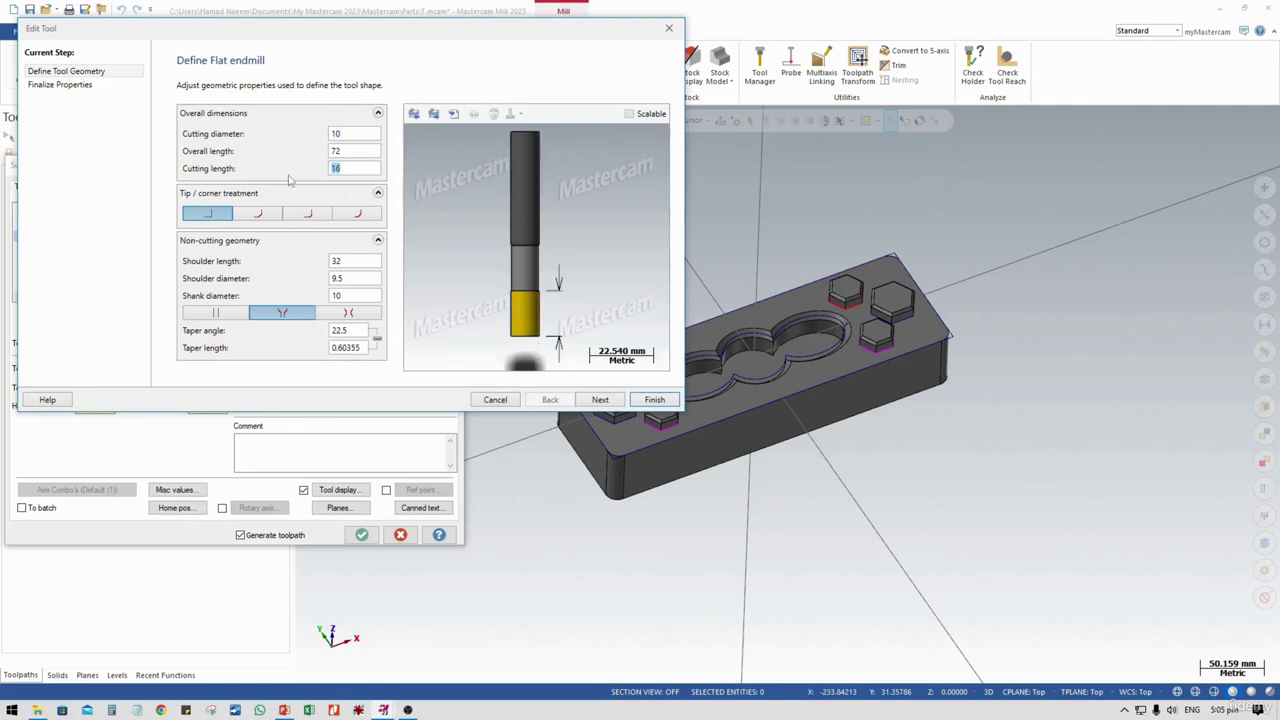
{"action": "key", "text": "Tab"}
{"action": "key", "text": "shift+Tab"}
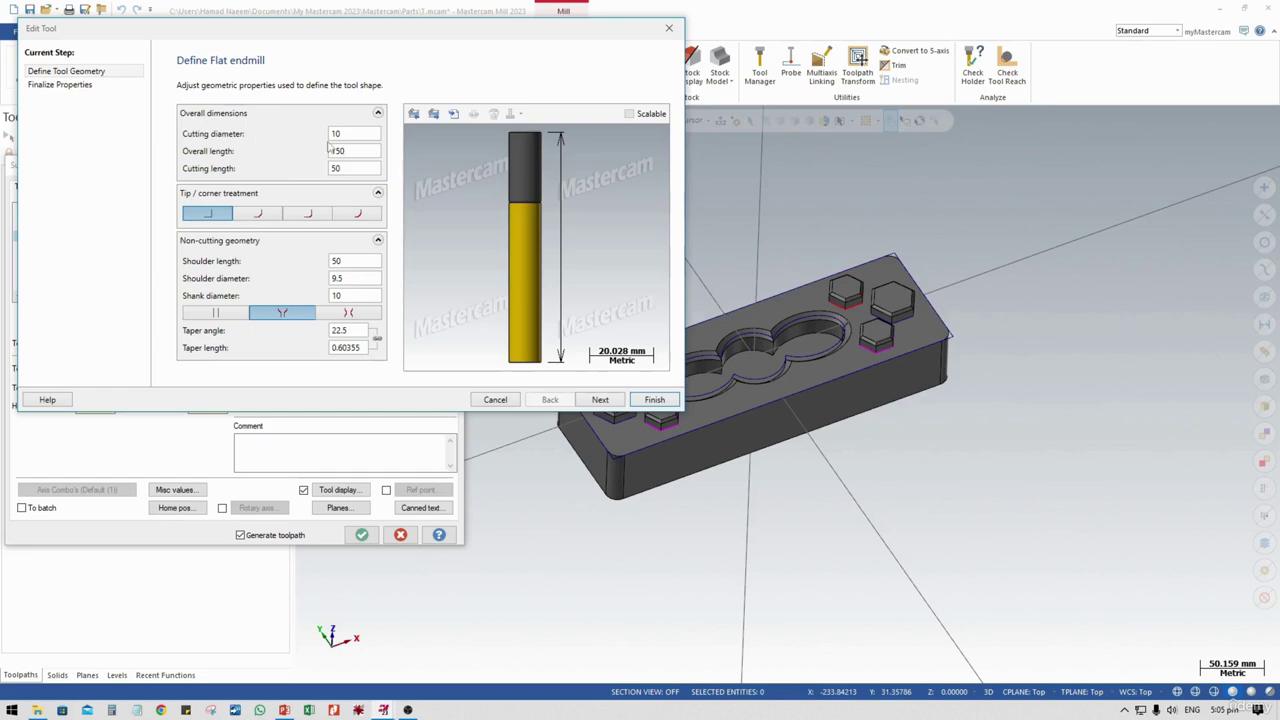
{"action": "key", "text": "shift+Tab"}
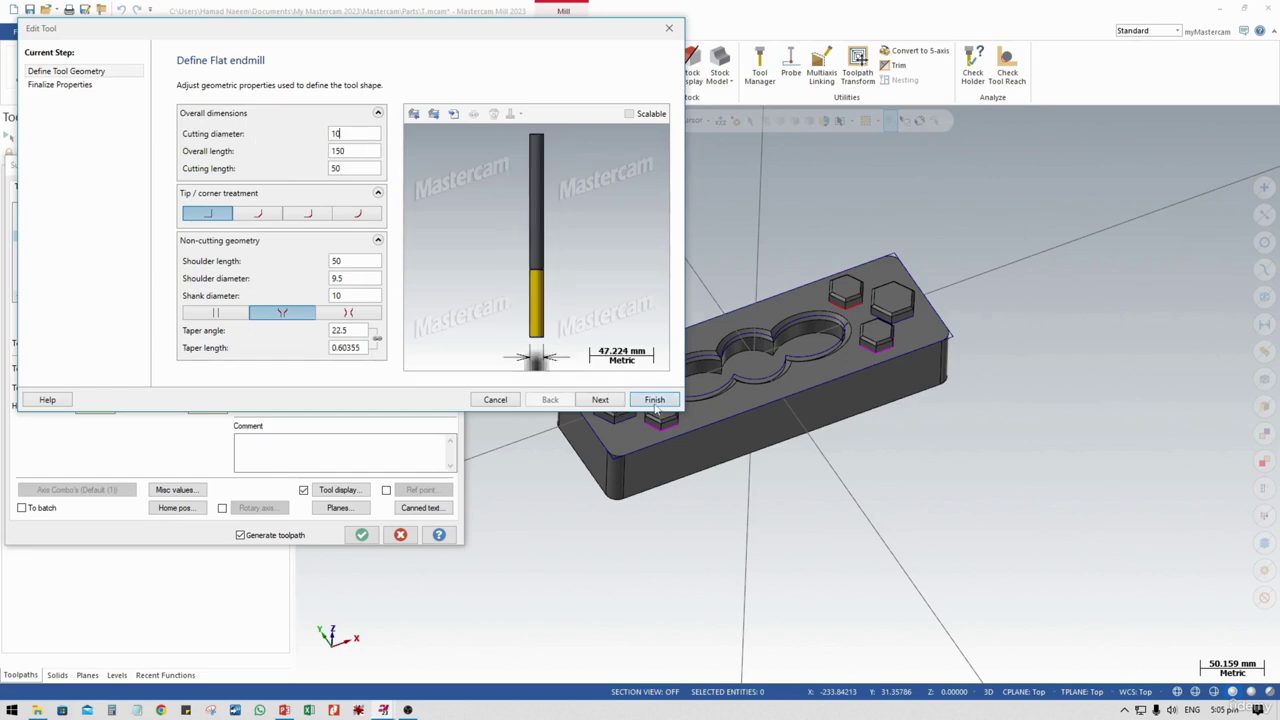
{"action": "left_click", "coordinate": [655, 401]}
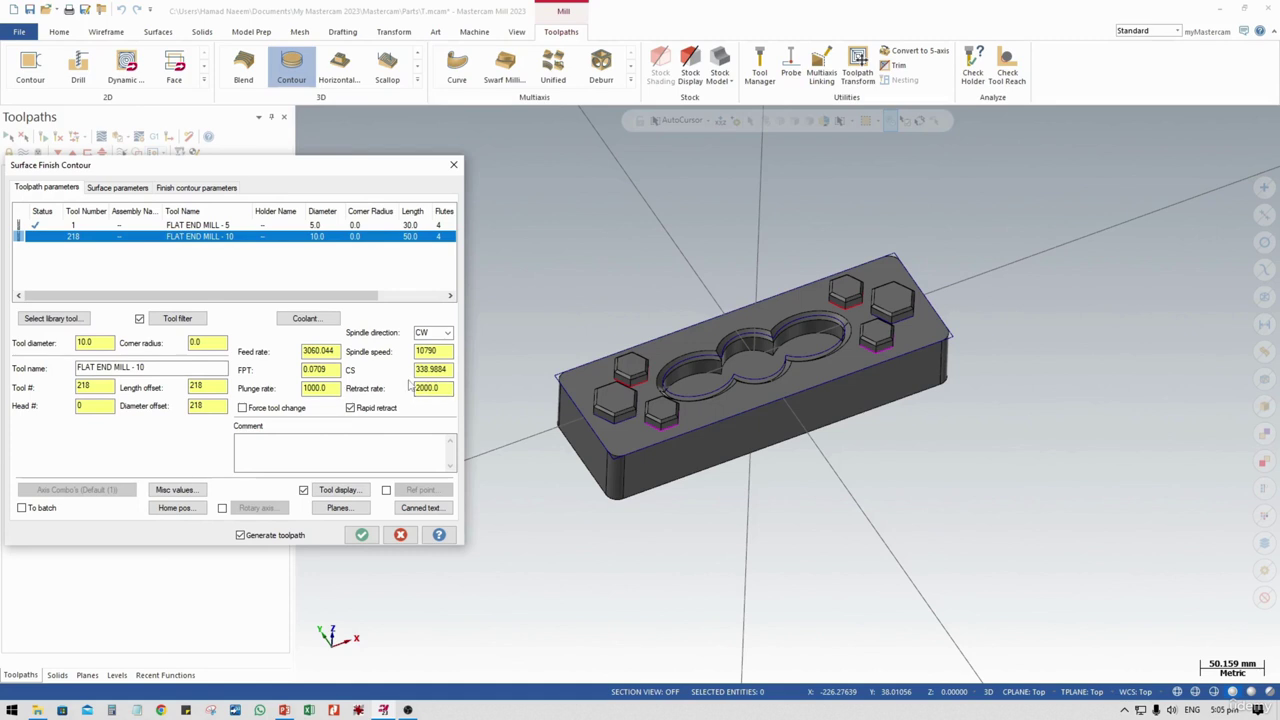
Set the tool number of the 10 mm flat end mill to 2
{"action": "left_click_drag", "start_coordinate": [107, 386], "coordinate": [51, 384]}
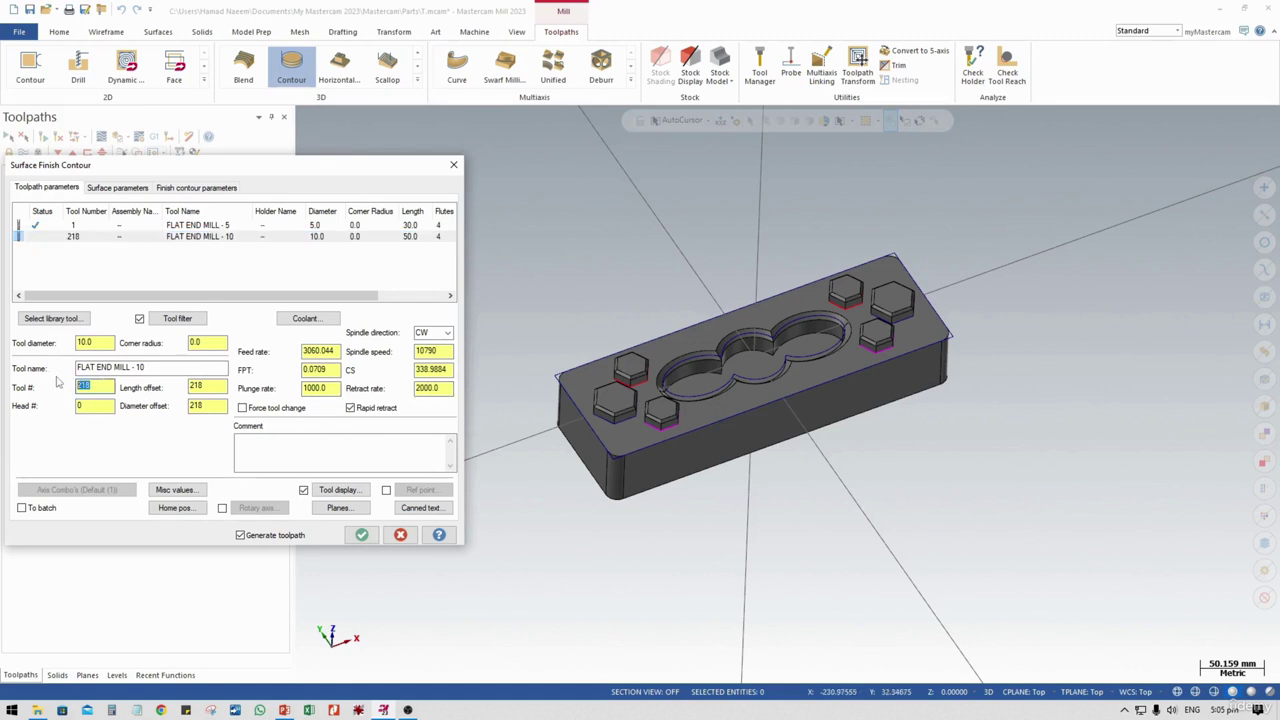
{"action": "type", "text": "2"}
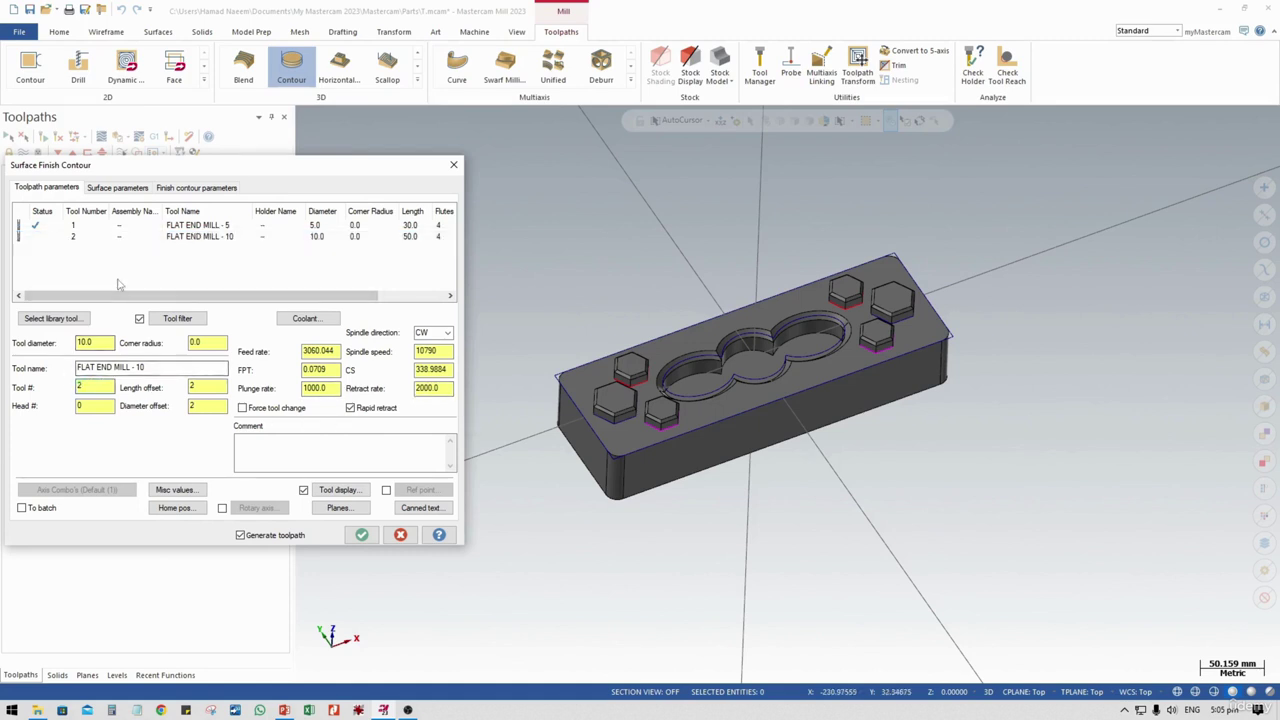
Make the retract and feed plane heights absolute and set the feed plane to 10 mm
{"action": "left_click", "coordinate": [107, 194]}
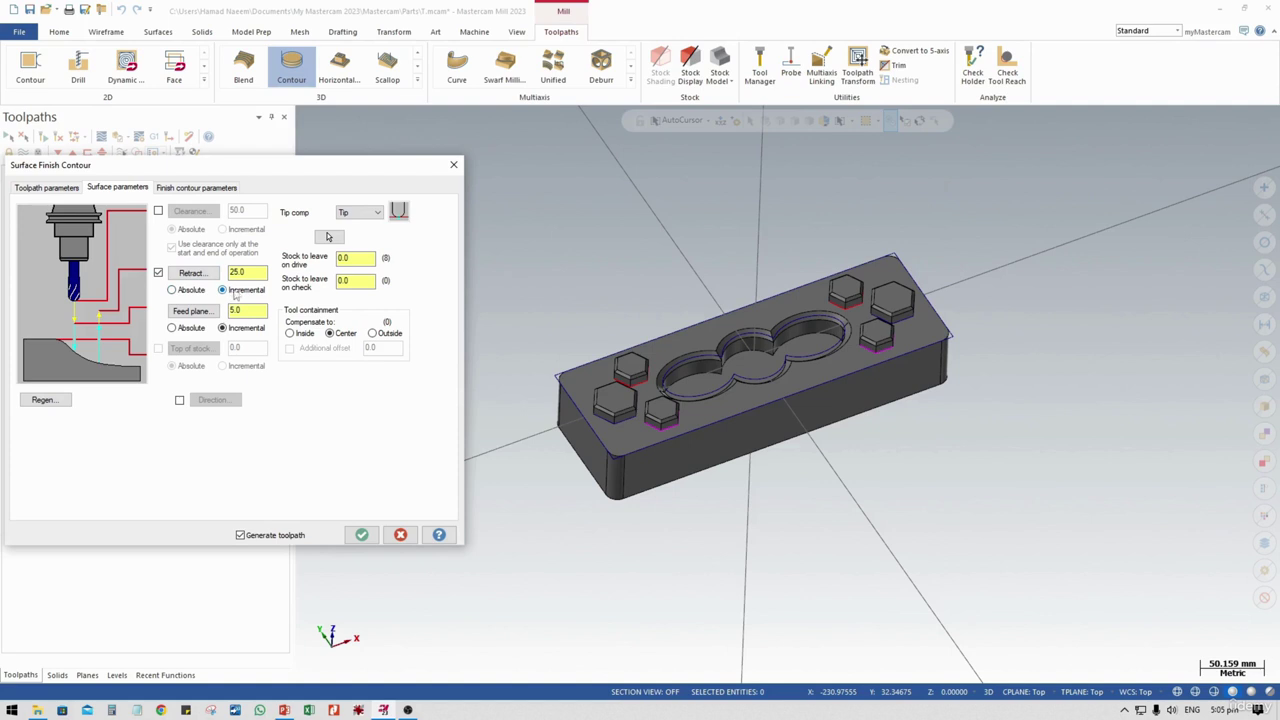
{"action": "left_click", "coordinate": [192, 291]}
{"action": "left_click", "coordinate": [194, 329]}
{"action": "double_click", "coordinate": [249, 313]}
{"action": "type", "text": "10"}
Set the tool containment compensation to Inside
{"action": "left_click", "coordinate": [304, 334]}
{"action": "left_click", "coordinate": [331, 334]}
{"action": "left_click", "coordinate": [304, 334]}
Set the finish contour's maximum stepdown to 1 mm with a Ramp transition, and enable Optimize cut order
{"action": "left_click", "coordinate": [220, 192]}
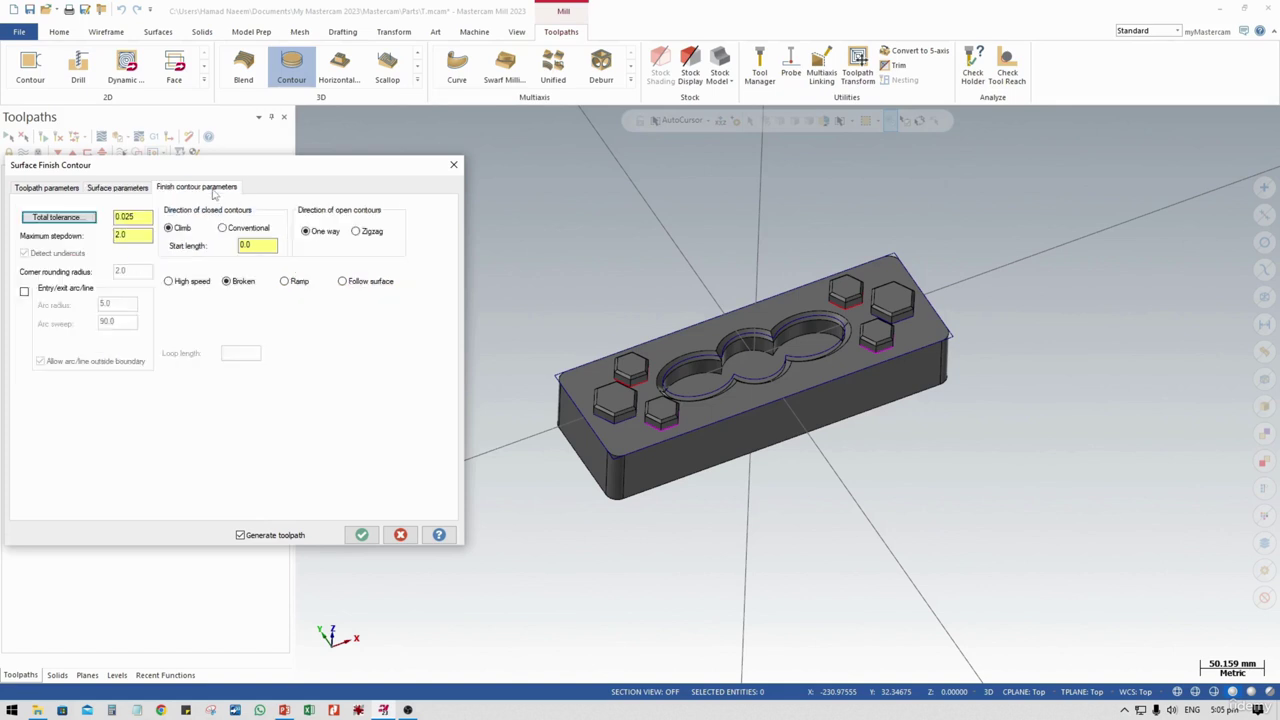
{"action": "left_click", "coordinate": [139, 236]}
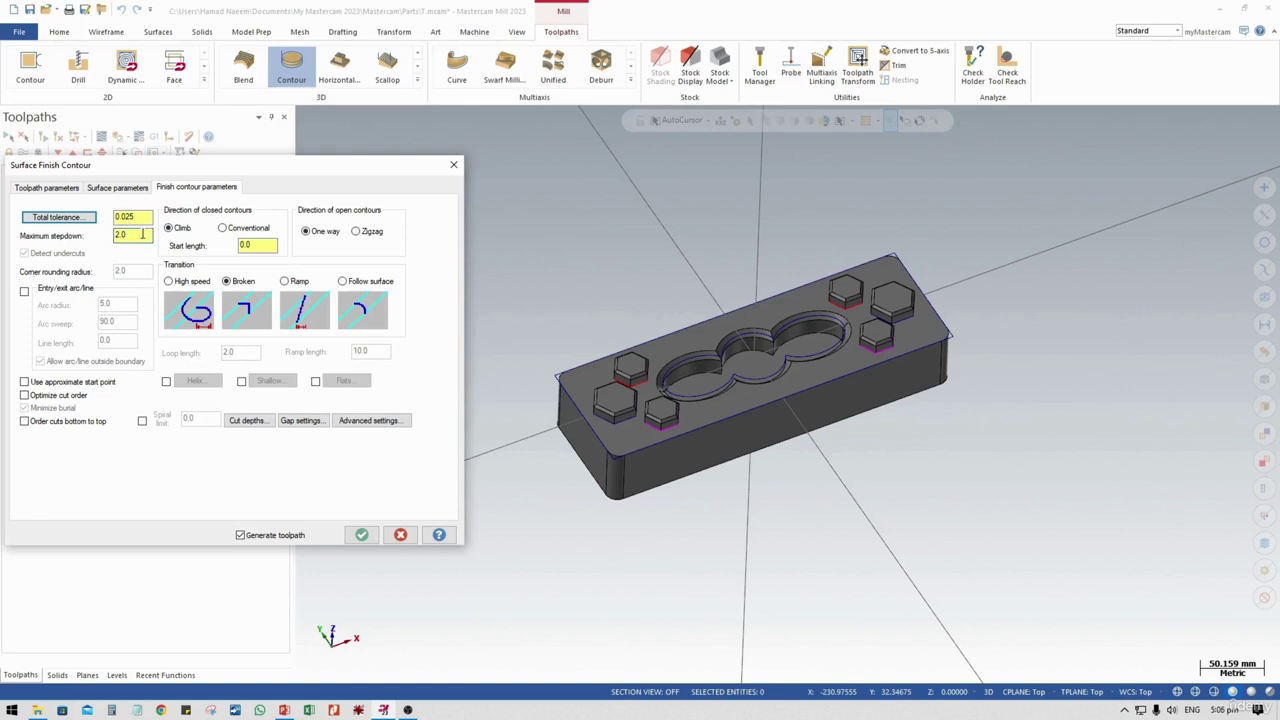
{"action": "left_click_drag", "start_coordinate": [143, 234], "coordinate": [112, 235]}
{"action": "type", "text": "1"}
{"action": "left_click", "coordinate": [284, 281]}
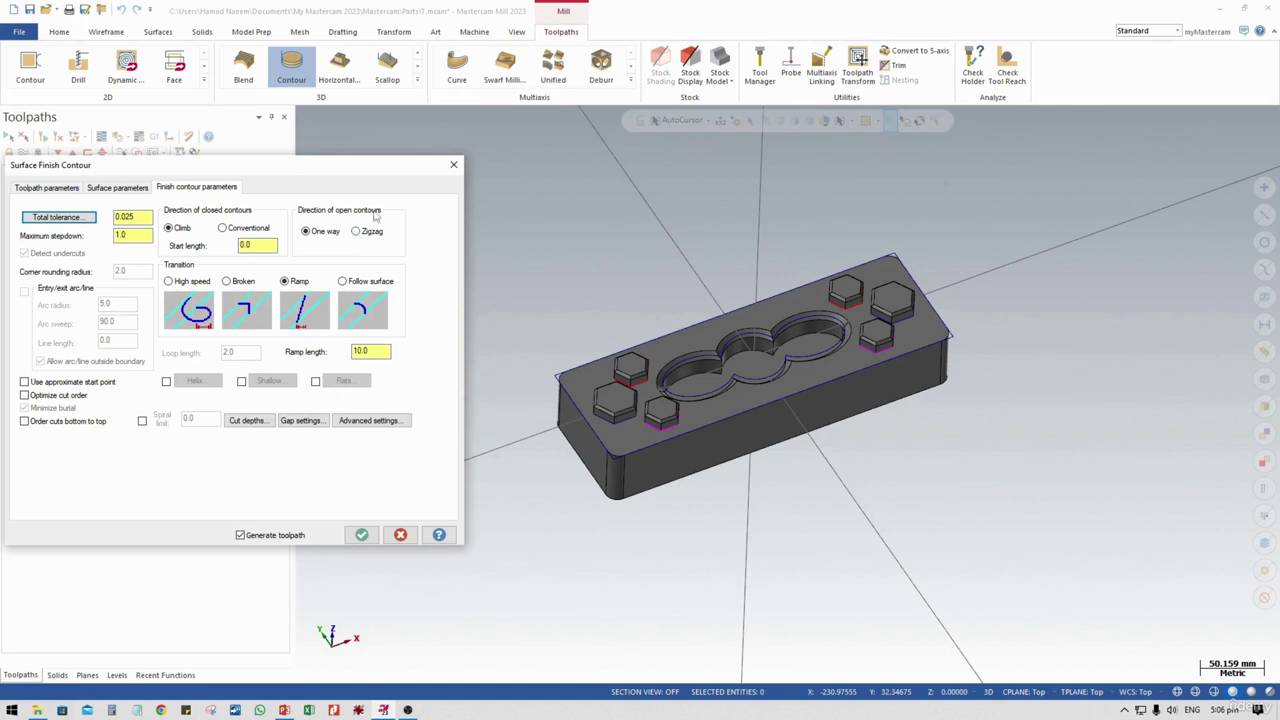
{"action": "left_click", "coordinate": [24, 395]}
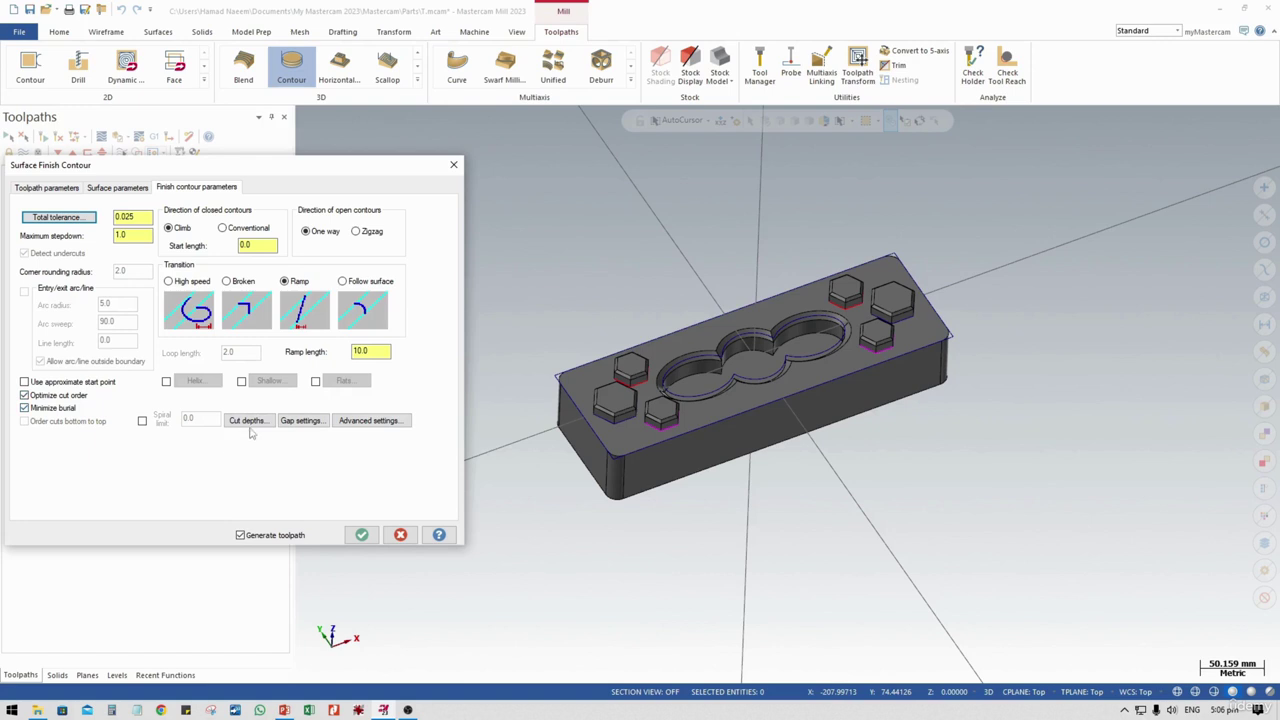
Accept the gap and advanced settings and generate the Surface Finish Contour toolpath
{"action": "left_click", "coordinate": [306, 424]}
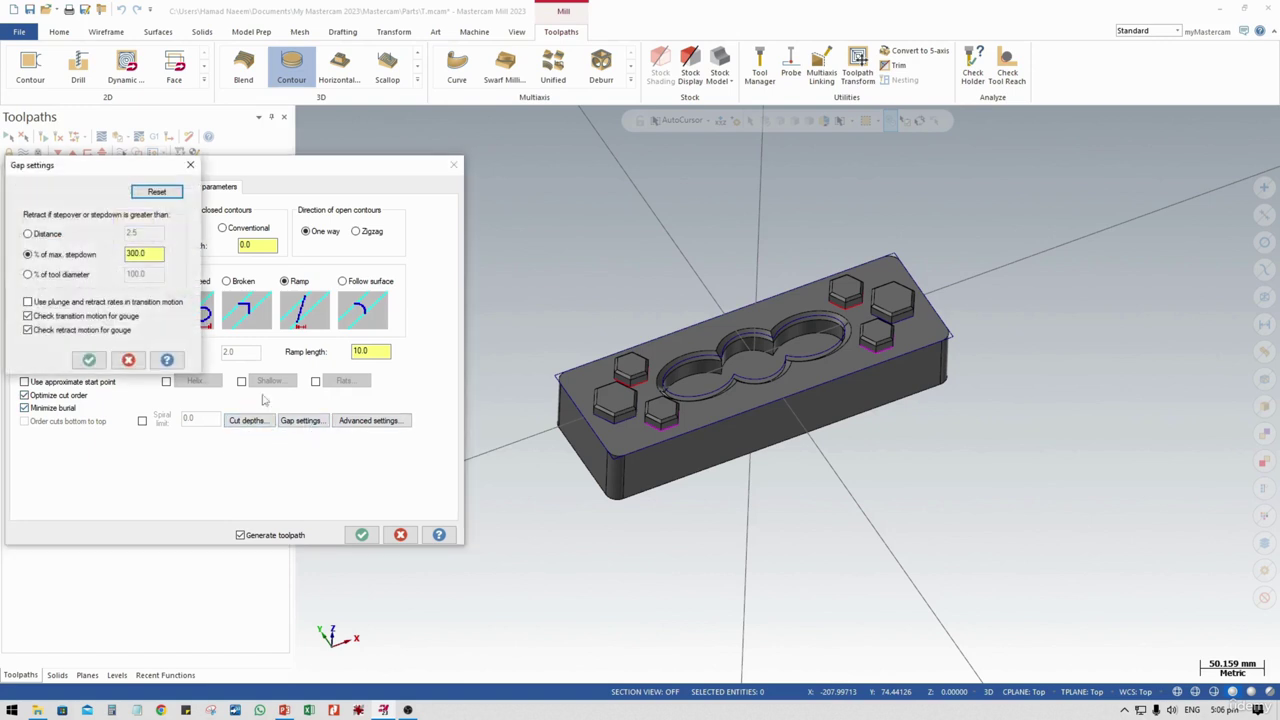
{"action": "left_click", "coordinate": [89, 360]}
{"action": "left_click", "coordinate": [365, 421]}
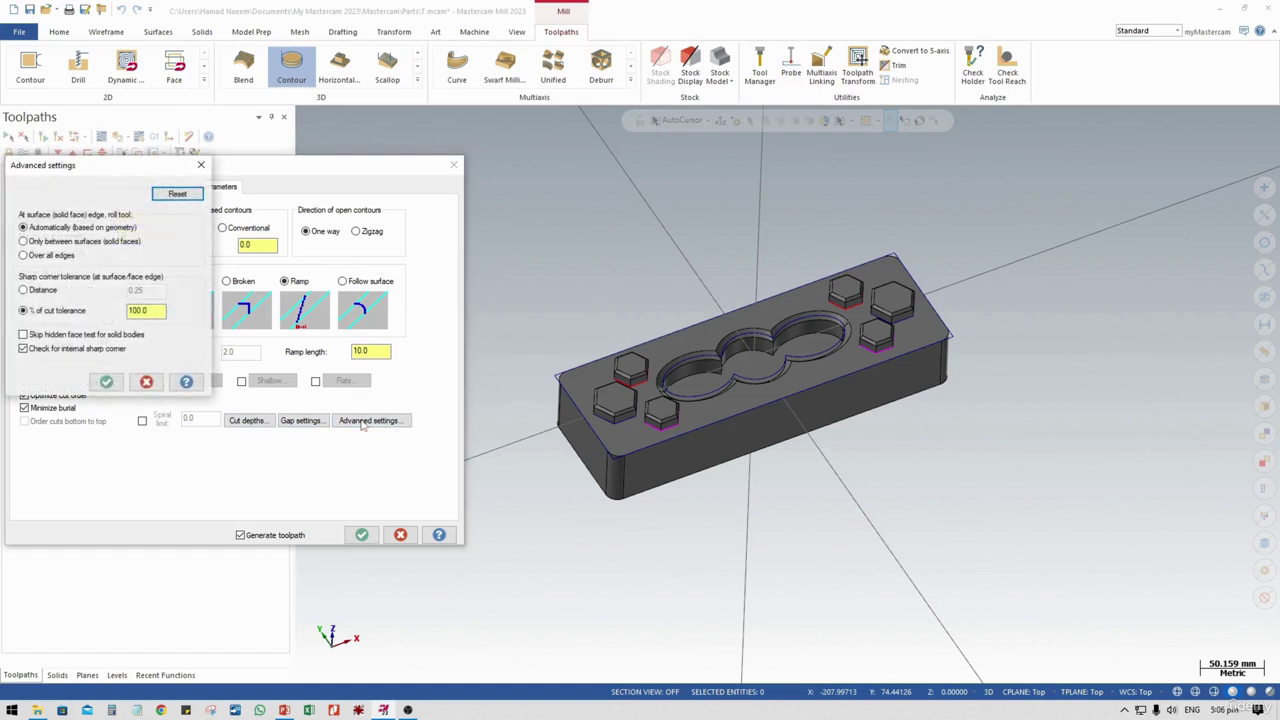
{"action": "left_click", "coordinate": [106, 381]}
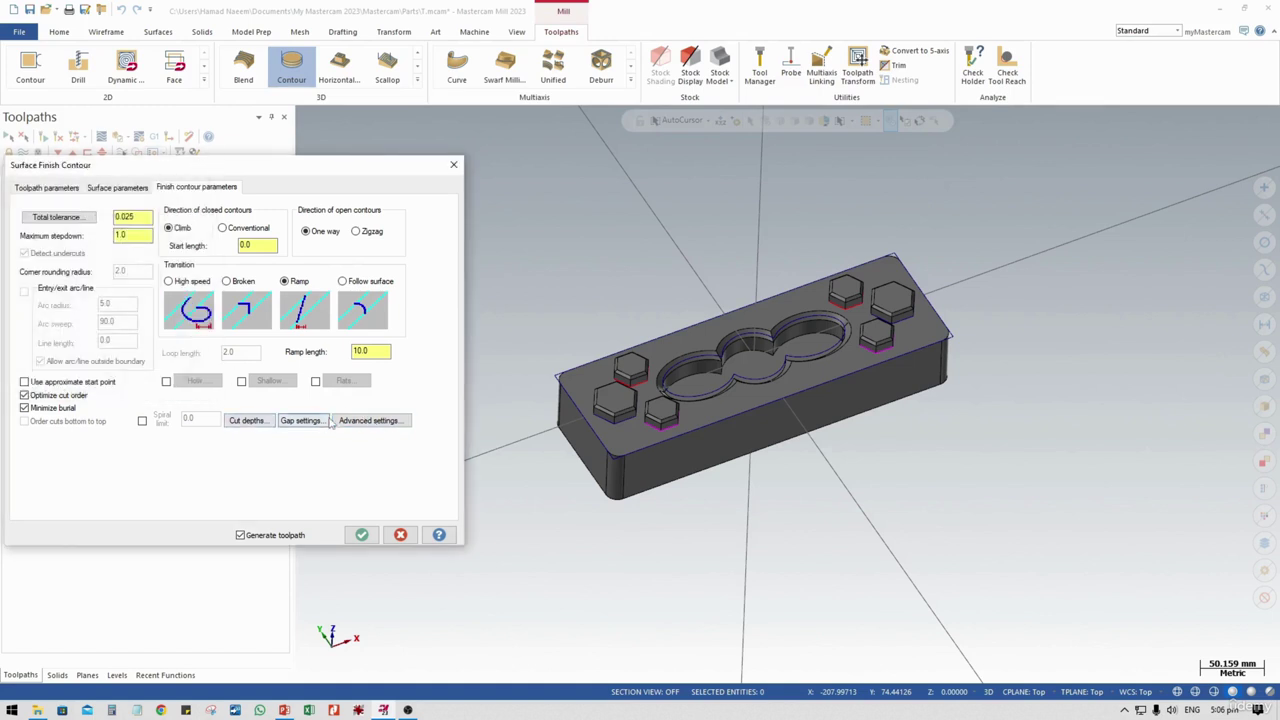
{"action": "left_click", "coordinate": [304, 421]}
{"action": "left_click", "coordinate": [89, 360]}
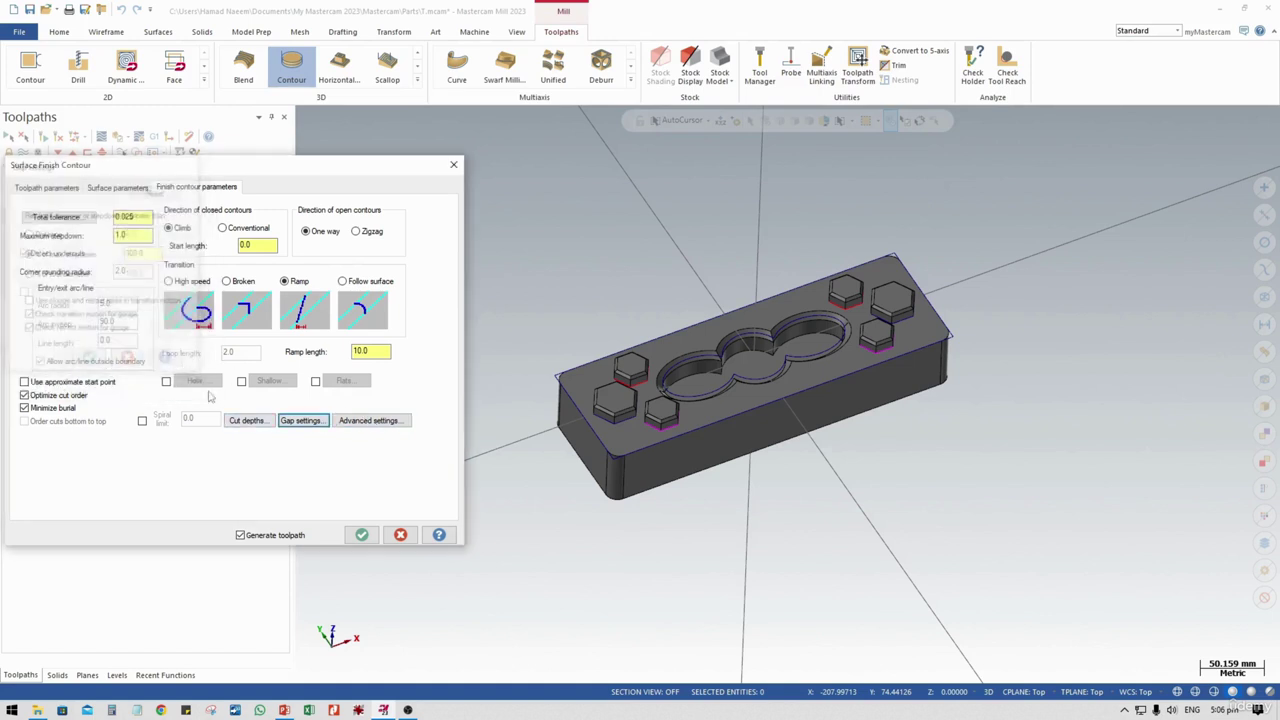
{"action": "left_click", "coordinate": [364, 534]}
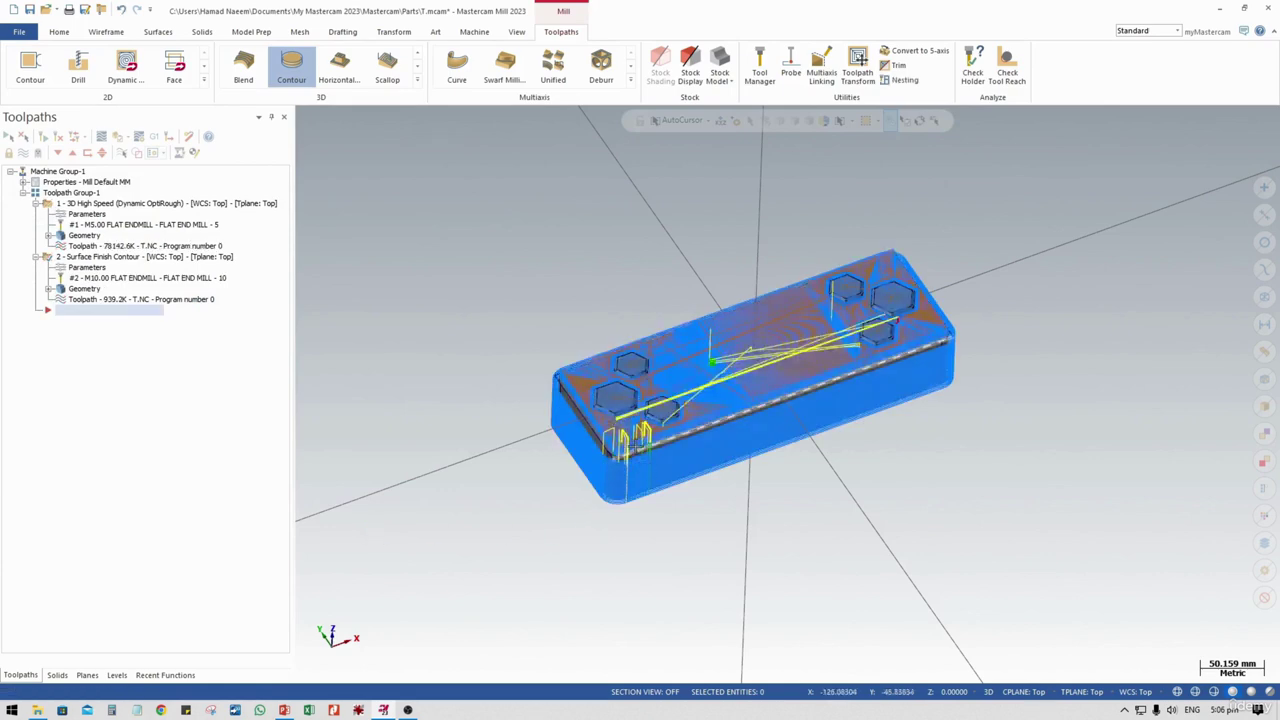
Examine the finish contour passes around the block's outer walls and corners, from above, the side and below with the model unshaded
{"action": "scroll", "coordinate": [594, 368], "scroll_direction": "up", "scroll_amount": 6}
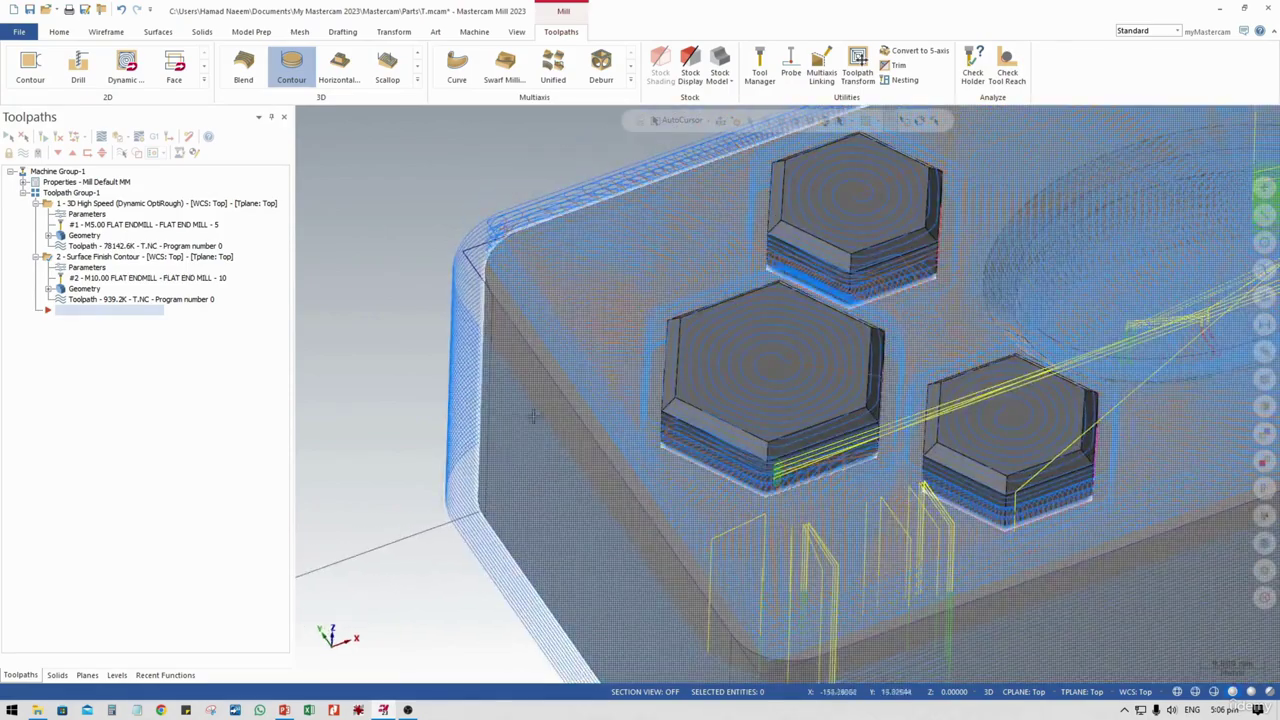
{"action": "scroll", "coordinate": [490, 450], "scroll_direction": "down", "scroll_amount": 4}
{"action": "middle_click_drag", "start_coordinate": [490, 450], "coordinate": [459, 370]}
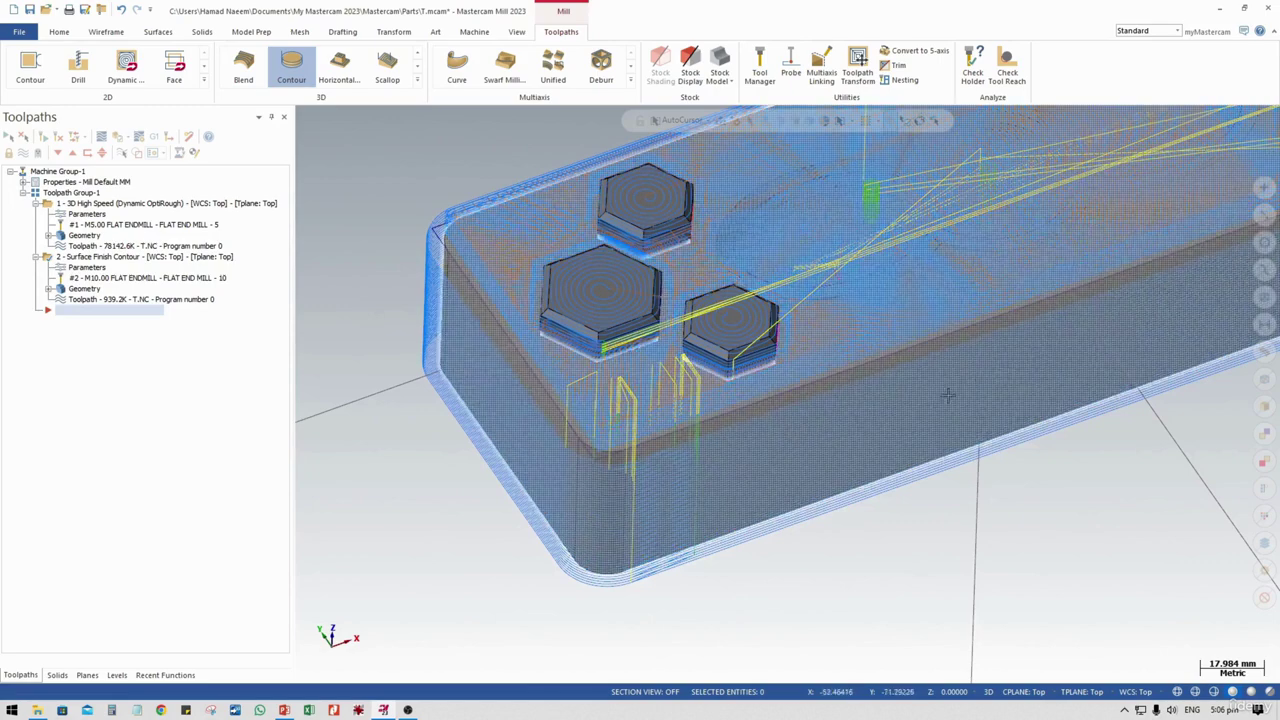
{"action": "scroll", "coordinate": [1040, 350], "scroll_direction": "down", "scroll_amount": 3}
{"action": "middle_click_drag", "start_coordinate": [1040, 350], "coordinate": [923, 292]}
{"action": "scroll", "coordinate": [556, 450], "scroll_direction": "up", "scroll_amount": 2}
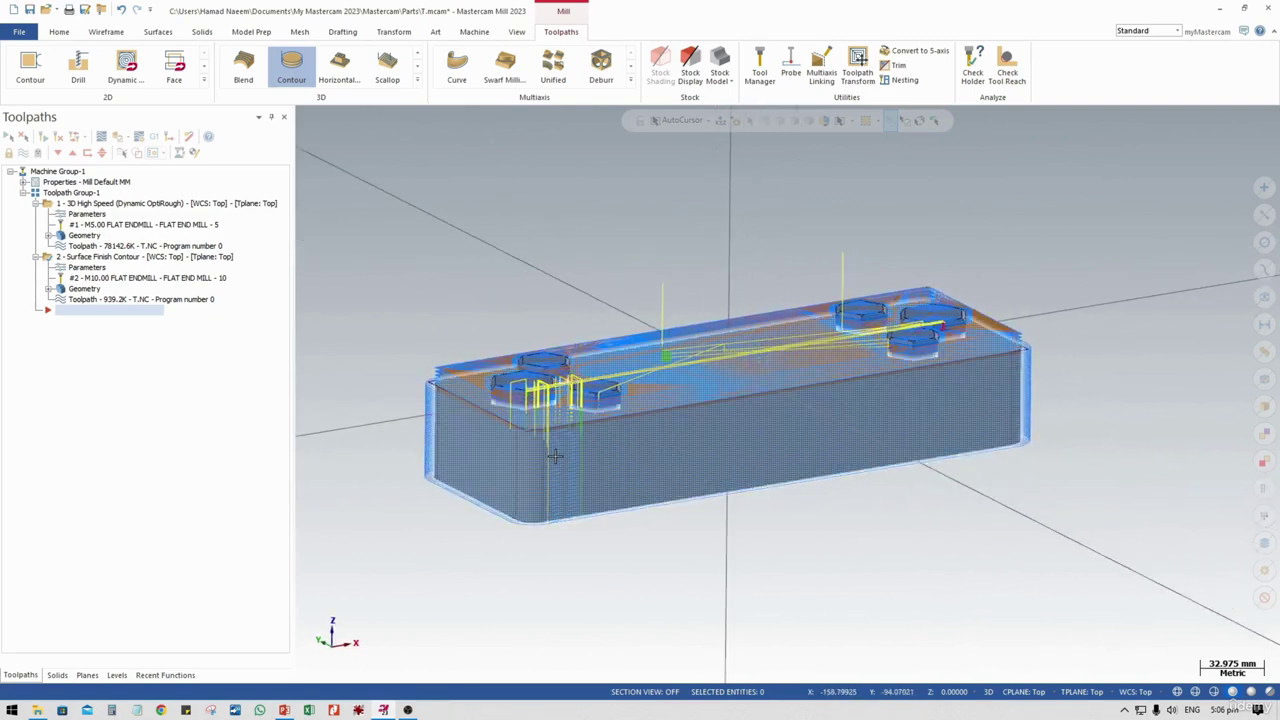
{"action": "left_click", "coordinate": [1197, 692]}
{"action": "middle_click_drag", "start_coordinate": [754, 466], "coordinate": [829, 203]}
{"action": "middle_click_drag", "start_coordinate": [445, 303], "coordinate": [466, 487]}
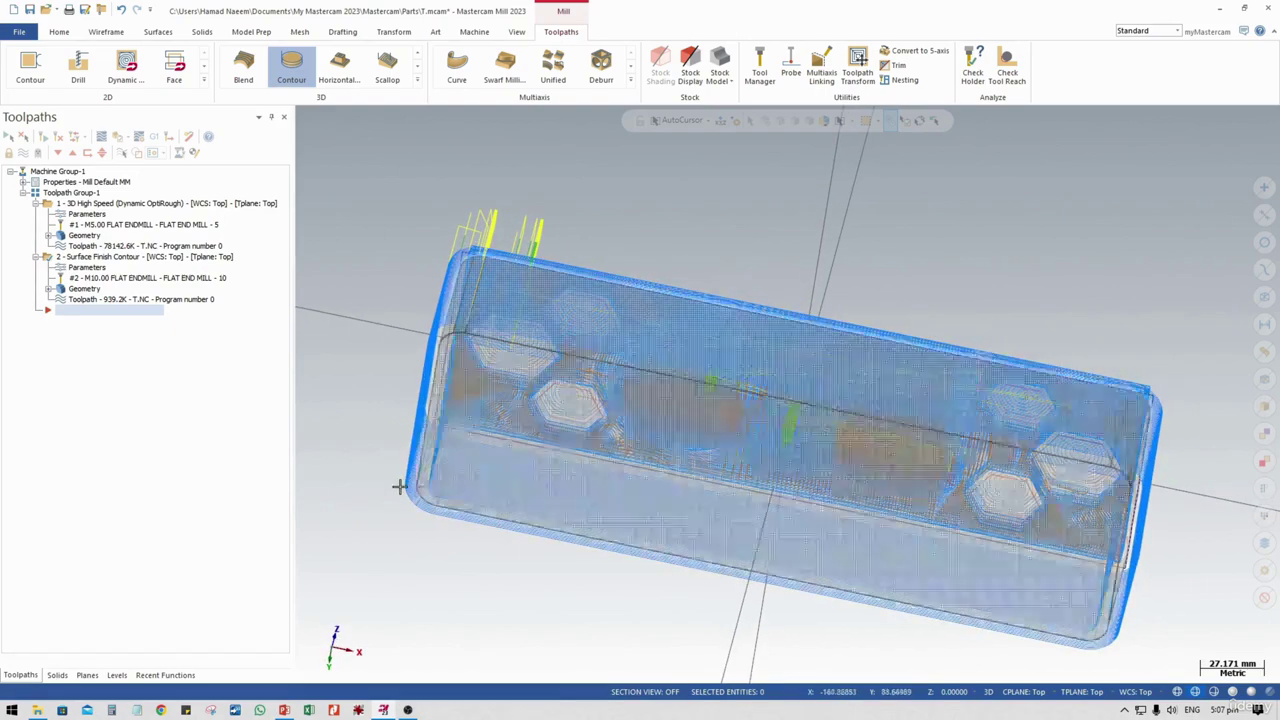
{"action": "middle_click_drag", "start_coordinate": [563, 354], "coordinate": [564, 400]}
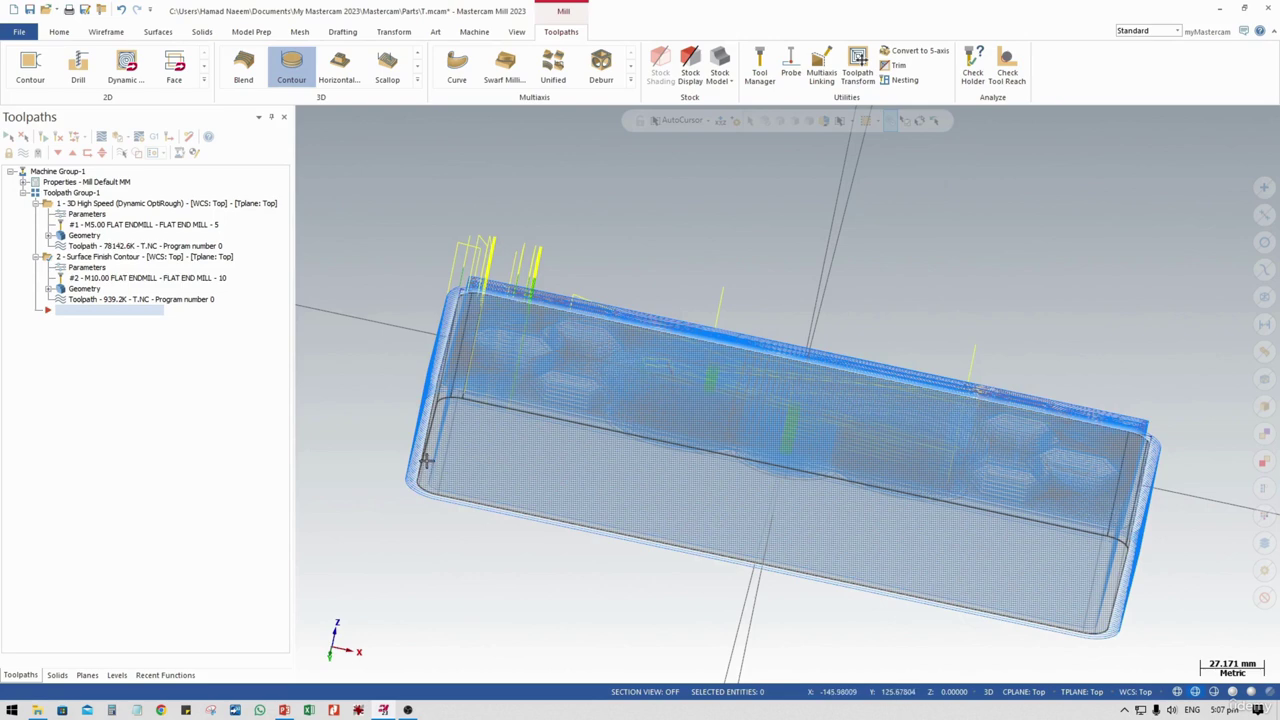
Reopen the Surface Finish Contour operation's surface parameters by way of its drive geometry
{"action": "left_click", "coordinate": [49, 289]}
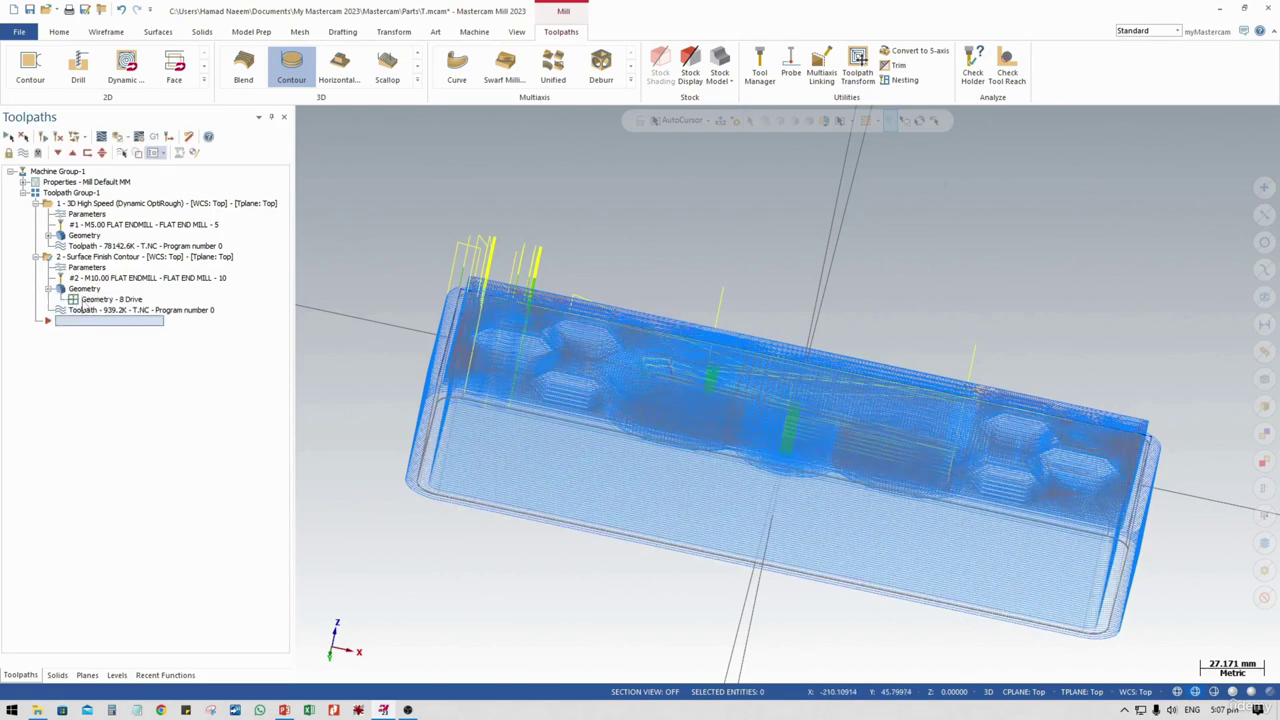
{"action": "left_click", "coordinate": [100, 299]}
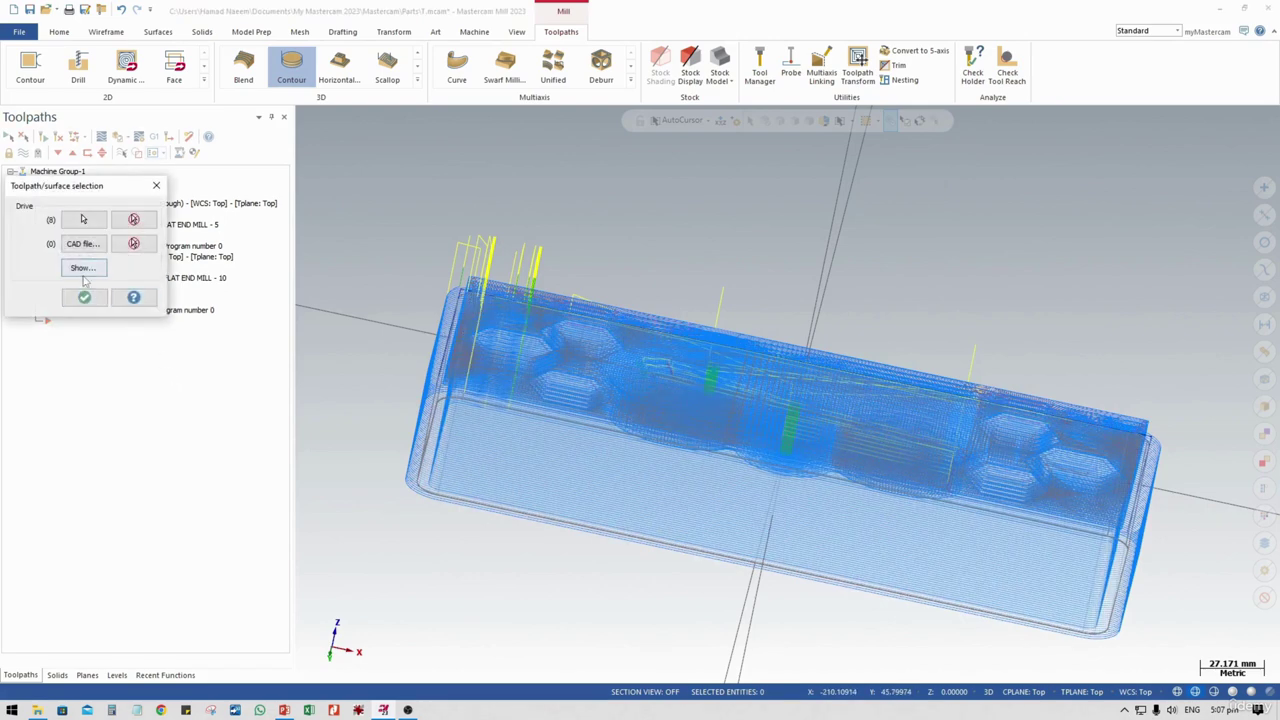
{"action": "left_click", "coordinate": [98, 300]}
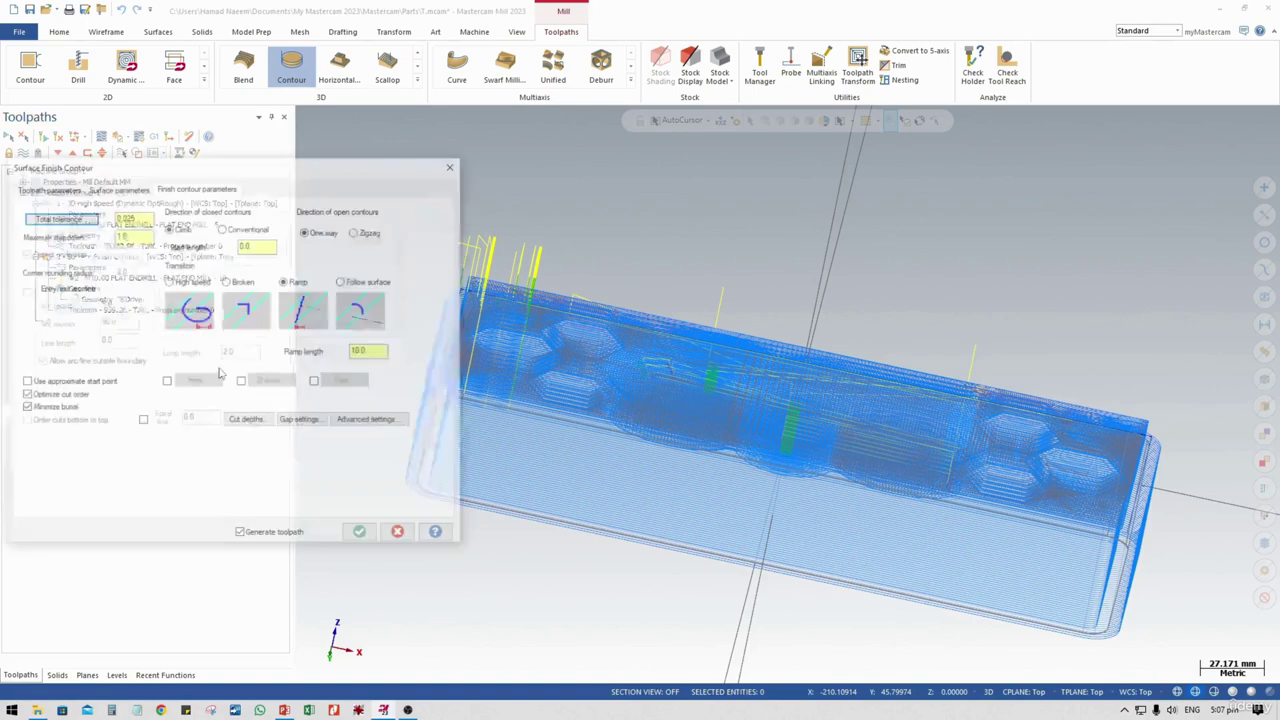
{"action": "left_click", "coordinate": [46, 187]}
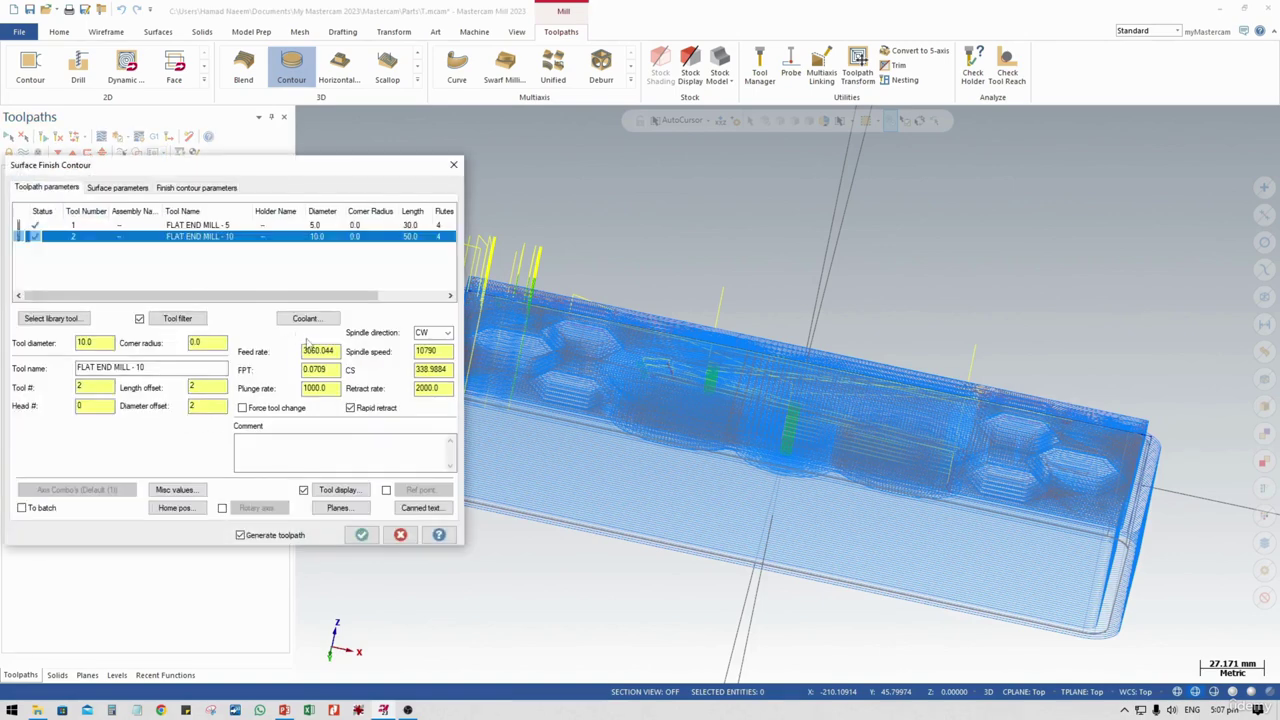
{"action": "left_click", "coordinate": [113, 189]}
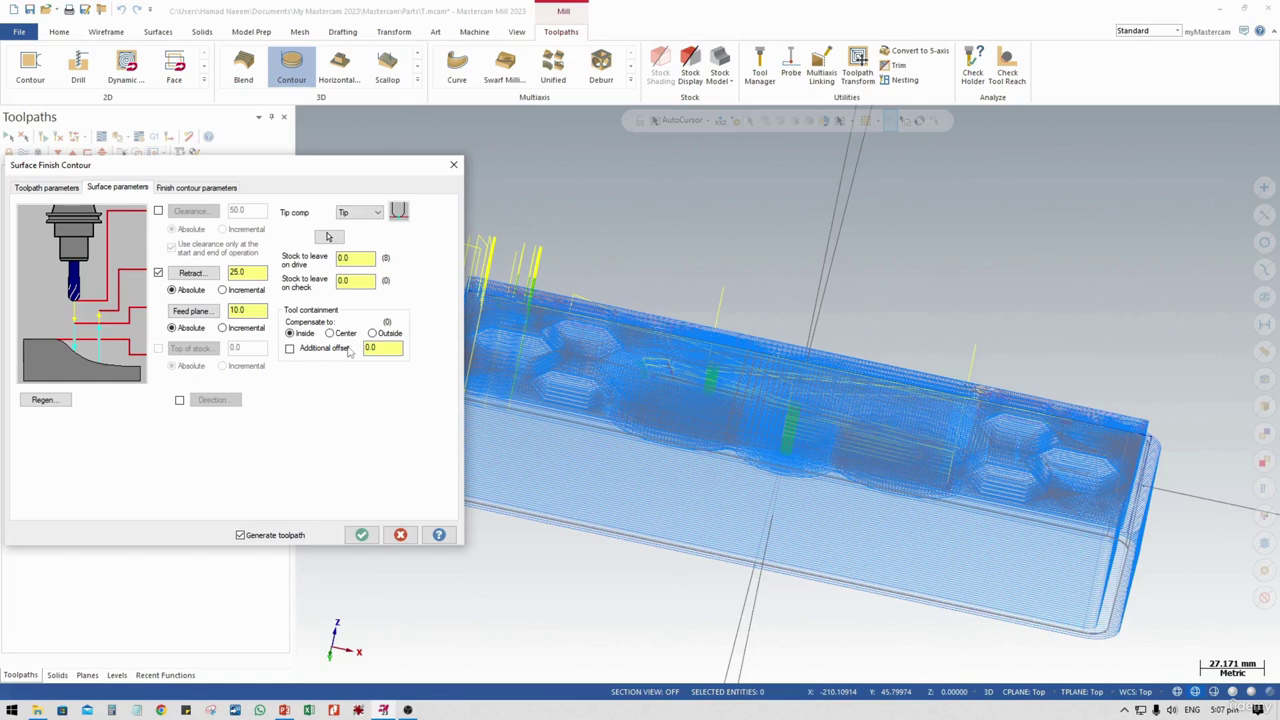
Add the outline of the block's bottom face as the tool containment boundary, using solid chaining
{"action": "left_click", "coordinate": [328, 237]}
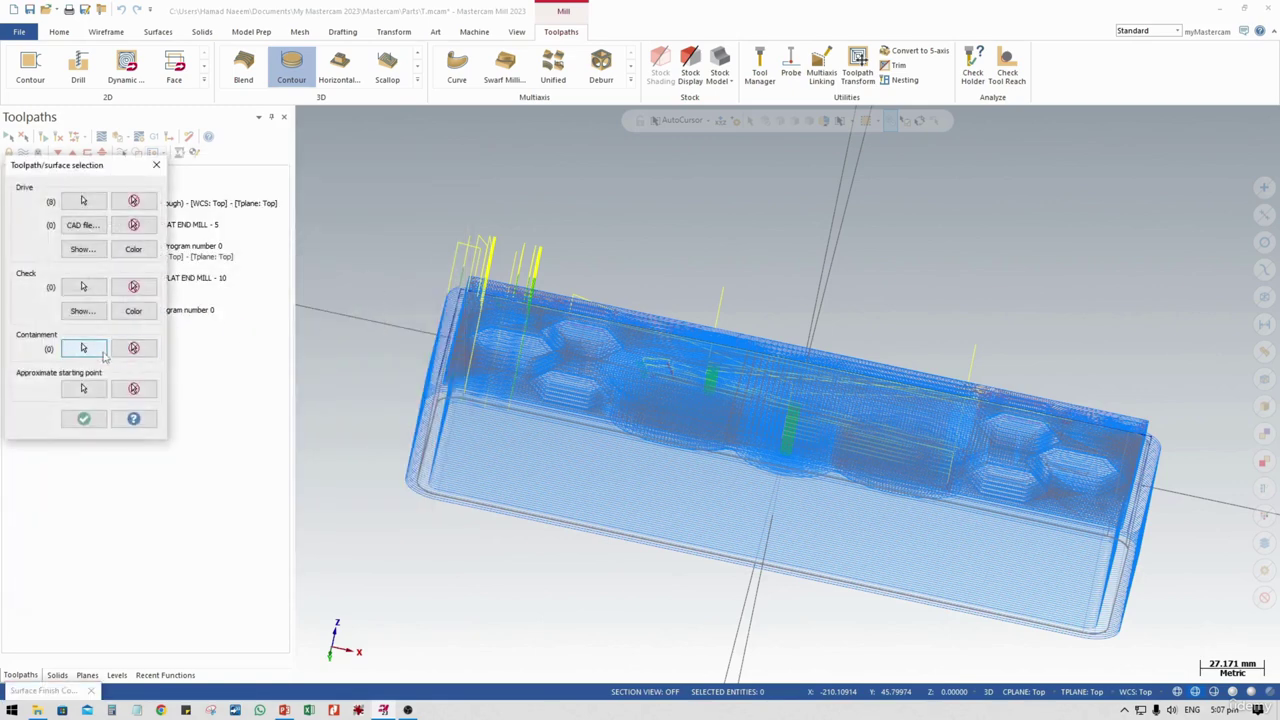
{"action": "left_click", "coordinate": [84, 349]}
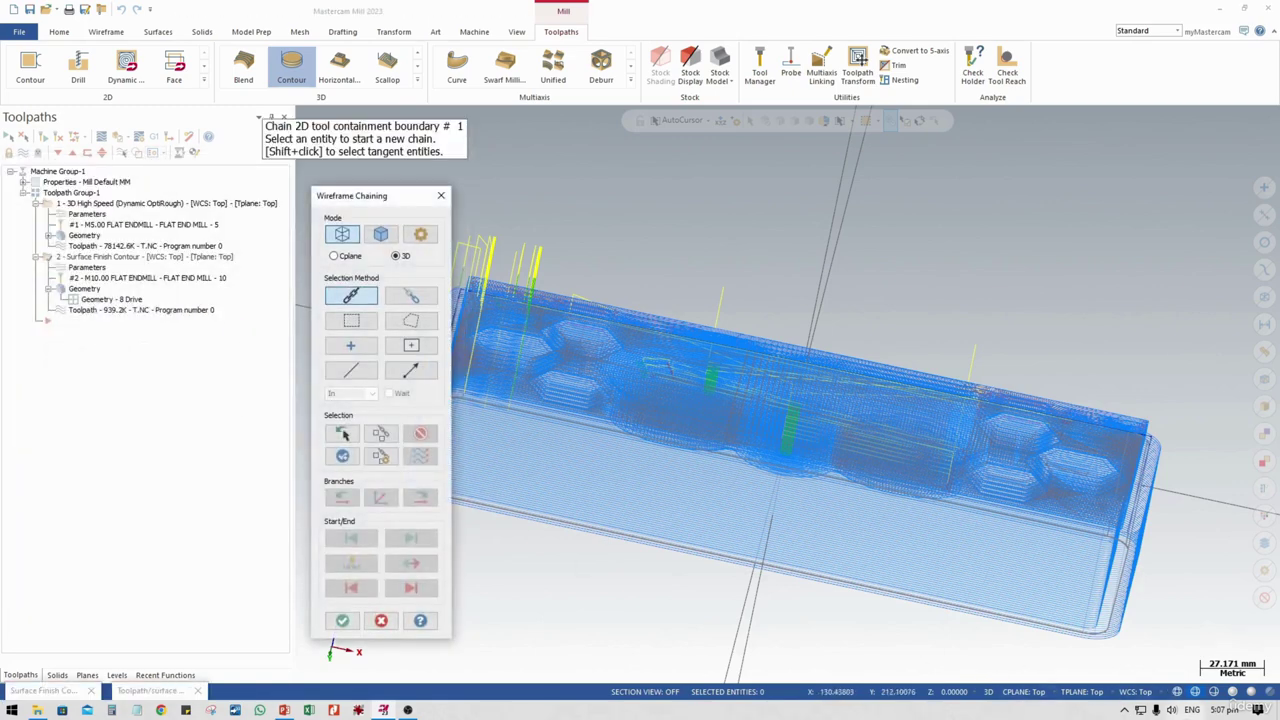
{"action": "left_click", "coordinate": [1214, 692]}
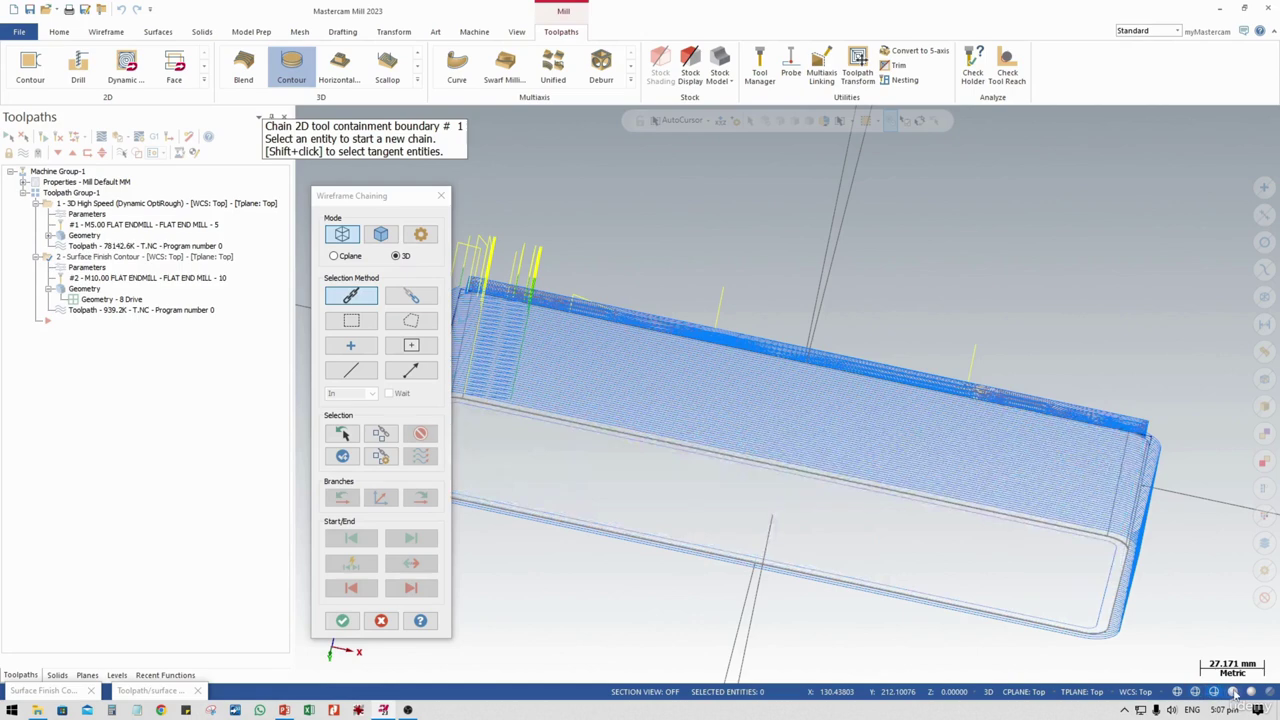
{"action": "left_click", "coordinate": [1234, 692]}
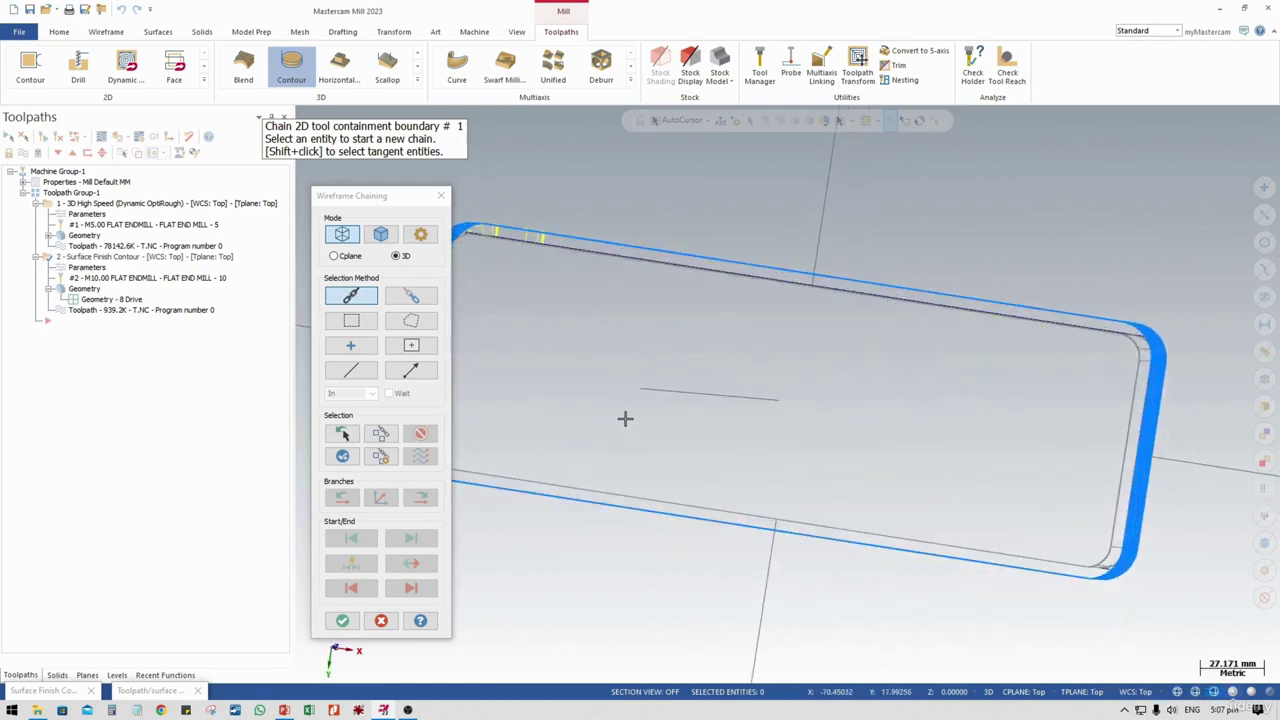
{"action": "scroll", "coordinate": [745, 352], "scroll_direction": "up", "scroll_amount": 4}
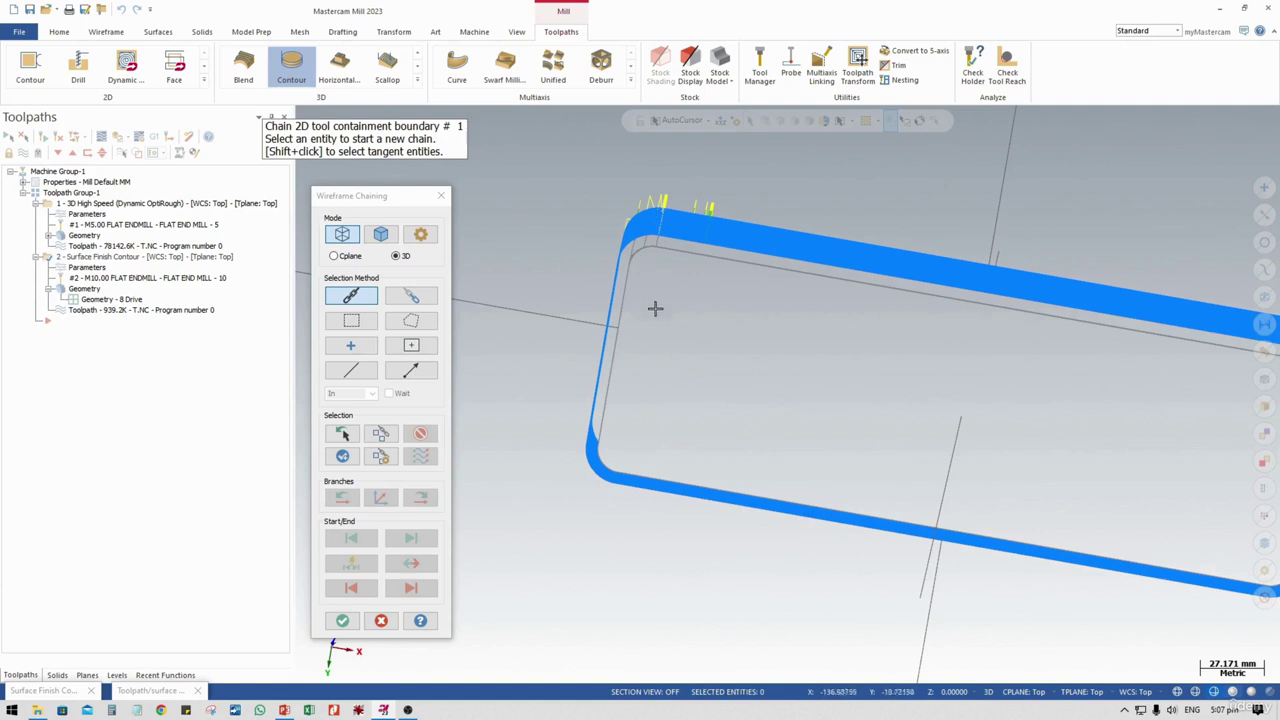
{"action": "left_click", "coordinate": [1234, 692]}
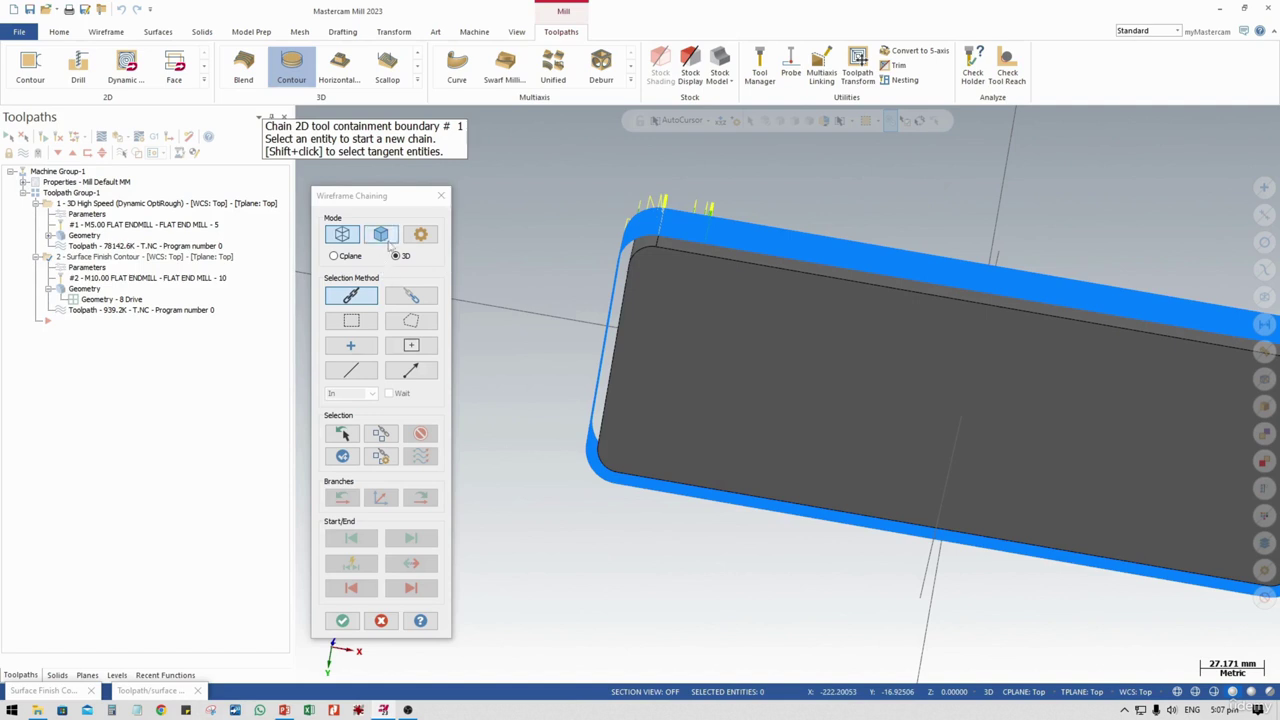
{"action": "left_click", "coordinate": [381, 236]}
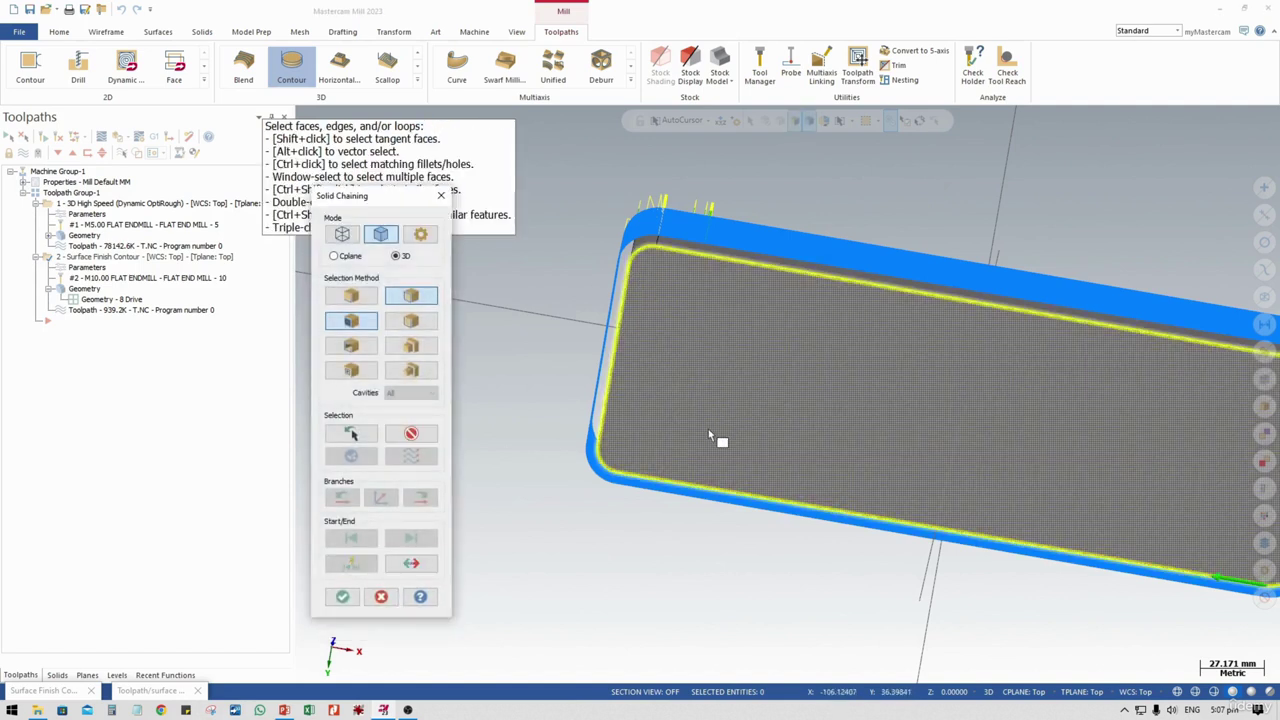
{"action": "left_click", "coordinate": [700, 440]}
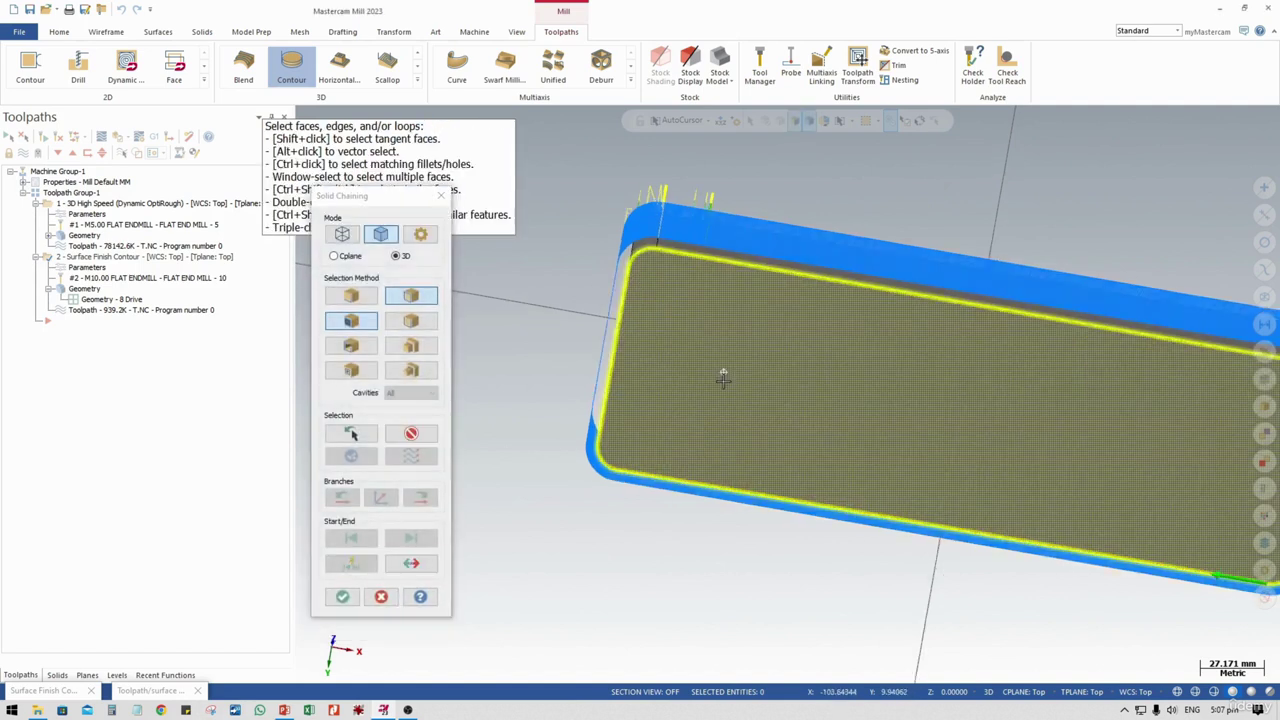
{"action": "left_click", "coordinate": [345, 599]}
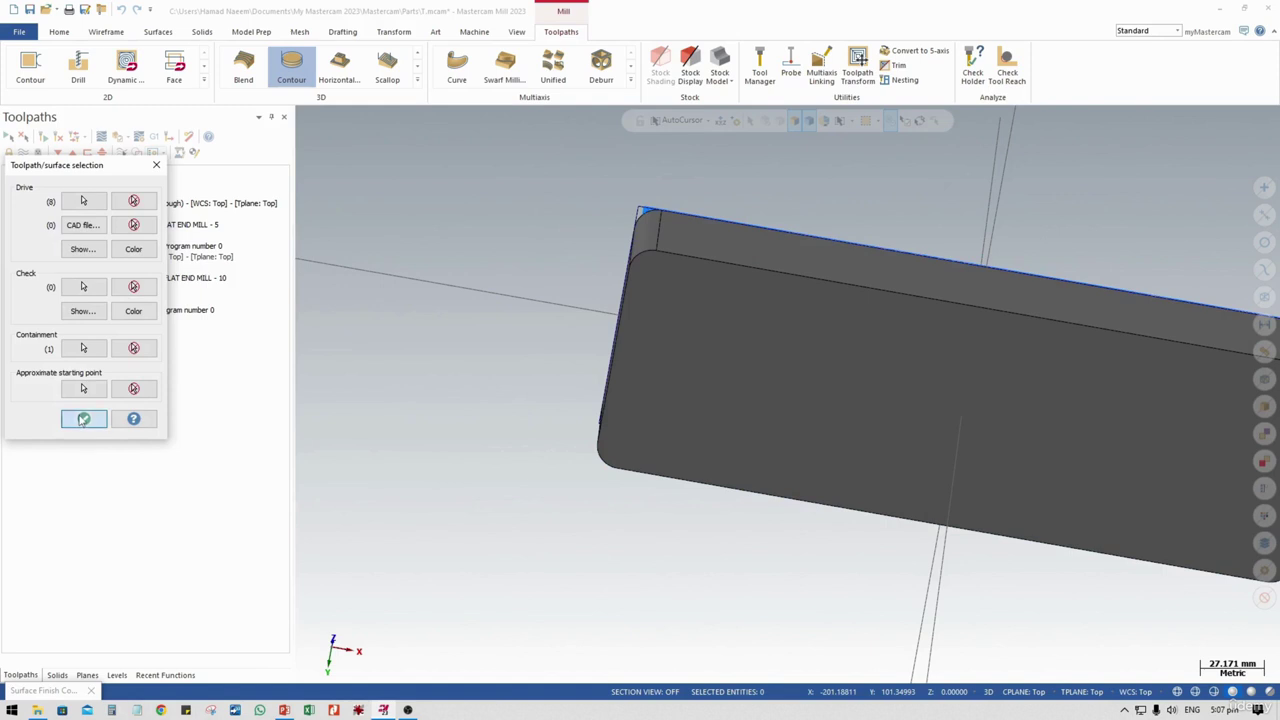
{"action": "left_click", "coordinate": [83, 420]}
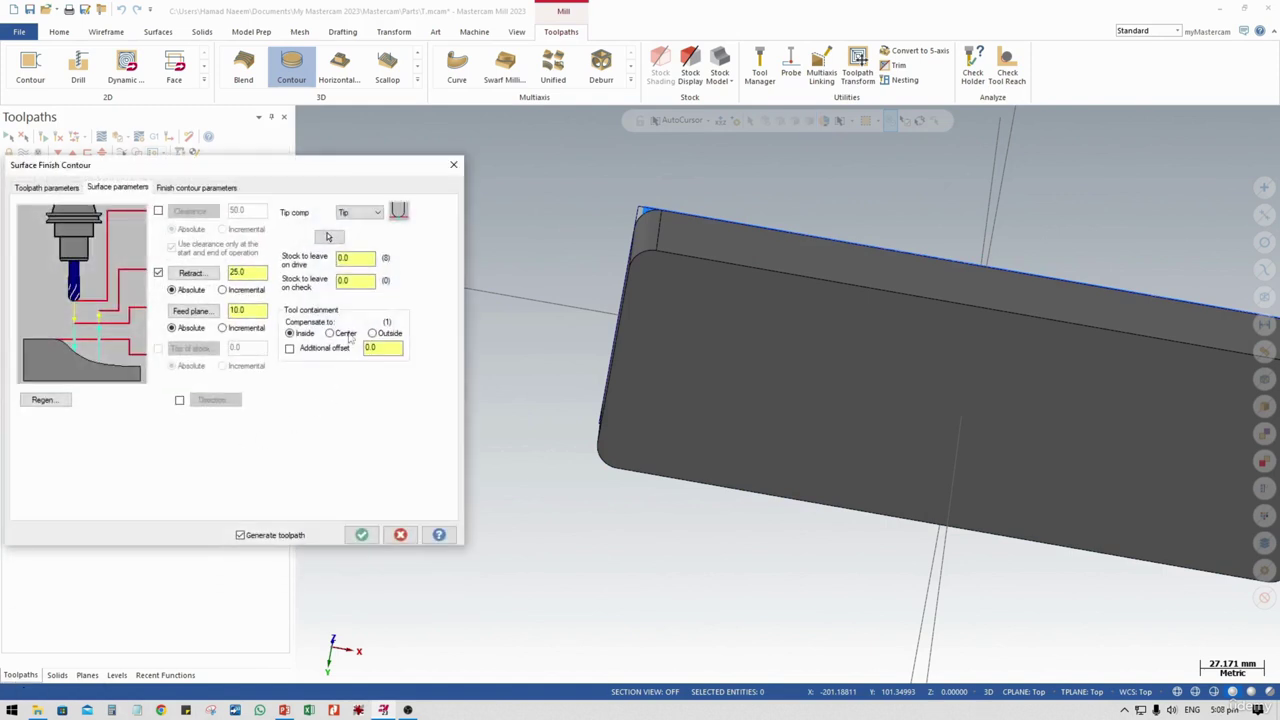
Try to regenerate the Surface Finish Contour toolpath with the bottom-face containment boundary, and inspect the block's walls
{"action": "left_click", "coordinate": [361, 535]}
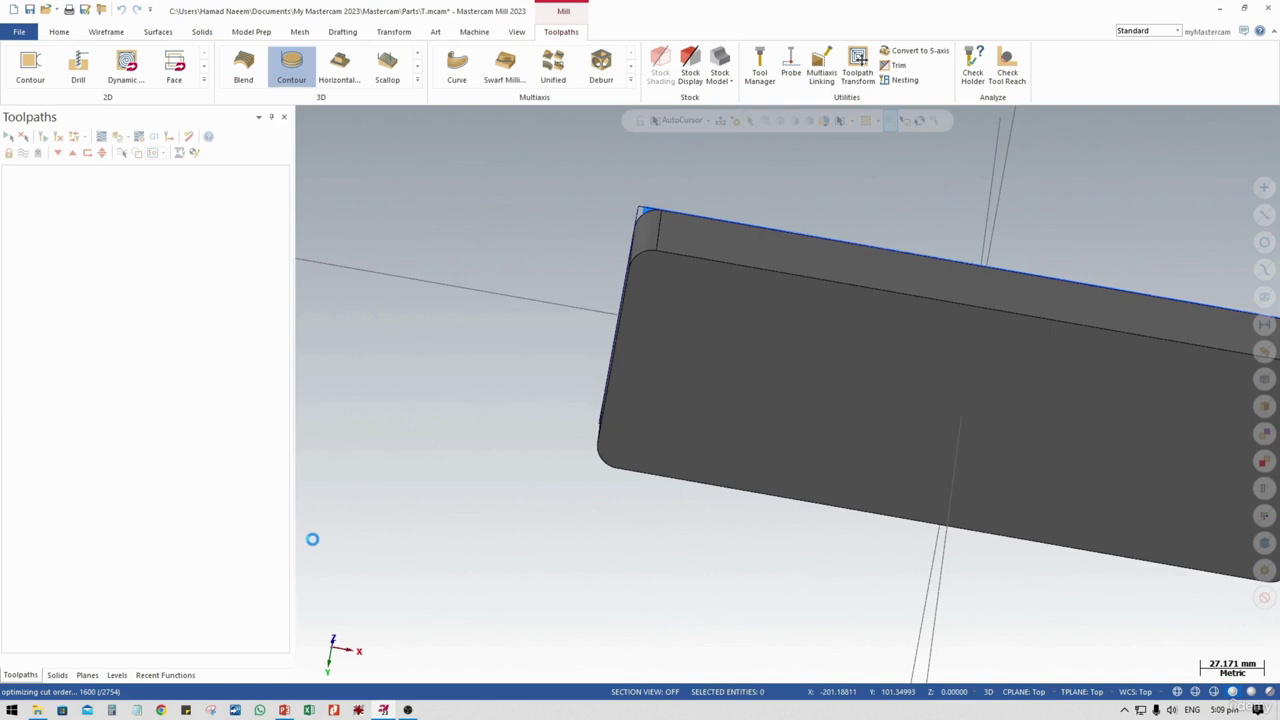
{"action": "mouse_move", "coordinate": [408, 710]}
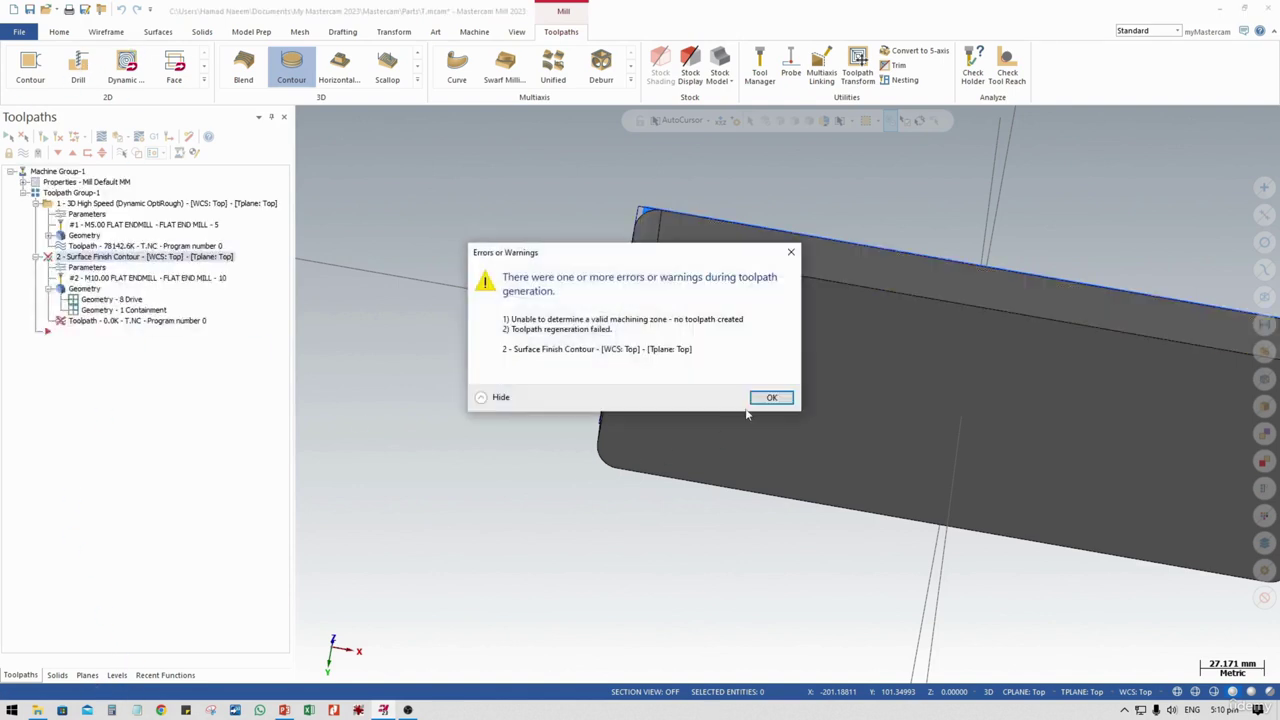
{"action": "left_click", "coordinate": [771, 397]}
{"action": "middle_click_drag", "start_coordinate": [771, 397], "coordinate": [590, 290]}
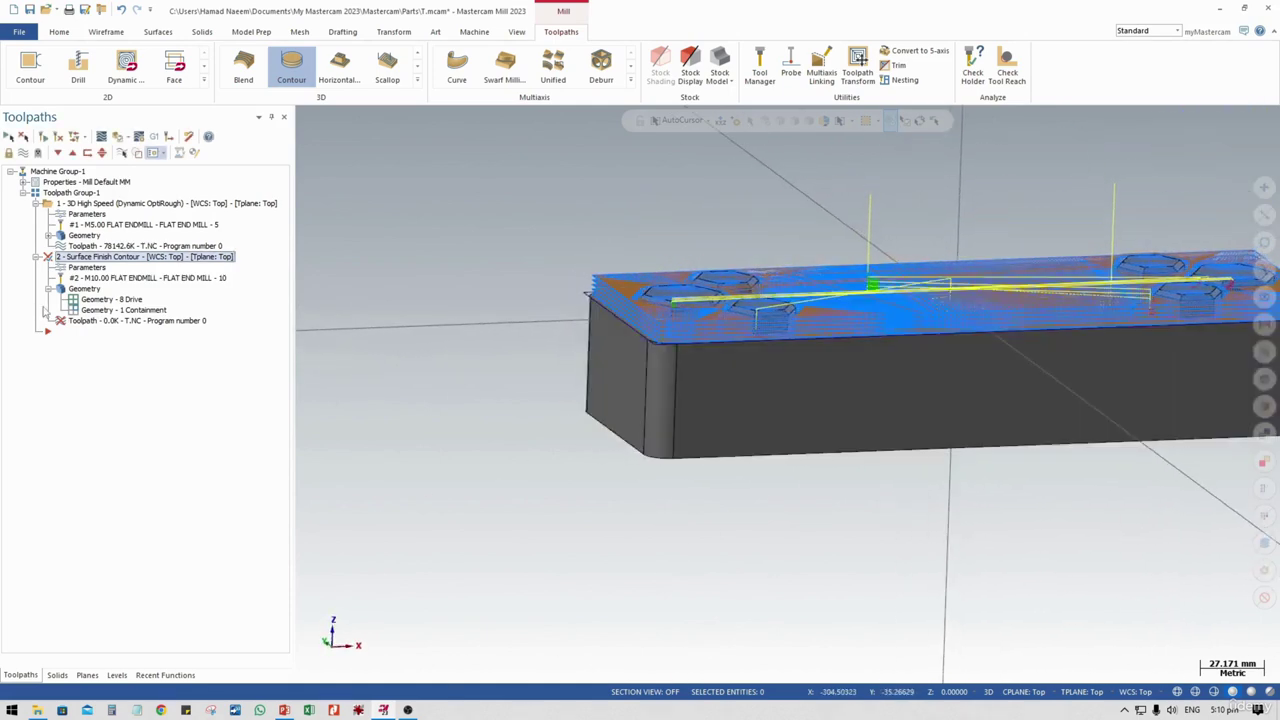
Review the containment chain of the Surface Finish Contour operation in the Chain Manager
{"action": "left_click", "coordinate": [110, 310]}
{"action": "left_click", "coordinate": [67, 190]}
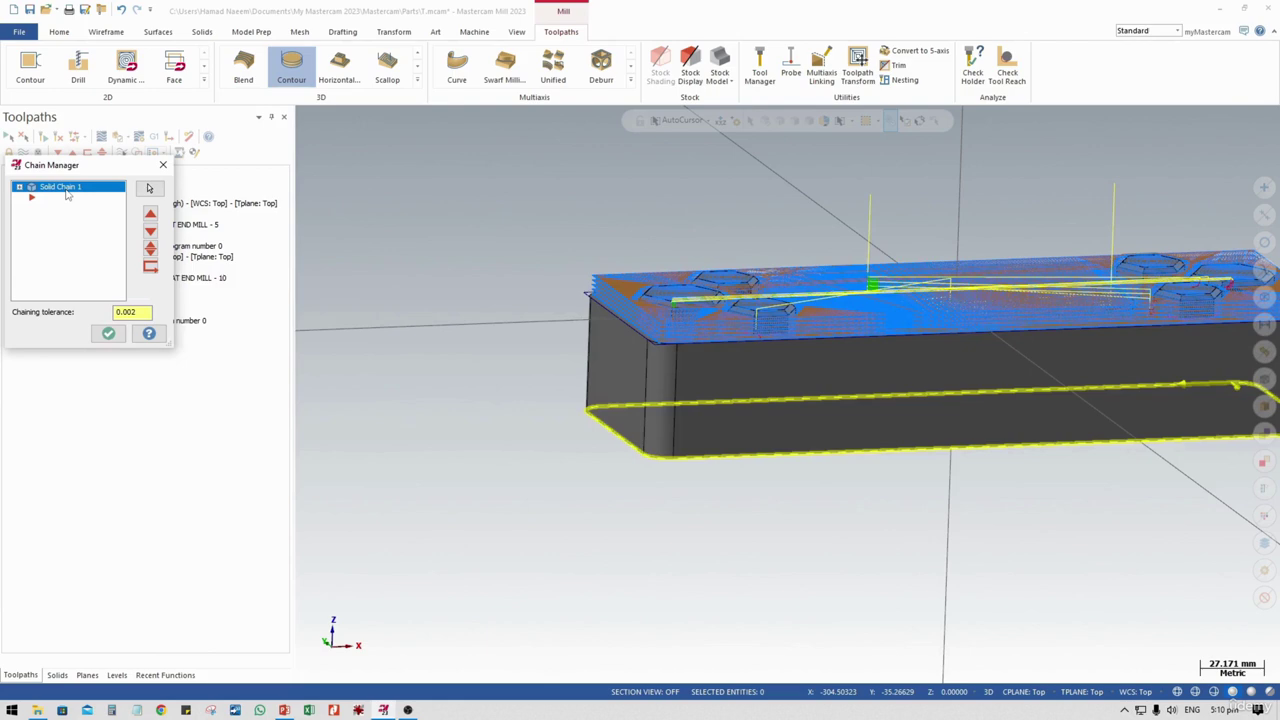
{"action": "left_click", "coordinate": [163, 164]}
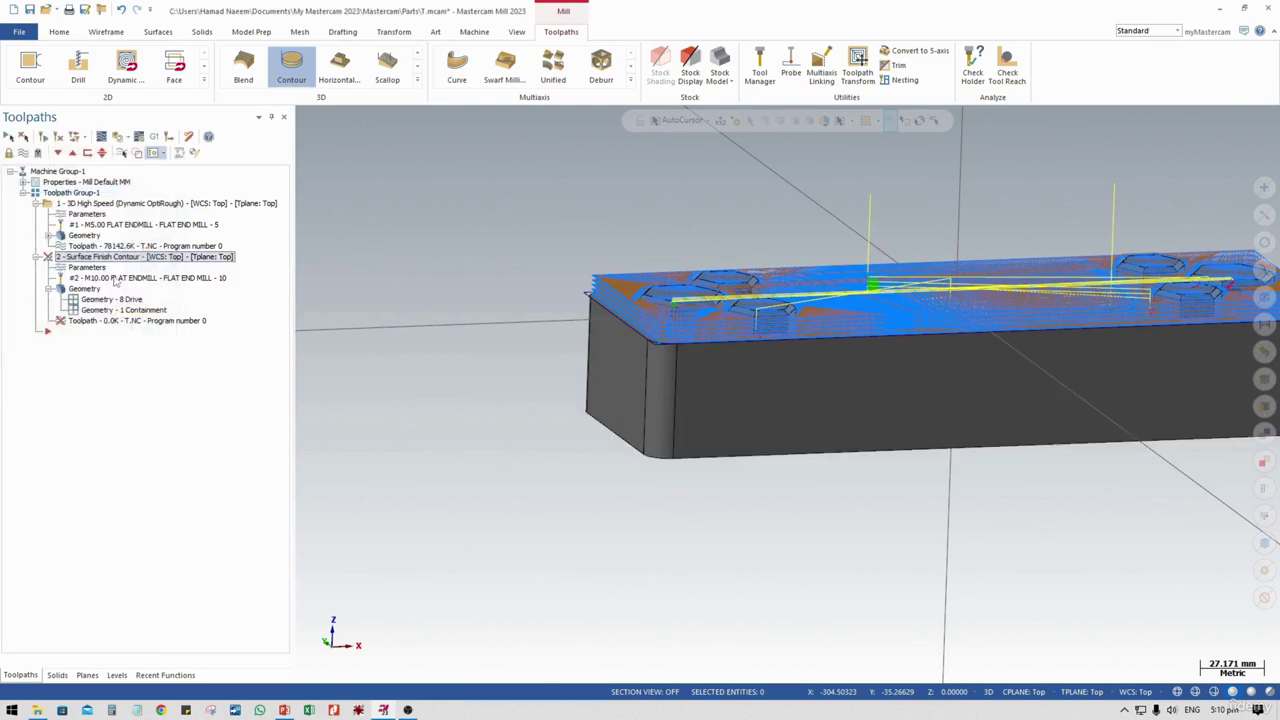
Set the Surface Finish Contour's tool containment compensation to Inside and its maximum stepdown to 2.0, regenerating the toolpath
{"action": "left_click", "coordinate": [86, 267]}
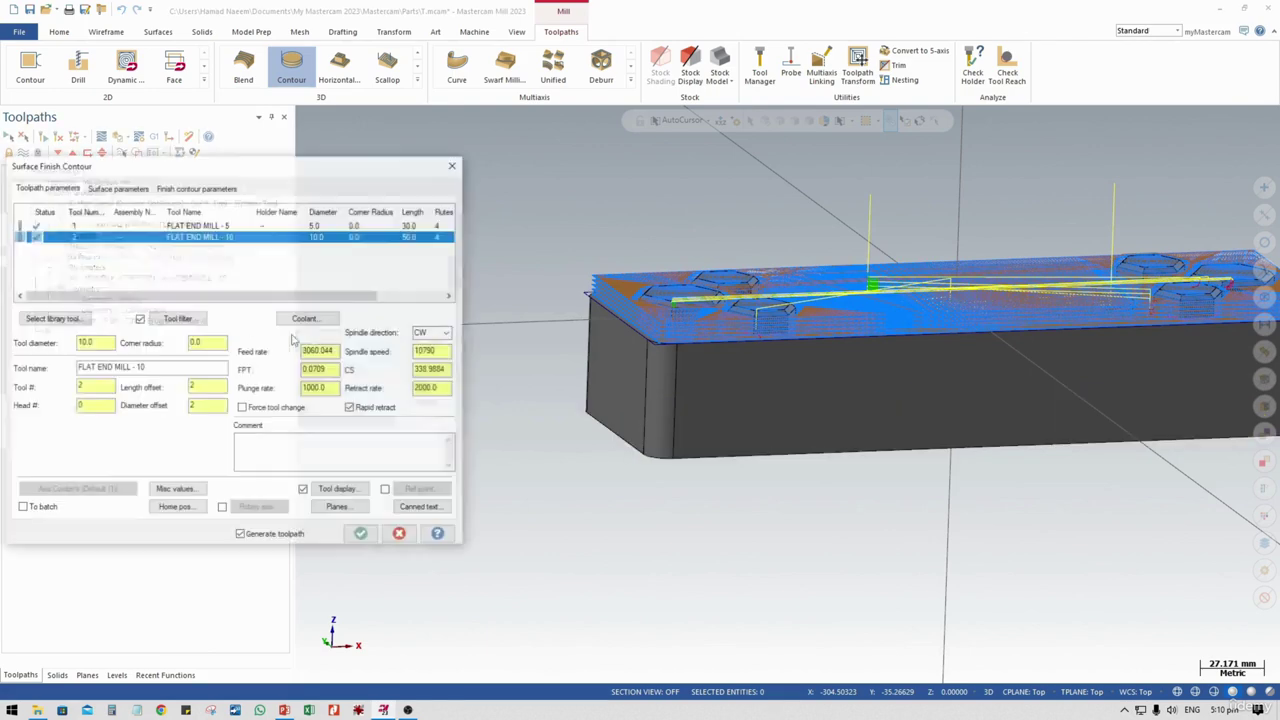
{"action": "left_click", "coordinate": [143, 189]}
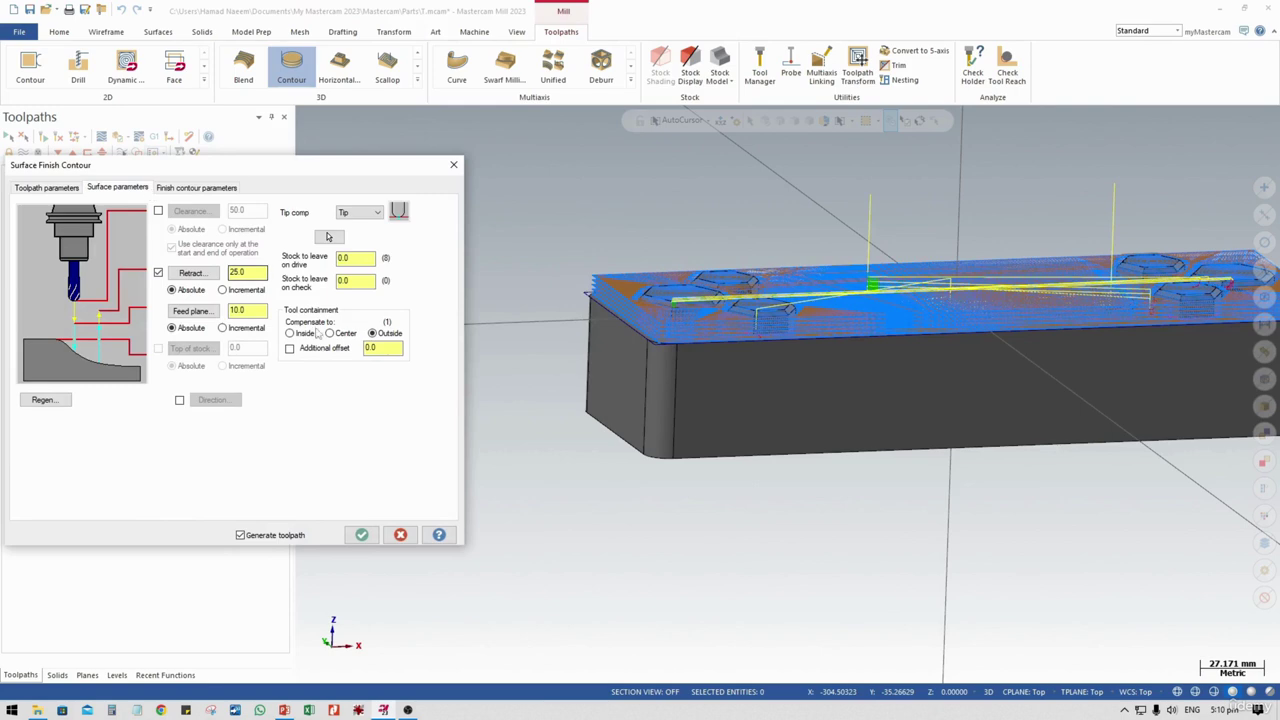
{"action": "left_click", "coordinate": [290, 333]}
{"action": "left_click", "coordinate": [200, 188]}
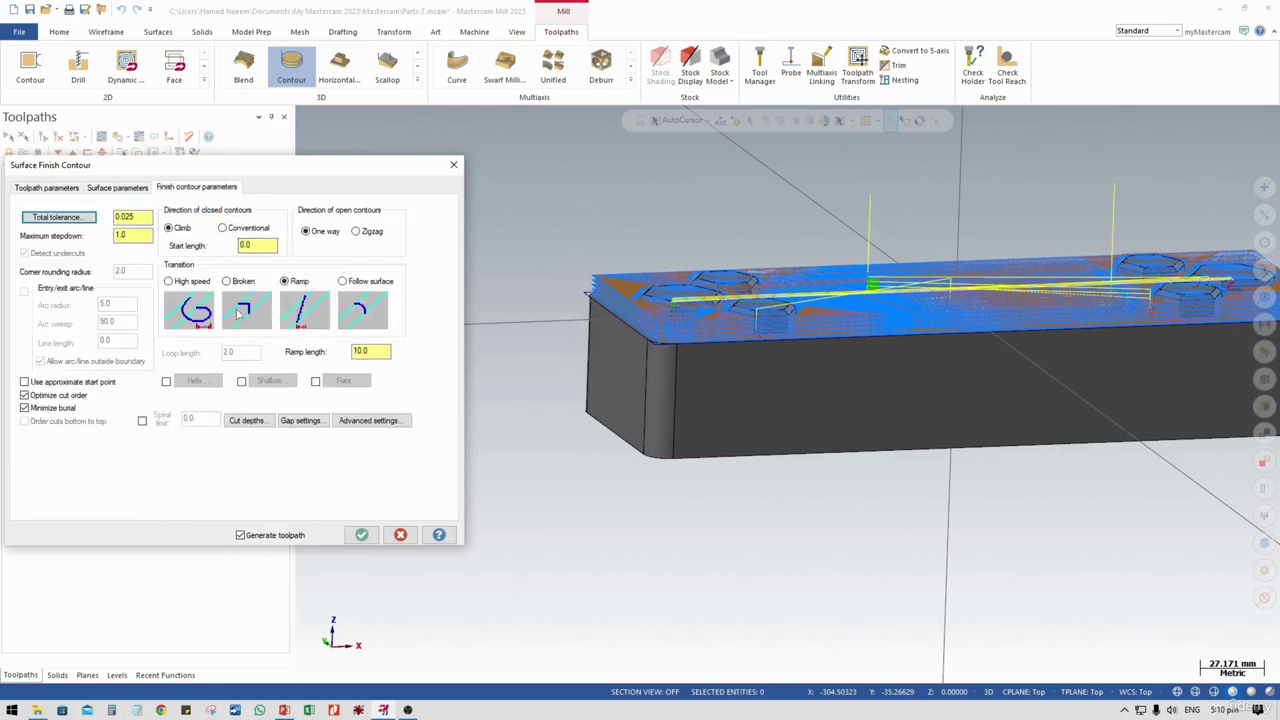
{"action": "double_click", "coordinate": [140, 237]}
{"action": "type", "text": "2.0"}
{"action": "left_click", "coordinate": [361, 537]}
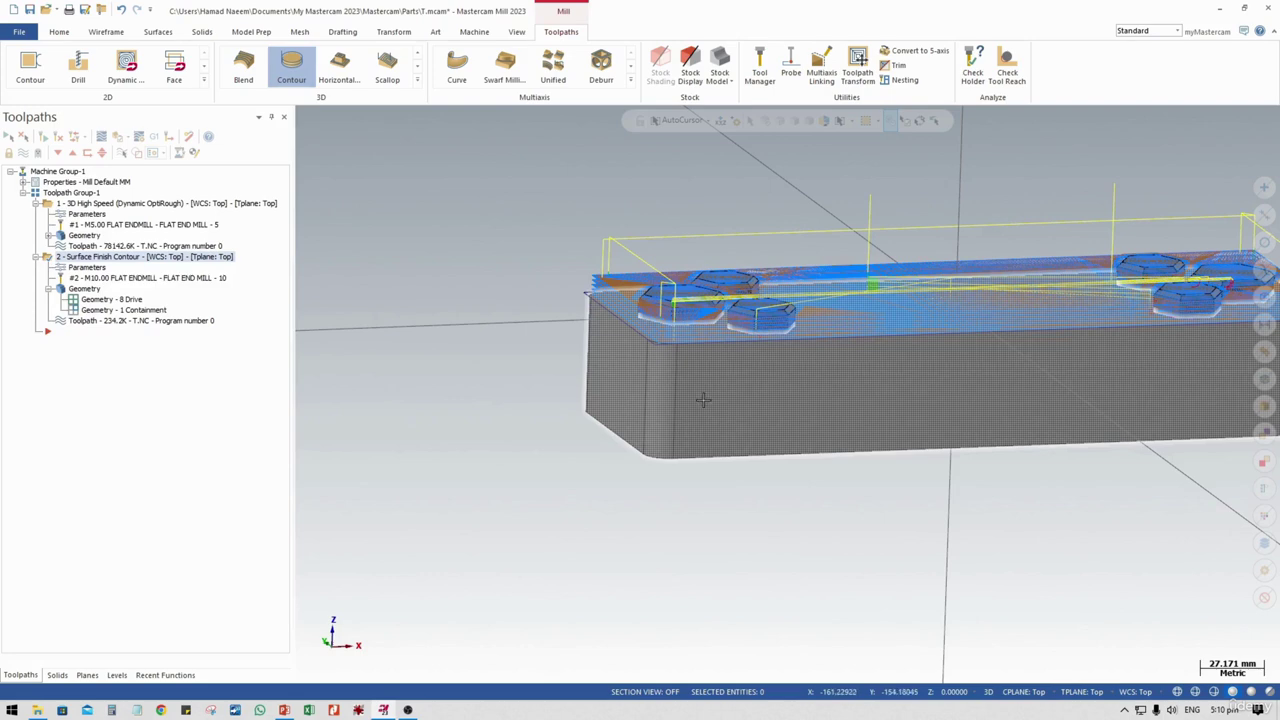
With the model unshaded, change the side of the bottom-outline containment chain and regenerate the Surface Finish Contour toolpath
{"action": "left_click", "coordinate": [1211, 694]}
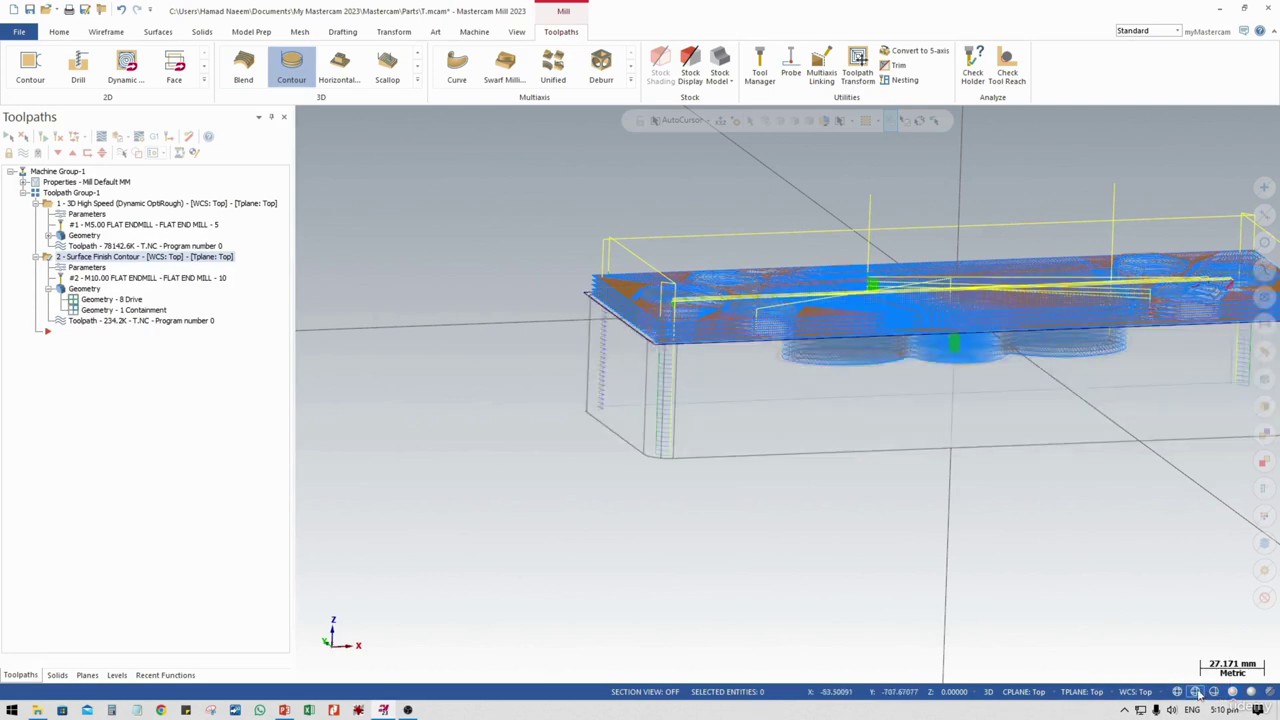
{"action": "left_click", "coordinate": [1196, 693]}
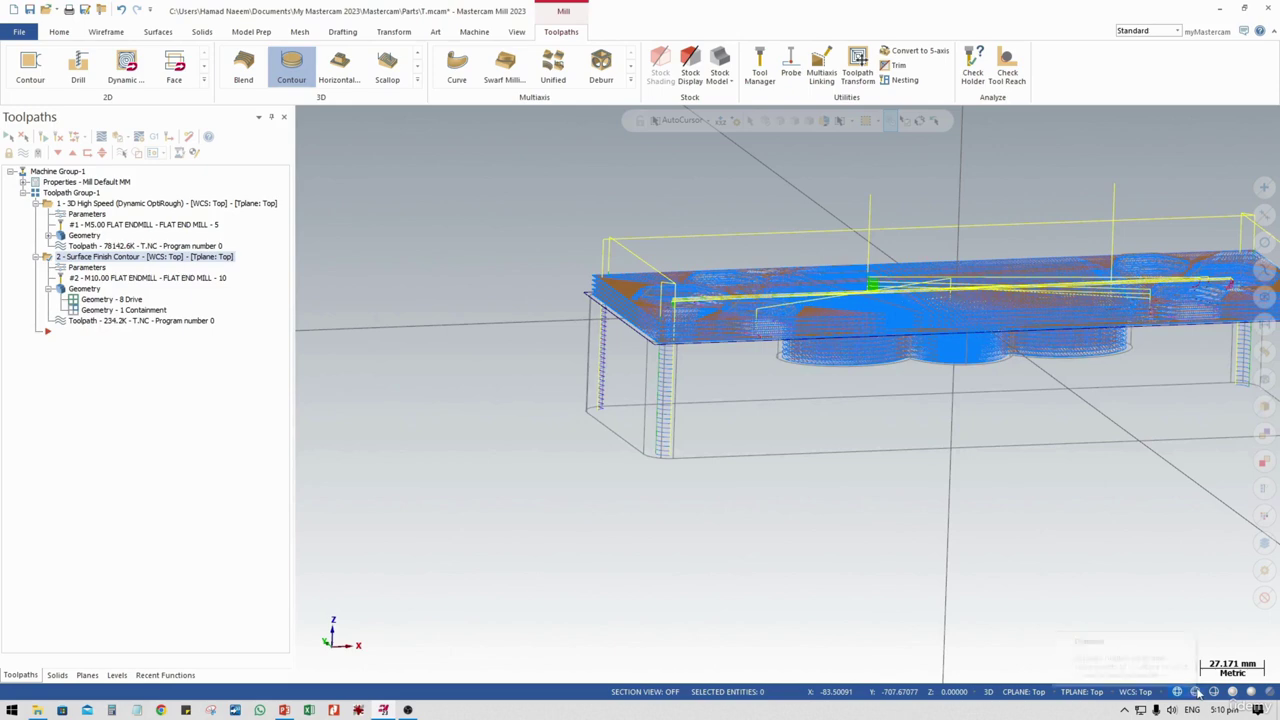
{"action": "left_click", "coordinate": [96, 312]}
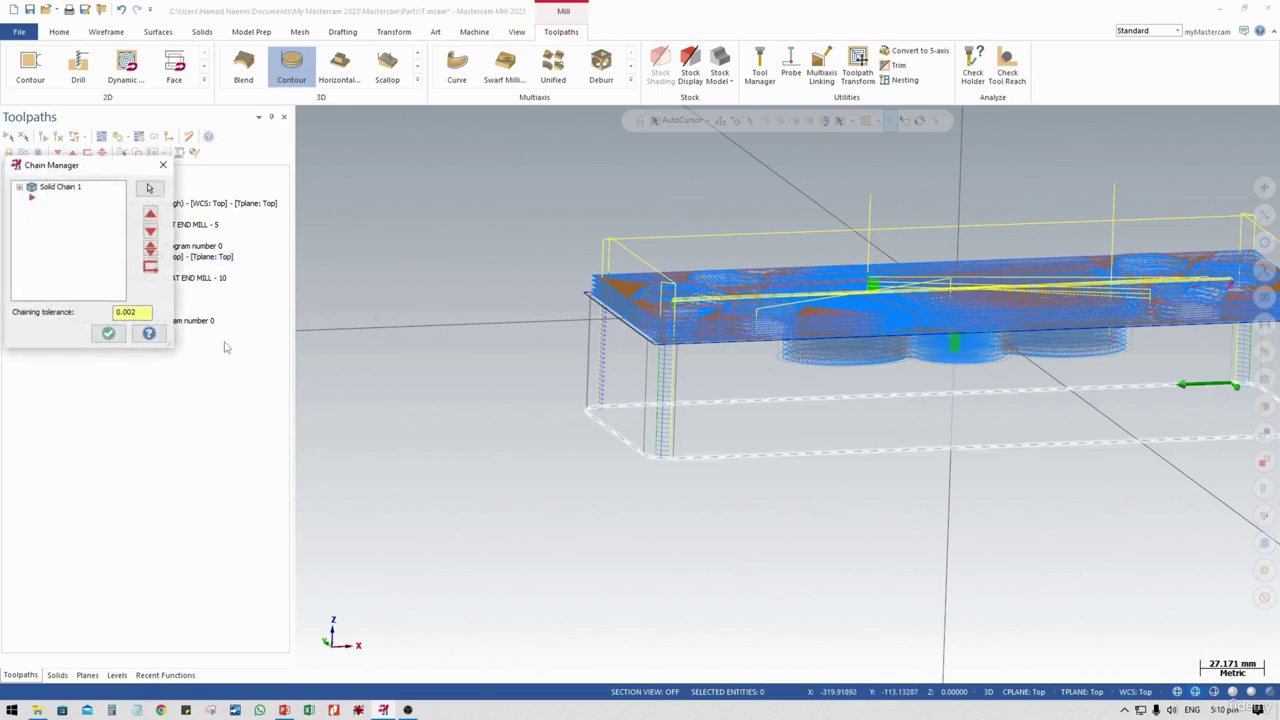
{"action": "left_click", "coordinate": [53, 189]}
{"action": "right_click", "coordinate": [53, 189]}
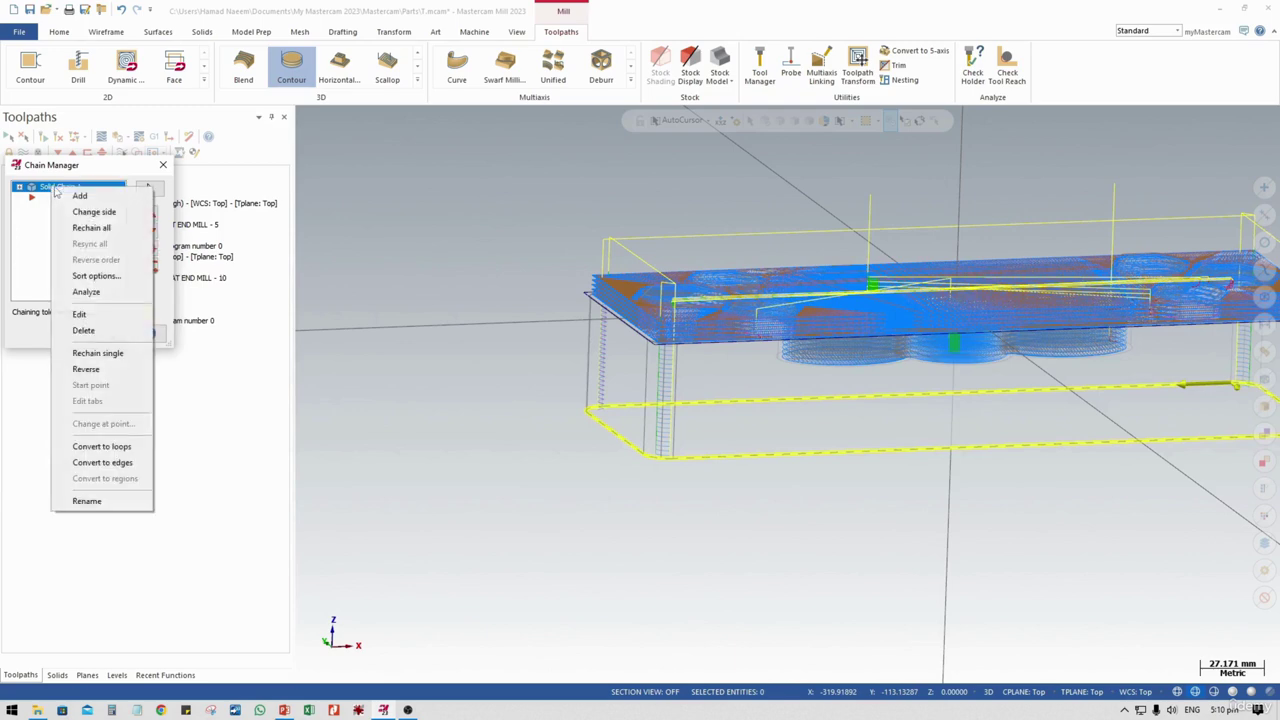
{"action": "left_click", "coordinate": [88, 209]}
{"action": "scroll", "coordinate": [1122, 406], "scroll_direction": "down", "scroll_amount": 4}
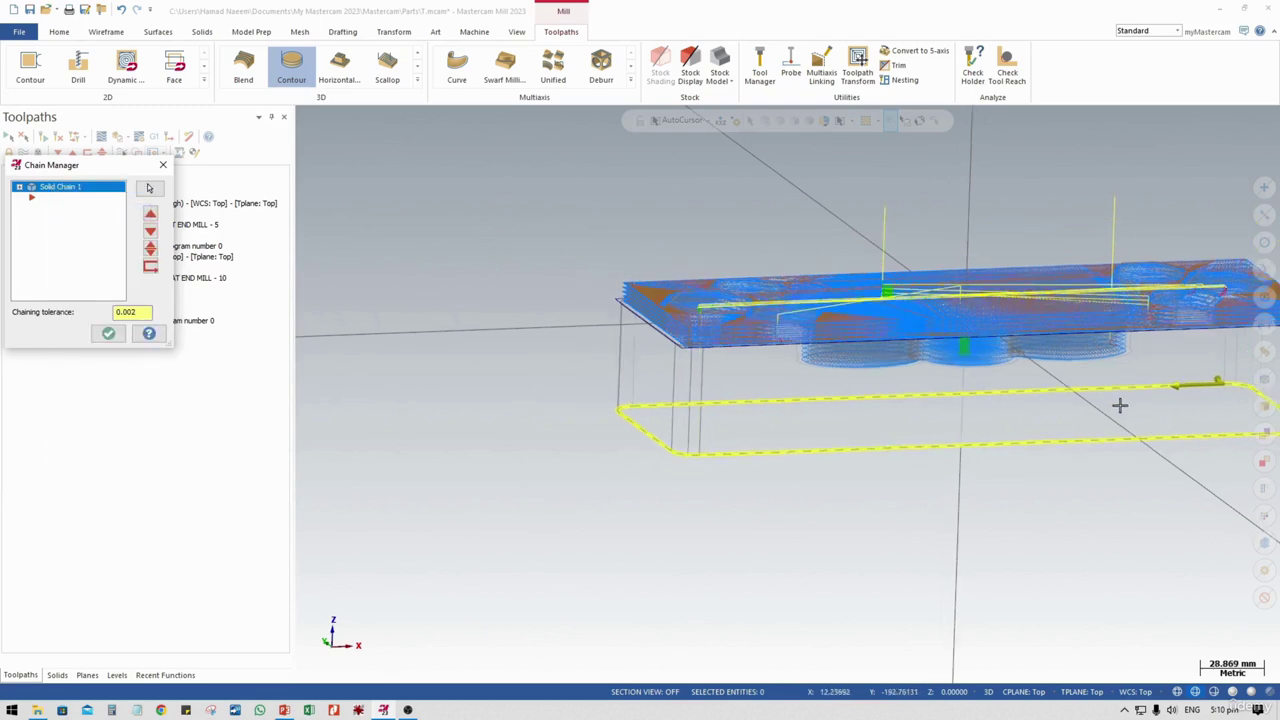
{"action": "middle_click_drag", "start_coordinate": [1157, 417], "coordinate": [943, 449]}
{"action": "scroll", "coordinate": [908, 480], "scroll_direction": "down", "scroll_amount": 1}
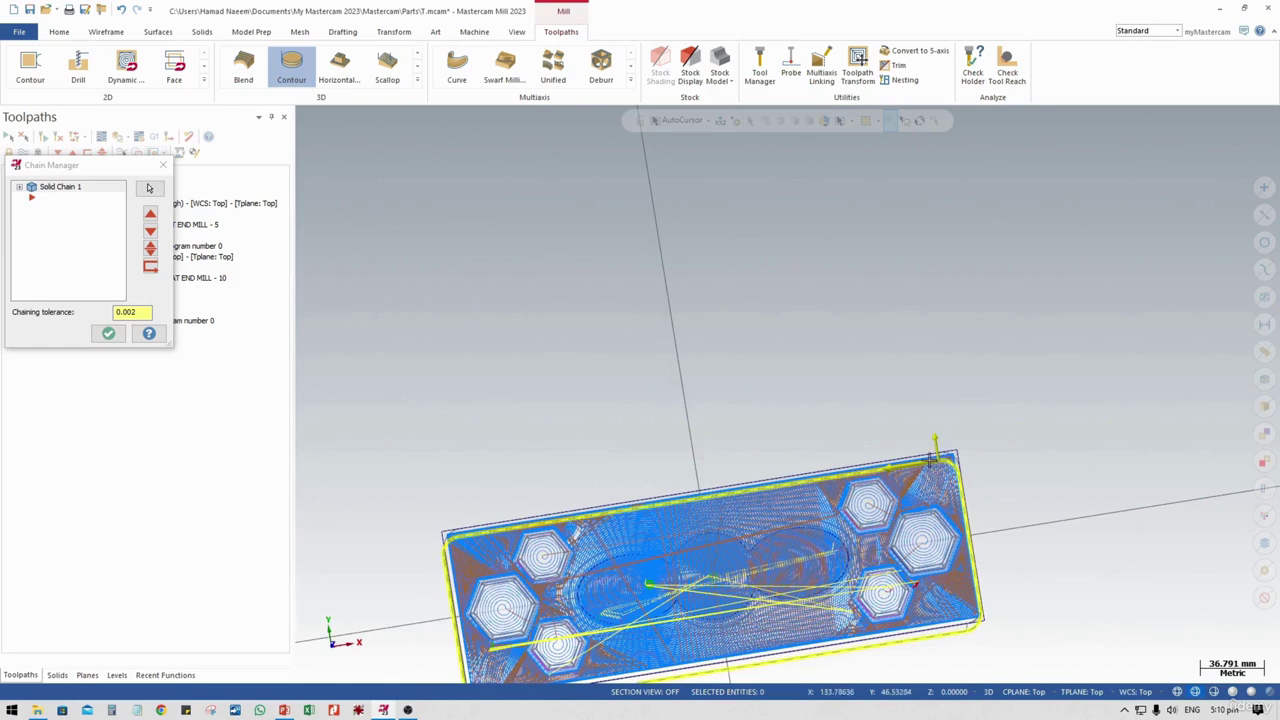
{"action": "left_click", "coordinate": [114, 336]}
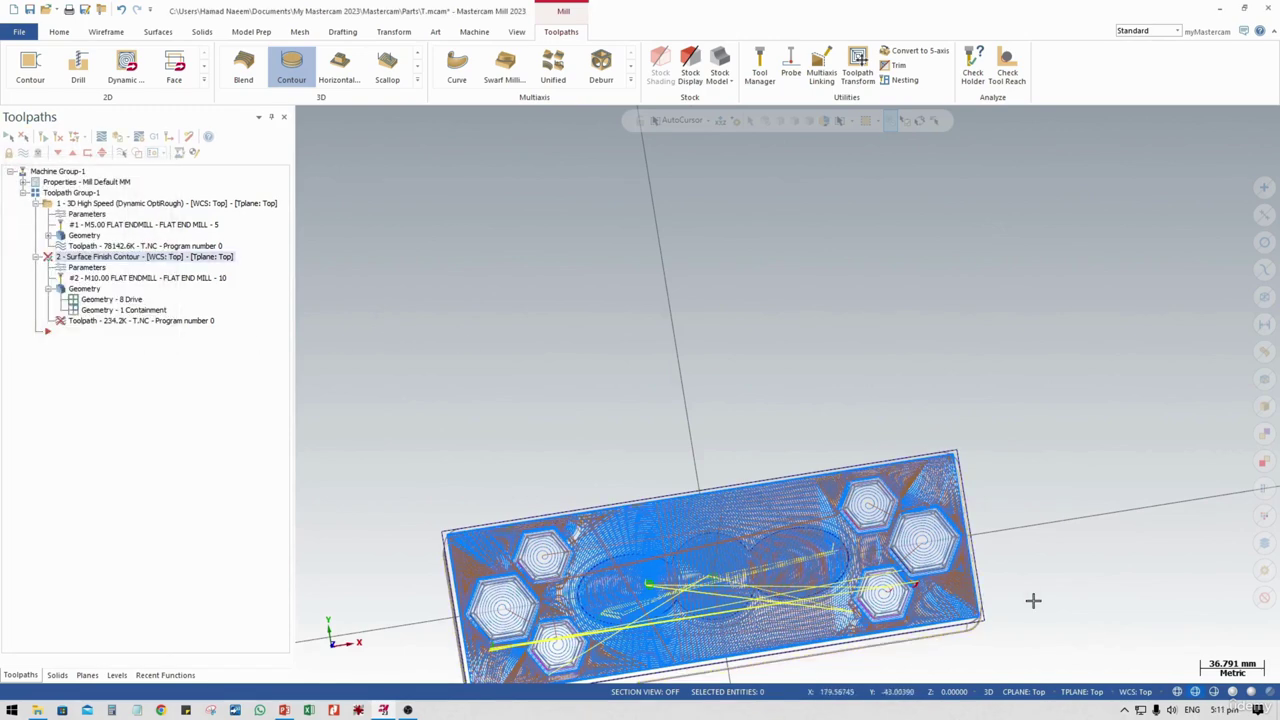
{"action": "left_click", "coordinate": [43, 138]}
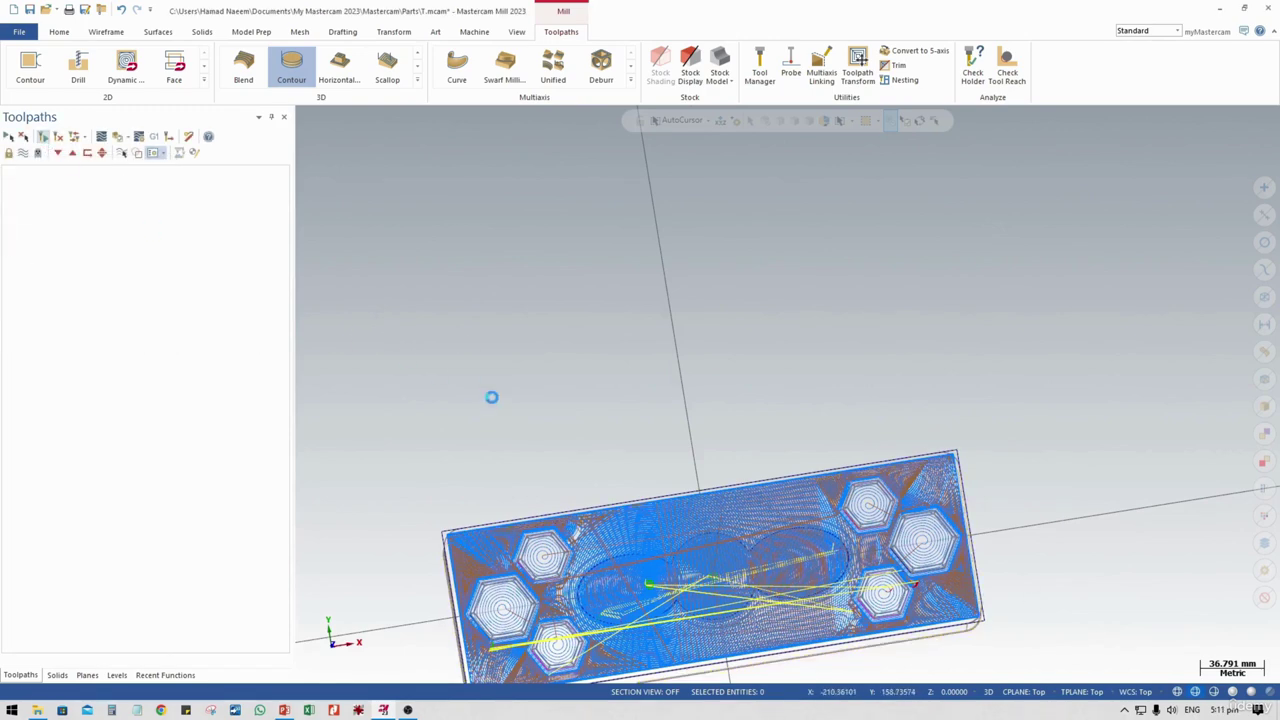
{"action": "middle_click_drag", "start_coordinate": [609, 540], "coordinate": [525, 410]}
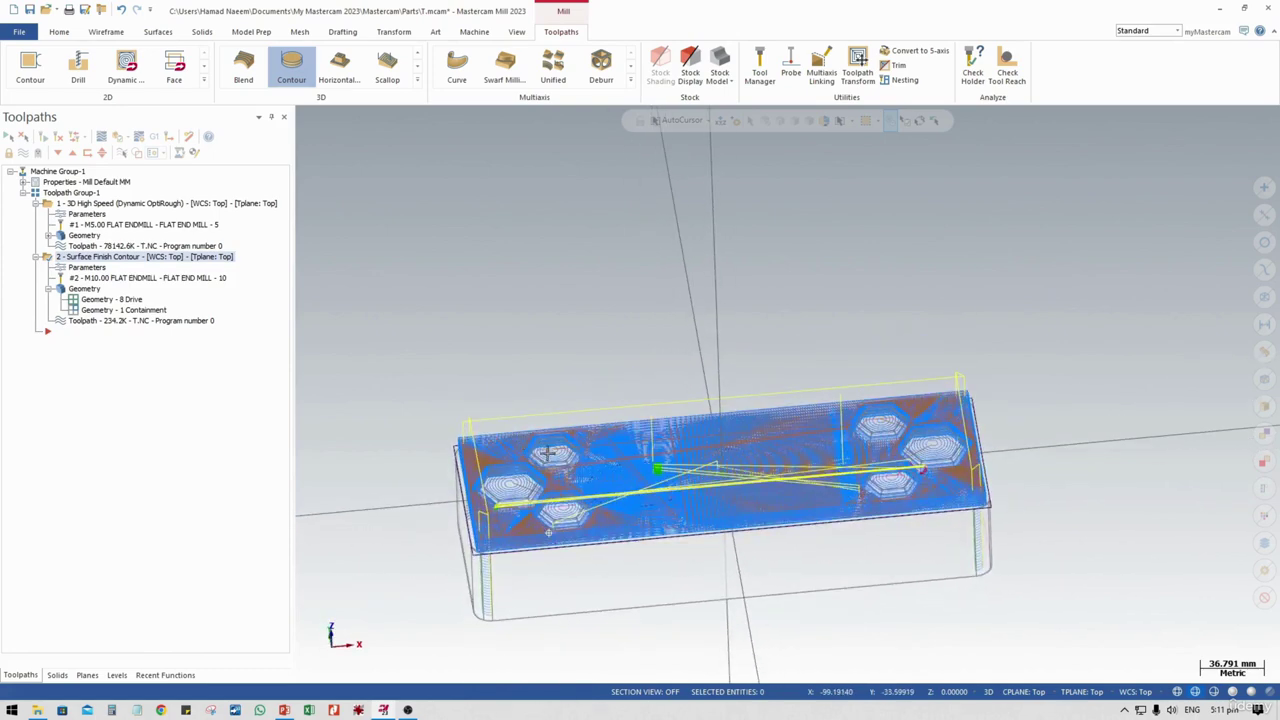
Set the tool containment compensation to Outside, regenerate the finish contour, and inspect the passes around the block's walls
{"action": "left_click", "coordinate": [86, 268]}
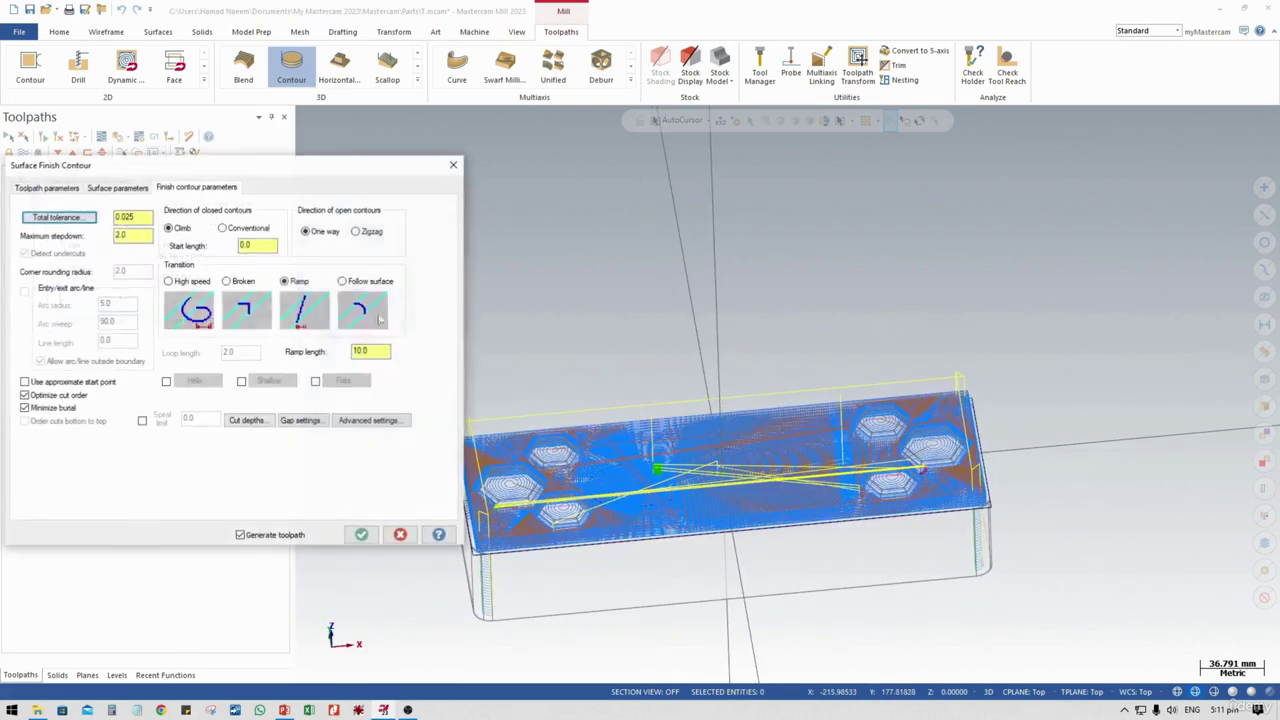
{"action": "left_click", "coordinate": [140, 190]}
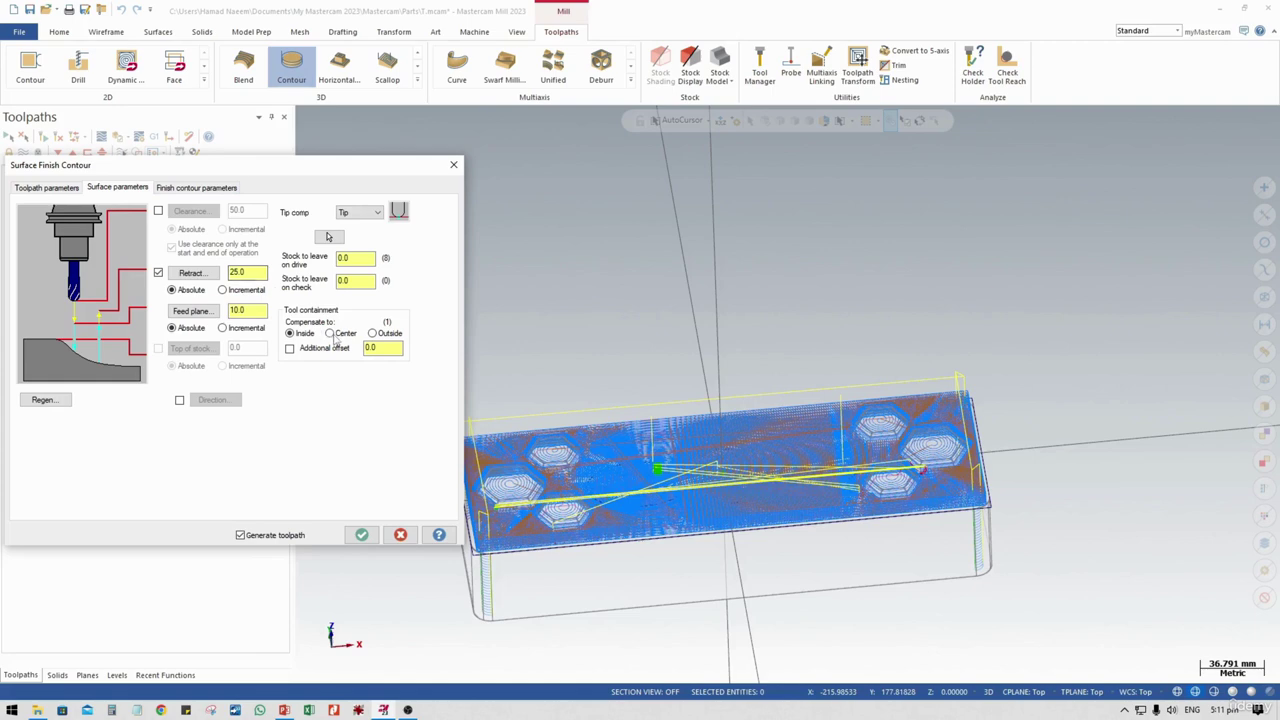
{"action": "left_click", "coordinate": [372, 333]}
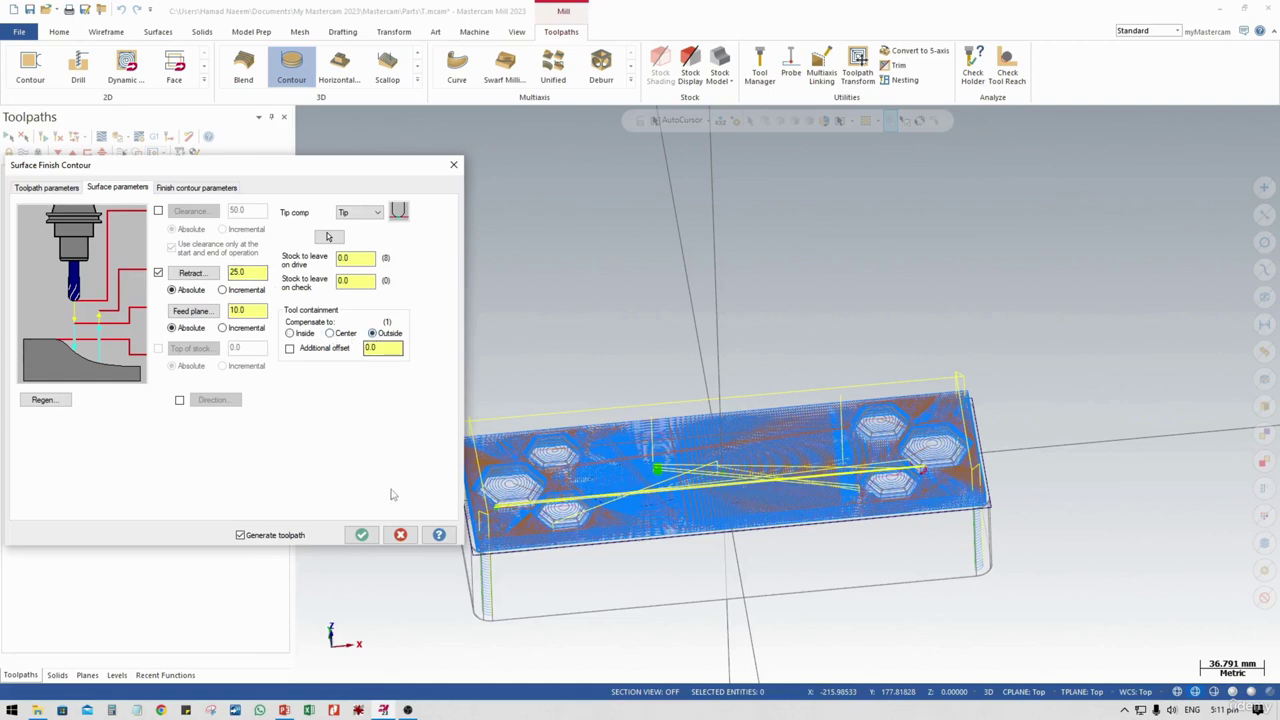
{"action": "left_click", "coordinate": [361, 535]}
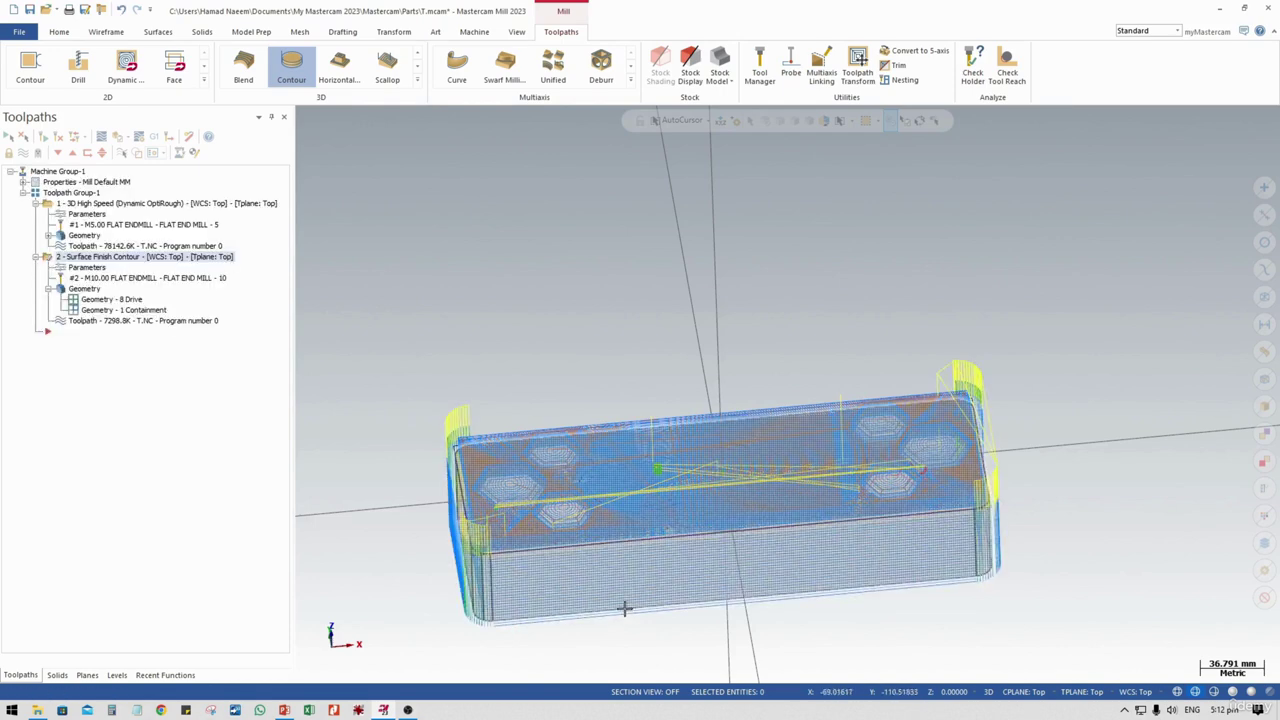
{"action": "mouse_move", "coordinate": [624, 608]}
{"action": "middle_mouse_down"}
{"action": "mouse_move", "coordinate": [671, 514]}
{"action": "mouse_move", "coordinate": [650, 356]}
{"action": "mouse_move", "coordinate": [670, 314]}
{"action": "mouse_move", "coordinate": [643, 526]}
{"action": "mouse_move", "coordinate": [771, 473]}
{"action": "mouse_move", "coordinate": [757, 489]}
{"action": "mouse_move", "coordinate": [666, 500]}
{"action": "mouse_move", "coordinate": [716, 487]}
{"action": "middle_mouse_up"}
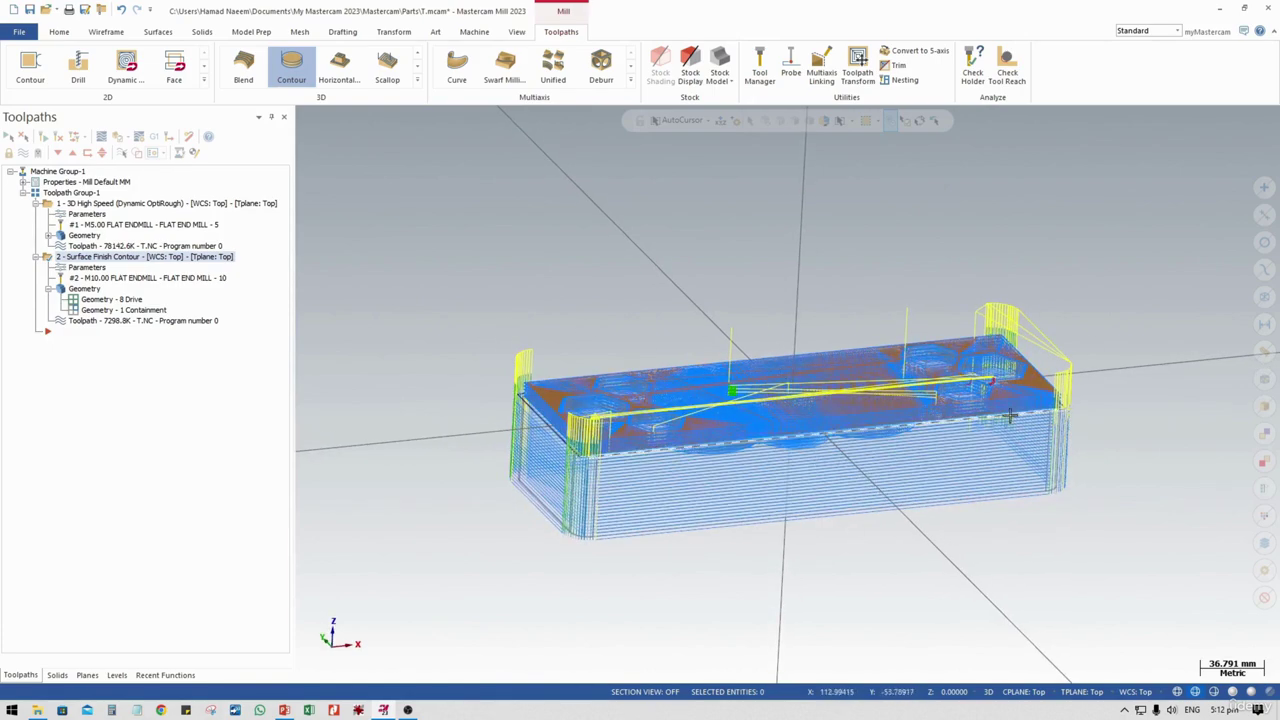
{"action": "mouse_move", "coordinate": [1010, 416]}
{"action": "middle_mouse_down"}
{"action": "mouse_move", "coordinate": [1051, 380]}
{"action": "mouse_move", "coordinate": [1131, 406]}
{"action": "mouse_move", "coordinate": [1124, 418]}
{"action": "mouse_move", "coordinate": [786, 443]}
{"action": "middle_mouse_up"}
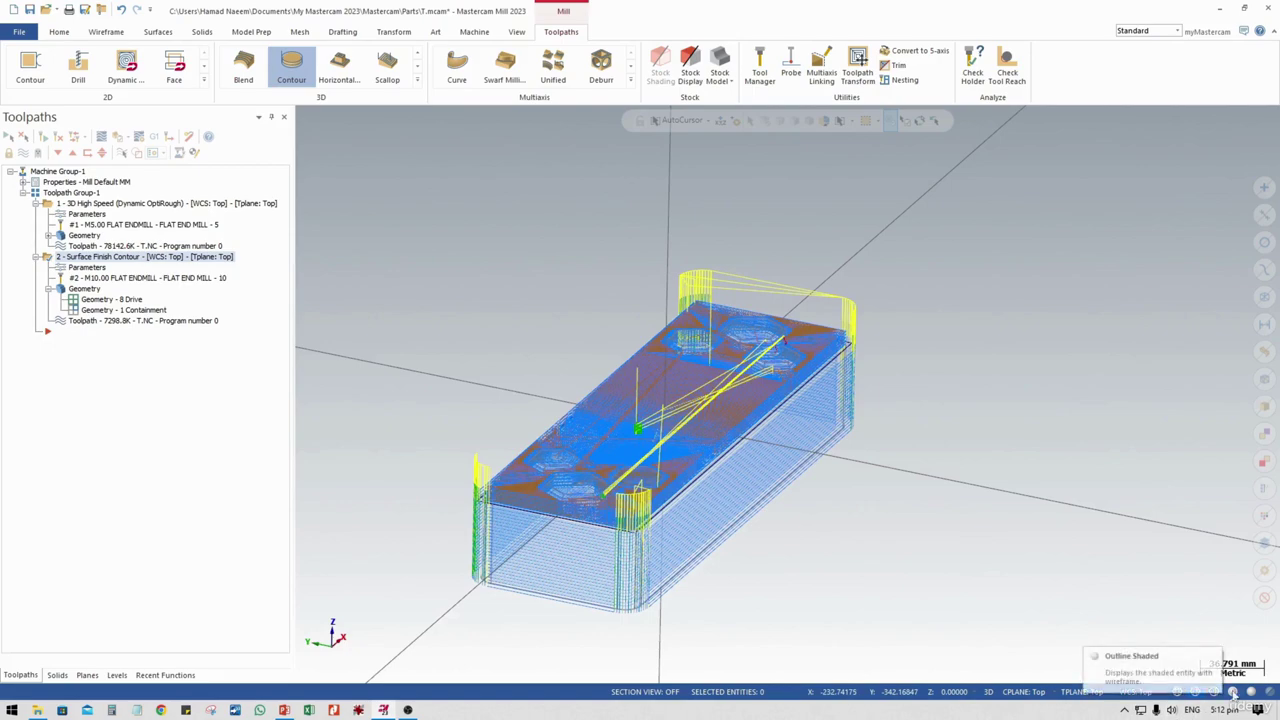
{"action": "mouse_move", "coordinate": [771, 571]}
{"action": "middle_mouse_down"}
{"action": "mouse_move", "coordinate": [703, 523]}
{"action": "mouse_move", "coordinate": [645, 554]}
{"action": "mouse_move", "coordinate": [537, 577]}
{"action": "mouse_move", "coordinate": [545, 612]}
{"action": "mouse_move", "coordinate": [530, 585]}
{"action": "middle_mouse_up"}
Delete the Surface Finish Contour operation from the toolpath group
{"action": "left_click", "coordinate": [198, 336]}
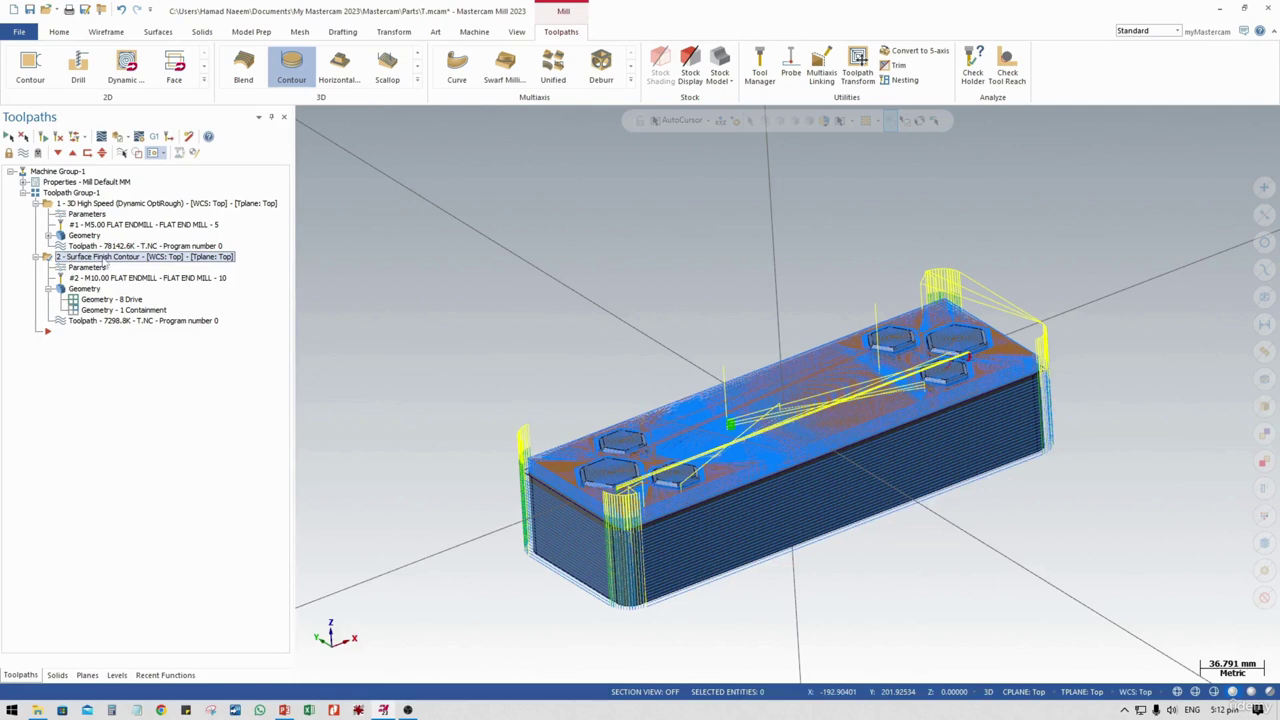
{"action": "right_click", "coordinate": [105, 259]}
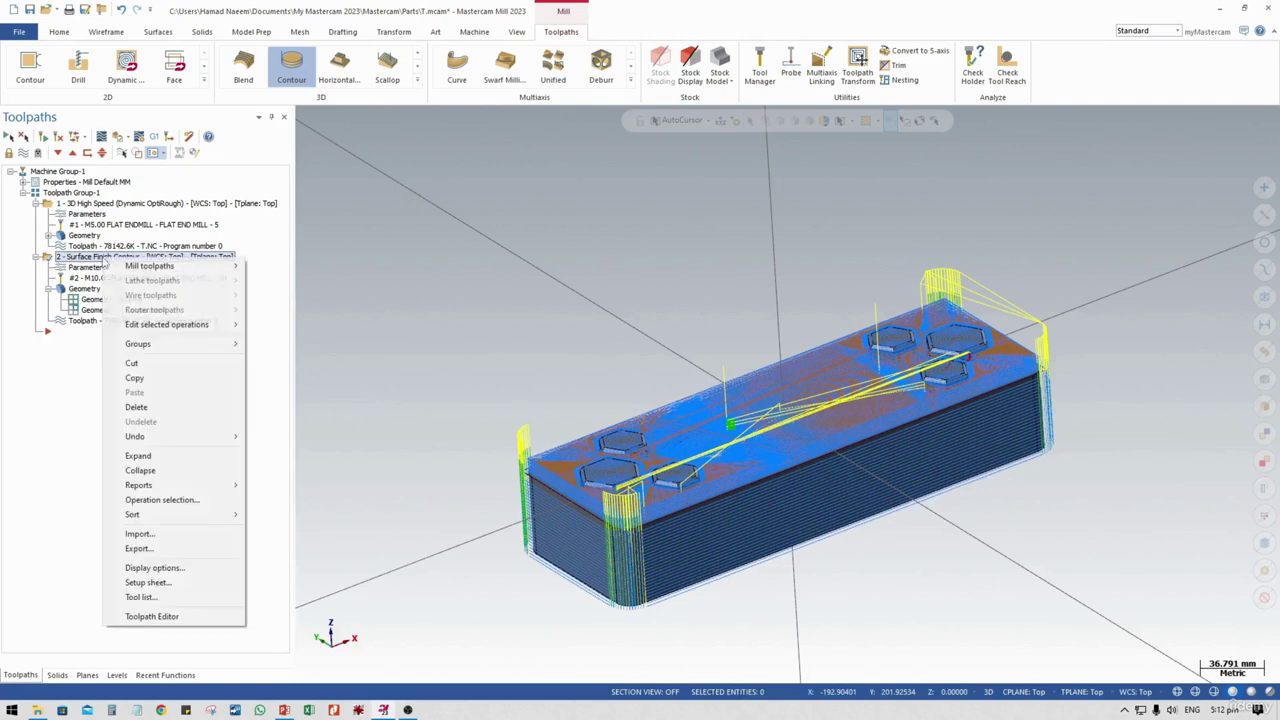
{"action": "left_click", "coordinate": [153, 408]}
{"action": "left_click", "coordinate": [680, 404]}
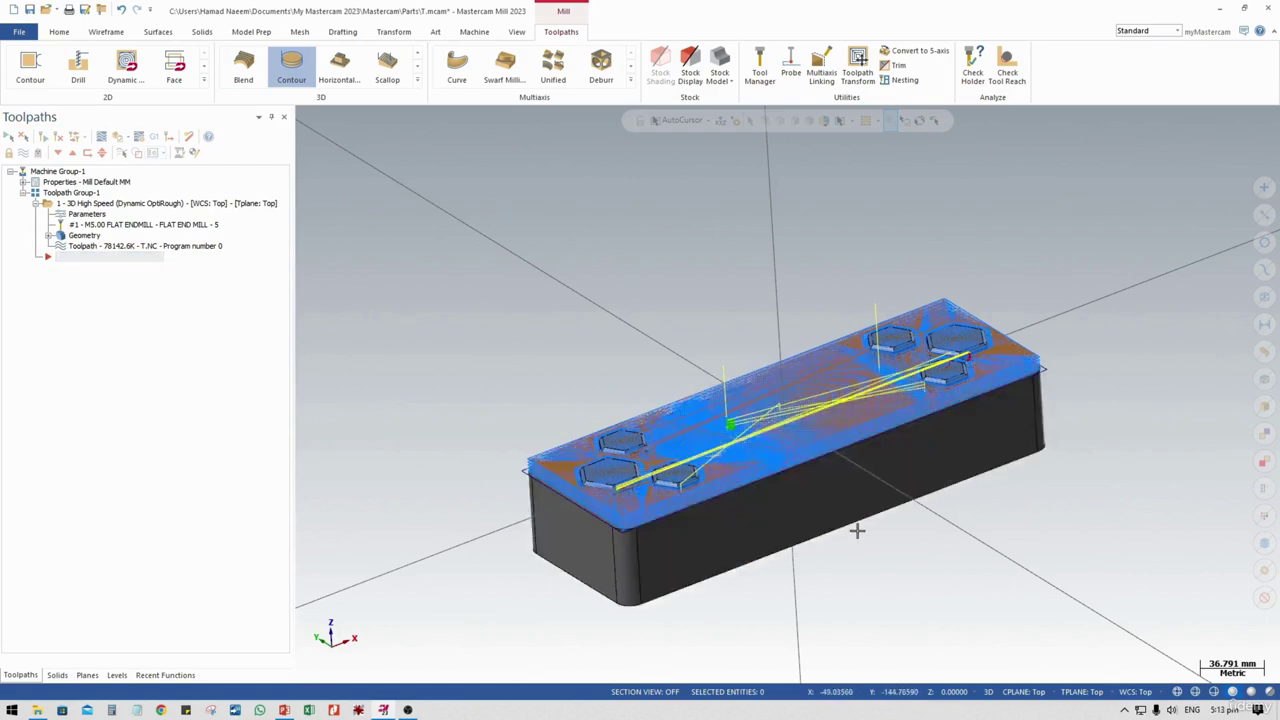
Open the Dynamic OptiRough operation in Mastercam Simulator's Verify mode
{"action": "scroll", "coordinate": [794, 435], "scroll_direction": "up", "scroll_amount": 3}
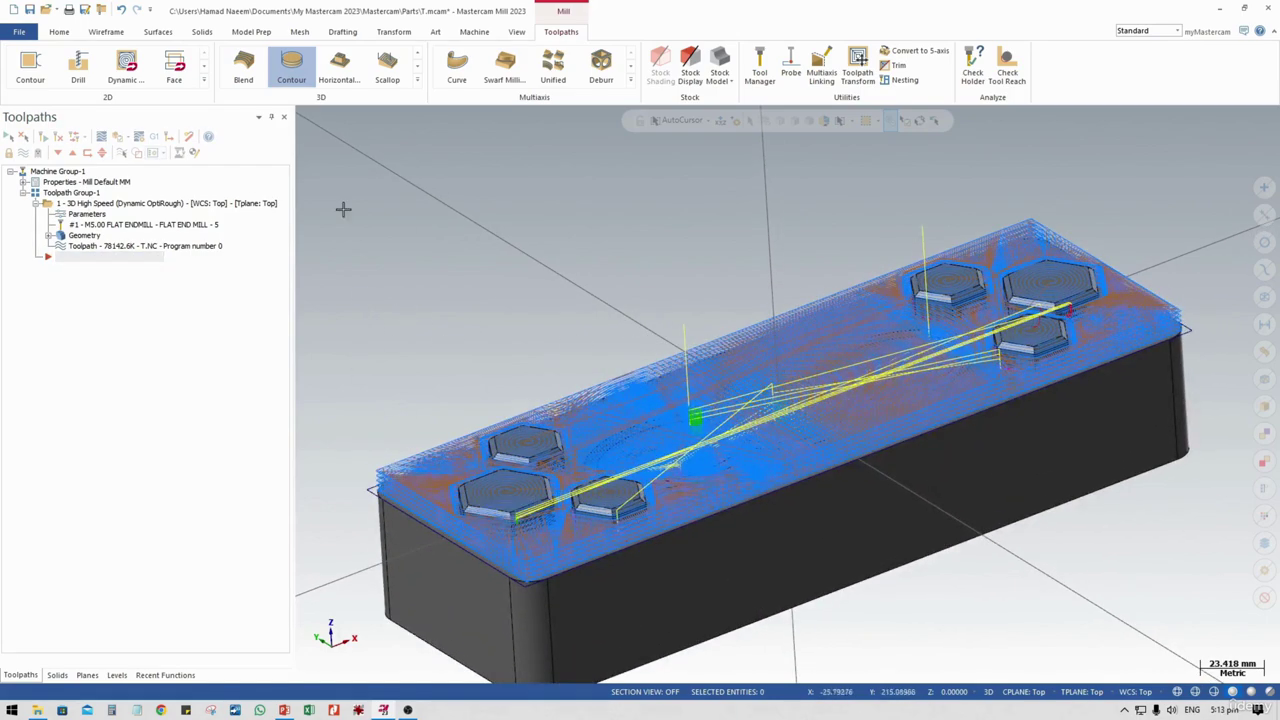
{"action": "left_click", "coordinate": [157, 204]}
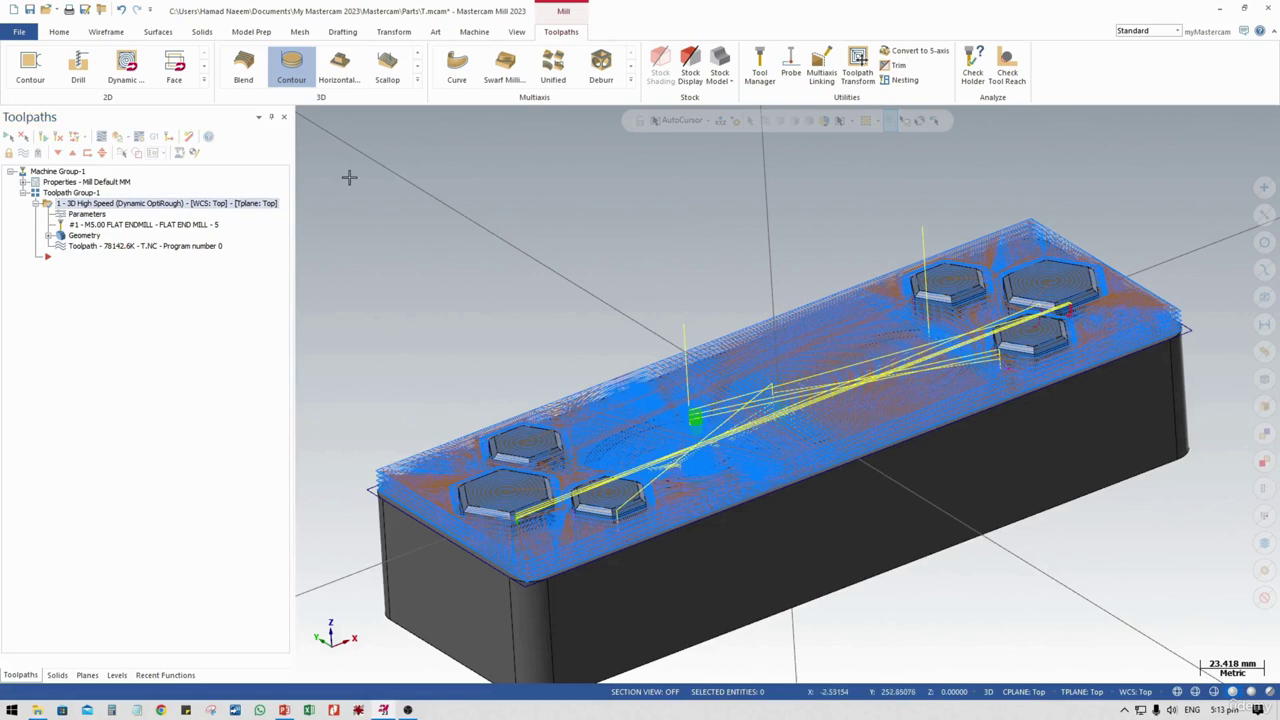
{"action": "left_click", "coordinate": [465, 35]}
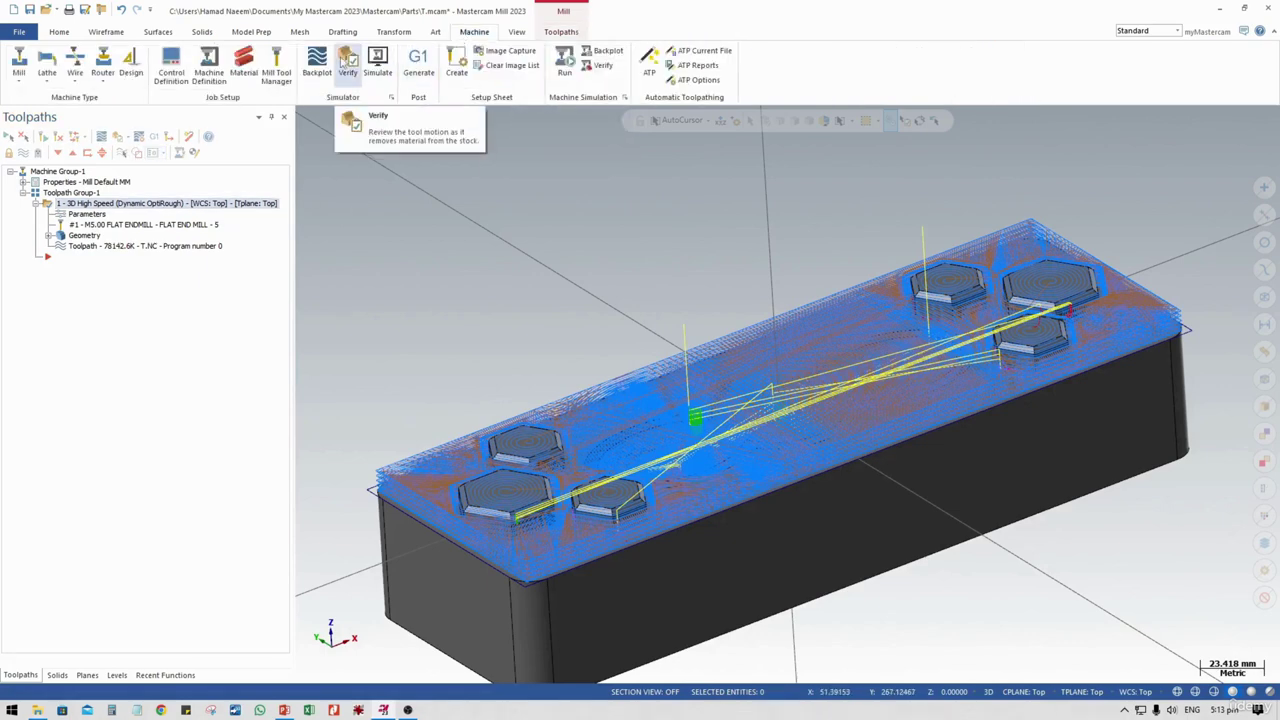
{"action": "left_click", "coordinate": [345, 62]}
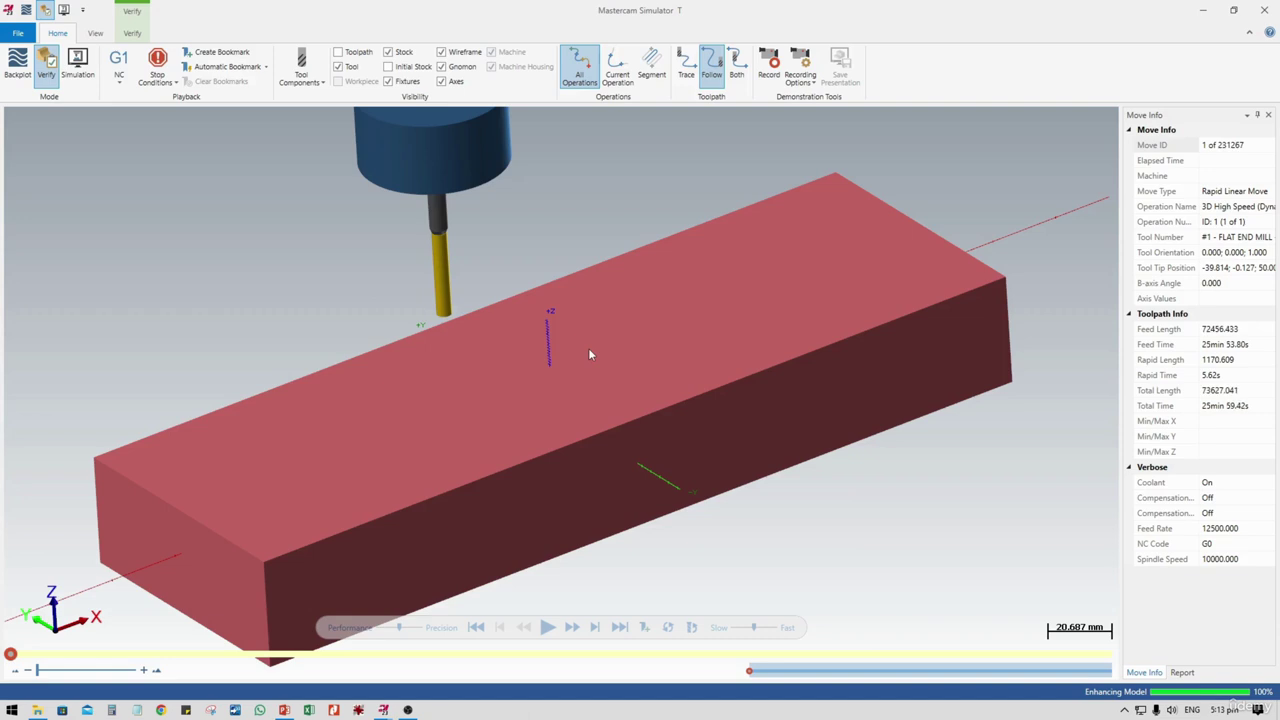
Play the Verify simulation of the roughing and examine the material removal around the hexagonal bosses on the block
{"action": "scroll", "coordinate": [588, 354], "scroll_direction": "down", "scroll_amount": 4}
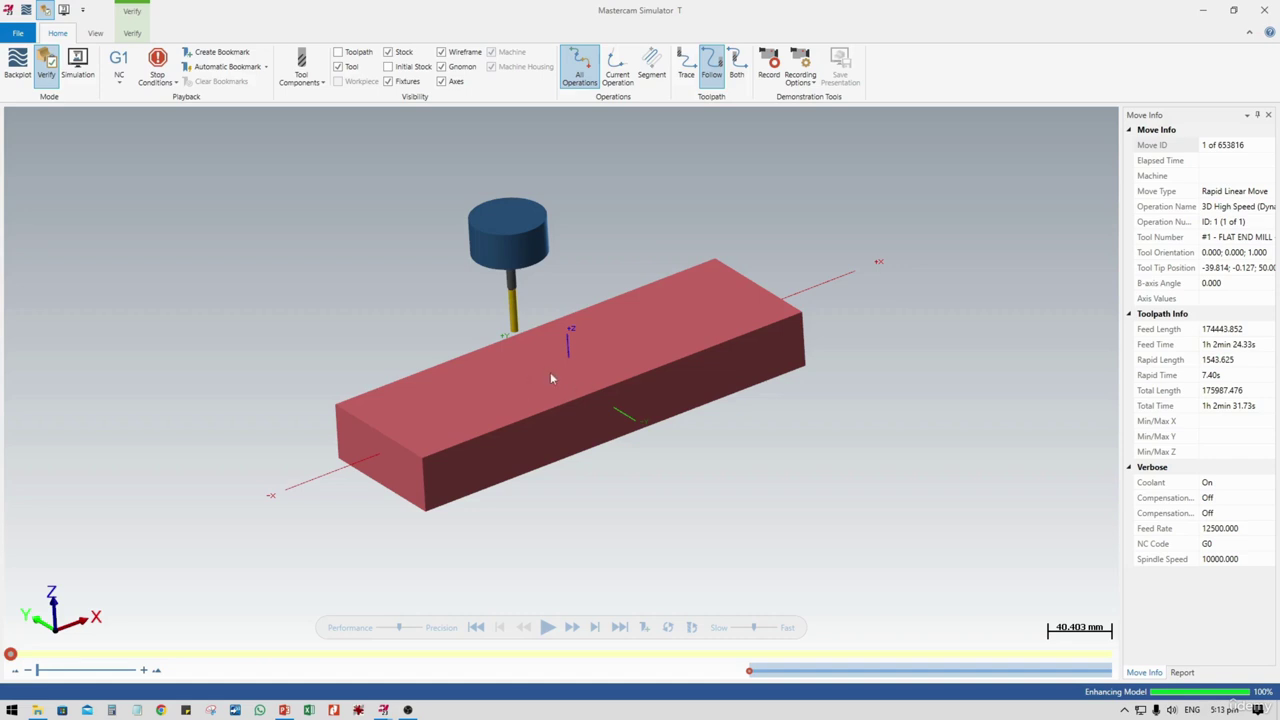
{"action": "middle_click_drag", "start_coordinate": [512, 404], "coordinate": [550, 413]}
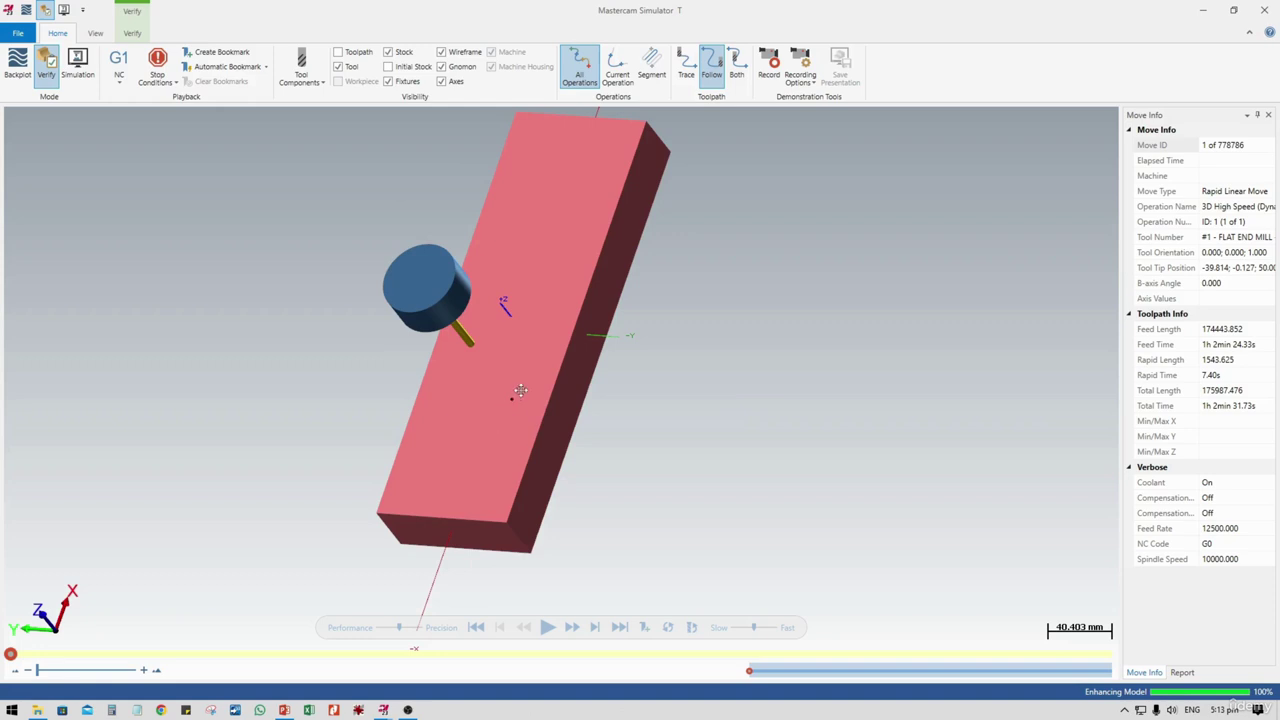
{"action": "middle_click_drag", "start_coordinate": [520, 390], "coordinate": [435, 428]}
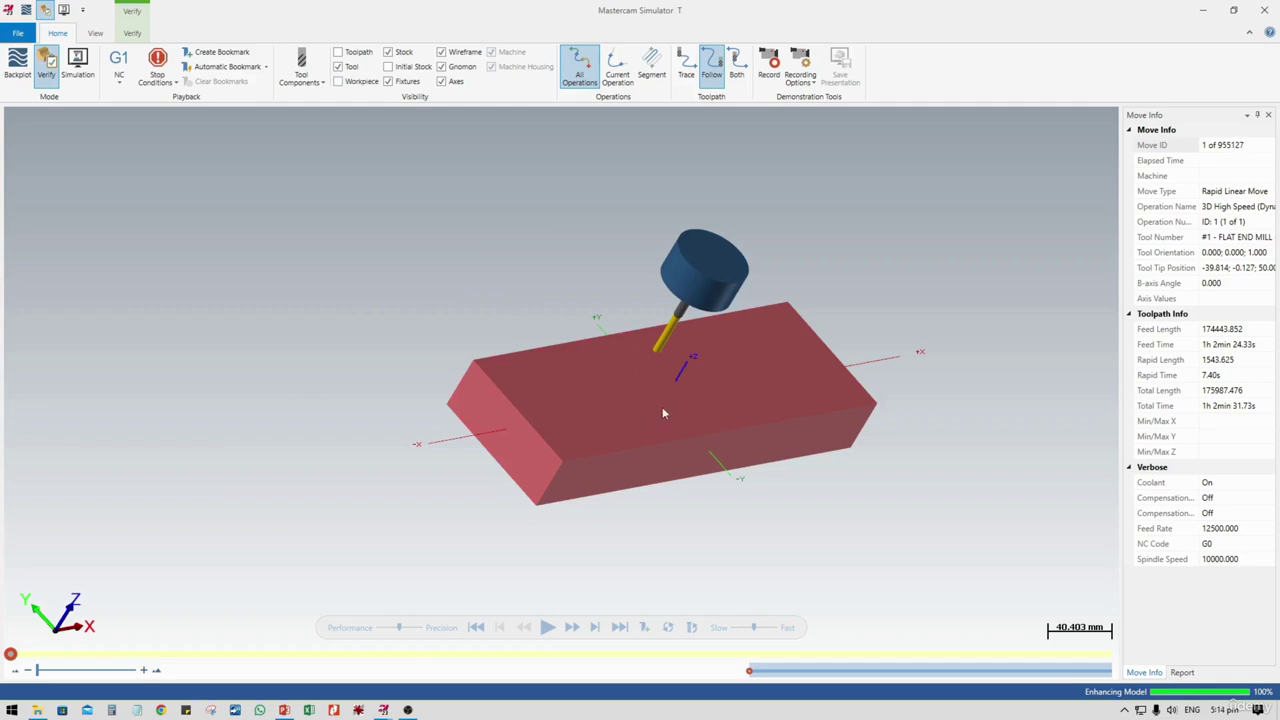
{"action": "middle_click_drag", "start_coordinate": [544, 436], "coordinate": [676, 425]}
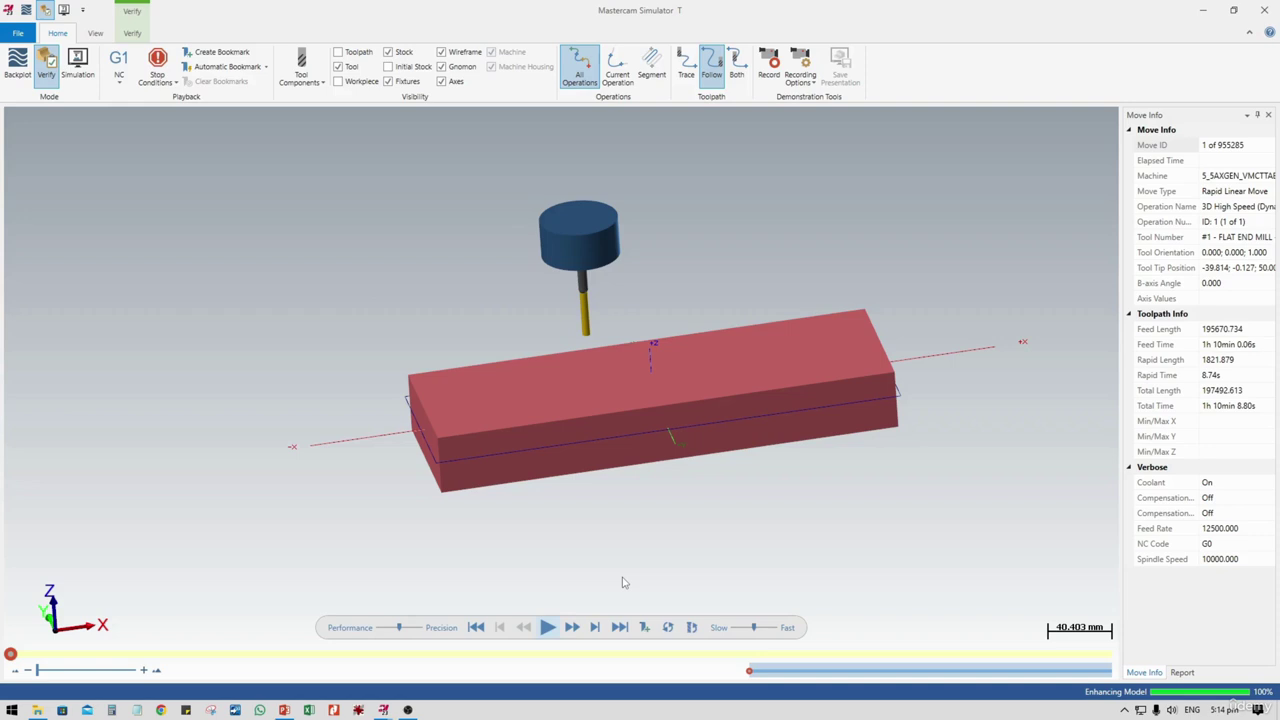
{"action": "key", "text": "space"}
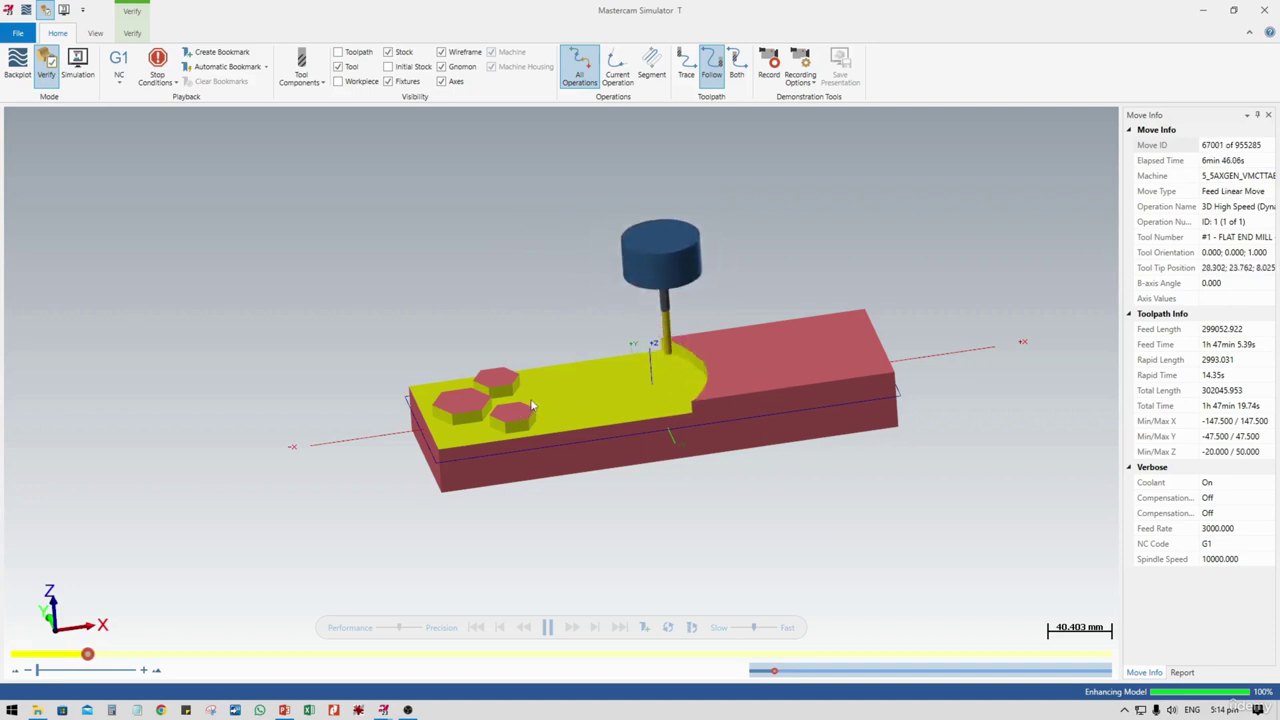
{"action": "middle_click_drag", "start_coordinate": [521, 414], "coordinate": [487, 400]}
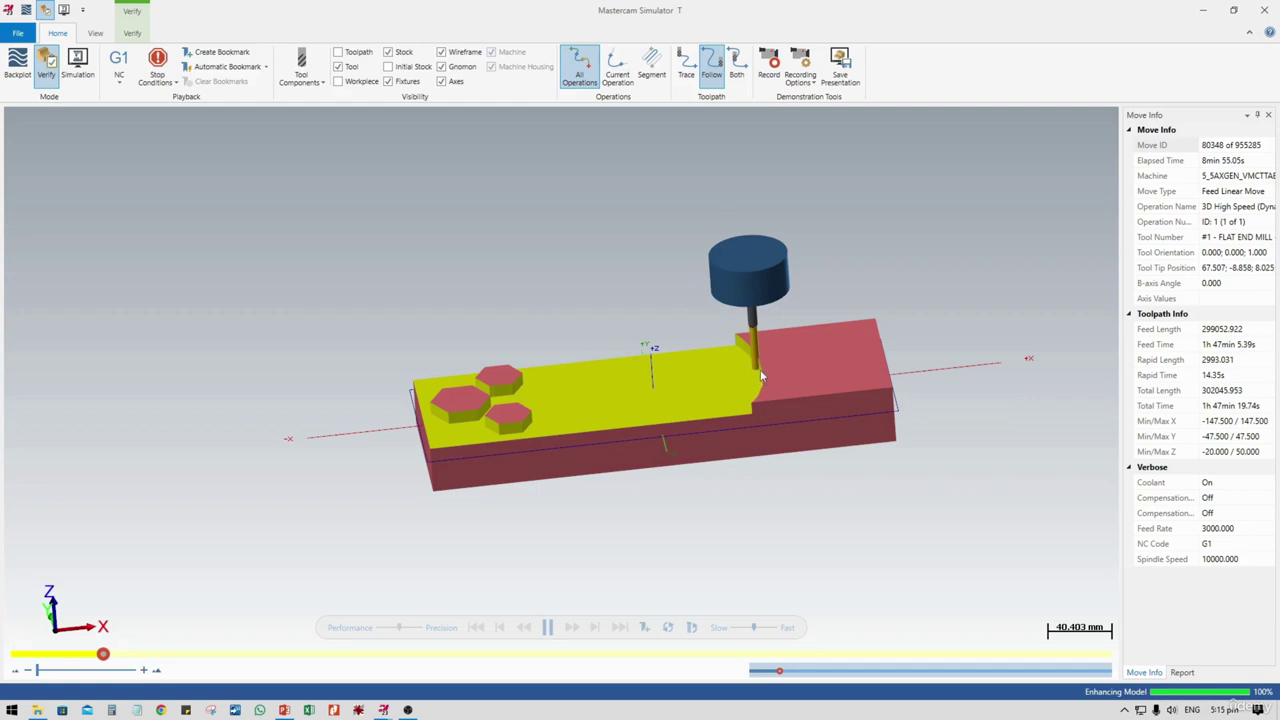
{"action": "scroll", "coordinate": [760, 369], "scroll_direction": "up", "scroll_amount": 2}
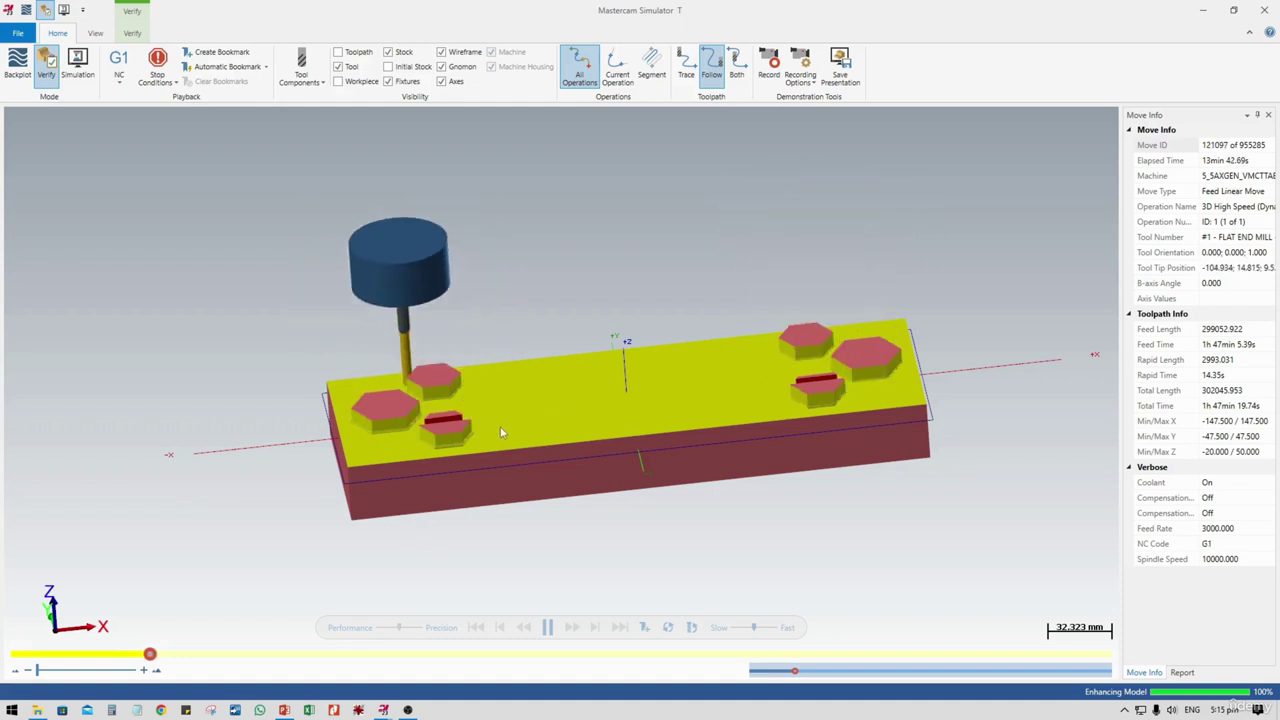
Examine the stock around the front hexagonal bosses and the block's near edge while the roughing simulation runs
{"action": "middle_click_drag", "start_coordinate": [450, 428], "coordinate": [447, 447]}
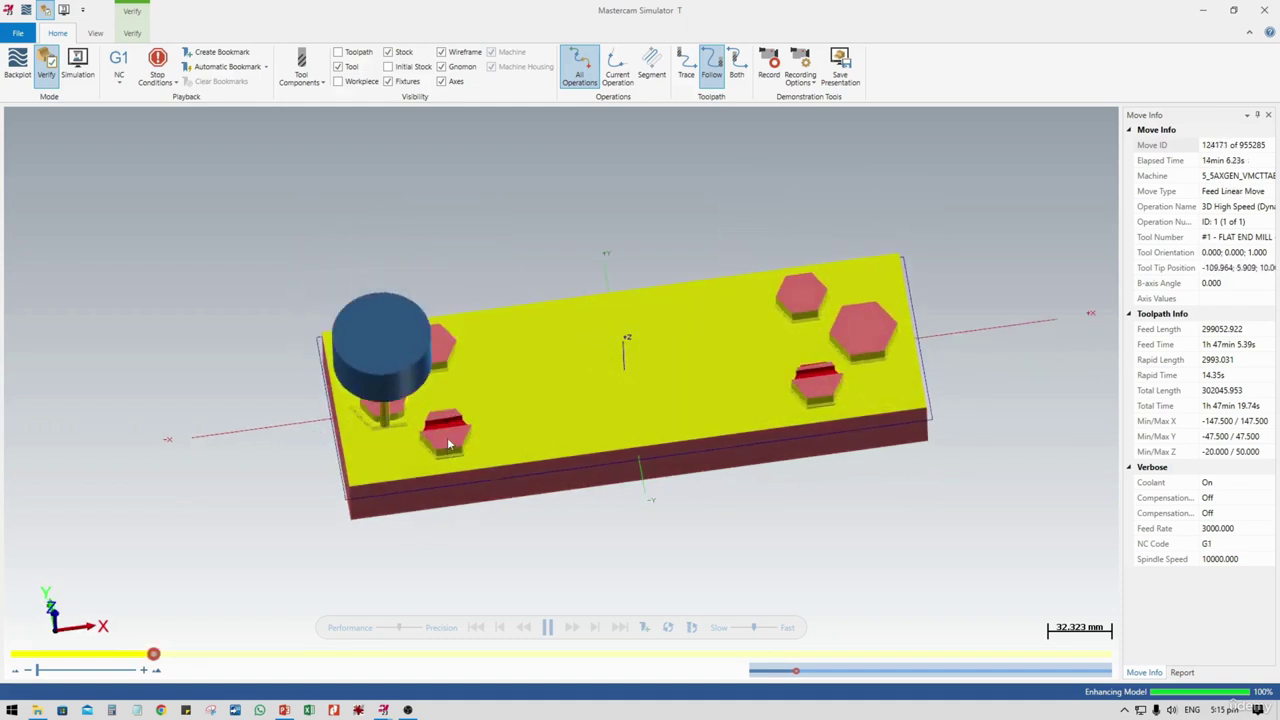
{"action": "scroll", "coordinate": [446, 440], "scroll_direction": "up", "scroll_amount": 5}
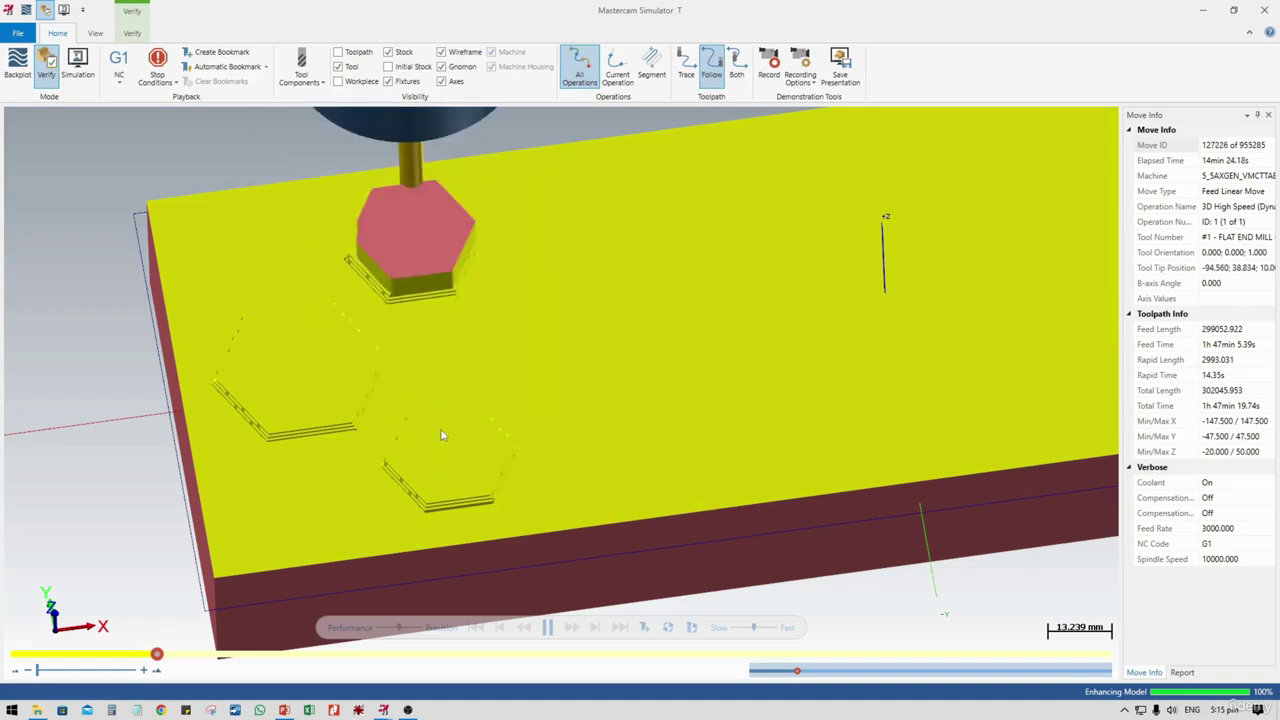
{"action": "scroll", "coordinate": [439, 431], "scroll_direction": "down", "scroll_amount": 6}
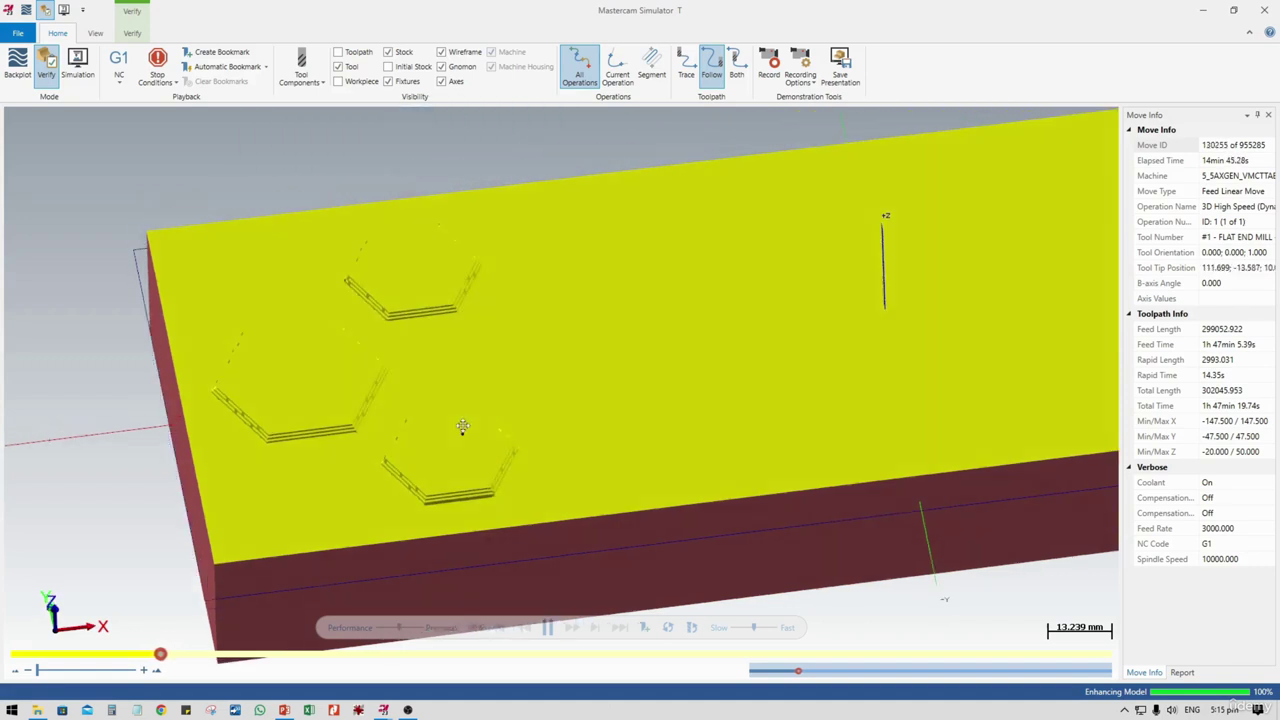
{"action": "scroll", "coordinate": [828, 420], "scroll_direction": "down", "scroll_amount": 2}
{"action": "scroll", "coordinate": [828, 422], "scroll_direction": "down", "scroll_amount": 3}
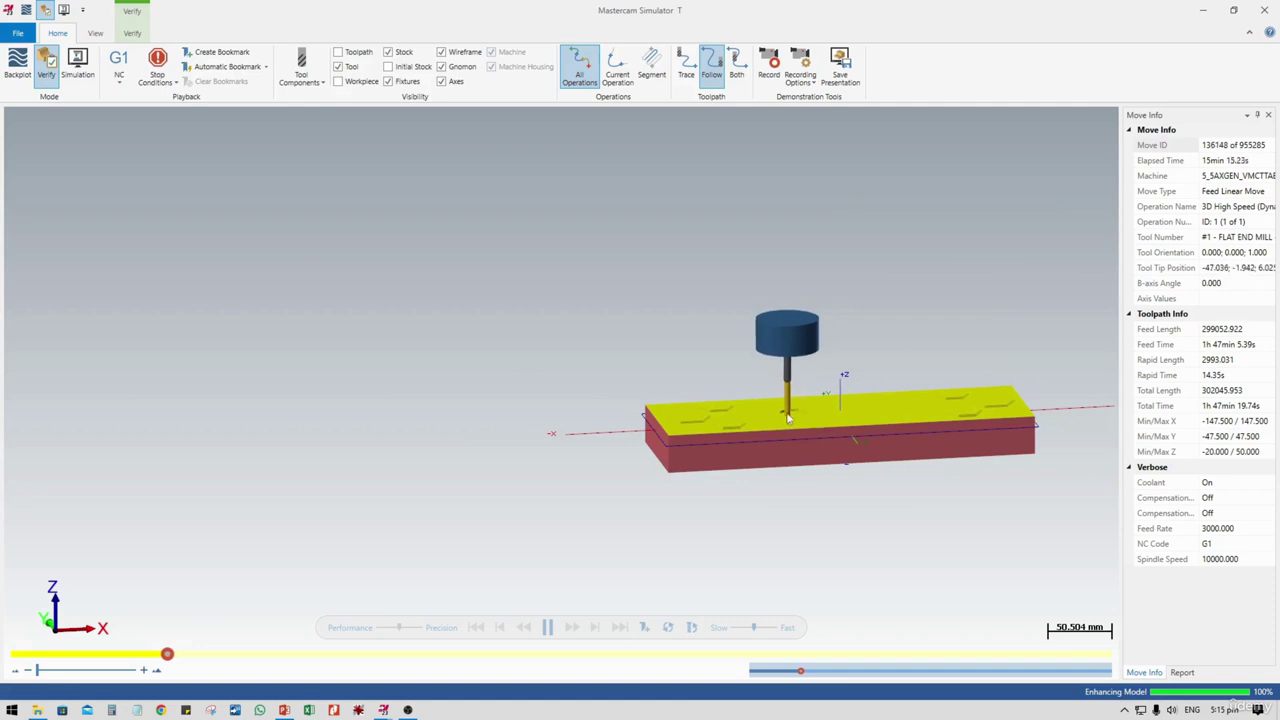
{"action": "scroll", "coordinate": [787, 418], "scroll_direction": "up", "scroll_amount": 3}
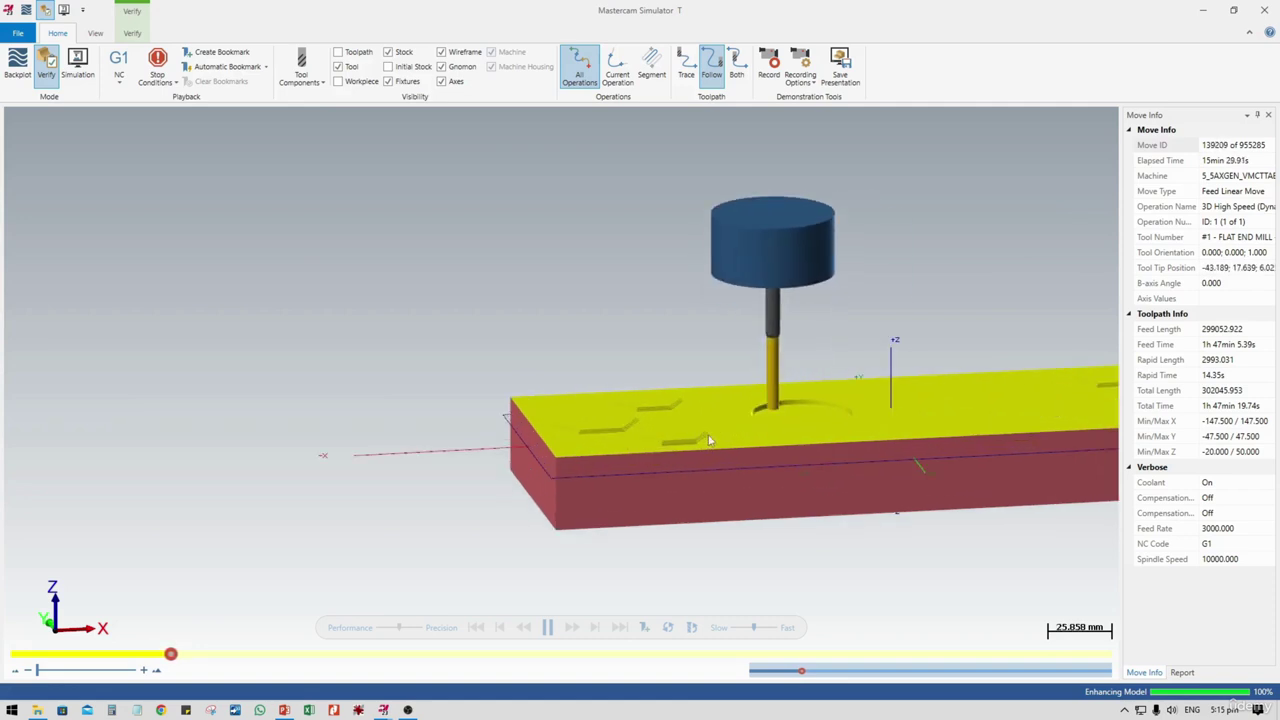
{"action": "scroll", "coordinate": [805, 407], "scroll_direction": "up", "scroll_amount": 2}
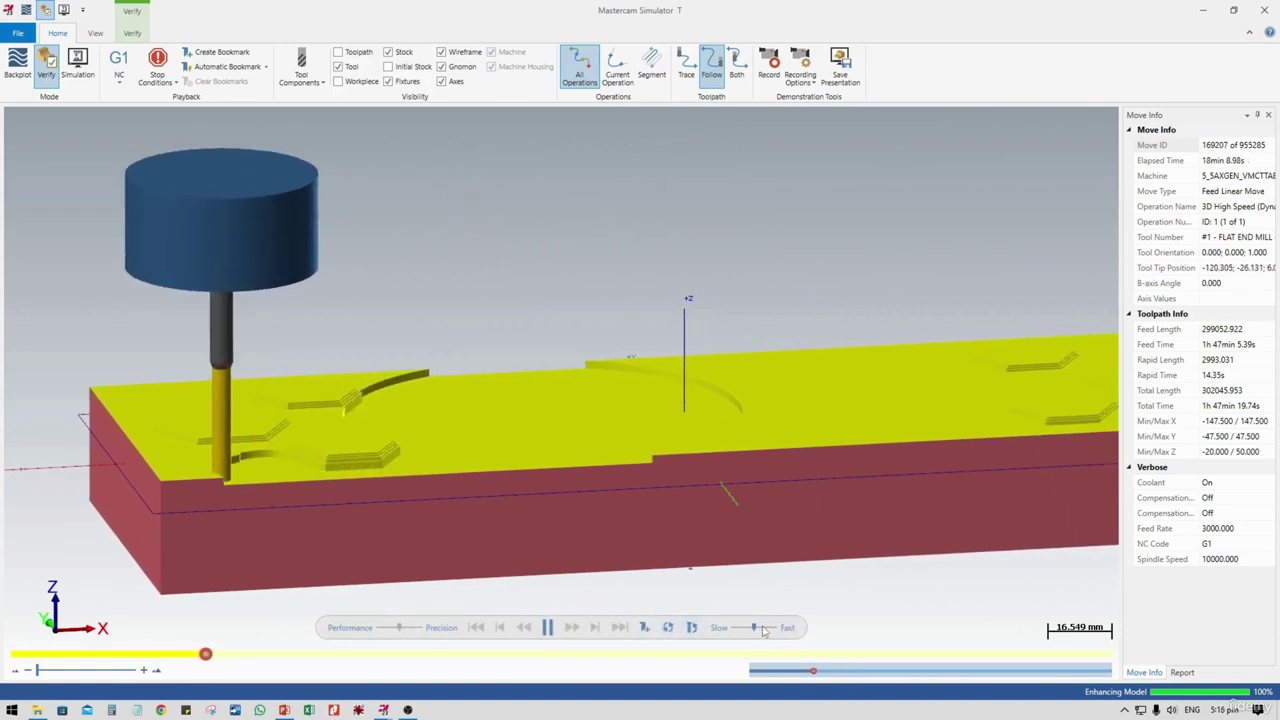
Raise the simulation playback speed to the fastest setting and watch the deeper roughing passes across the whole block
{"action": "left_click_drag", "start_coordinate": [763, 628], "coordinate": [775, 628]}
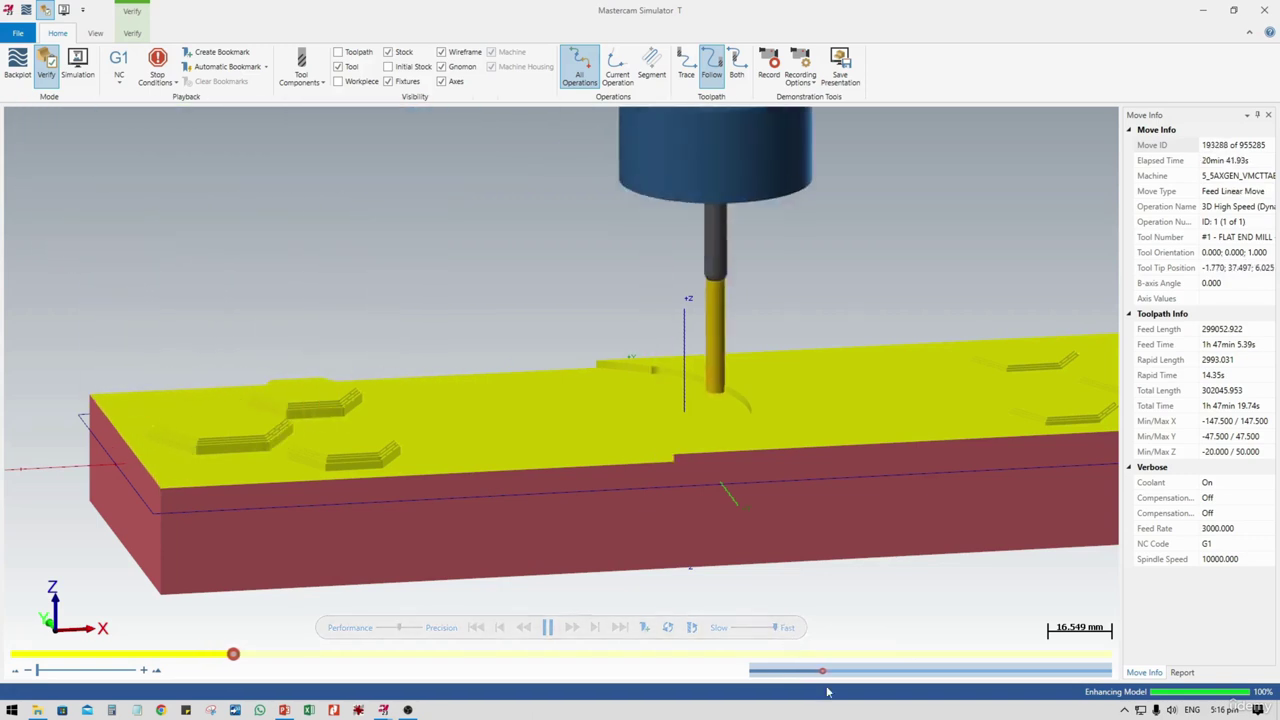
{"action": "scroll", "coordinate": [785, 458], "scroll_direction": "down", "scroll_amount": 5}
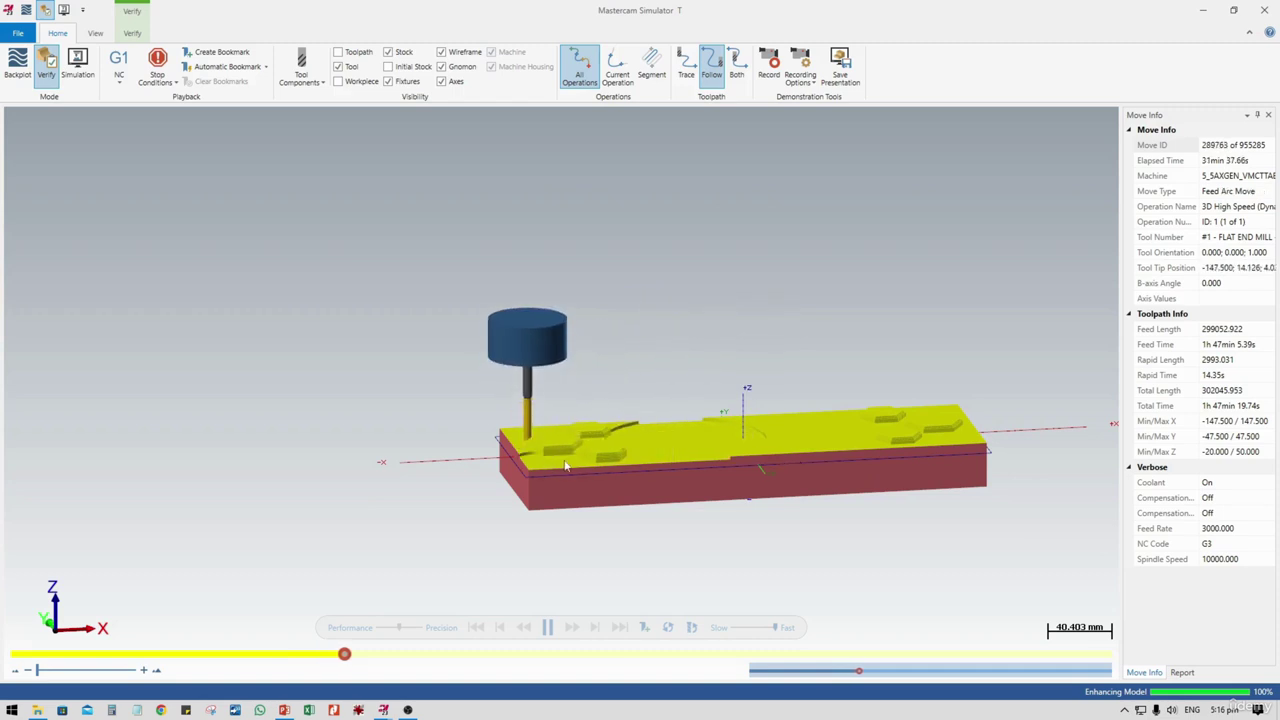
{"action": "scroll", "coordinate": [544, 458], "scroll_direction": "up", "scroll_amount": 2}
{"action": "scroll", "coordinate": [808, 434], "scroll_direction": "down", "scroll_amount": 1}
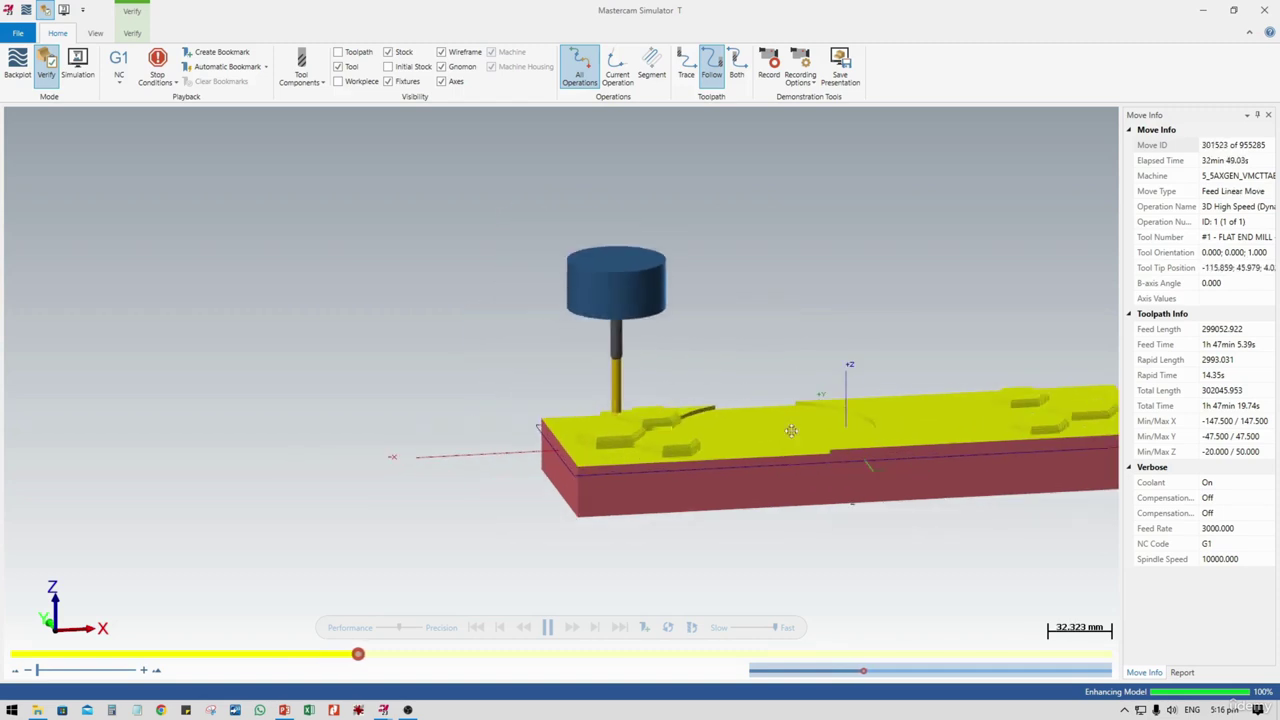
{"action": "middle_click_drag", "start_coordinate": [802, 430], "coordinate": [602, 461]}
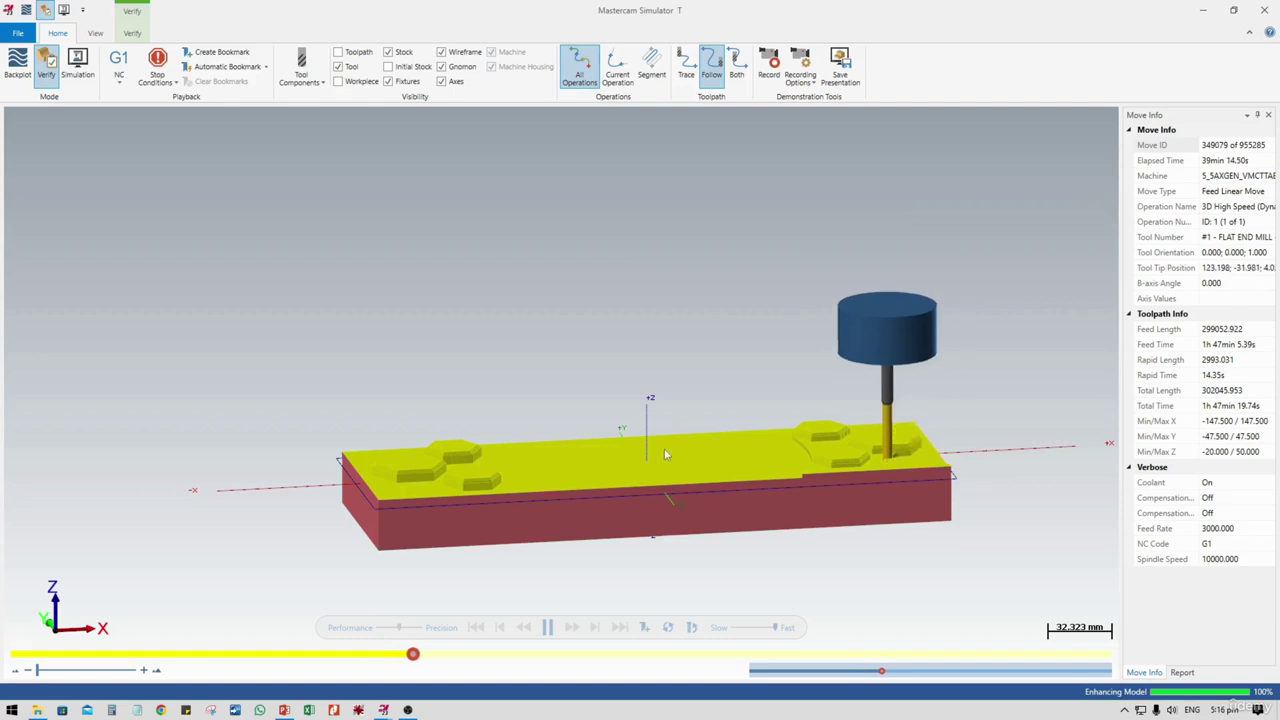
{"action": "middle_click_drag", "start_coordinate": [665, 455], "coordinate": [700, 466]}
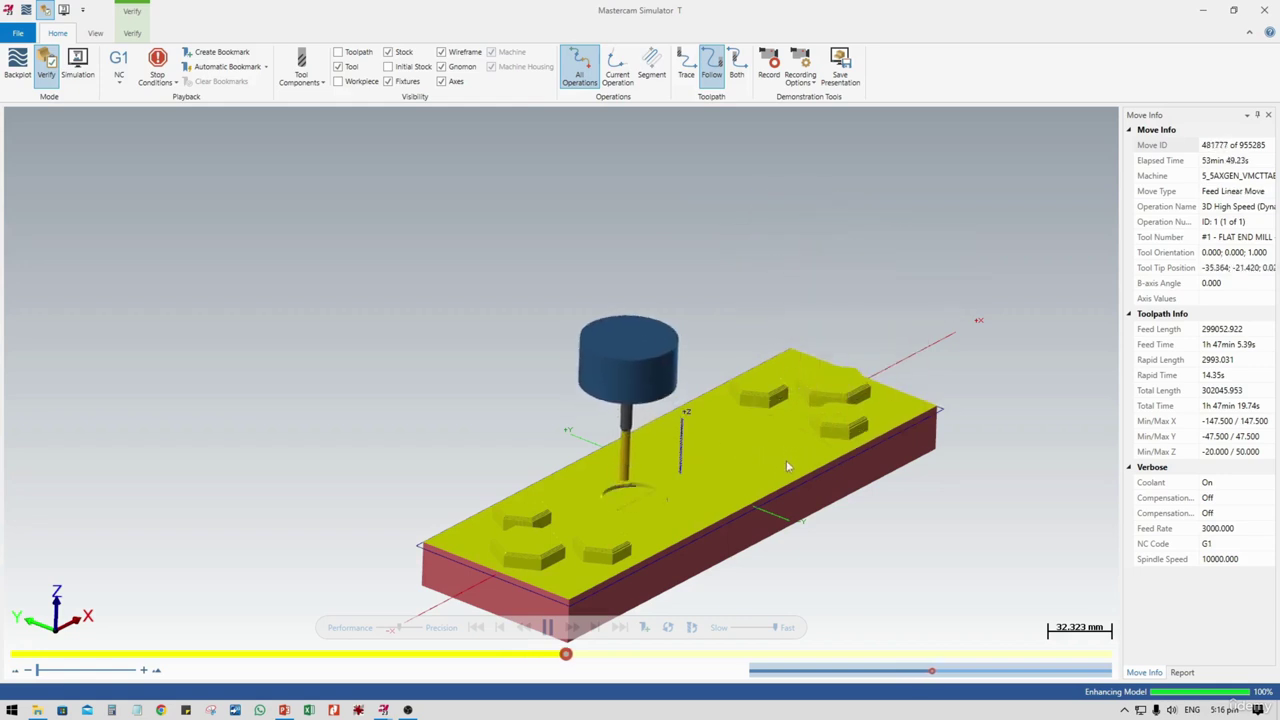
{"action": "middle_click_drag", "start_coordinate": [699, 482], "coordinate": [628, 467]}
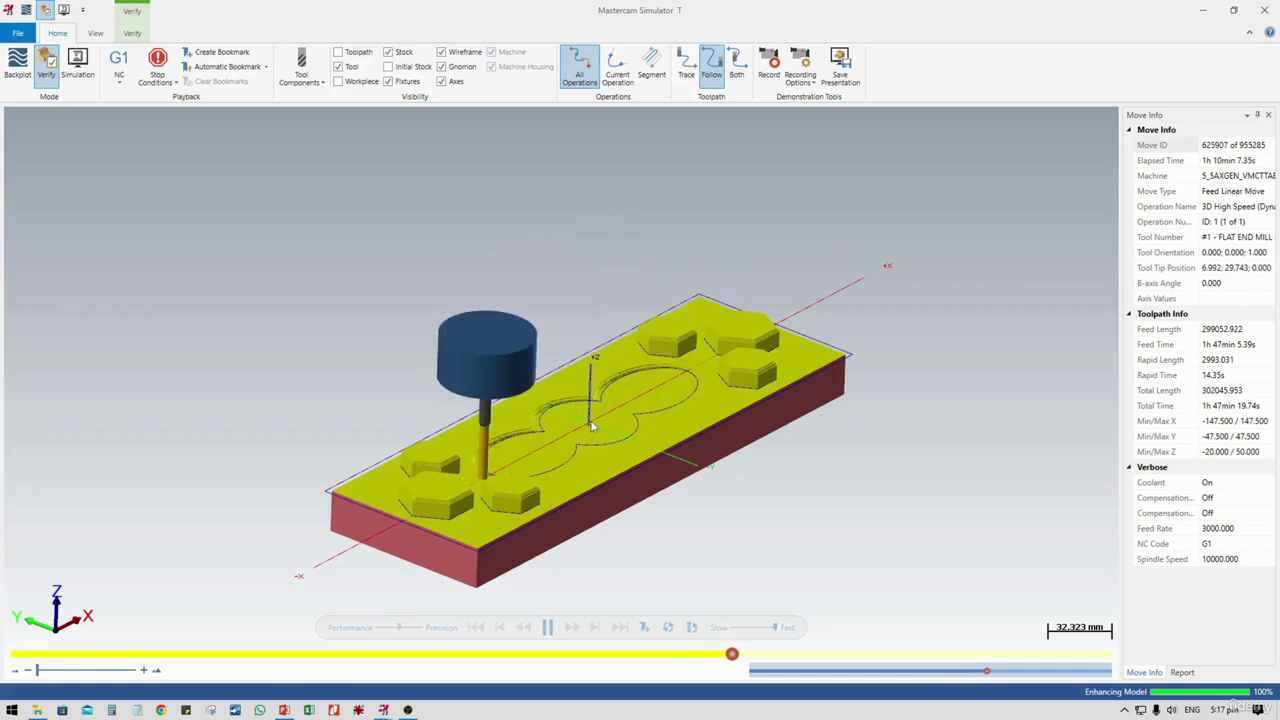
Inspect the stepped walls of the far hexagonal bosses while the simulation runs on to the central pocket
{"action": "scroll", "coordinate": [760, 344], "scroll_direction": "up", "scroll_amount": 2}
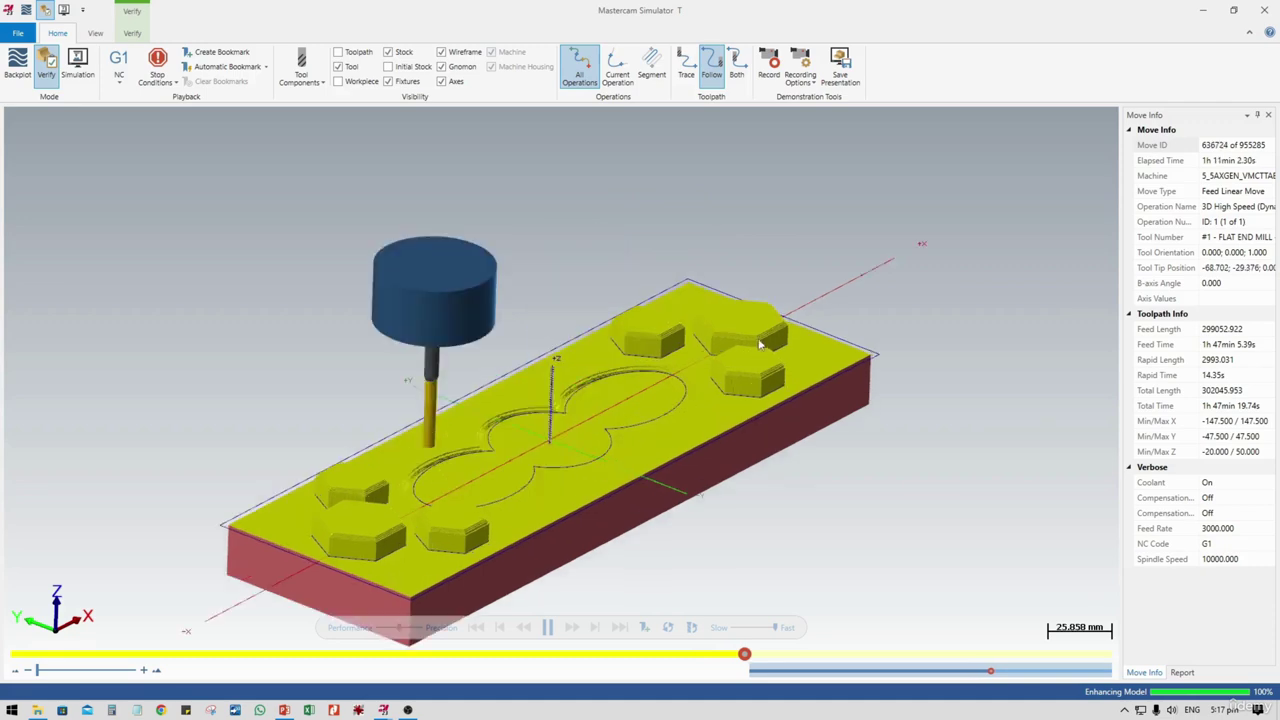
{"action": "scroll", "coordinate": [760, 344], "scroll_direction": "up", "scroll_amount": 4}
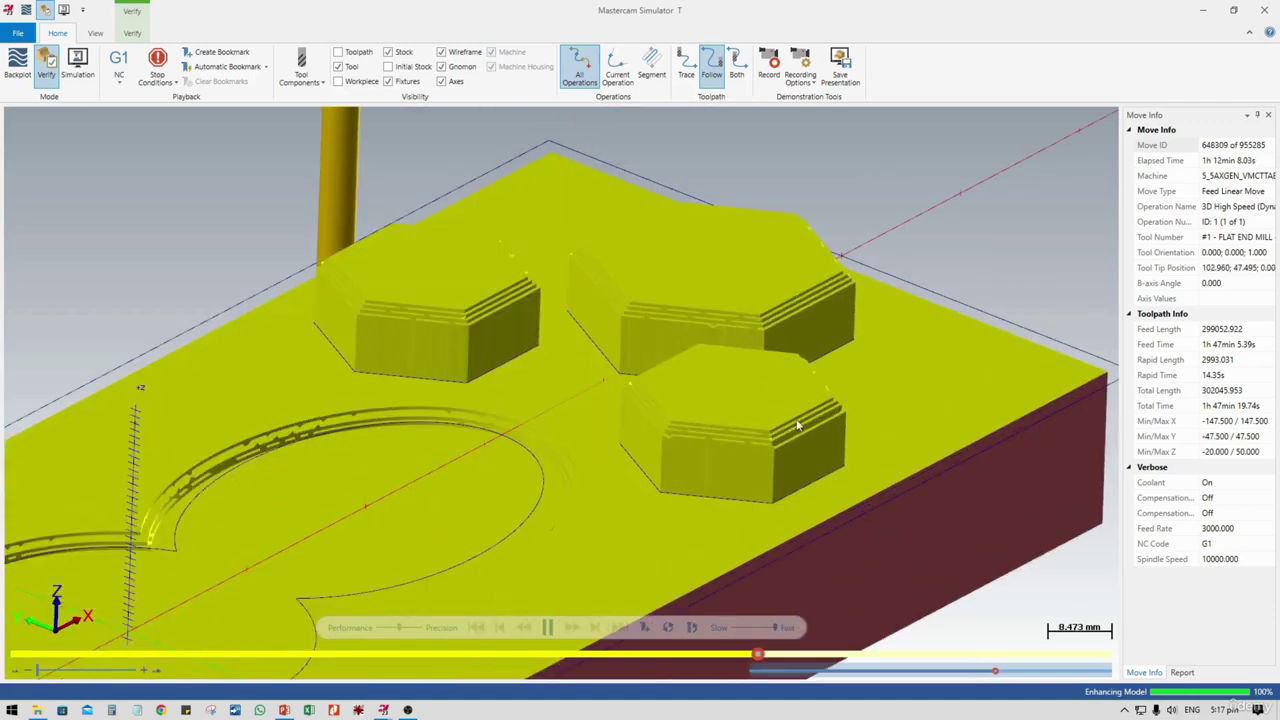
{"action": "scroll", "coordinate": [628, 350], "scroll_direction": "down", "scroll_amount": 4}
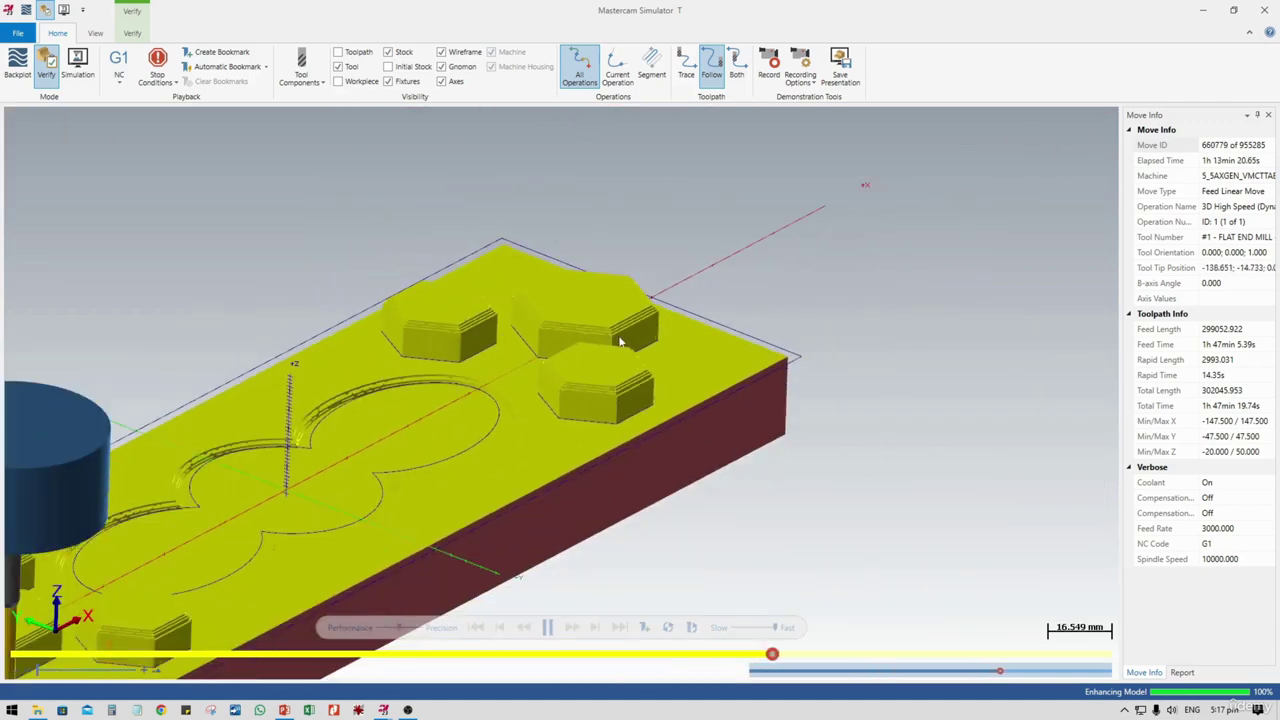
{"action": "scroll", "coordinate": [616, 330], "scroll_direction": "up", "scroll_amount": 5}
{"action": "scroll", "coordinate": [595, 337], "scroll_direction": "down", "scroll_amount": 4}
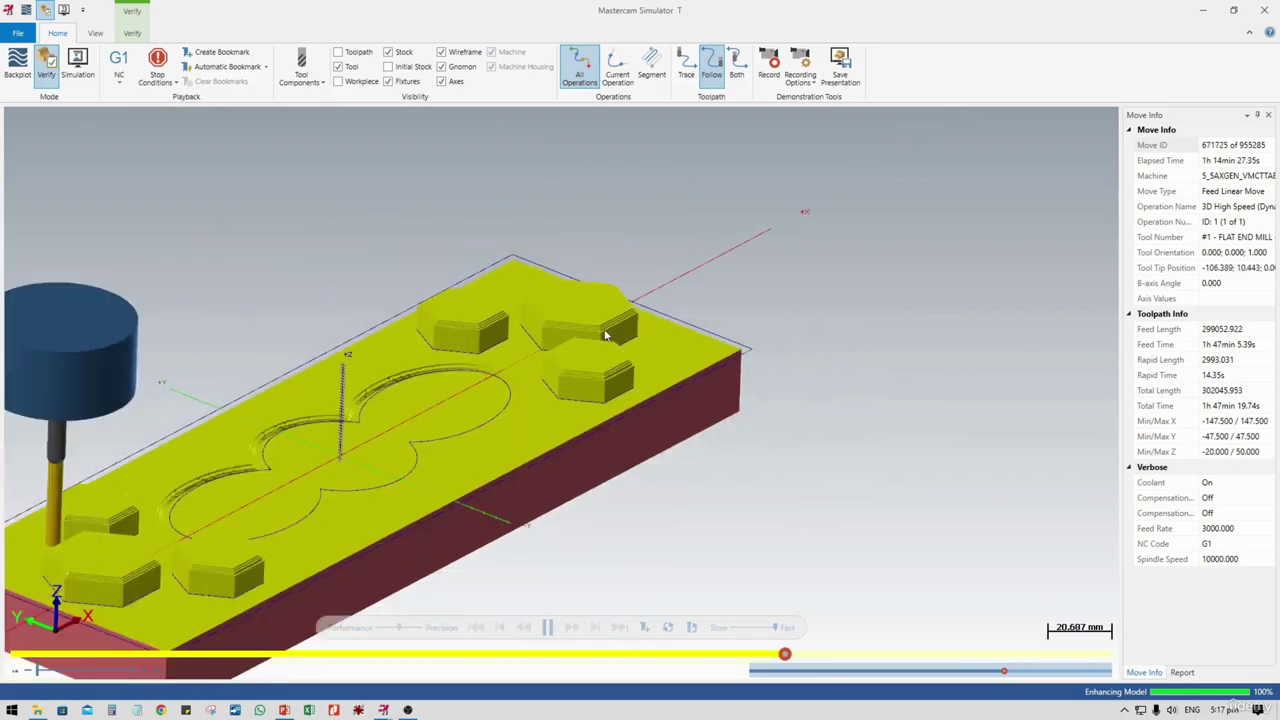
{"action": "middle_click_drag", "start_coordinate": [452, 440], "coordinate": [649, 416]}
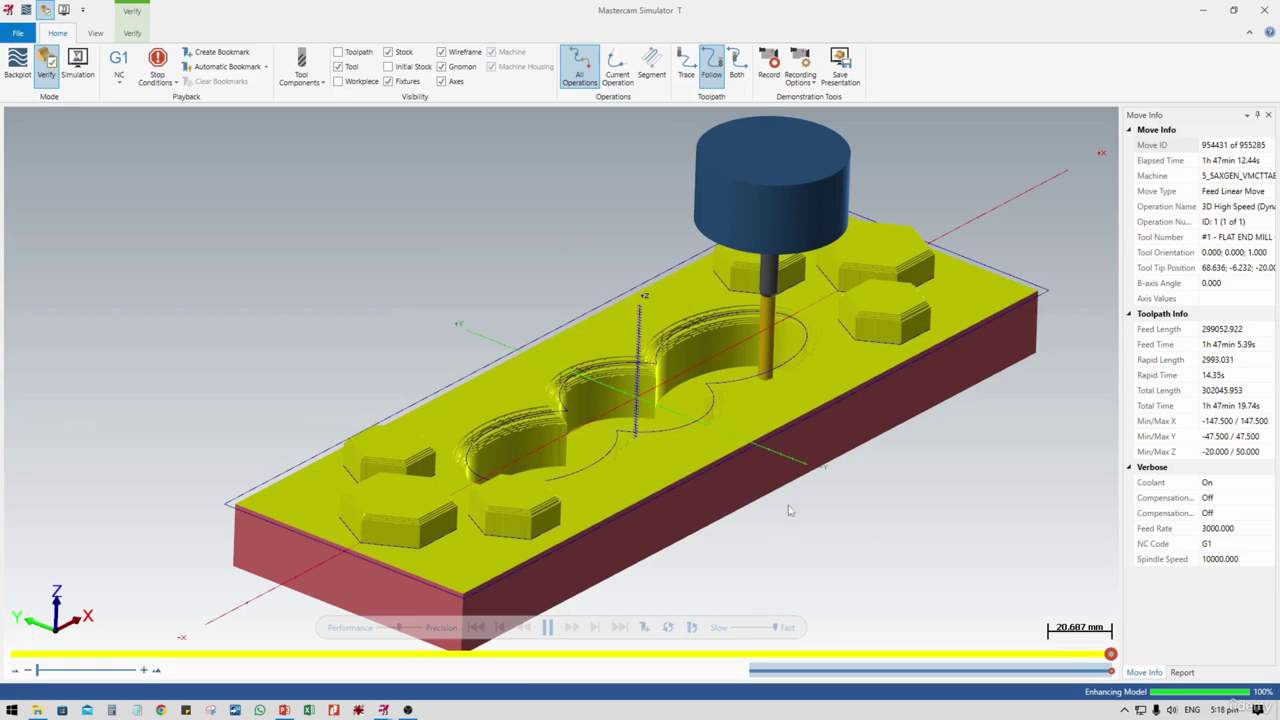
Inspect the fully roughed block from above and from the side once the simulation reaches its end
{"action": "middle_click_drag", "start_coordinate": [697, 383], "coordinate": [657, 425]}
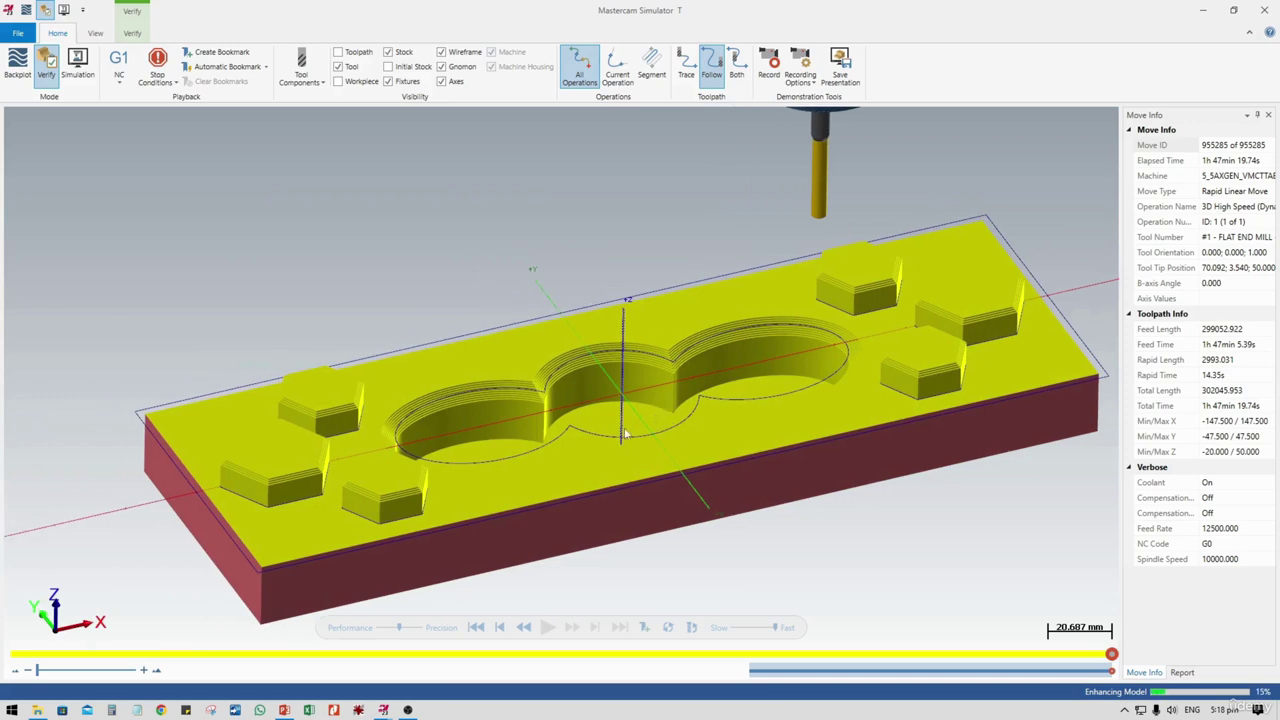
{"action": "middle_click_drag", "start_coordinate": [539, 487], "coordinate": [505, 505]}
{"action": "scroll", "coordinate": [355, 498], "scroll_direction": "up", "scroll_amount": 4}
{"action": "scroll", "coordinate": [345, 485], "scroll_direction": "down", "scroll_amount": 5}
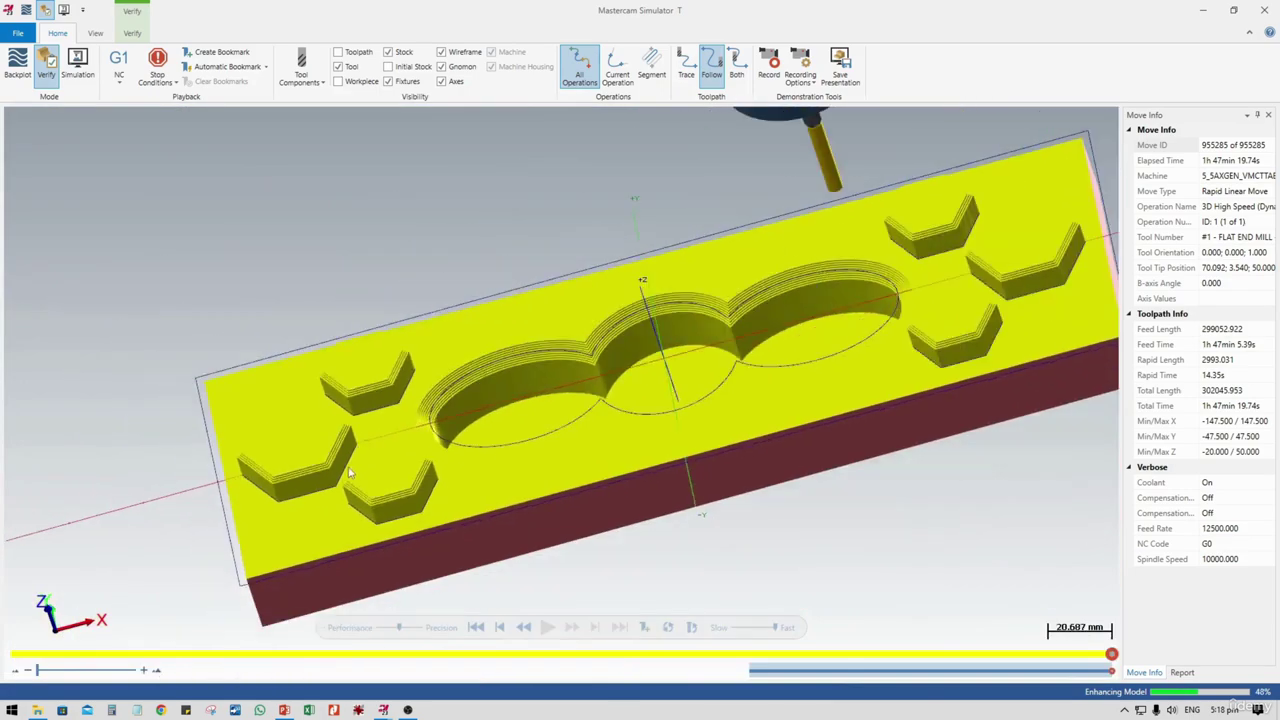
{"action": "middle_click_drag", "start_coordinate": [352, 465], "coordinate": [383, 446]}
{"action": "middle_click_drag", "start_coordinate": [753, 340], "coordinate": [762, 380], "text": "shift"}
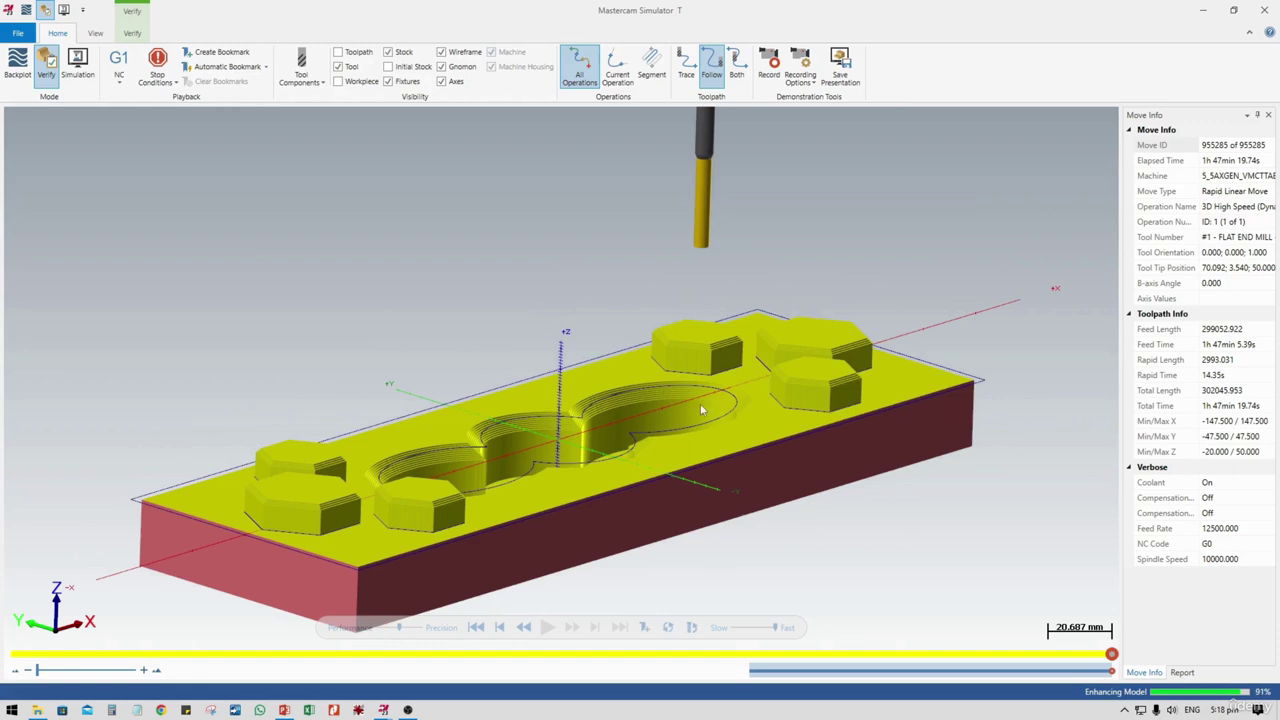
Examine the stair-stepped material left on the three-lobed pocket's upper walls and compare it with the hexagonal bosses
{"action": "scroll", "coordinate": [700, 403], "scroll_direction": "up", "scroll_amount": 10}
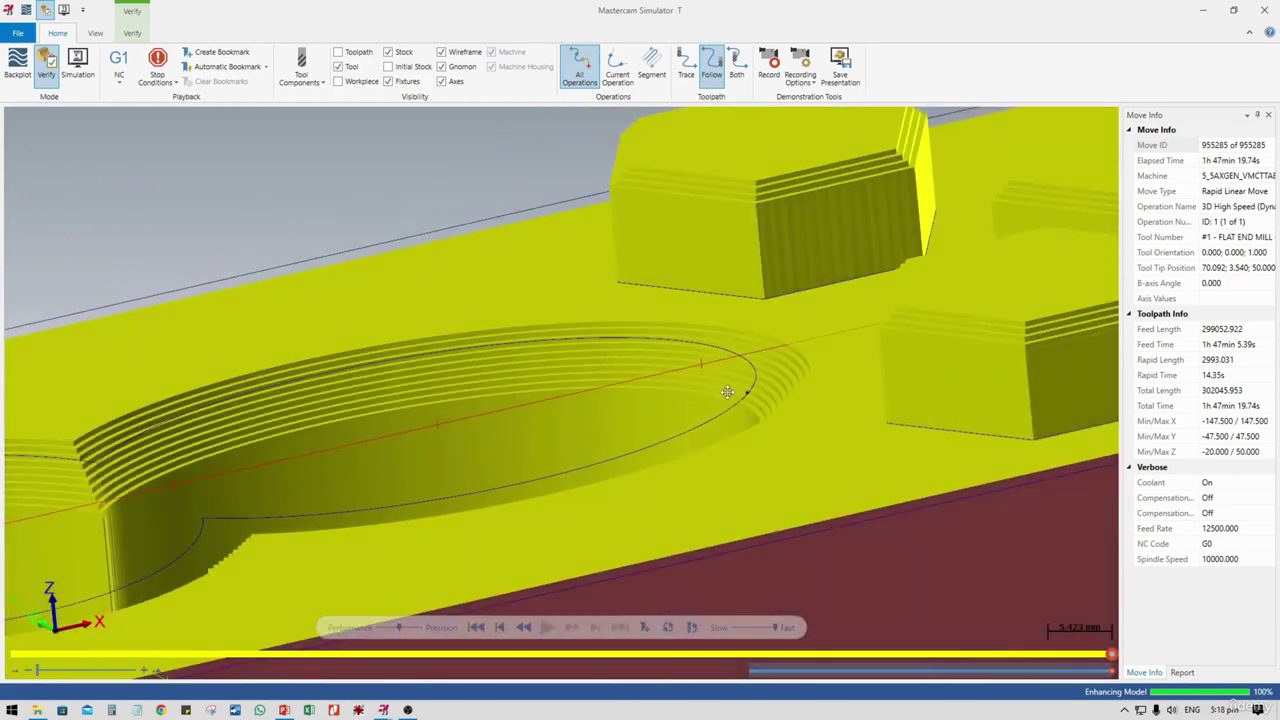
{"action": "scroll", "coordinate": [730, 398], "scroll_direction": "up", "scroll_amount": 3}
{"action": "scroll", "coordinate": [271, 460], "scroll_direction": "up", "scroll_amount": 4}
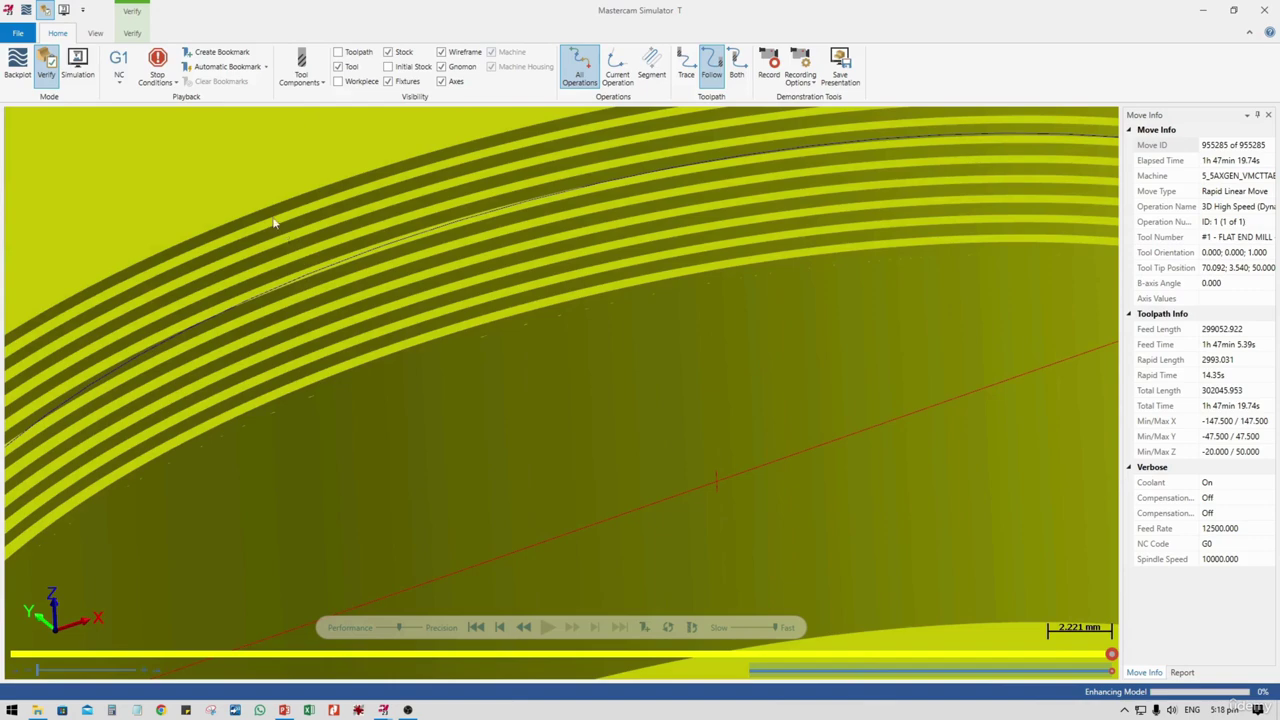
{"action": "scroll", "coordinate": [335, 326], "scroll_direction": "down", "scroll_amount": 5}
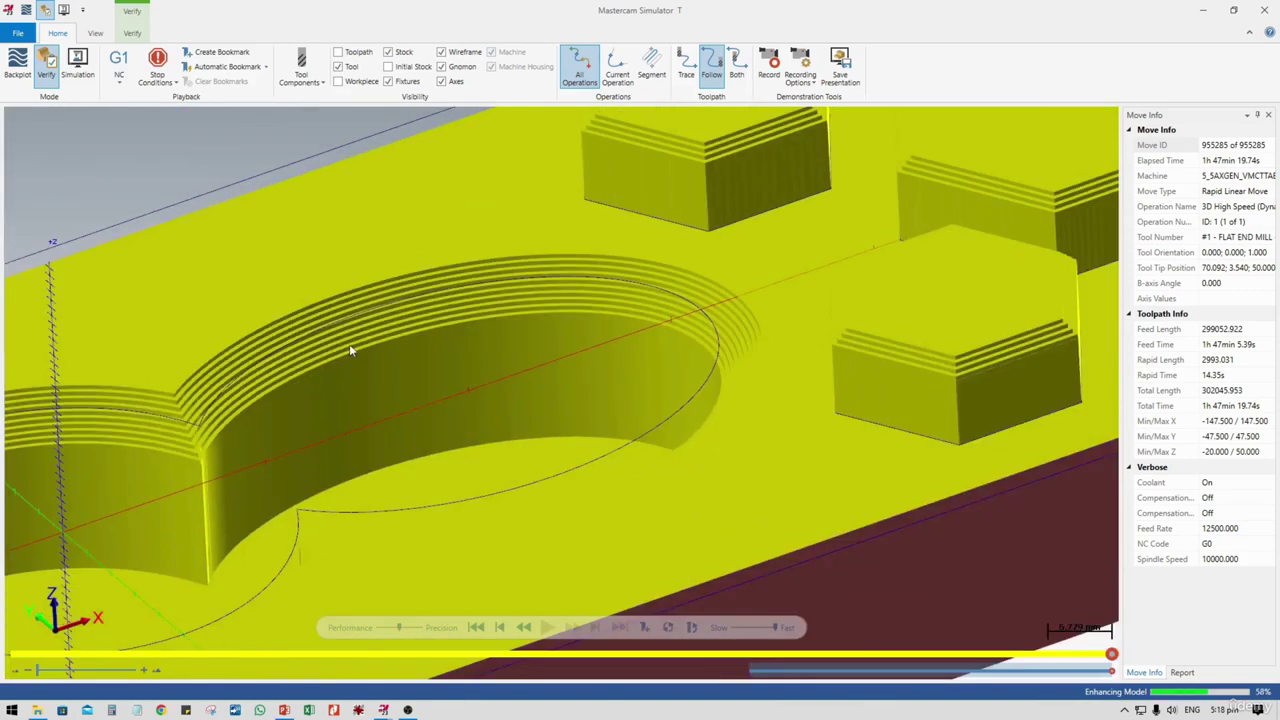
{"action": "middle_click_drag", "start_coordinate": [349, 350], "coordinate": [535, 357]}
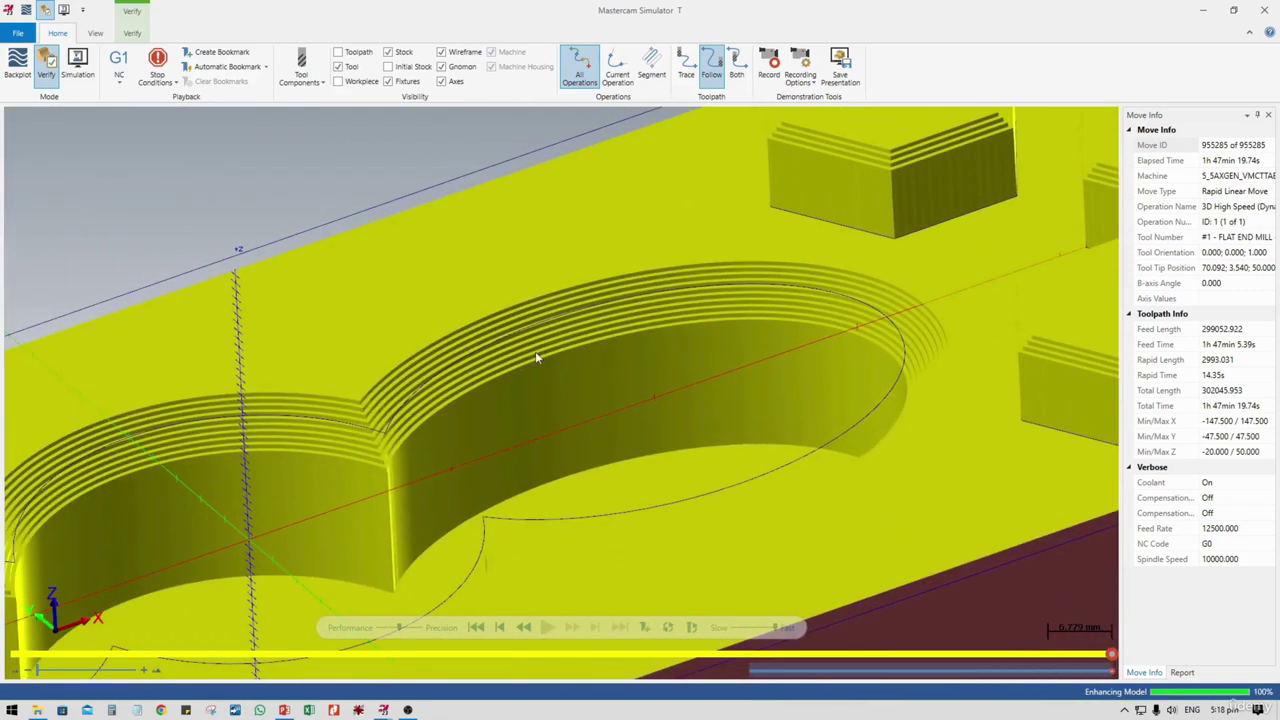
{"action": "scroll", "coordinate": [535, 351], "scroll_direction": "down", "scroll_amount": 4}
{"action": "middle_click_drag", "start_coordinate": [613, 401], "coordinate": [623, 401]}
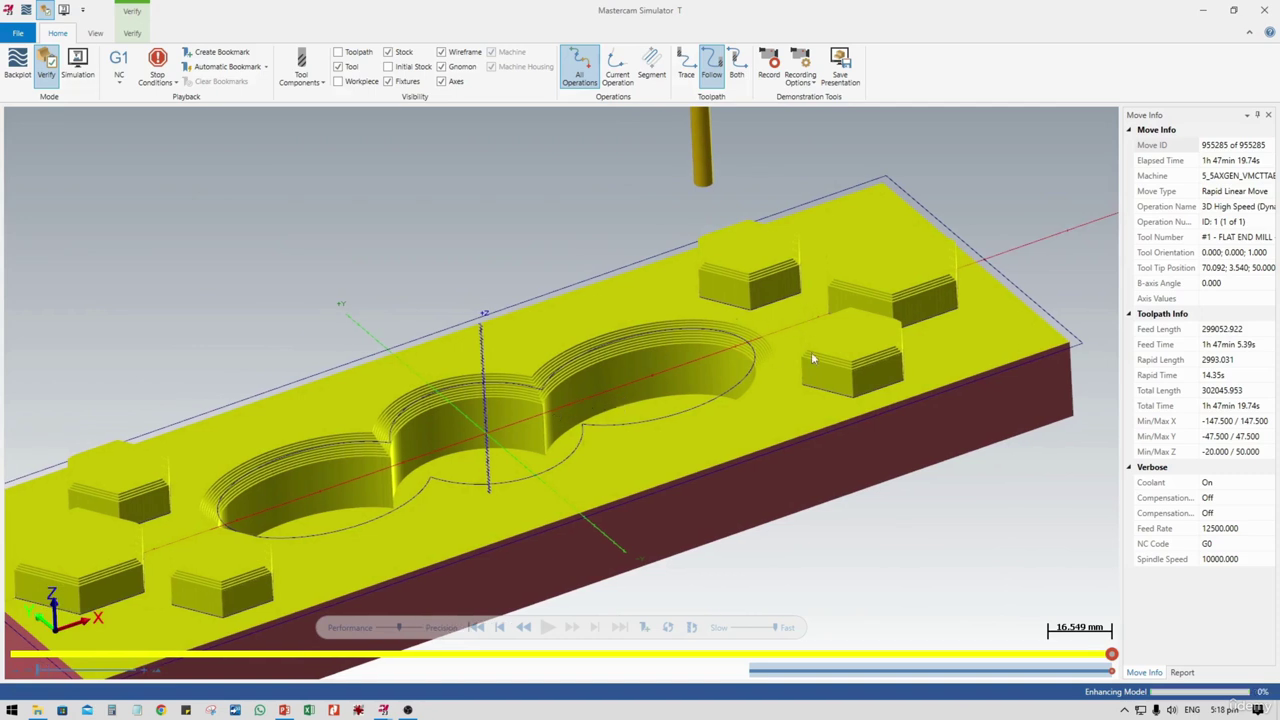
{"action": "scroll", "coordinate": [811, 352], "scroll_direction": "down", "scroll_amount": 2}
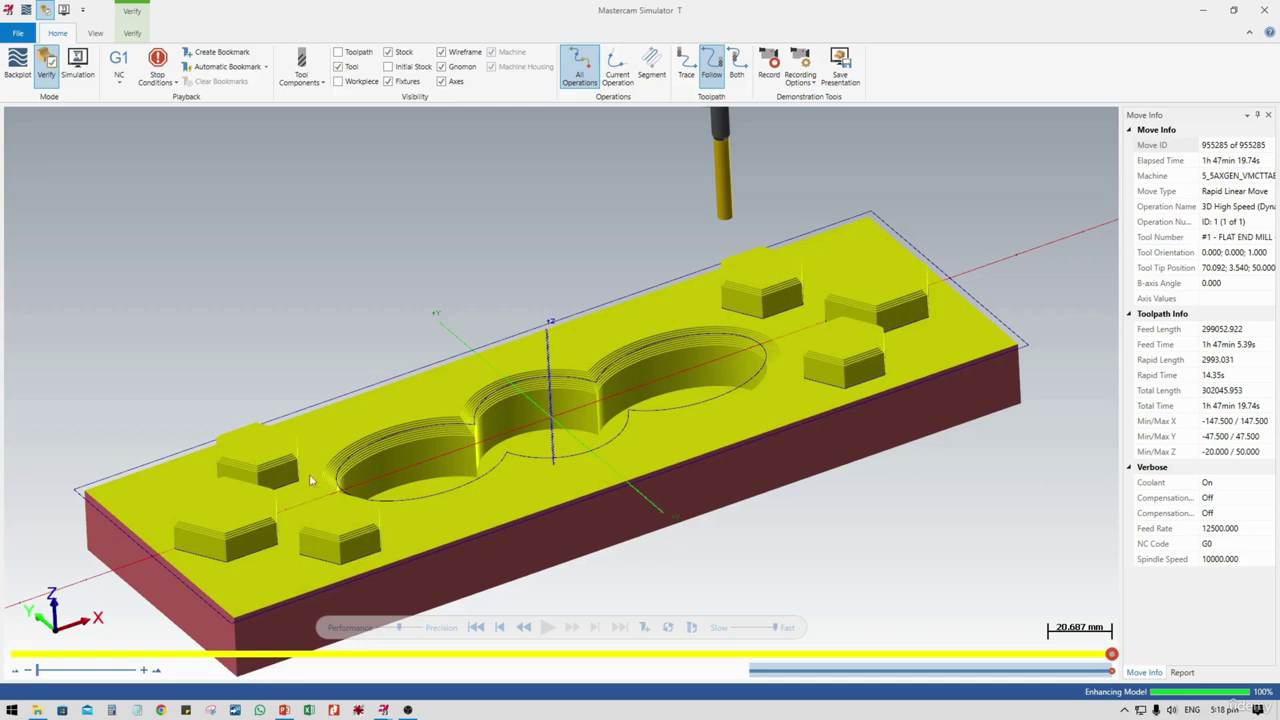
{"action": "scroll", "coordinate": [444, 423], "scroll_direction": "up", "scroll_amount": 5}
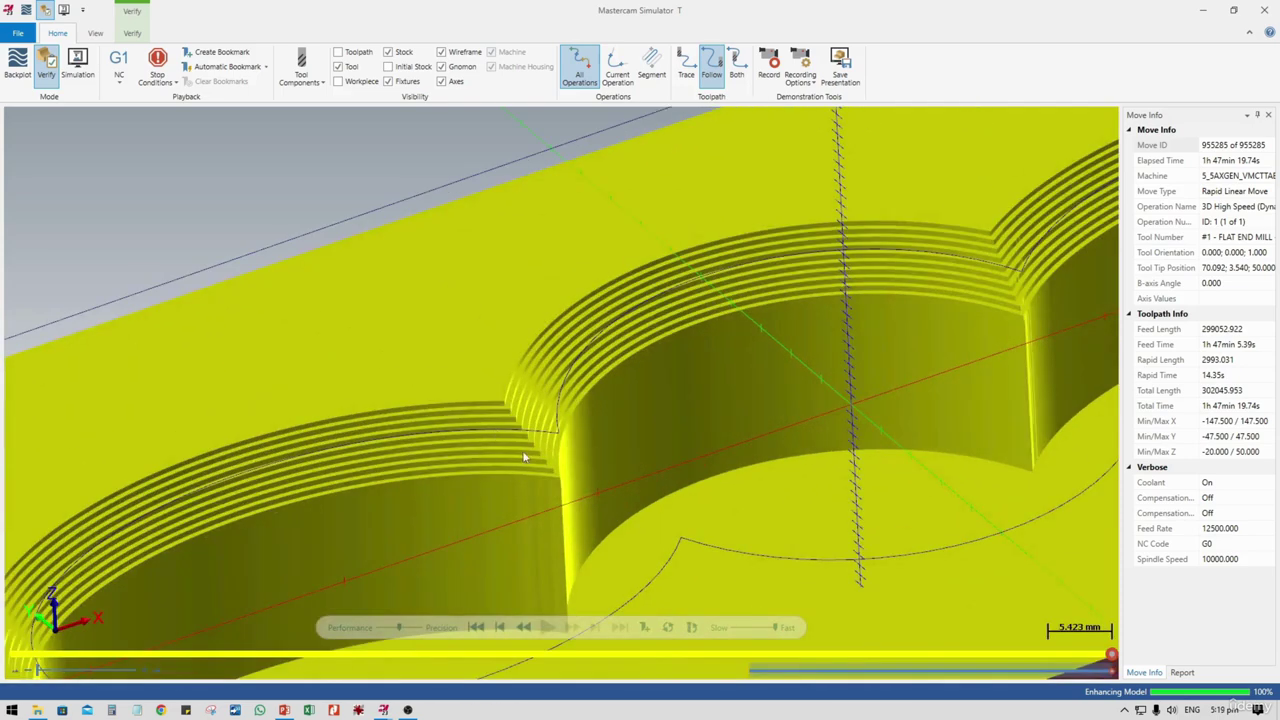
{"action": "scroll", "coordinate": [604, 404], "scroll_direction": "down", "scroll_amount": 8}
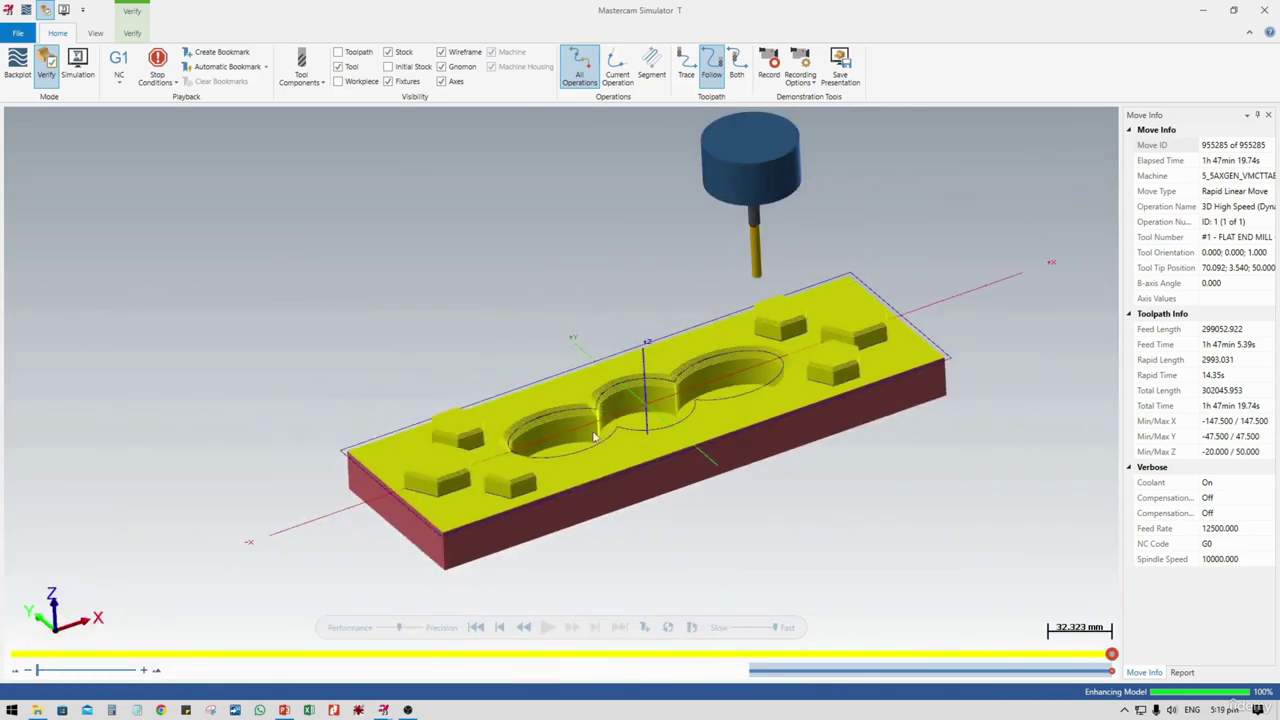
{"action": "mouse_move", "coordinate": [594, 432]}
{"action": "middle_mouse_down"}
{"action": "mouse_move", "coordinate": [612, 419]}
{"action": "mouse_move", "coordinate": [594, 436]}
{"action": "middle_mouse_up"}
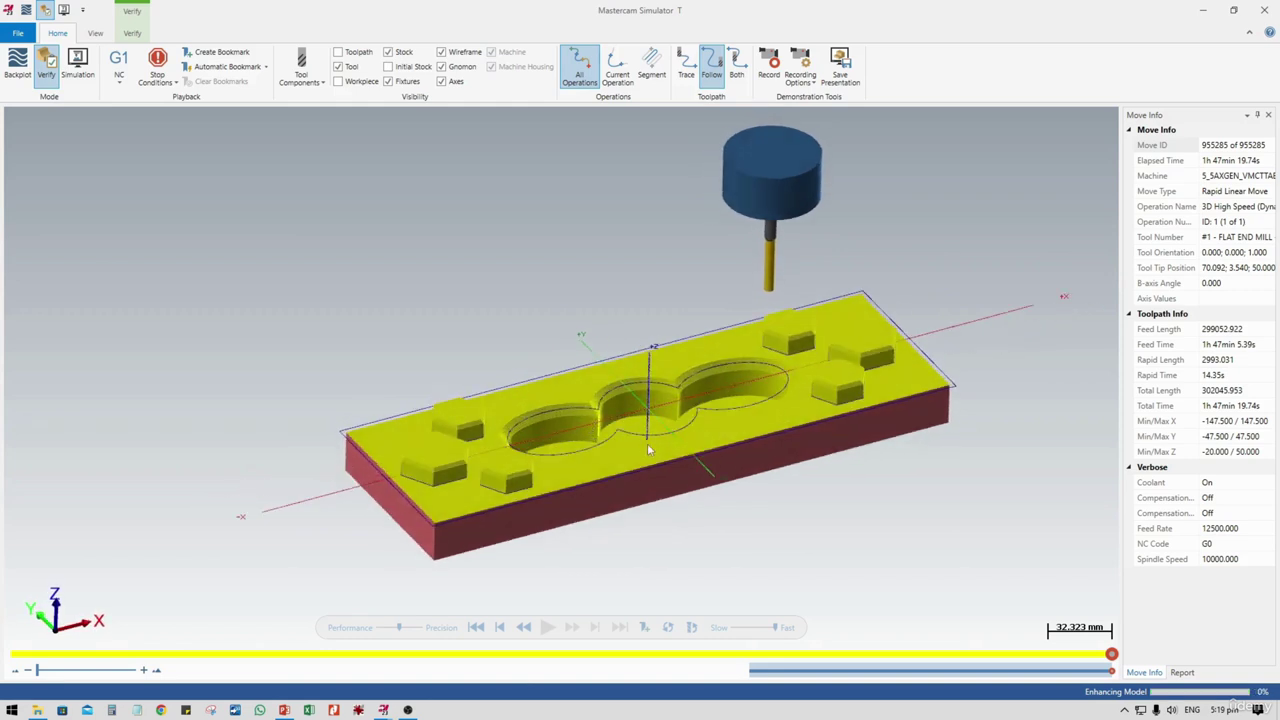
Switch back from Mastercam Simulator to Mastercam and review the available 3D finishing toolpaths
{"action": "left_click", "coordinate": [1203, 10]}
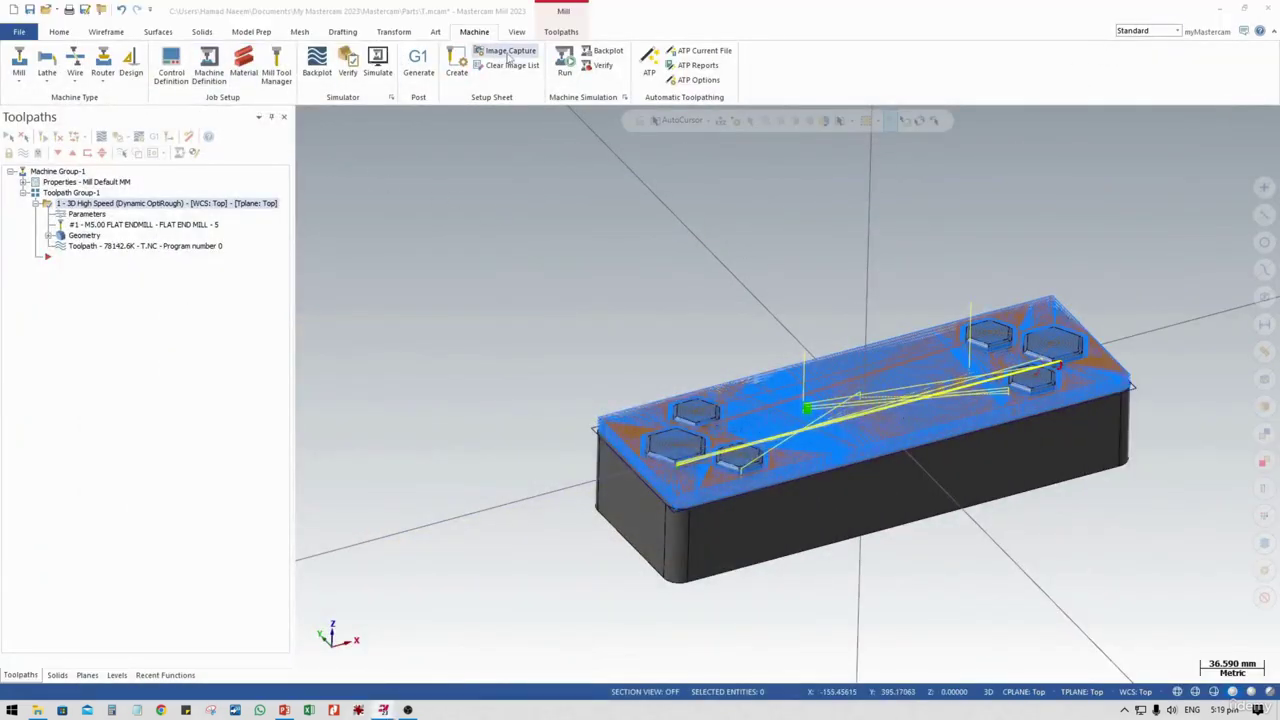
{"action": "left_click", "coordinate": [551, 32]}
{"action": "left_click", "coordinate": [420, 89]}
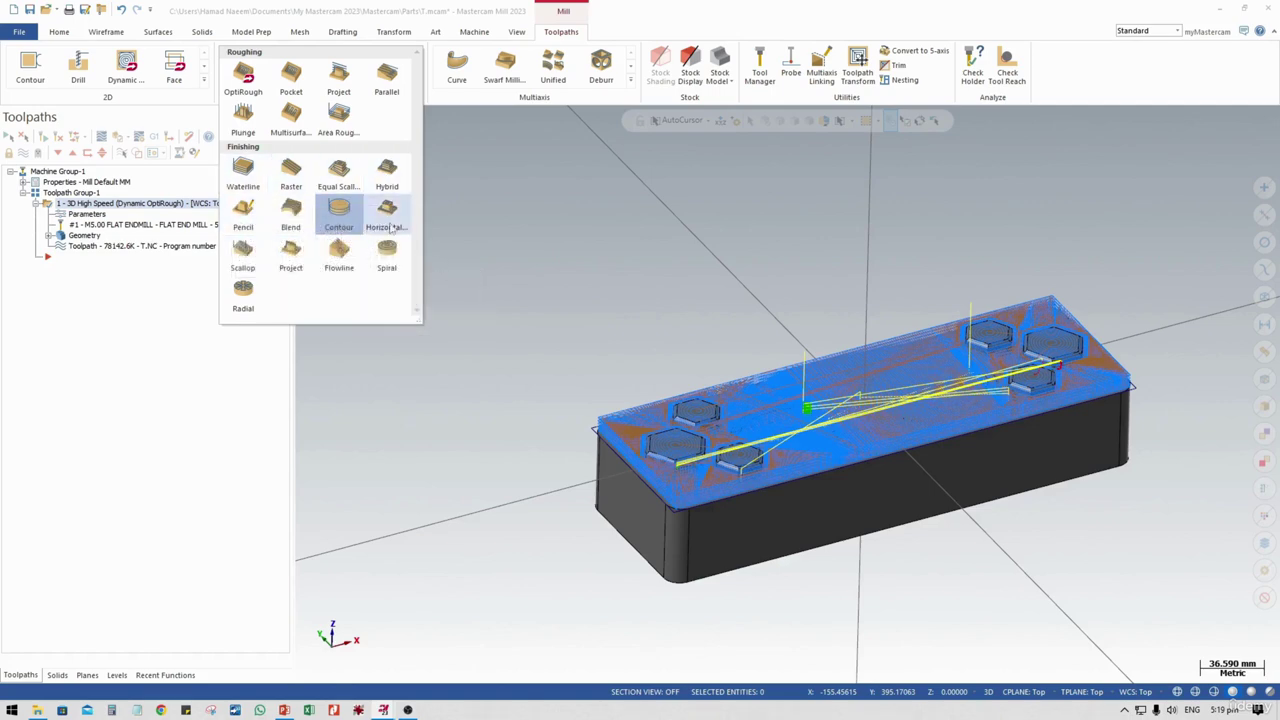
{"action": "left_click", "coordinate": [629, 335]}
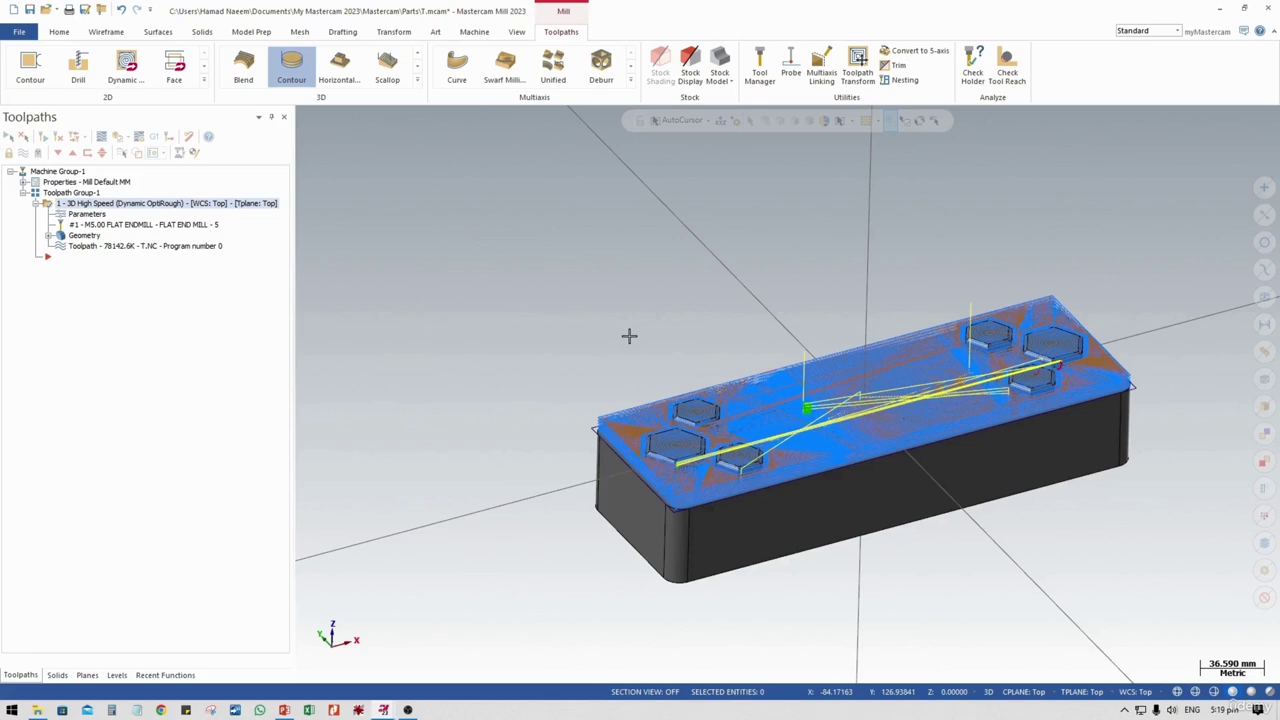
{"action": "left_click", "coordinate": [145, 358]}
Post the Dynamic OptiRough operation with NC file output, Ask and Edit enabled, and the .NC extension
{"action": "left_click", "coordinate": [474, 38]}
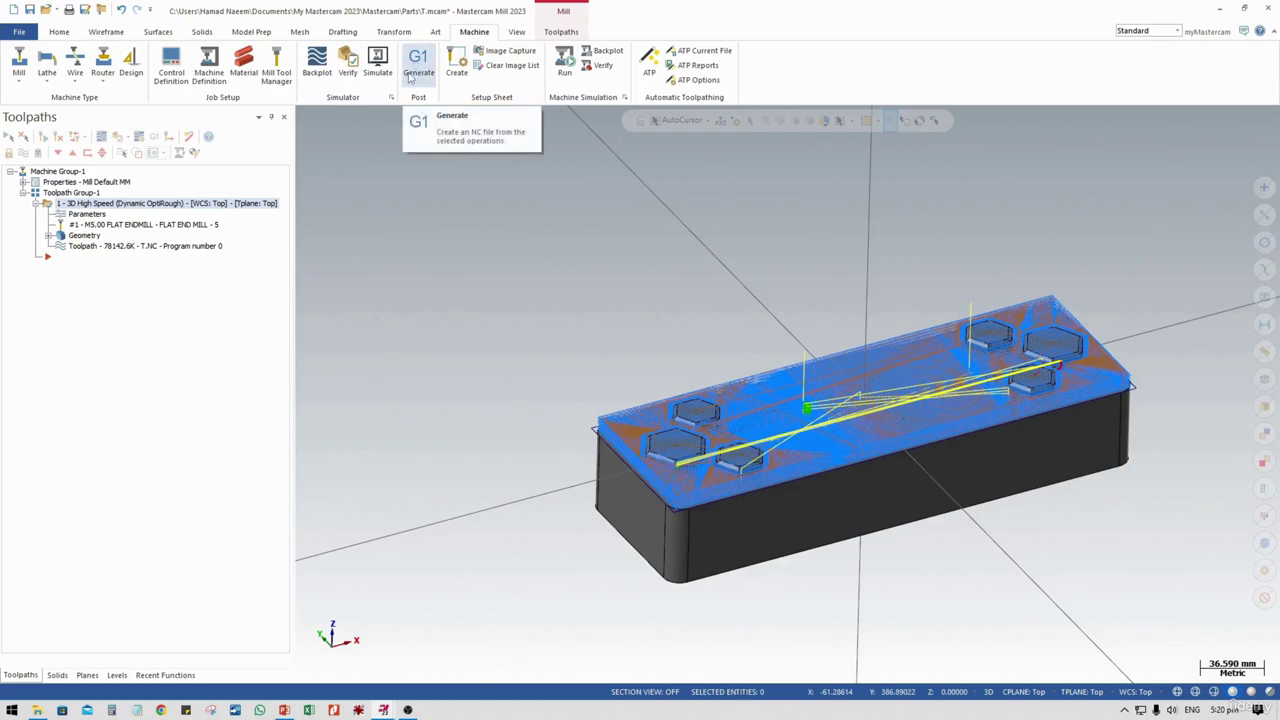
{"action": "left_click", "coordinate": [115, 203]}
{"action": "left_click", "coordinate": [417, 77]}
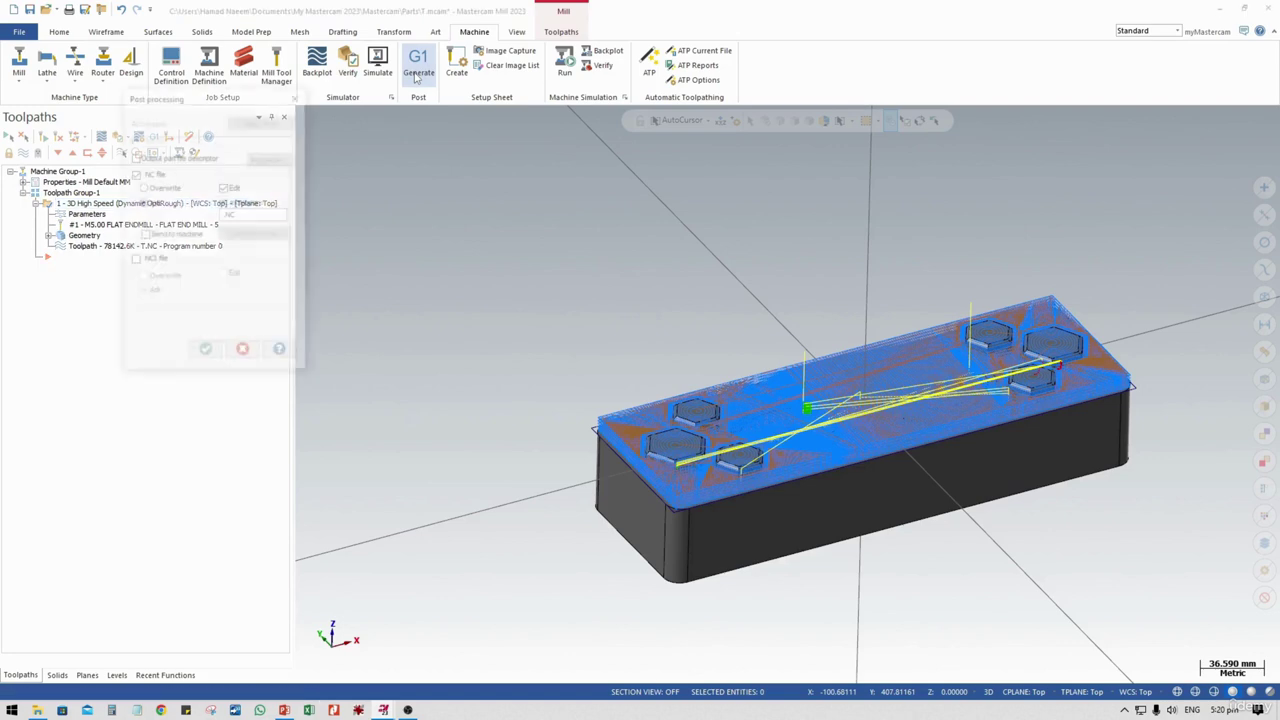
{"action": "double_click", "coordinate": [226, 214]}
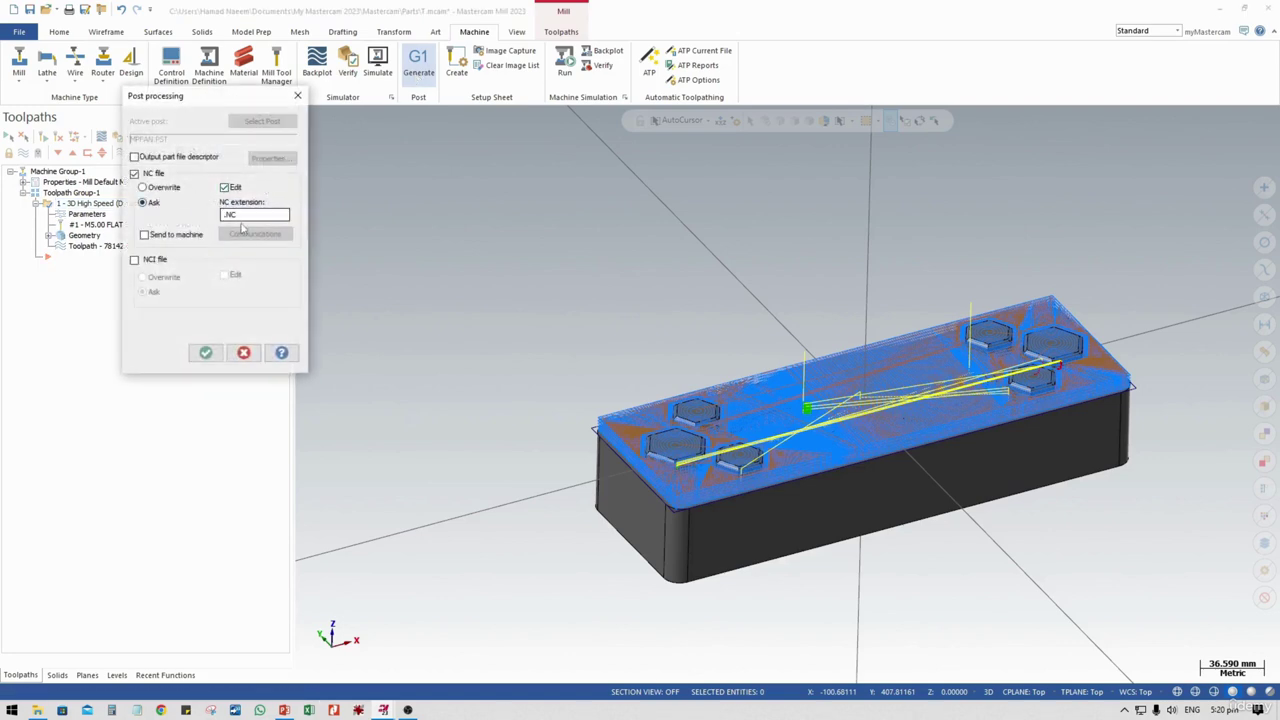
{"action": "left_click", "coordinate": [208, 354]}
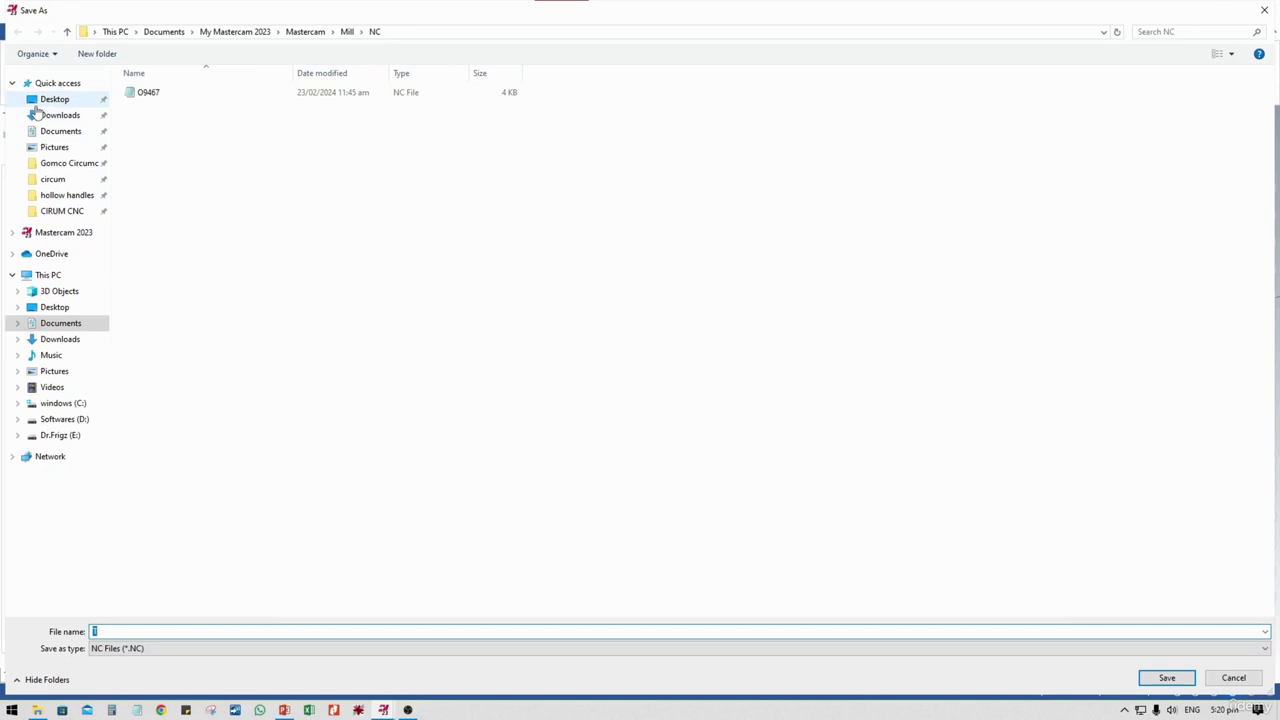
Save the NC file to the Desktop as "3d toolpath"
{"action": "left_click", "coordinate": [45, 99]}
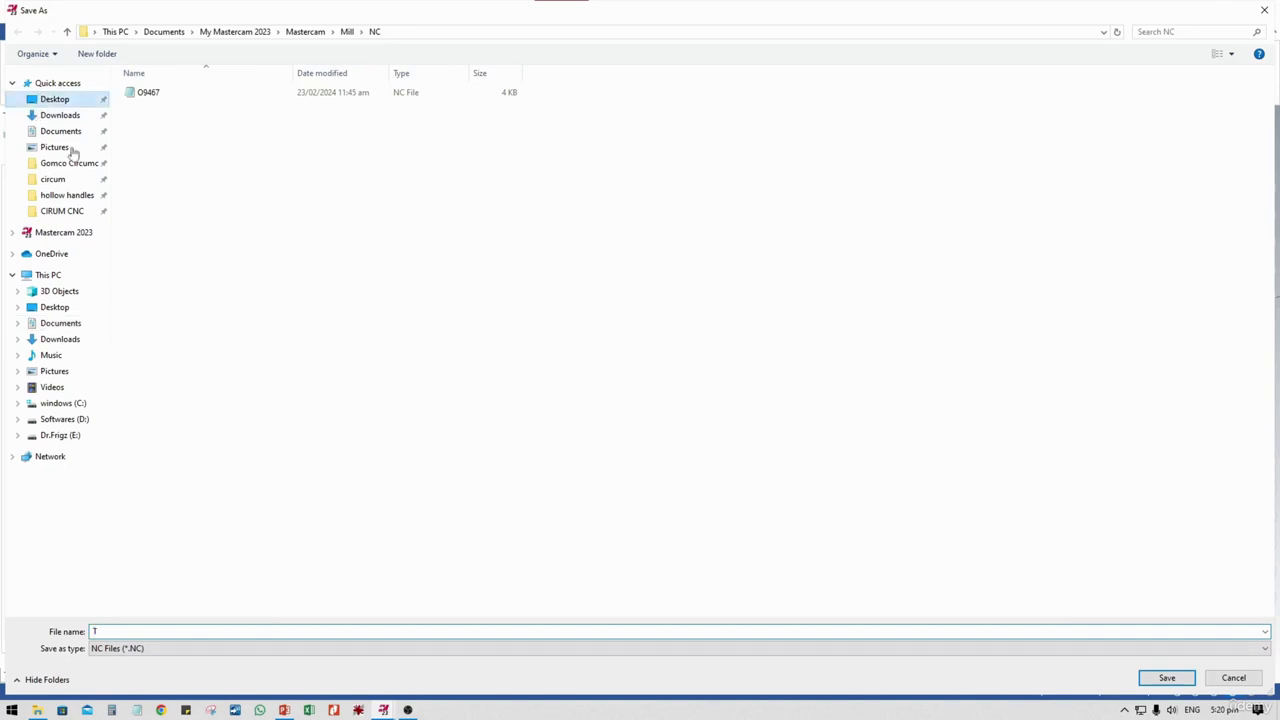
{"action": "left_click", "coordinate": [198, 630]}
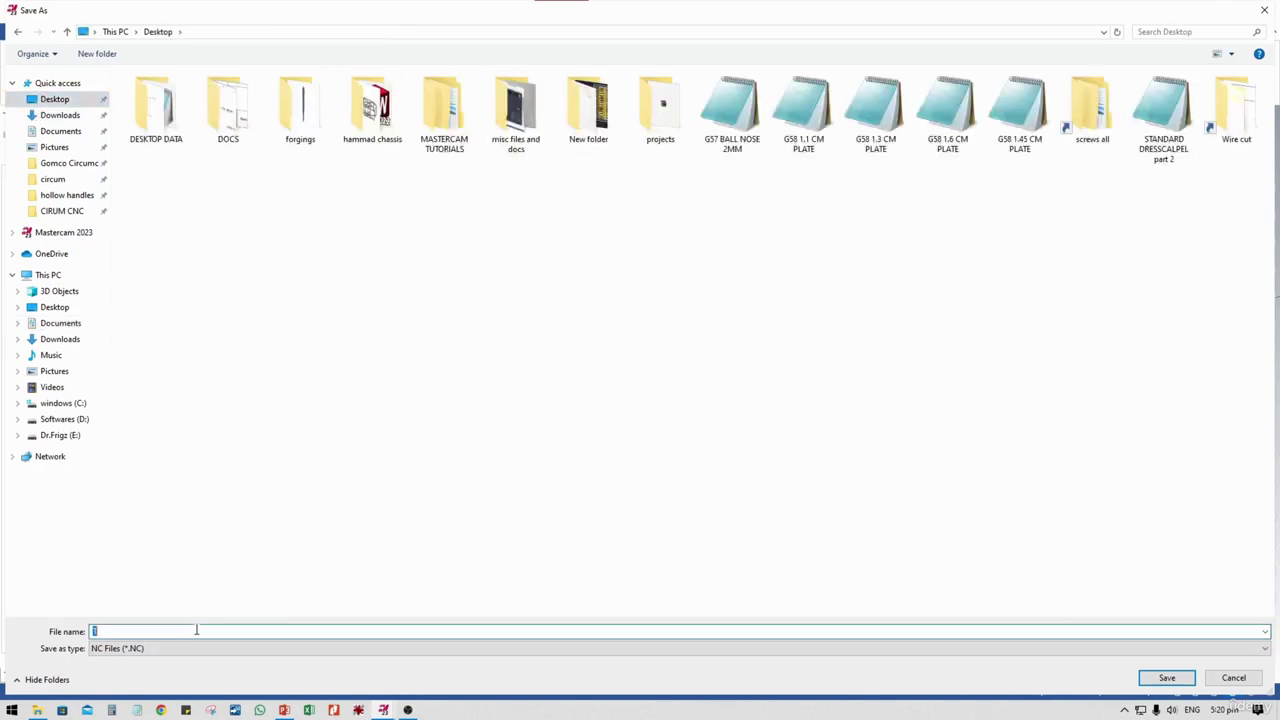
{"action": "type", "text": "3d toolpath"}
{"action": "left_click", "coordinate": [1163, 678]}
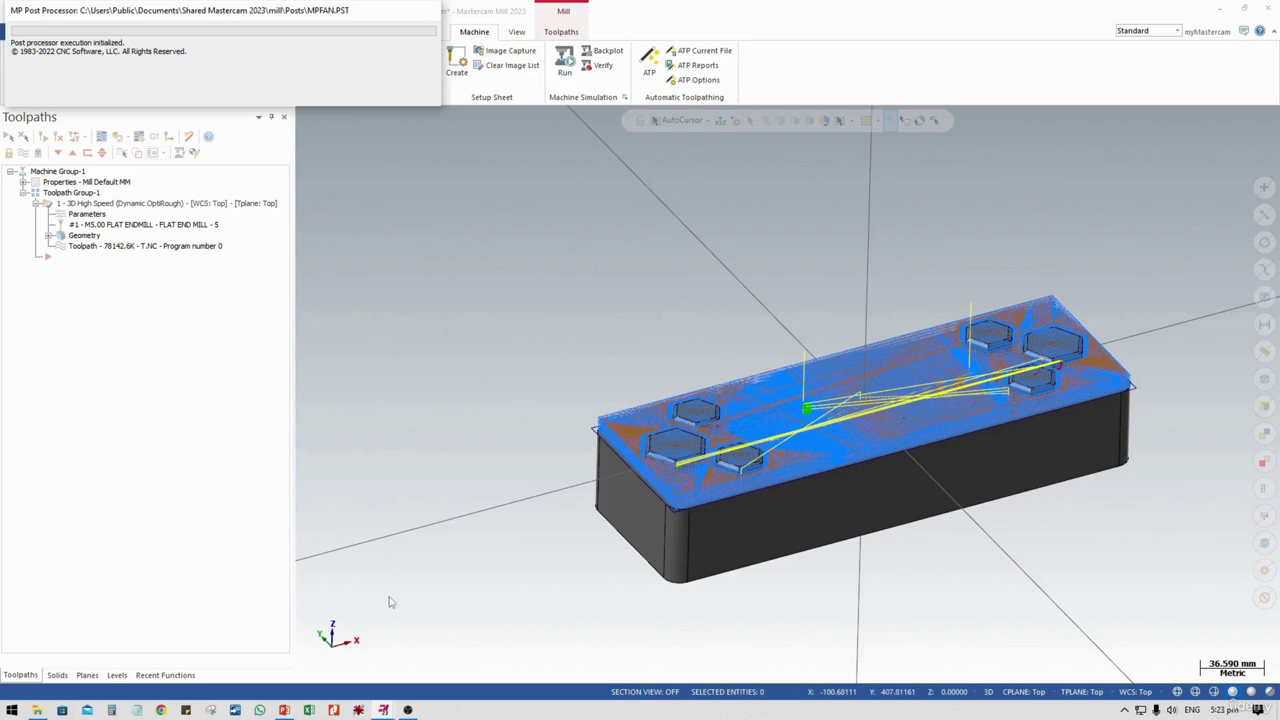
Close Mastercam Simulator and bring the Mastercam window back to full size
{"action": "mouse_move", "coordinate": [384, 706]}
{"action": "left_click", "coordinate": [452, 652]}
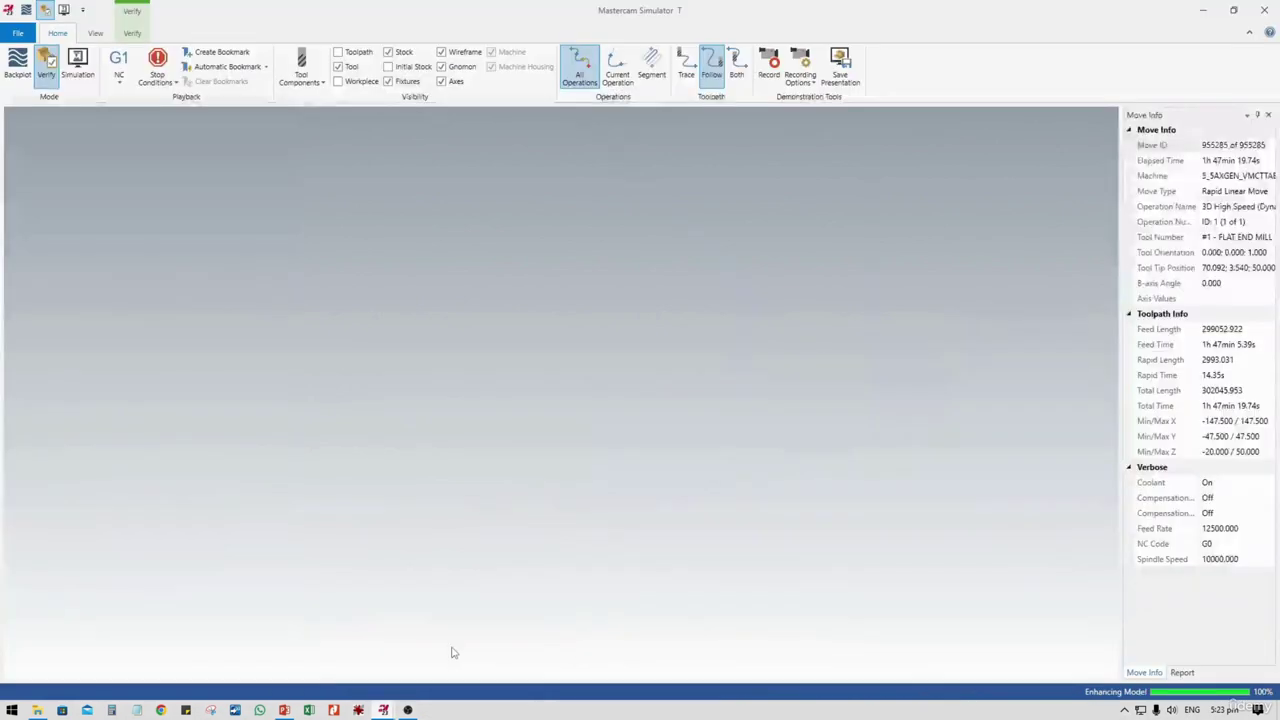
{"action": "left_click", "coordinate": [1263, 12]}
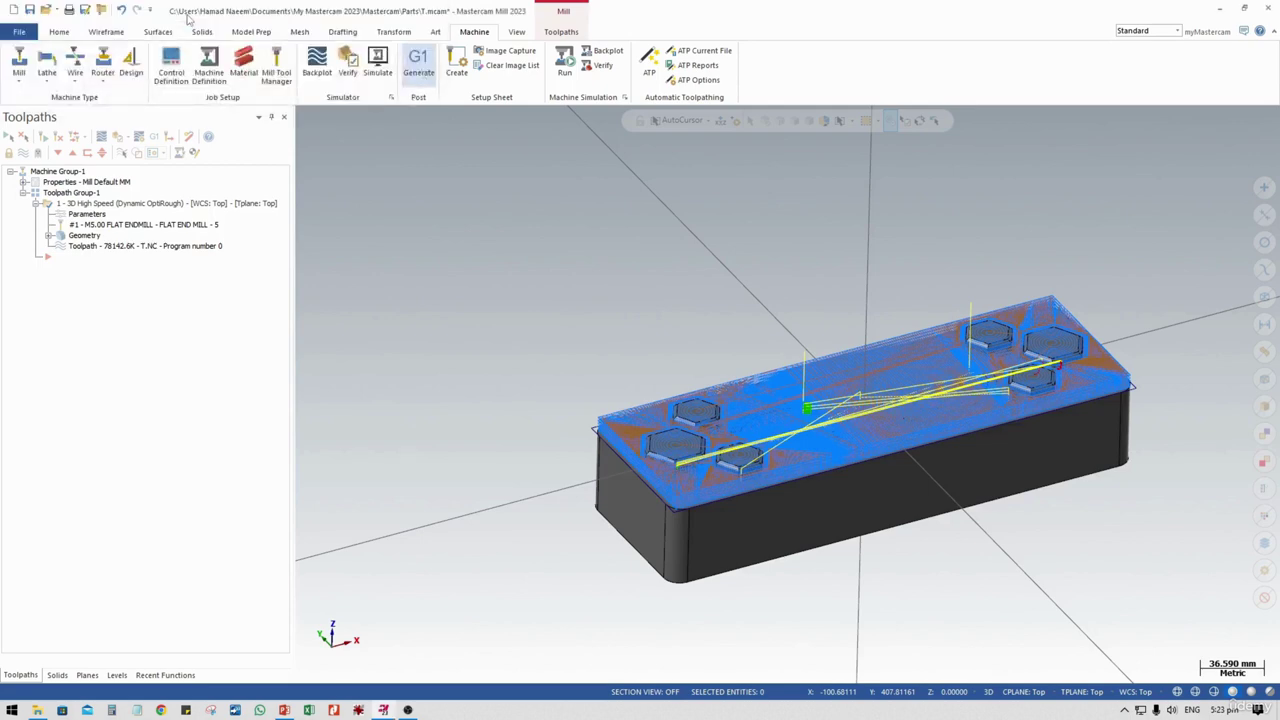
{"action": "double_click", "coordinate": [192, 12]}
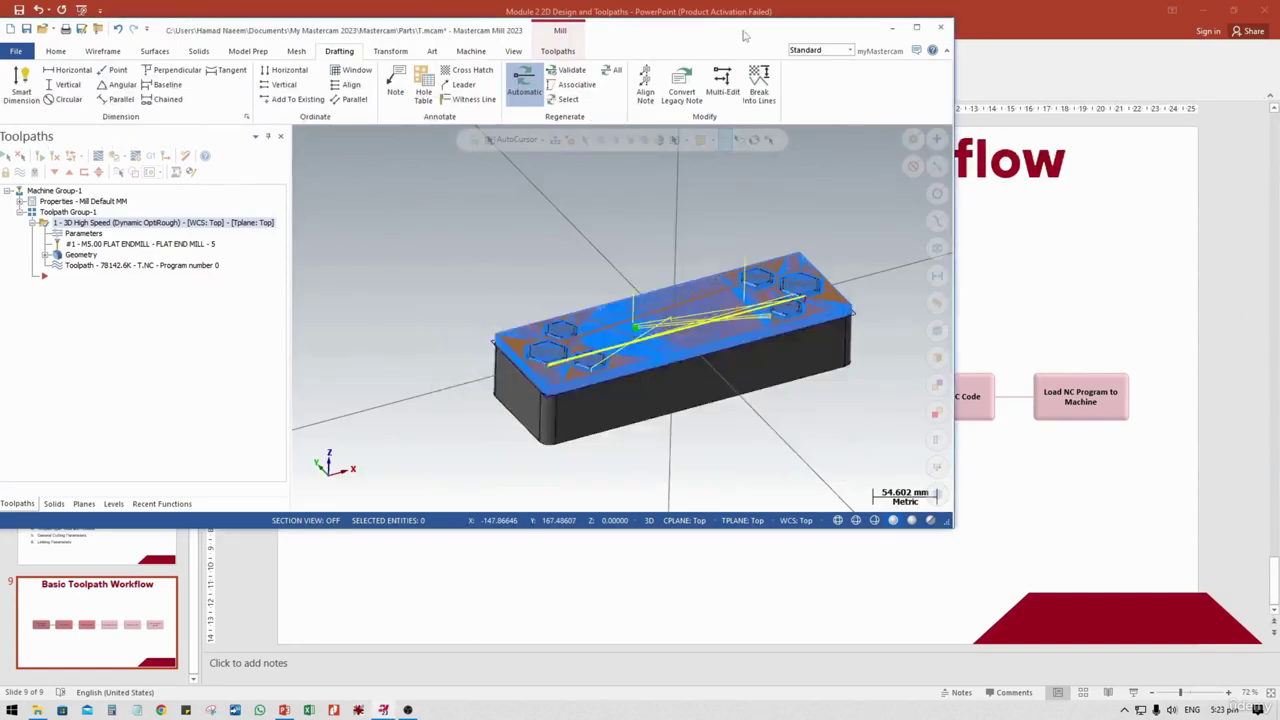
{"action": "left_click", "coordinate": [914, 28]}
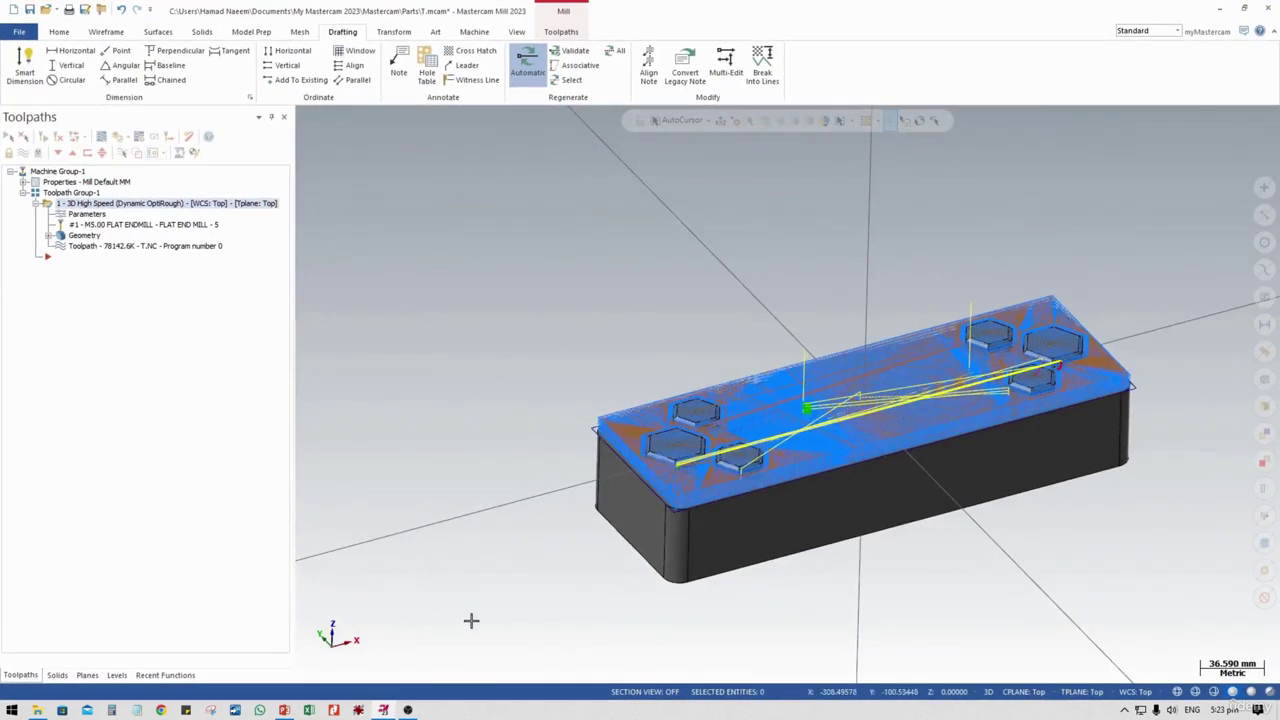
Switch to Mastercam Code Expert and examine the posted 3d toolpath.NC program from its header to its last blocks and back
{"action": "mouse_move", "coordinate": [432, 710]}
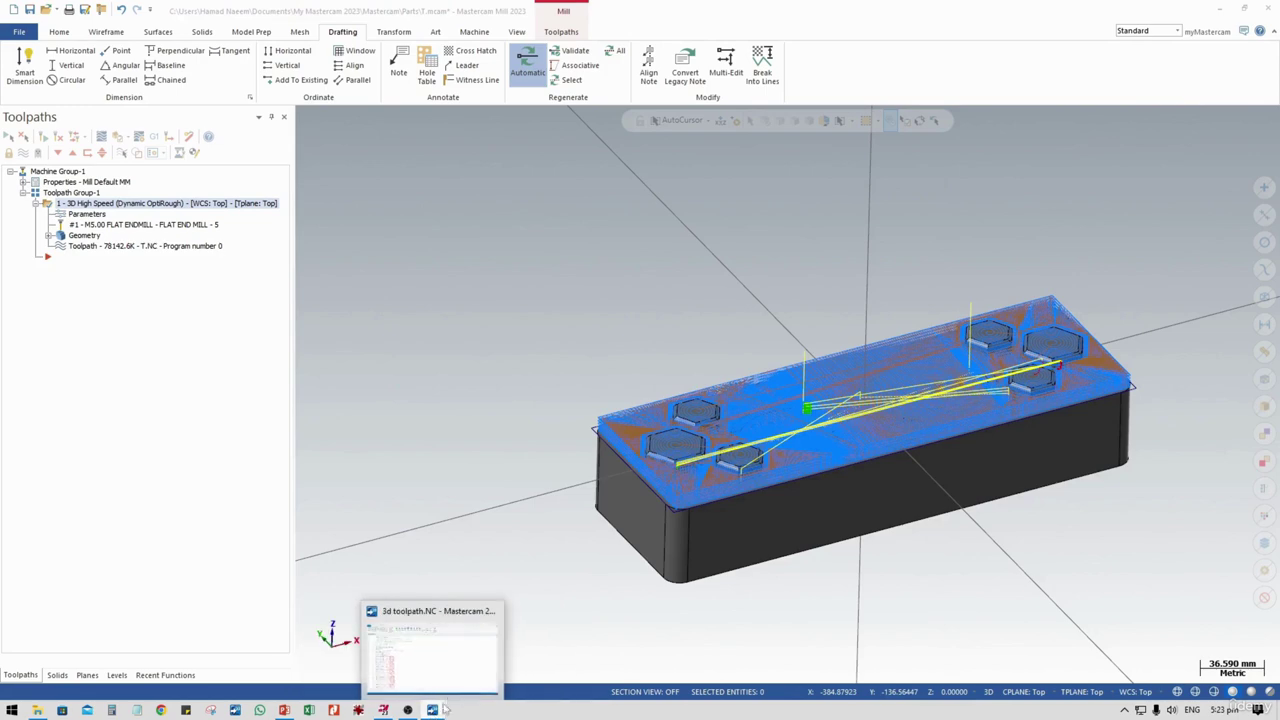
{"action": "left_click", "coordinate": [441, 663]}
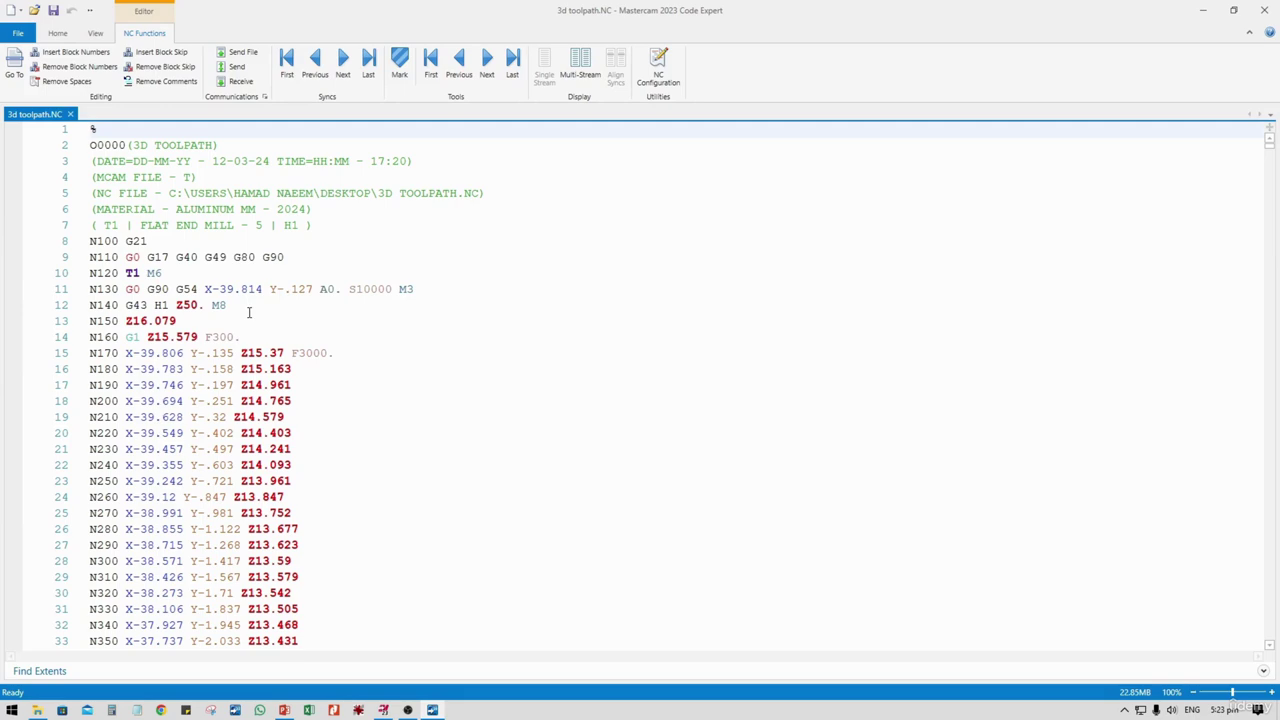
{"action": "scroll", "coordinate": [249, 313], "scroll_direction": "down", "scroll_amount": 20}
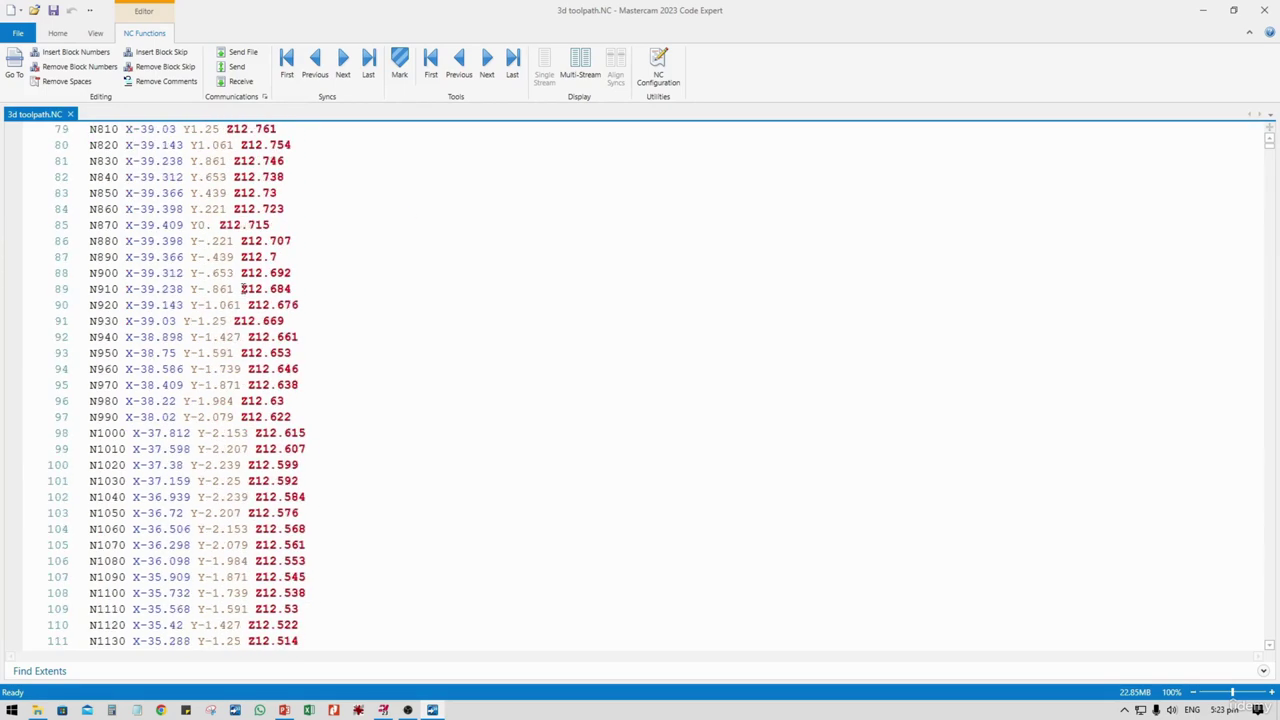
{"action": "scroll", "coordinate": [241, 286], "scroll_direction": "down", "scroll_amount": 20}
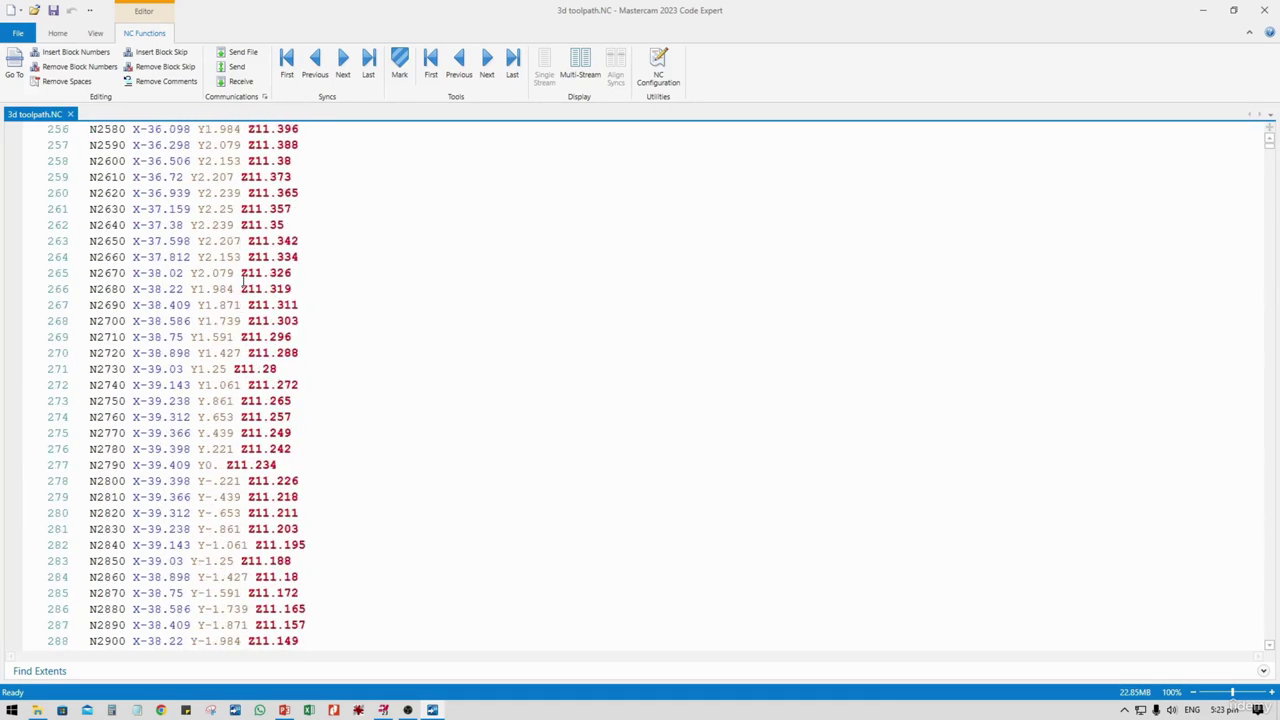
{"action": "scroll", "coordinate": [237, 270], "scroll_direction": "down", "scroll_amount": 20}
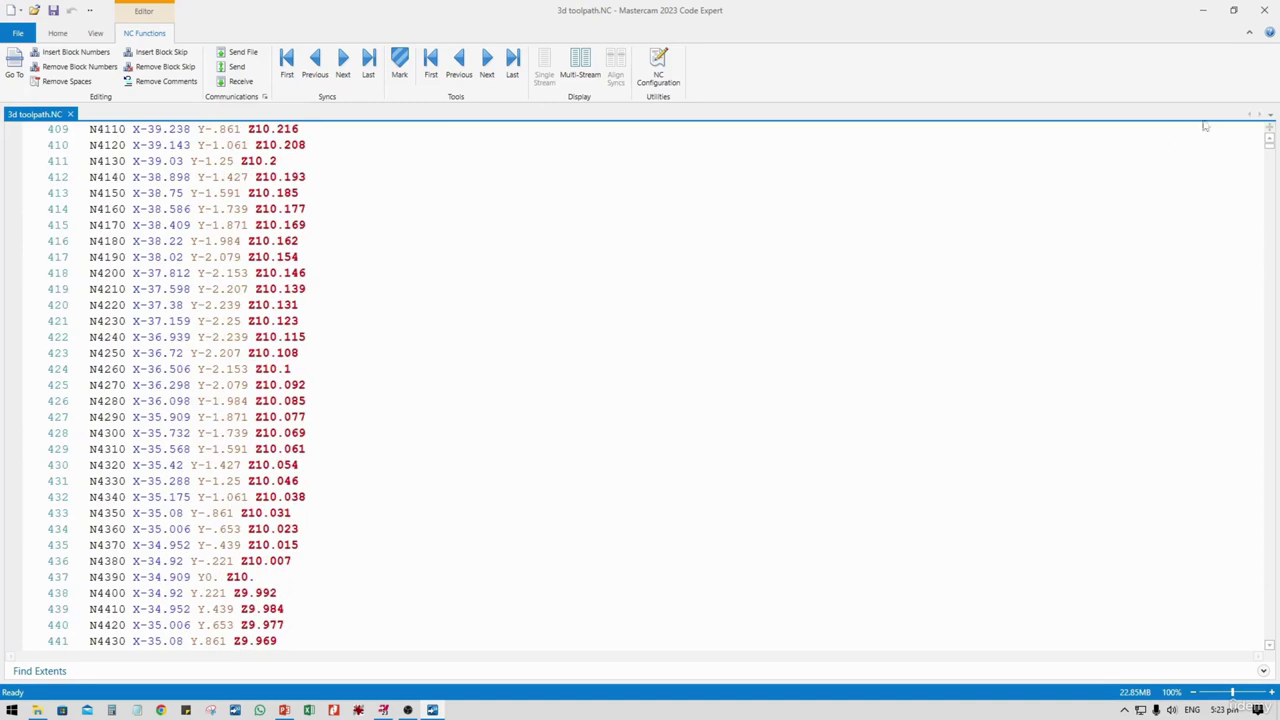
{"action": "left_click_drag", "start_coordinate": [1271, 147], "coordinate": [1267, 606]}
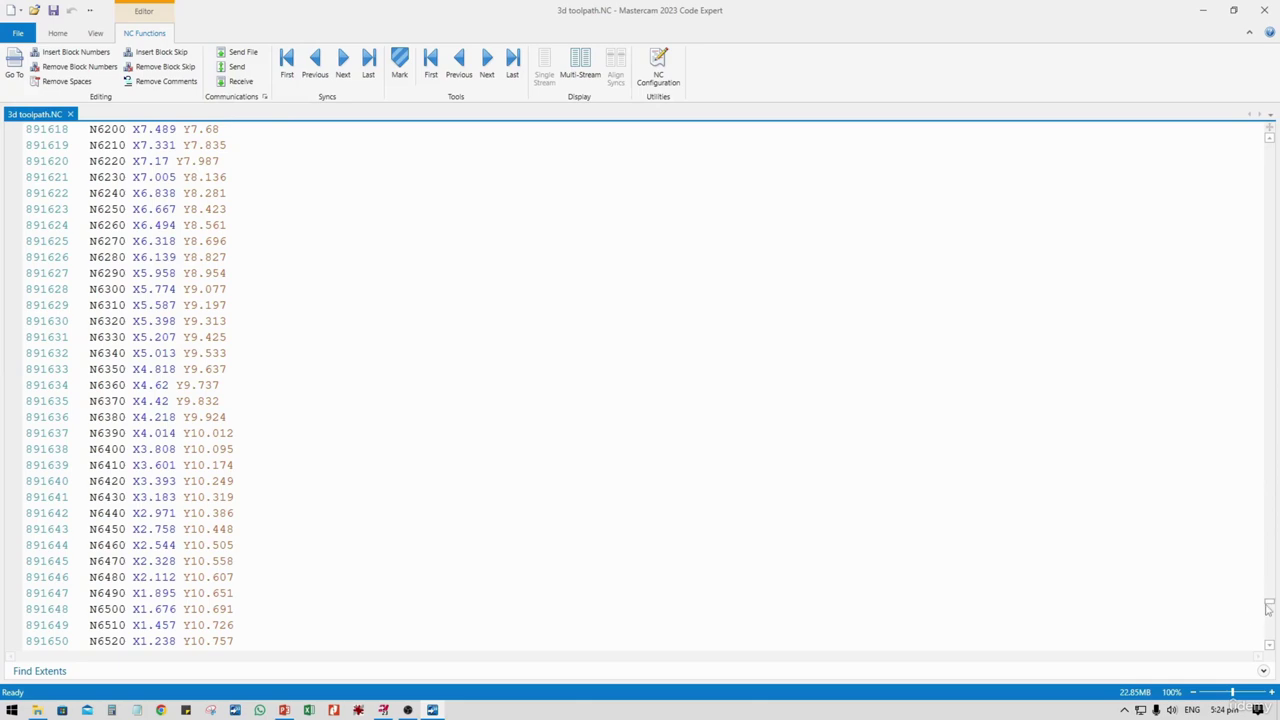
{"action": "left_click_drag", "start_coordinate": [1269, 605], "coordinate": [1268, 134]}
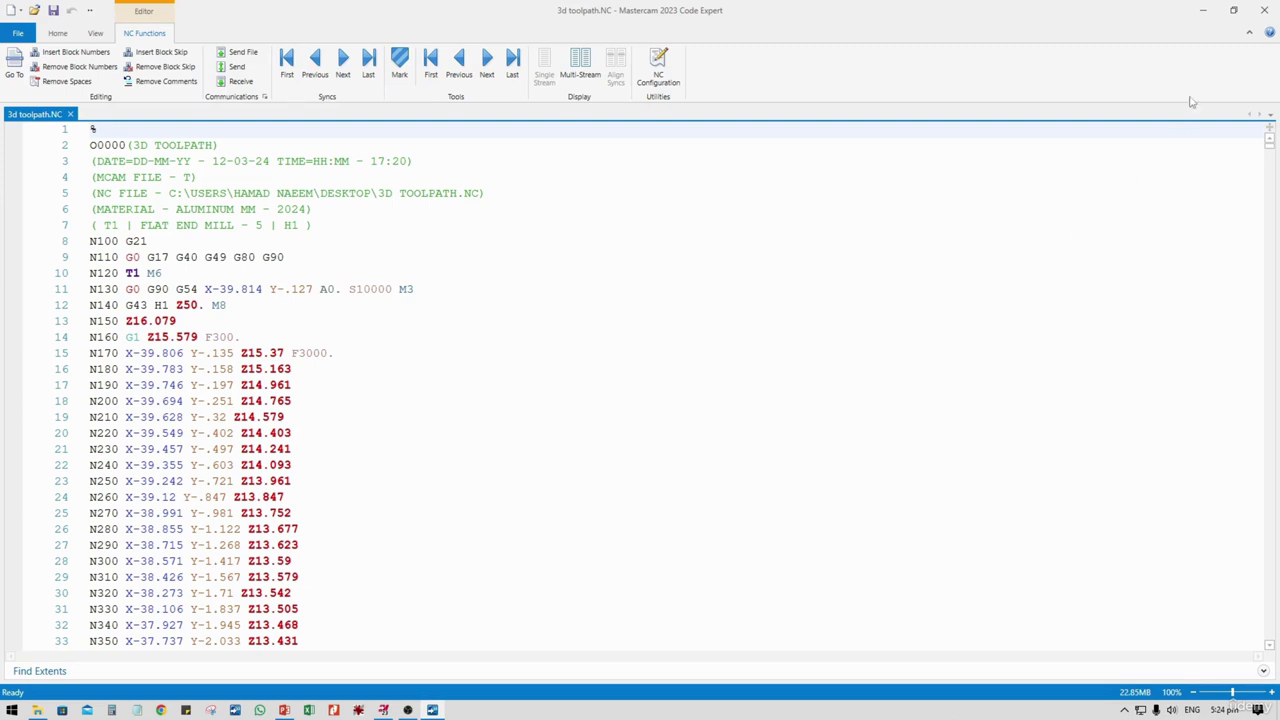
Minimize Code Expert to return to Mastercam and show the full list of 3D roughing and finishing toolpaths
{"action": "left_click", "coordinate": [1203, 10]}
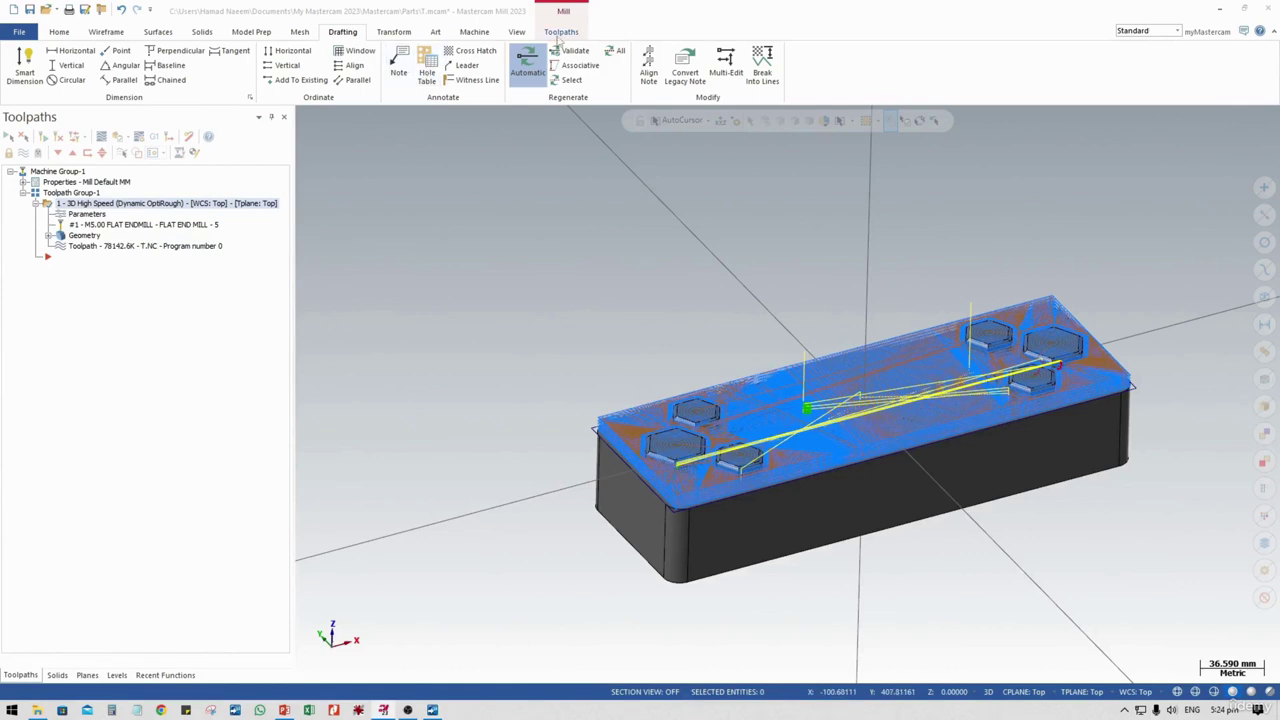
{"action": "left_click", "coordinate": [563, 35]}
{"action": "left_click", "coordinate": [418, 82]}
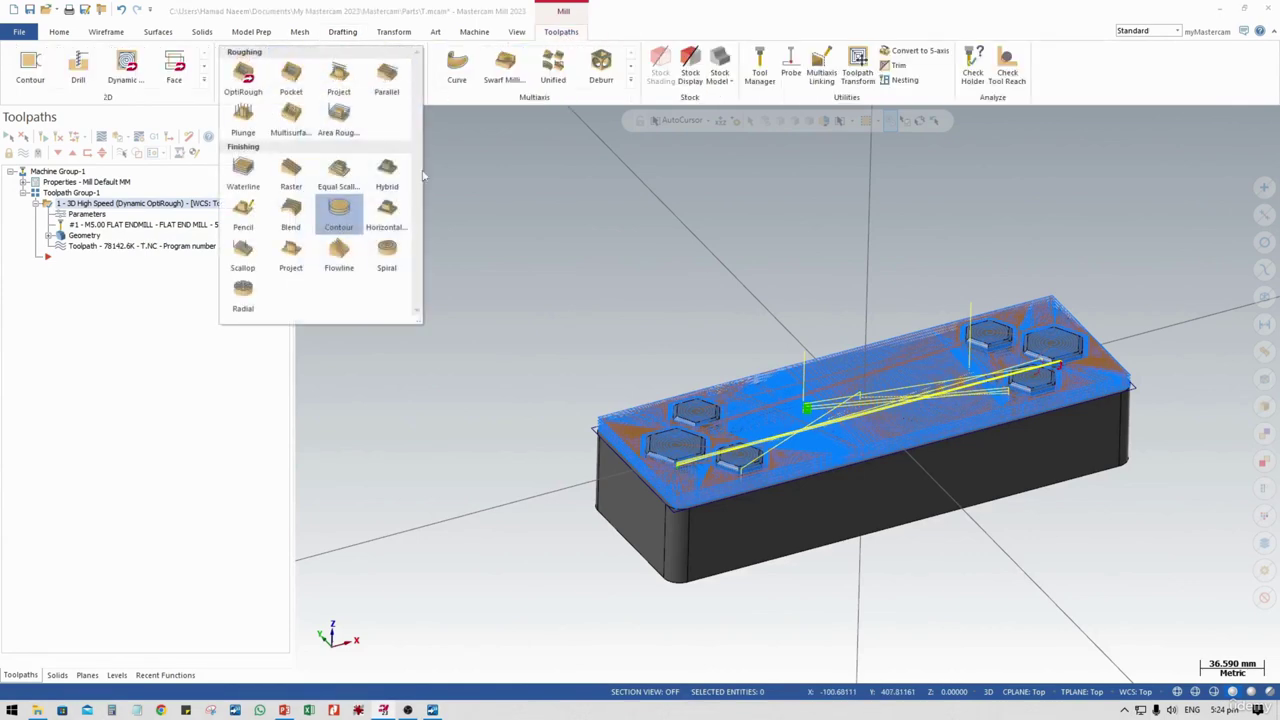